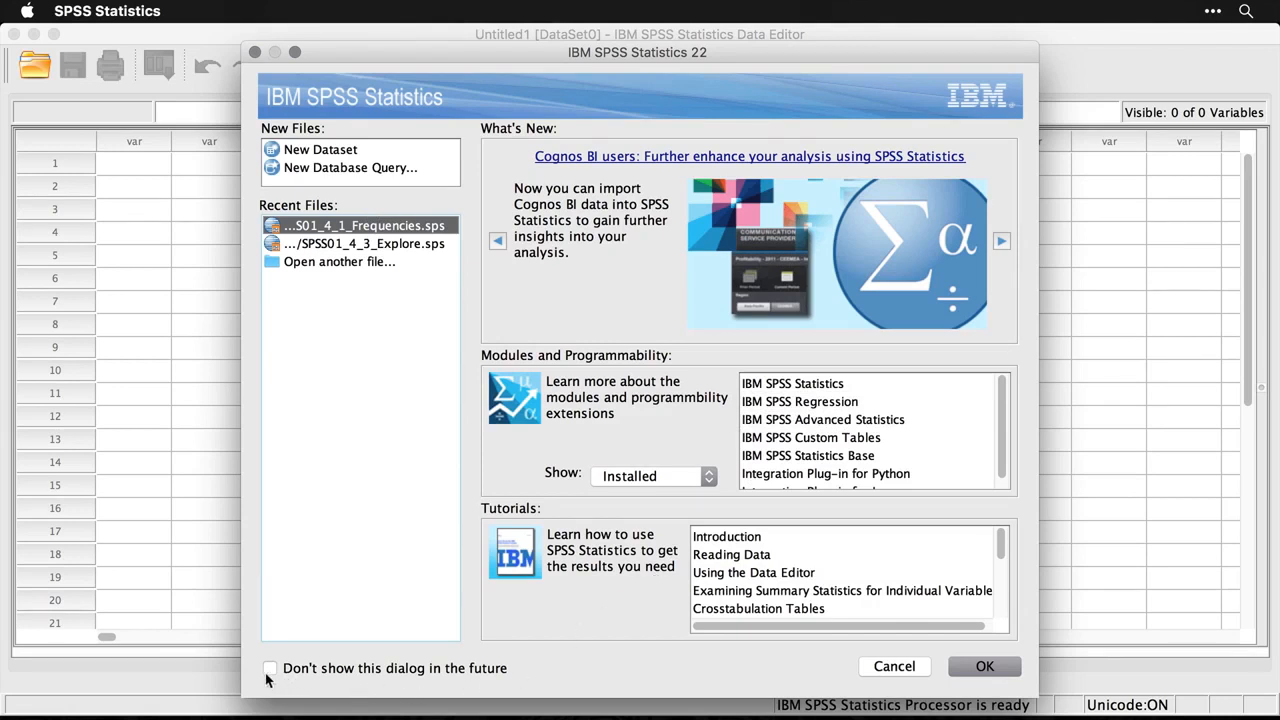
Dismiss the welcome dialog and open the recently used sample data file demo.sav
left_click(894, 666)
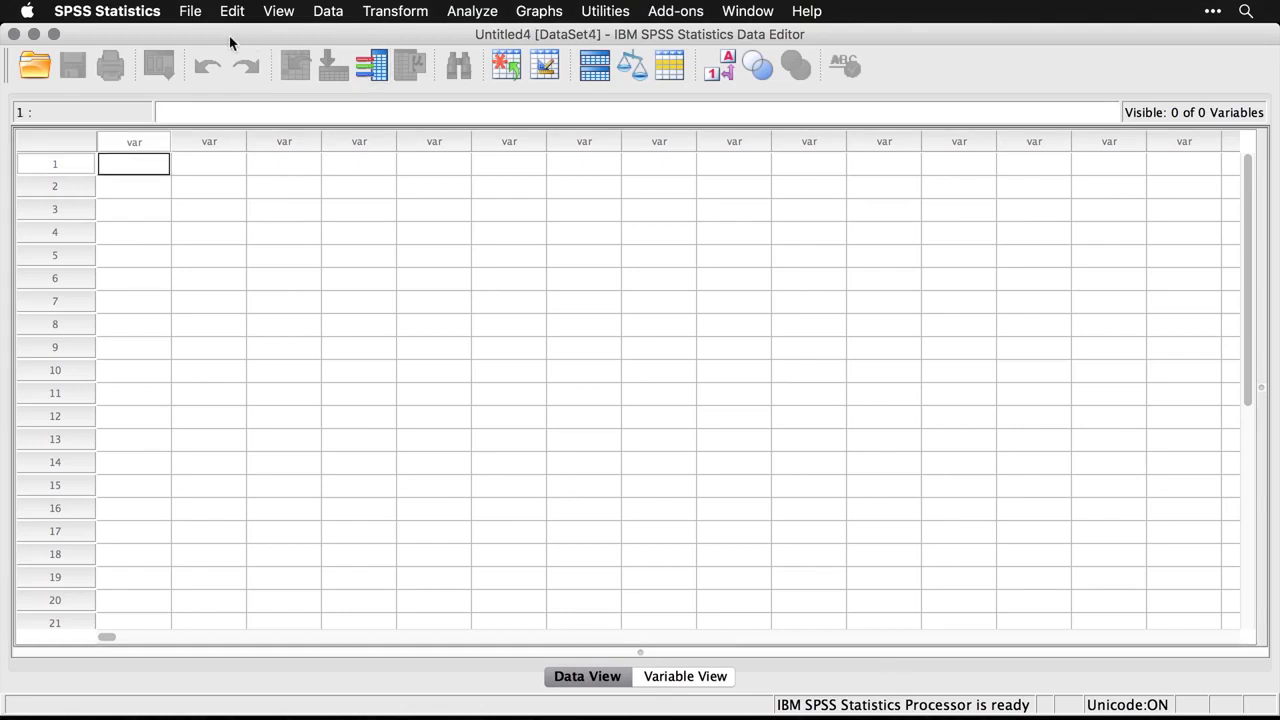
left_click(190, 12)
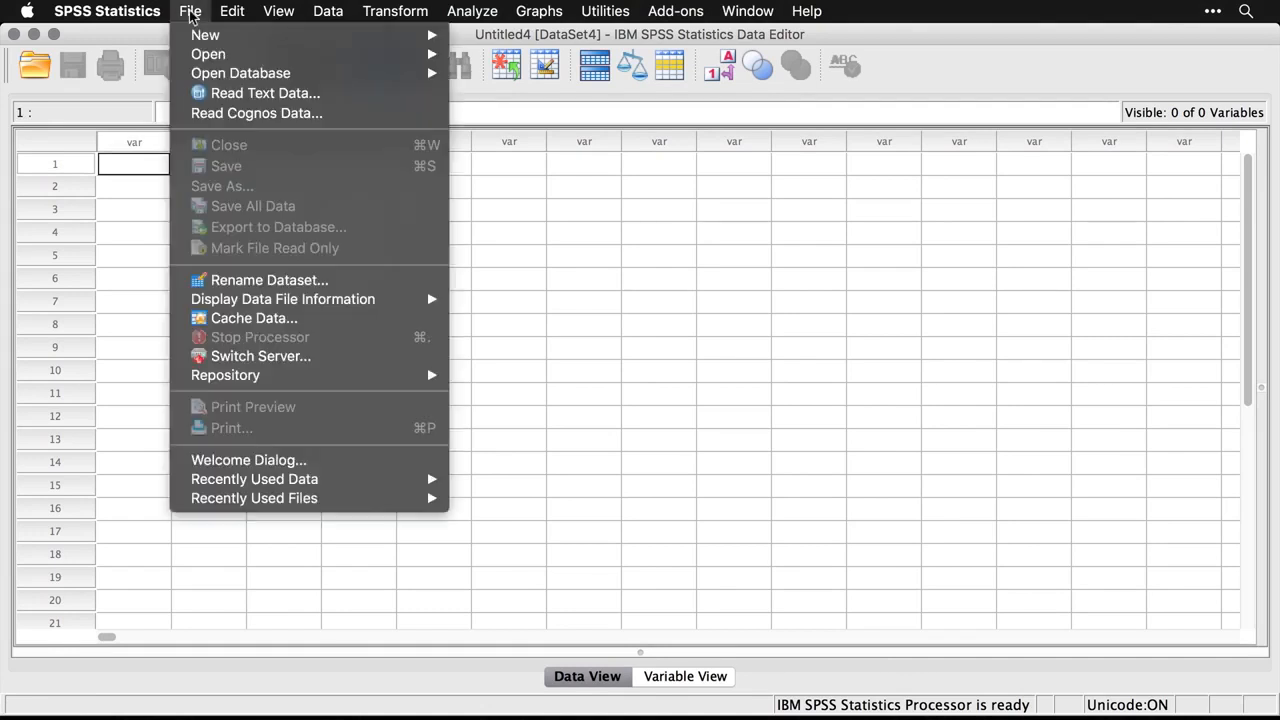
mouse_move(300, 480)
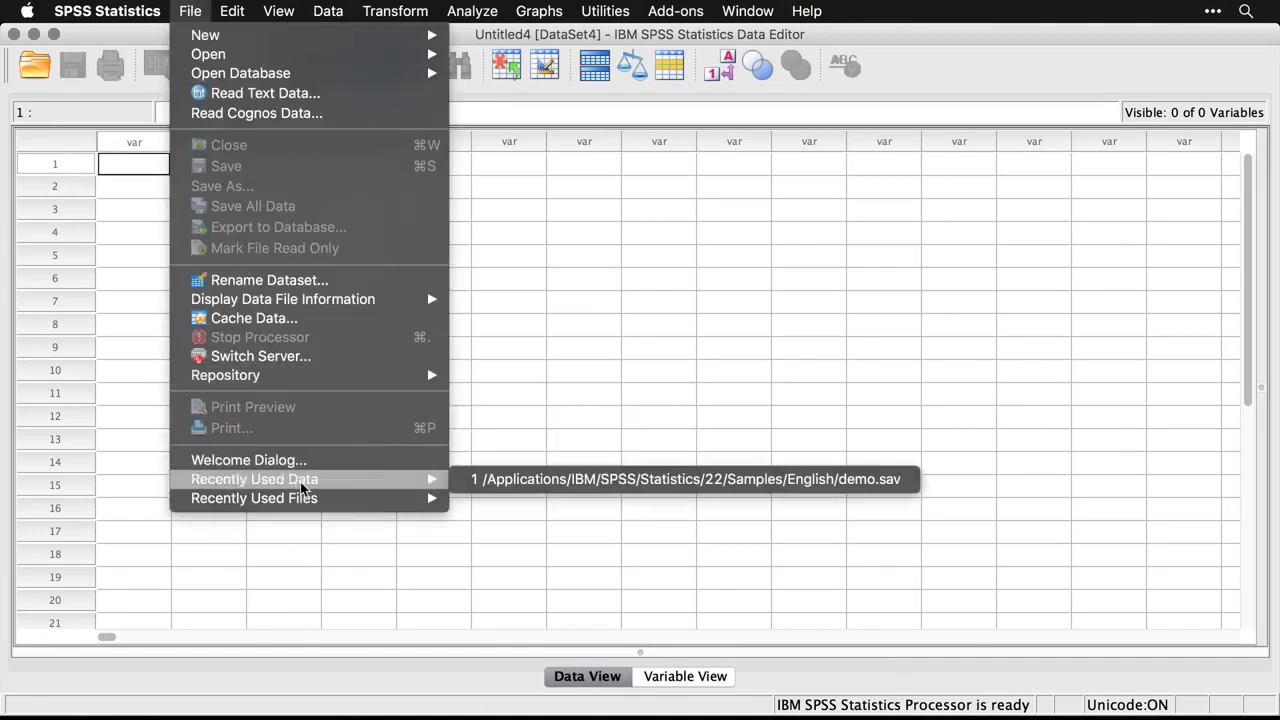
left_click(526, 480)
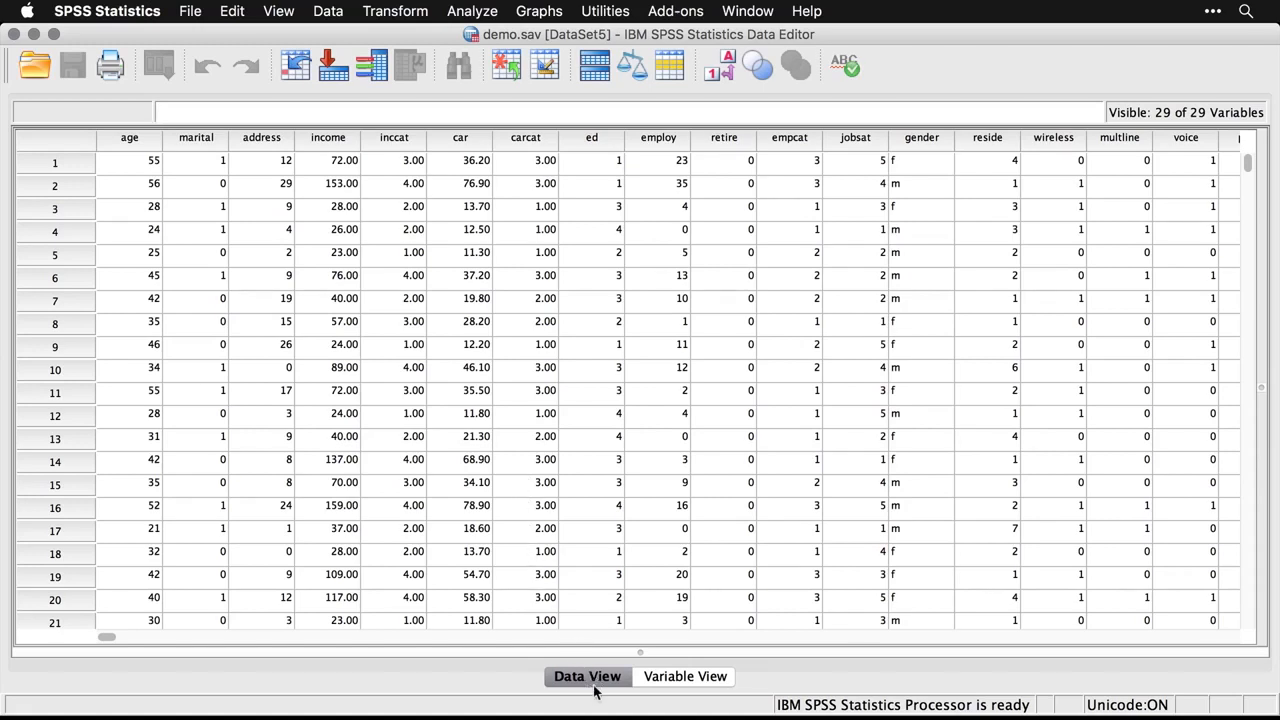
Show the variable definitions and inspect the available variable types for age, leaving its type as is
left_click(673, 682)
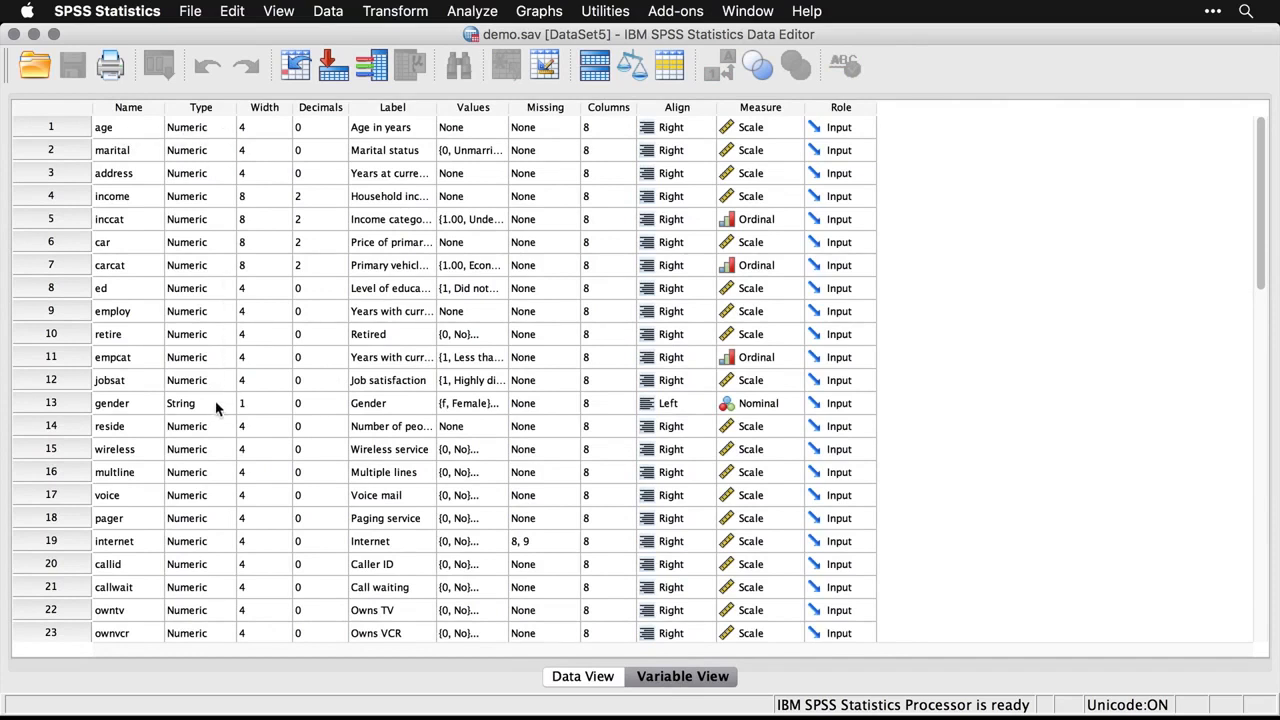
double_click(230, 137)
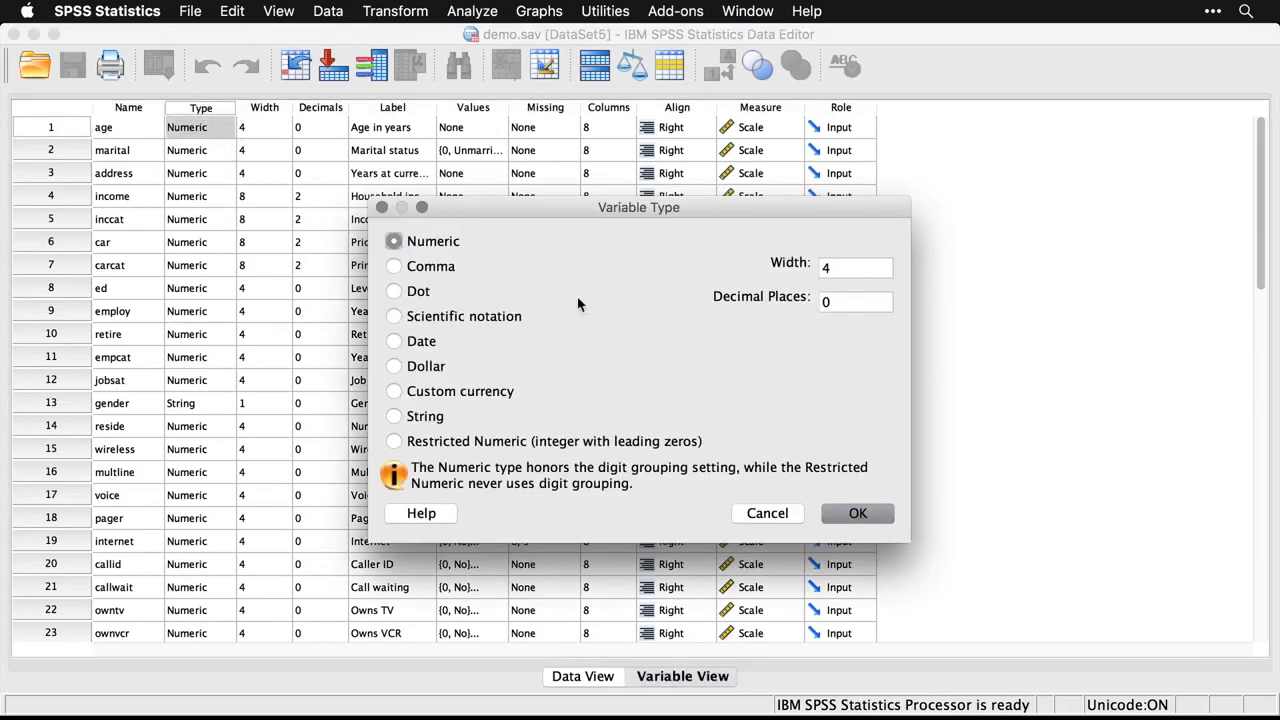
left_click(775, 518)
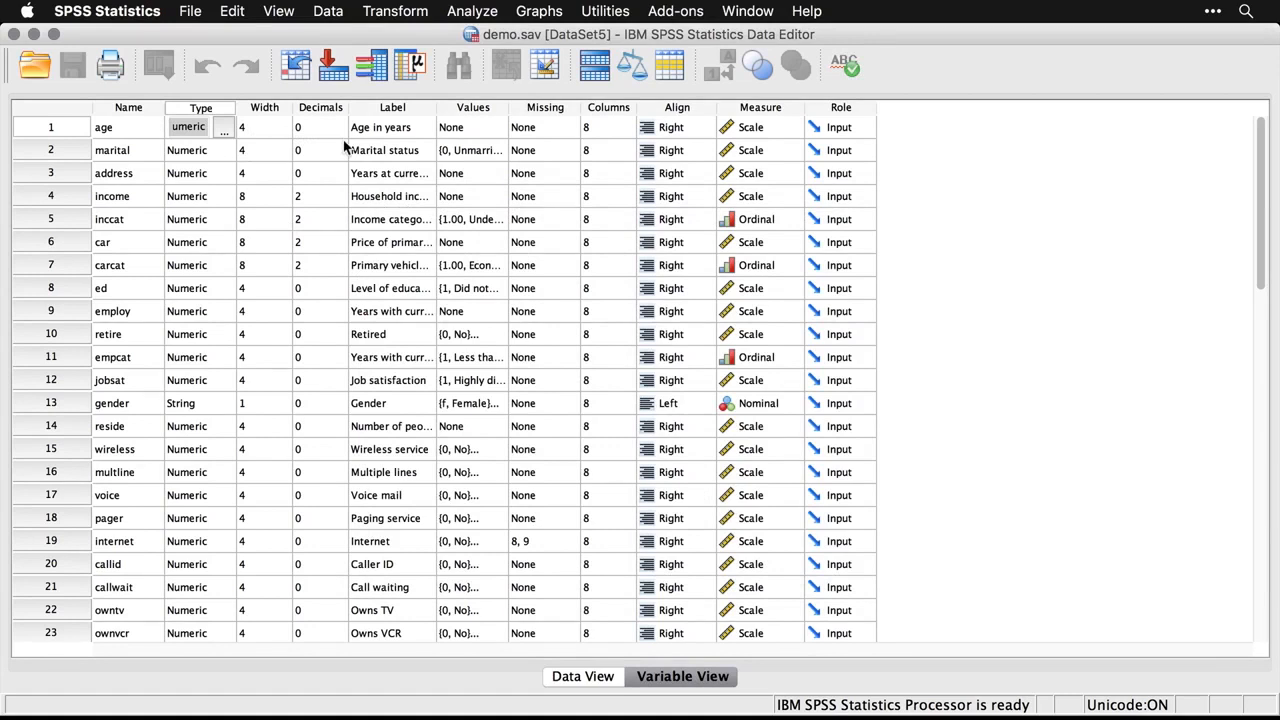
Examine the variable labels, including the one for age, and inspect the value labels defined for marital
left_click(393, 110)
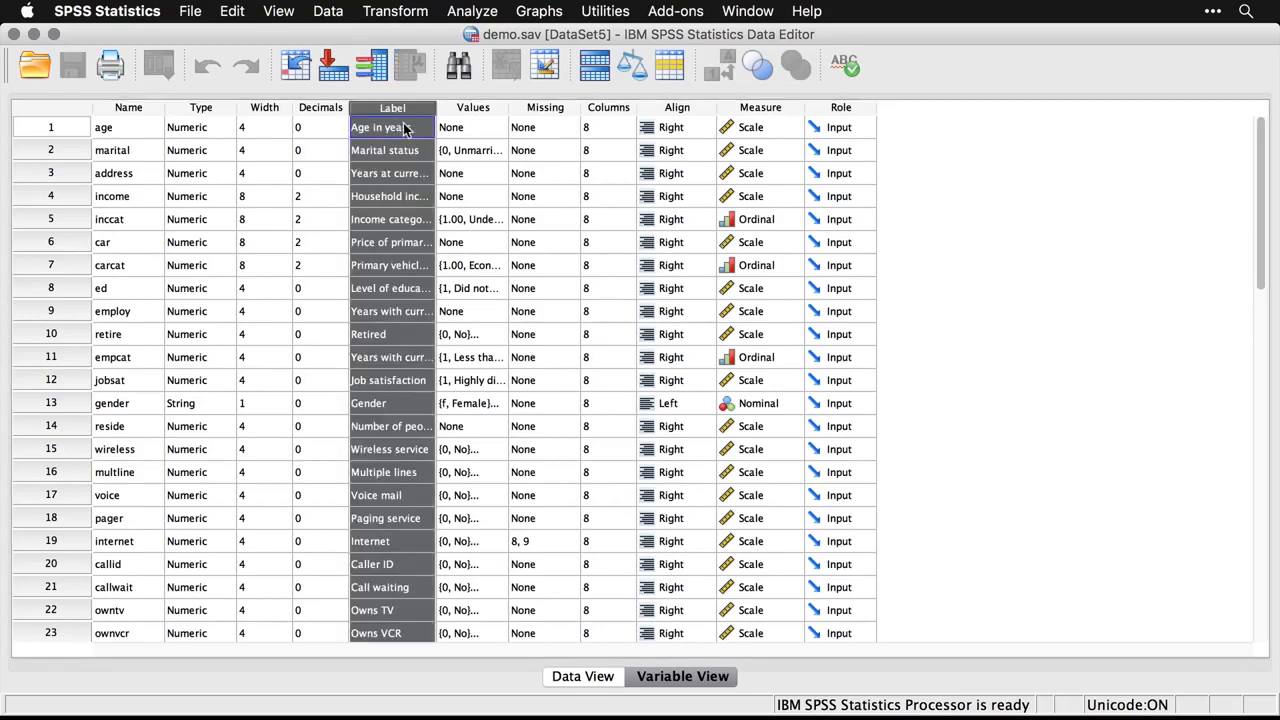
left_click(126, 129)
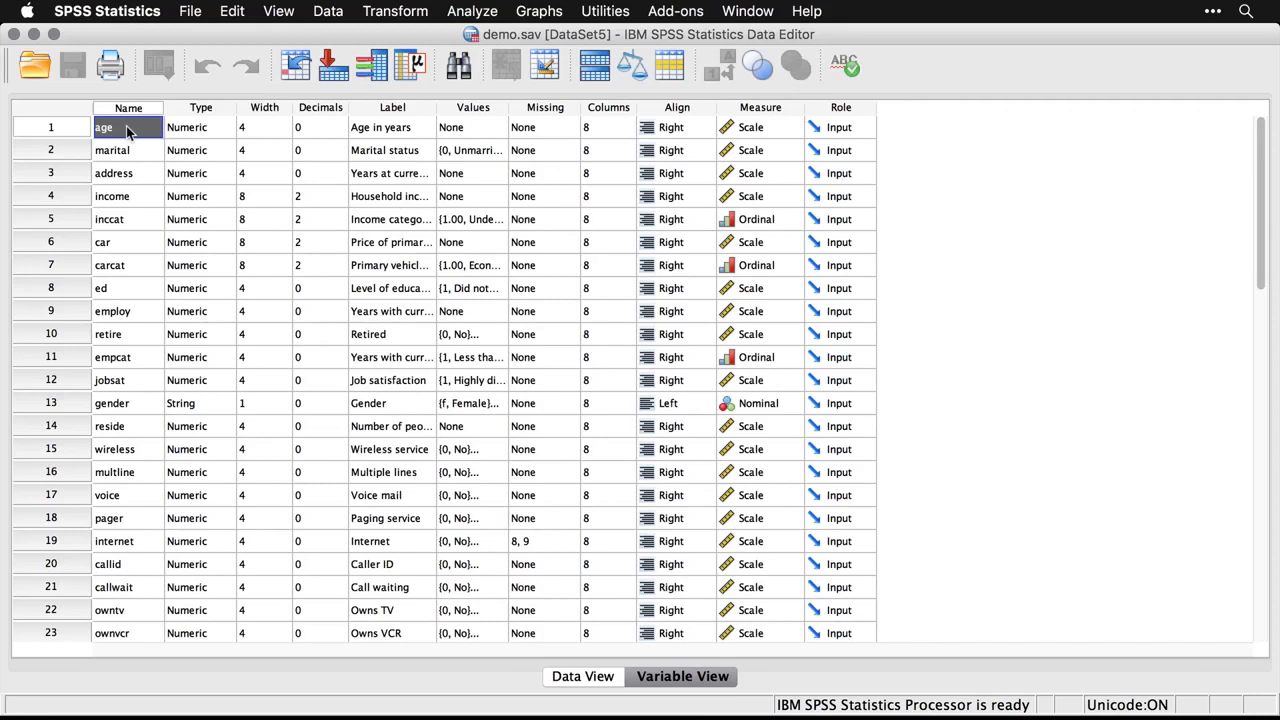
left_click(395, 130)
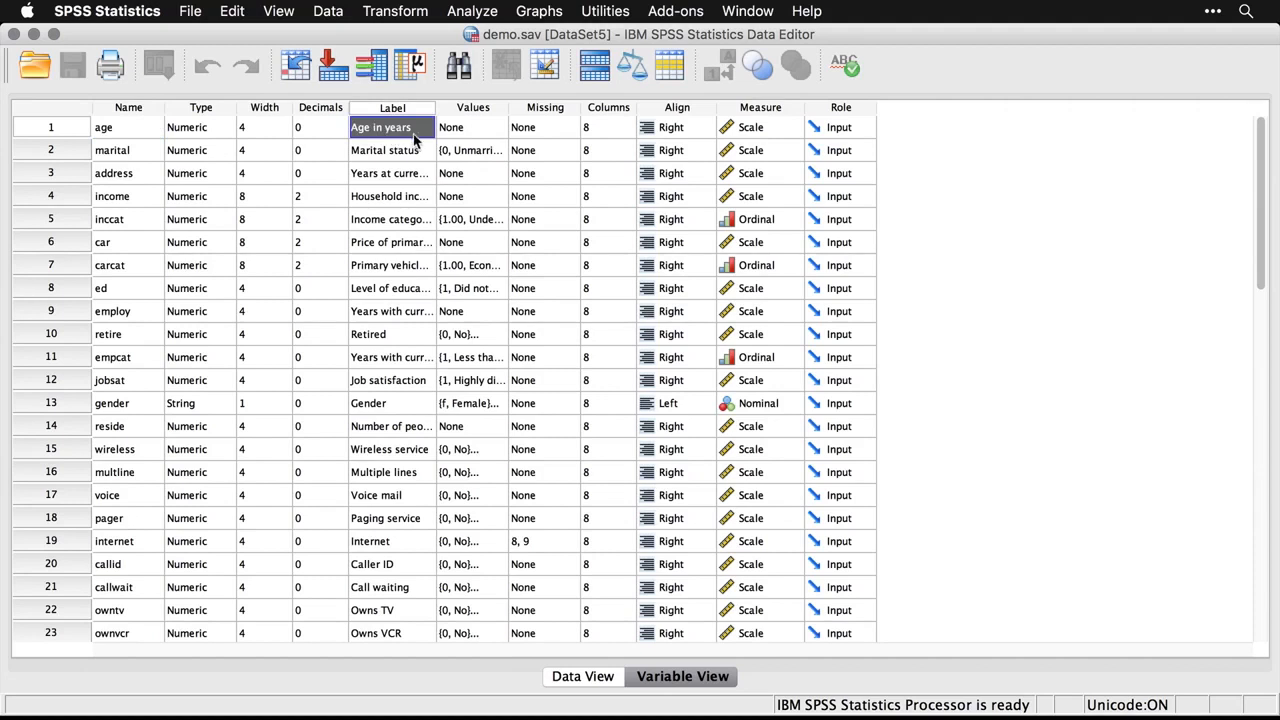
left_click(477, 160)
left_click(497, 155)
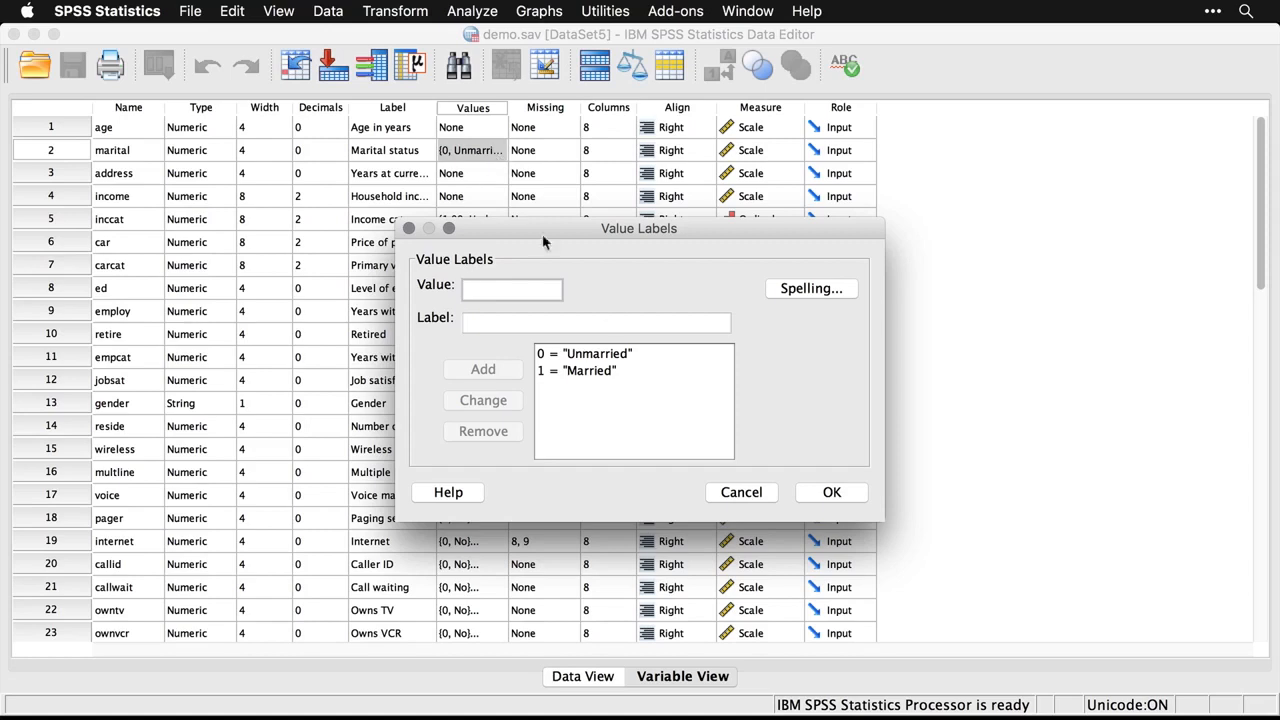
left_click(748, 492)
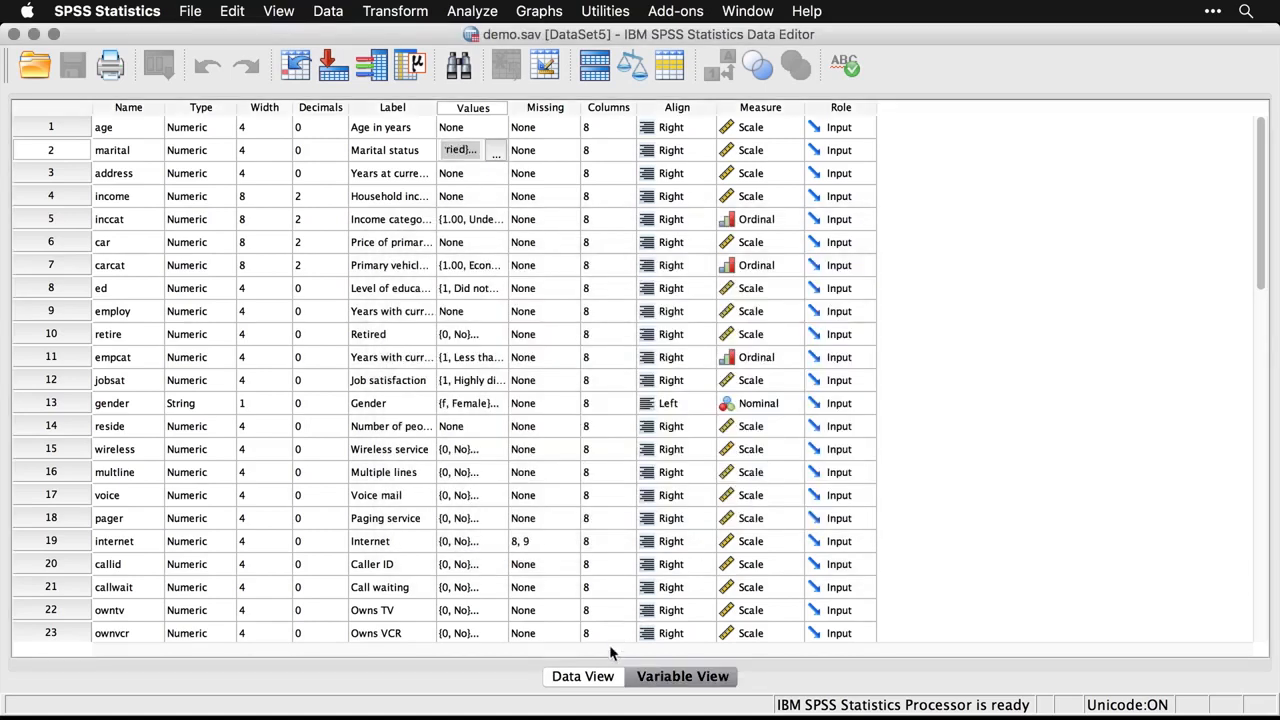
Return to the data cases and switch the value labels display on and back off
left_click(596, 686)
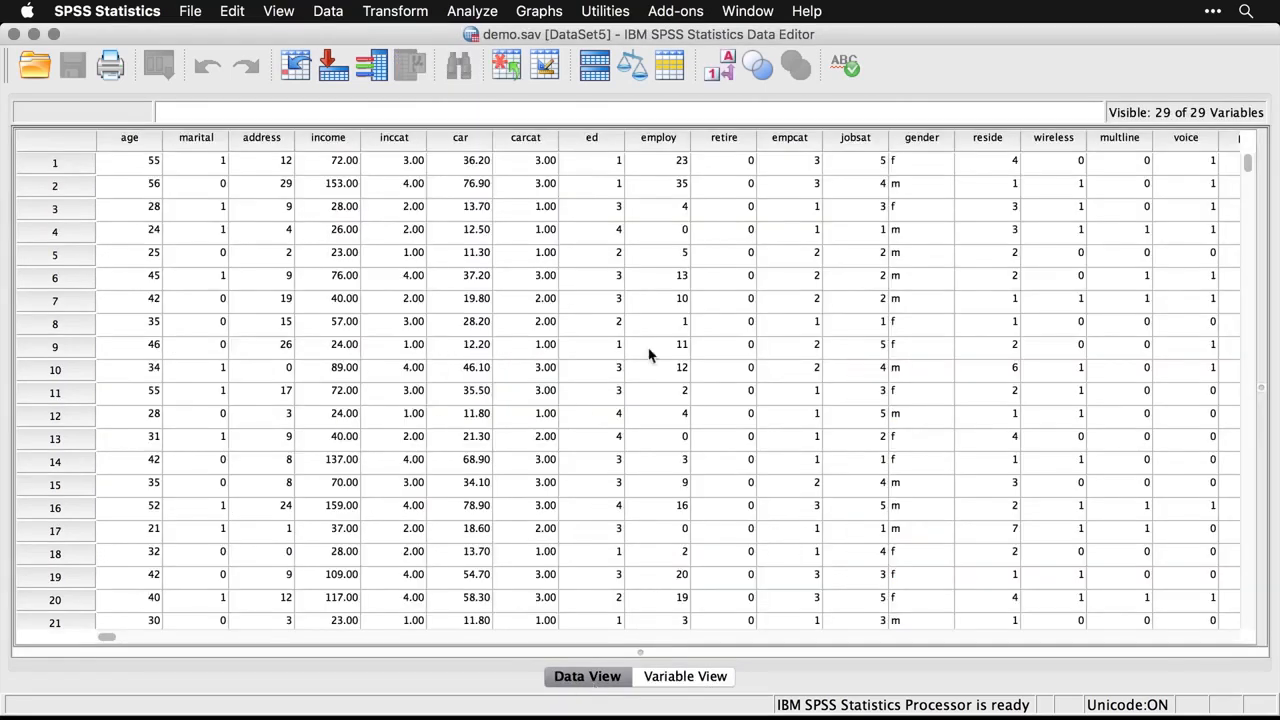
left_click(726, 75)
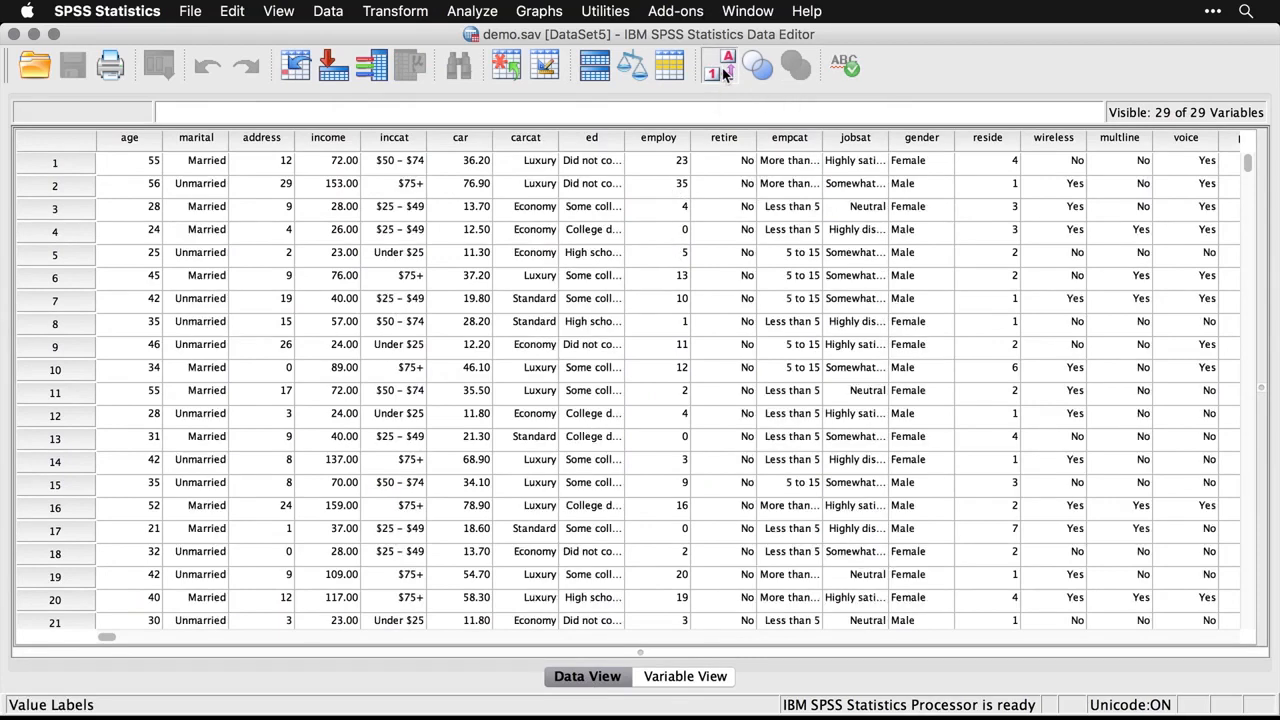
left_click(726, 75)
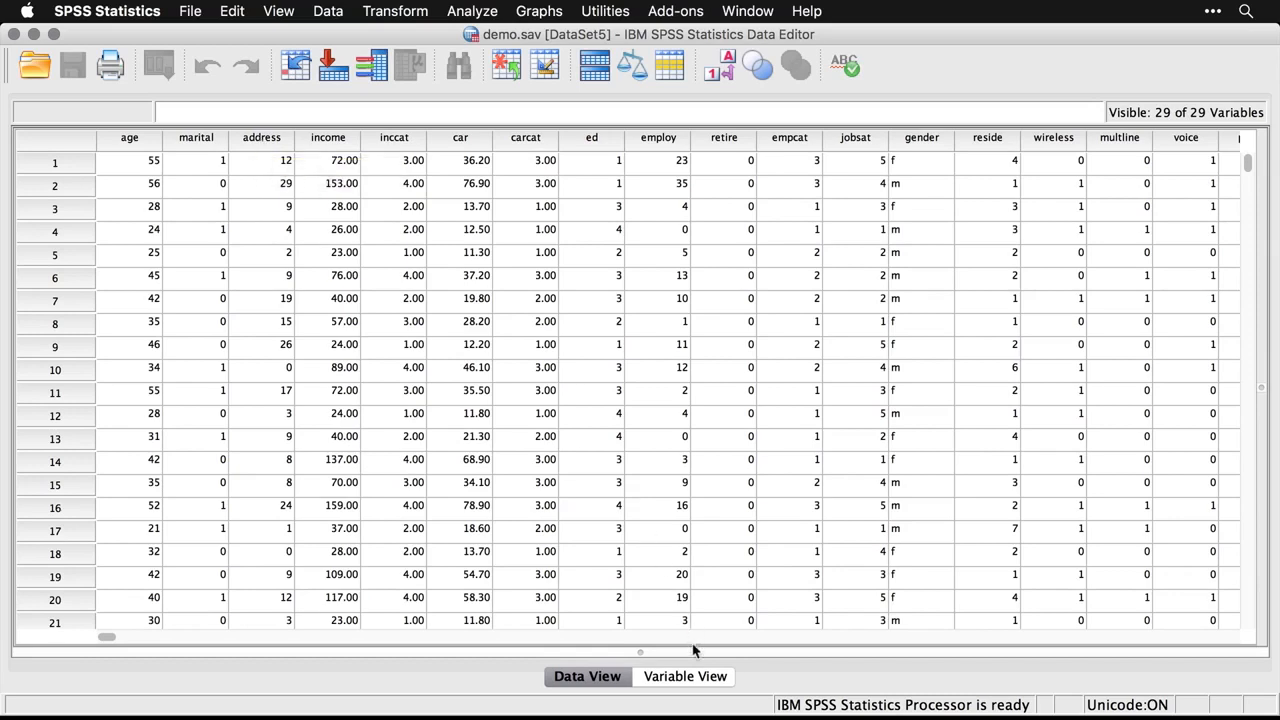
In the variable definitions, inspect the measurement level and role options for age, and look through the whole variable list
left_click(688, 676)
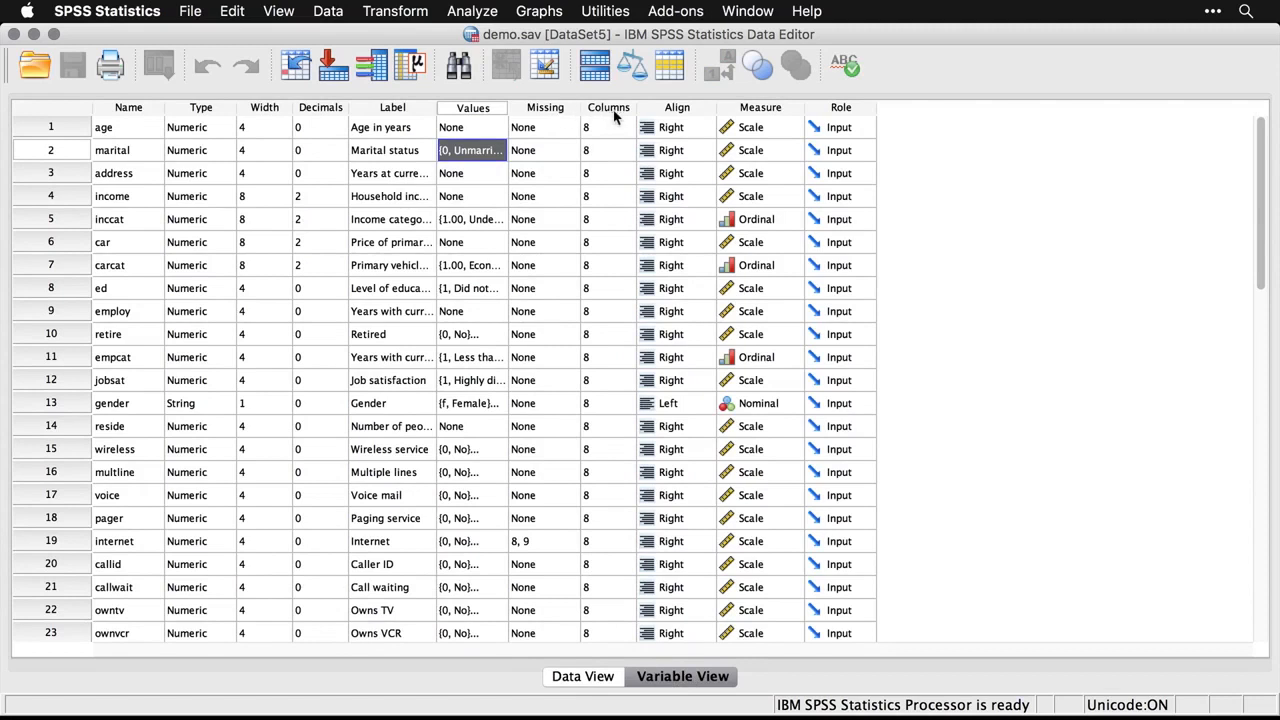
left_click(796, 129)
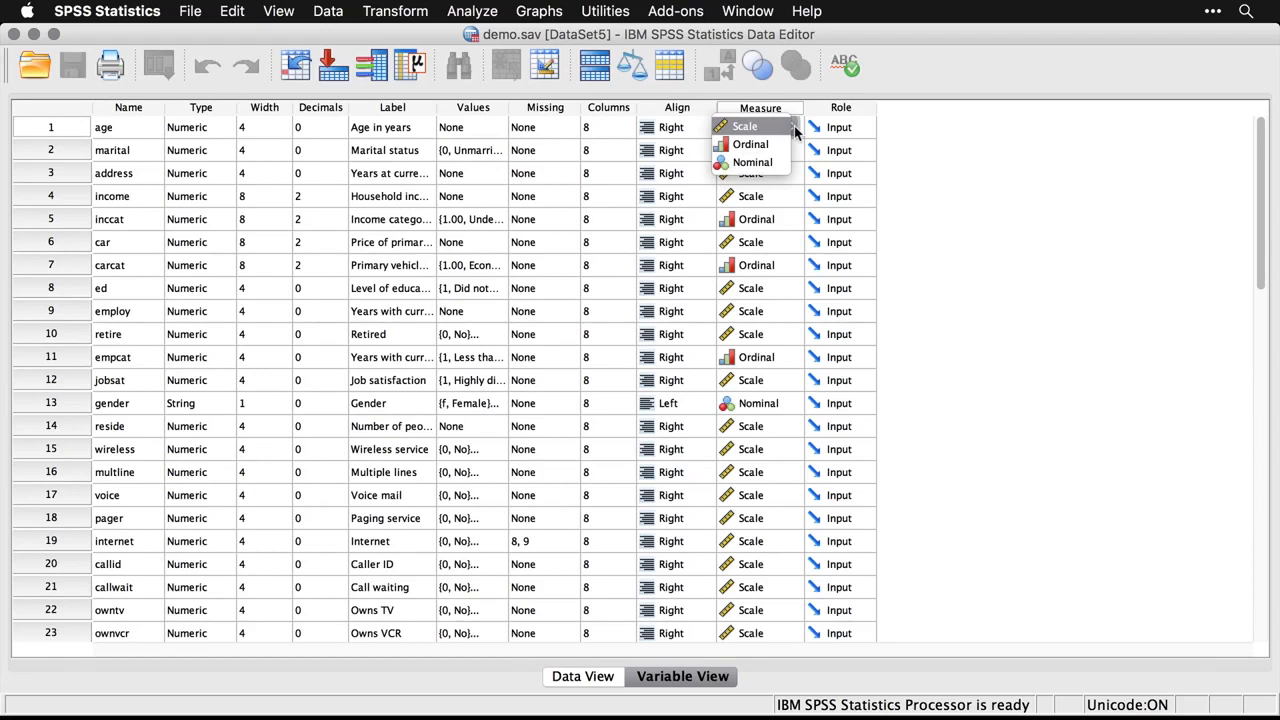
left_click(942, 125)
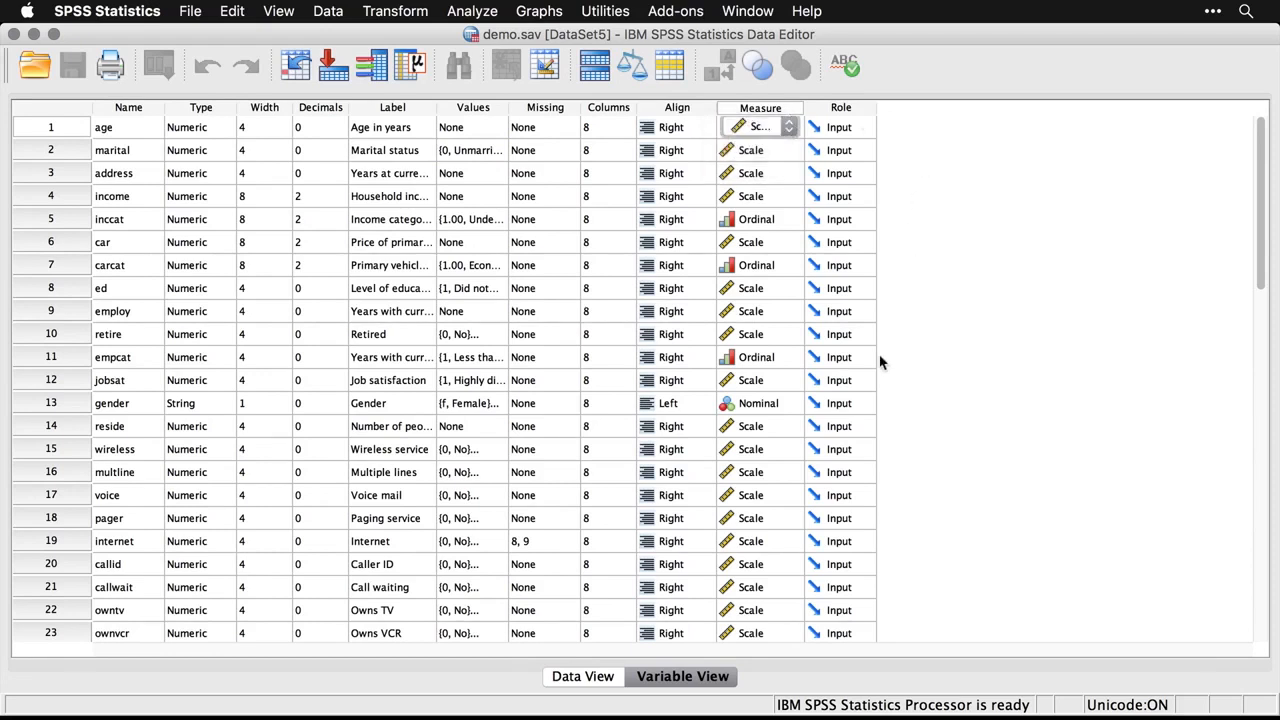
left_click(864, 129)
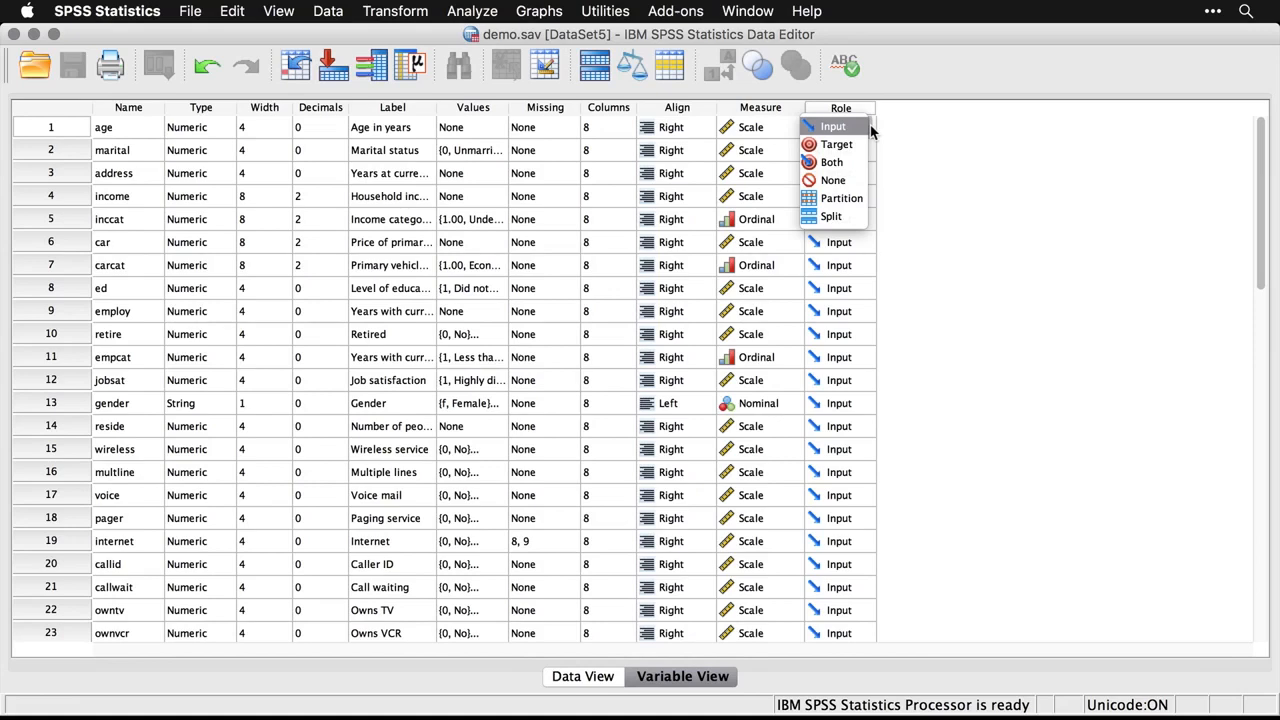
left_click(945, 167)
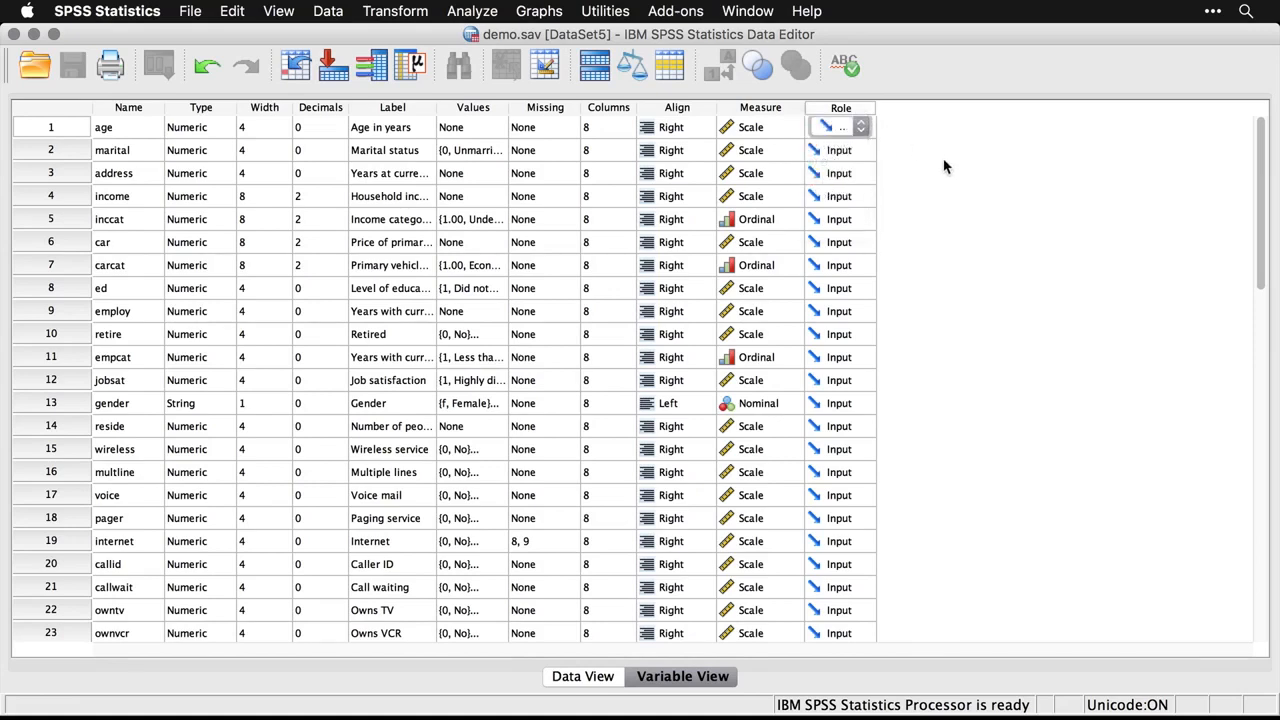
scroll(945, 167, "down", 6)
scroll(945, 167, "up", 3)
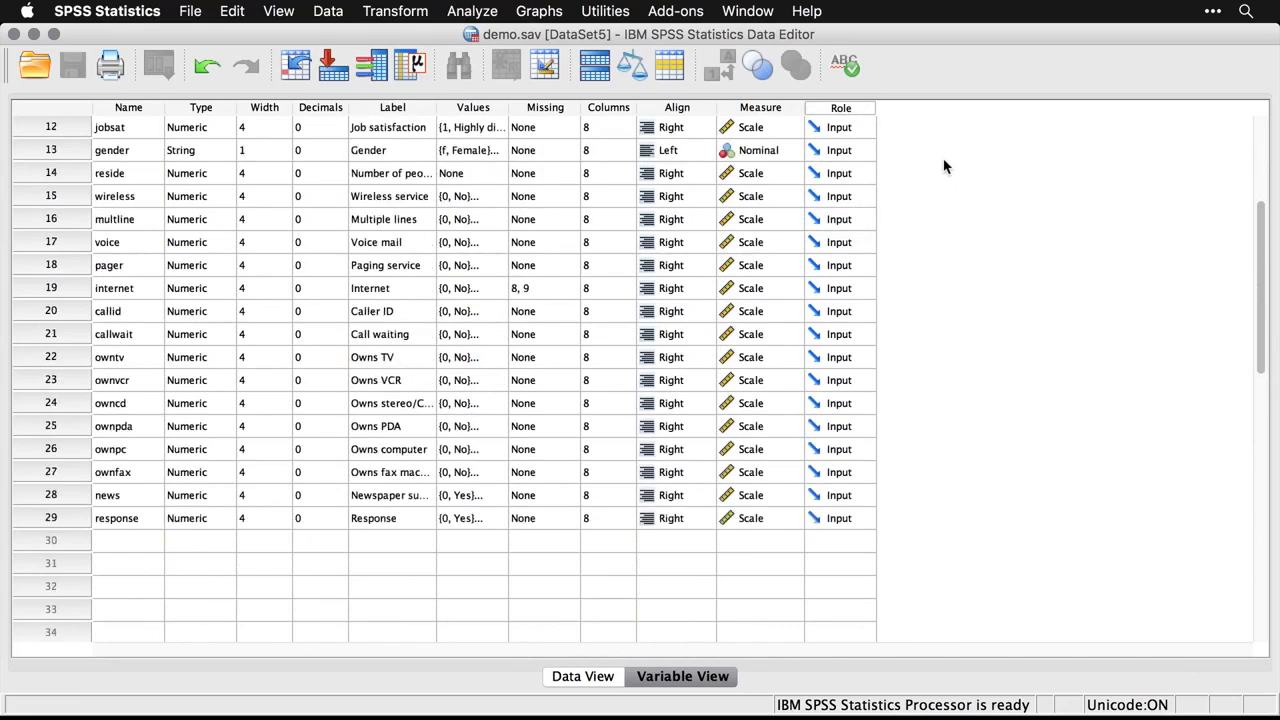
scroll(945, 167, "up", 4)
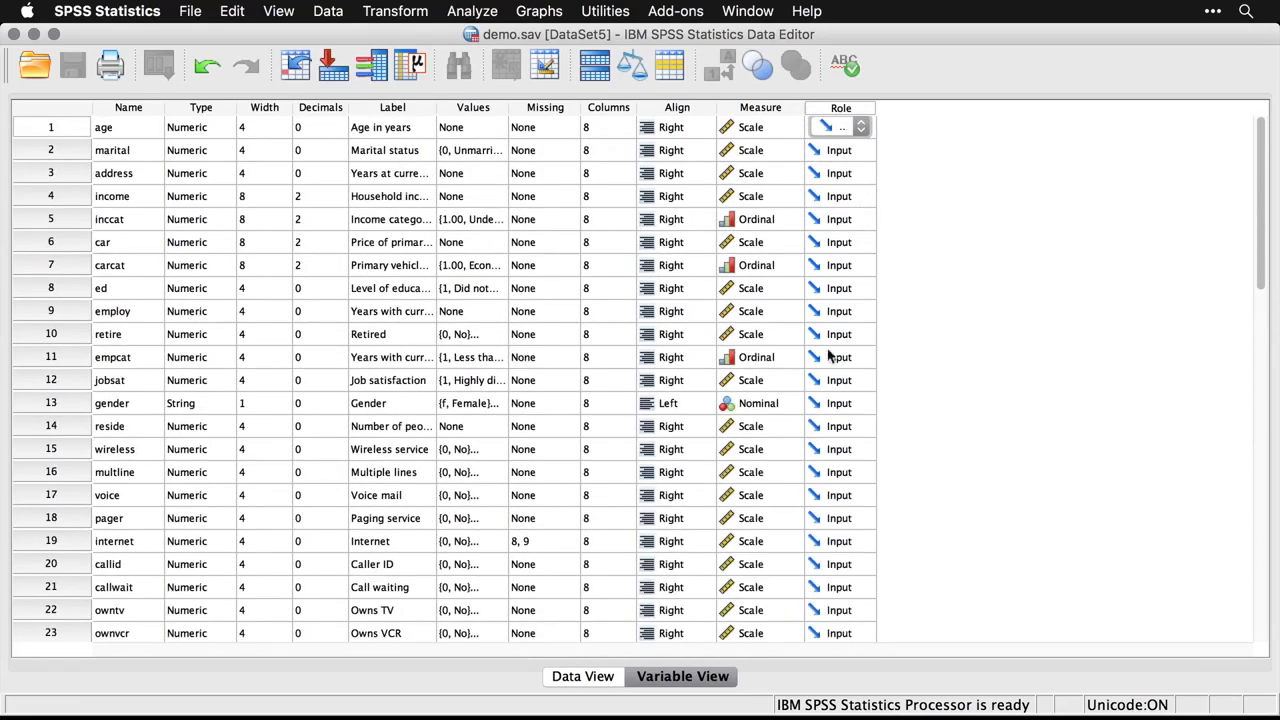
Return to the data cases and create a legacy histogram of Age in years [age]
left_click(582, 679)
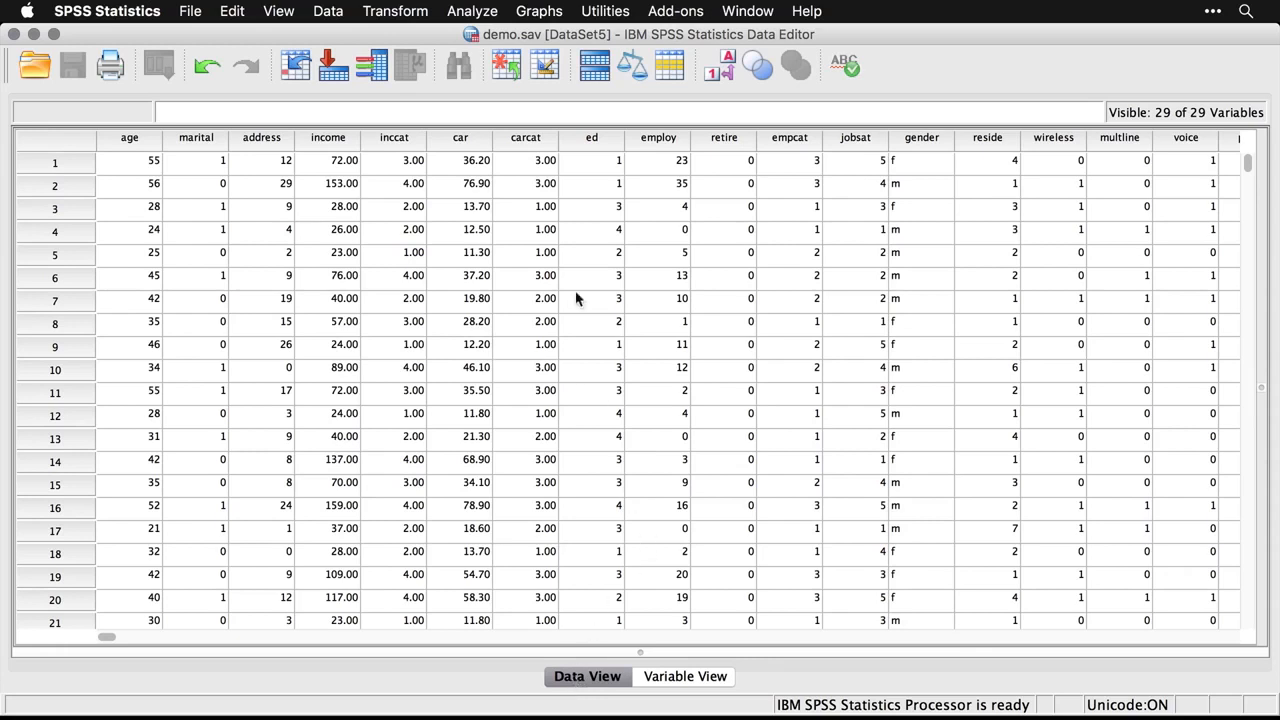
left_click(544, 13)
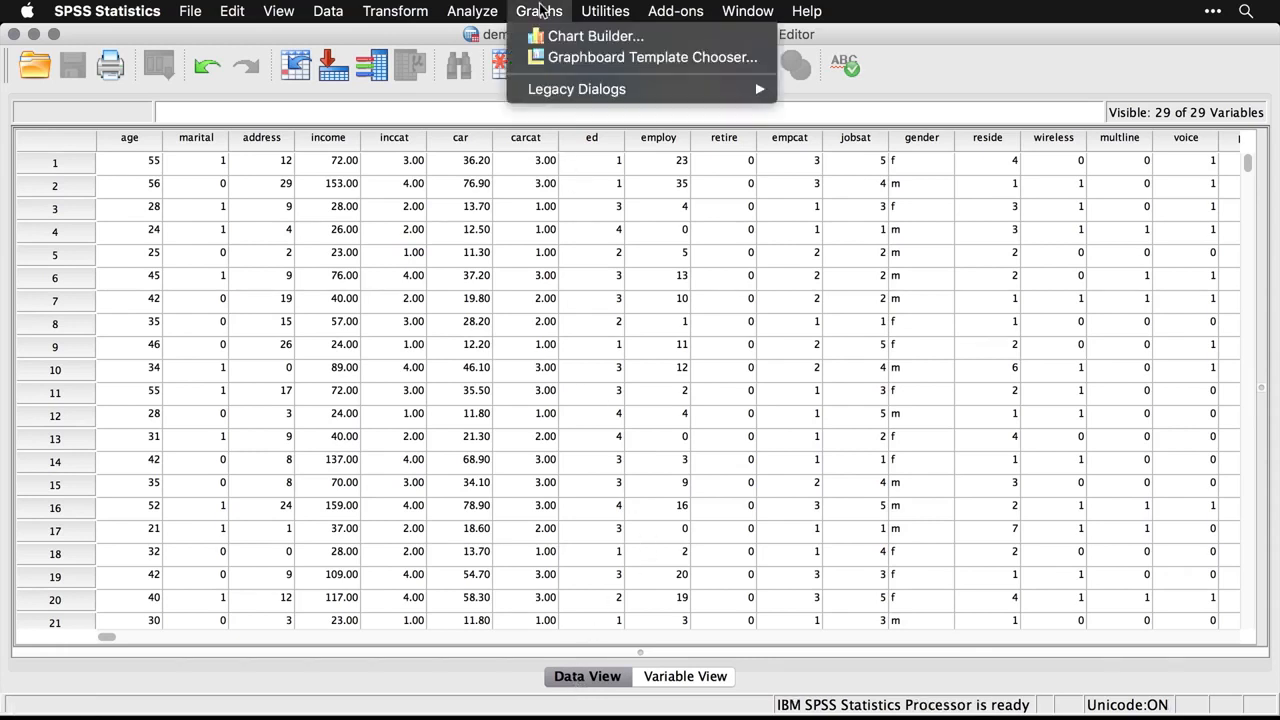
mouse_move(560, 89)
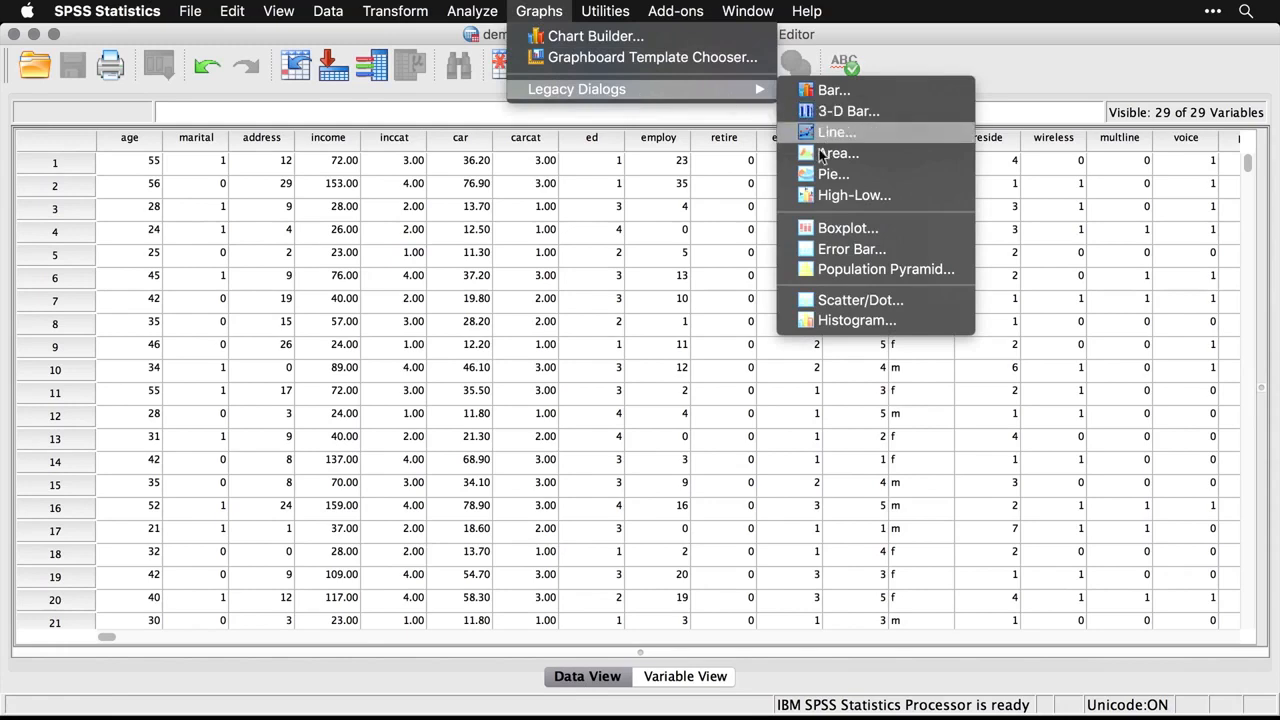
left_click(837, 318)
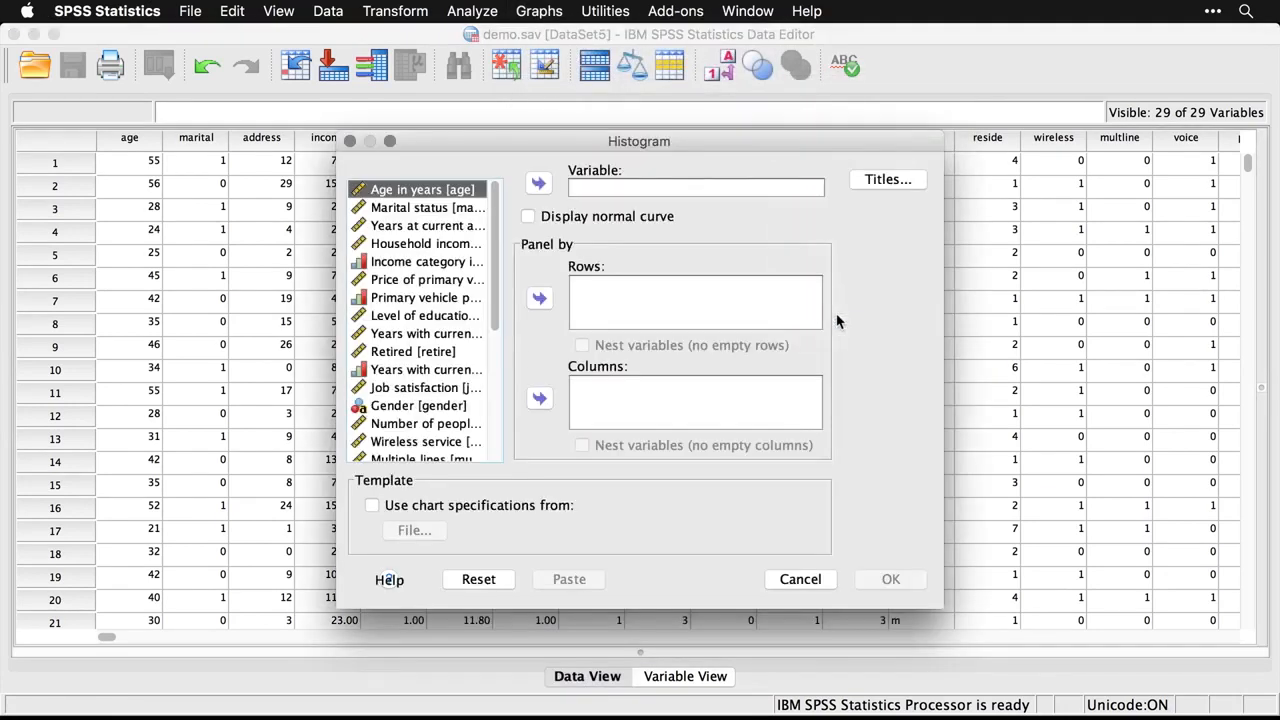
left_click(540, 183)
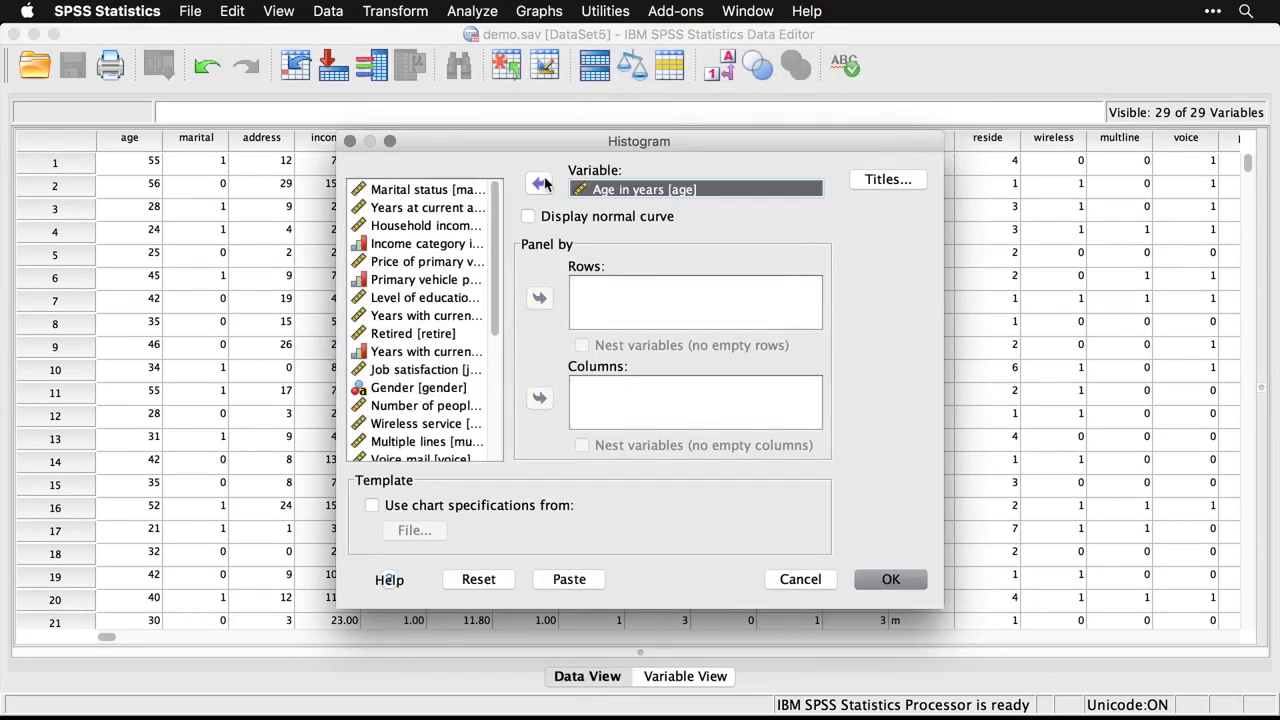
left_click(890, 580)
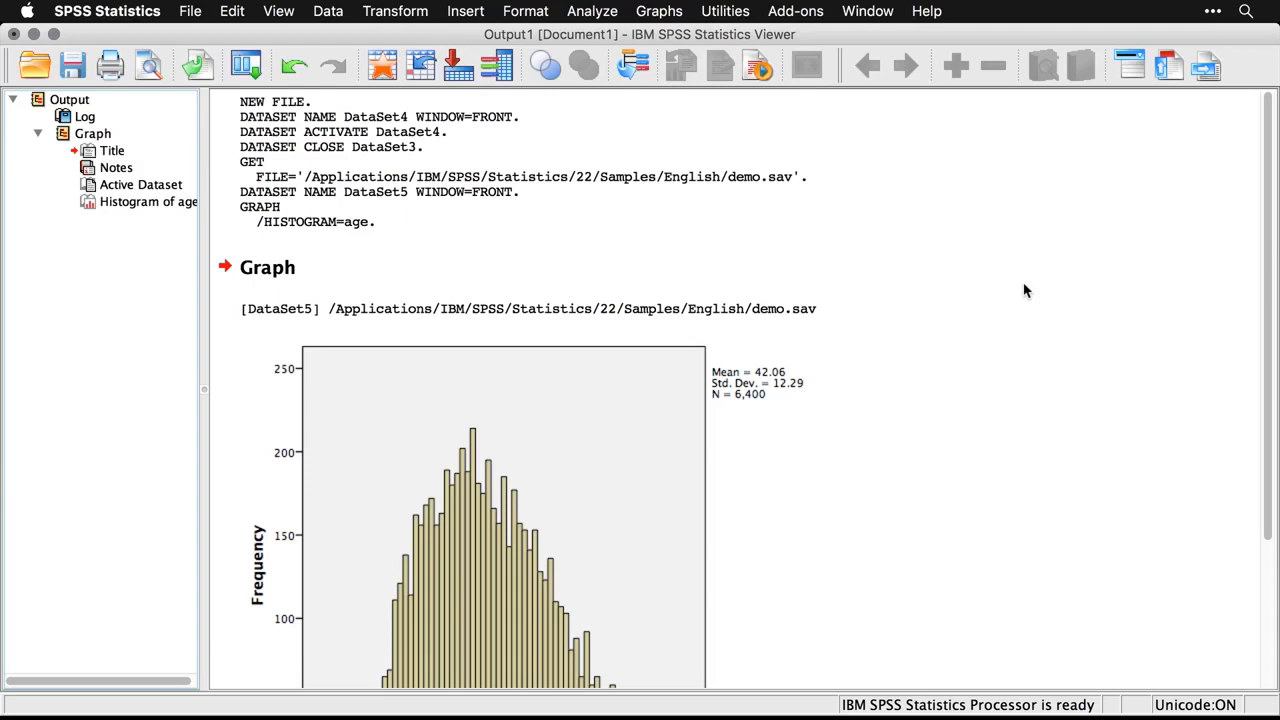
Examine the age histogram, collapse and re-expand the Graph group in the output outline, and select the syntax log
scroll(1024, 290, "down", 5)
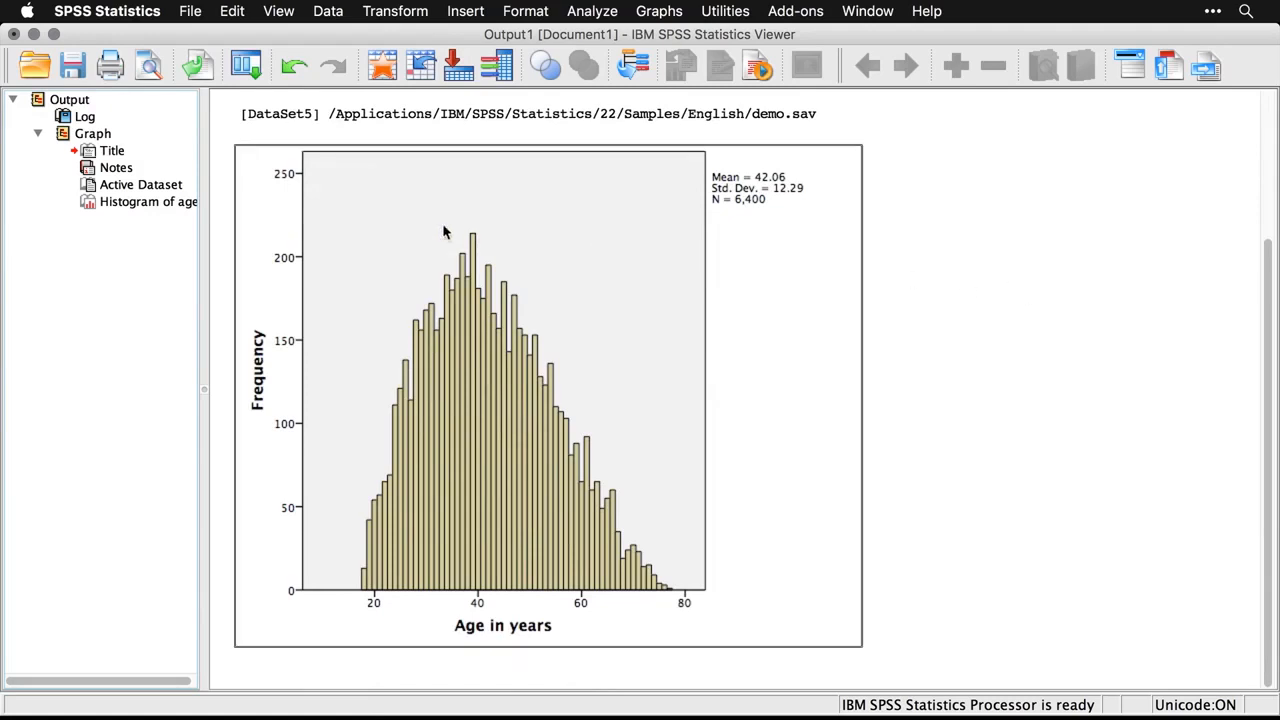
left_click(40, 135)
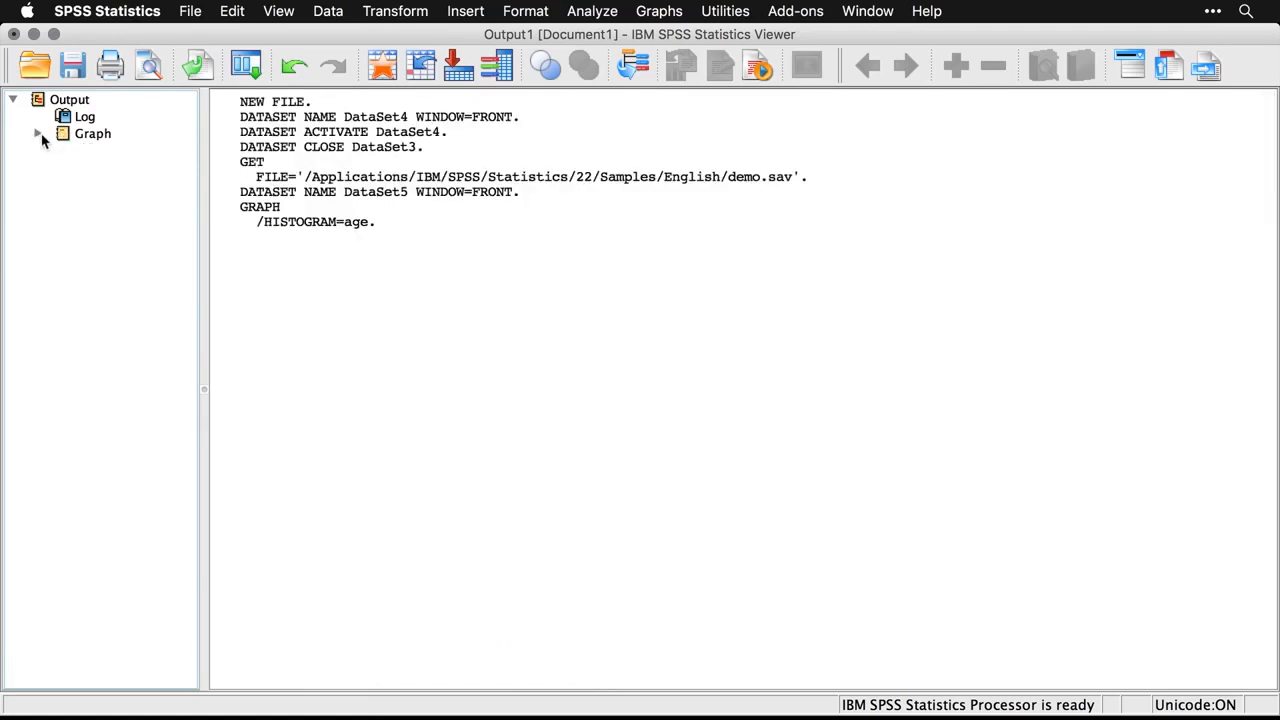
left_click(40, 135)
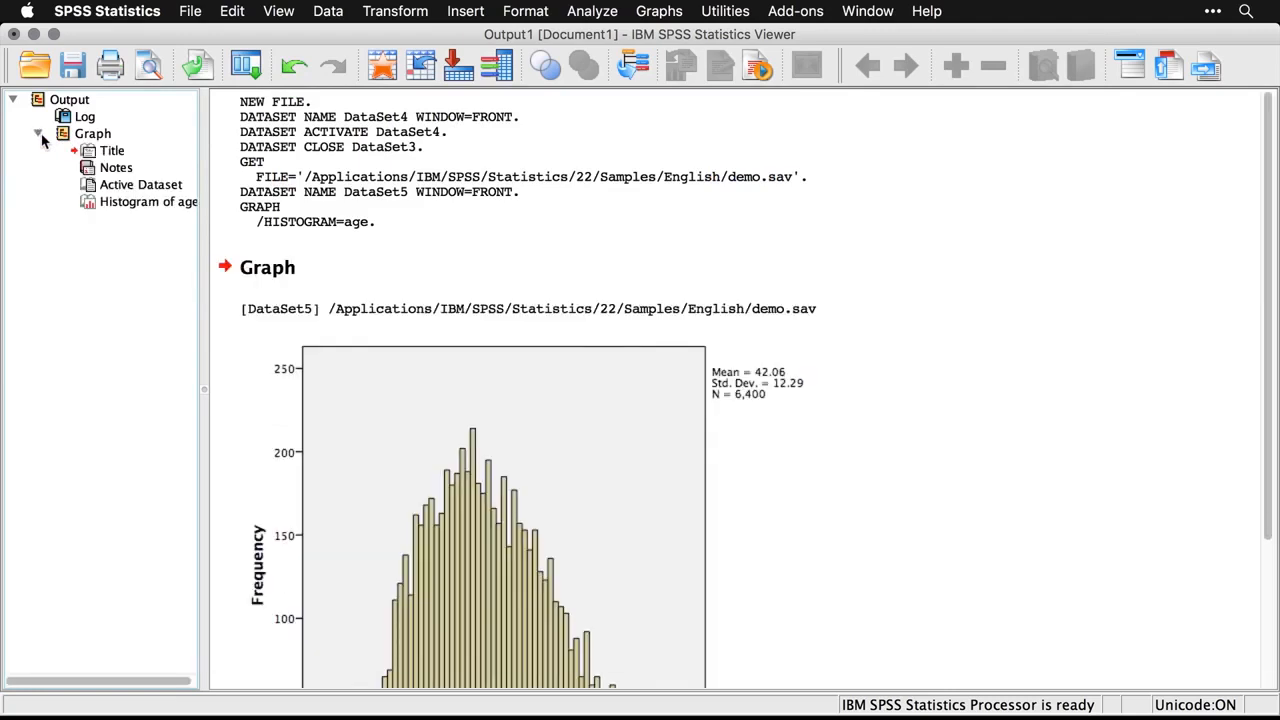
left_click(278, 158)
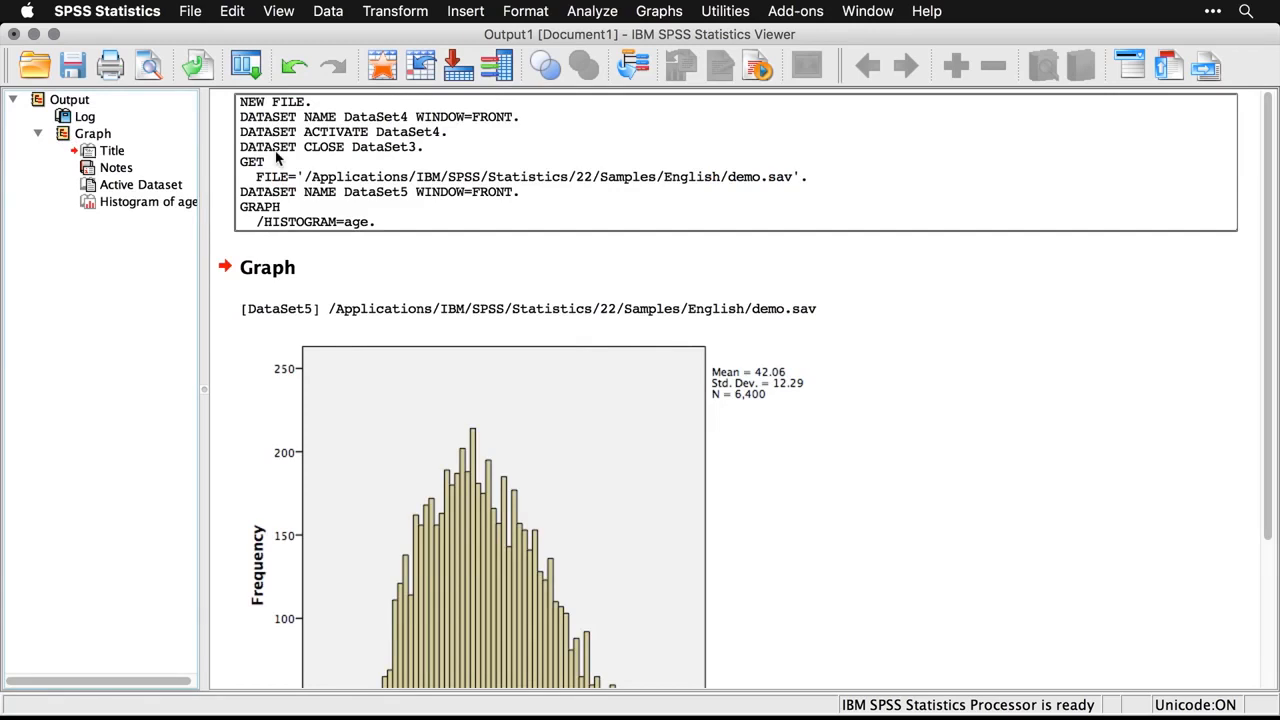
left_click(278, 158)
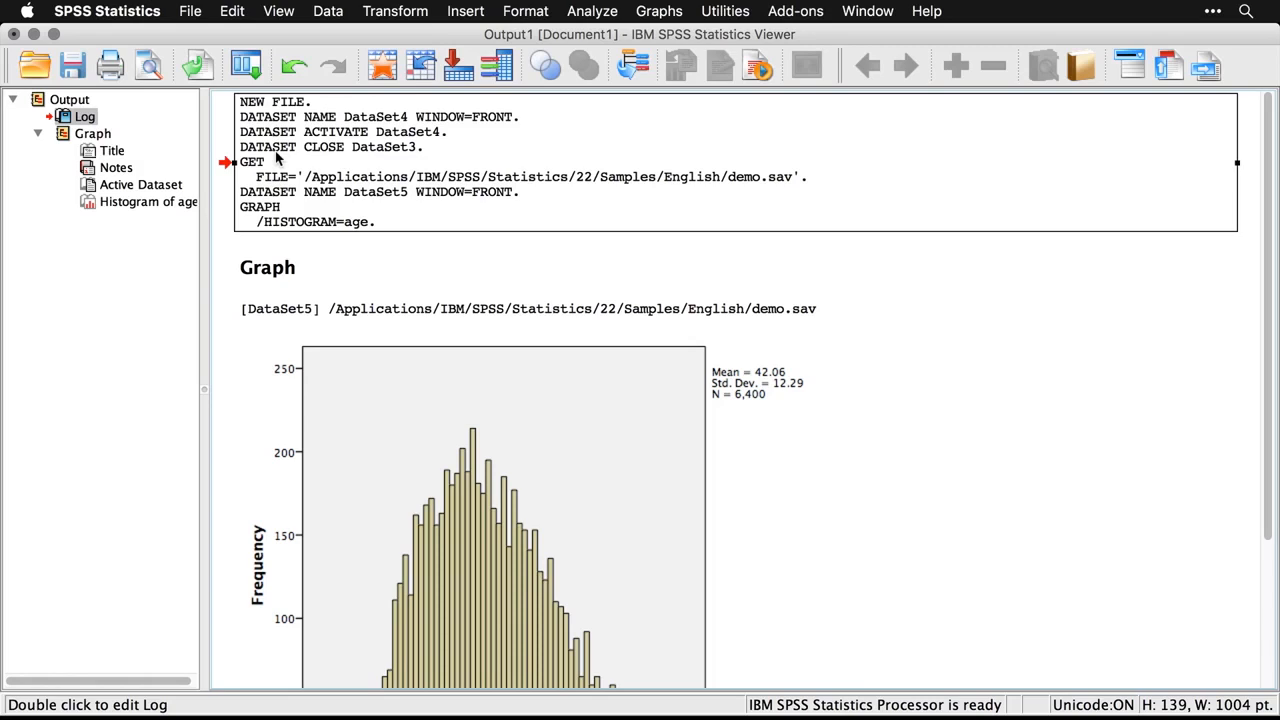
Create a new, empty syntax file
left_click(190, 11)
mouse_move(210, 35)
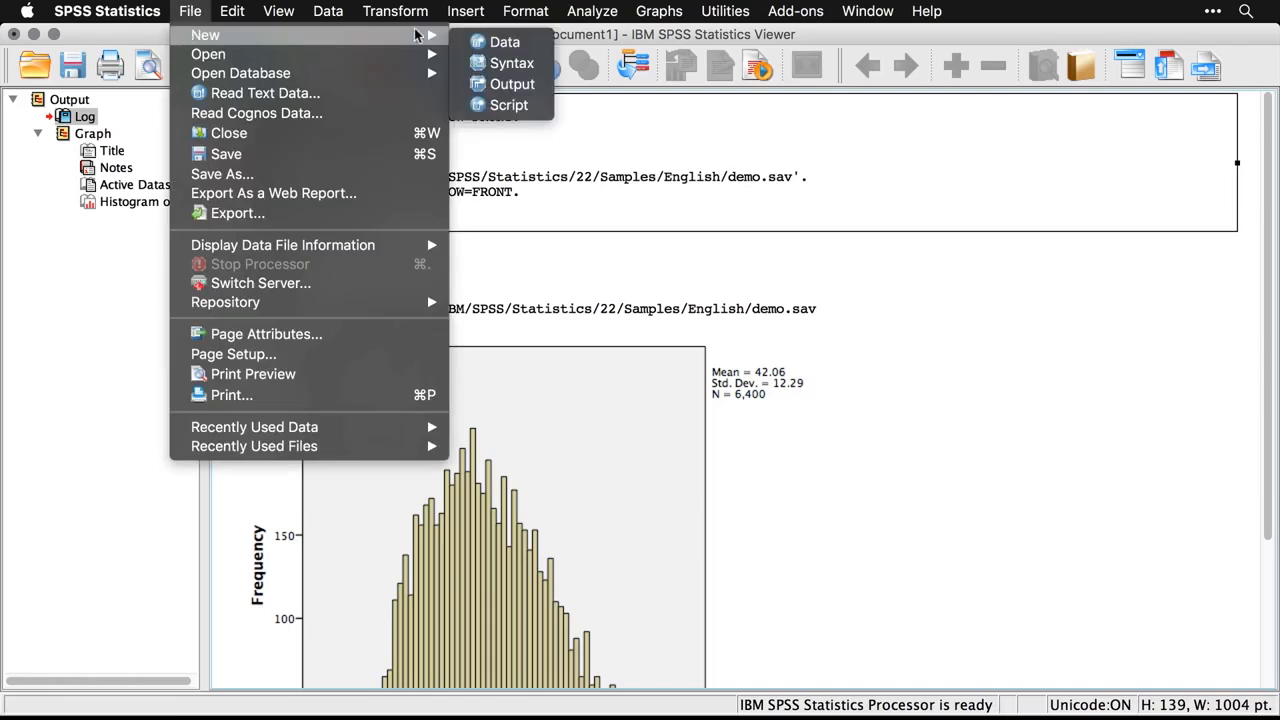
left_click(510, 63)
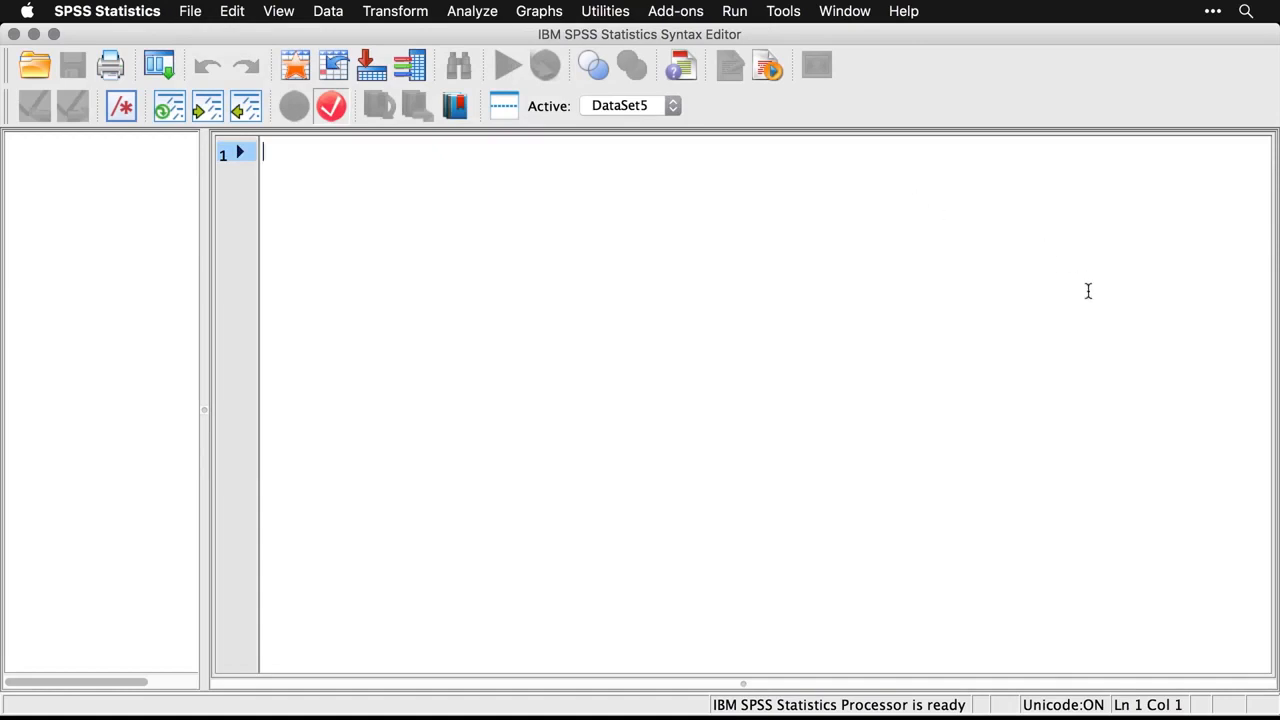
Recall the recent Histogram dialog for Age in years [age] and paste its commands into the empty syntax file
left_click(167, 68)
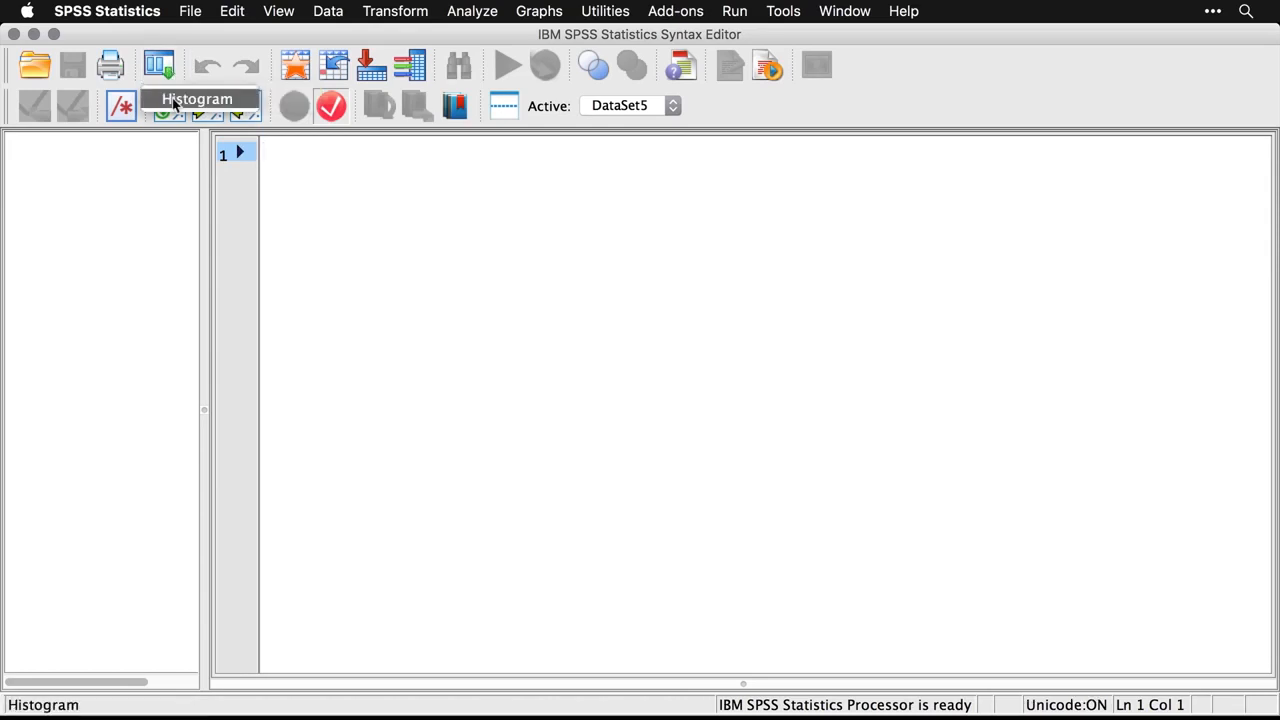
left_click(171, 100)
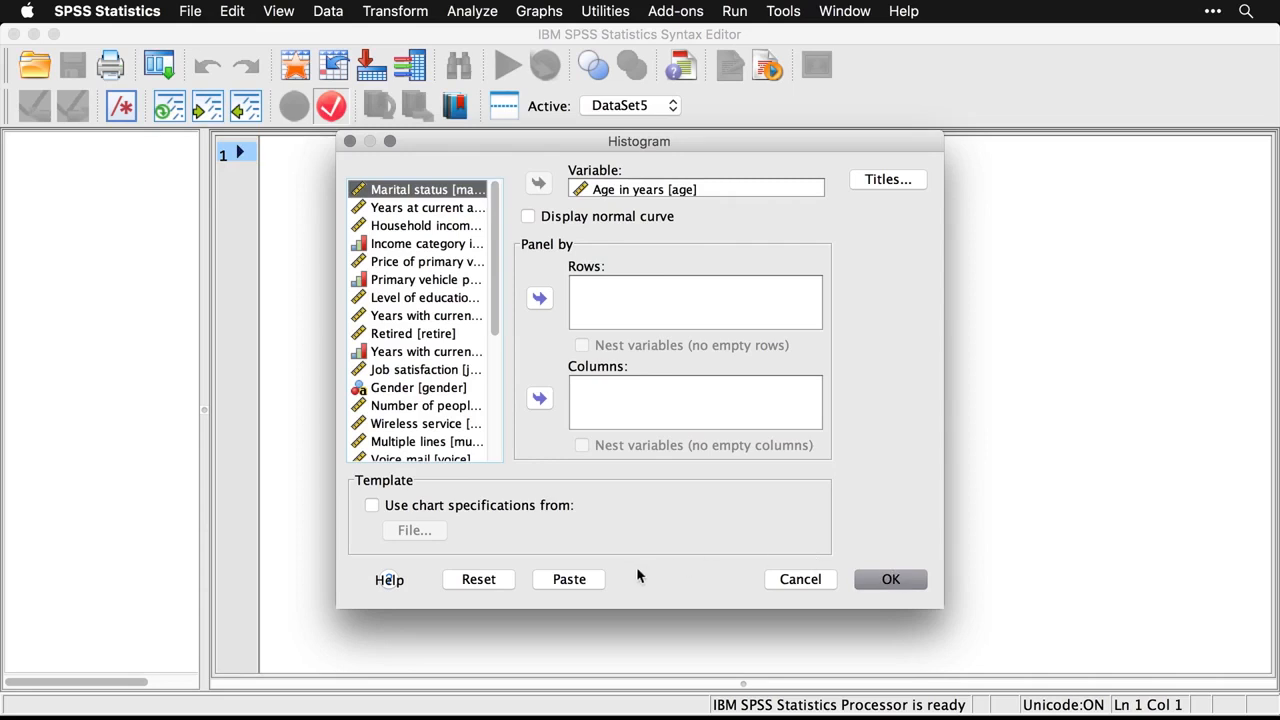
left_click(569, 580)
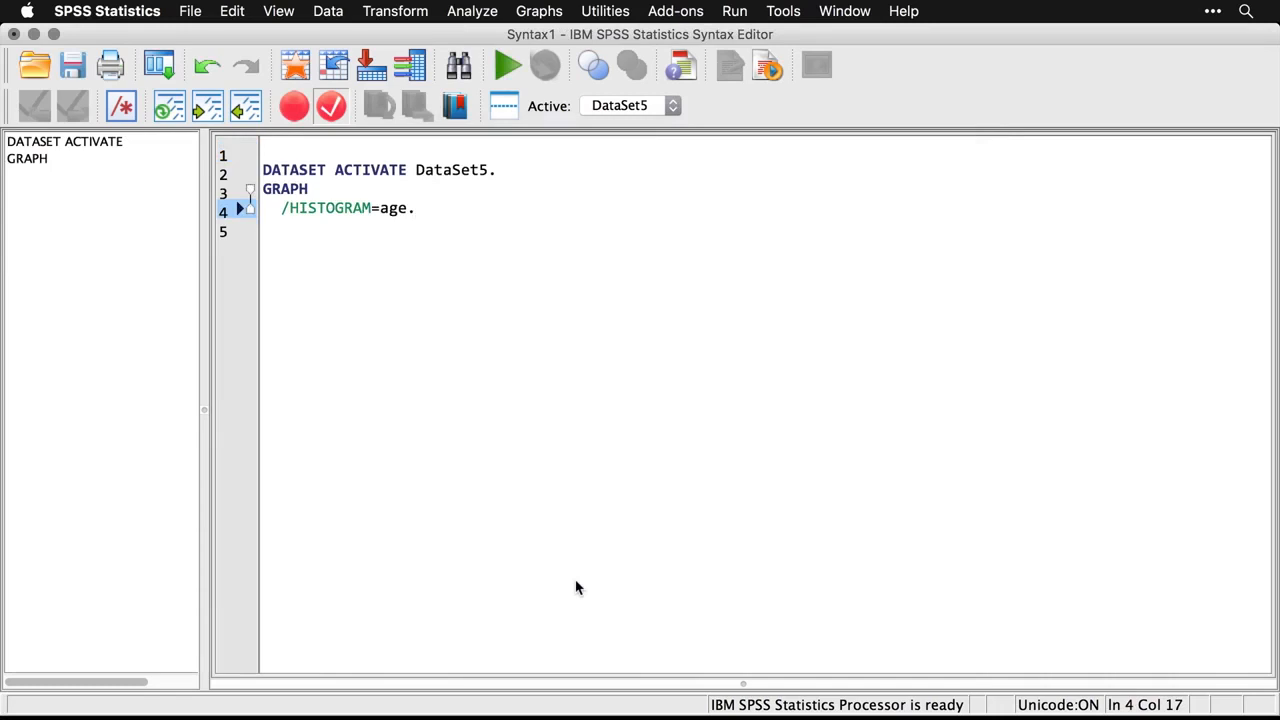
Run only the GRAPH /HISTOGRAM=age command from the syntax and view the resulting histogram in the output
left_click_drag(421, 210, 262, 189)
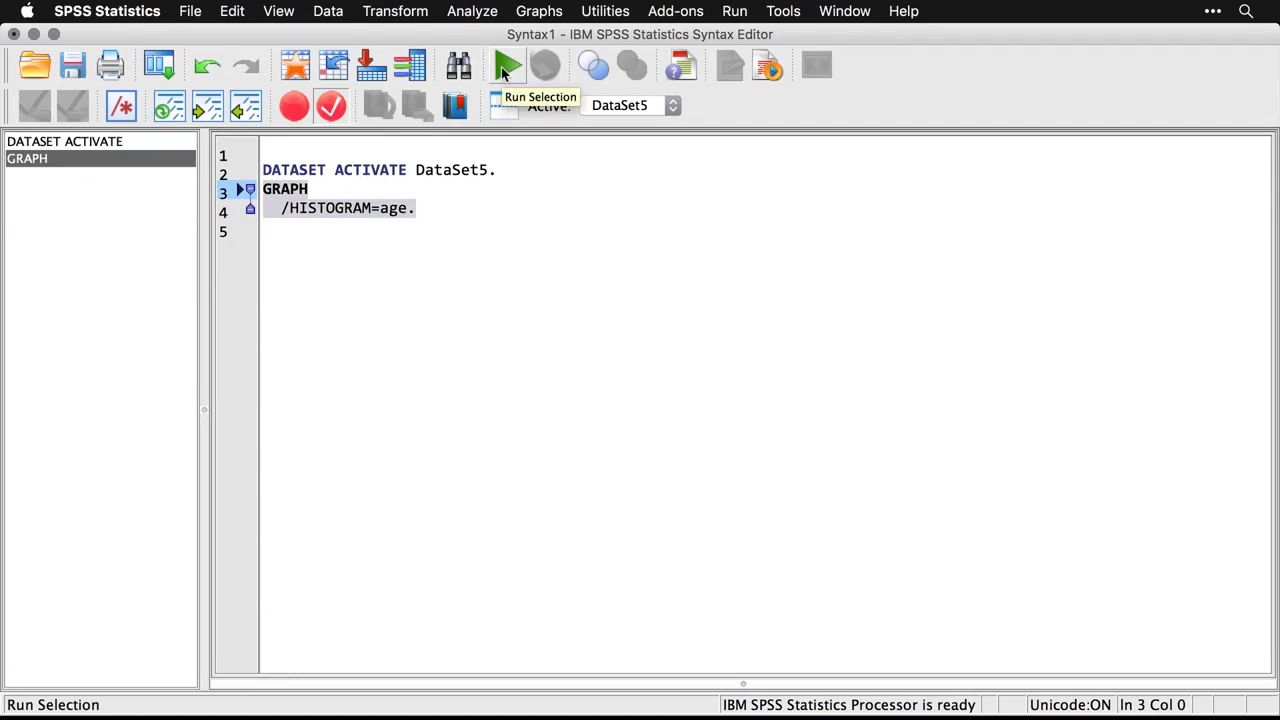
left_click(503, 68)
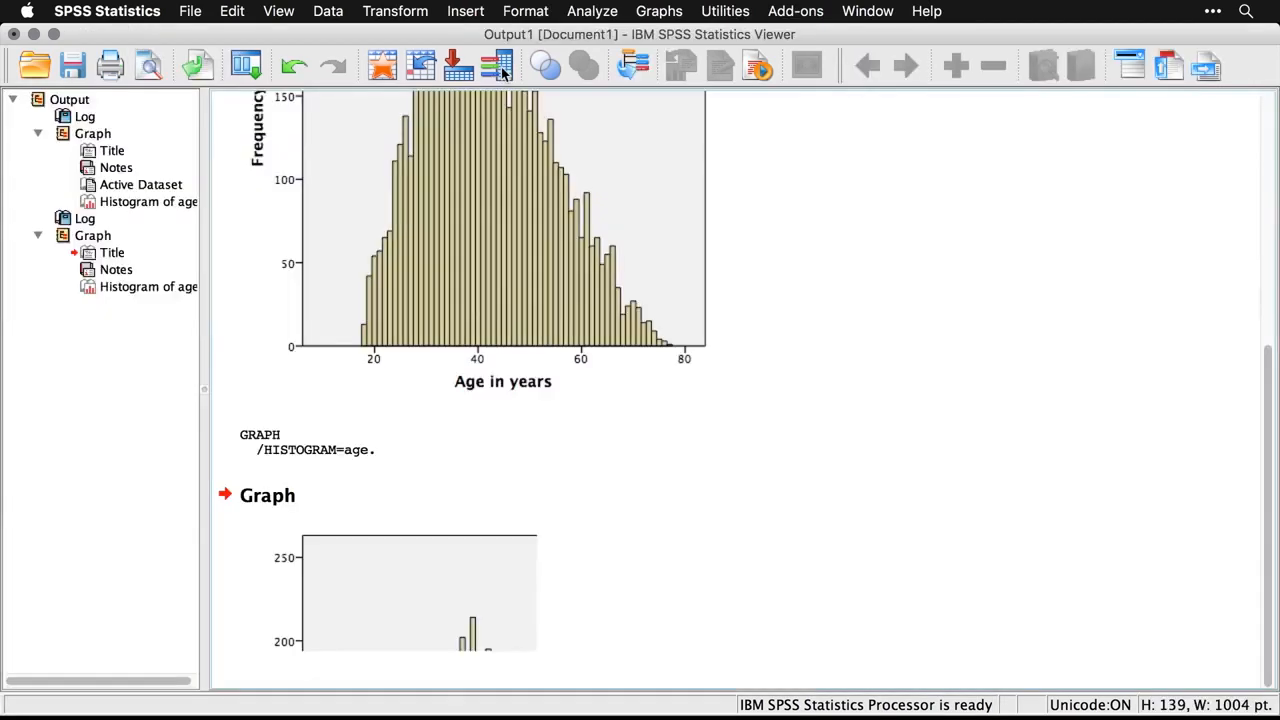
scroll(997, 480, "down", 5)
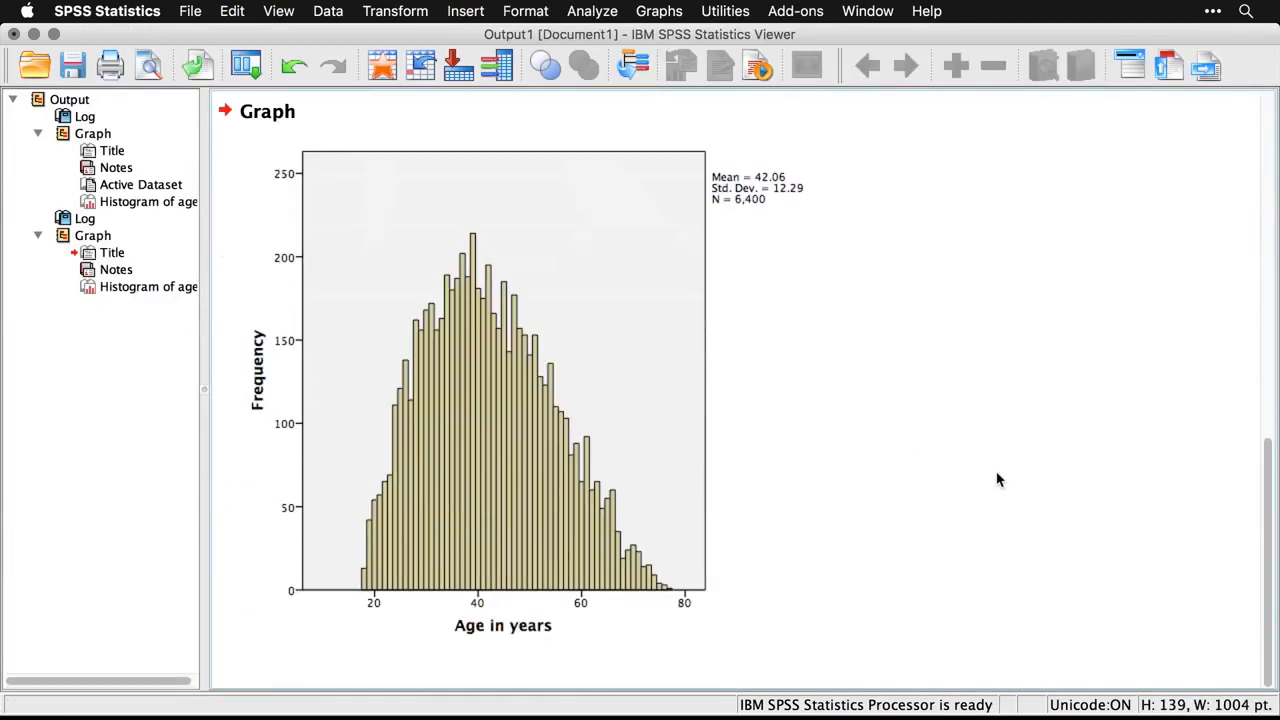
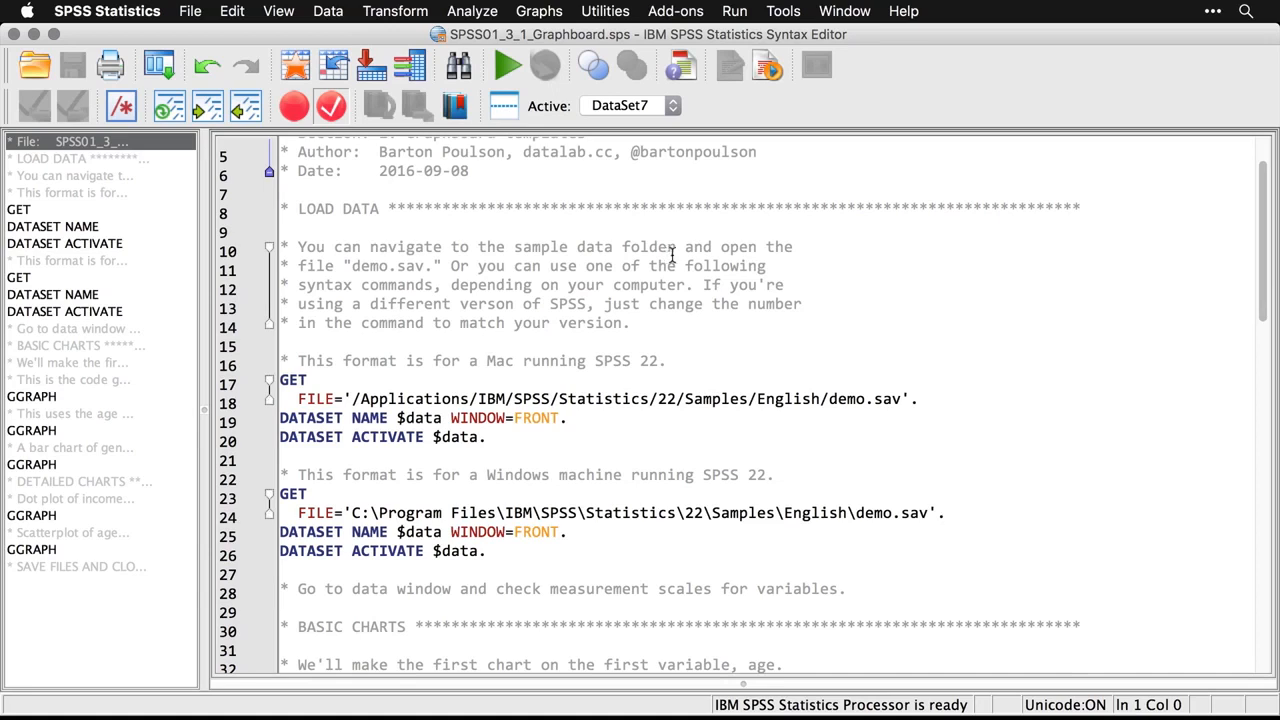
In SPSS01_3_1_Graphboard.sps, run the Mac SPSS 22 block that loads demo.sav and names and activates the dataset $data
left_click_drag(677, 400, 658, 400)
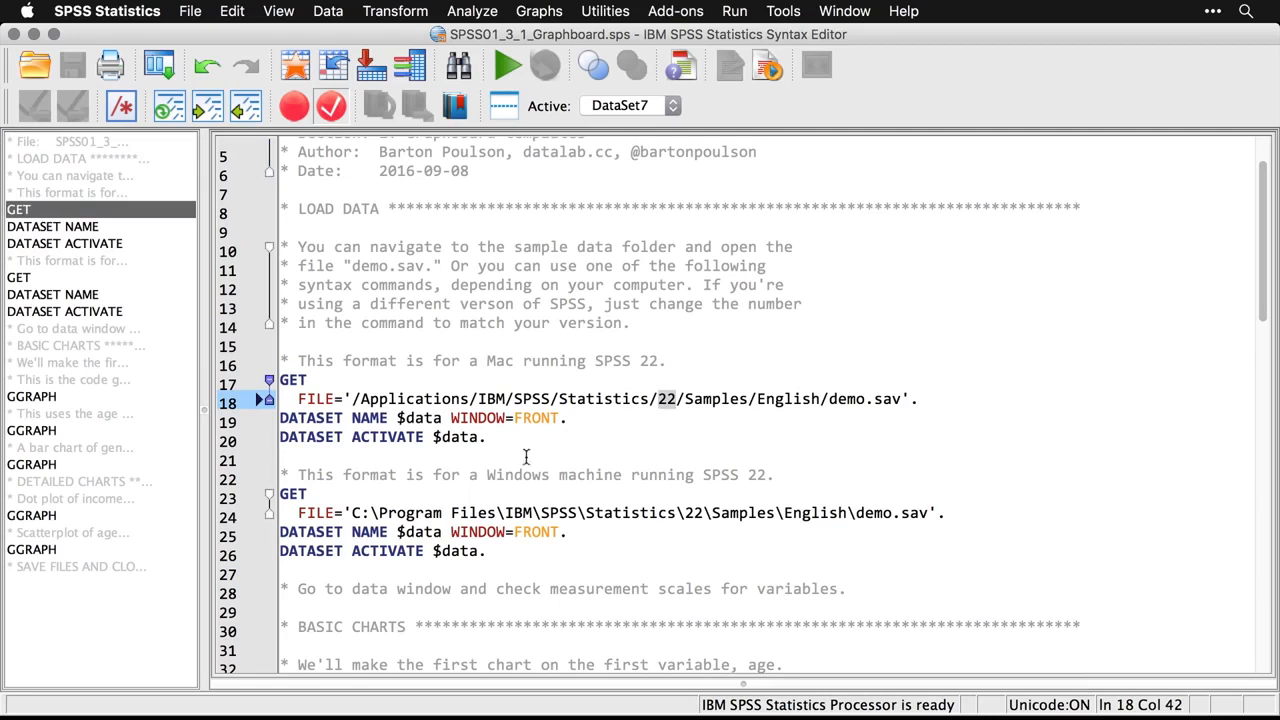
left_click_drag(490, 437, 280, 381)
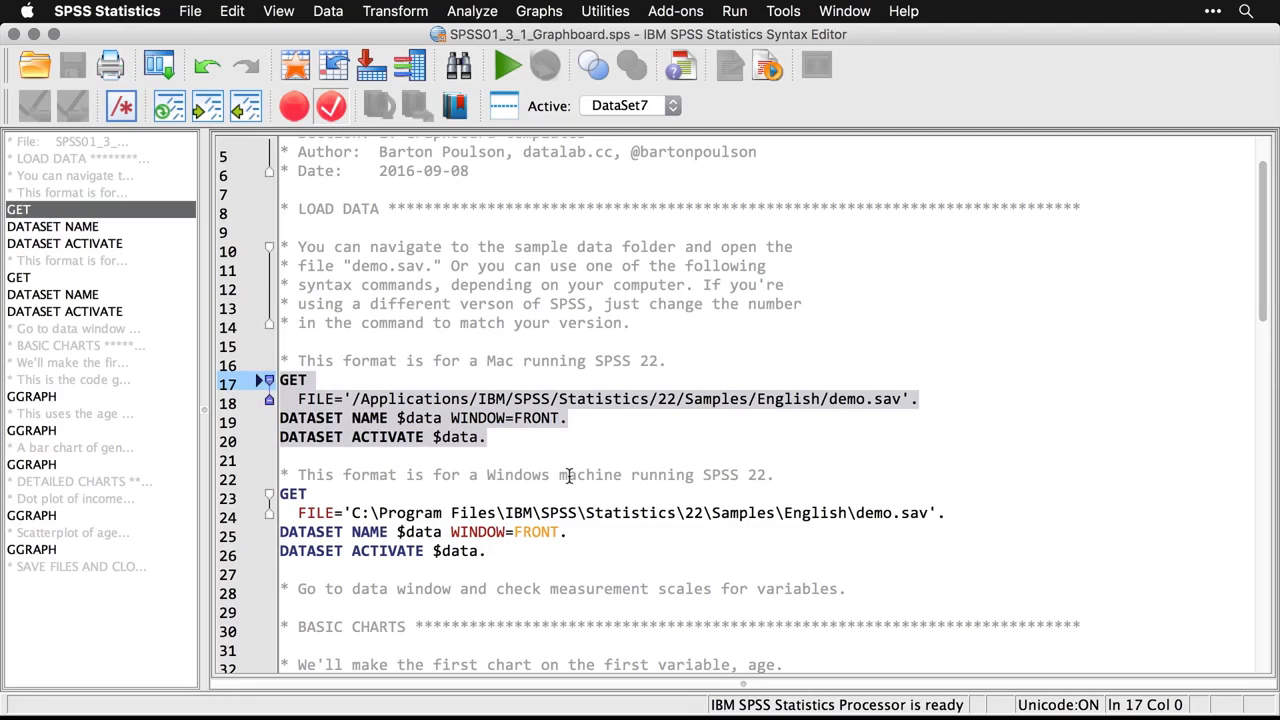
key("super+r")
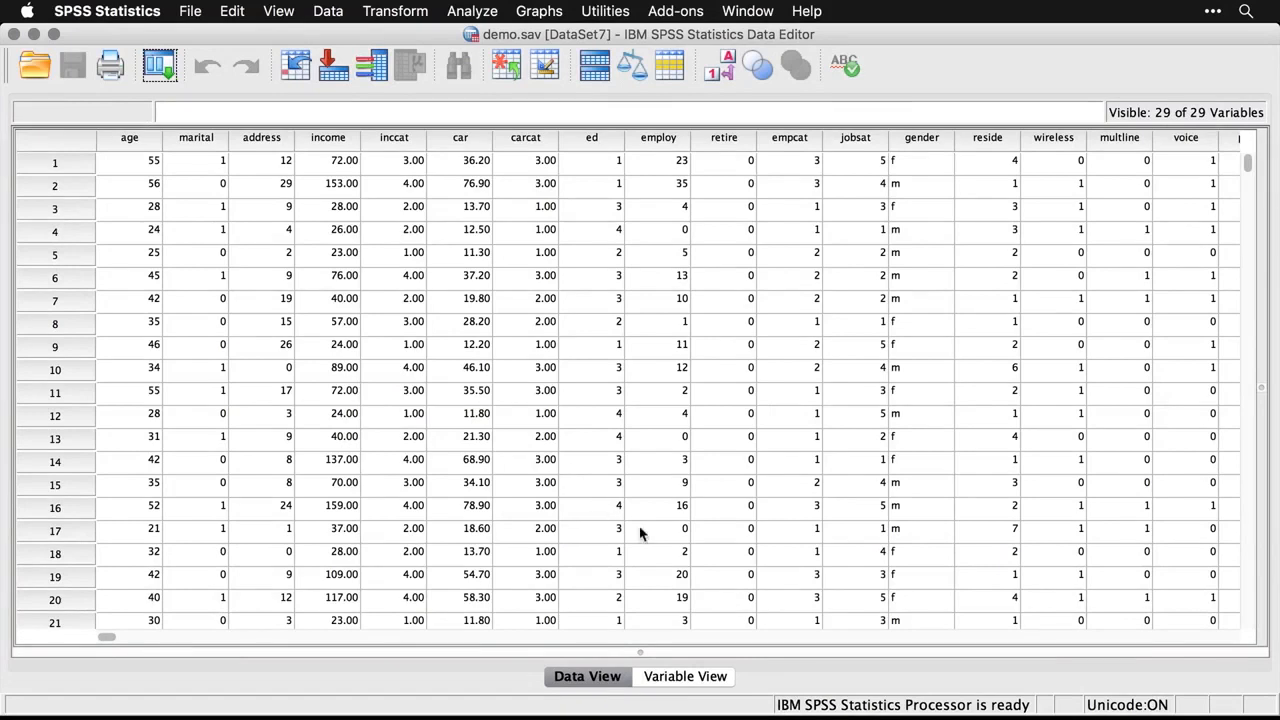
Check the variables' measurement levels in demo.sav, including the options for gender, and return through the data cases to the syntax file
left_click(686, 677)
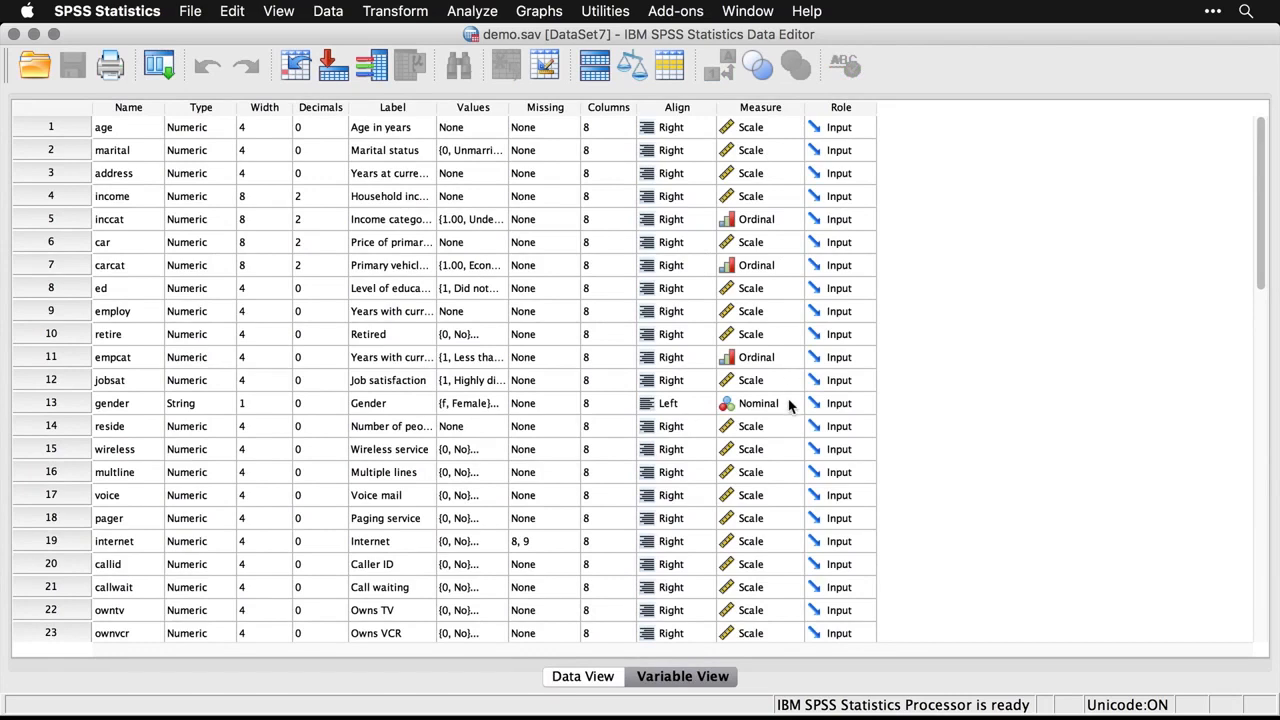
scroll(788, 405, "down", 3)
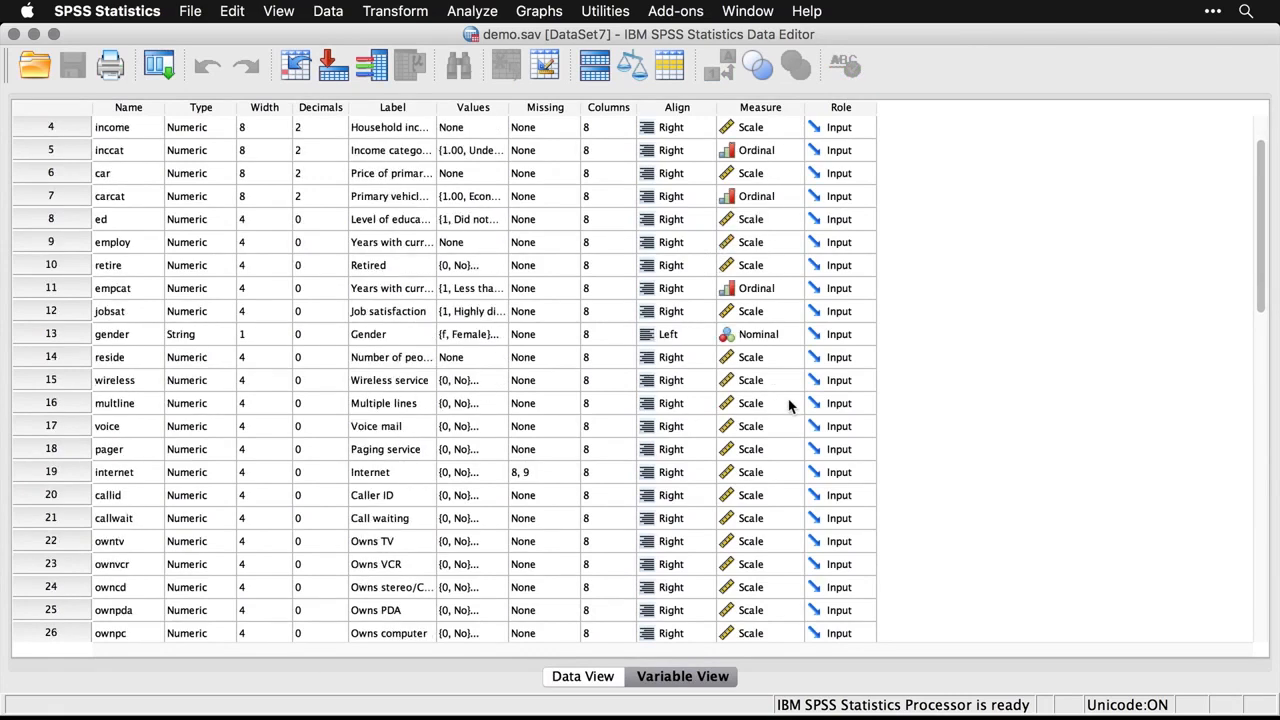
left_click(783, 330)
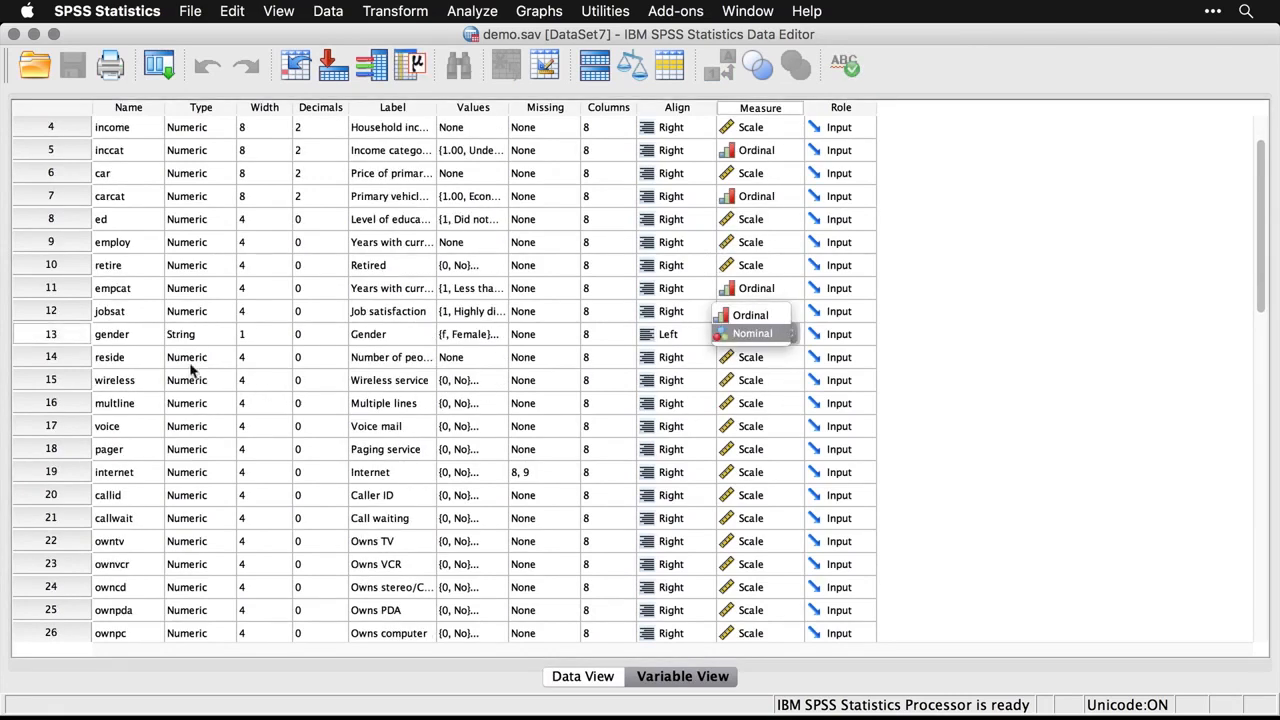
left_click(946, 337)
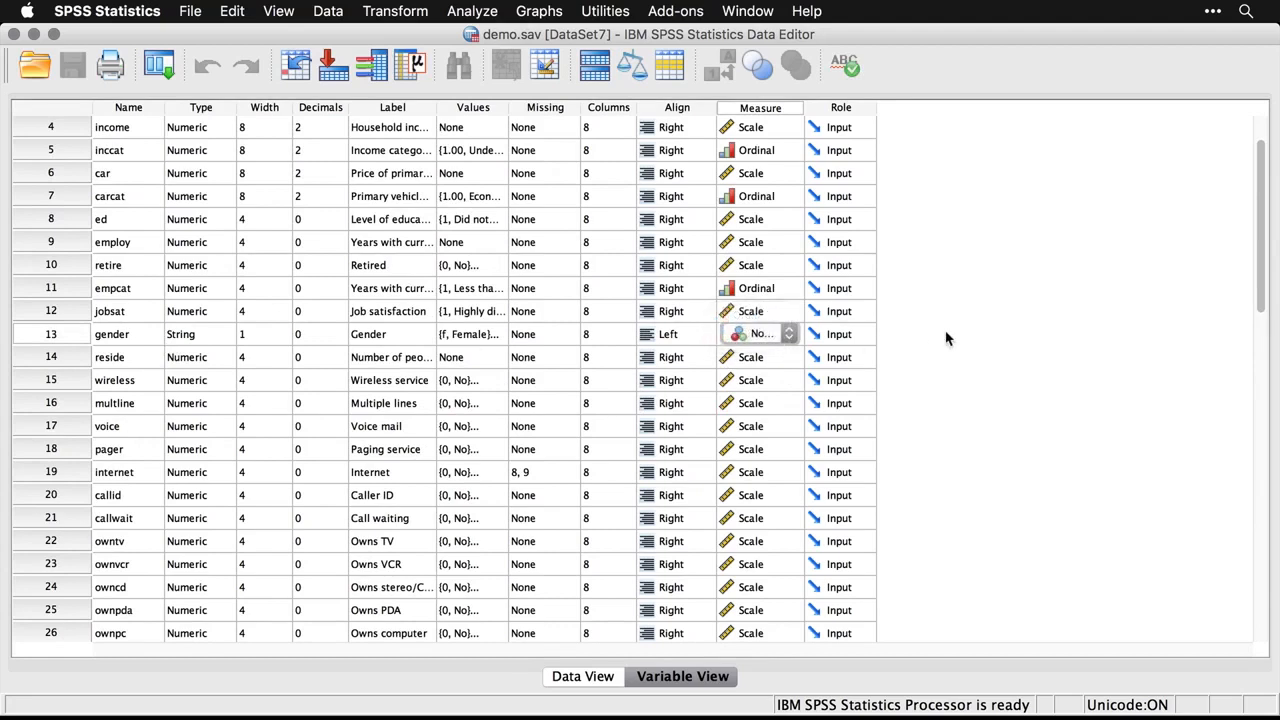
left_click(600, 682)
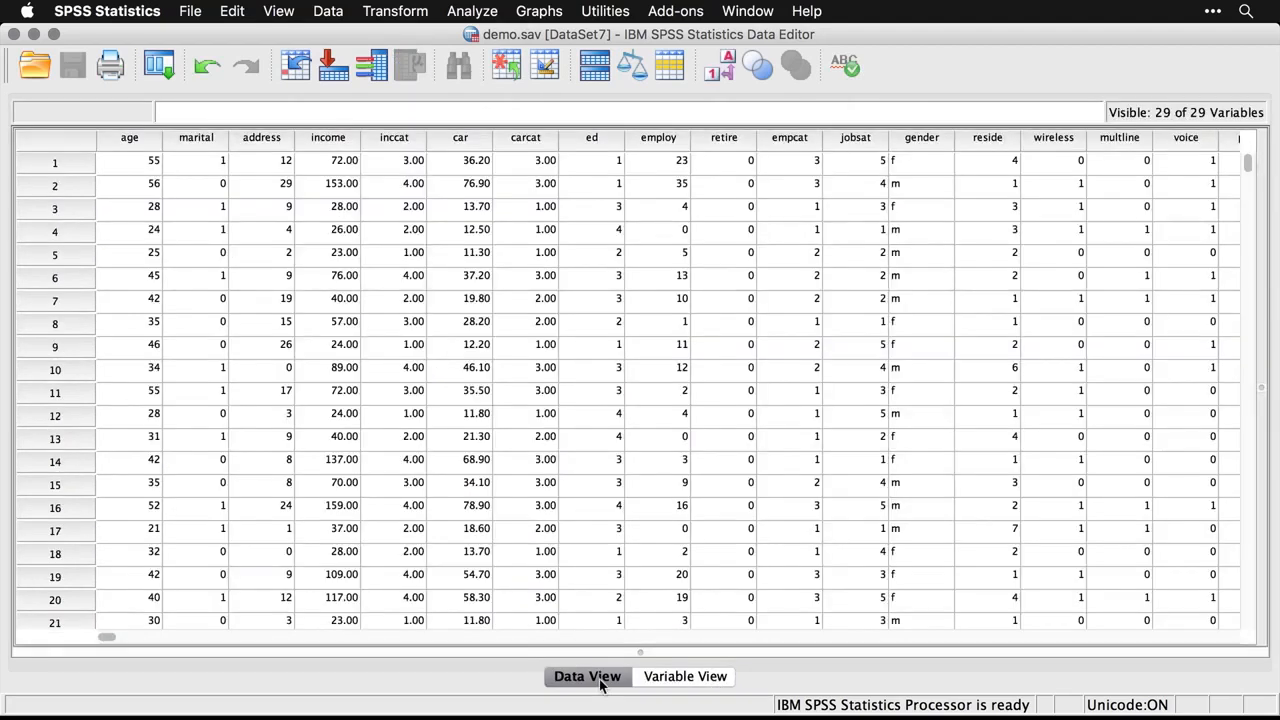
key("super+grave")
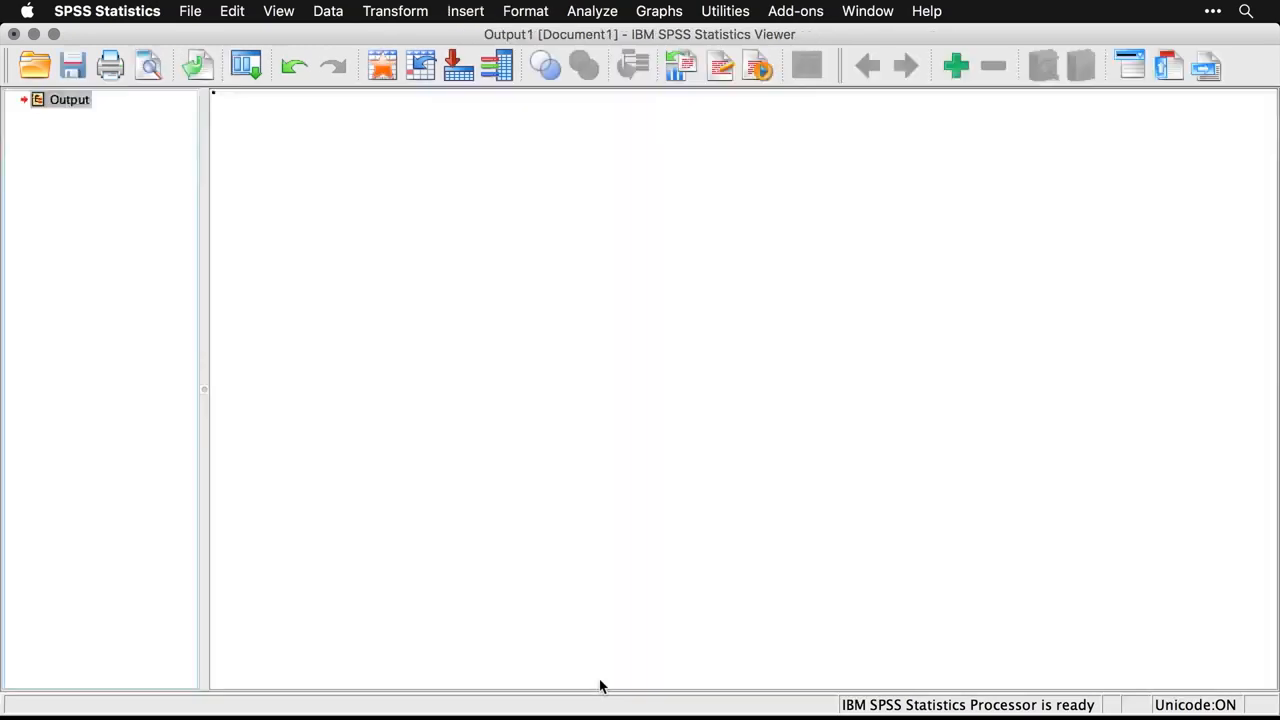
key("super+grave")
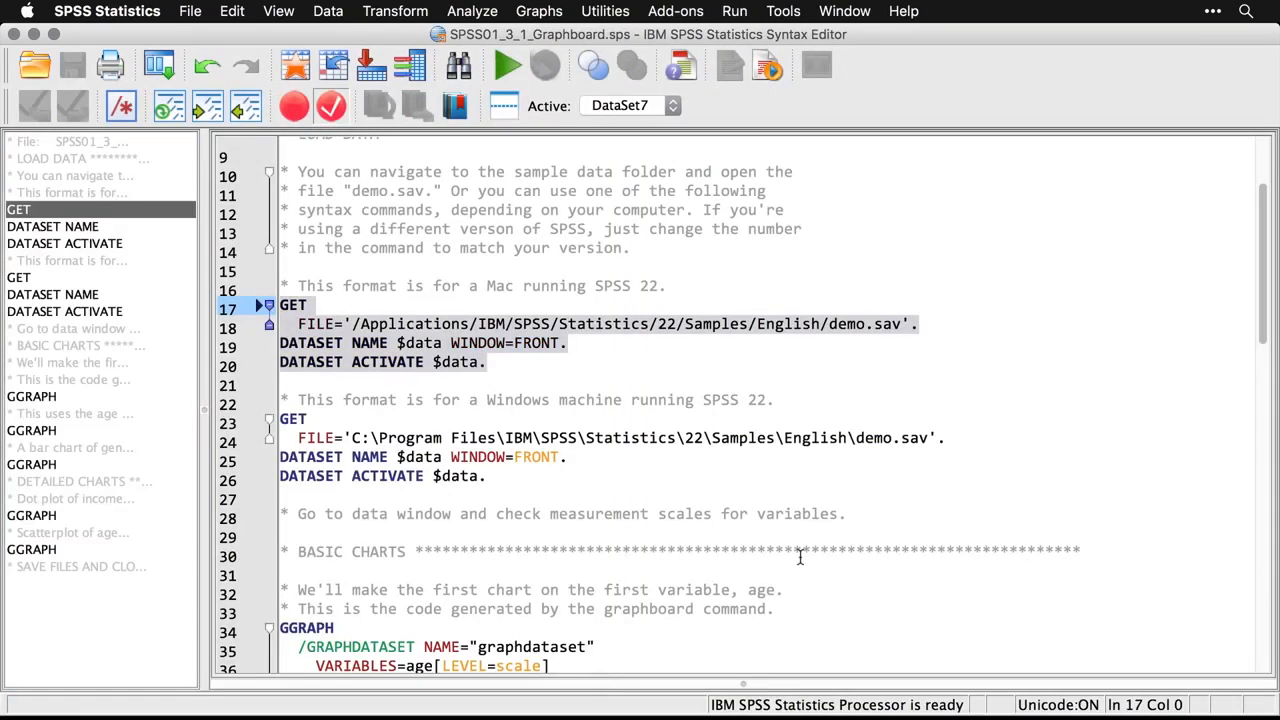
Create a Dot Plot of Age in years alone with the Graphboard Template Chooser and view it in the output
scroll(800, 557, "down", 5)
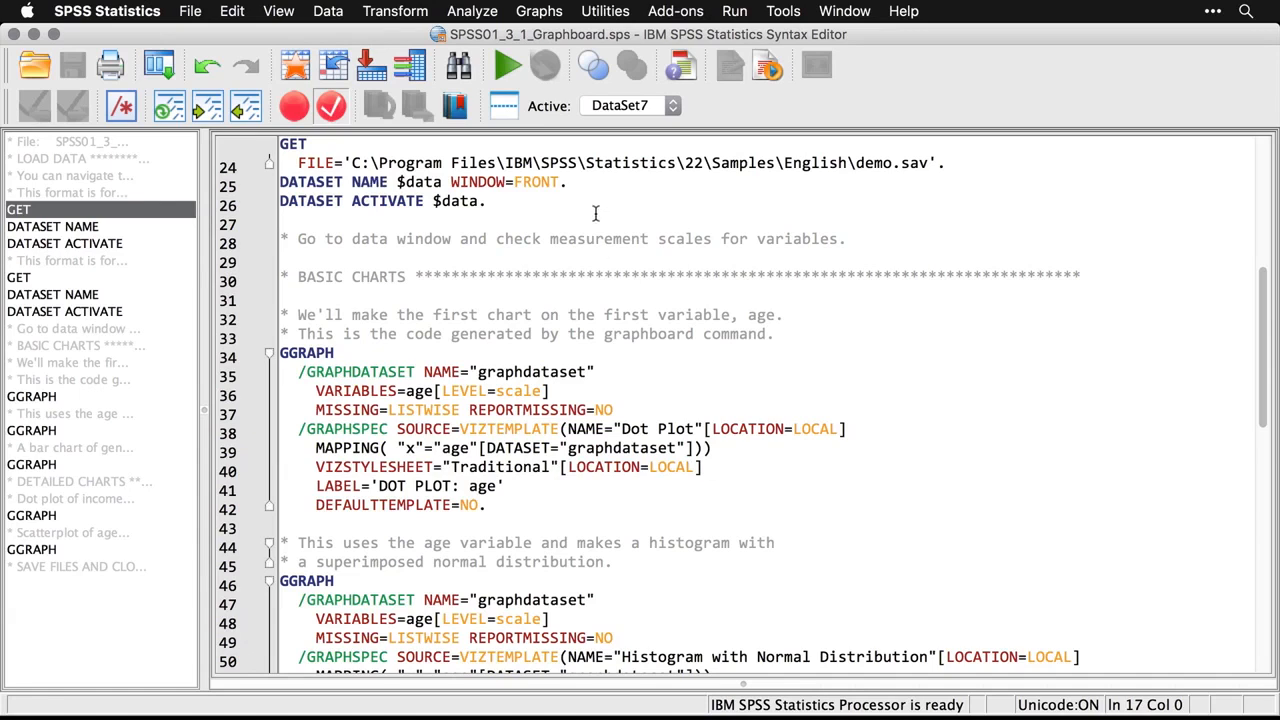
left_click(545, 12)
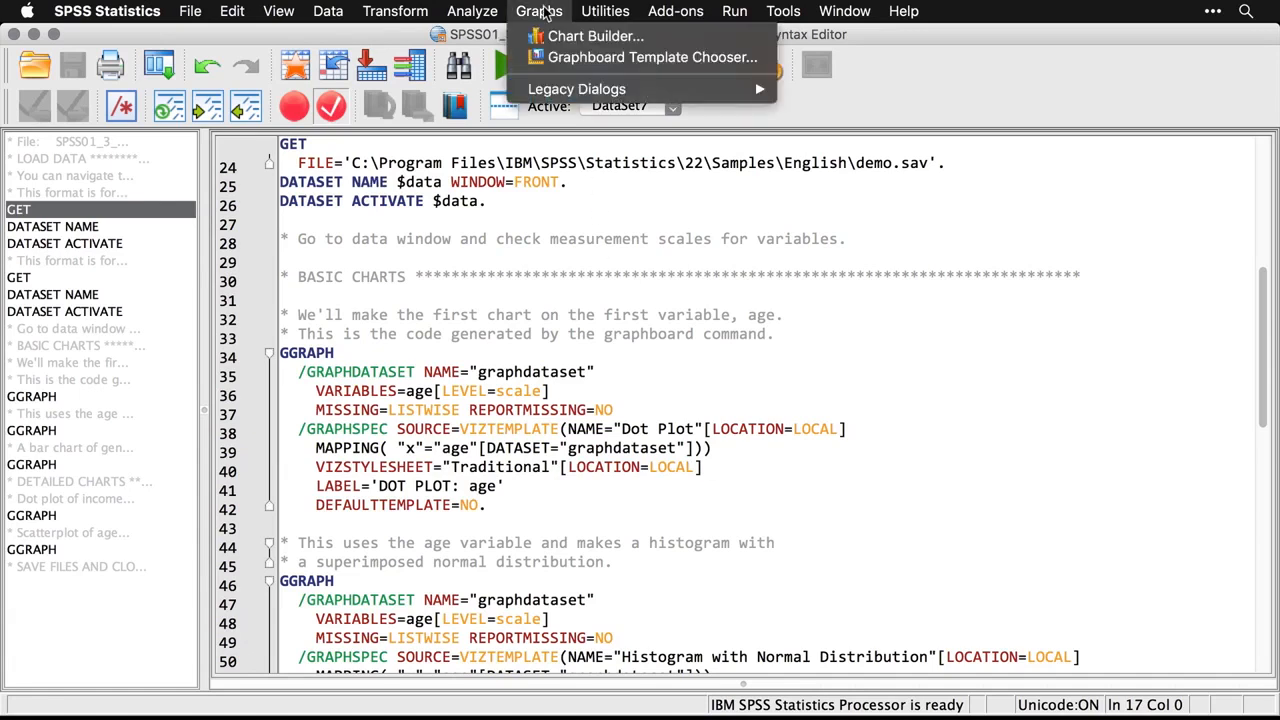
left_click(583, 56)
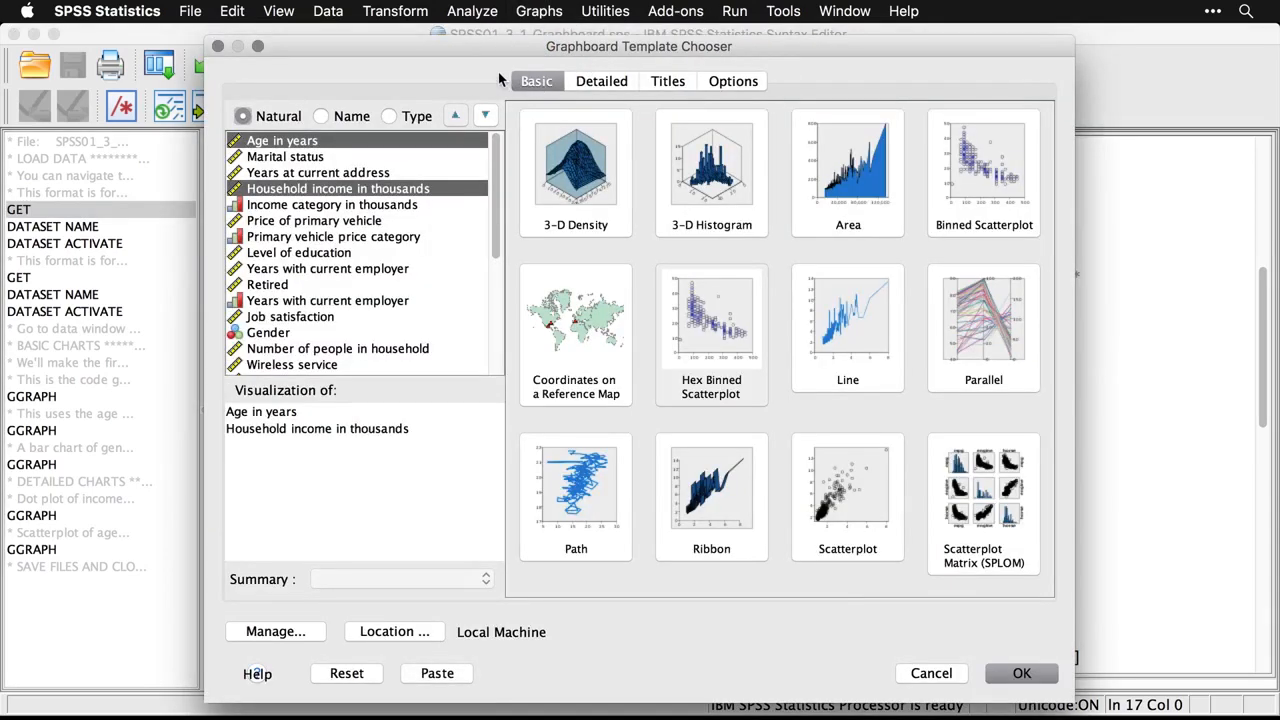
left_click(344, 148)
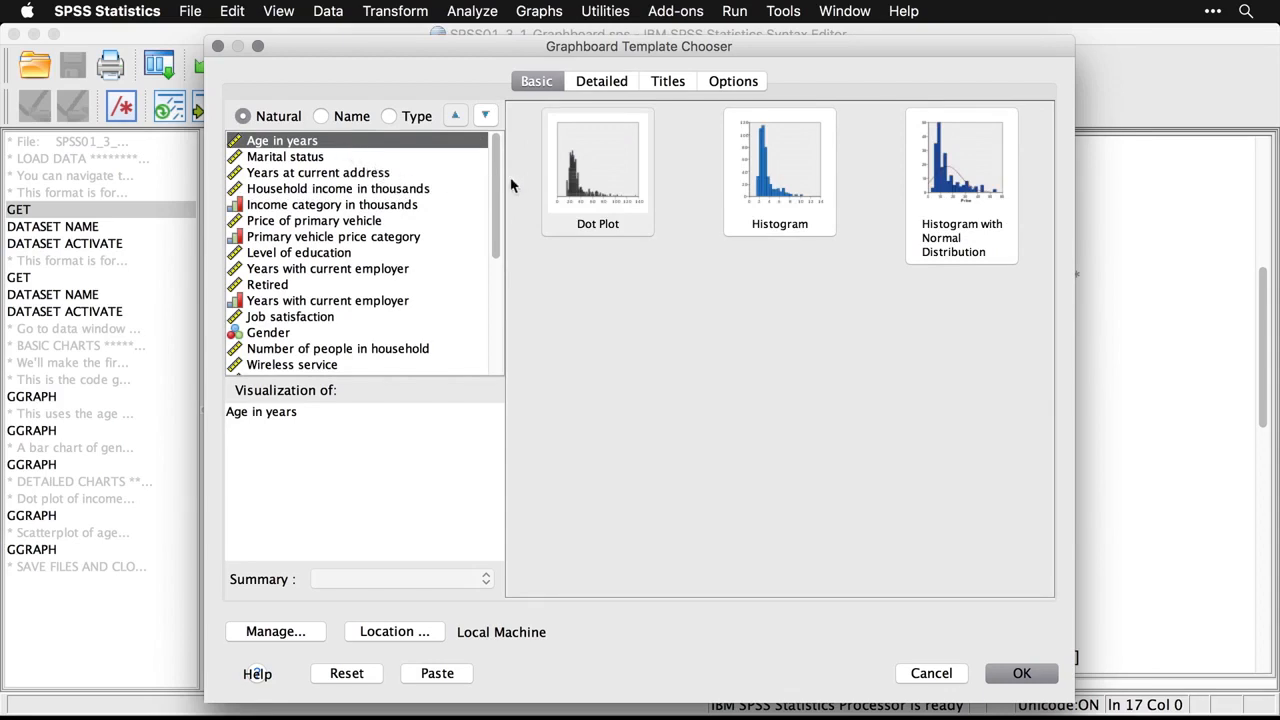
left_click(588, 180)
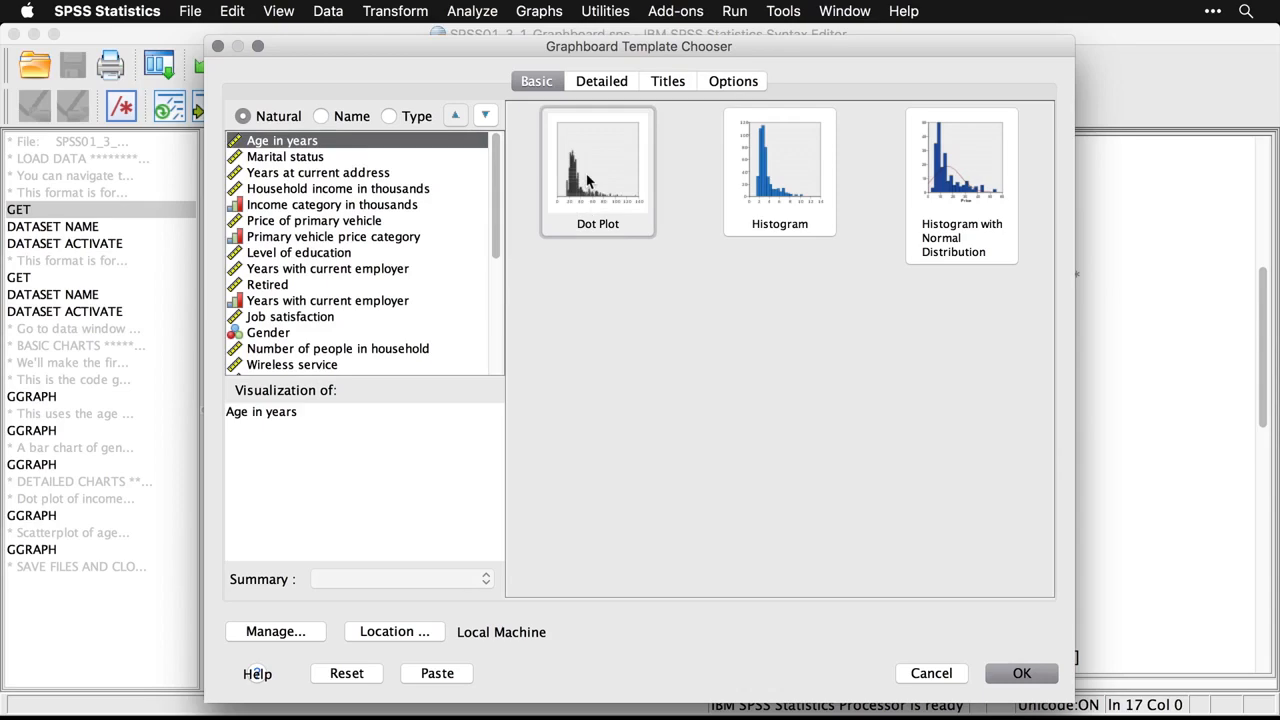
left_click(1021, 673)
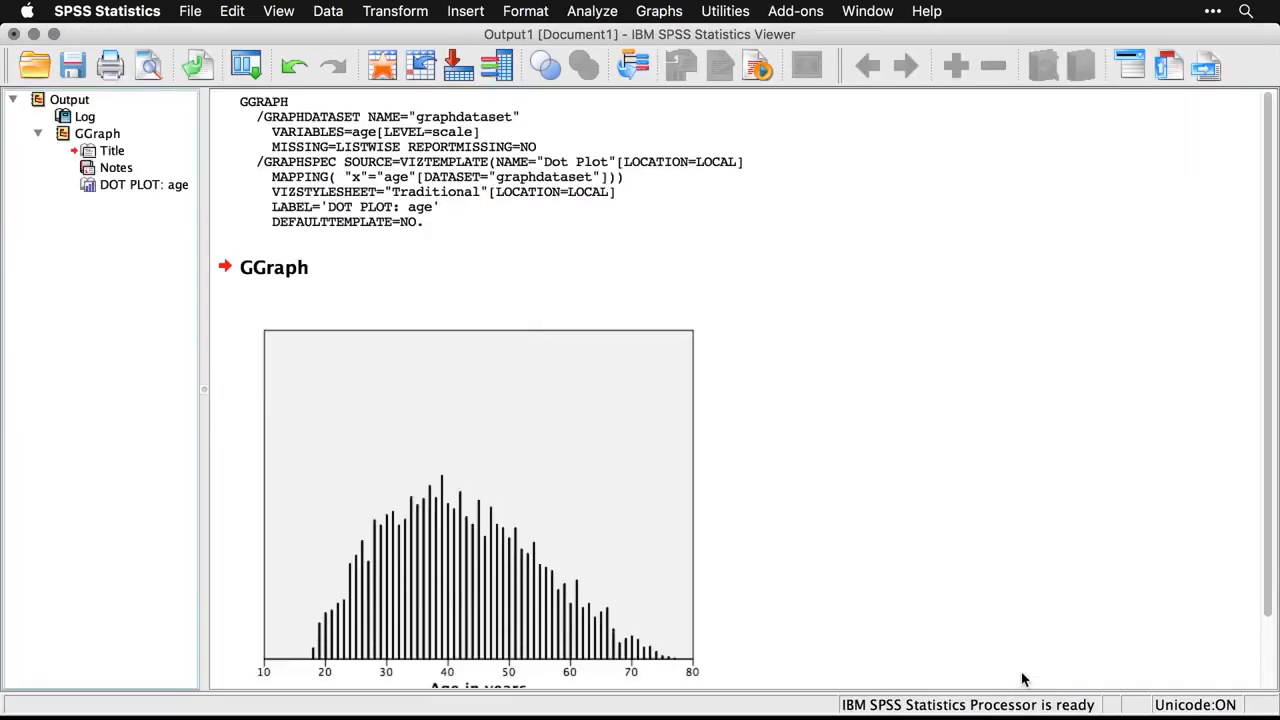
scroll(1021, 679, "down", 2)
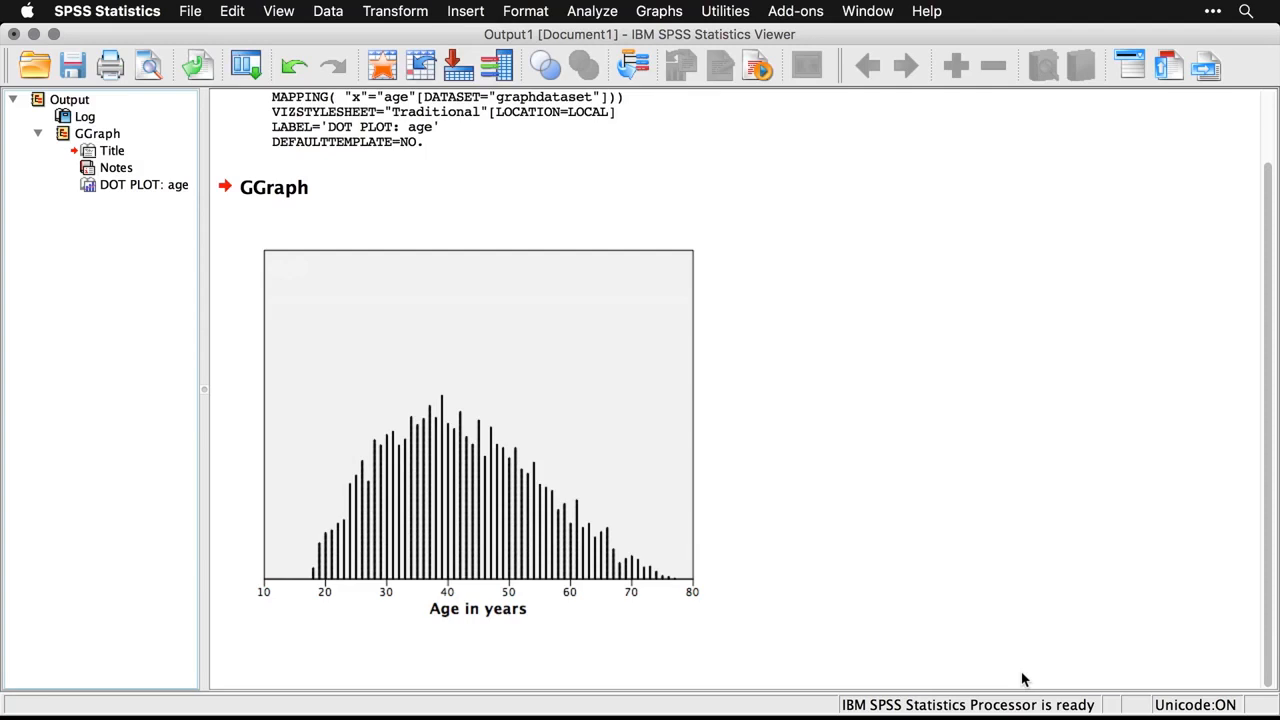
Create a Histogram with Normal Distribution of Age in years with the Graphboard Template Chooser and view the chart
key("super+grave")
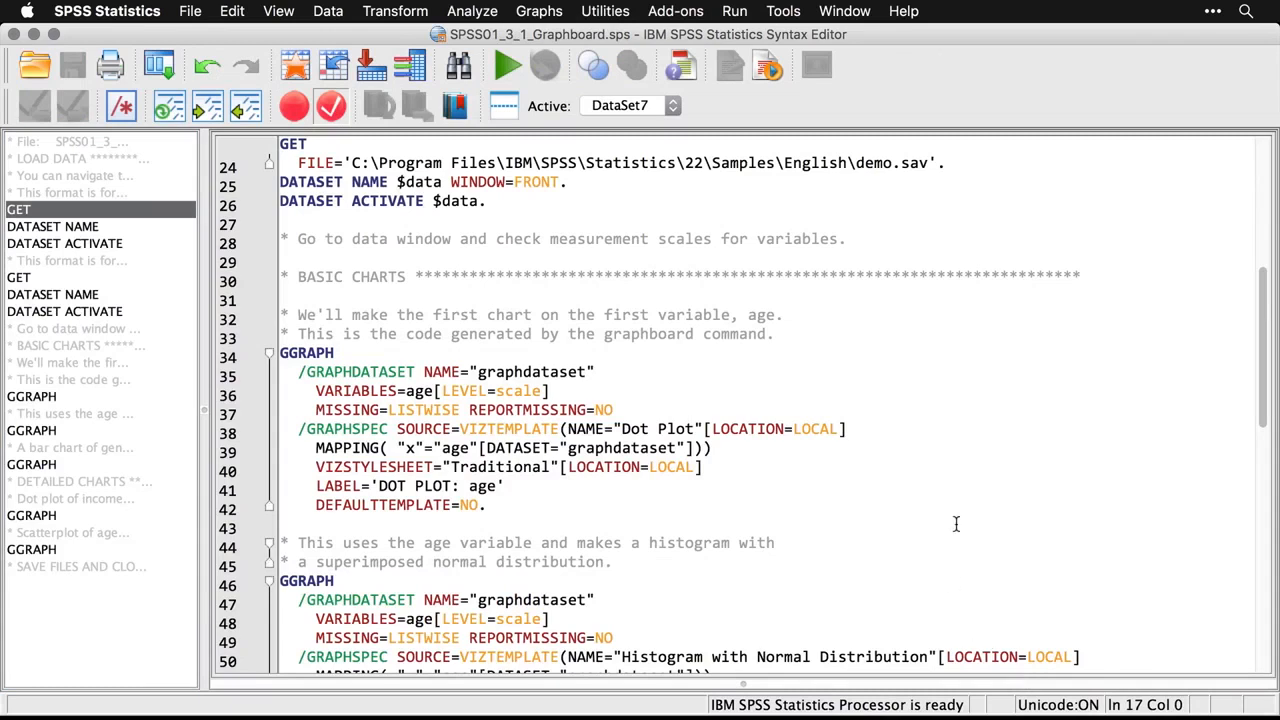
scroll(956, 524, "down", 4)
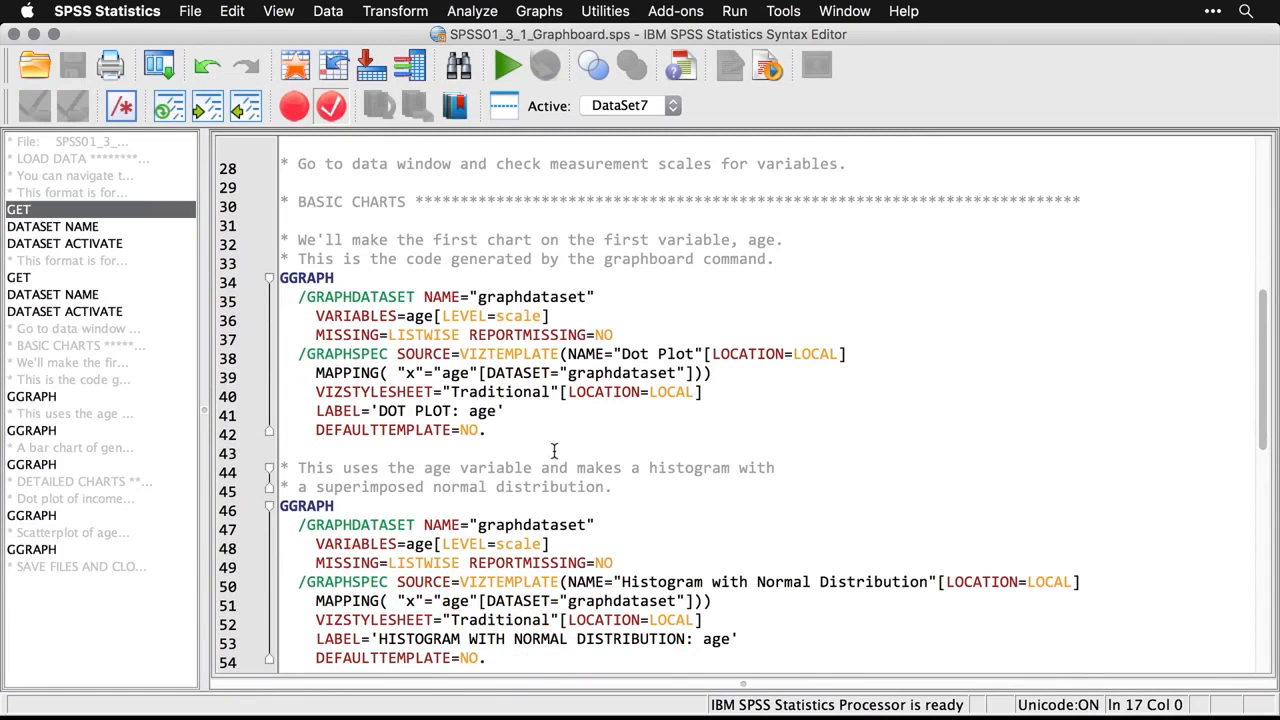
scroll(554, 451, "down", 5)
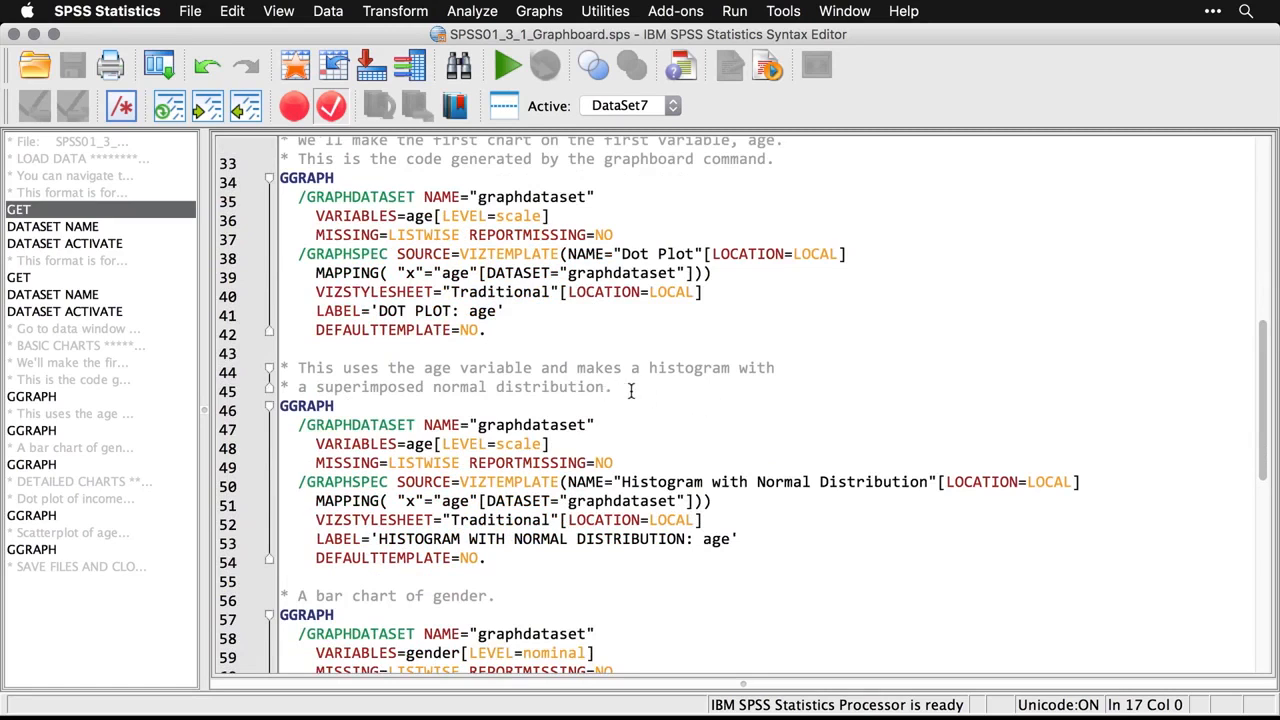
left_click(545, 11)
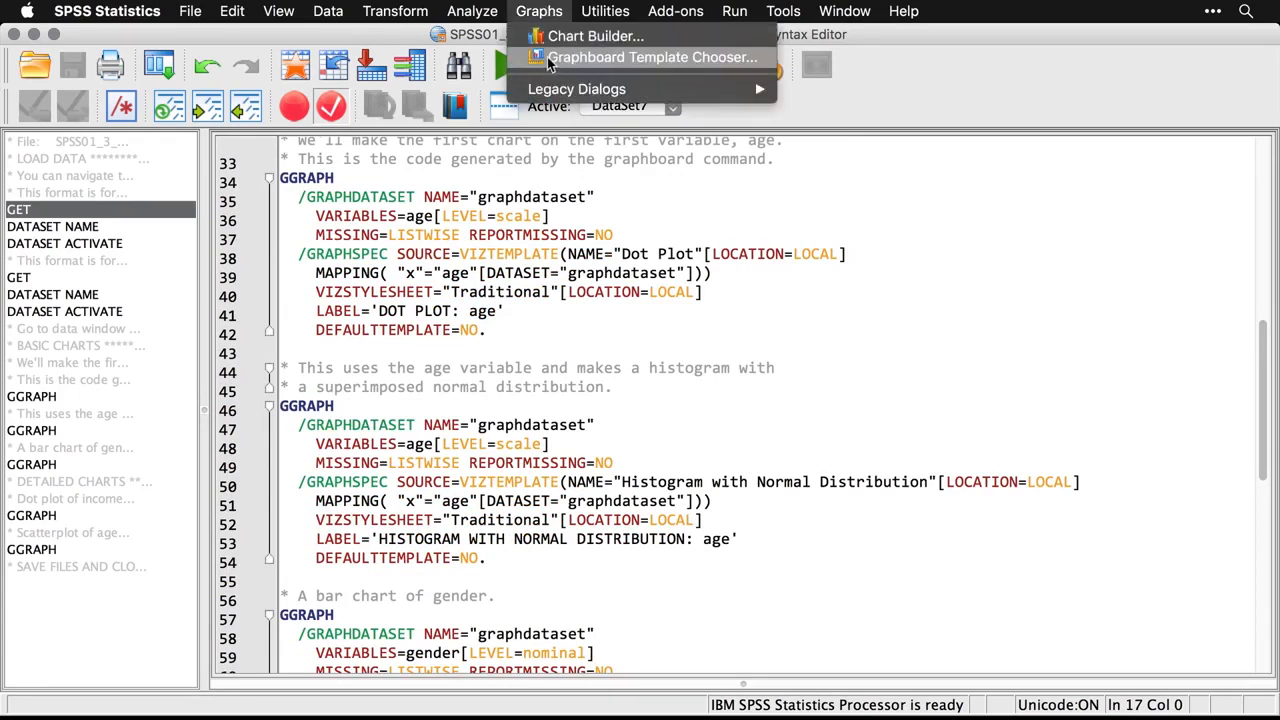
left_click(547, 57)
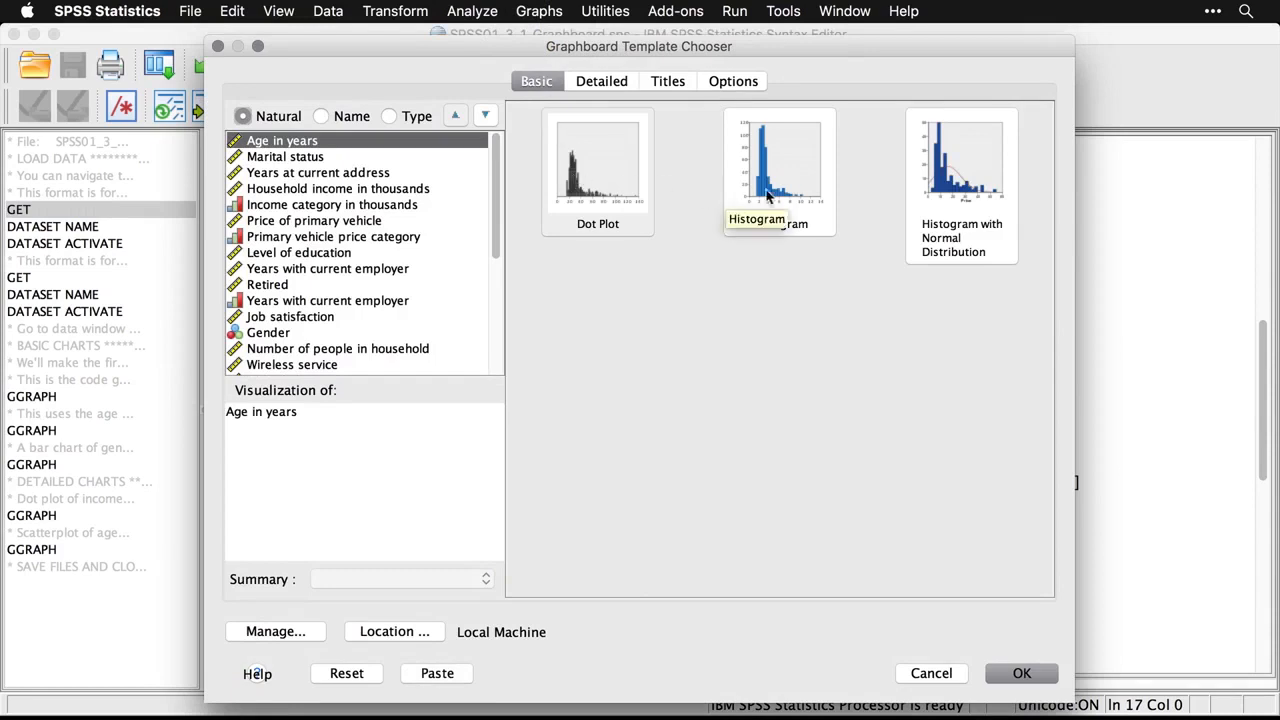
left_click(957, 193)
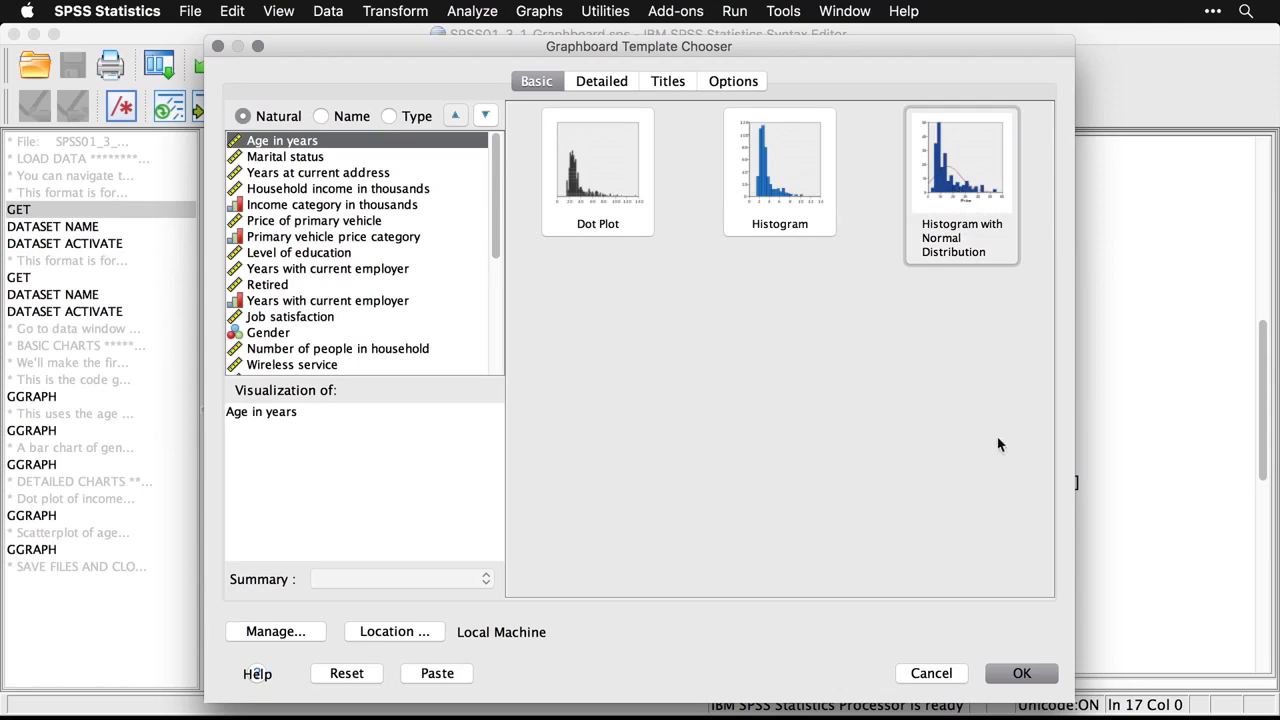
left_click(1030, 677)
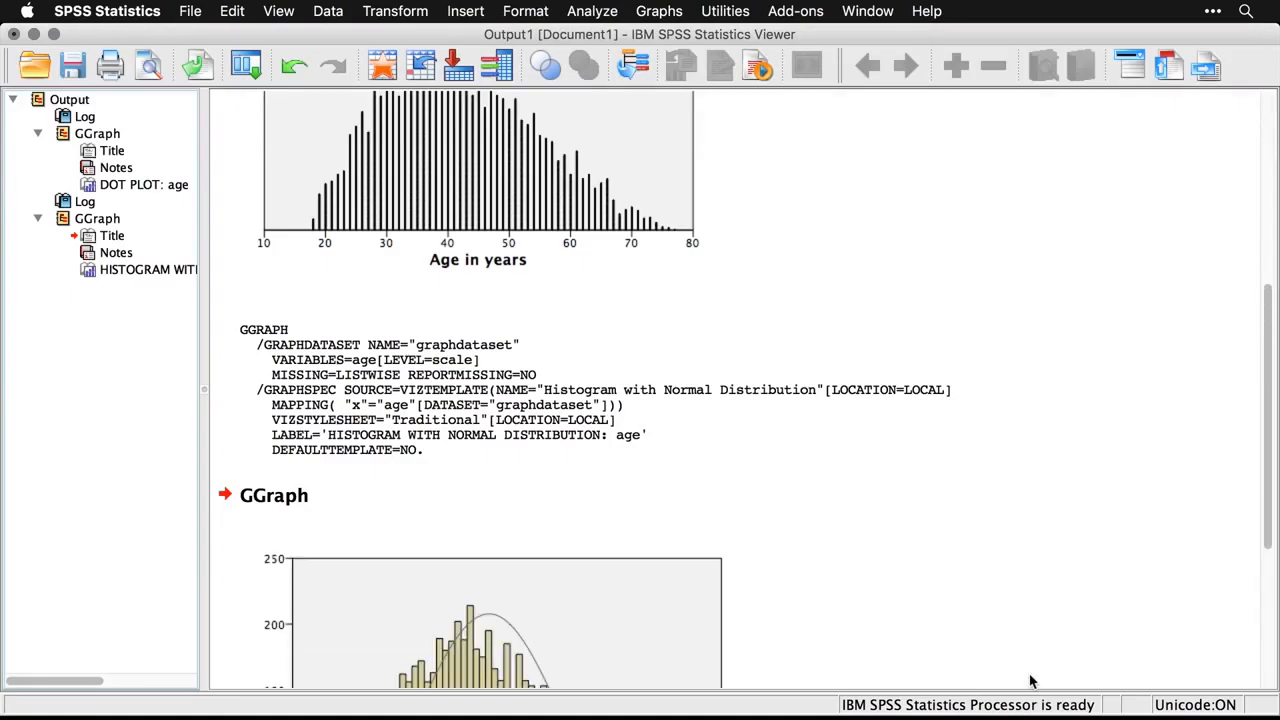
scroll(1030, 681, "down", 5)
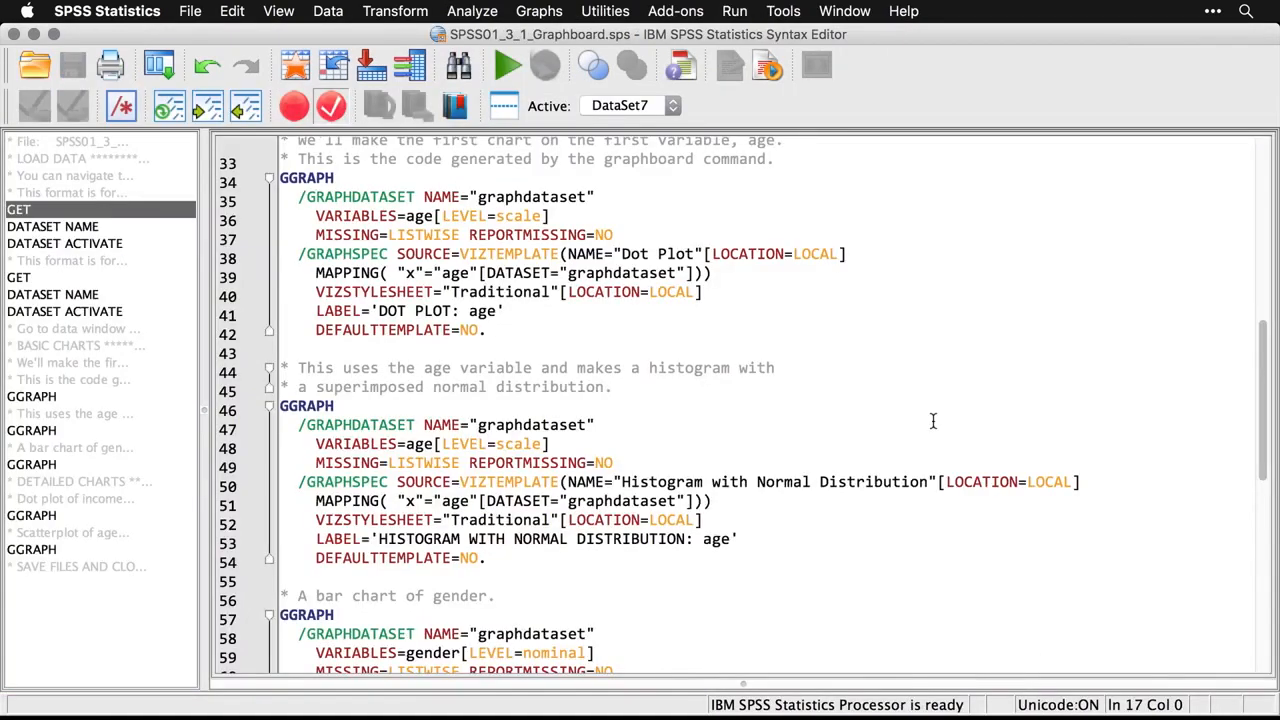
Create a Bar of Counts chart of Gender with the Graphboard Template Chooser and view it in the output
scroll(932, 421, "down", 3)
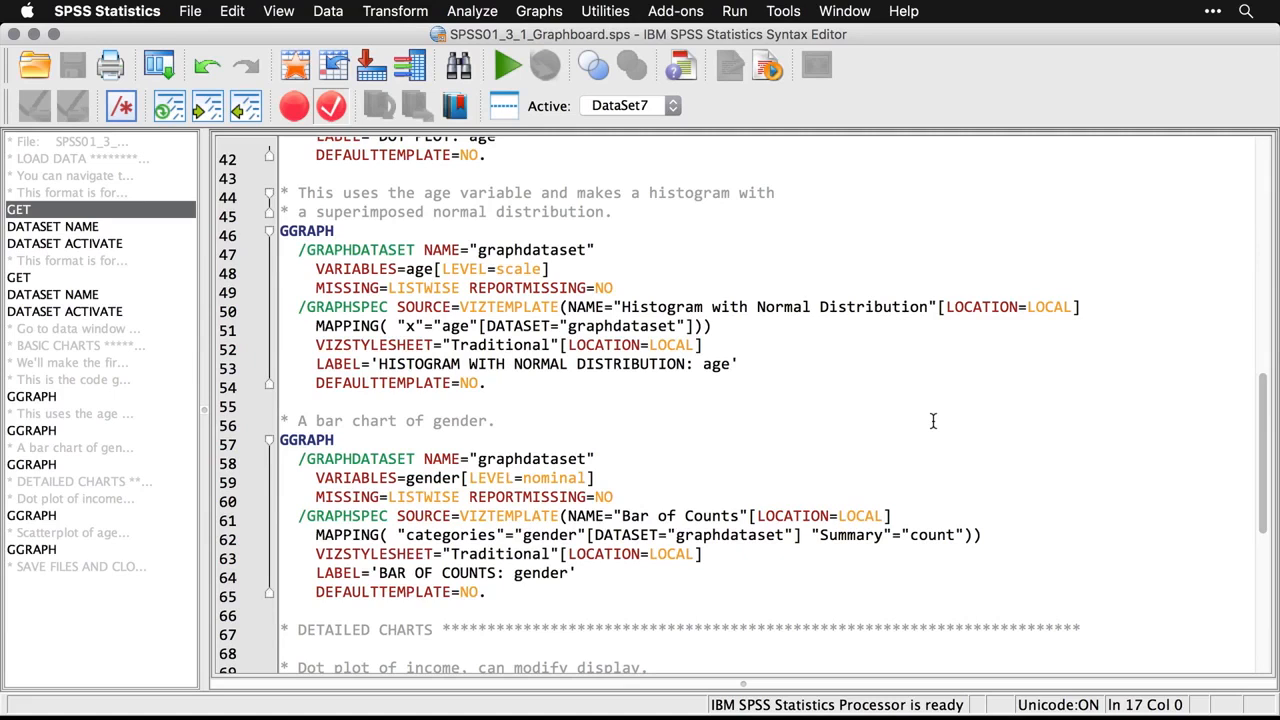
left_click(539, 11)
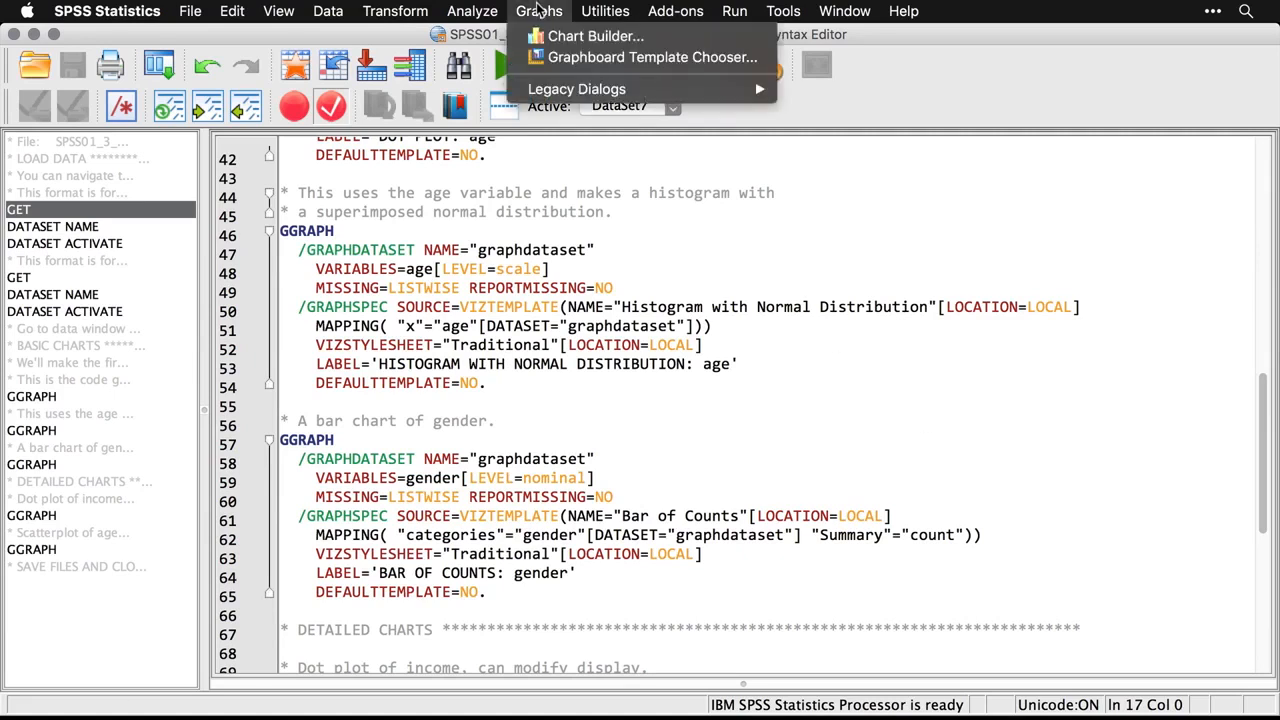
left_click(538, 58)
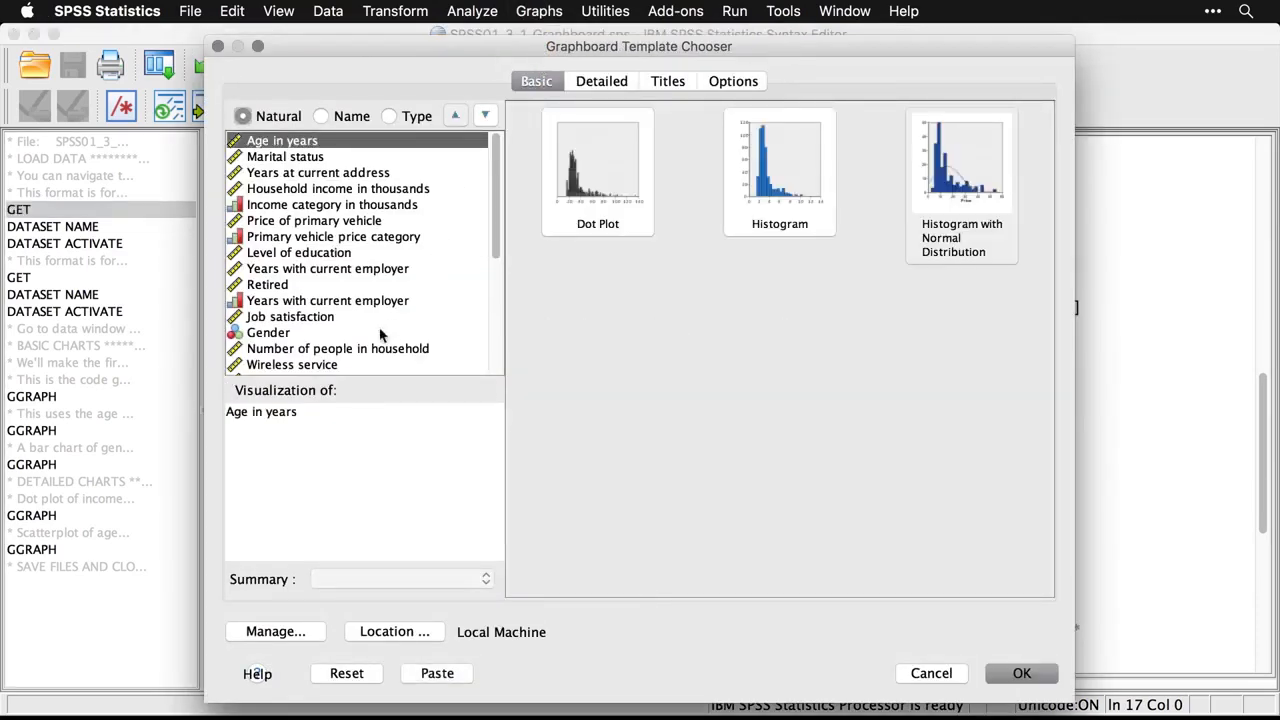
left_click(271, 335)
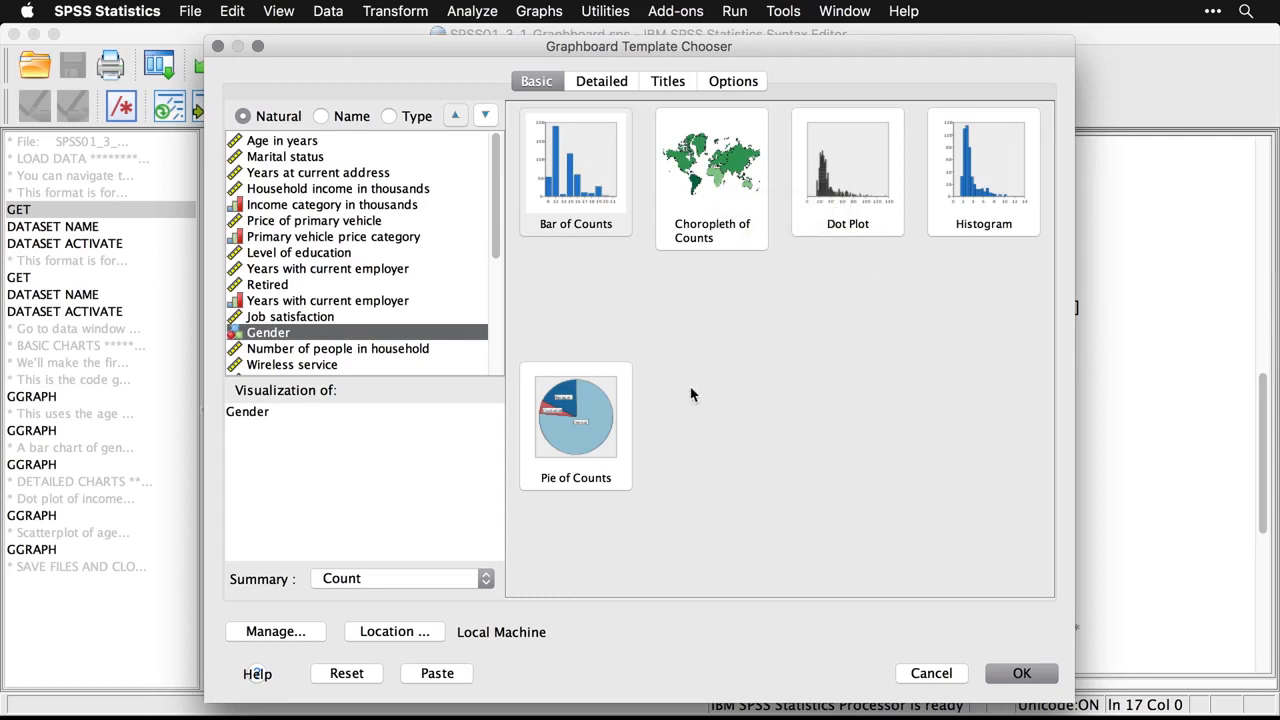
left_click(571, 182)
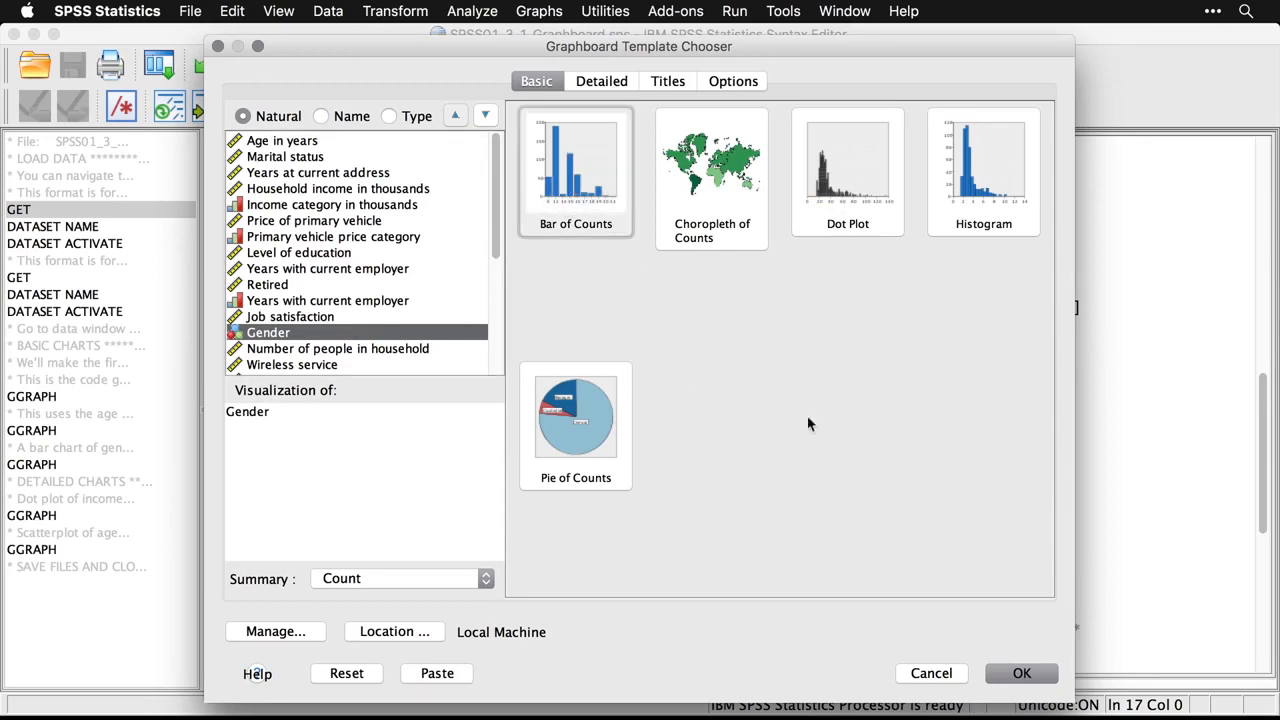
left_click(1022, 674)
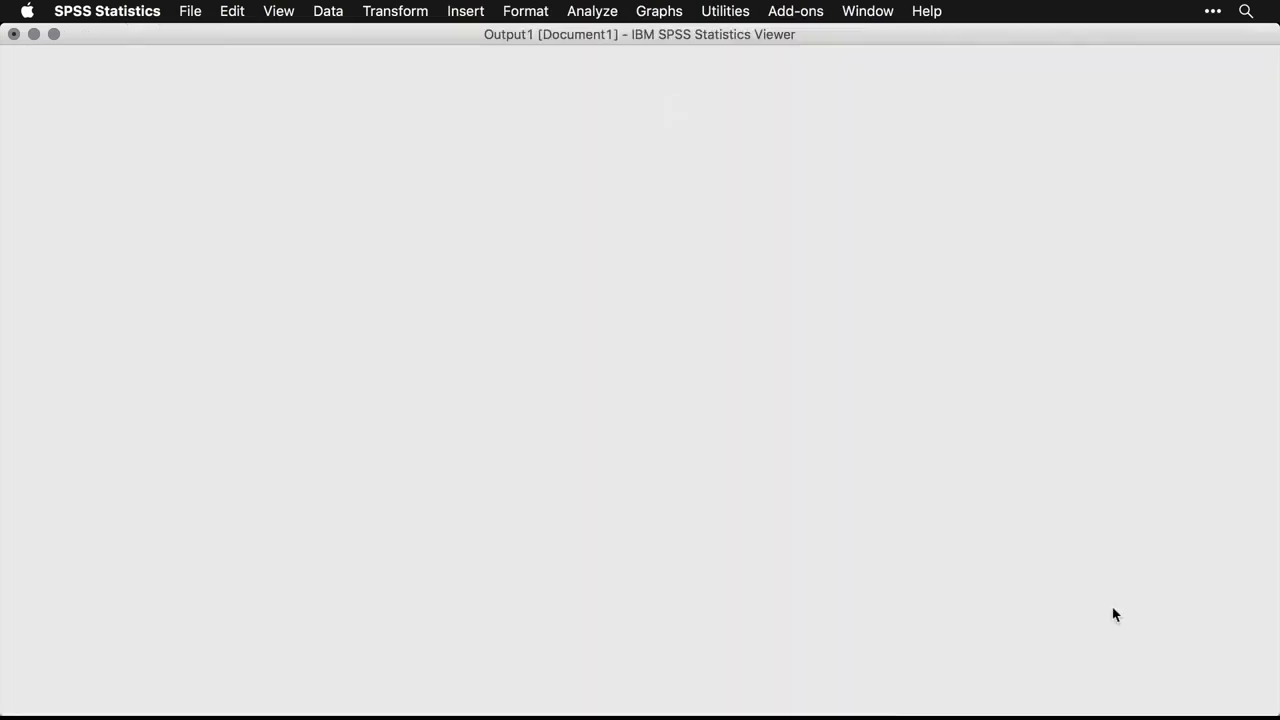
scroll(1116, 615, "down", 5)
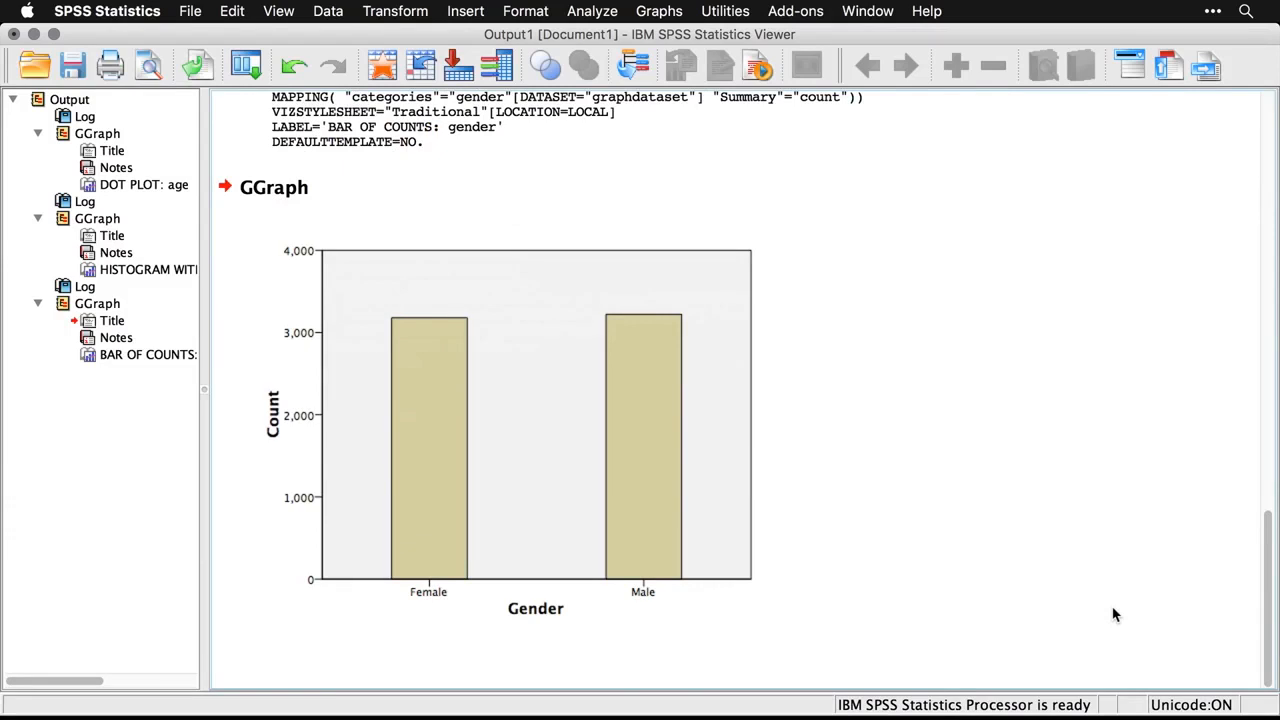
Review the detailed charts section of the syntax file, then set the Graphboard Template Chooser's detailed visualization type to Dot Plot
key("super+grave")
scroll(1113, 608, "down", 6)
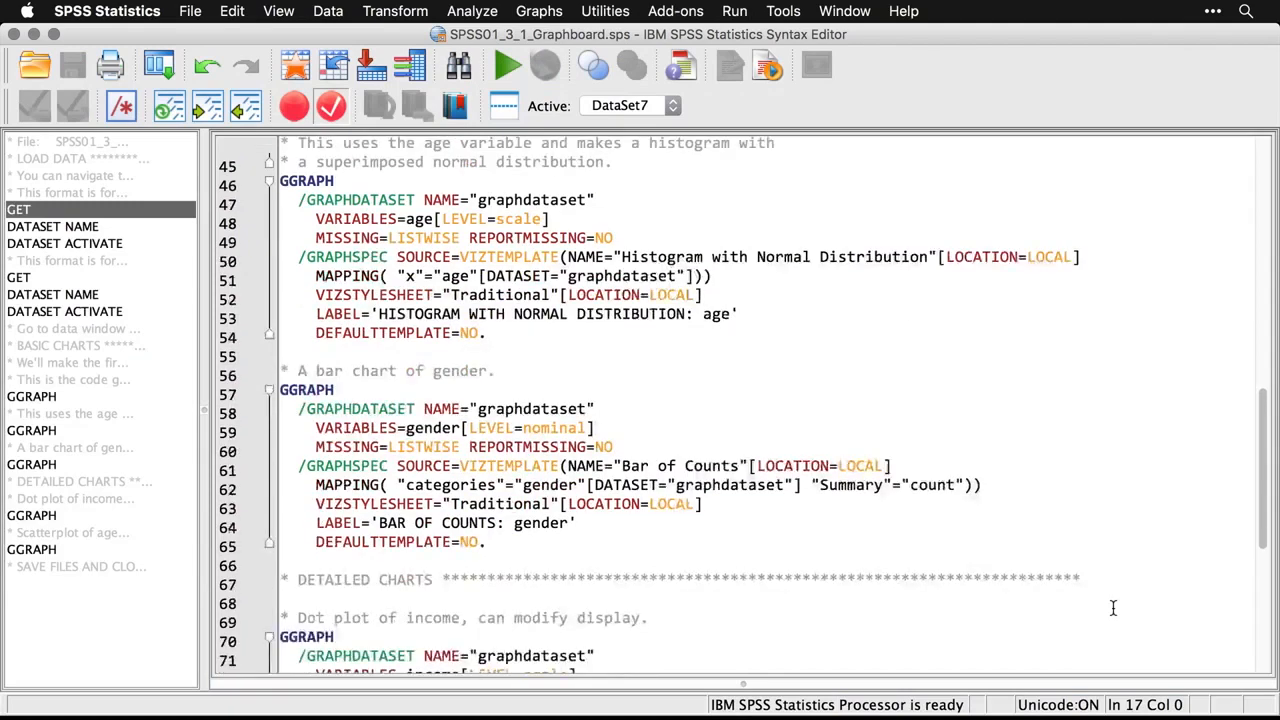
scroll(1113, 608, "down", 1)
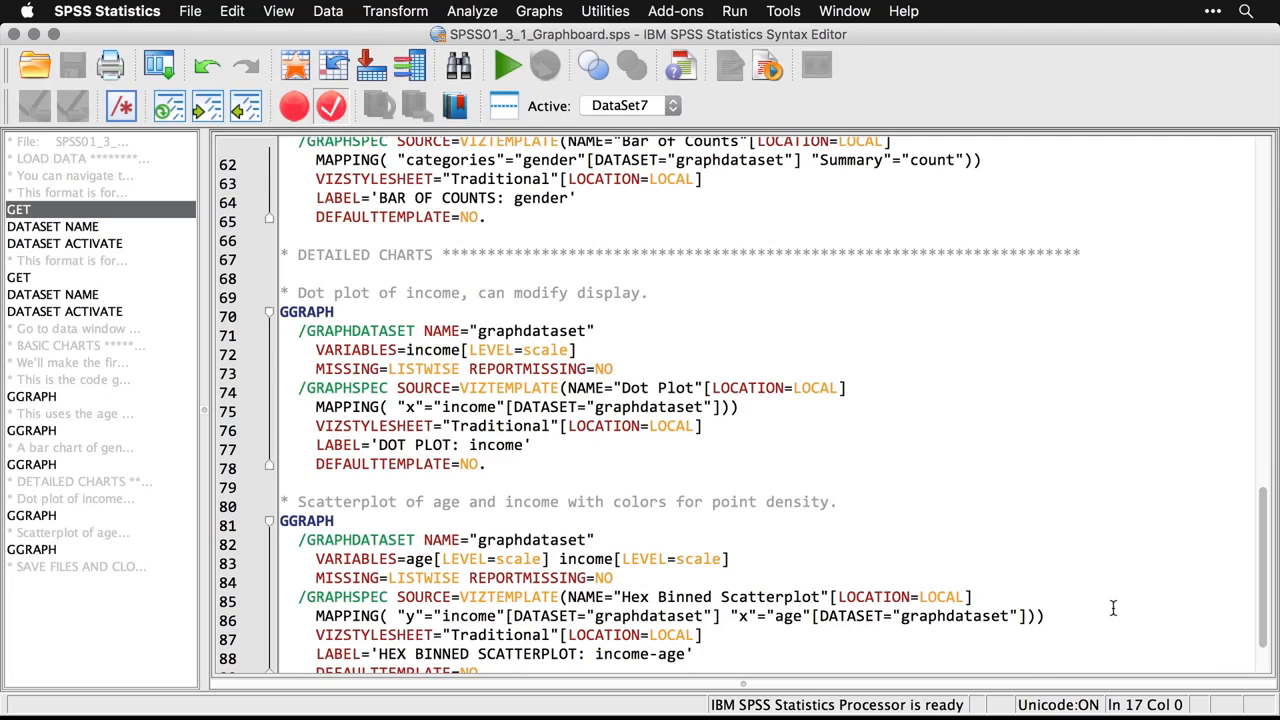
left_click(530, 11)
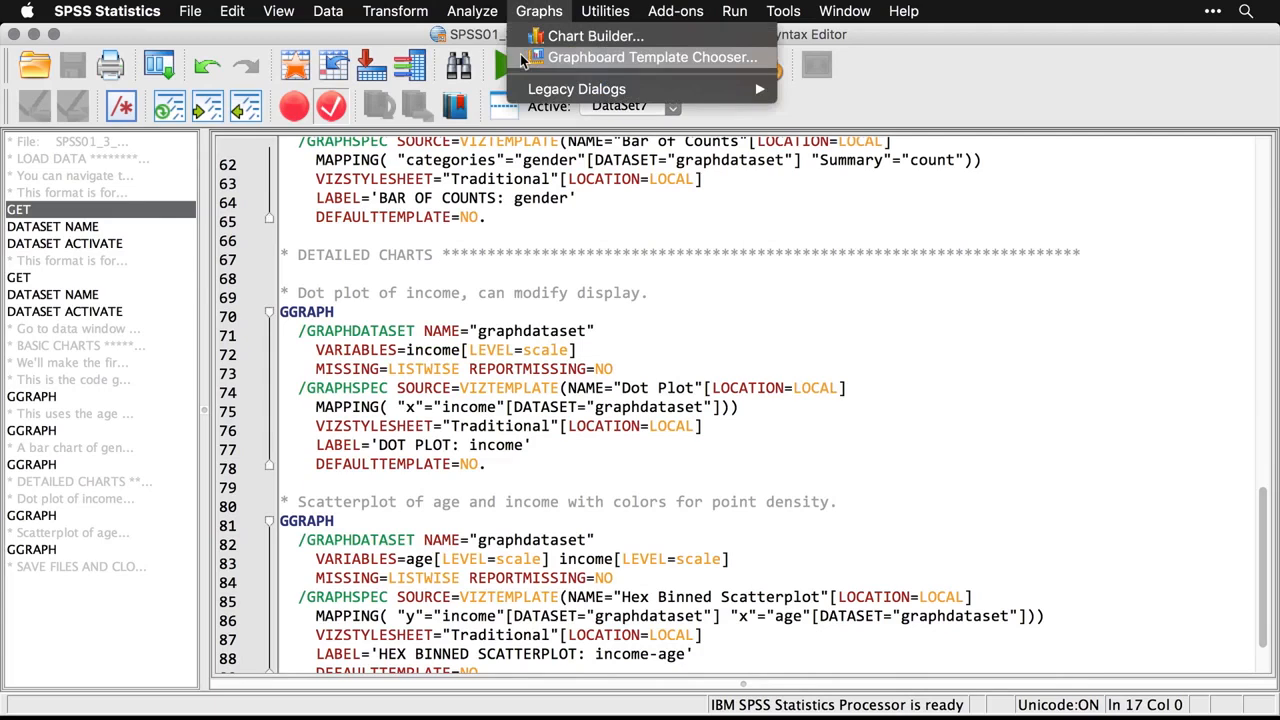
left_click(520, 57)
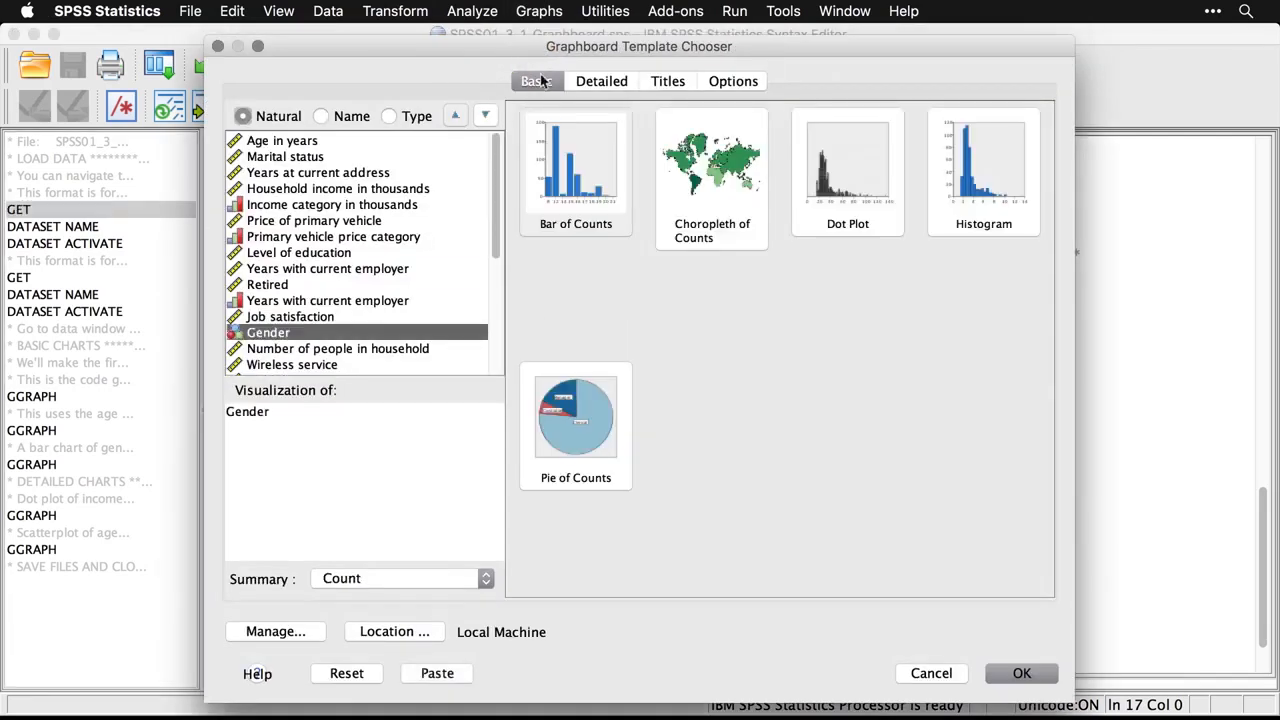
left_click(604, 82)
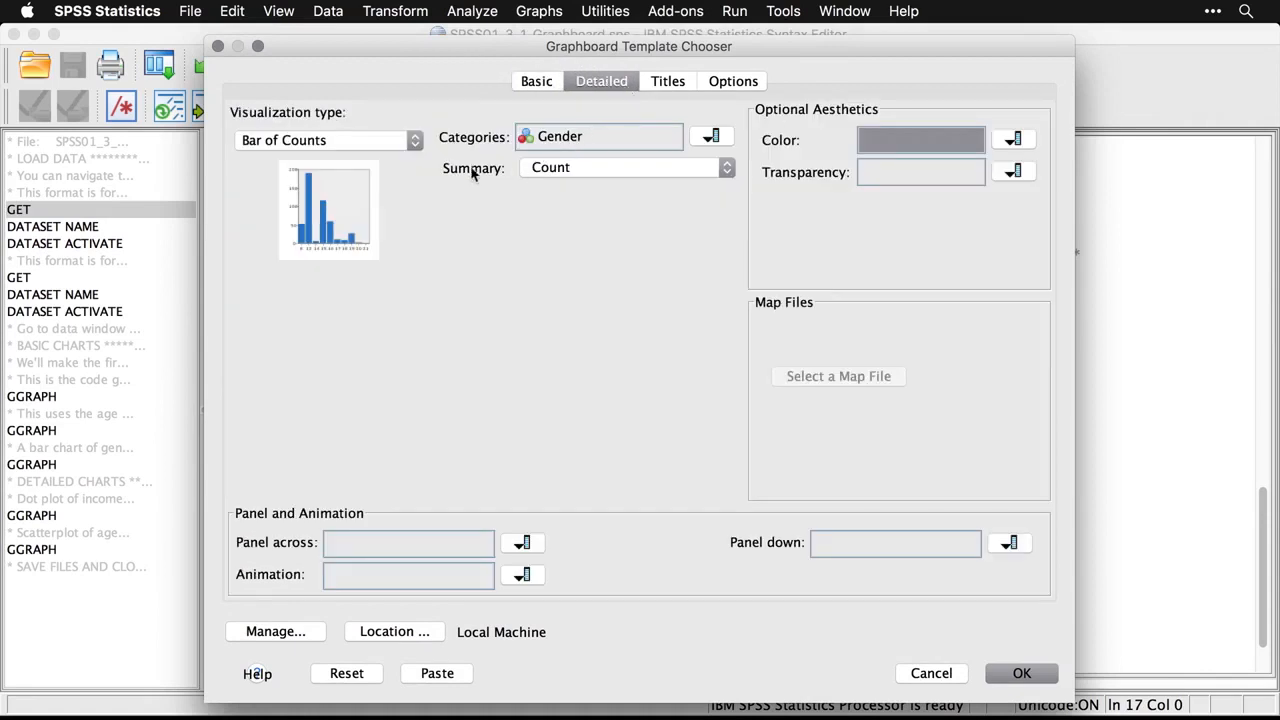
left_click(405, 146)
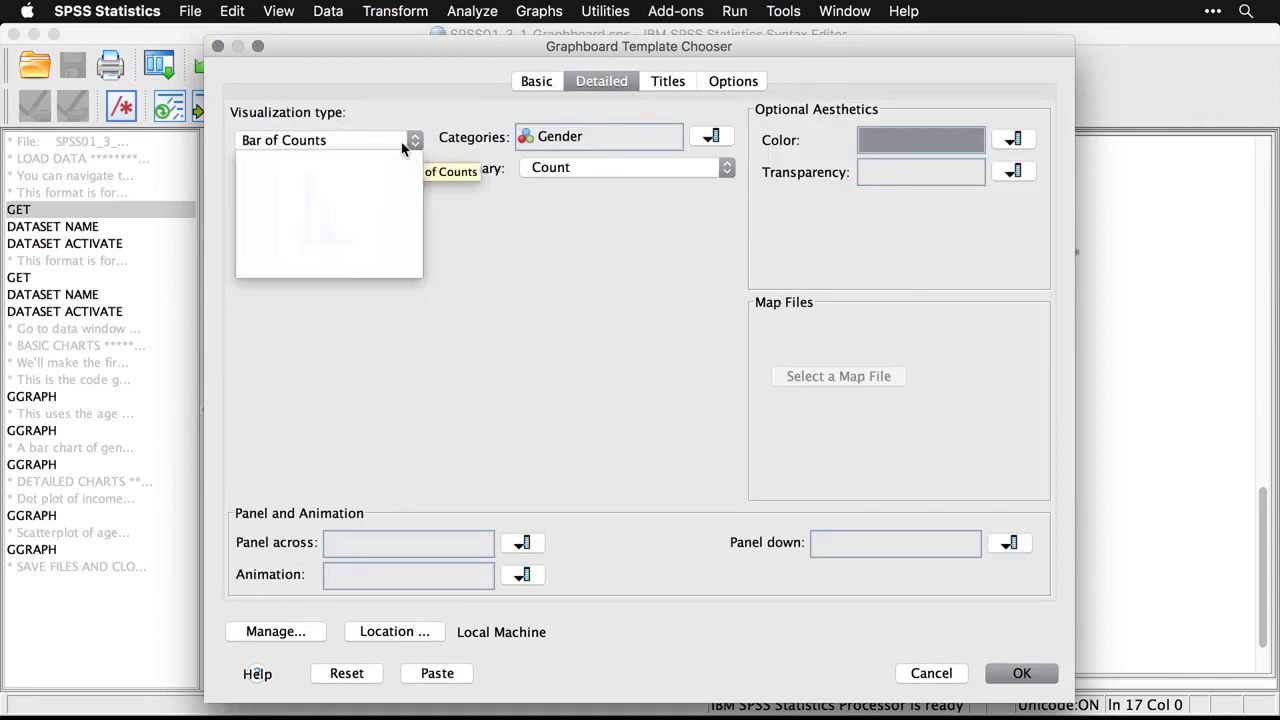
scroll(374, 190, "down", 8)
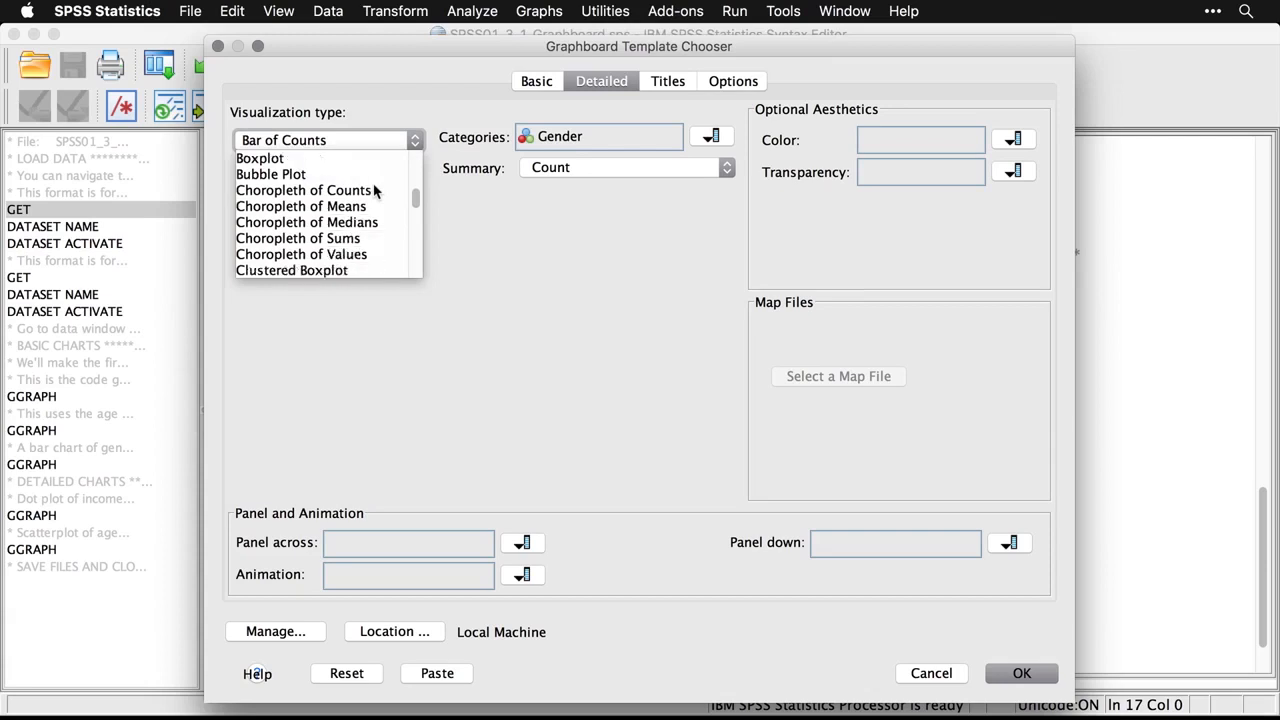
scroll(374, 190, "down", 5)
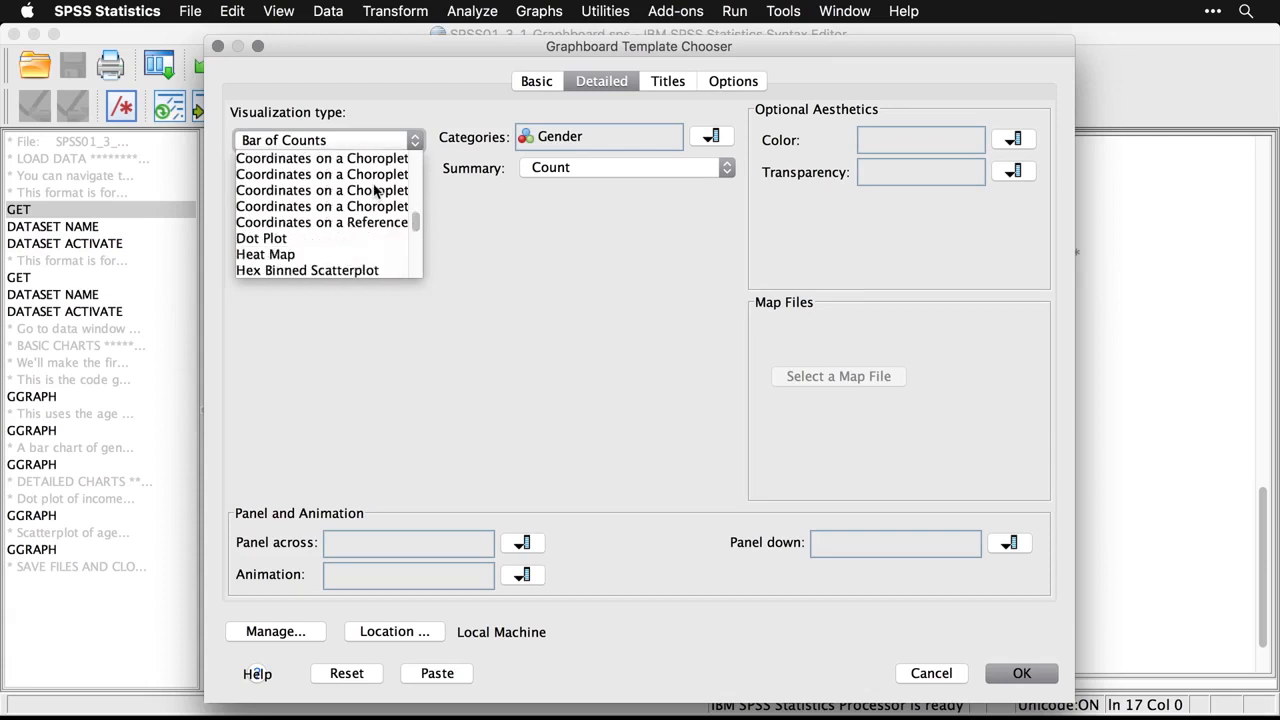
left_click(265, 240)
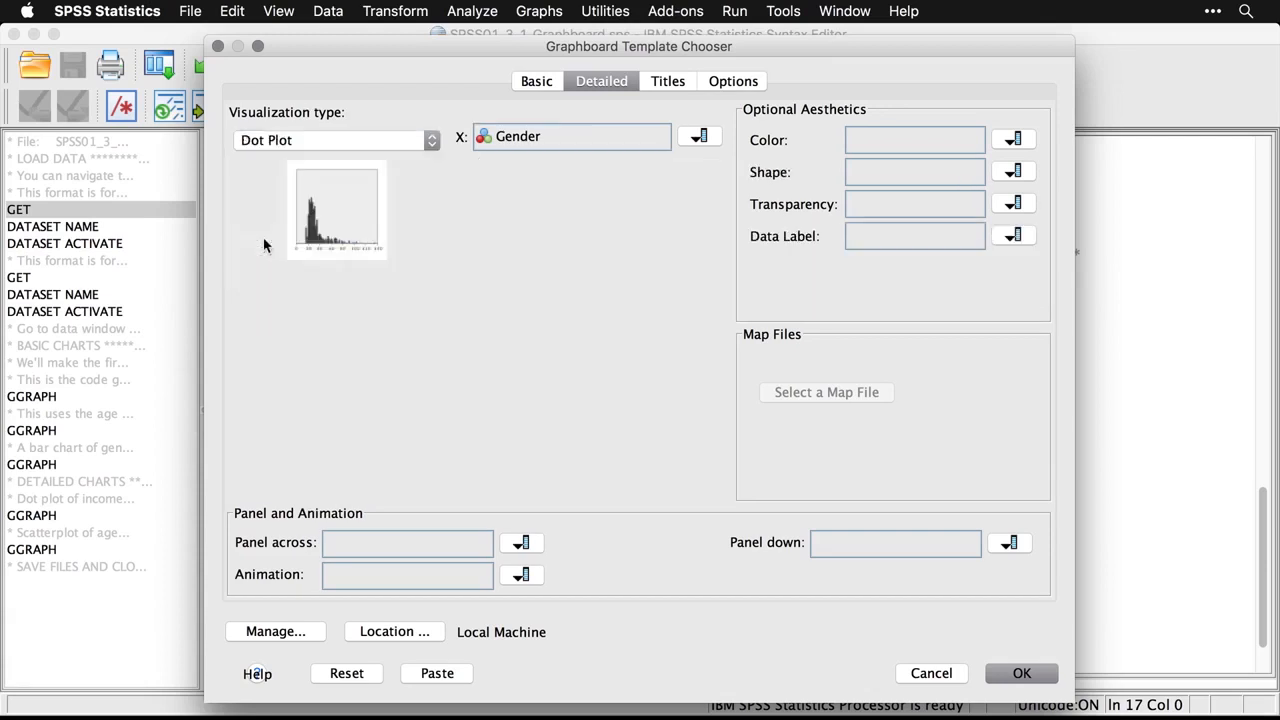
Assign Household income in thousands as the dot plot's X variable and generate the chart
left_click(696, 141)
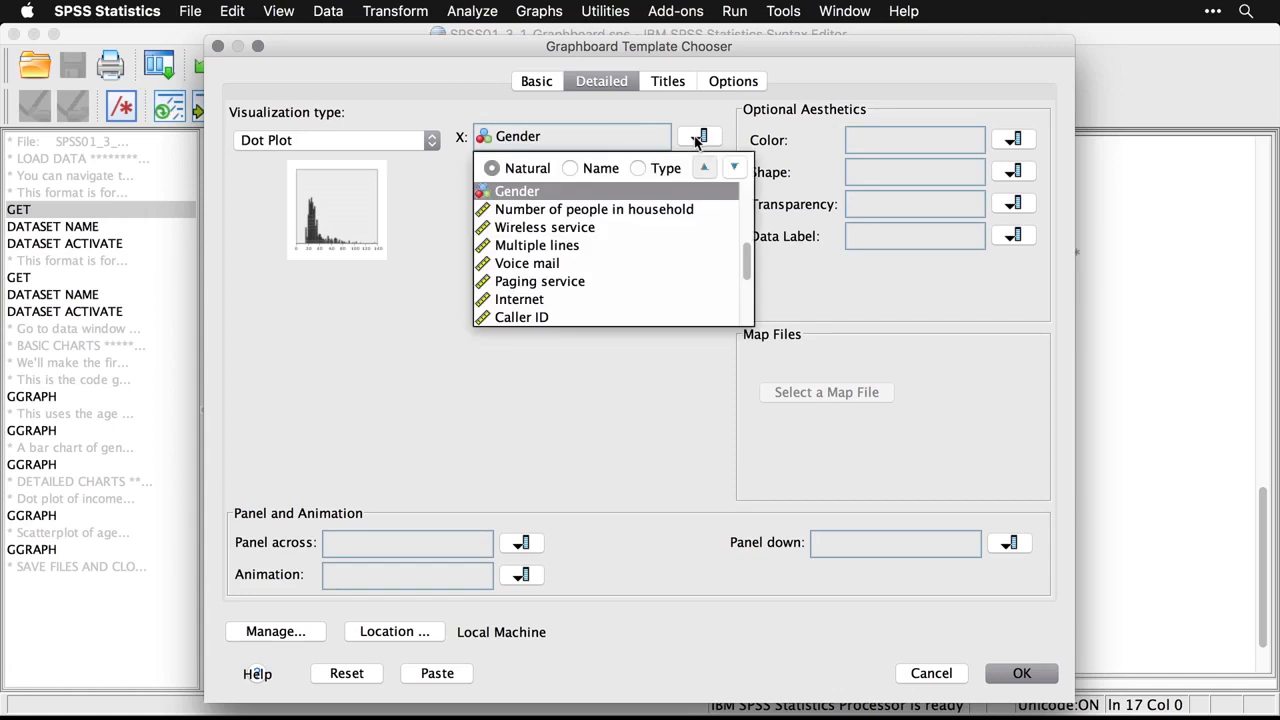
left_click(745, 216)
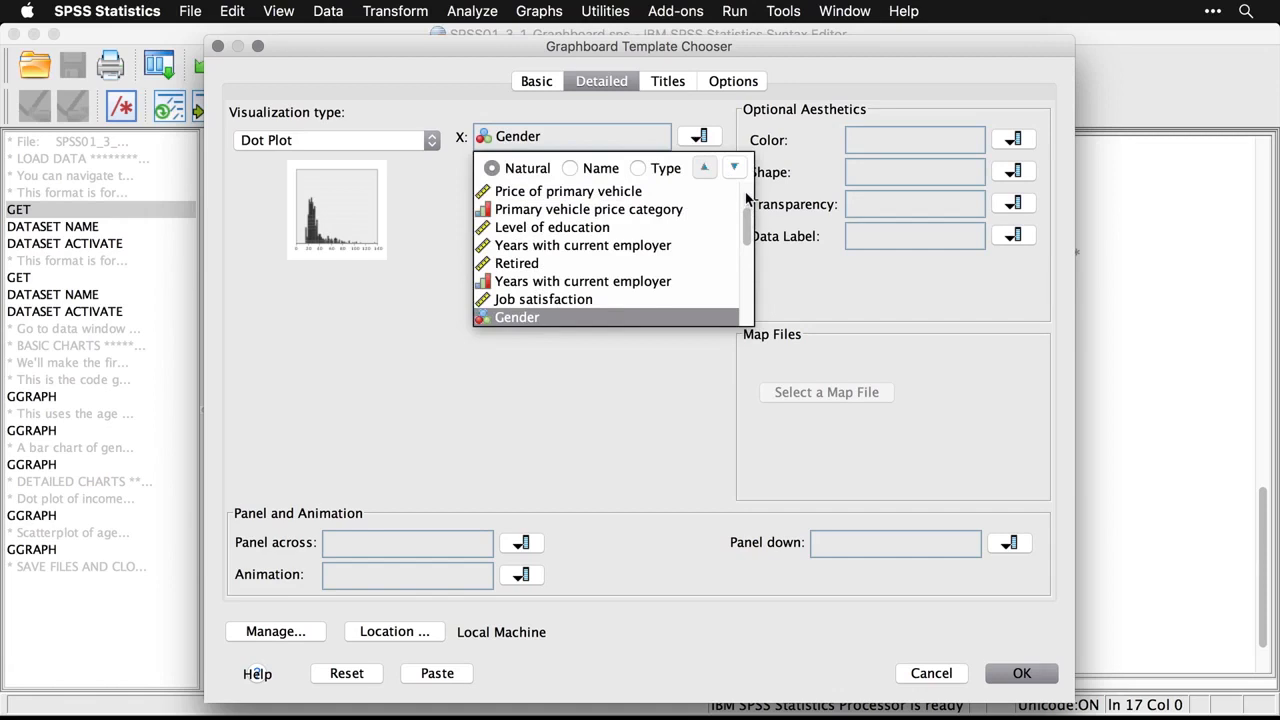
left_click(750, 198)
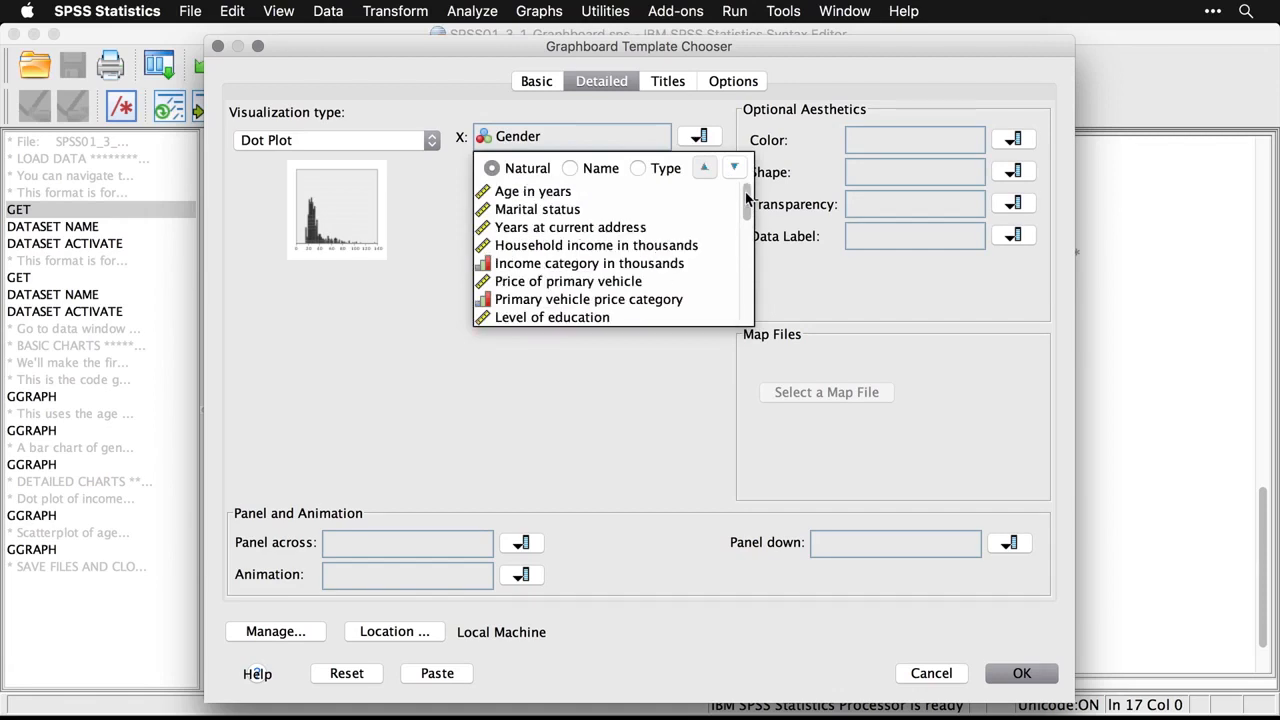
left_click(650, 246)
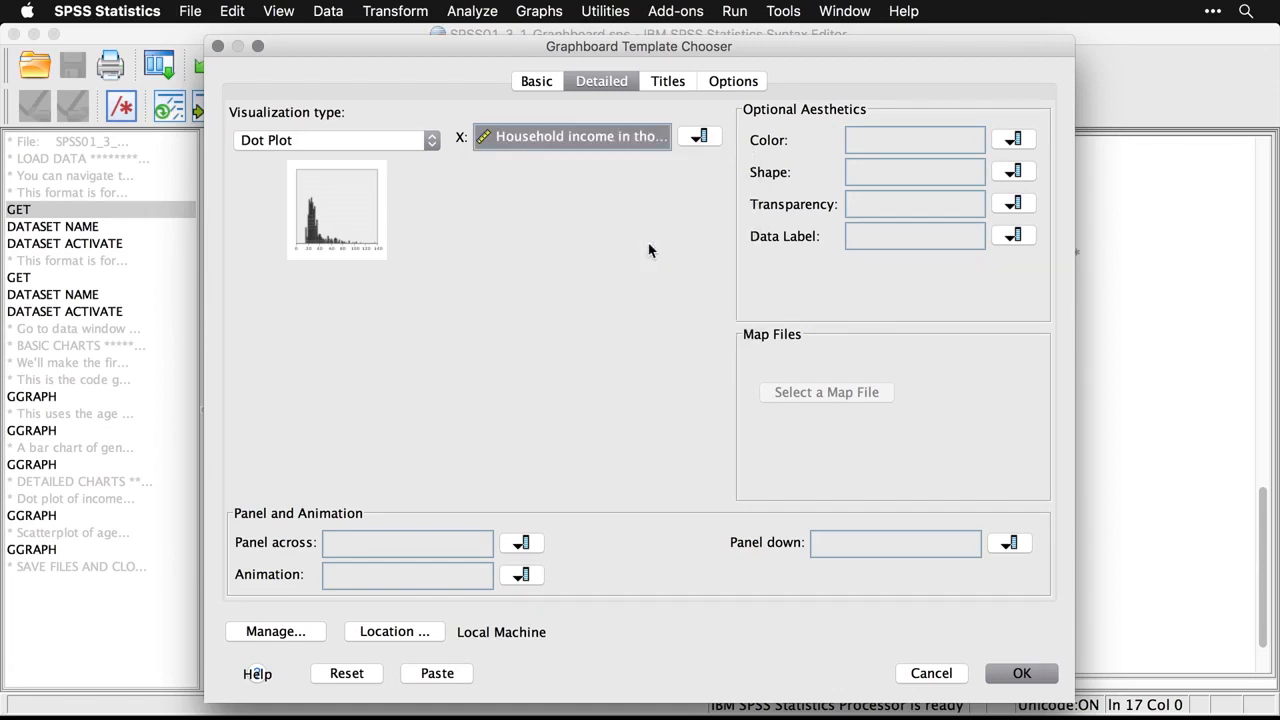
left_click(1021, 673)
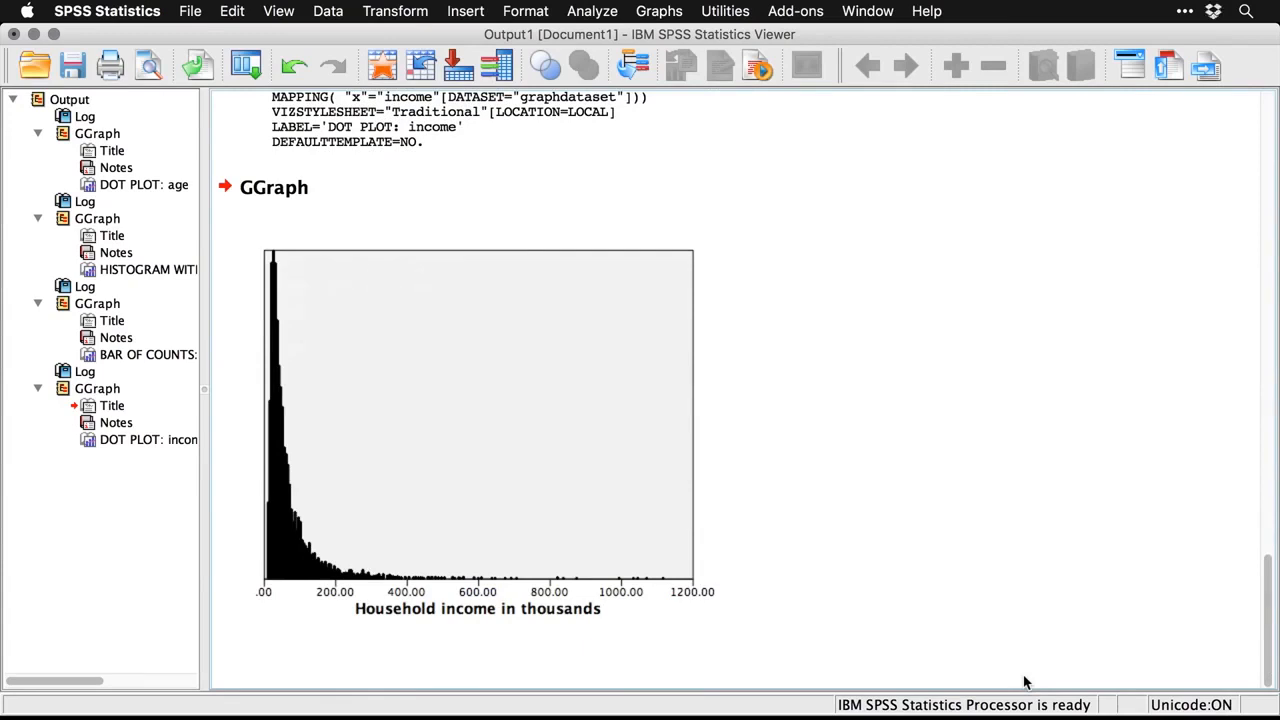
Open the income dot plot in the Graphboard Editor and set the x-axis labels' minimum decimal digits to 0
left_click(698, 598)
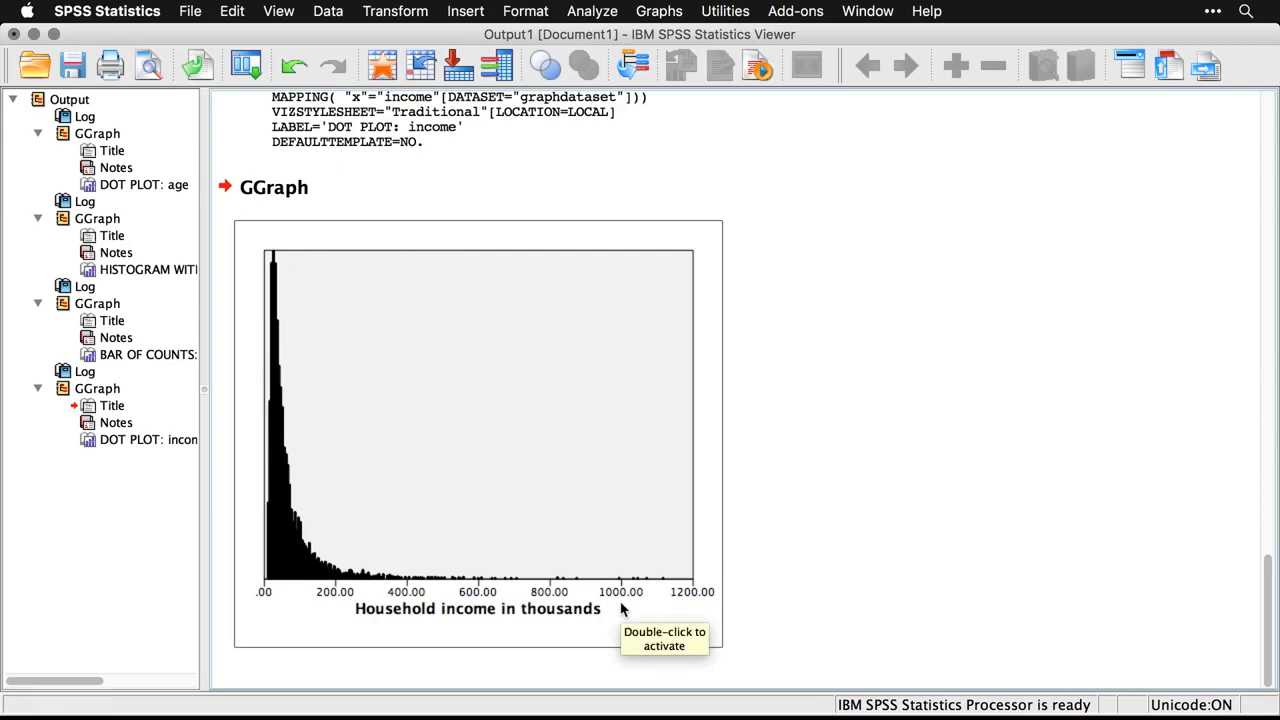
double_click(311, 549)
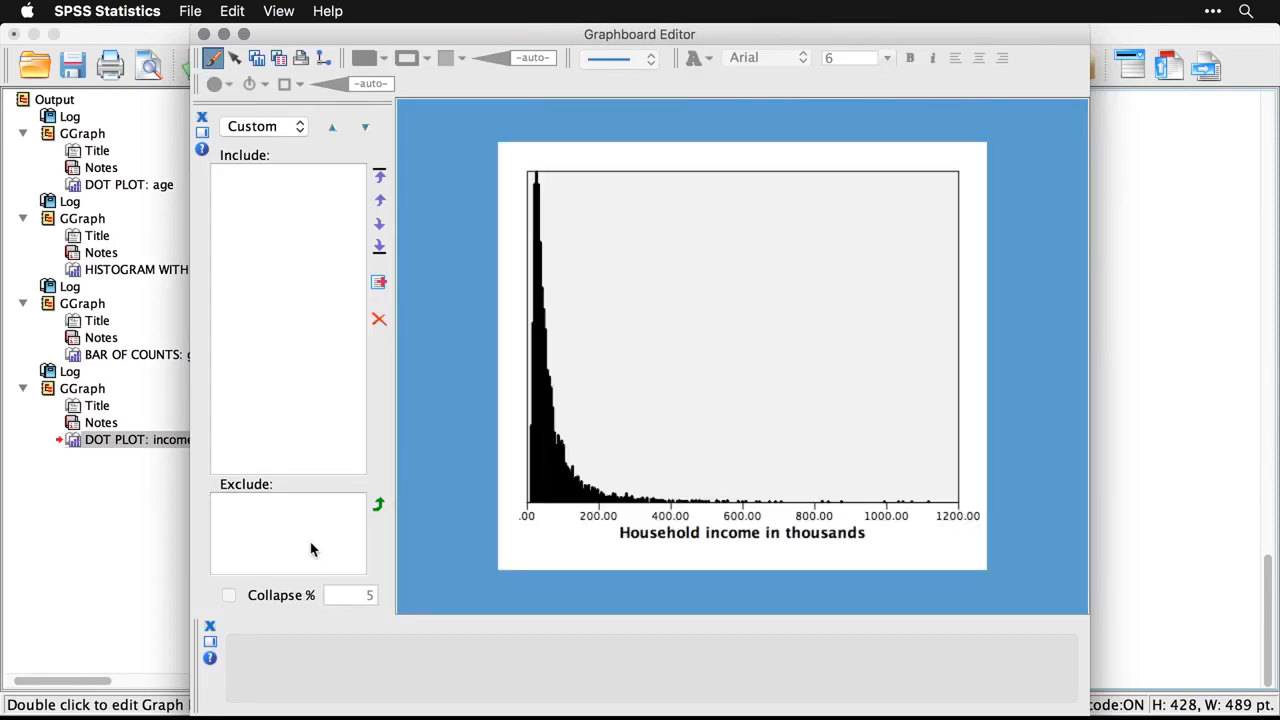
left_click(607, 523)
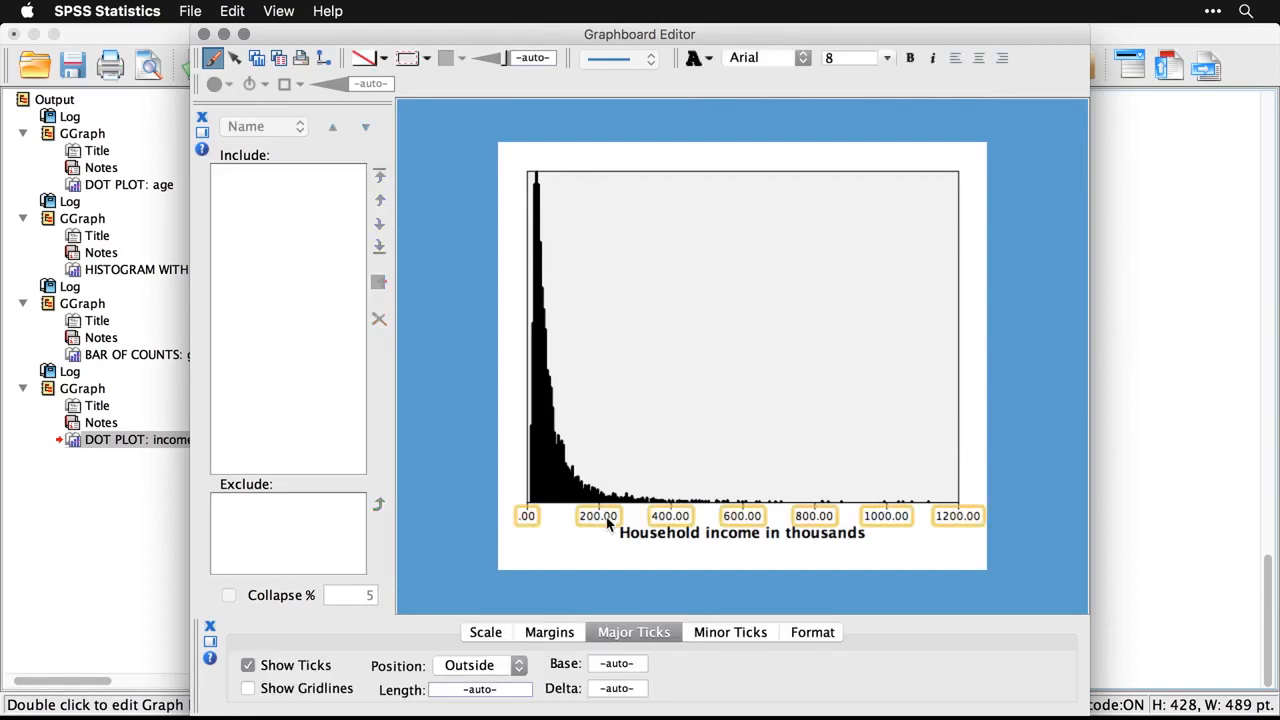
left_click(809, 636)
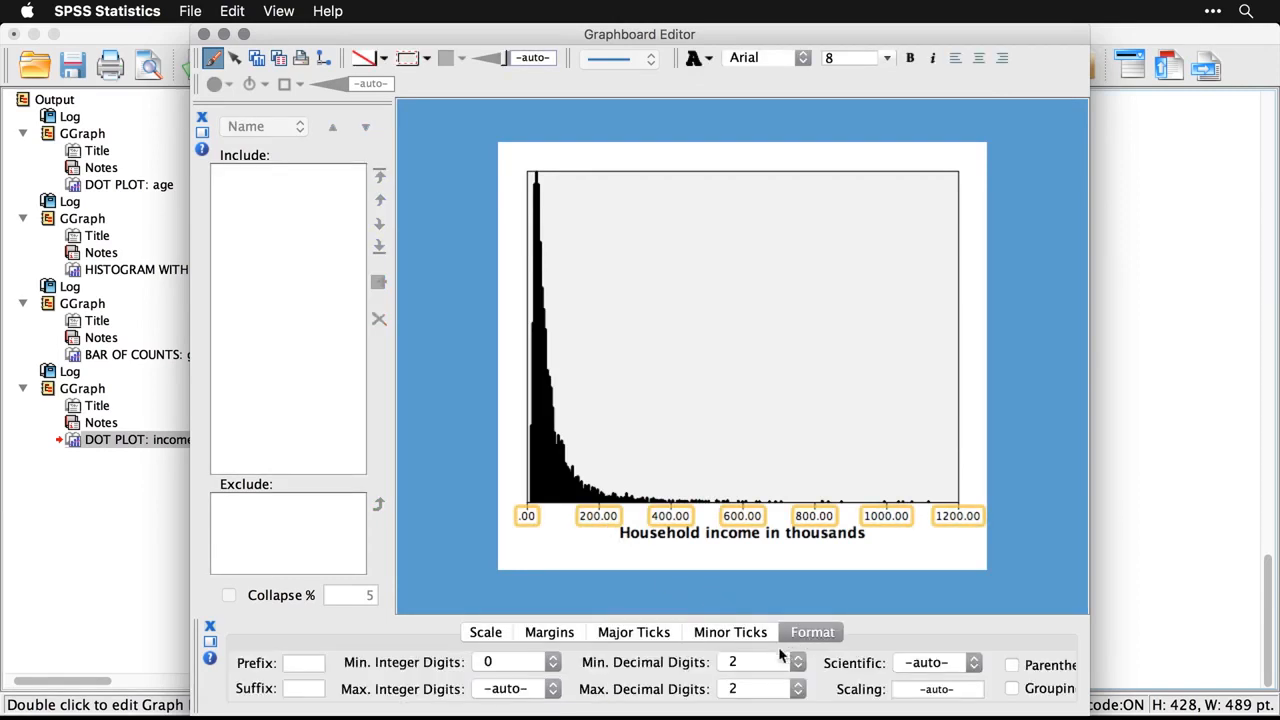
left_click(765, 664)
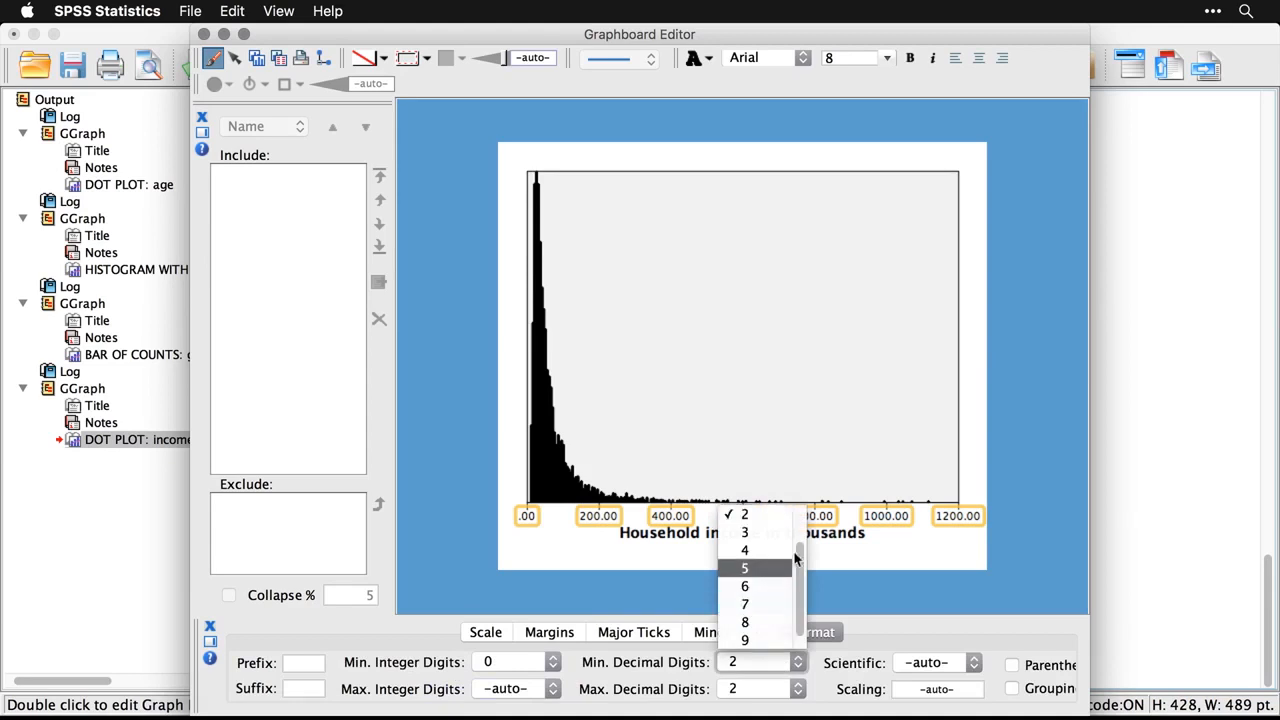
scroll(798, 532, "up", 2)
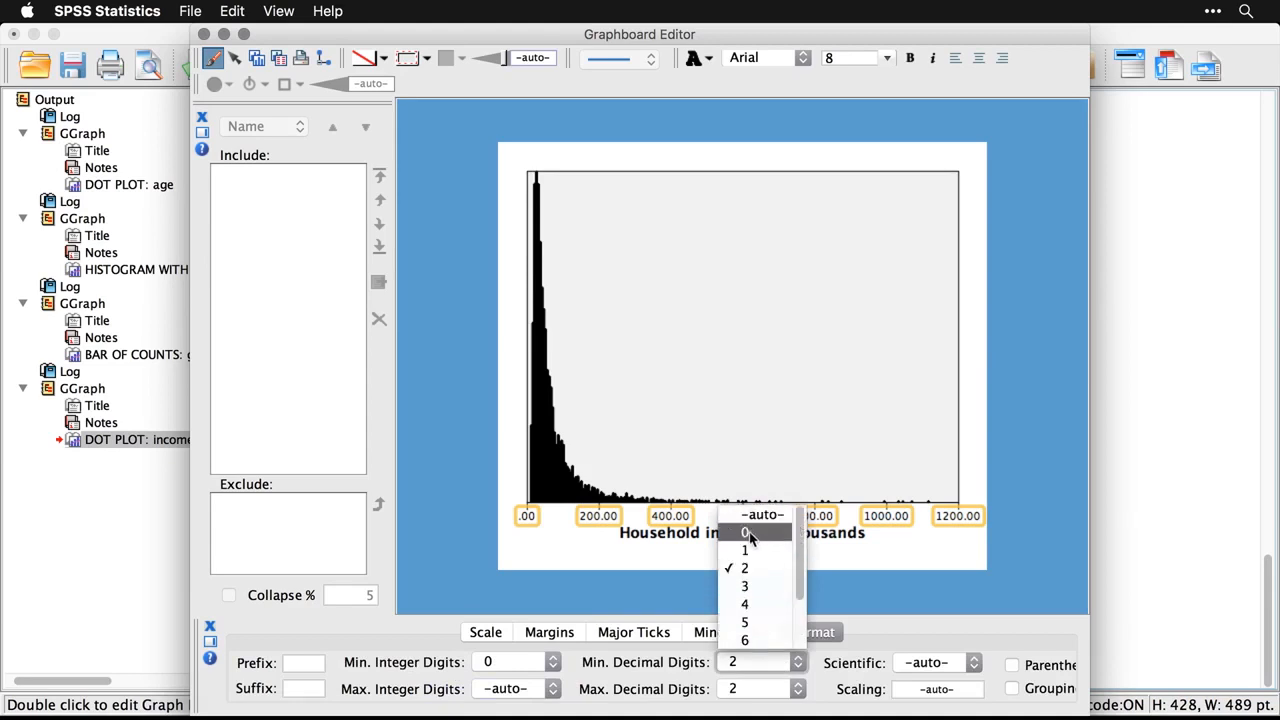
left_click(747, 533)
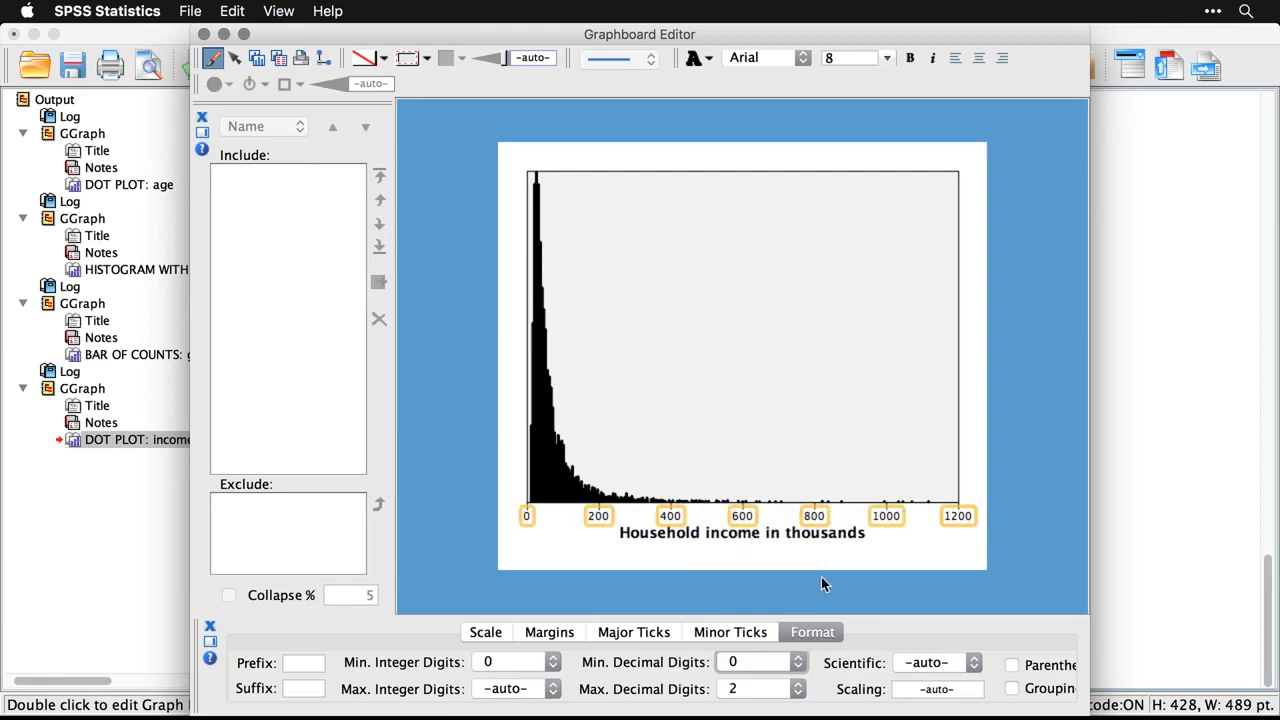
Set the modifier of the income dot plot's points to Dodge and view the chart with the points deselected
left_click(548, 465)
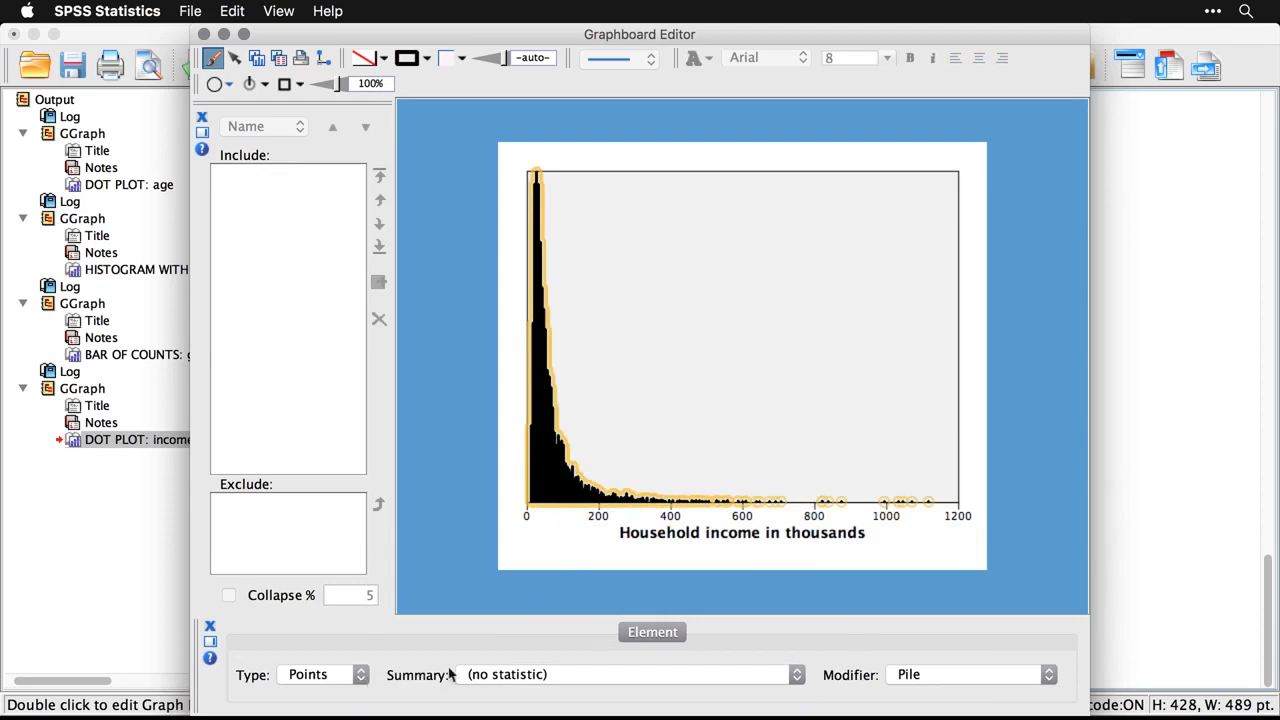
left_click(1025, 683)
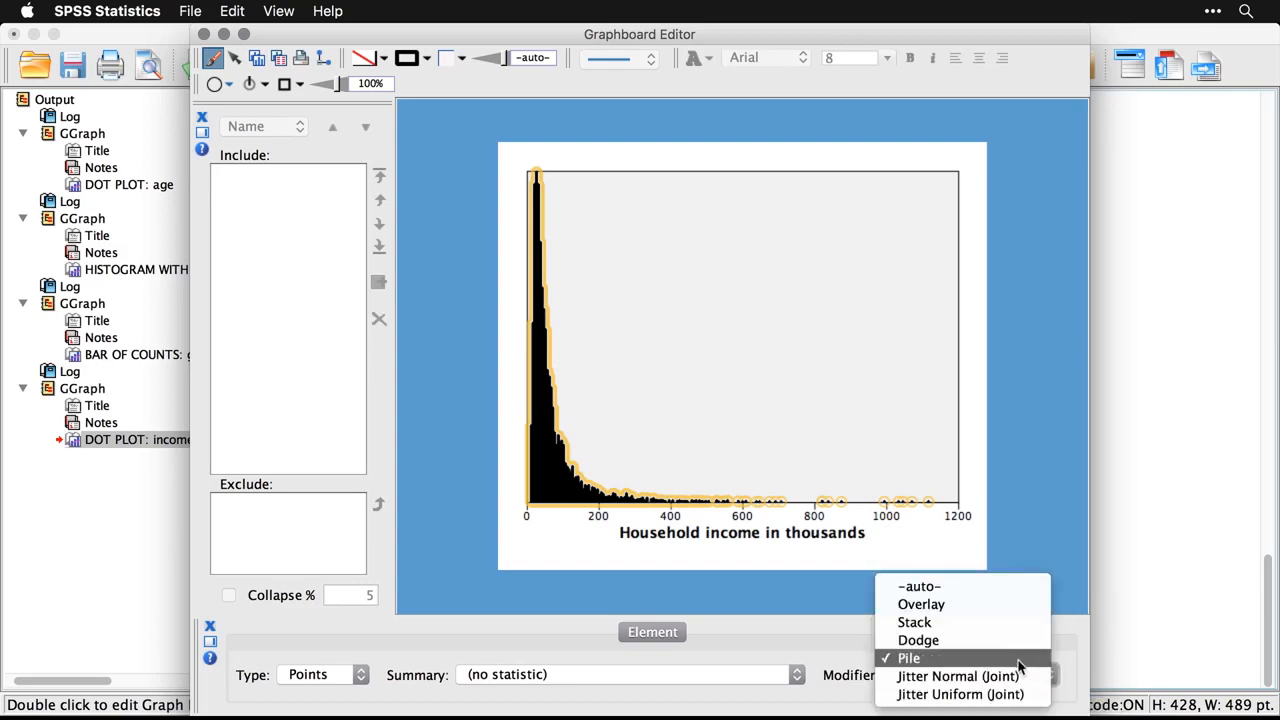
left_click(1006, 645)
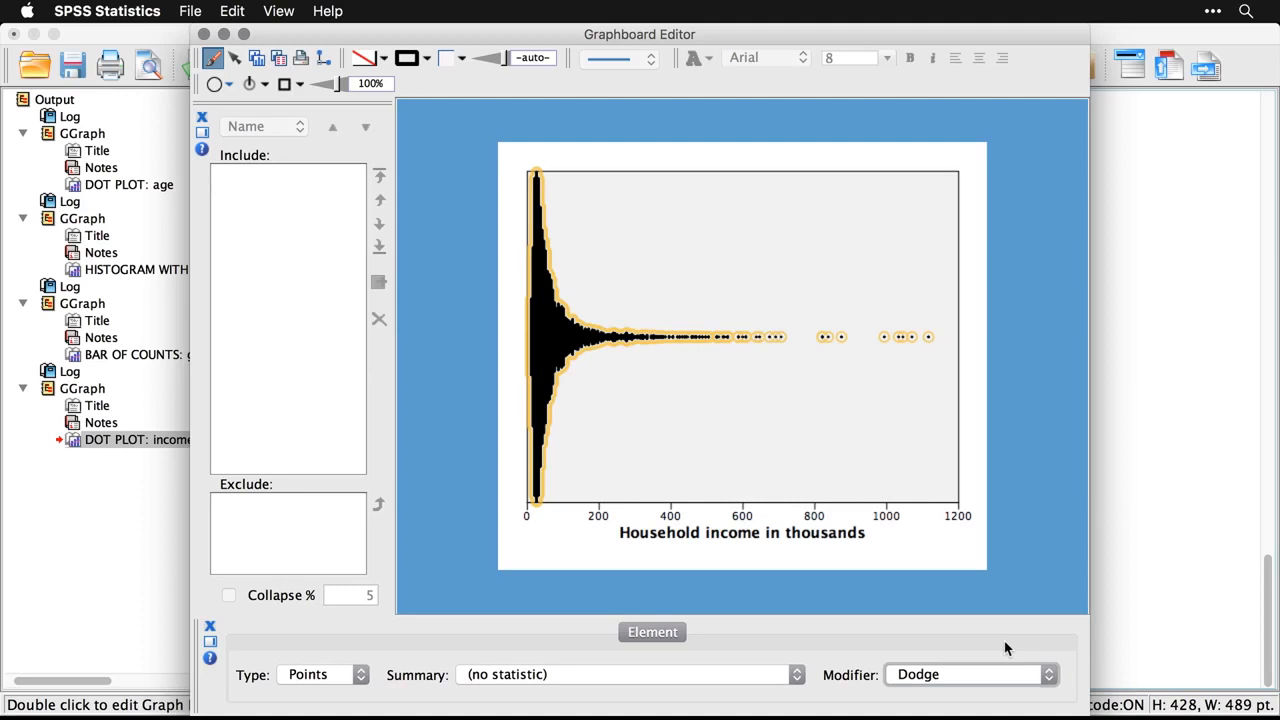
left_click(902, 403)
left_click(1019, 411)
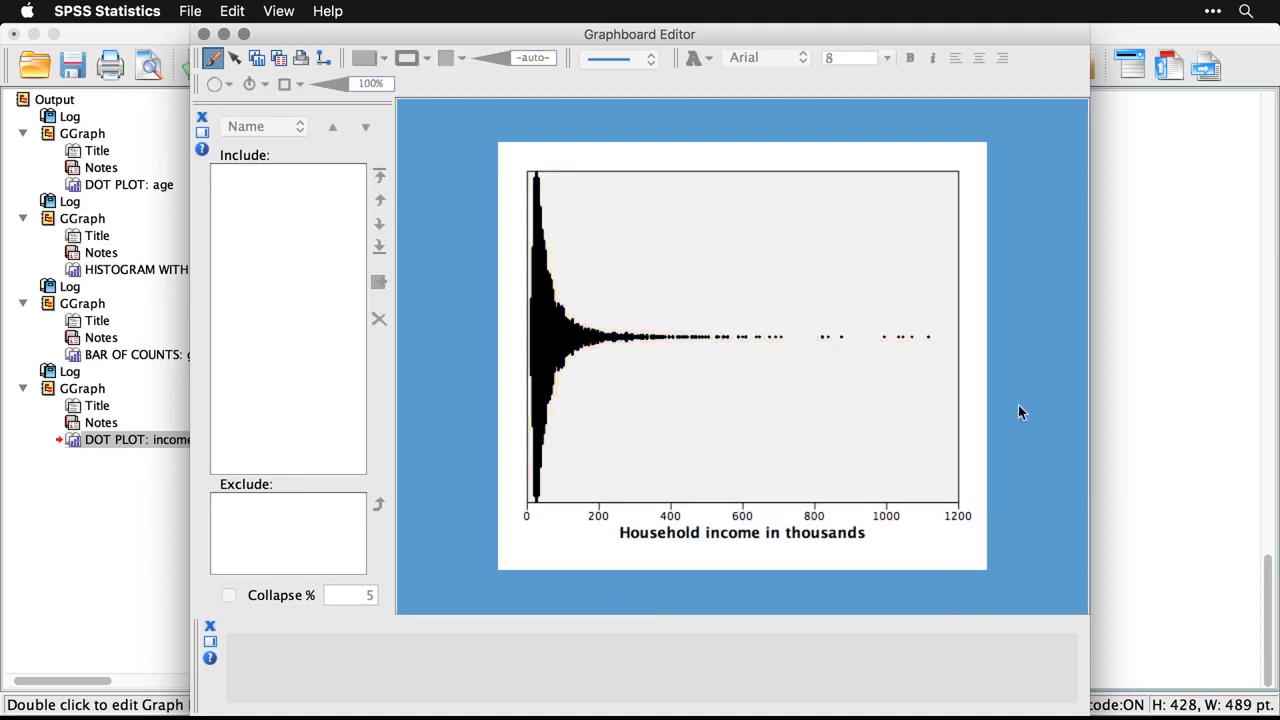
Set the modifier of the income dot plot's points to Jitter Normal (Joint) and deselect the points
left_click(553, 345)
left_click(989, 676)
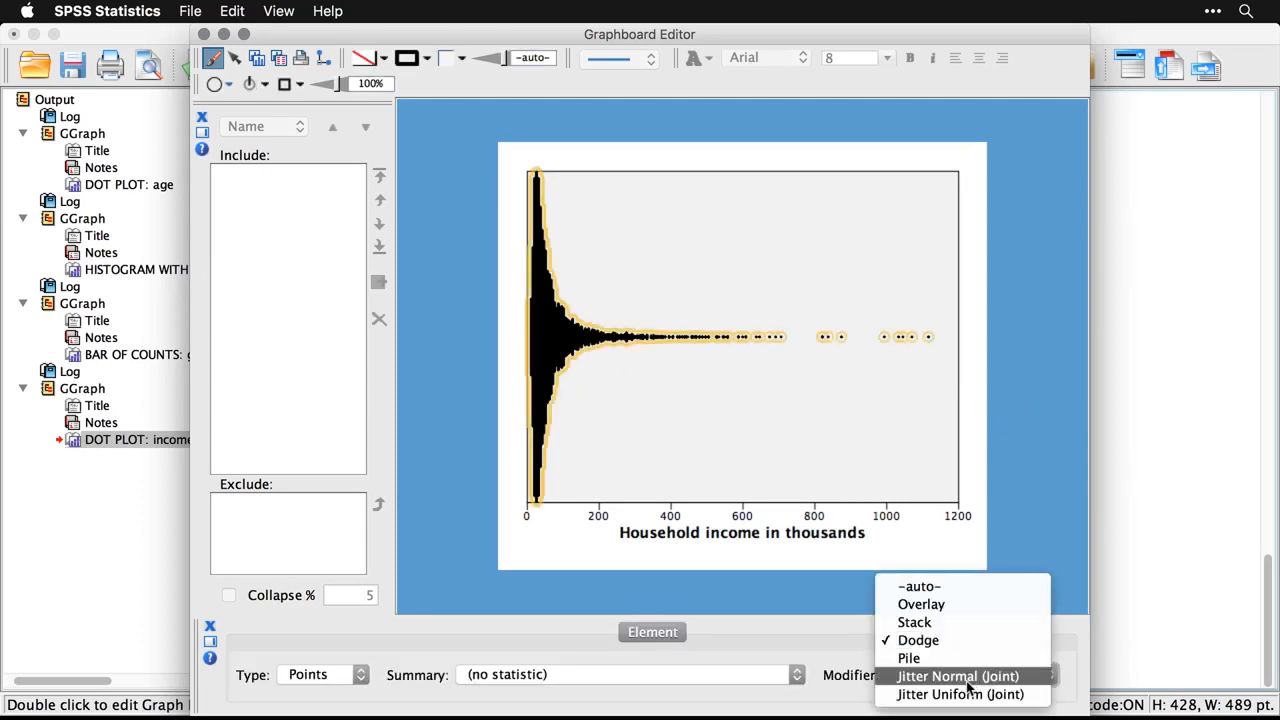
left_click(966, 680)
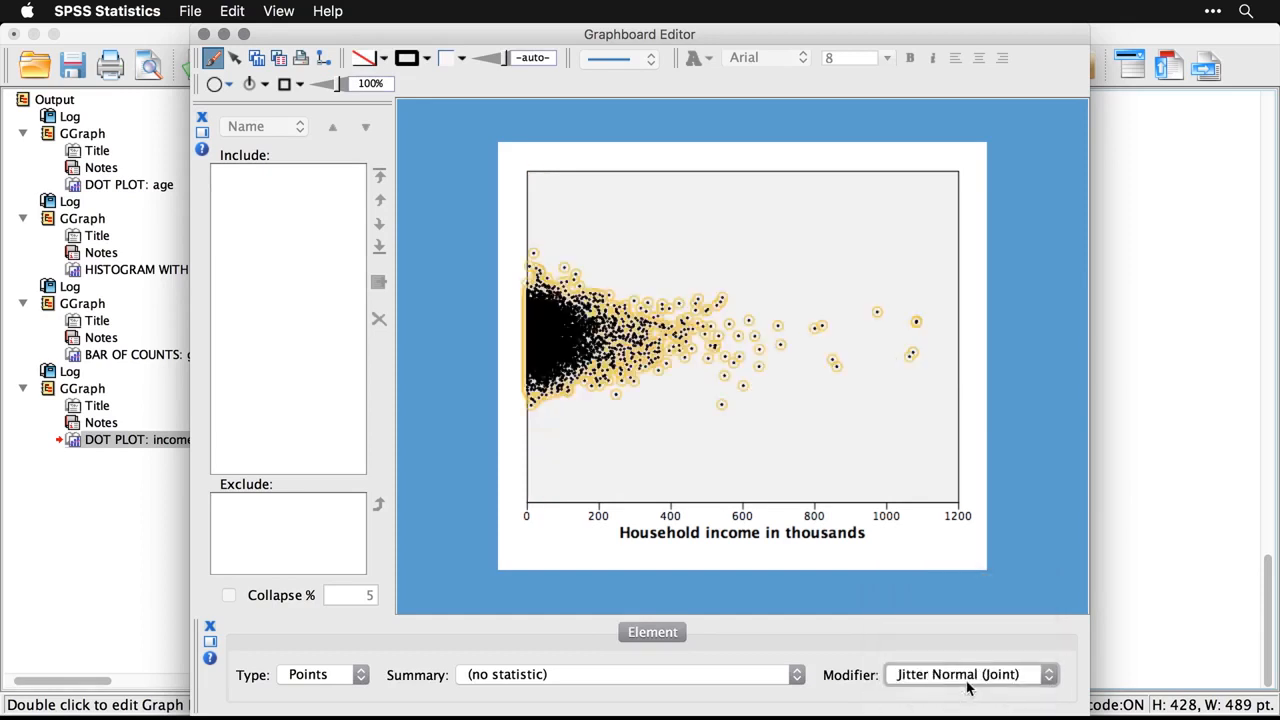
left_click(1032, 420)
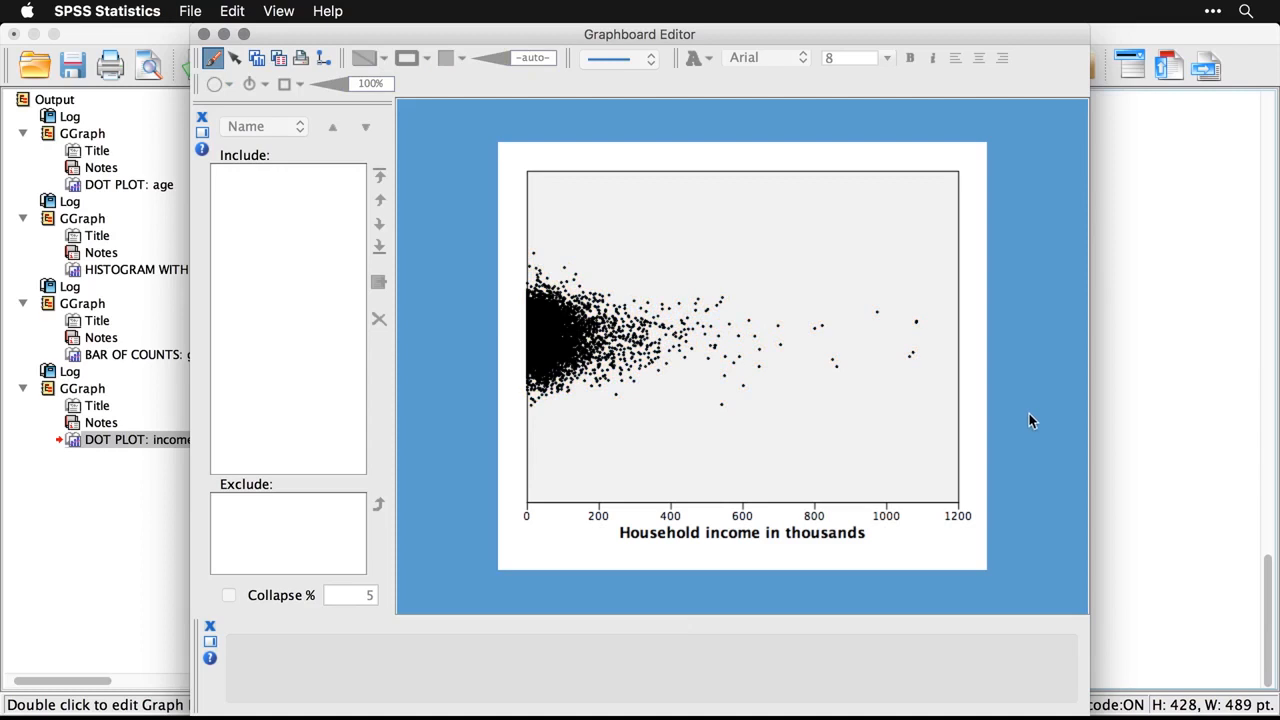
Set the modifier of the income dot plot's points to Jitter Uniform (Joint) and deselect the points
left_click(545, 355)
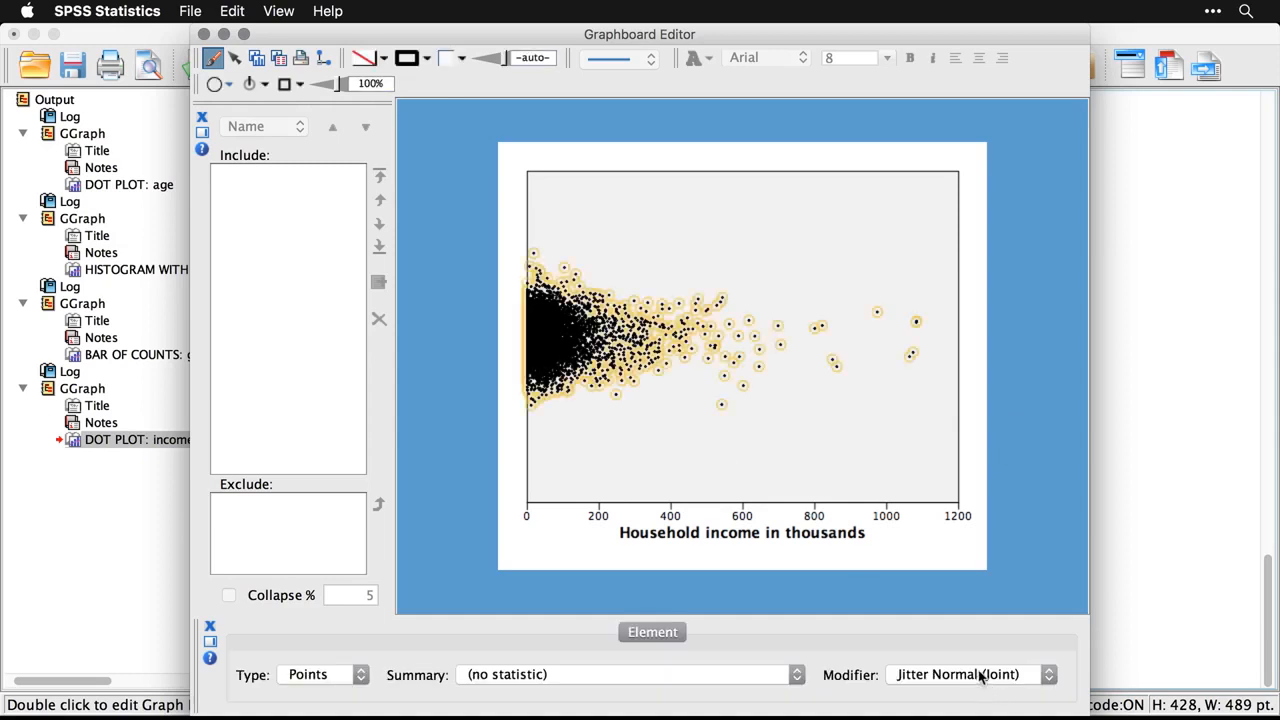
left_click(978, 675)
left_click(975, 692)
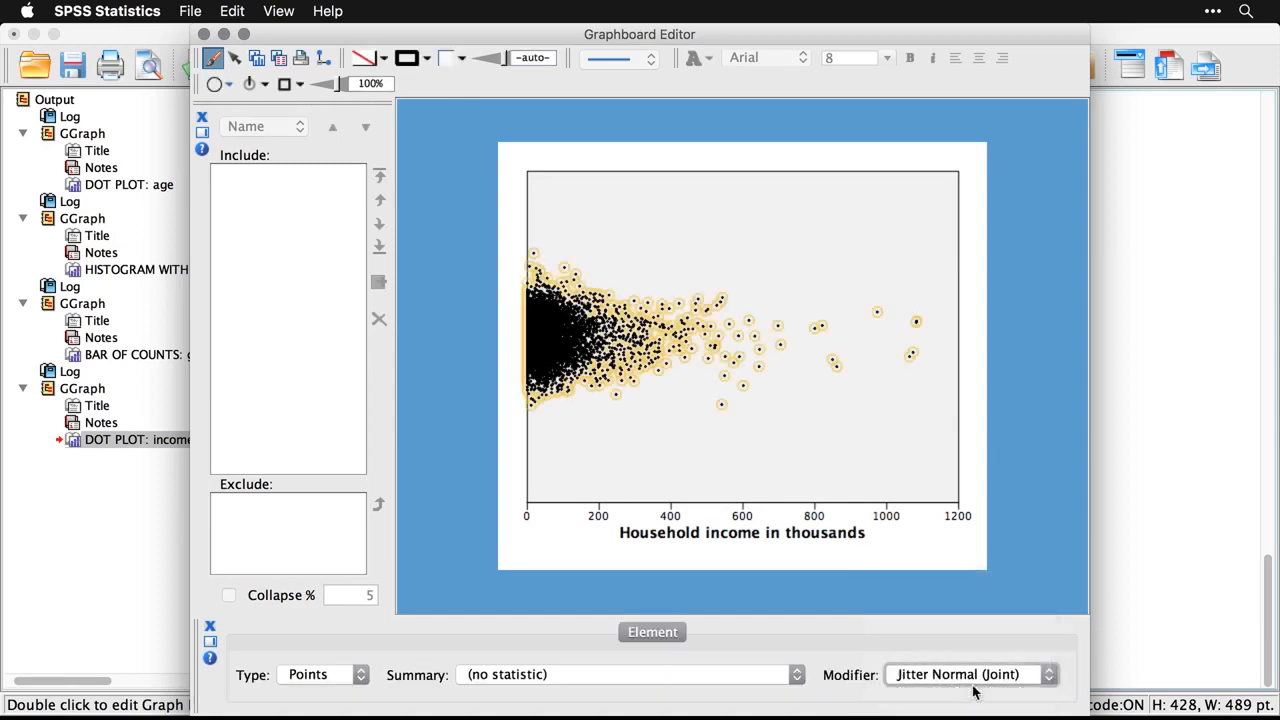
left_click(1035, 480)
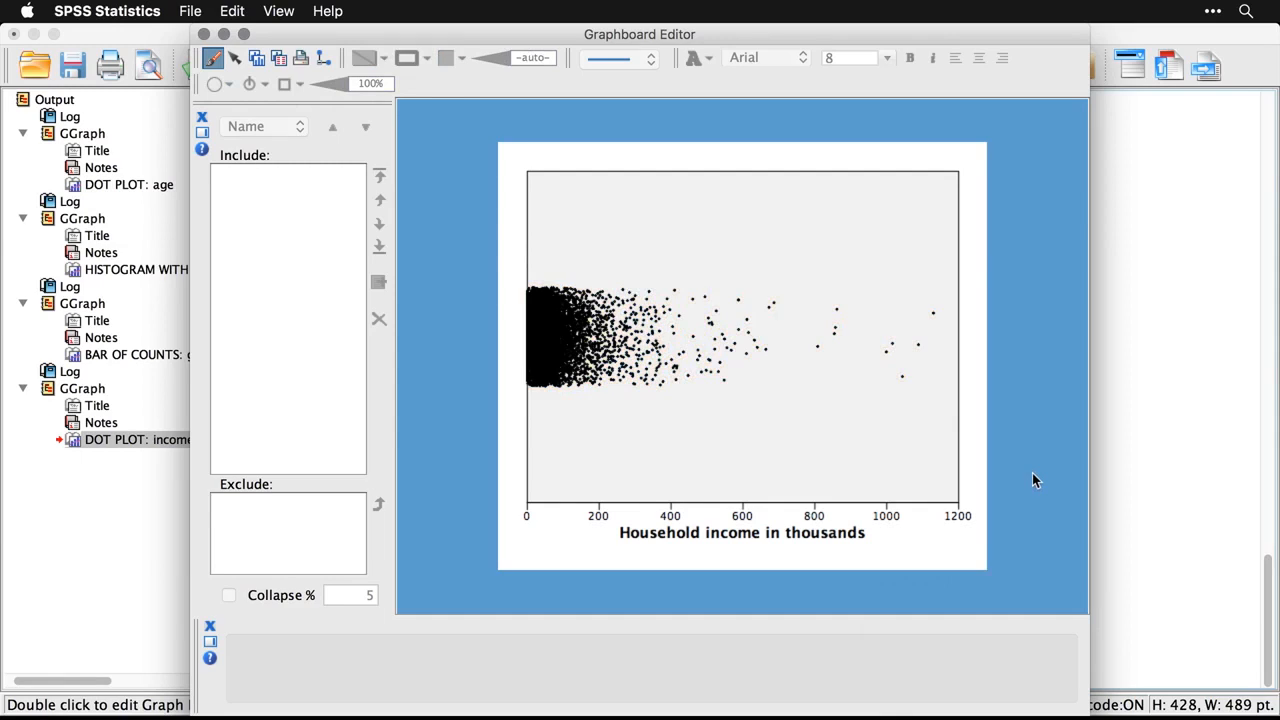
Set the modifier of the income dot plot's points to Dodge, close the Graphboard Editor and deselect the chart in the output
left_click(539, 346)
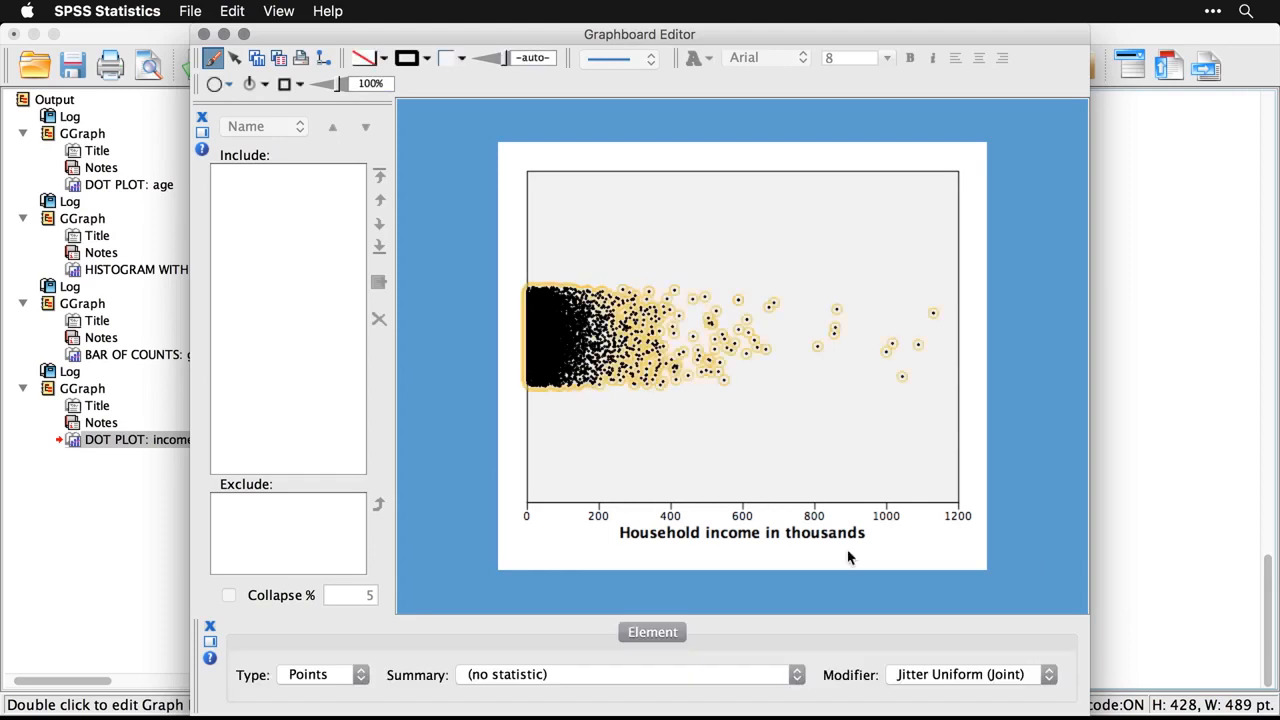
left_click(972, 678)
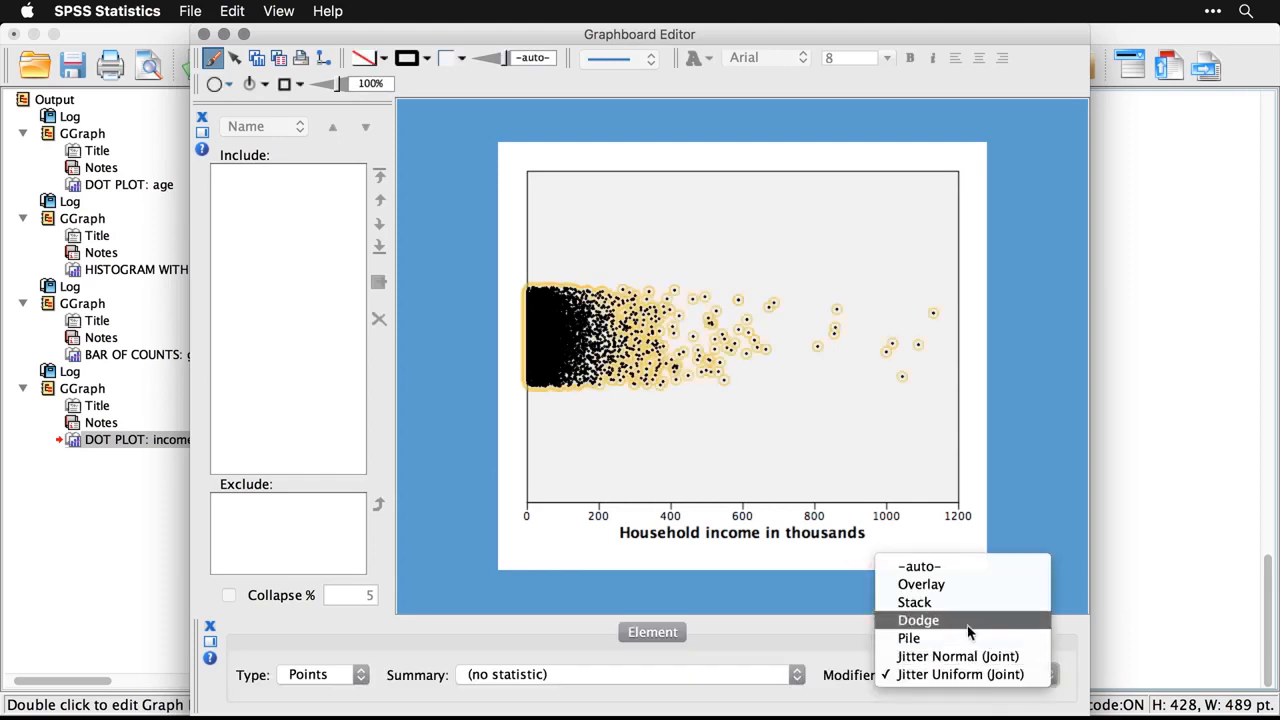
left_click(969, 631)
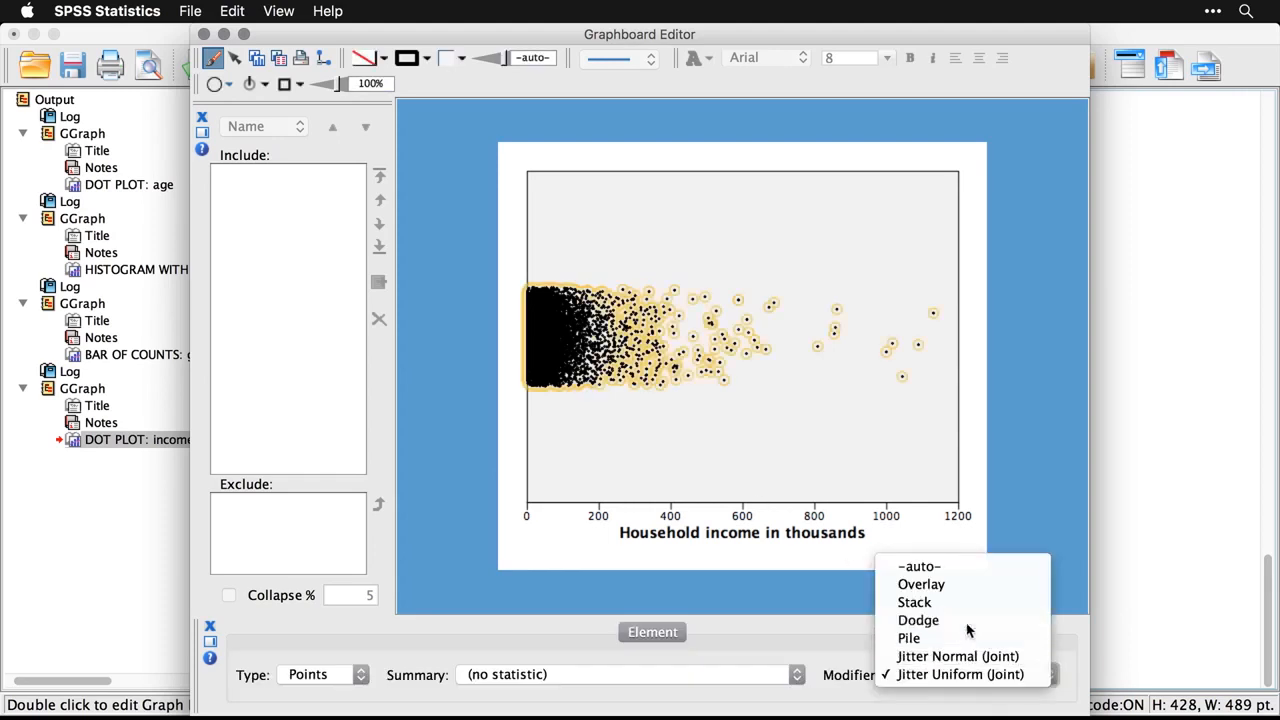
left_click(1012, 529)
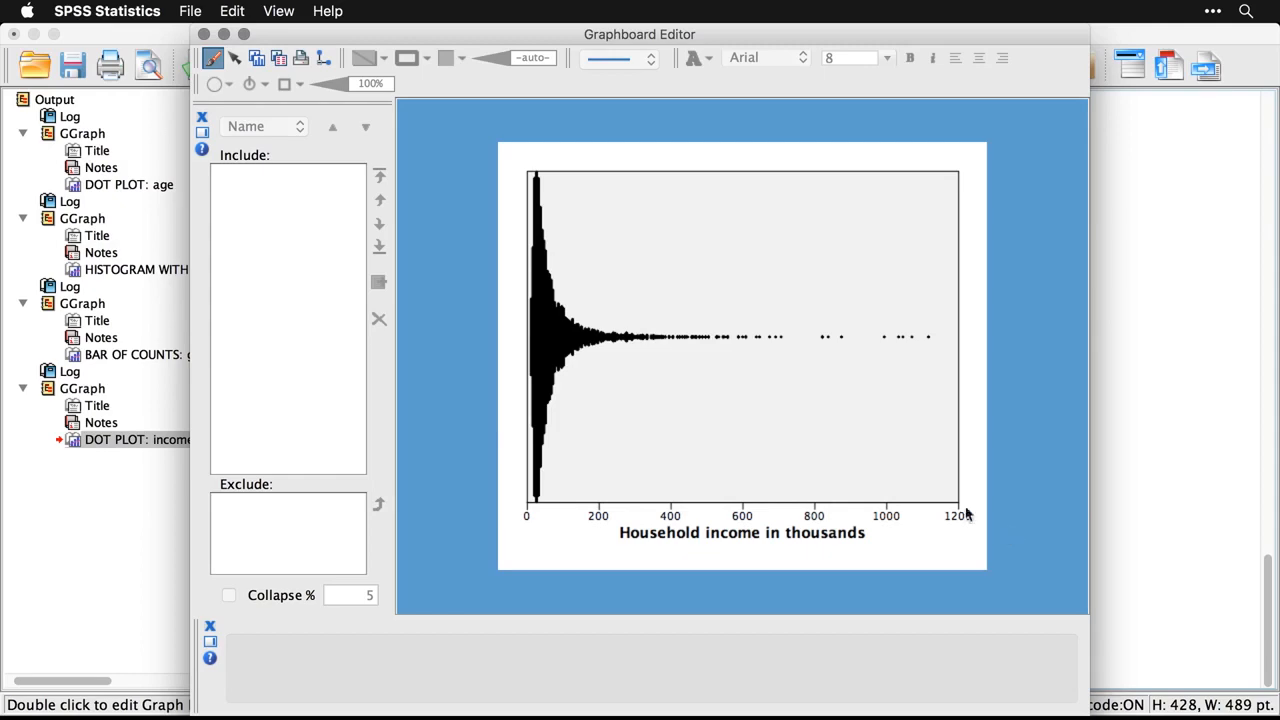
left_click(203, 35)
left_click(838, 457)
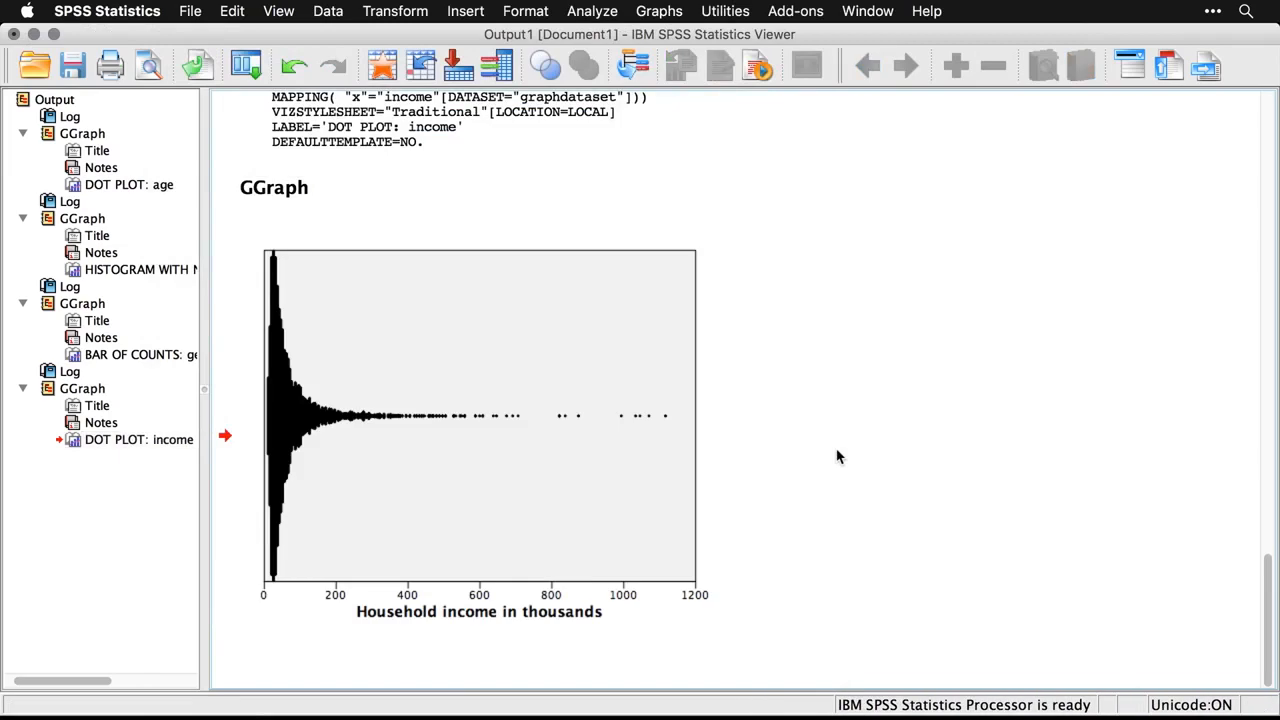
Run only the GGRAPH command for the hex binned scatterplot of income by age from the SPSS01_3_1_Graphboard.sps syntax file
key("super+grave")
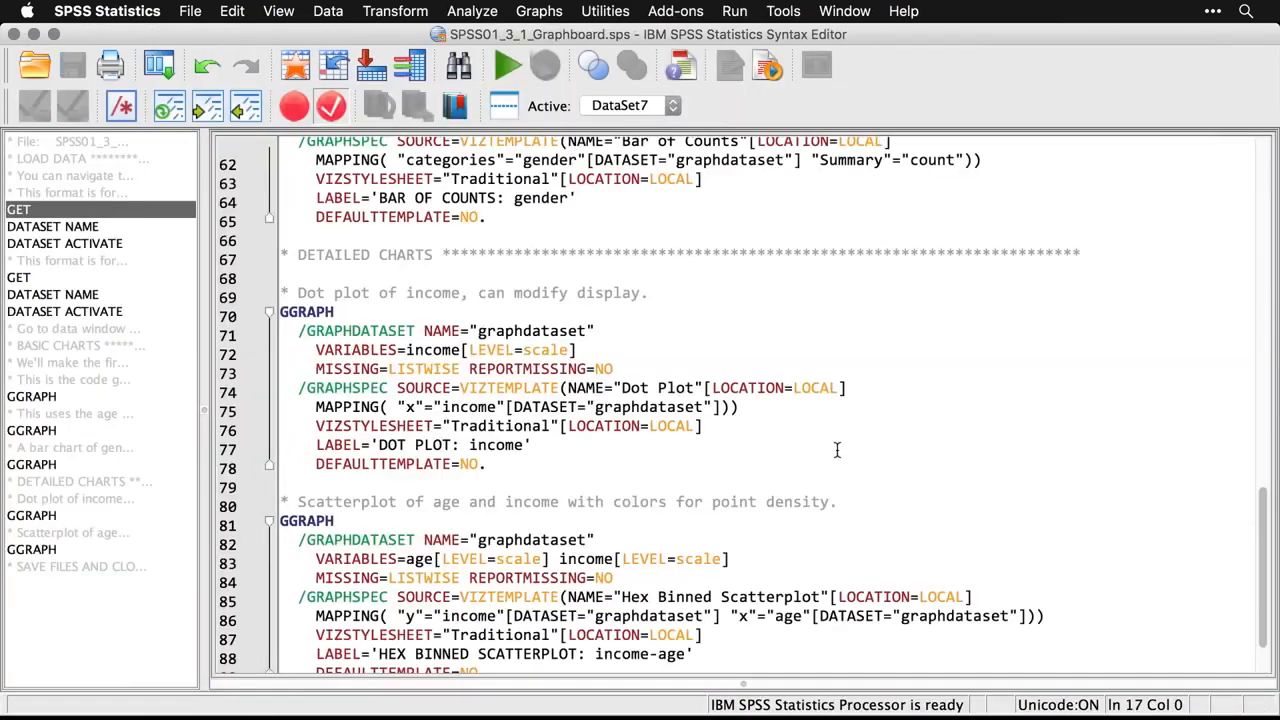
scroll(837, 450, "down", 4)
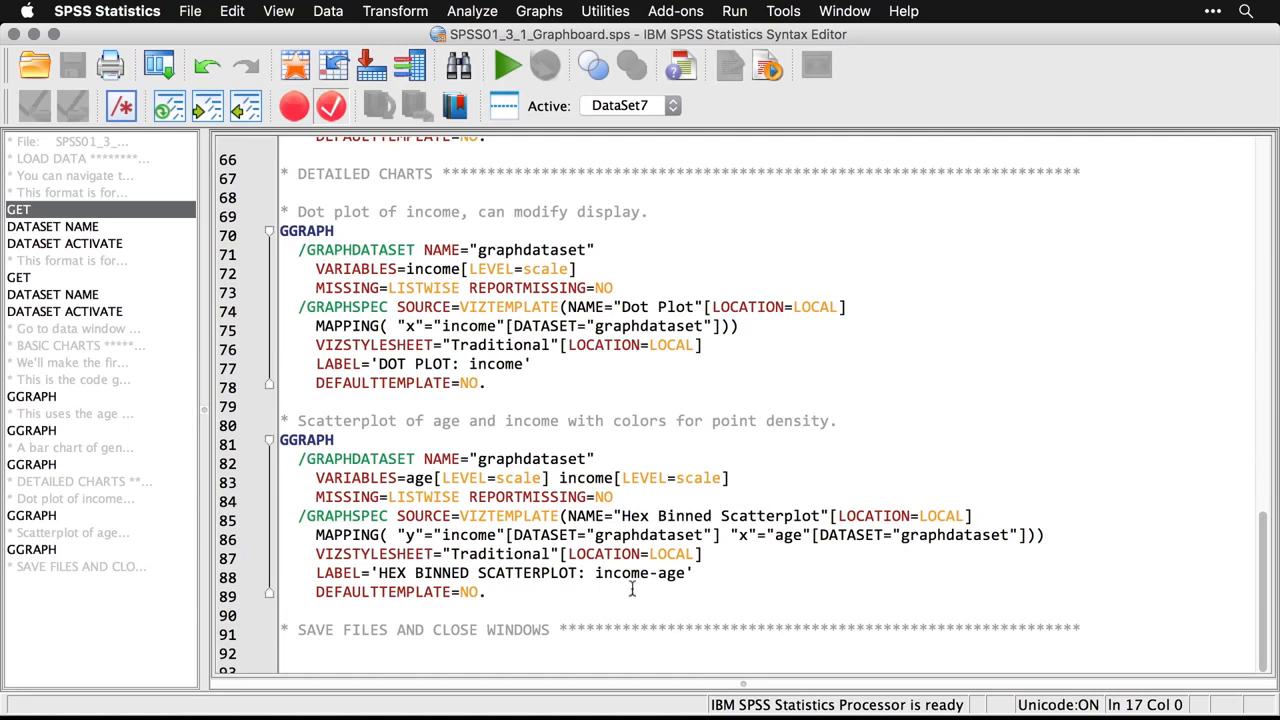
left_click_drag(505, 597, 270, 443)
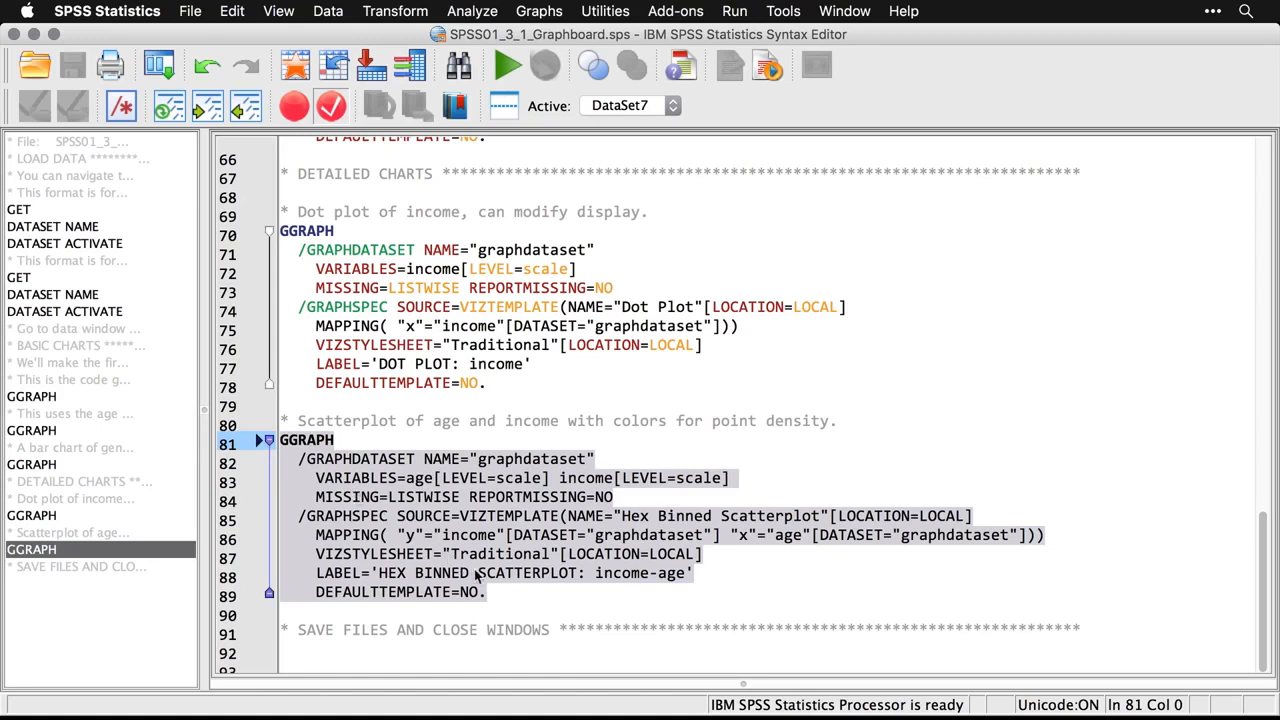
left_click(508, 67)
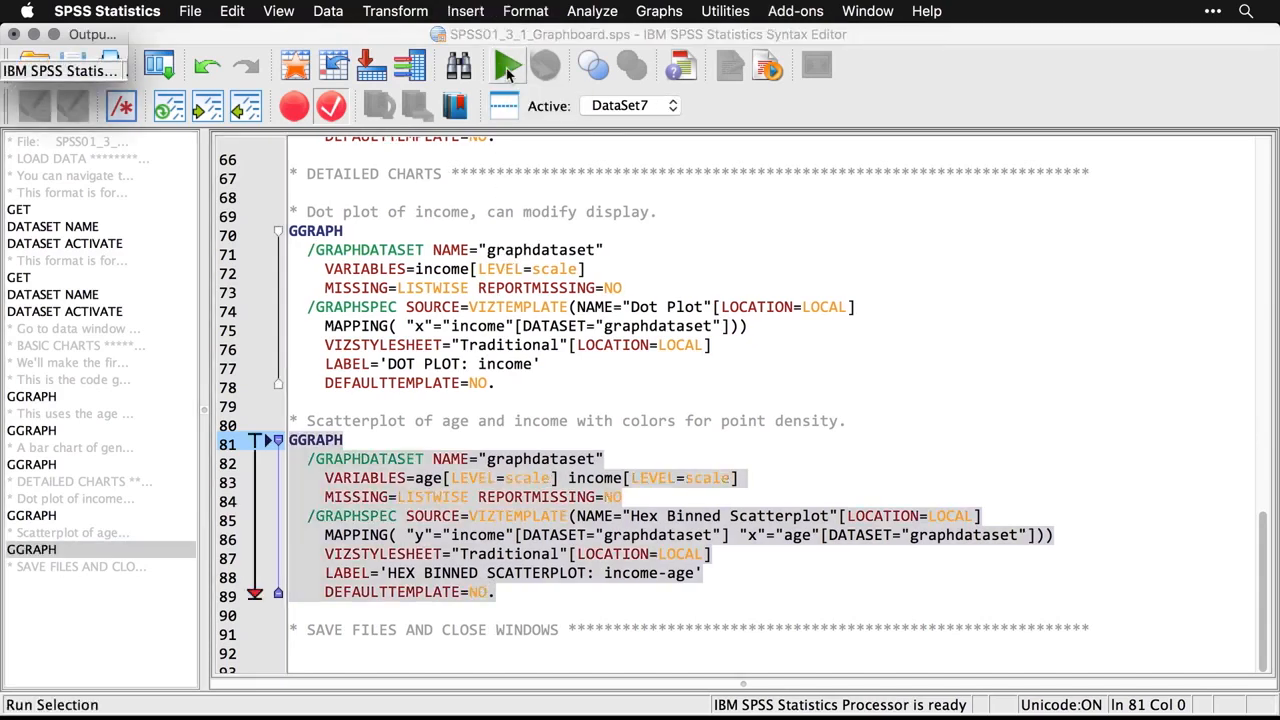
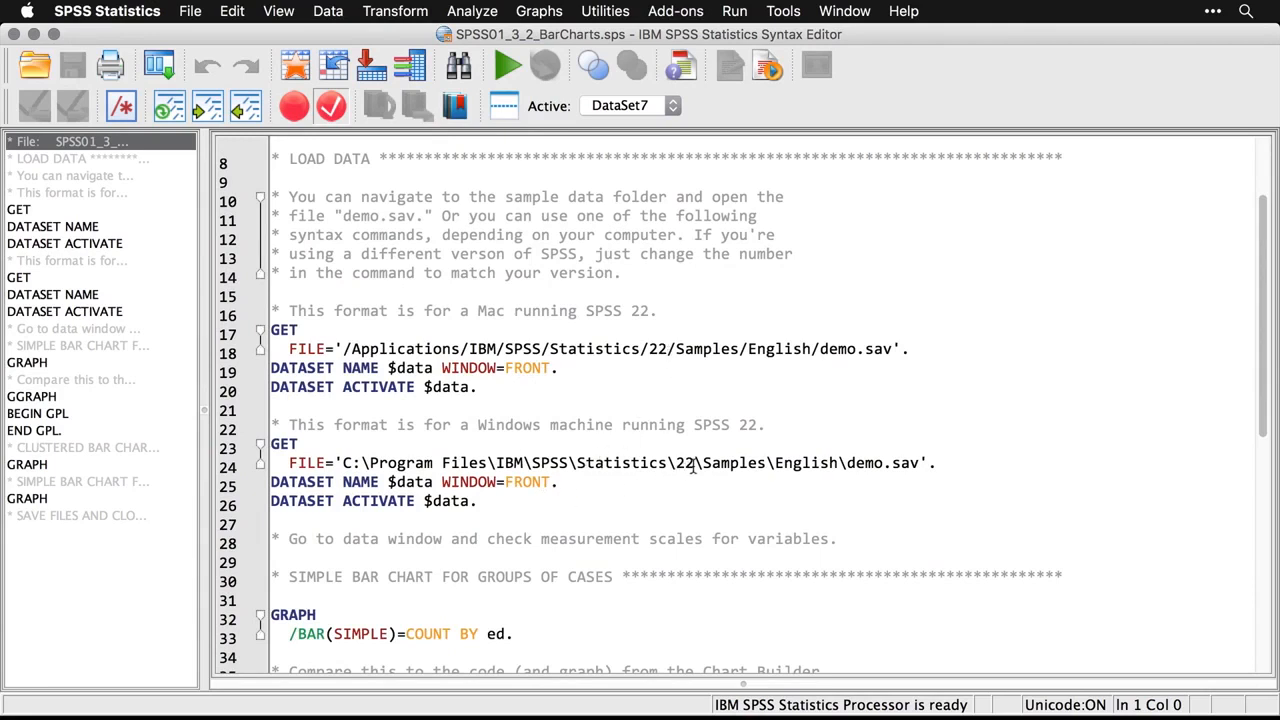
Start a simple bar chart from the legacy dialogs with data as summaries for groups of cases
scroll(692, 466, "down", 5)
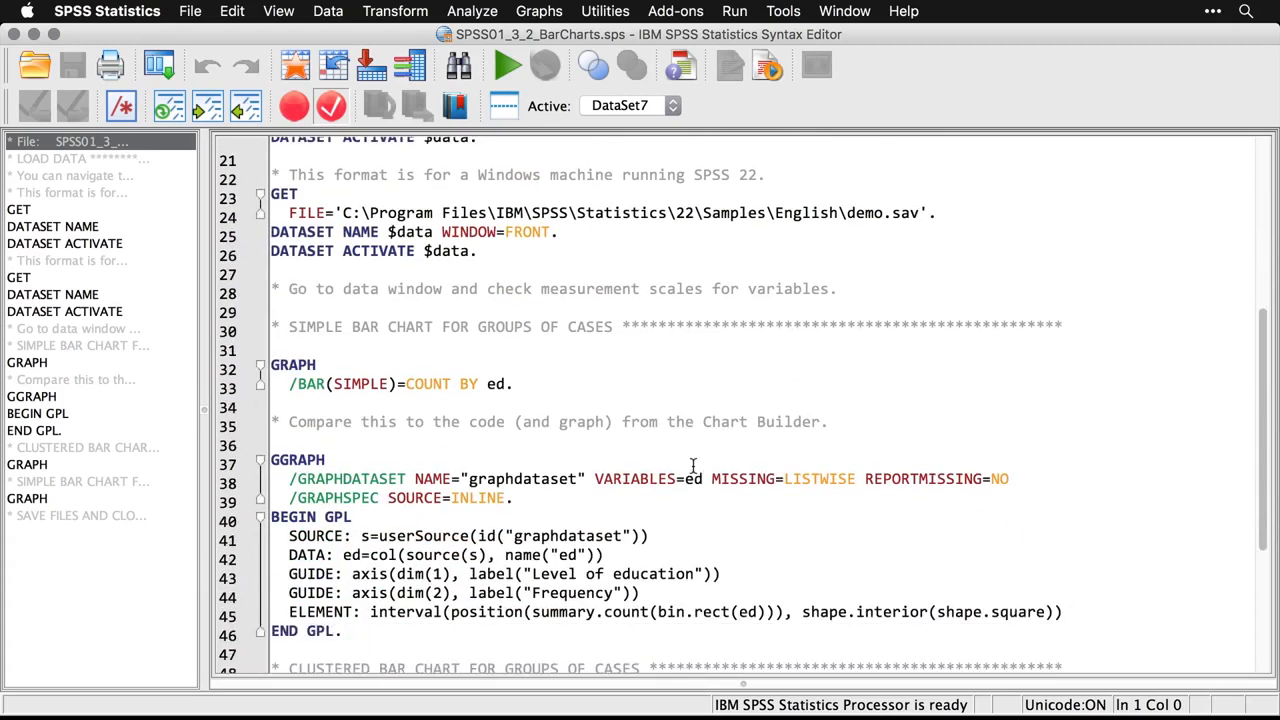
scroll(692, 466, "down", 3)
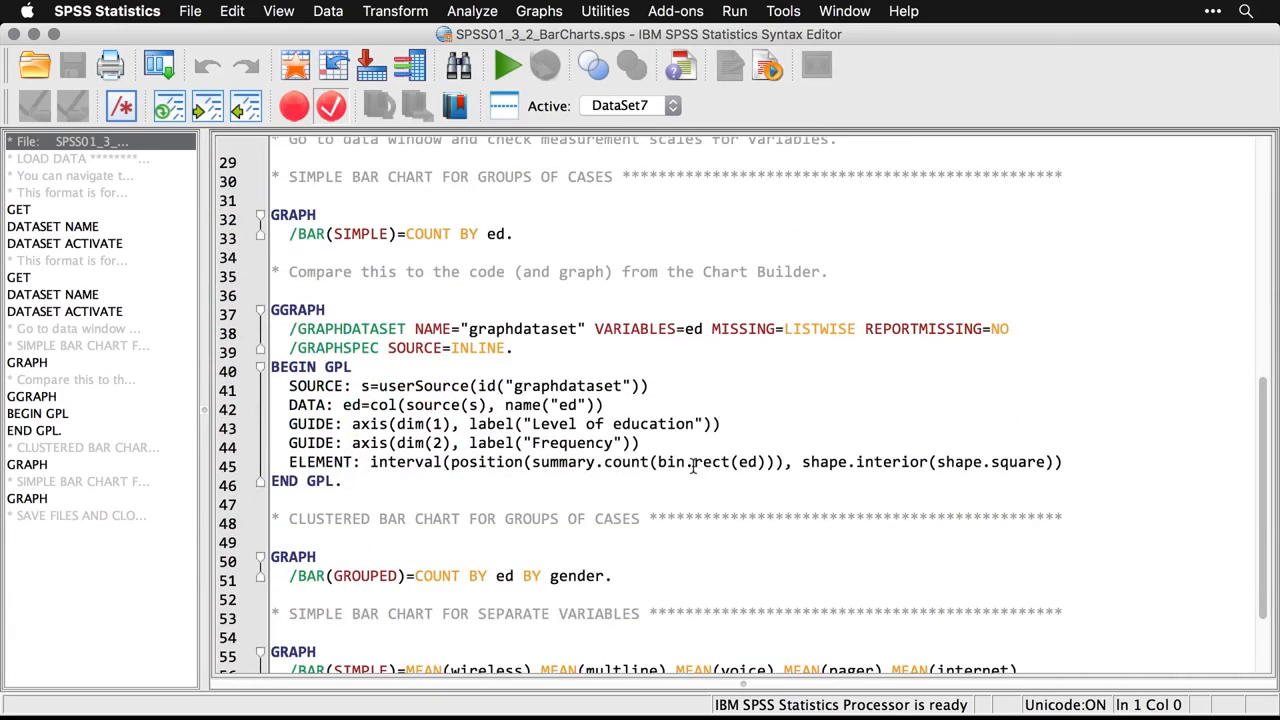
left_click(540, 10)
mouse_move(575, 92)
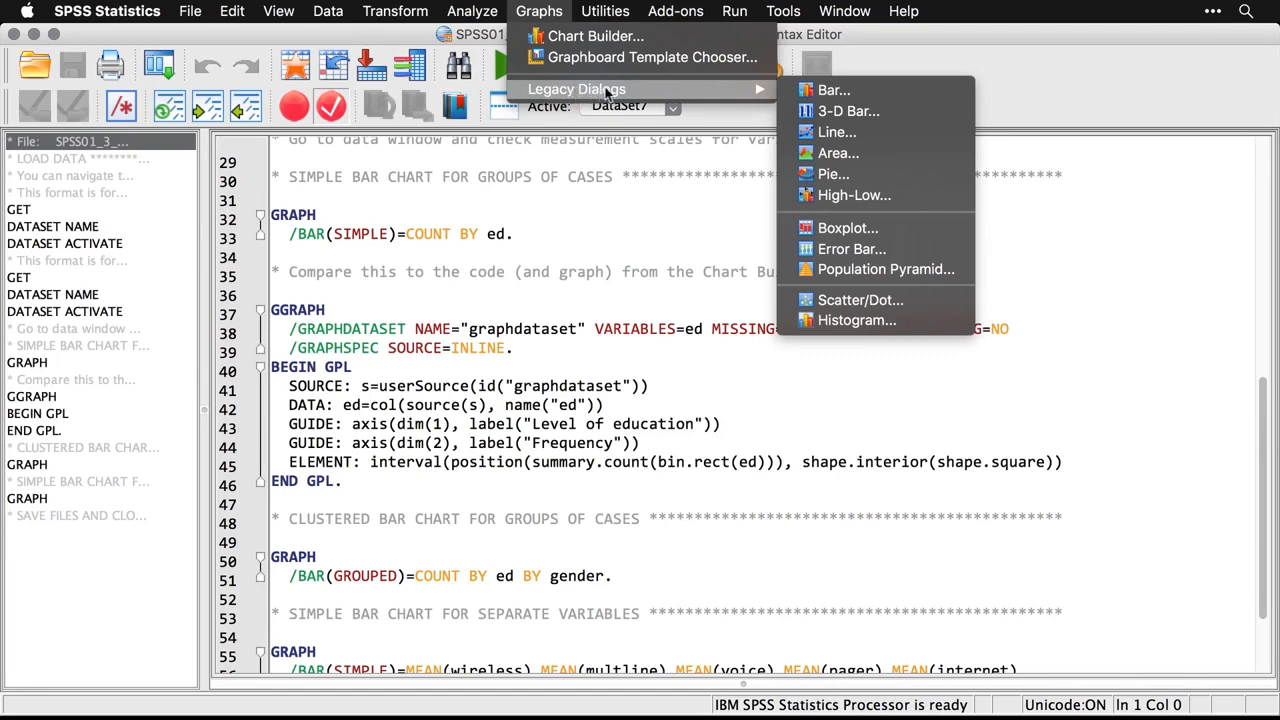
left_click(828, 92)
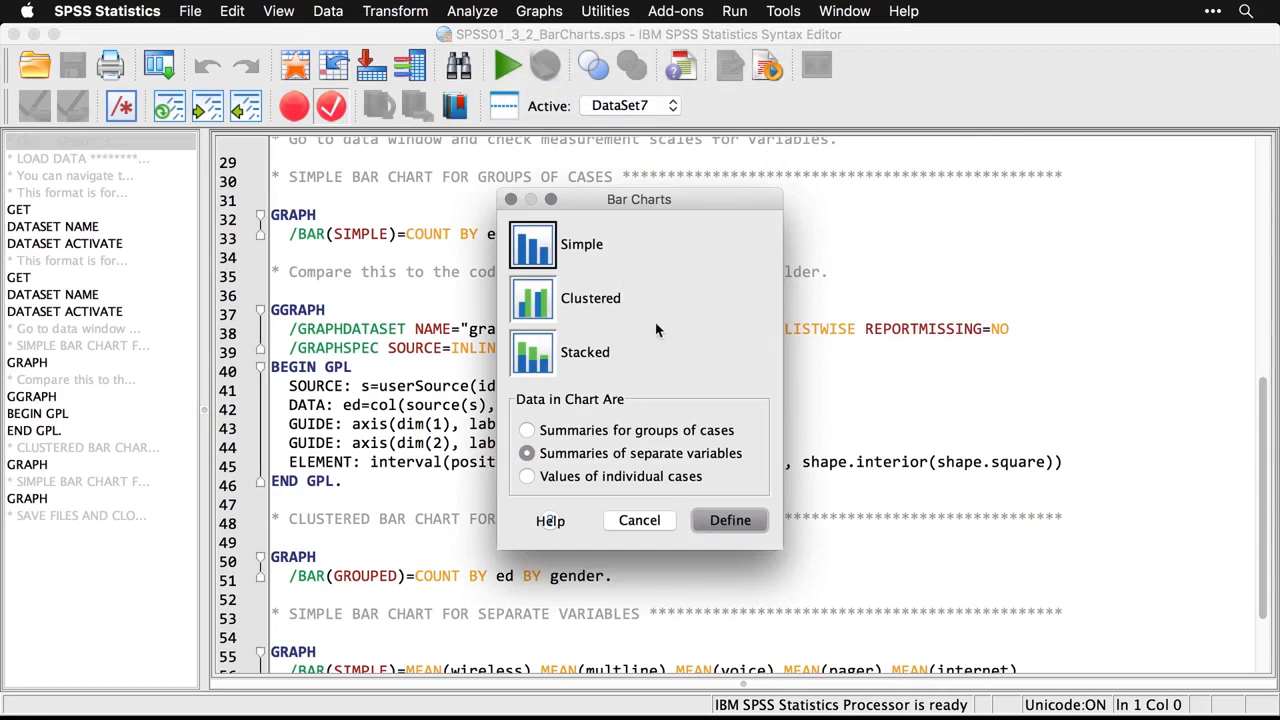
left_click(527, 431)
left_click(720, 520)
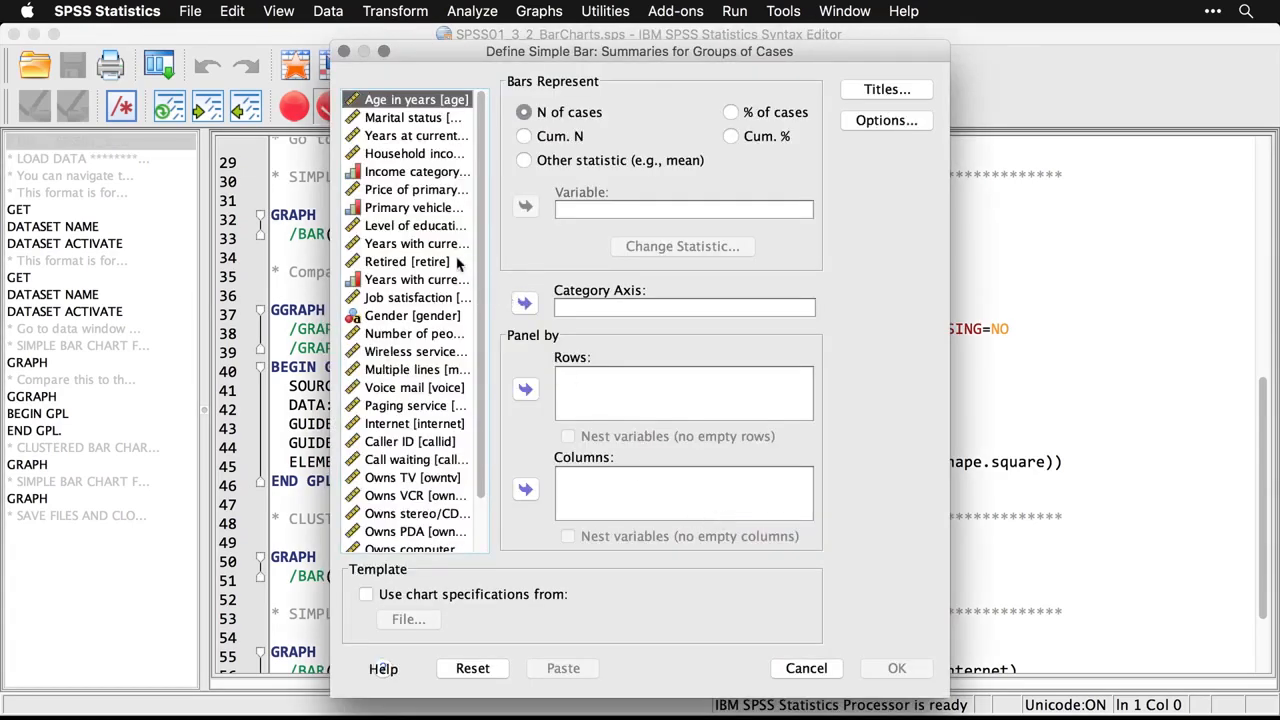
Assign Level of education as the simple bar chart's category axis, generate the chart and deselect it in the output
left_click(433, 230)
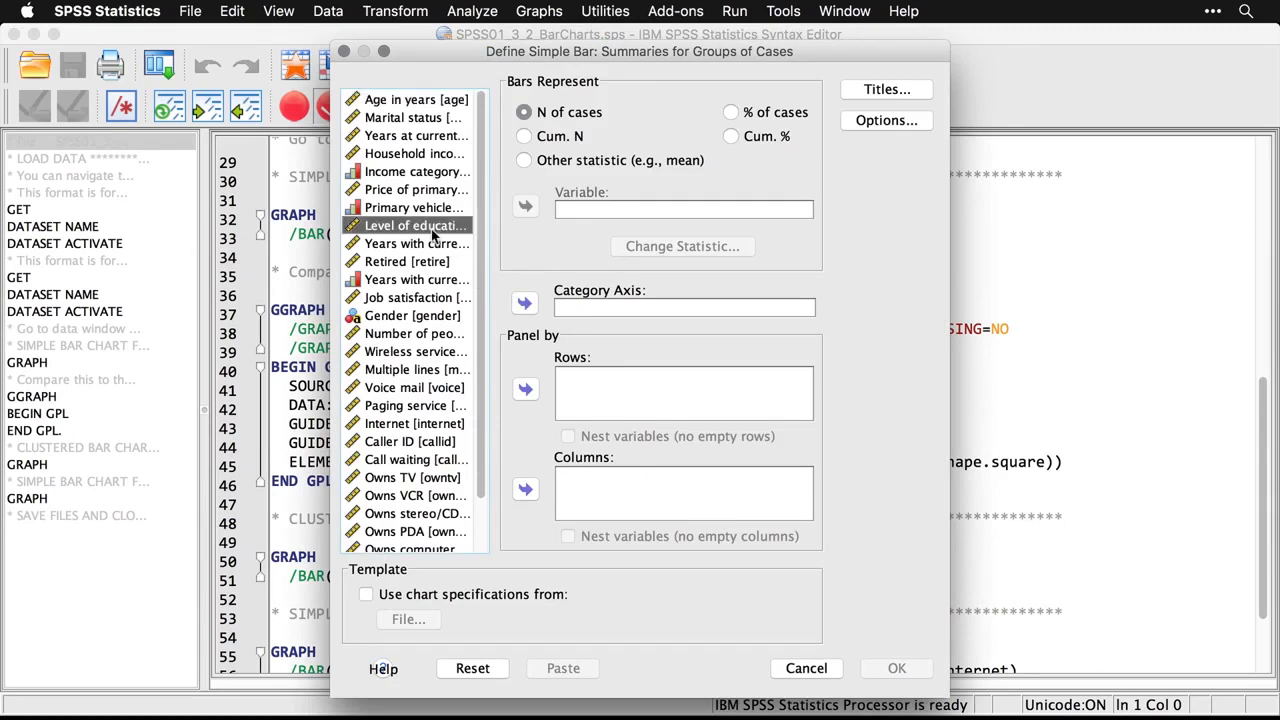
left_click(526, 306)
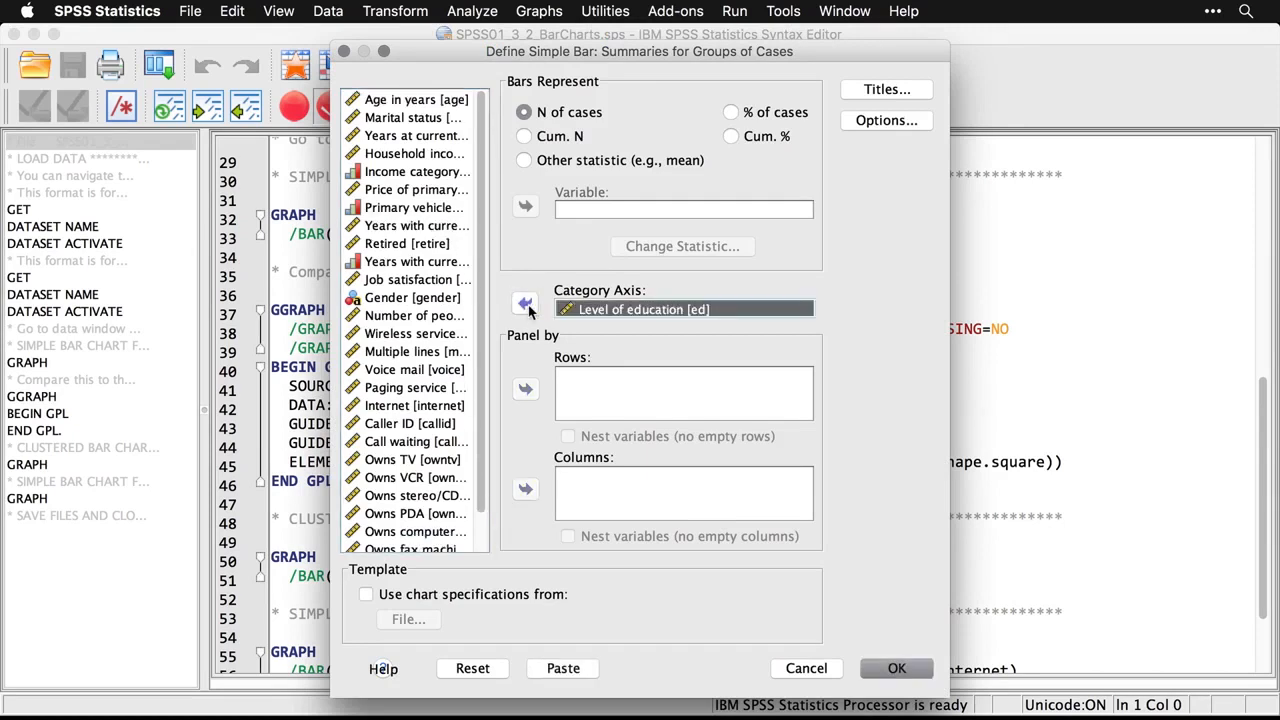
left_click(896, 674)
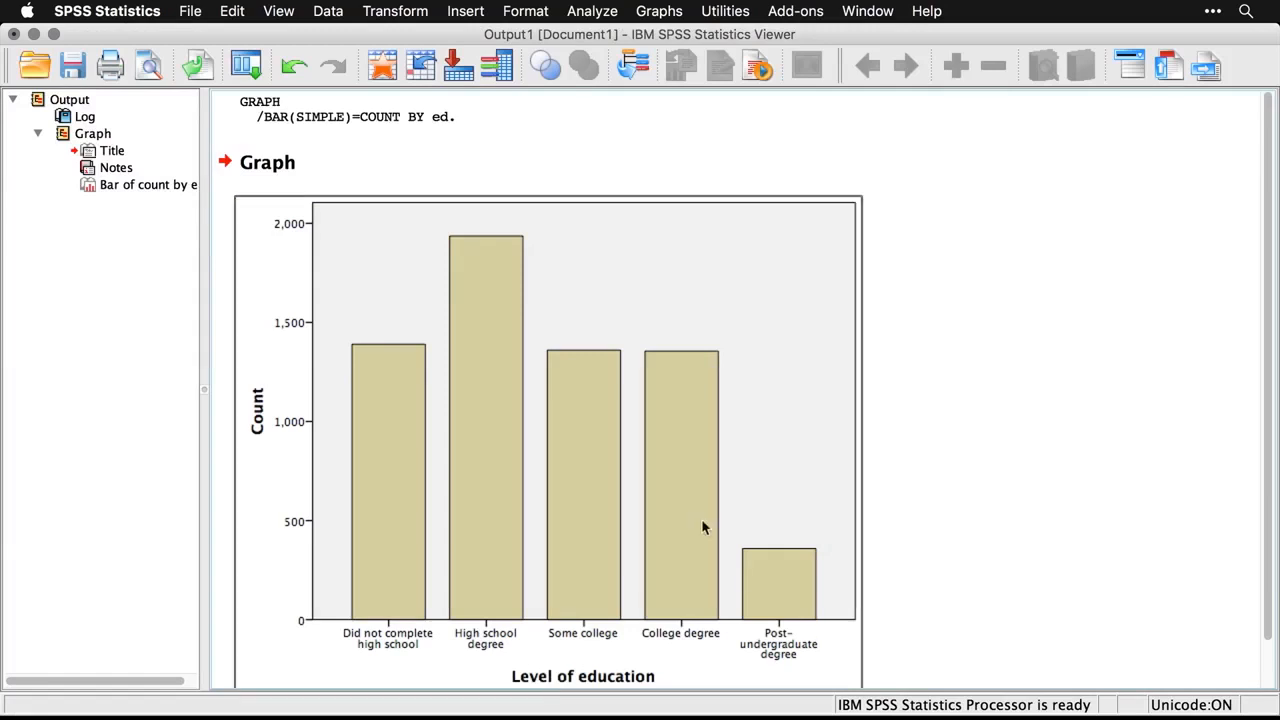
left_click(434, 117)
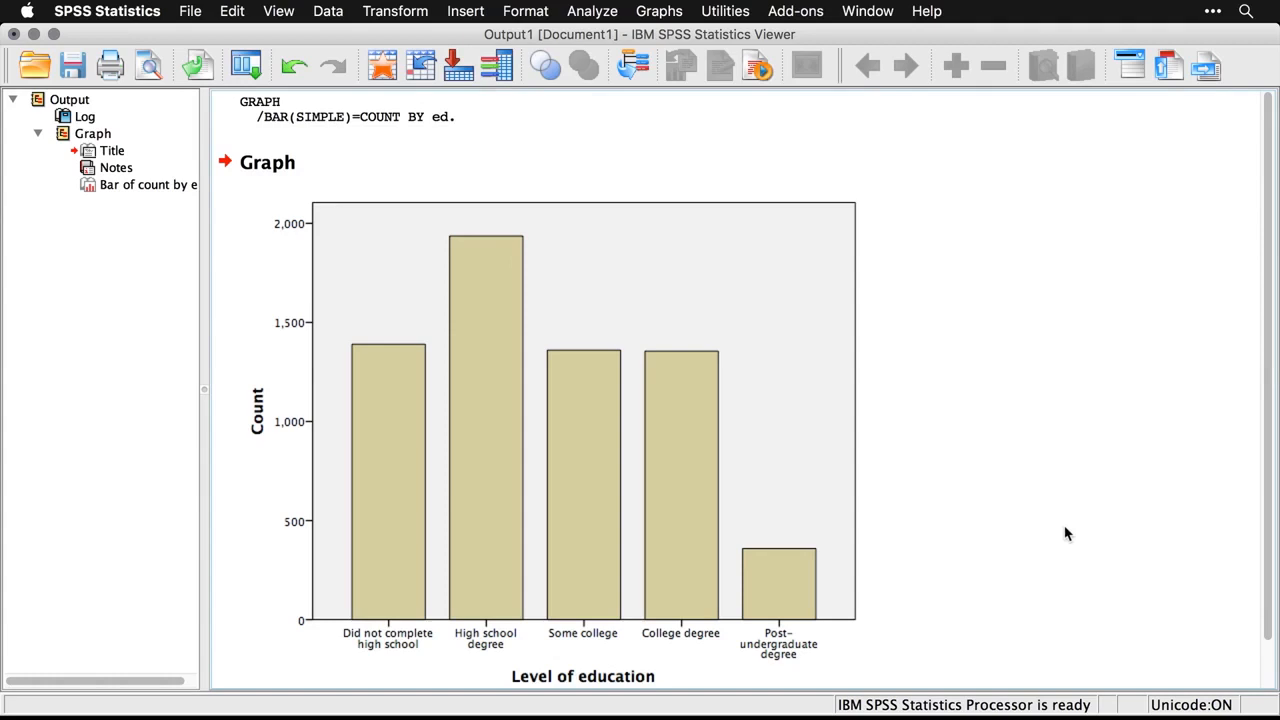
Return to the syntax file and compare the Chart Builder's GGRAPH code with the simple bar chart's GRAPH command
key("super+grave")
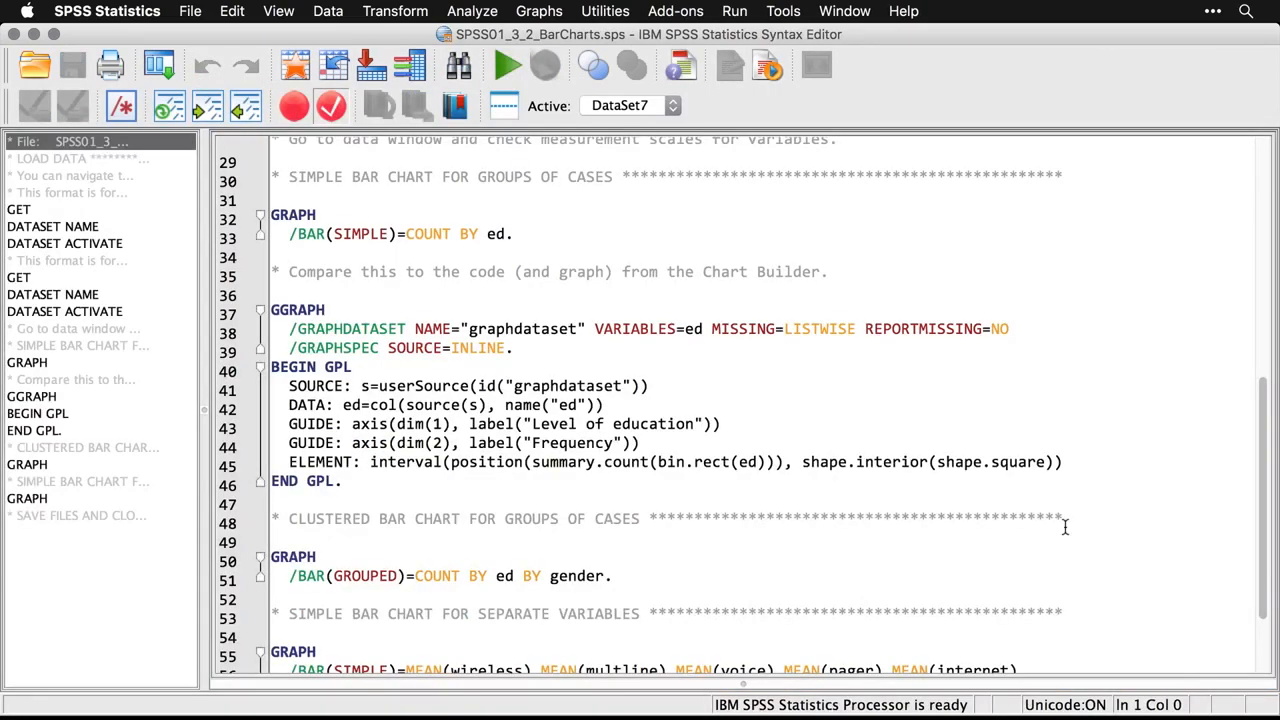
left_click_drag(349, 487, 271, 310)
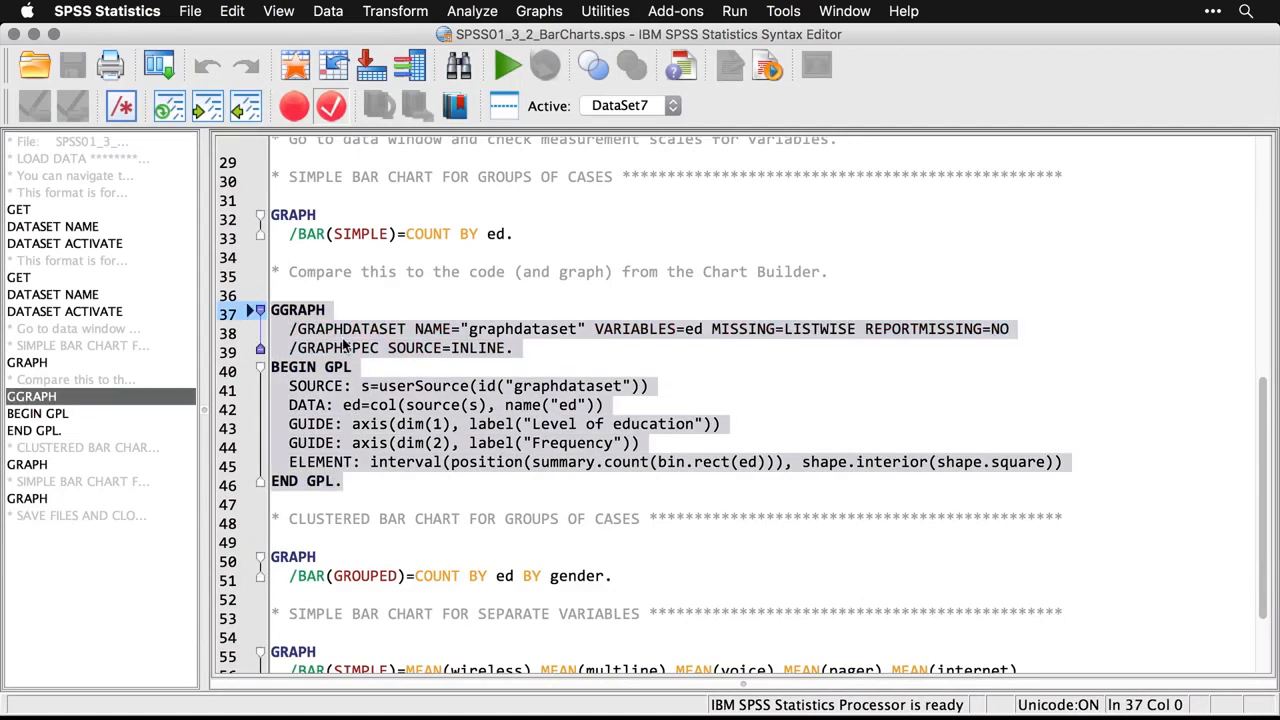
left_click(454, 234)
key("super+r")
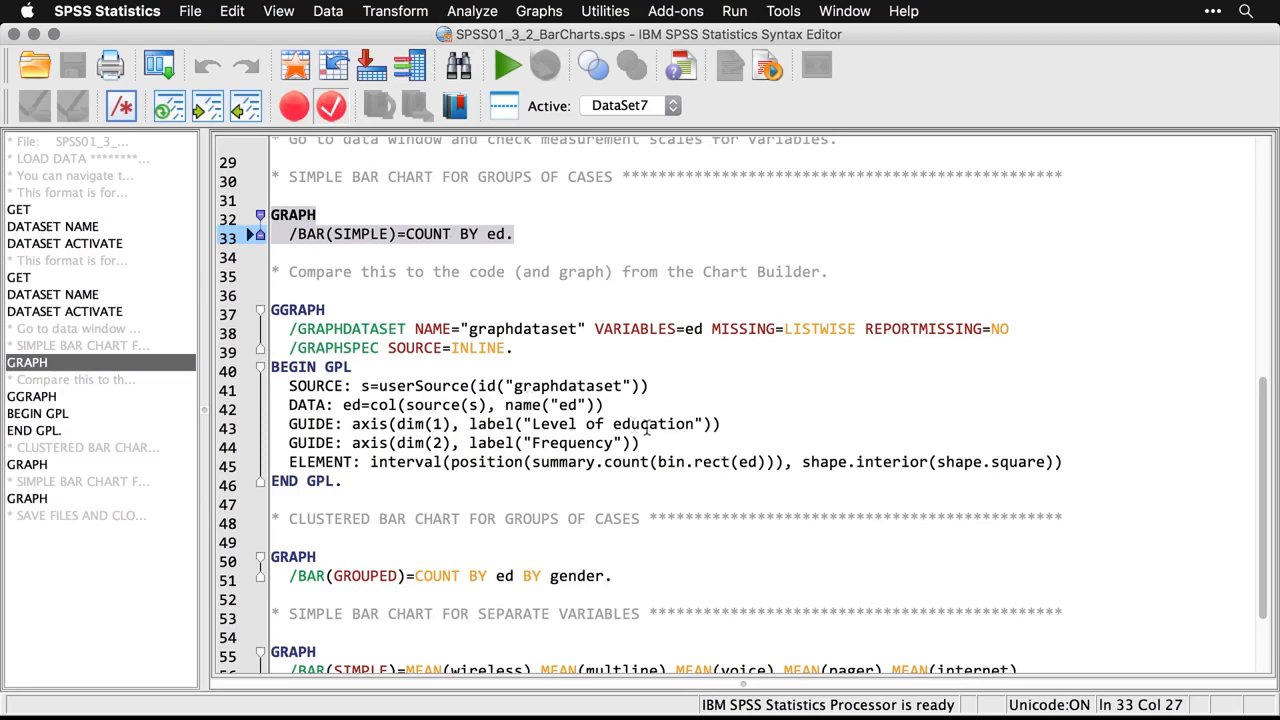
left_click(709, 437)
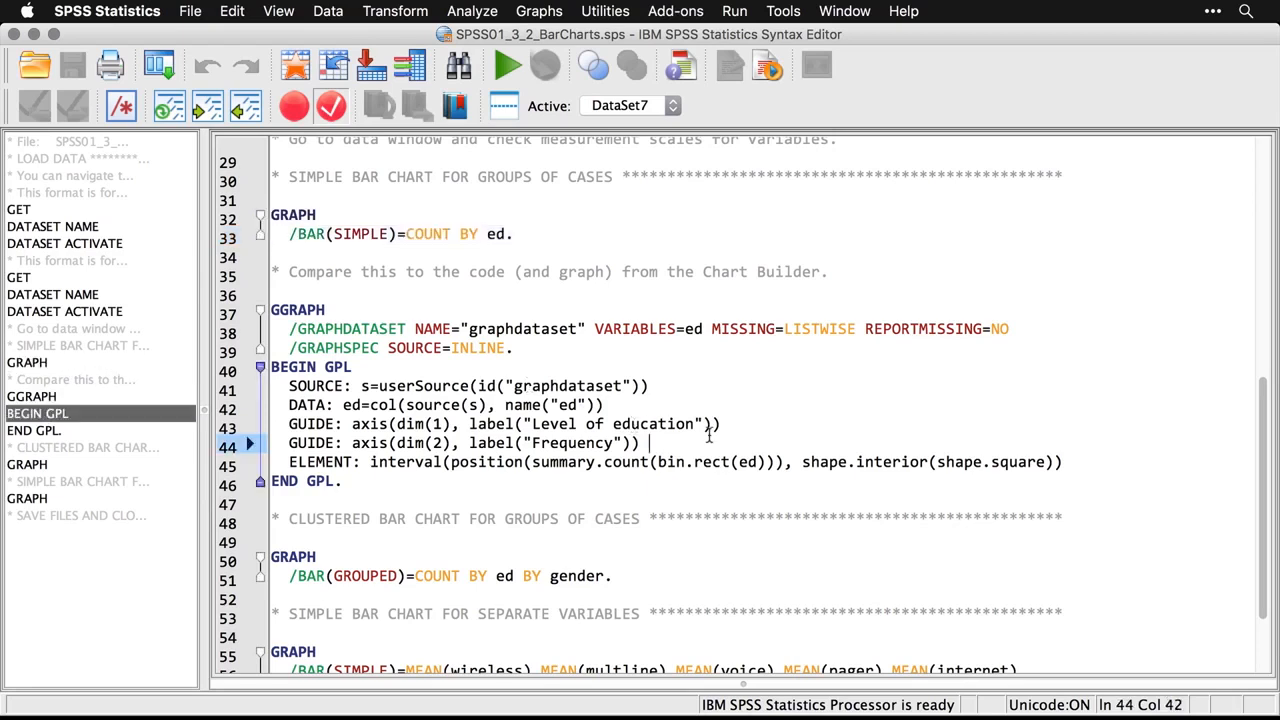
Start a clustered bar chart from the legacy dialogs with data as summaries for groups of cases
left_click(550, 12)
mouse_move(575, 89)
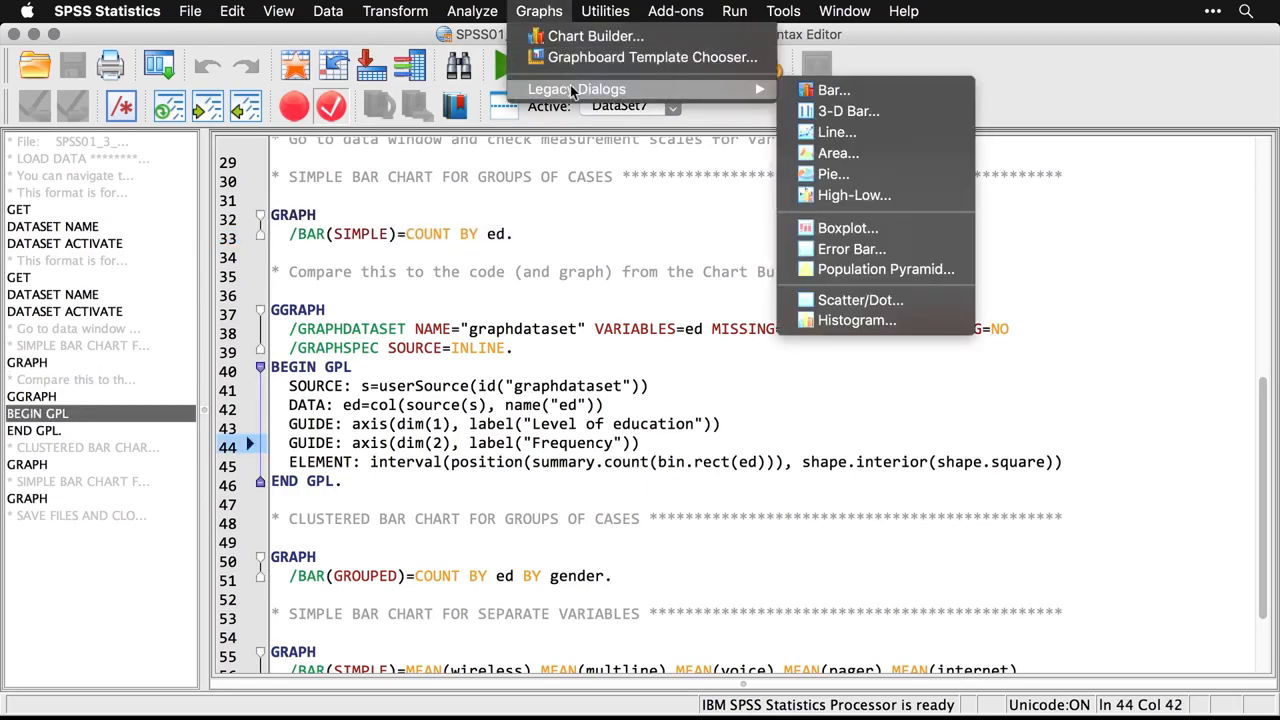
left_click(809, 89)
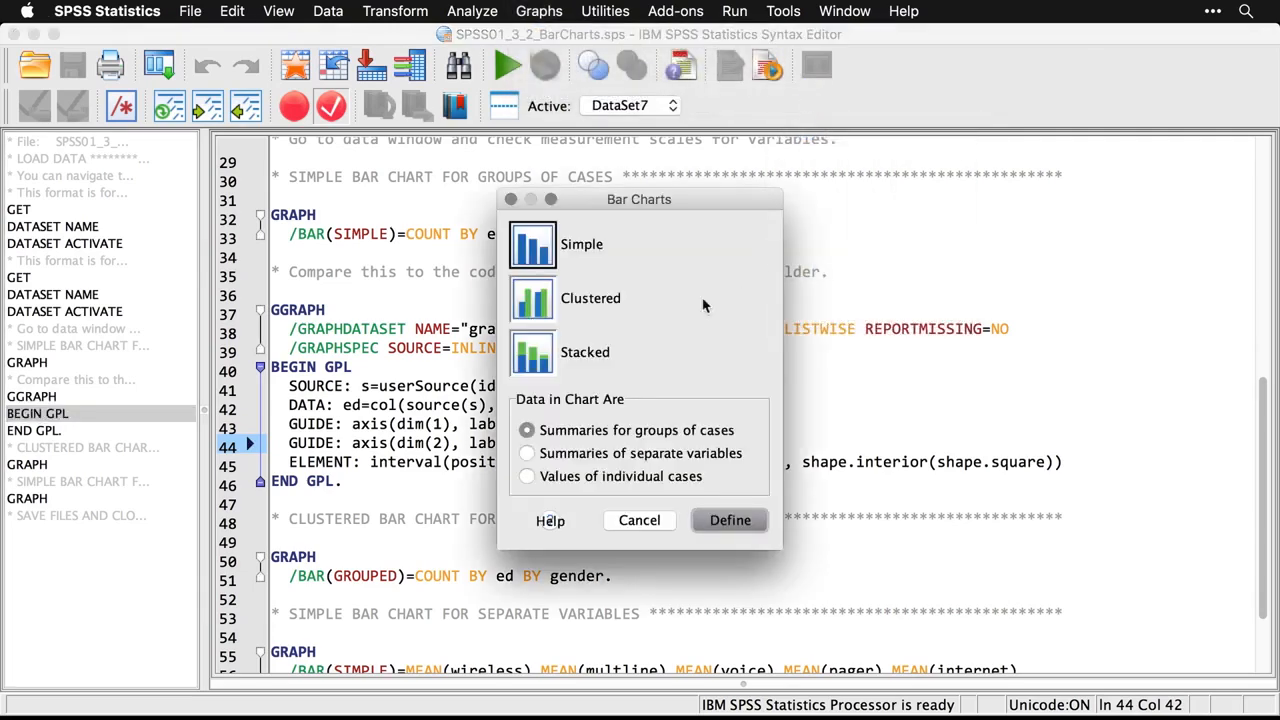
left_click(535, 310)
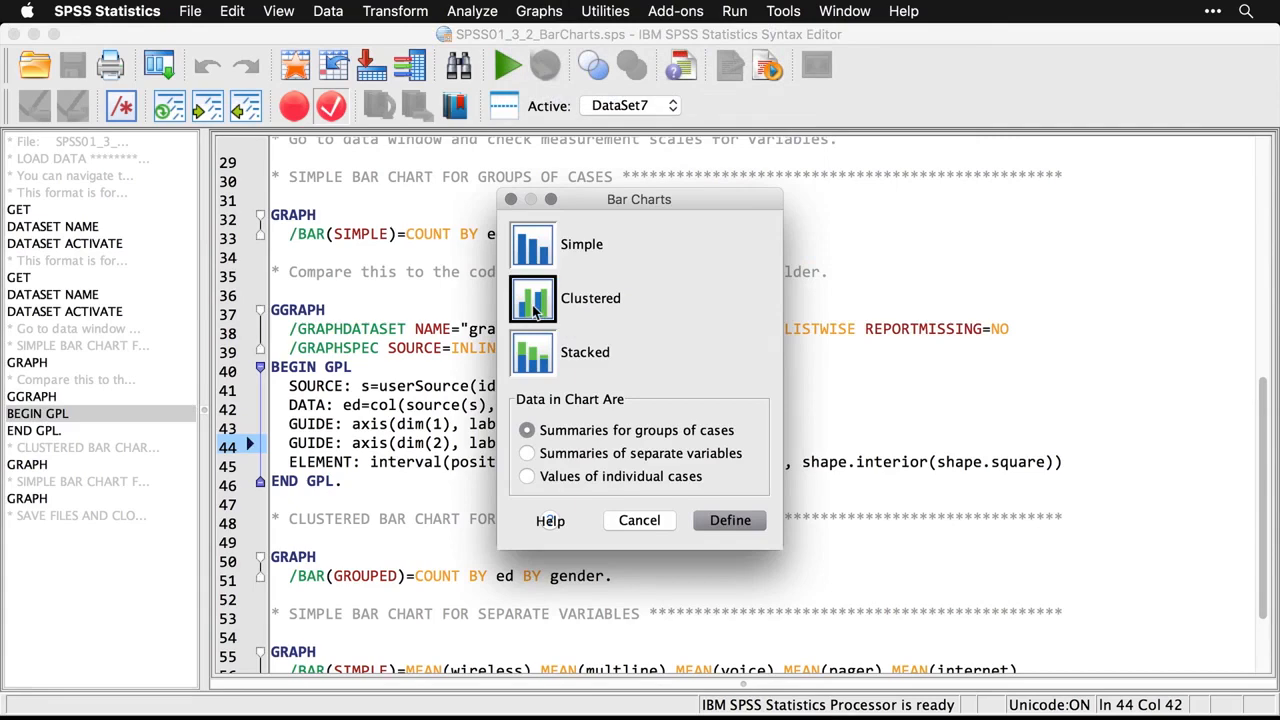
left_click(731, 521)
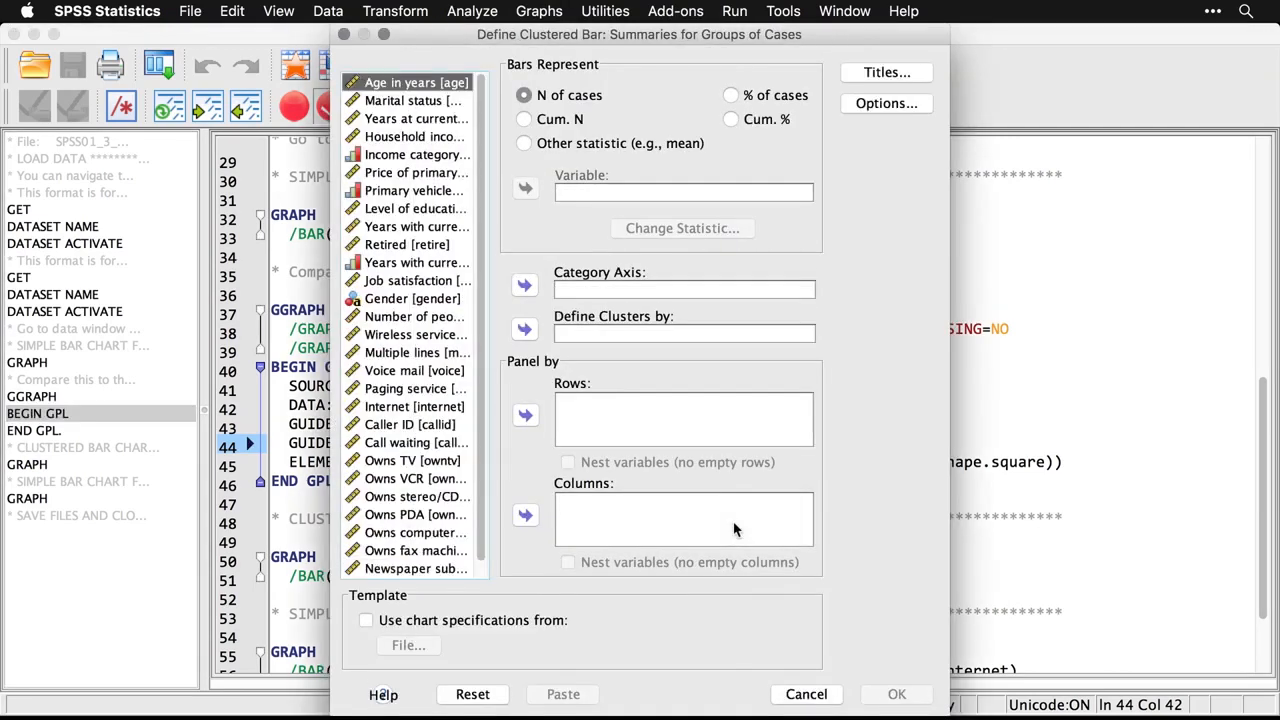
Assign Level of education as the category axis, define clusters by Gender, and generate and view the clustered bar chart
left_click(421, 212)
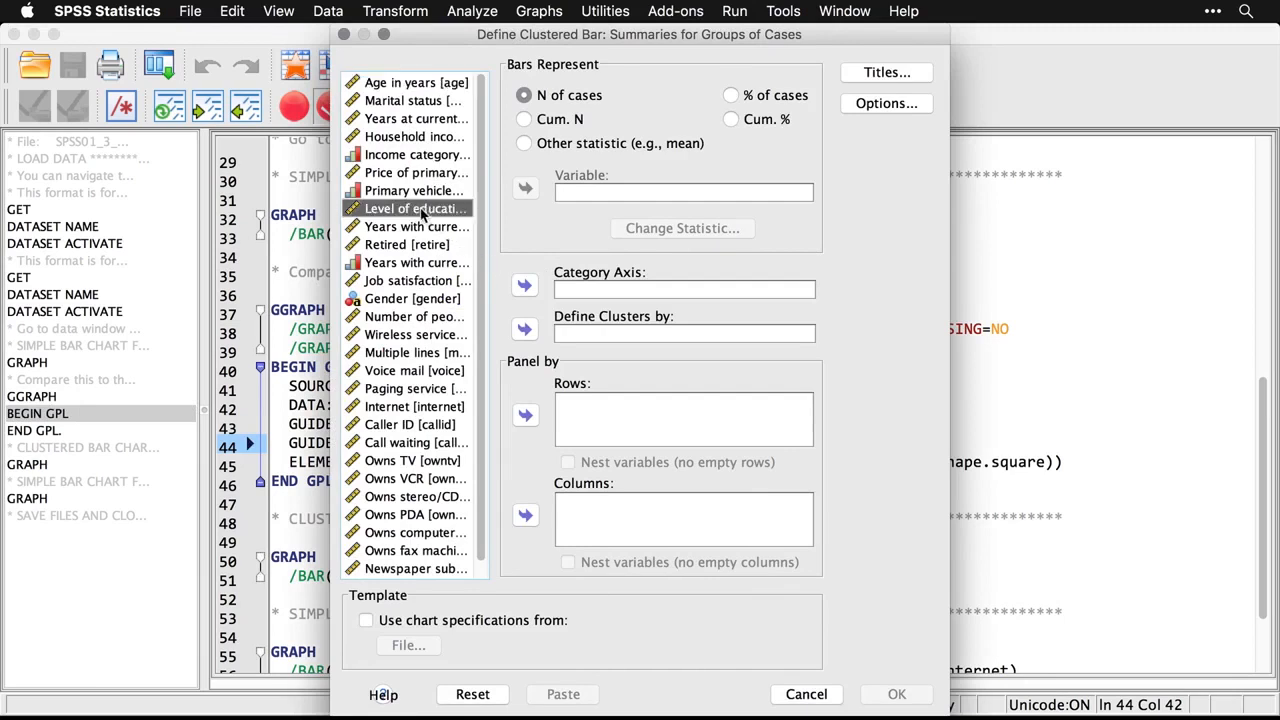
left_click(524, 288)
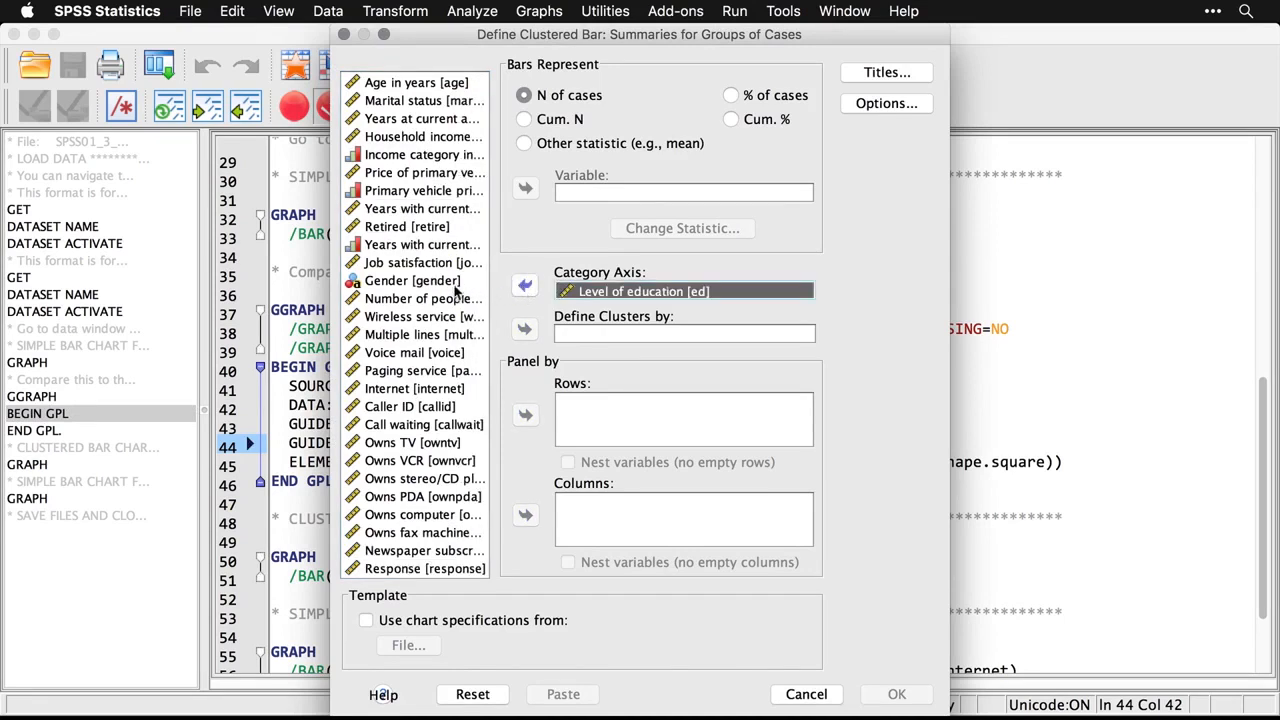
left_click(422, 282)
left_click(525, 331)
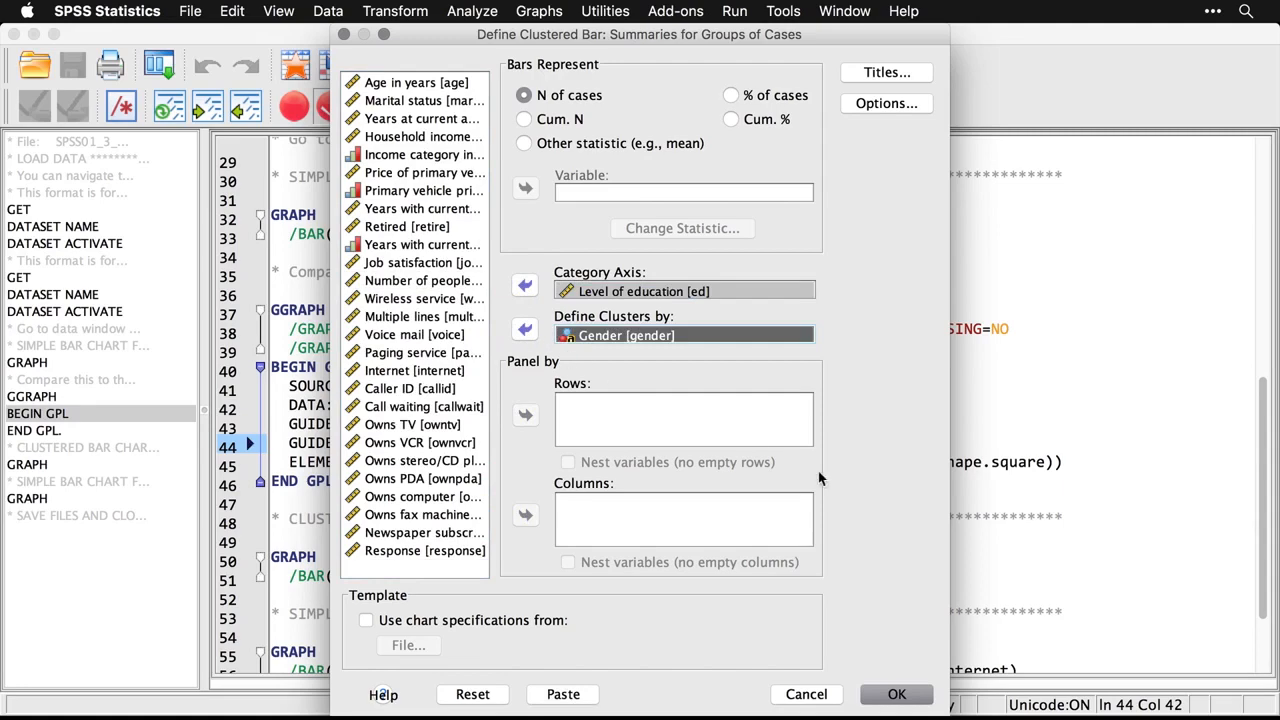
left_click(896, 697)
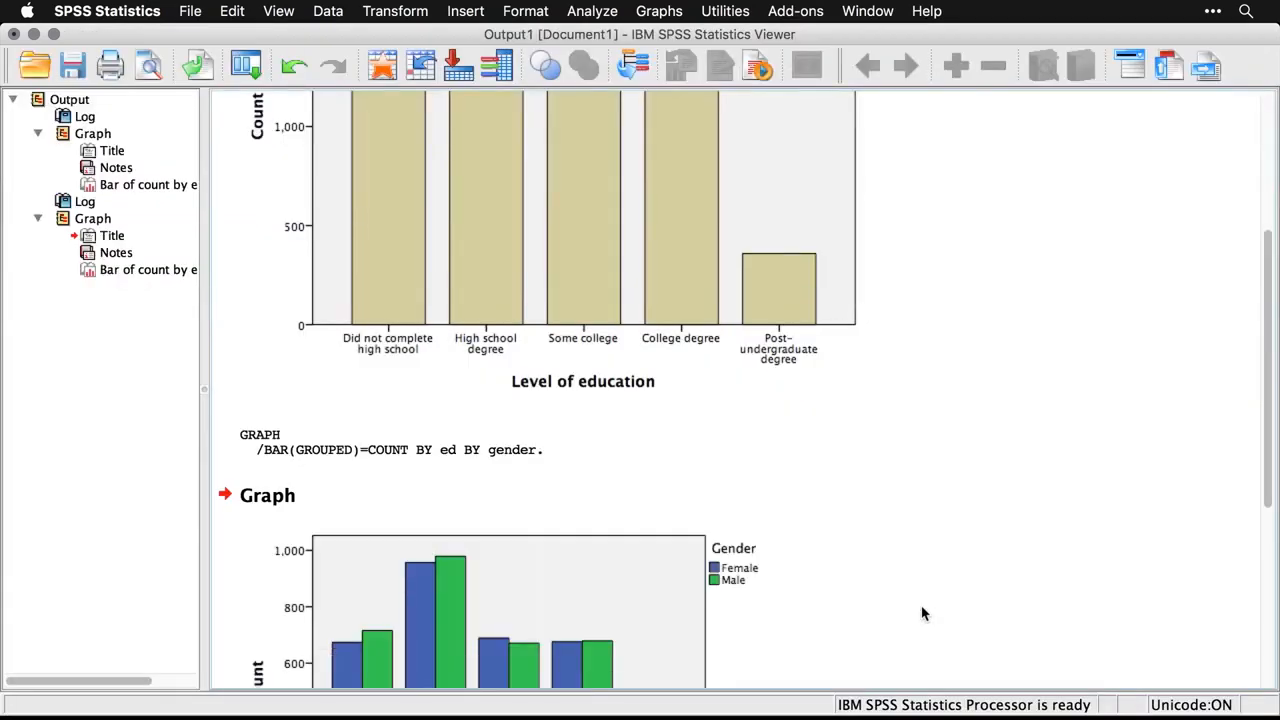
scroll(923, 614, "down", 8)
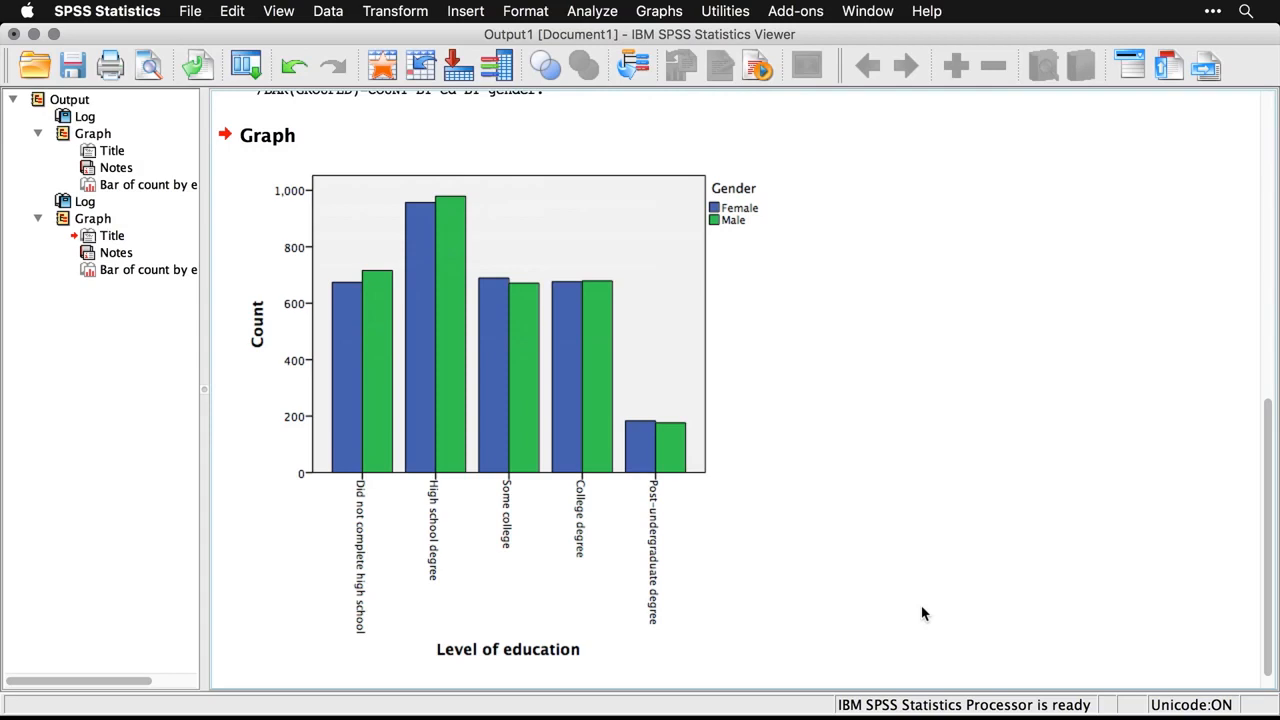
Review the clustered bar chart's logged GRAPH command, then return to the syntax file's clustered and separate-variables bar chart sections
scroll(922, 613, "up", 3)
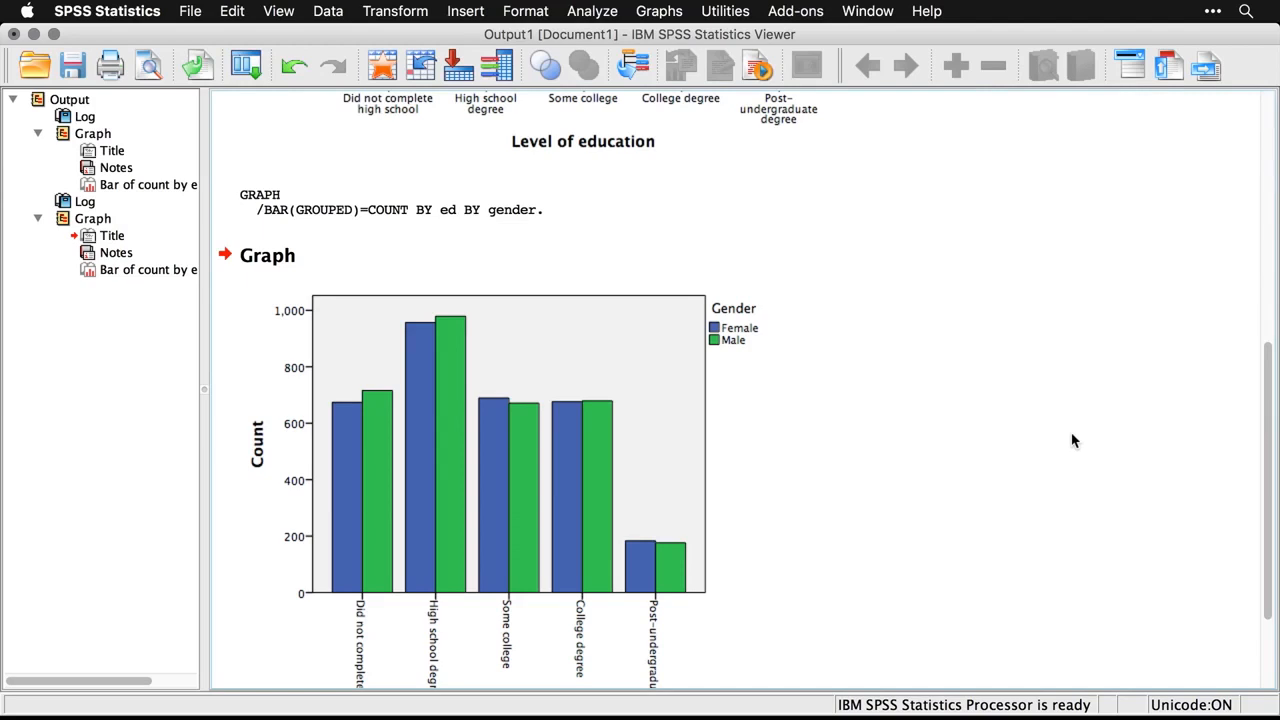
key("super+grave")
scroll(1072, 434, "down", 2)
scroll(1072, 434, "down", 2)
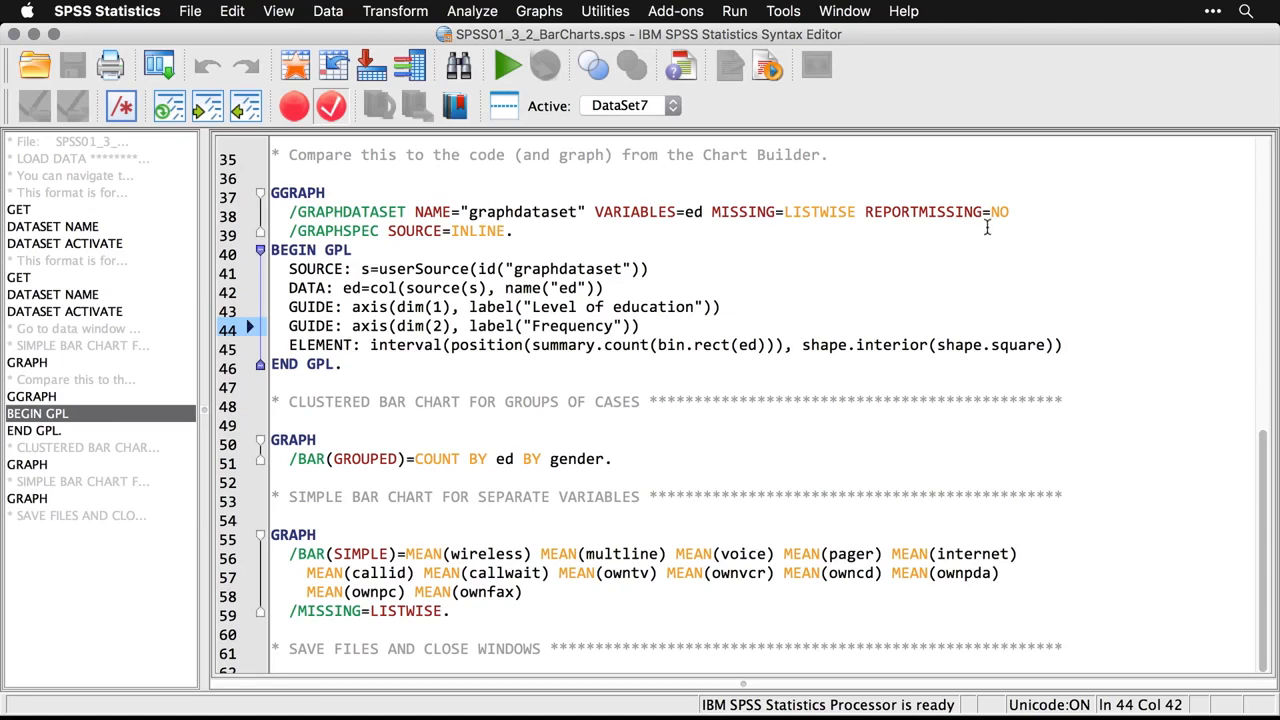
Start a simple bar chart from the legacy dialogs with data as summaries of separate variables
left_click(537, 12)
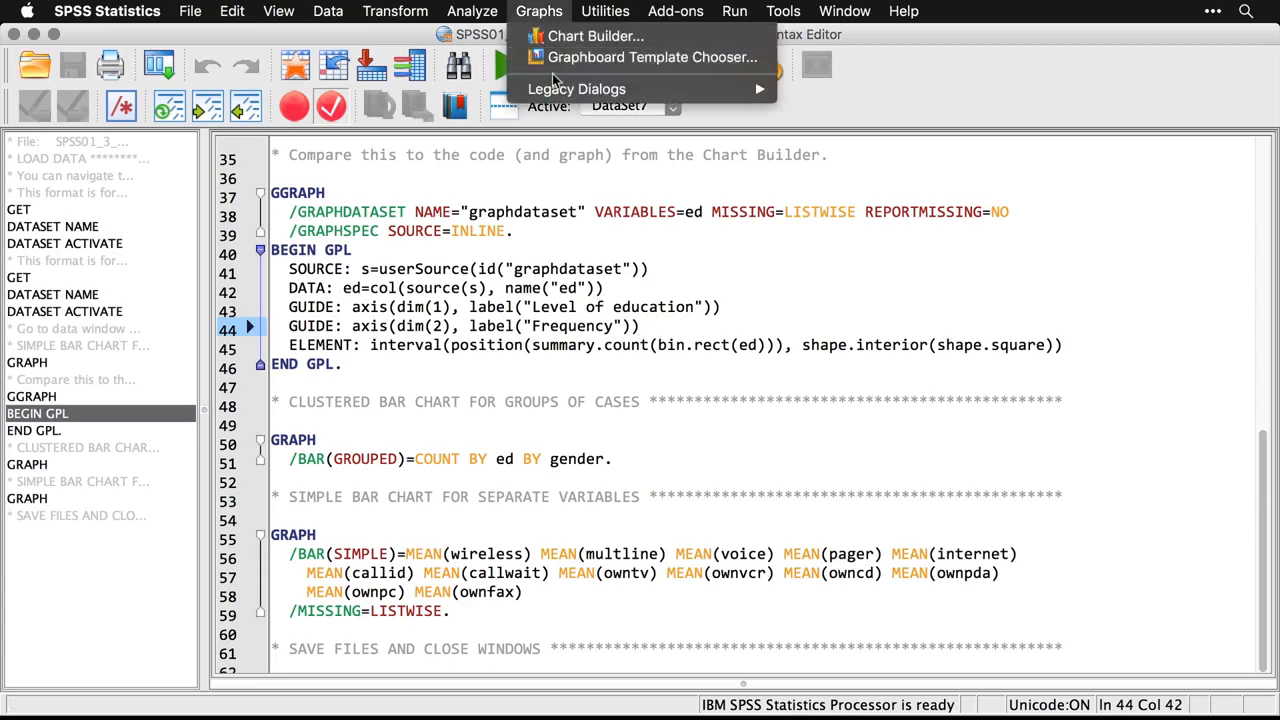
mouse_move(562, 90)
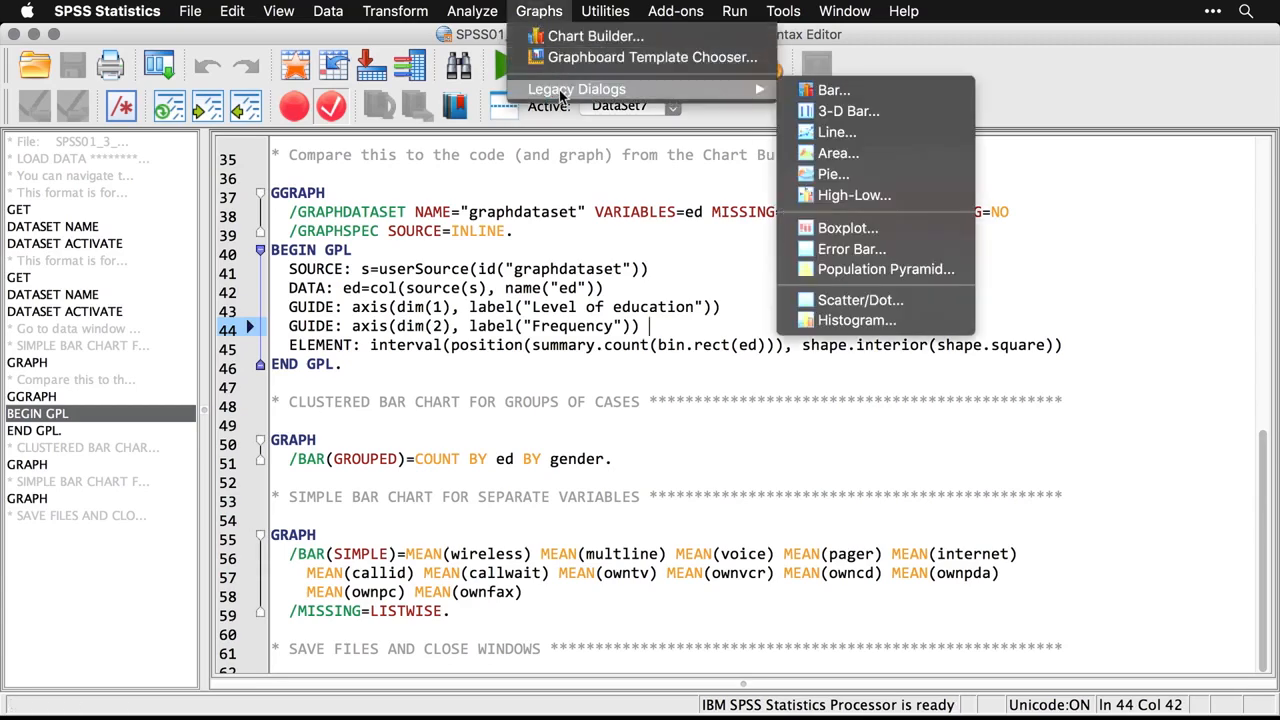
left_click(827, 89)
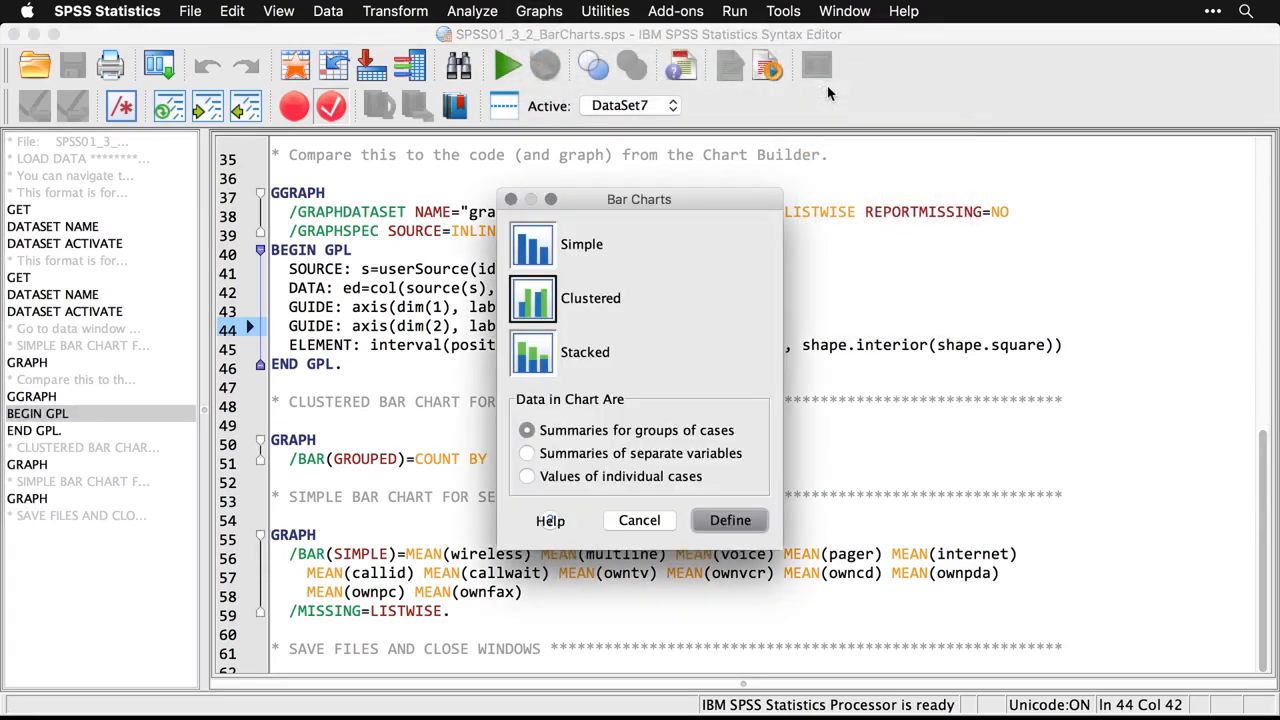
left_click(547, 246)
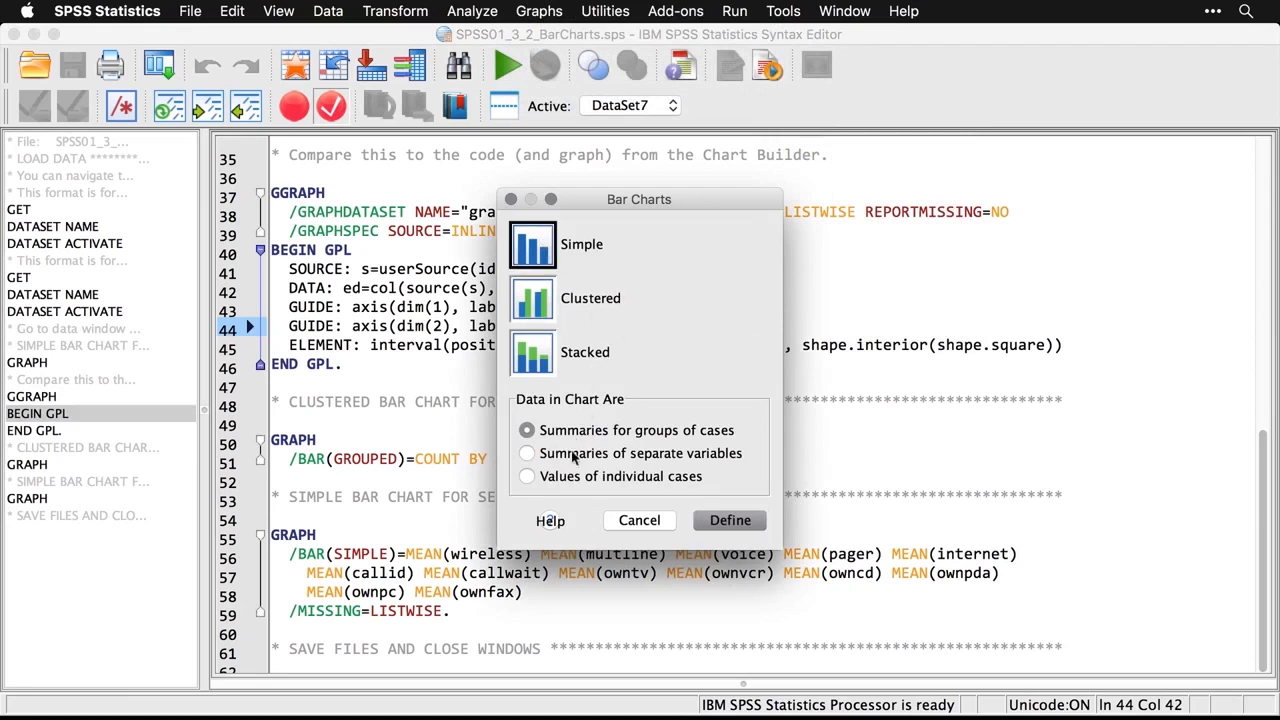
left_click(530, 456)
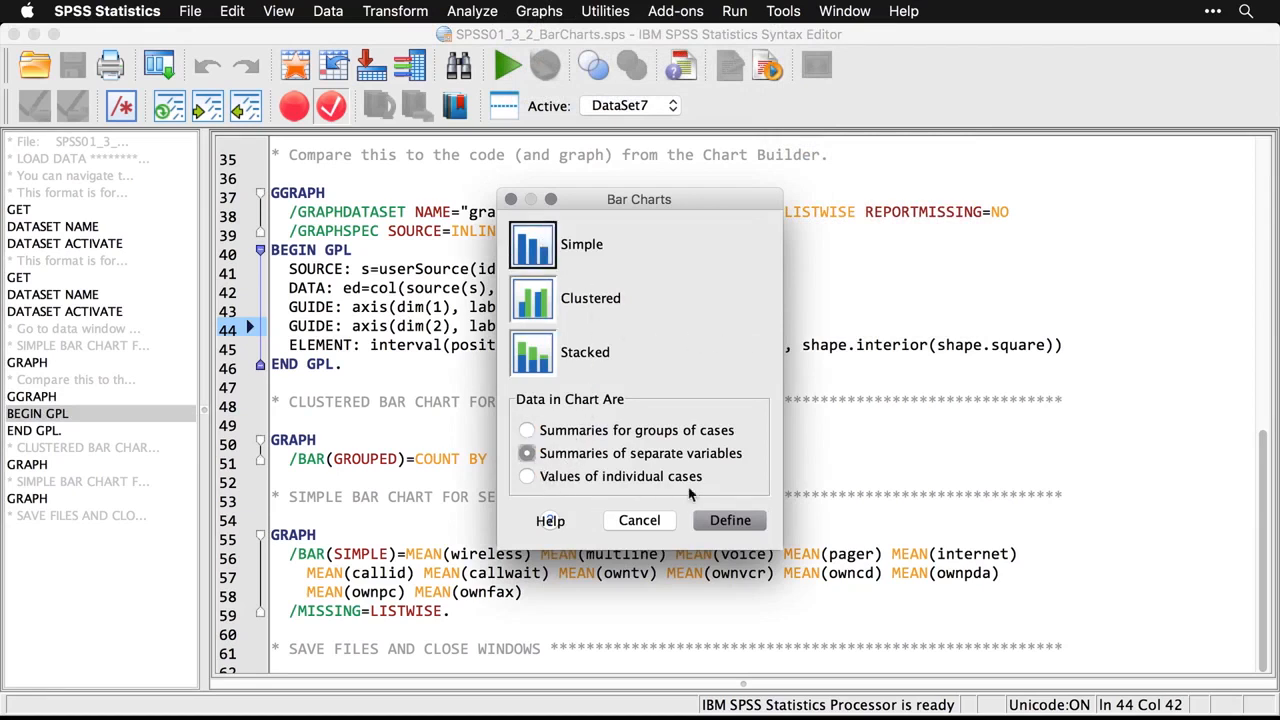
left_click(731, 521)
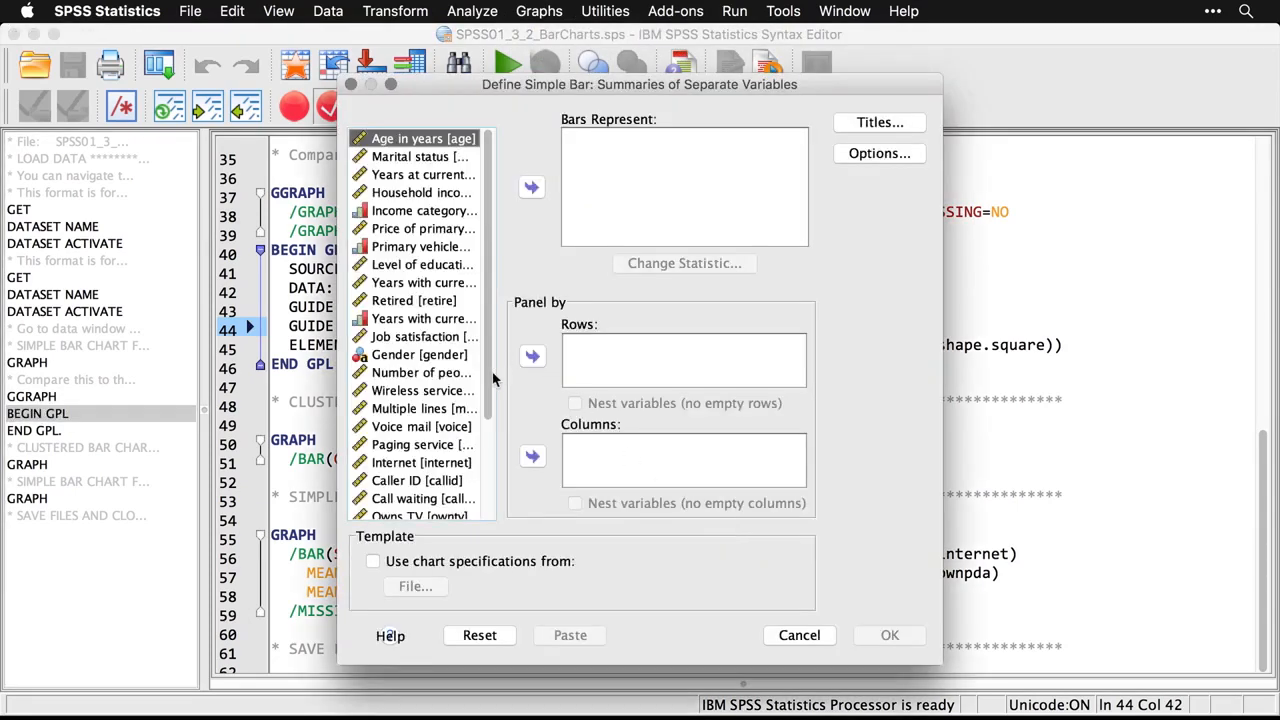
Set the bars to represent the means of all variables from Wireless service through Owns fax machine, and generate the chart
left_click_drag(489, 388, 490, 512)
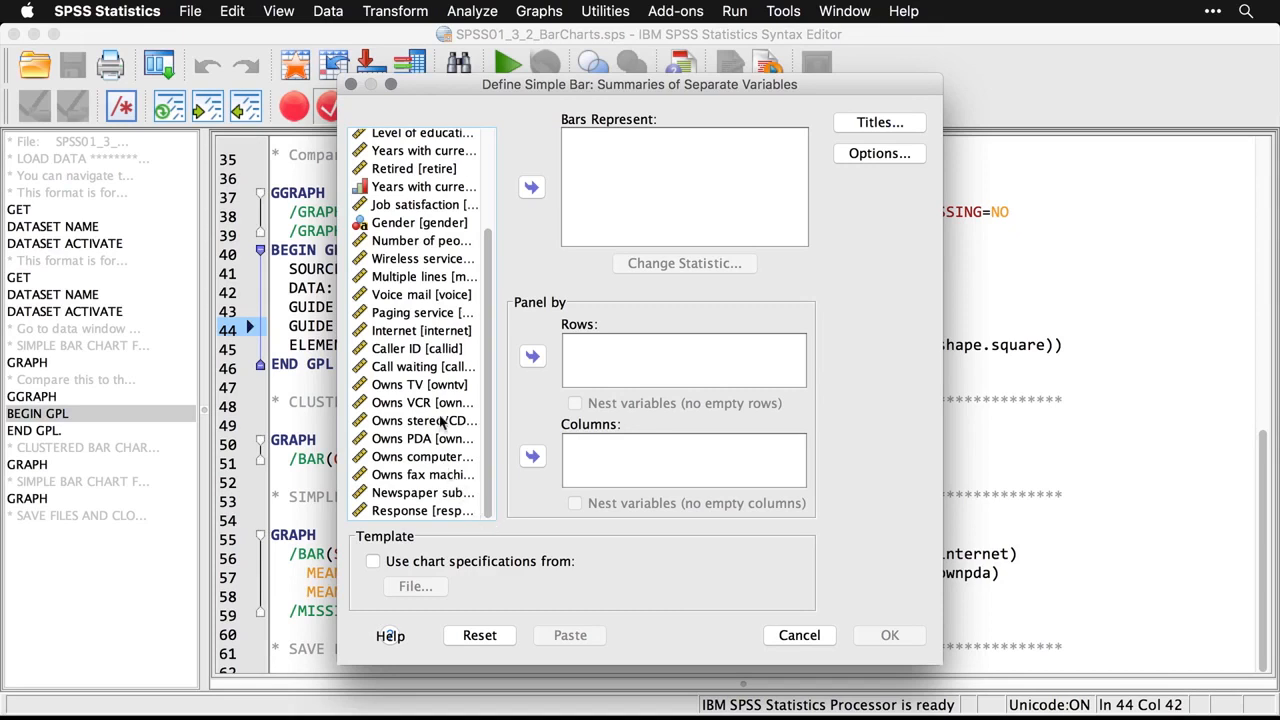
left_click(408, 262)
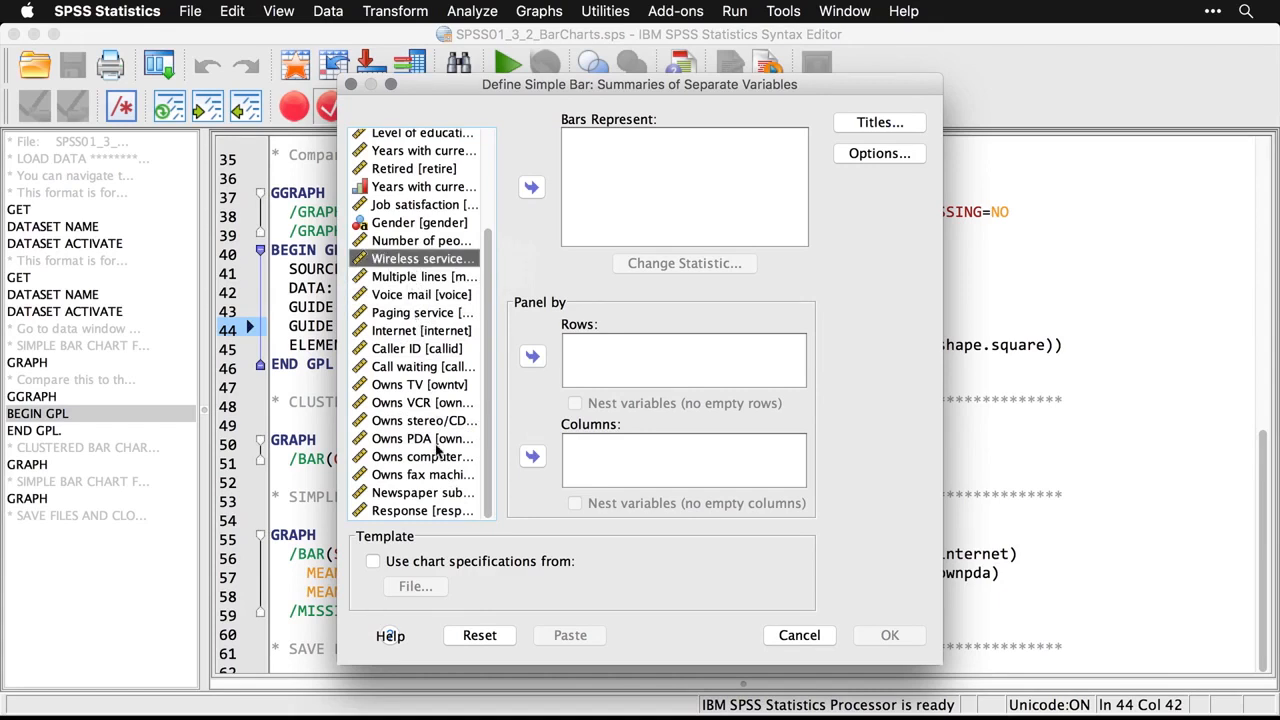
left_click(419, 478, "shift")
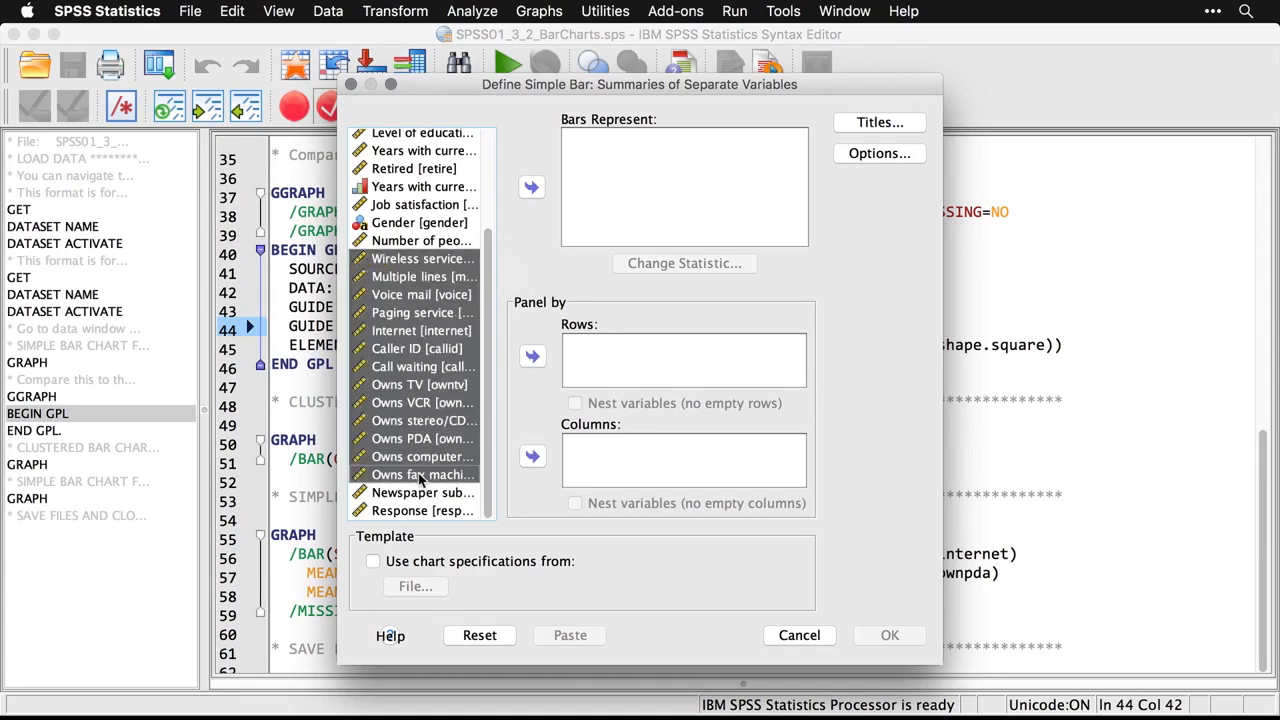
left_click(531, 189)
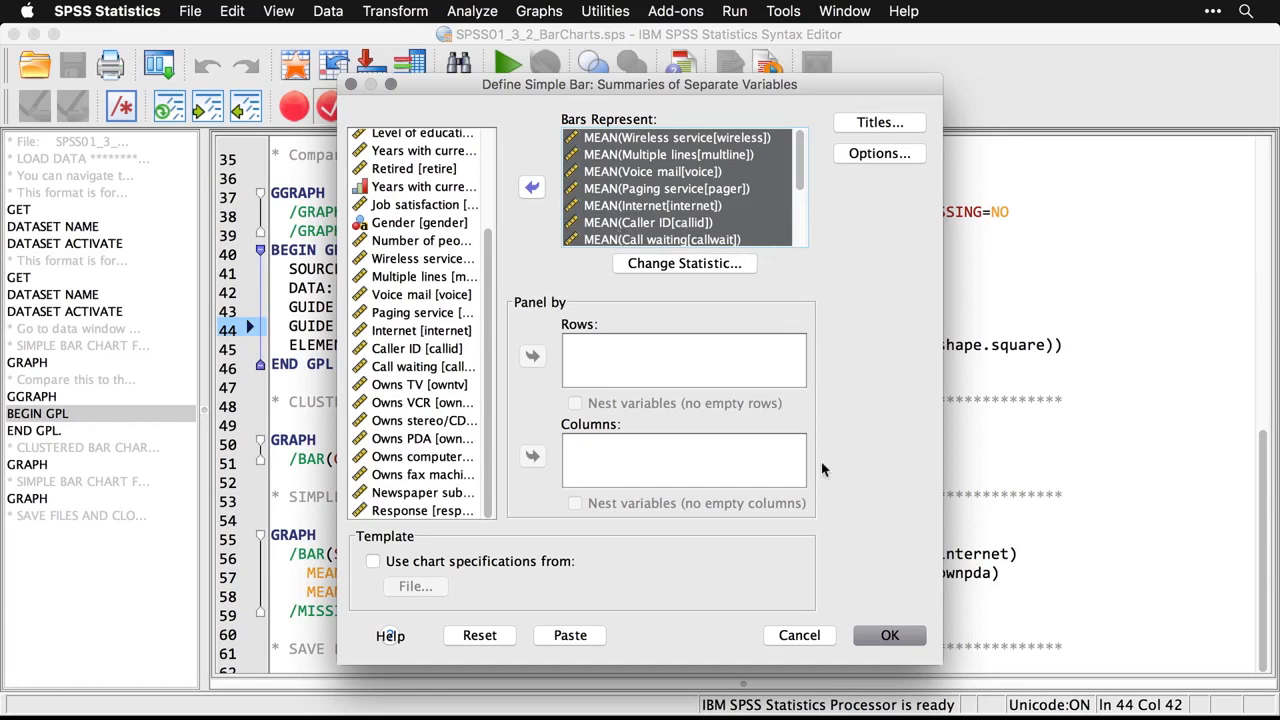
left_click(902, 635)
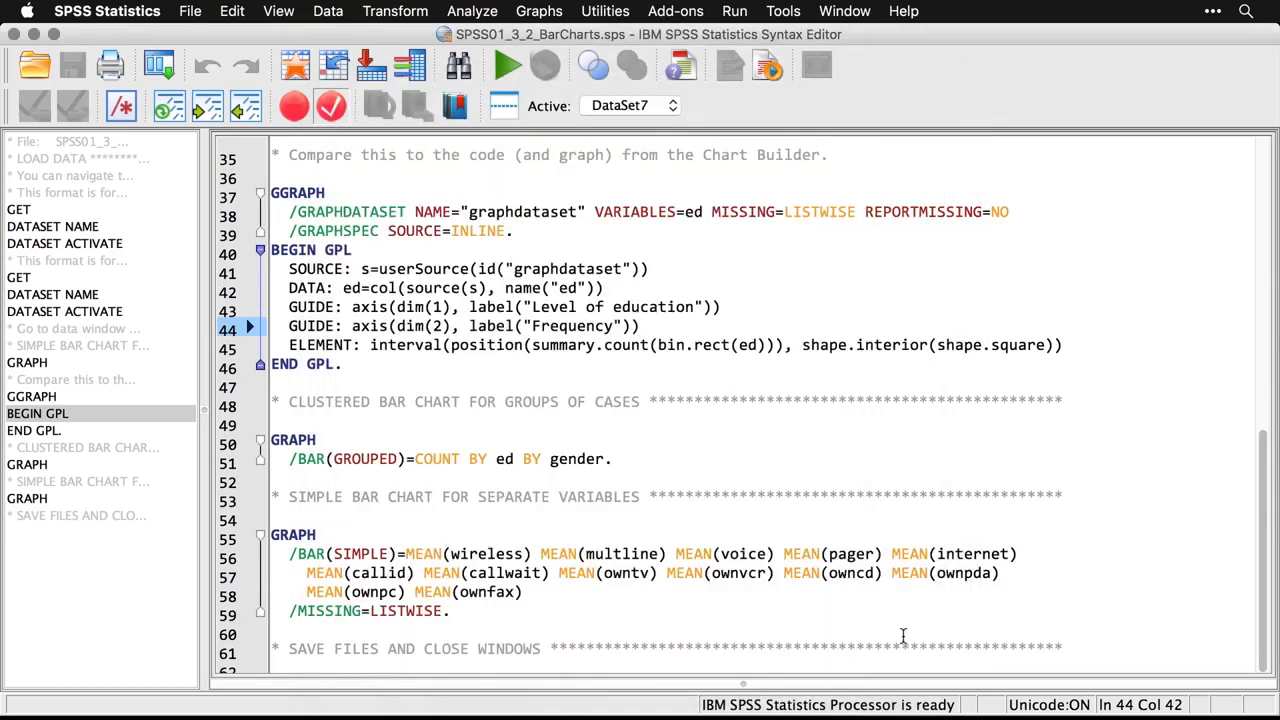
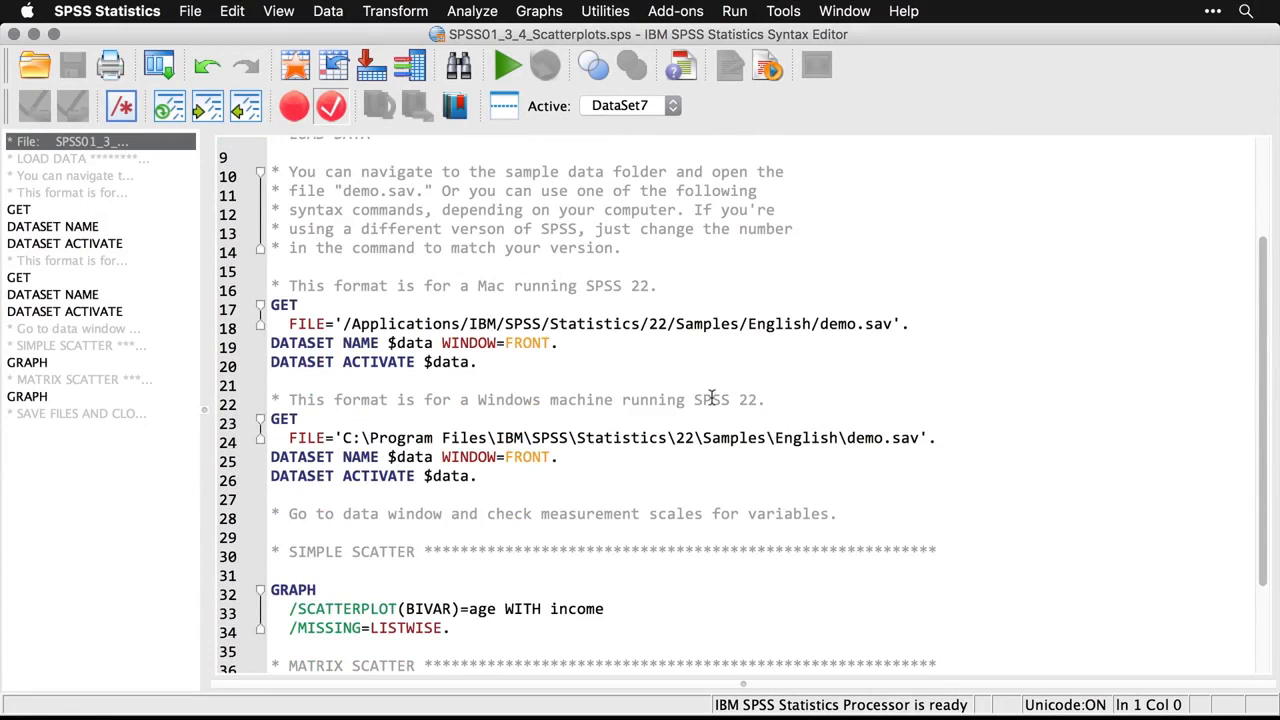
Examine the version number in the Mac and Windows demo.sav paths and the scatterplot commands in SPSS01_3_4_Scatterplots.sps
left_click(588, 329)
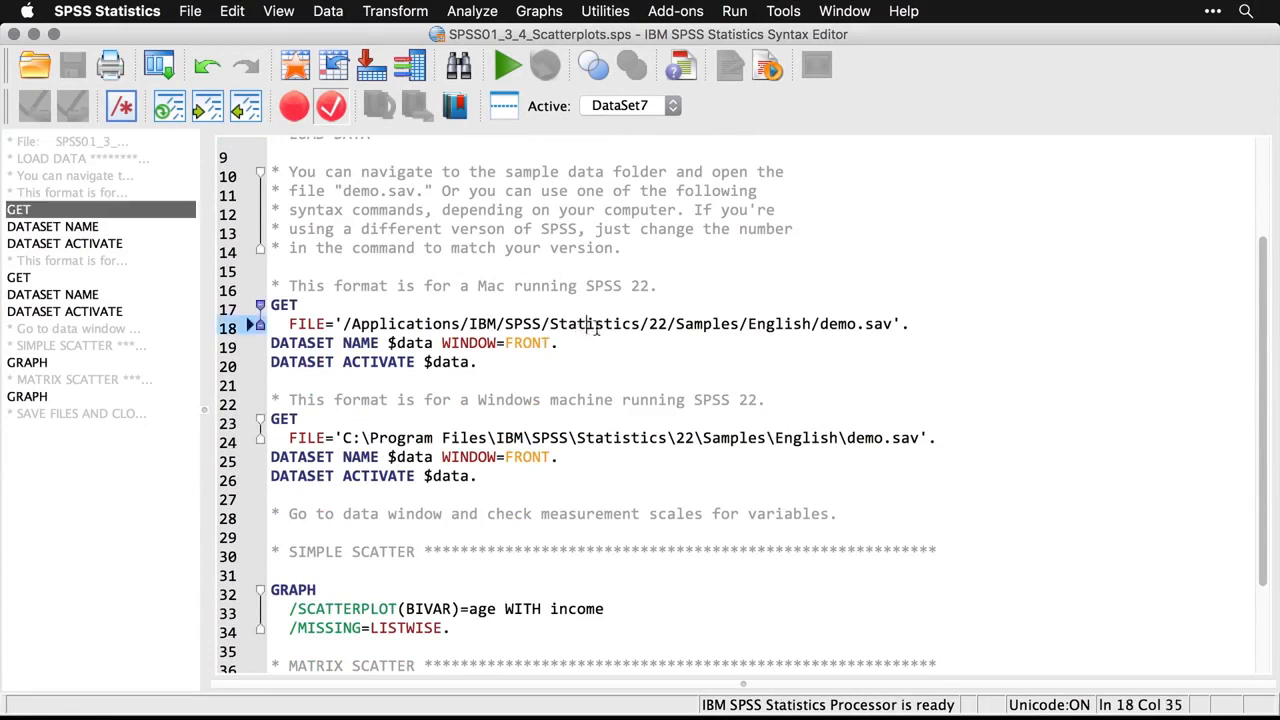
left_click(666, 329)
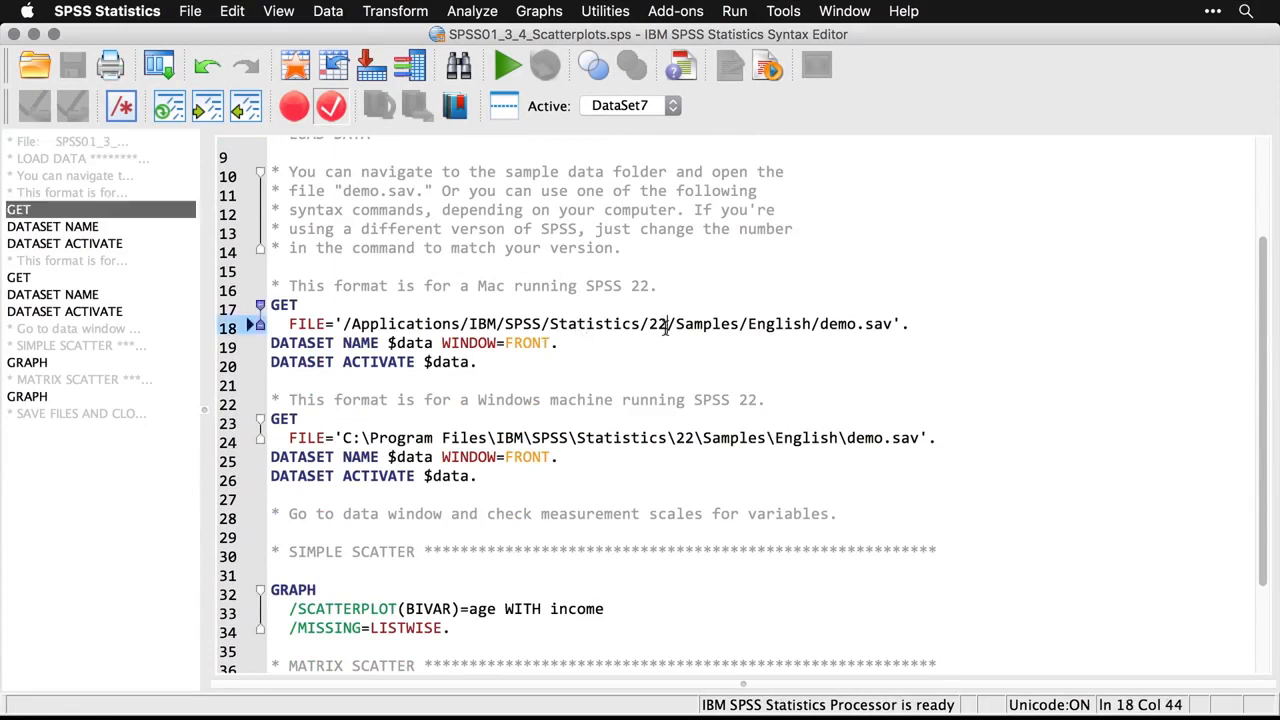
left_click(694, 437)
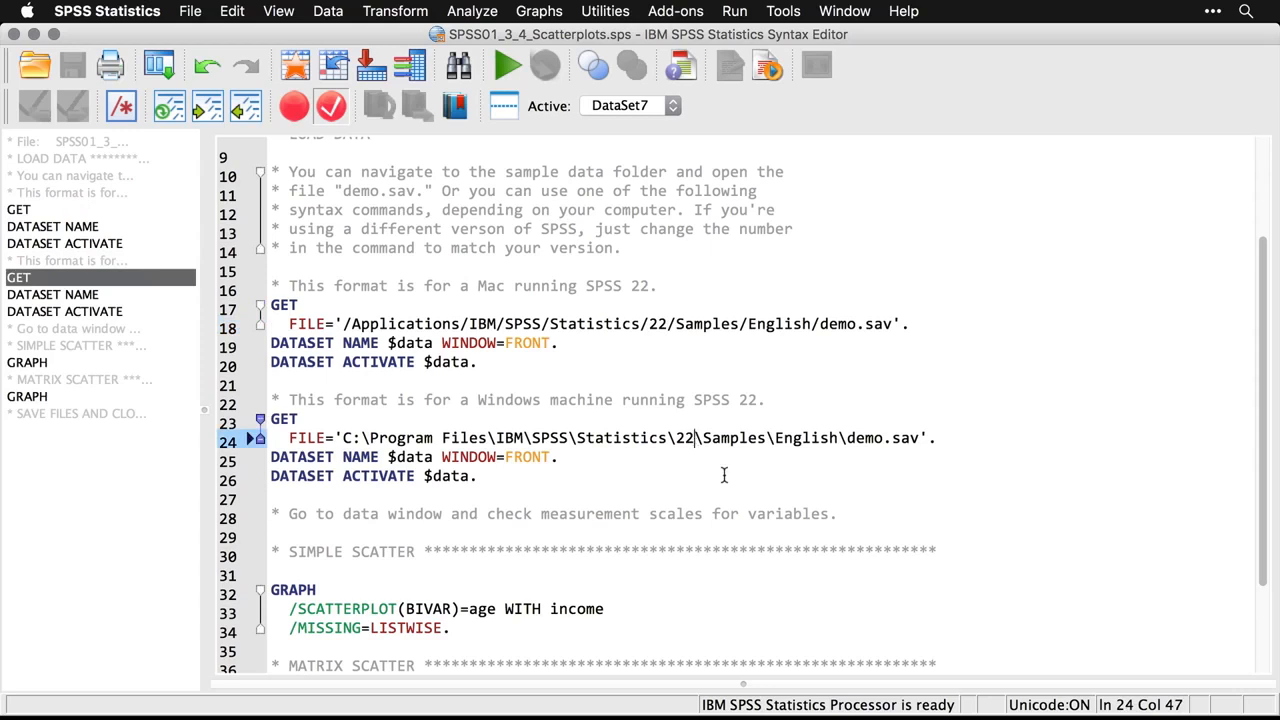
scroll(724, 475, "down", 4)
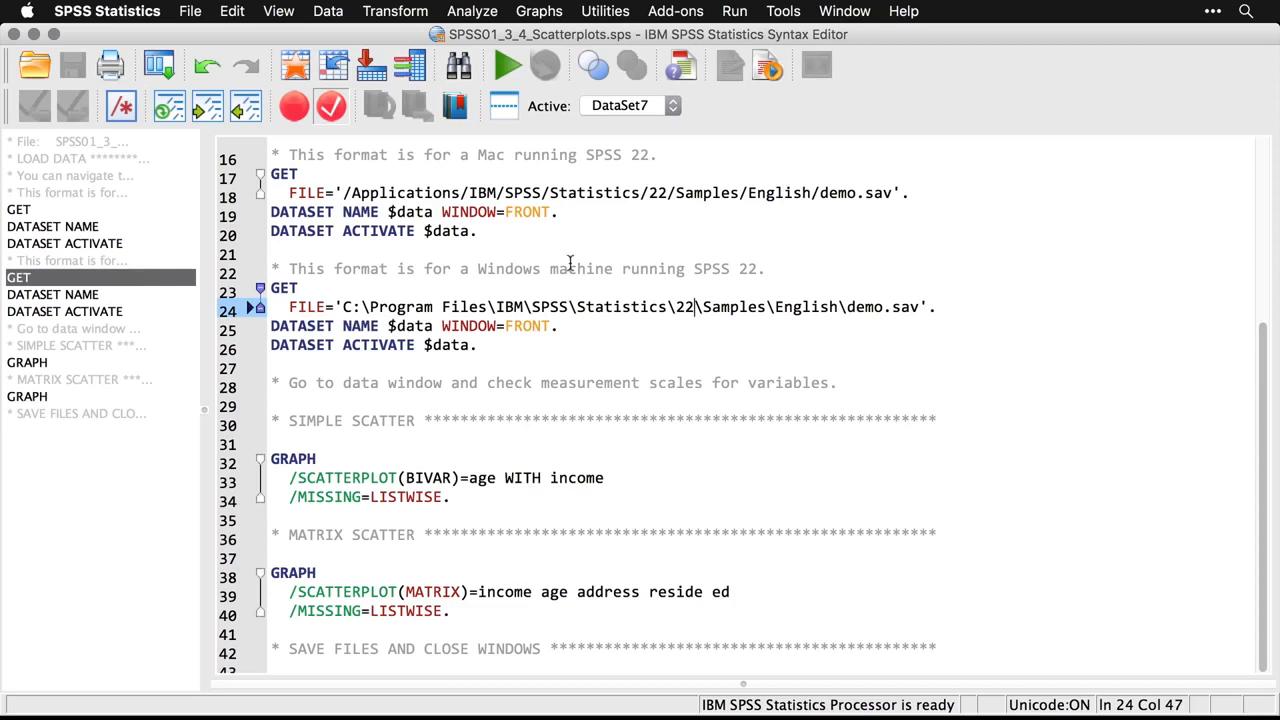
Start defining a simple scatterplot from the legacy dialogs
left_click(562, 14)
mouse_move(560, 92)
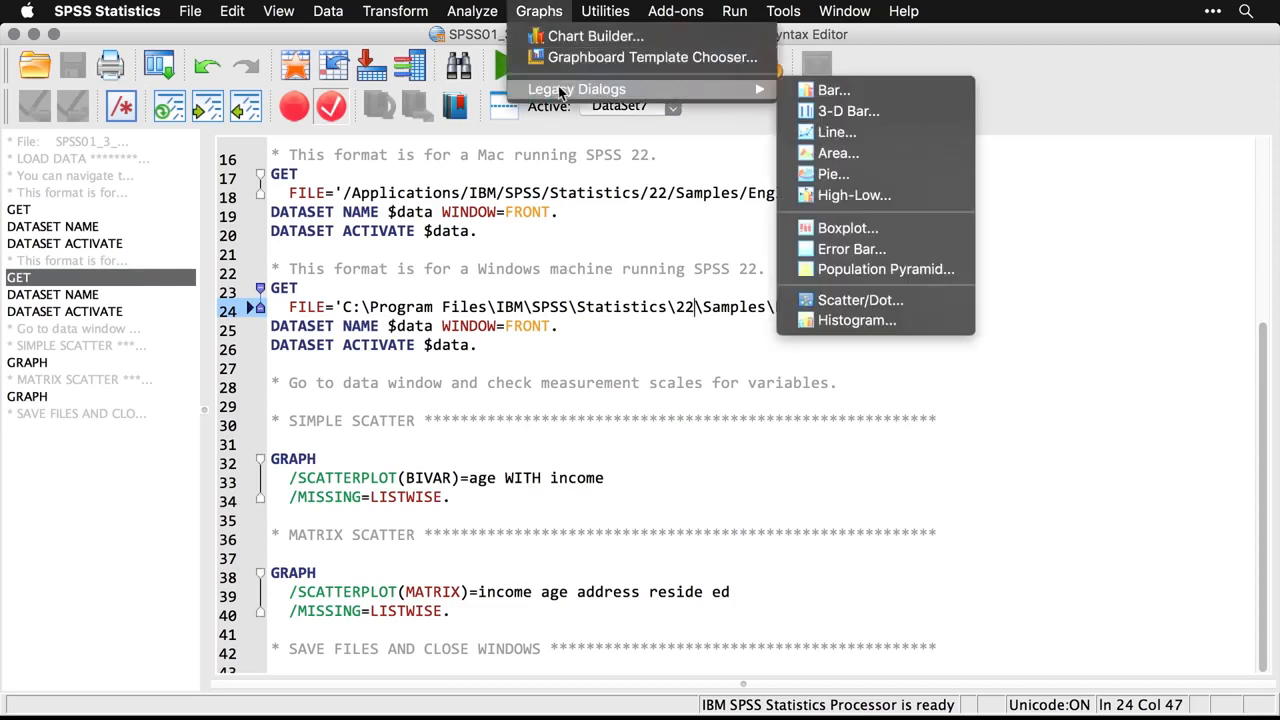
left_click(930, 307)
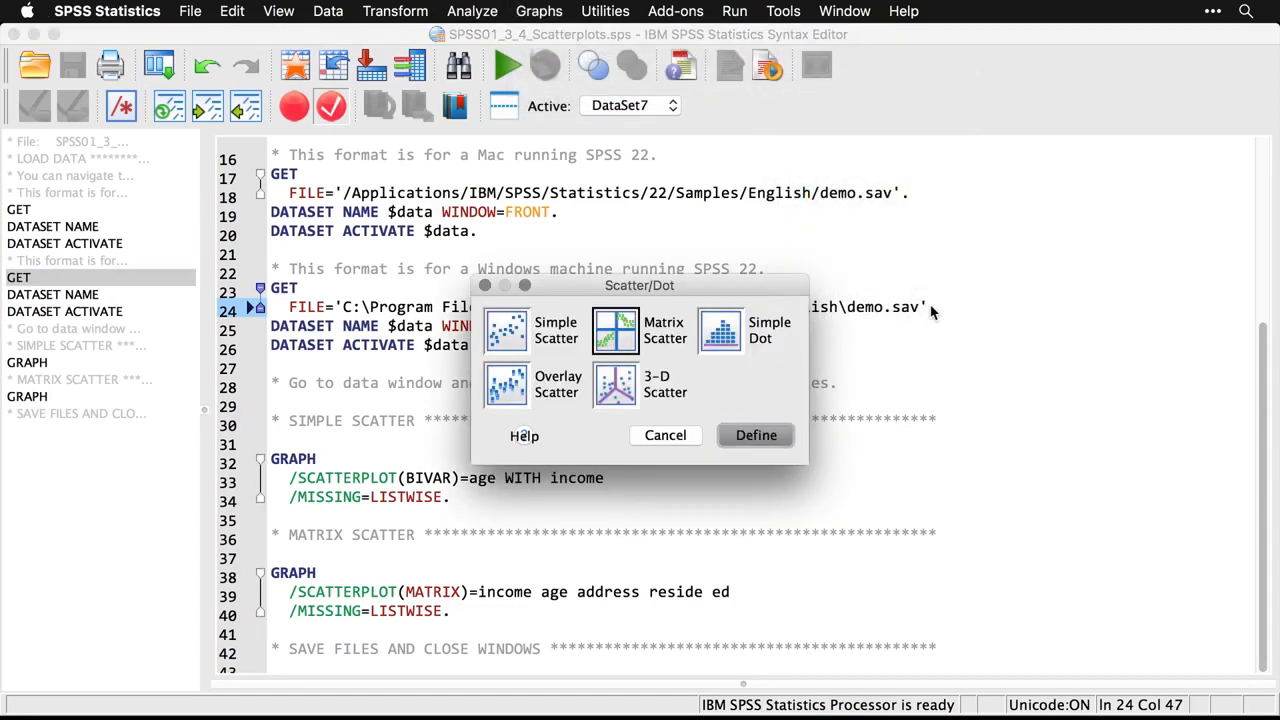
left_click(518, 338)
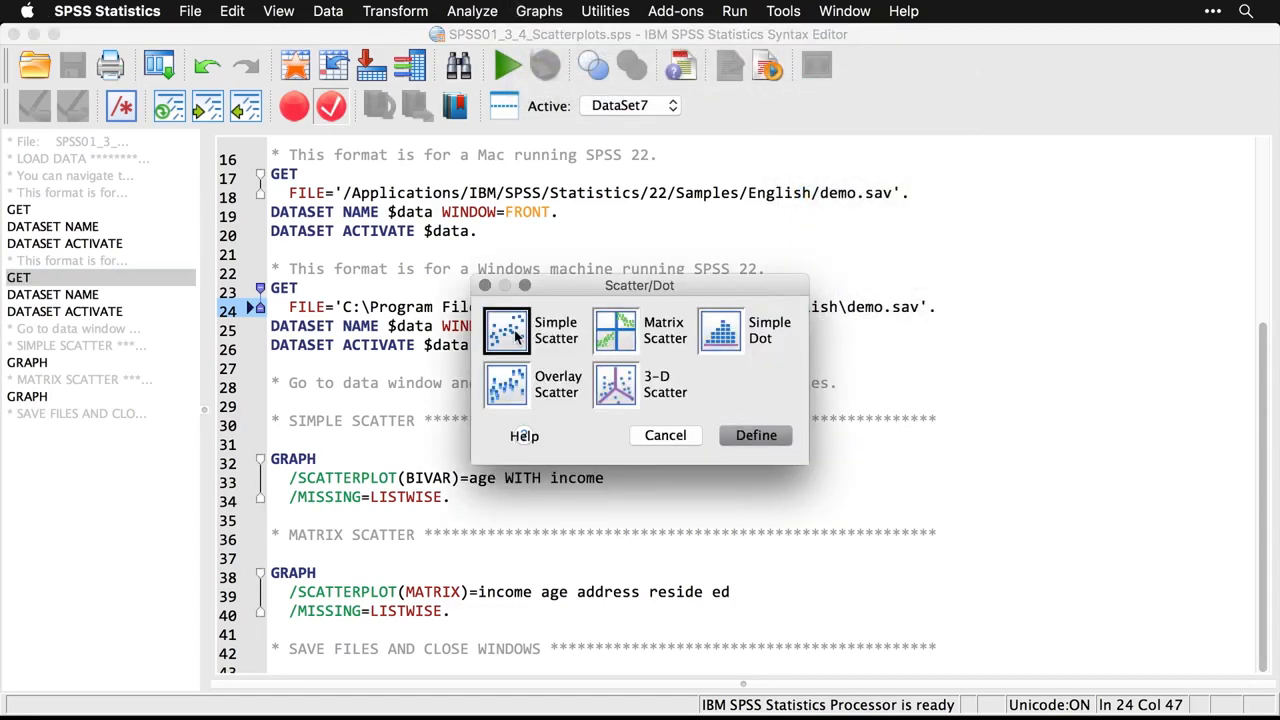
left_click(760, 435)
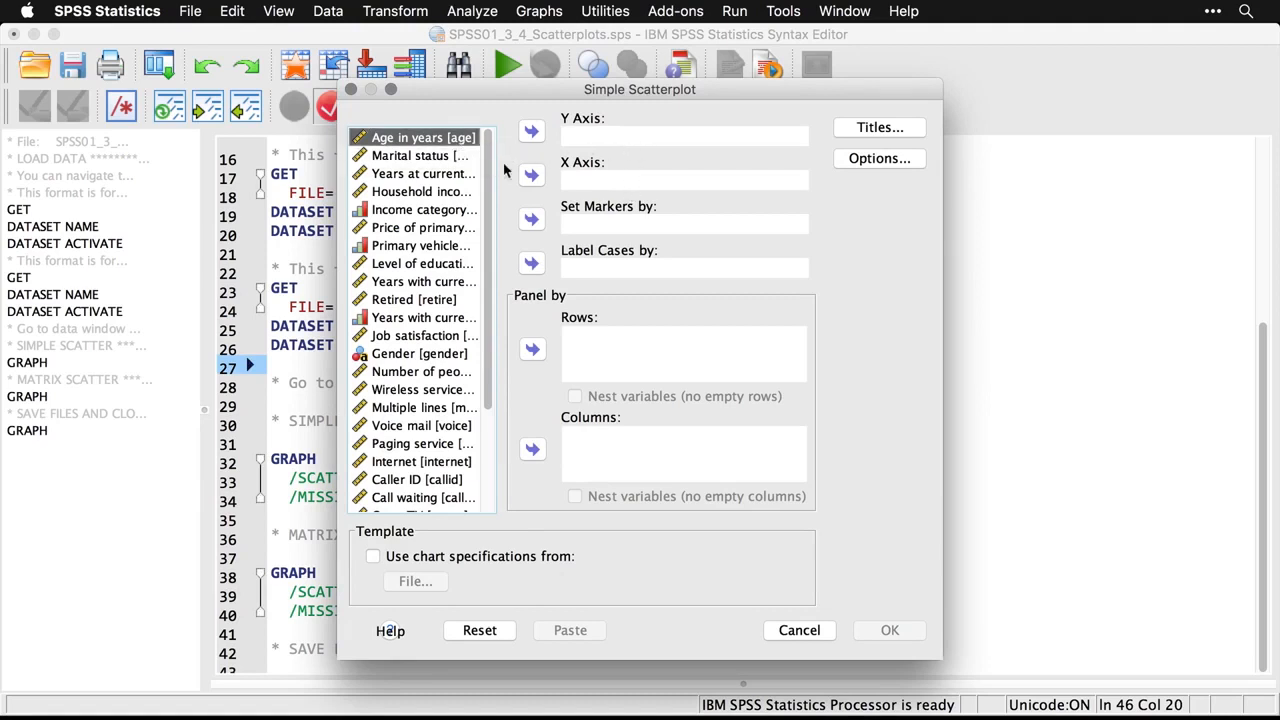
Assign Age in years to the X axis and Household income in thousands to the Y axis, then generate and view the scatterplot
left_click(533, 176)
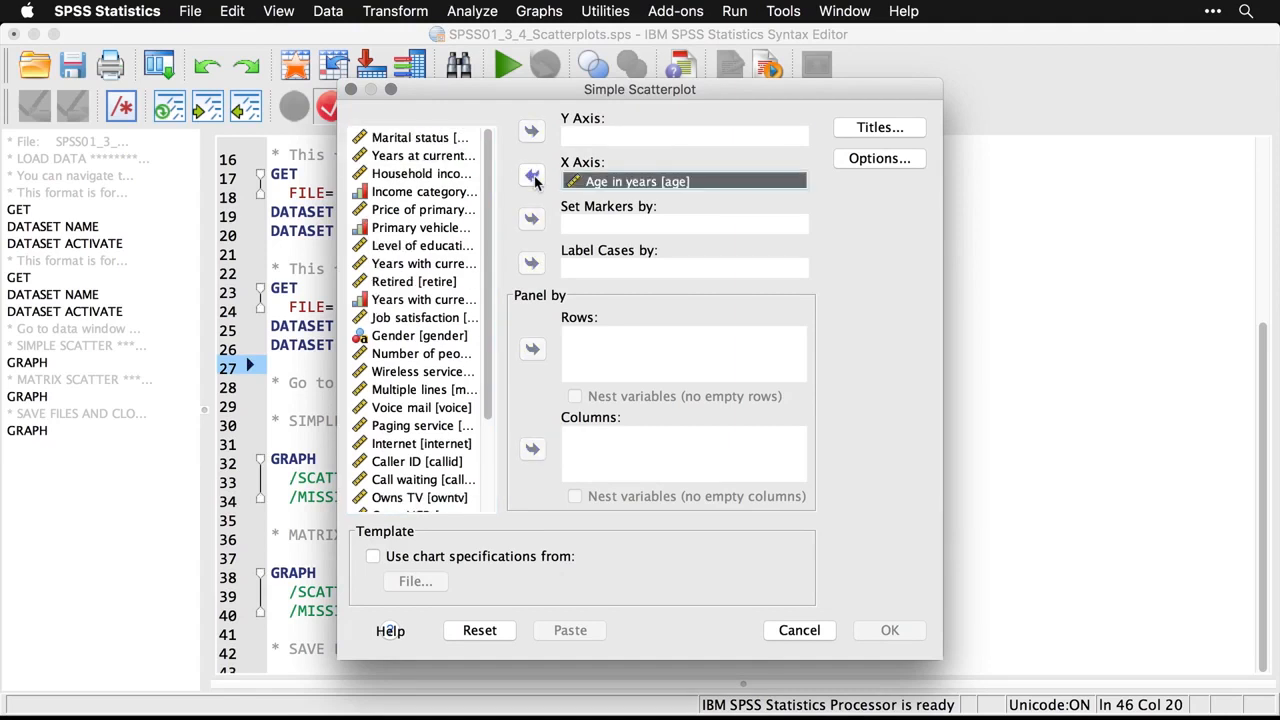
left_click(455, 175)
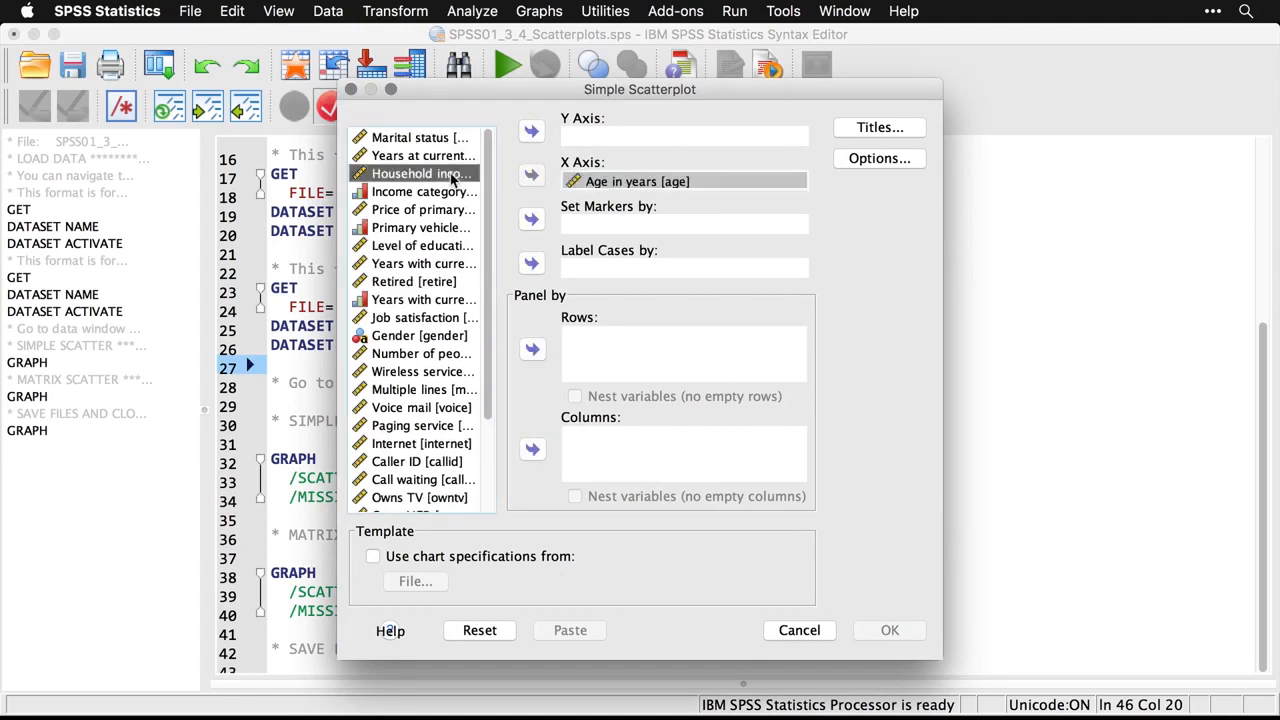
left_click(532, 131)
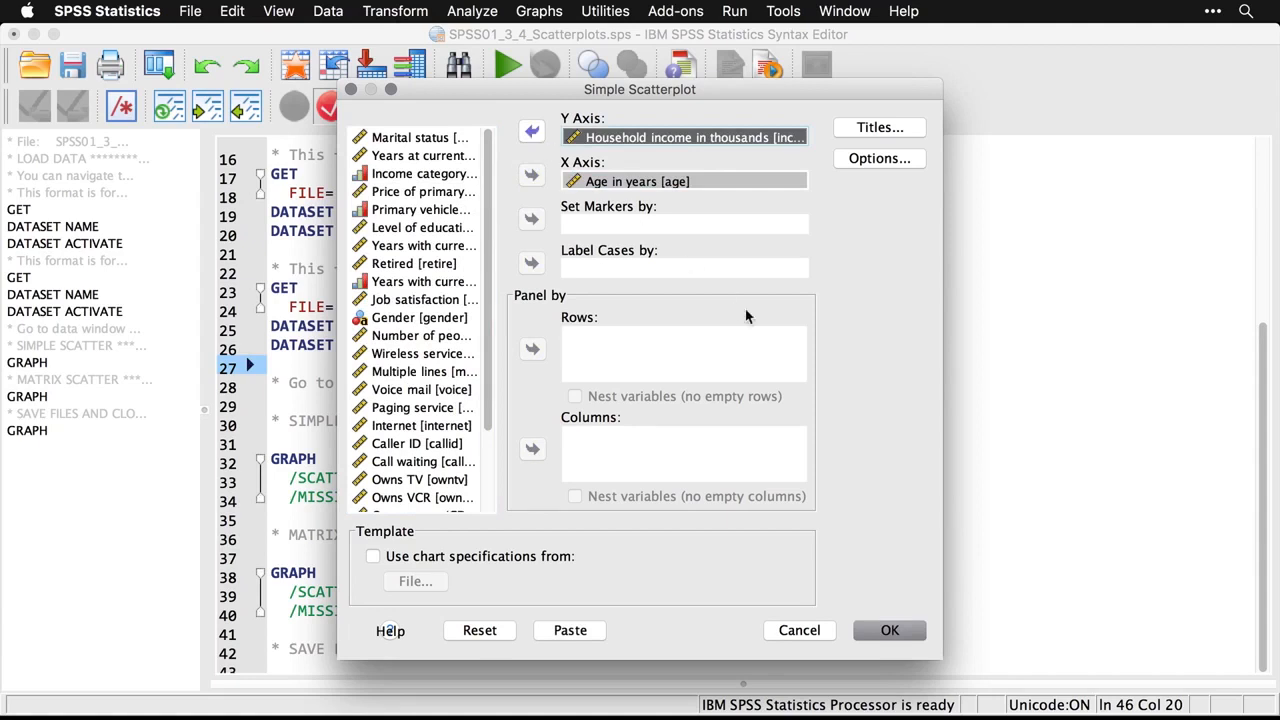
left_click(901, 632)
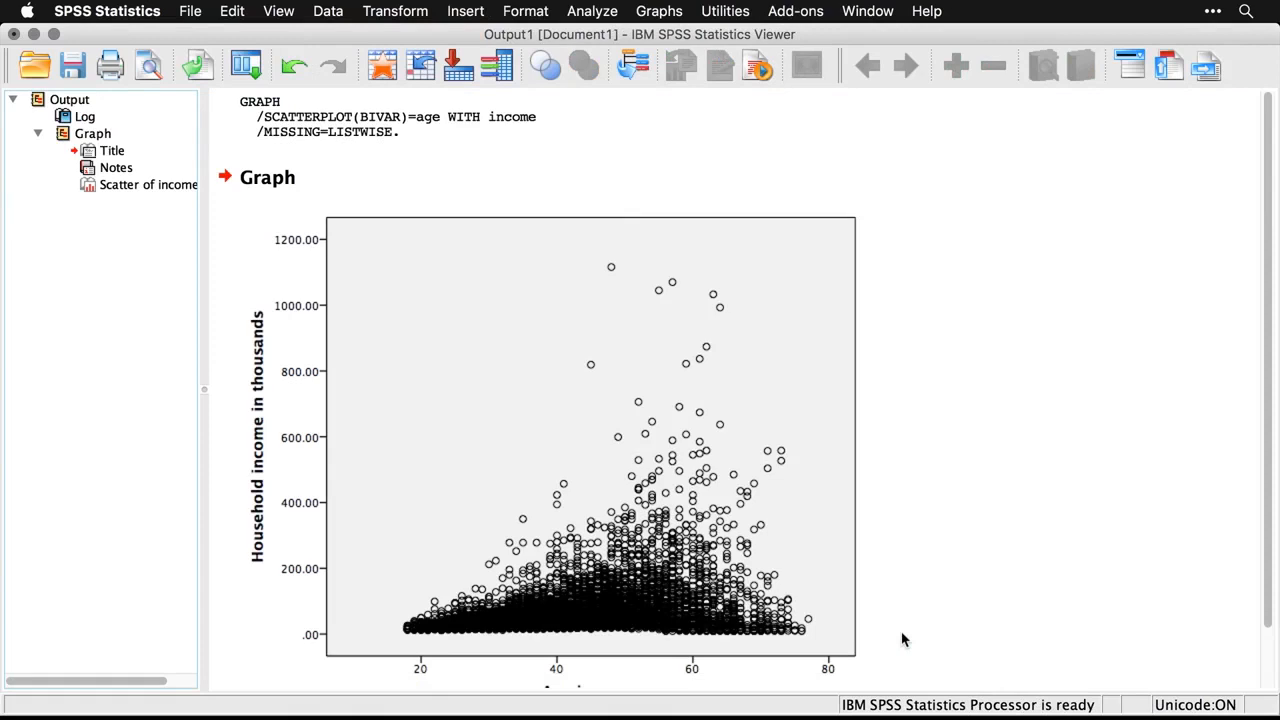
scroll(901, 640, "down", 2)
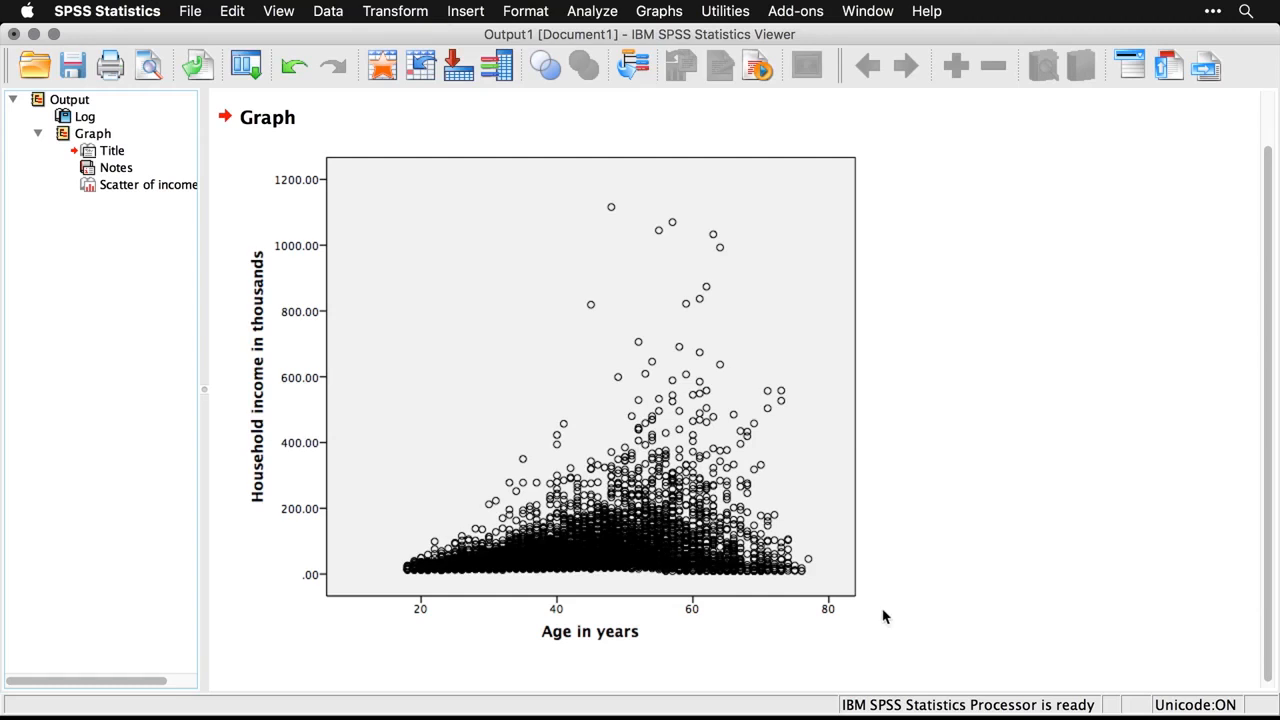
Start defining a matrix scatterplot from the legacy dialogs
left_click(657, 12)
mouse_move(702, 90)
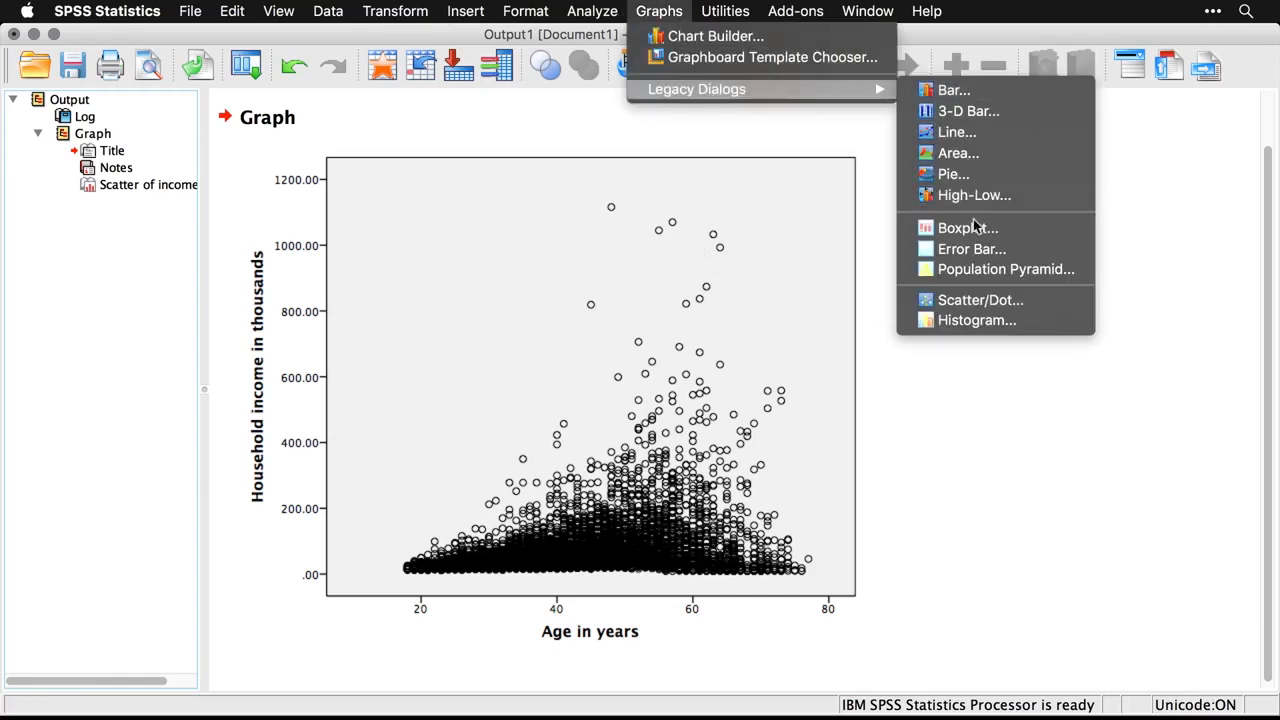
left_click(1052, 303)
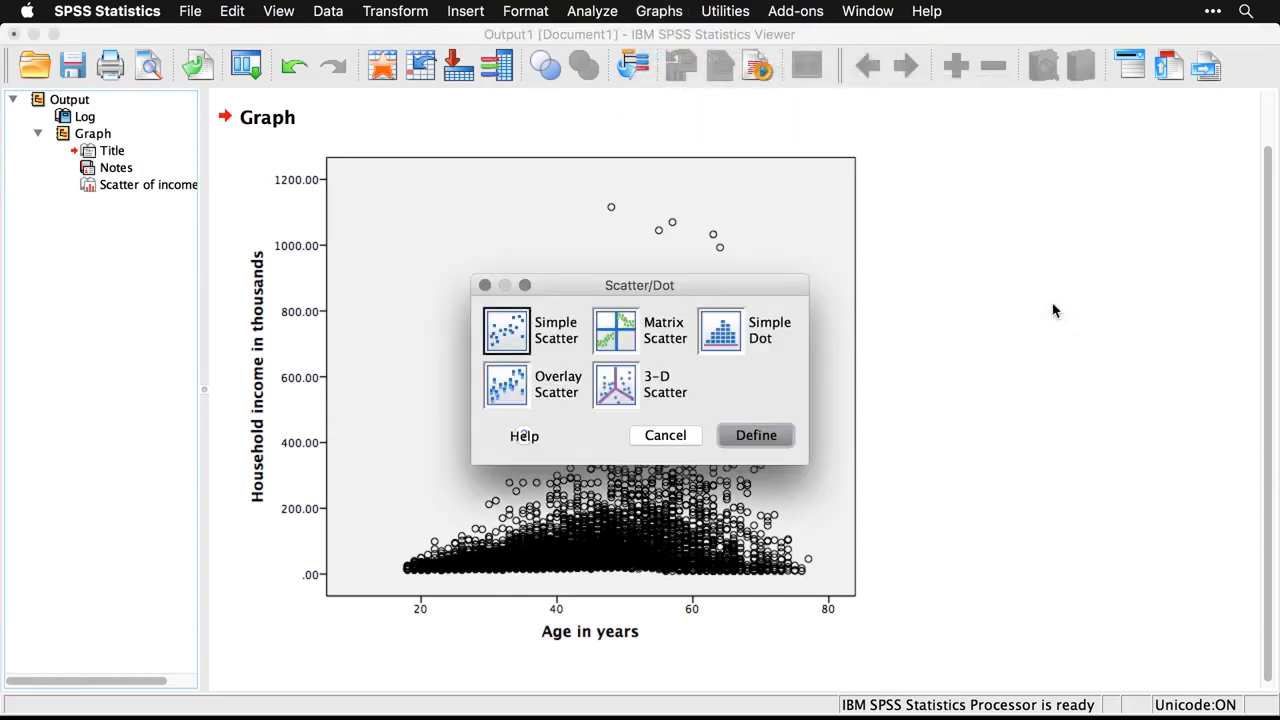
left_click(607, 345)
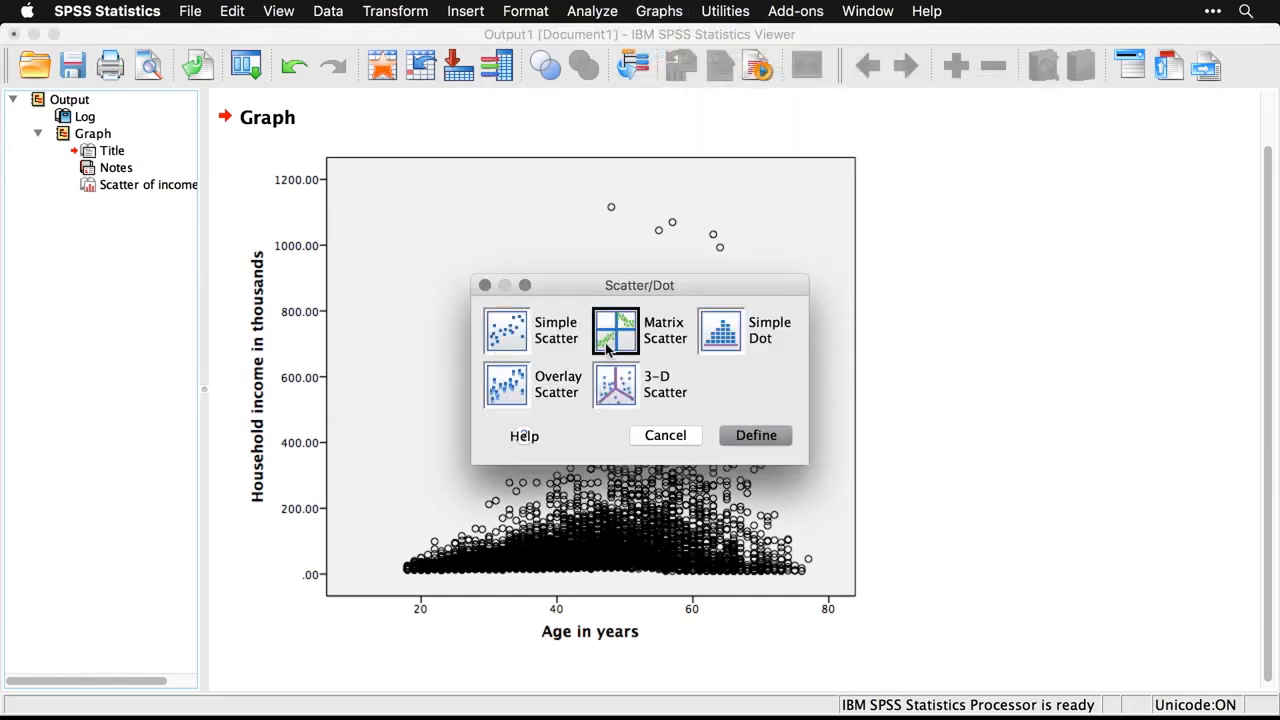
left_click(752, 437)
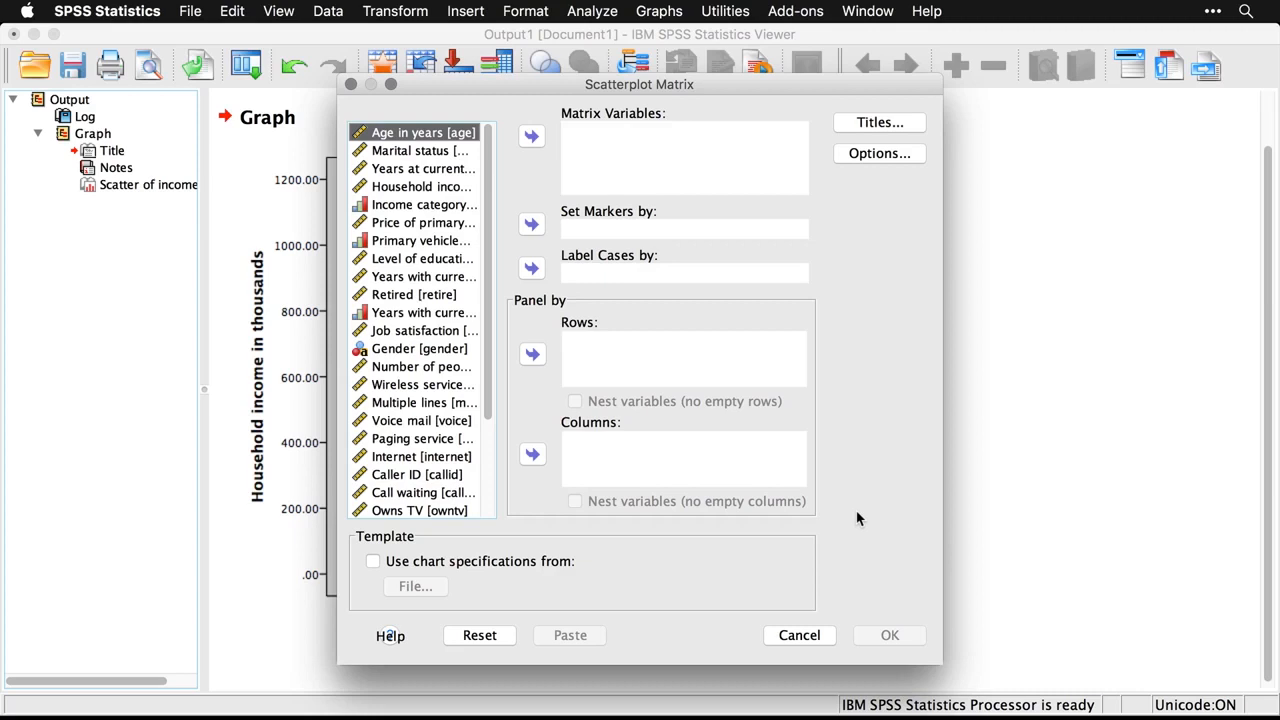
Add Household income in thousands, Age in years, Years at current address, Number of people in household and Level of education as matrix variables
left_click(445, 190)
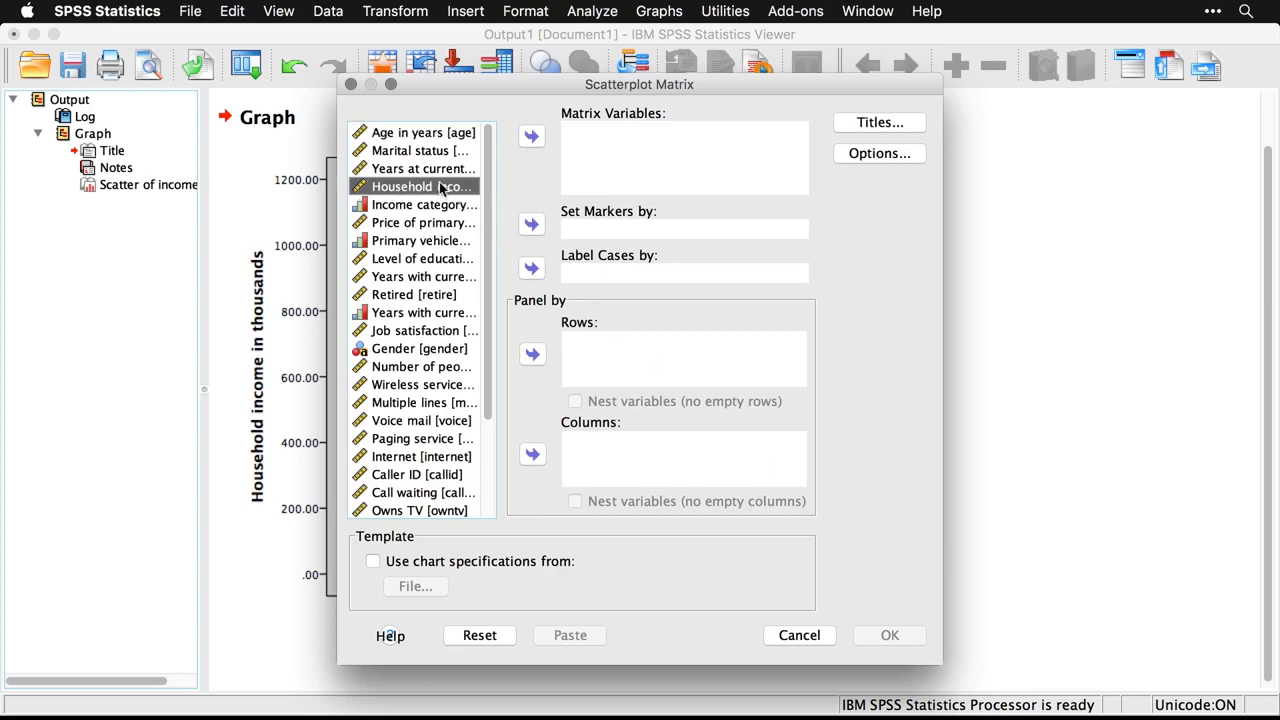
left_click(532, 136)
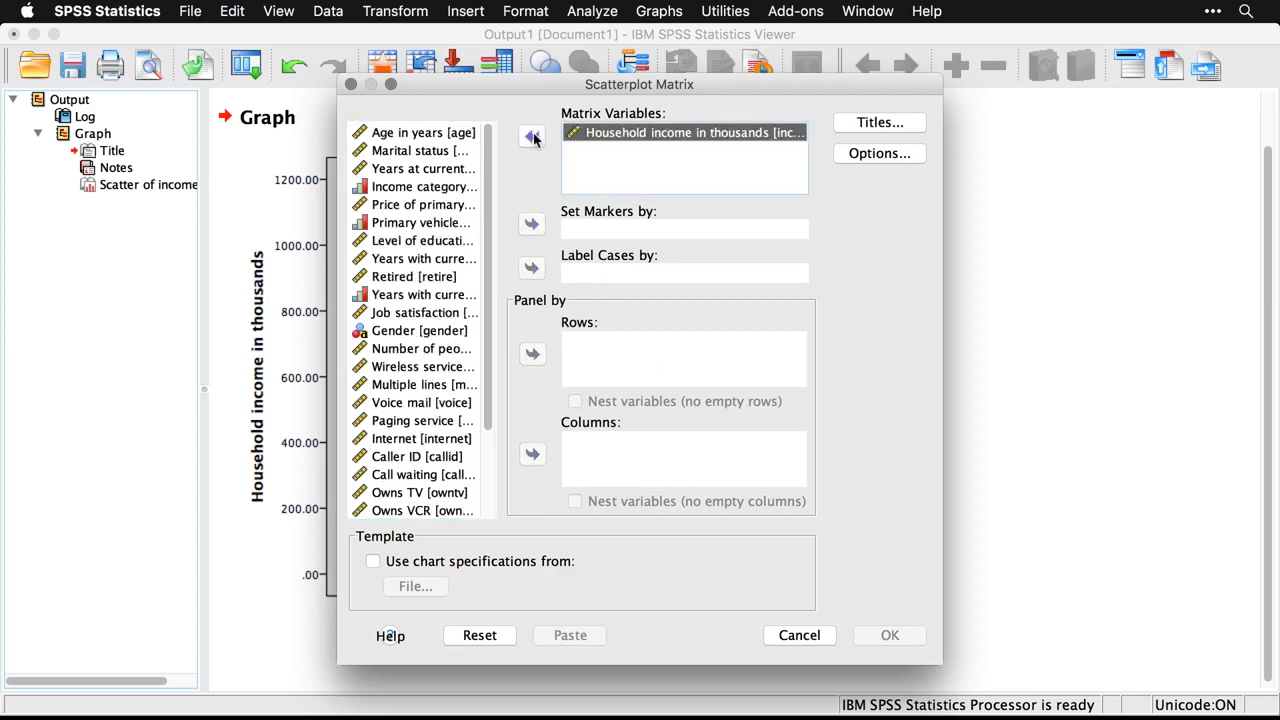
left_click(448, 138)
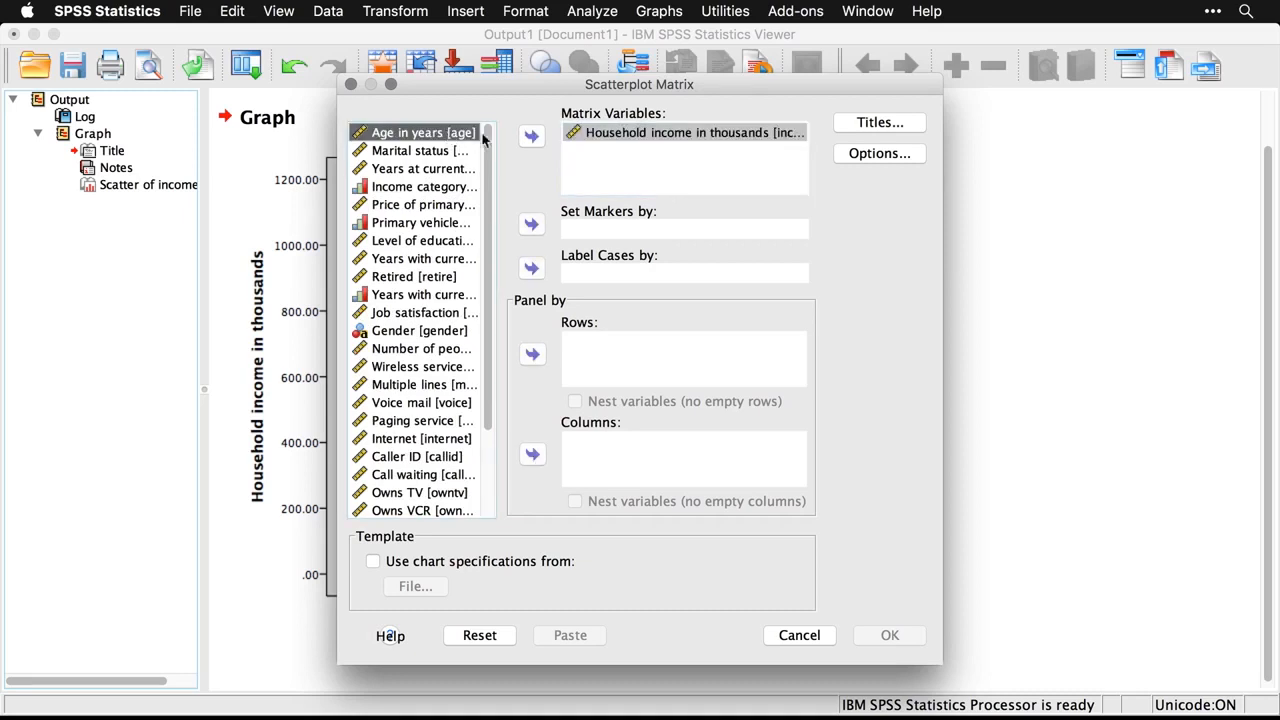
left_click(532, 137)
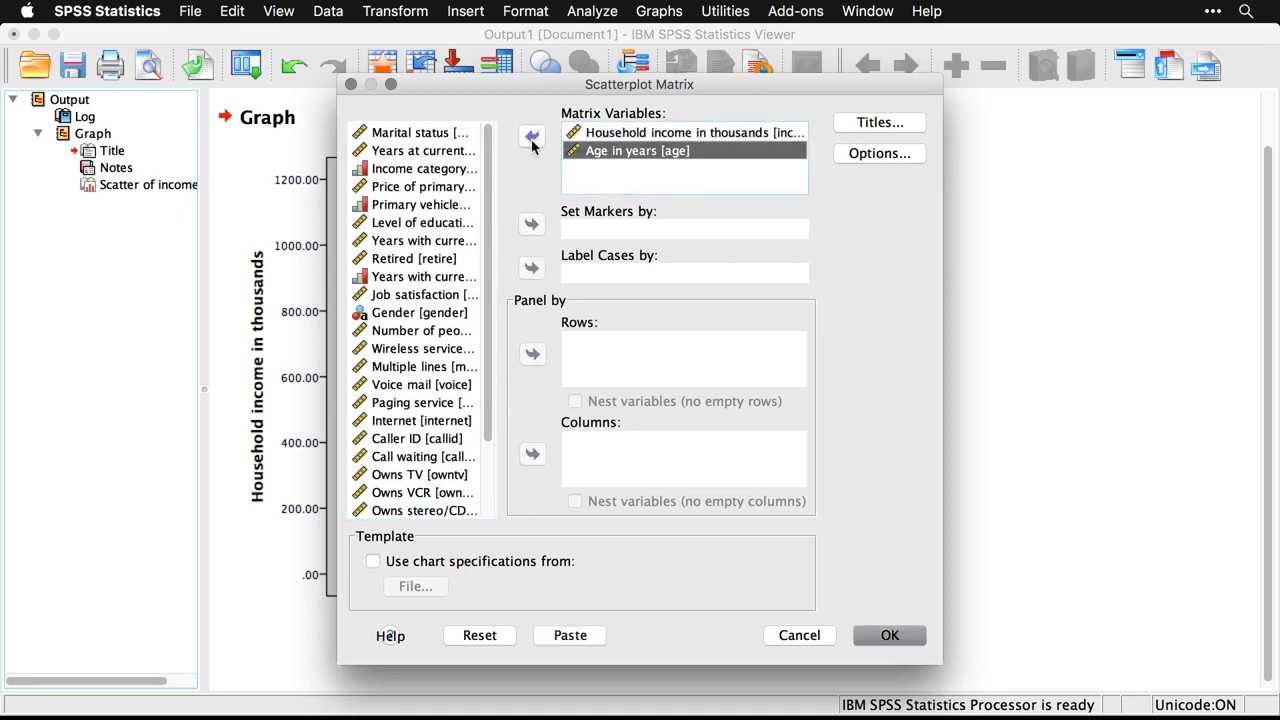
left_click(446, 152)
left_click(530, 137)
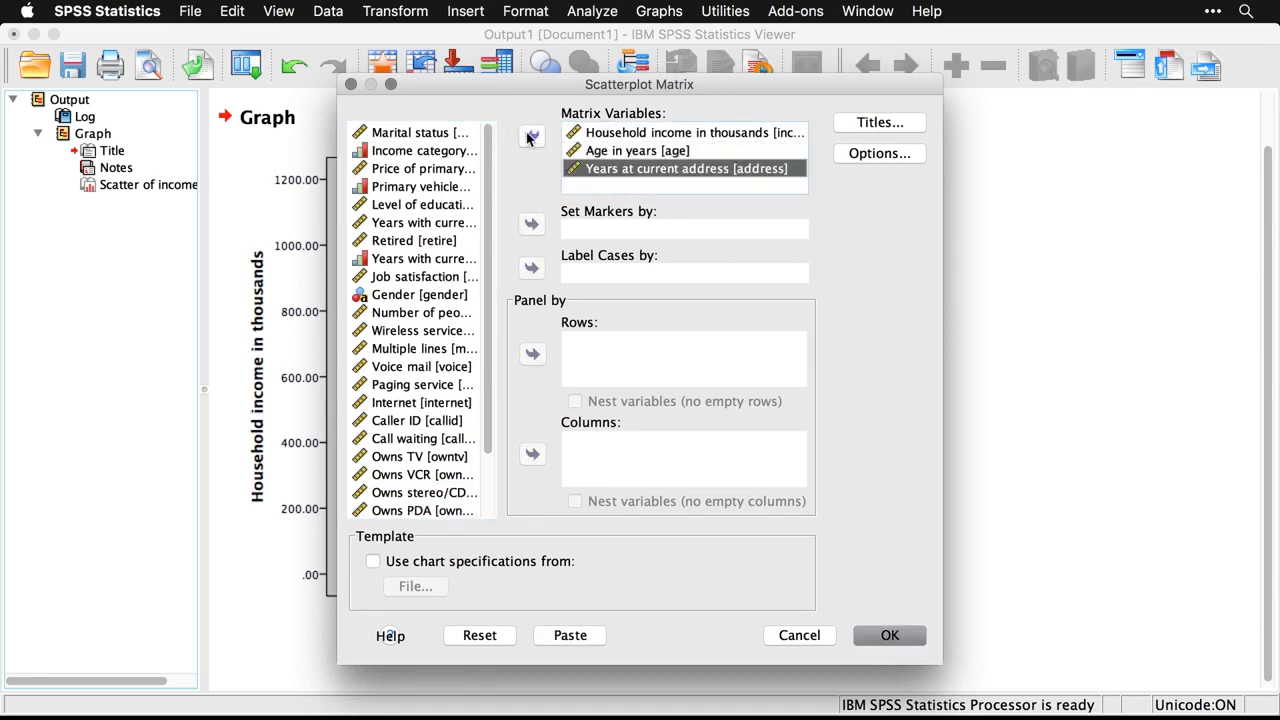
left_click(432, 315)
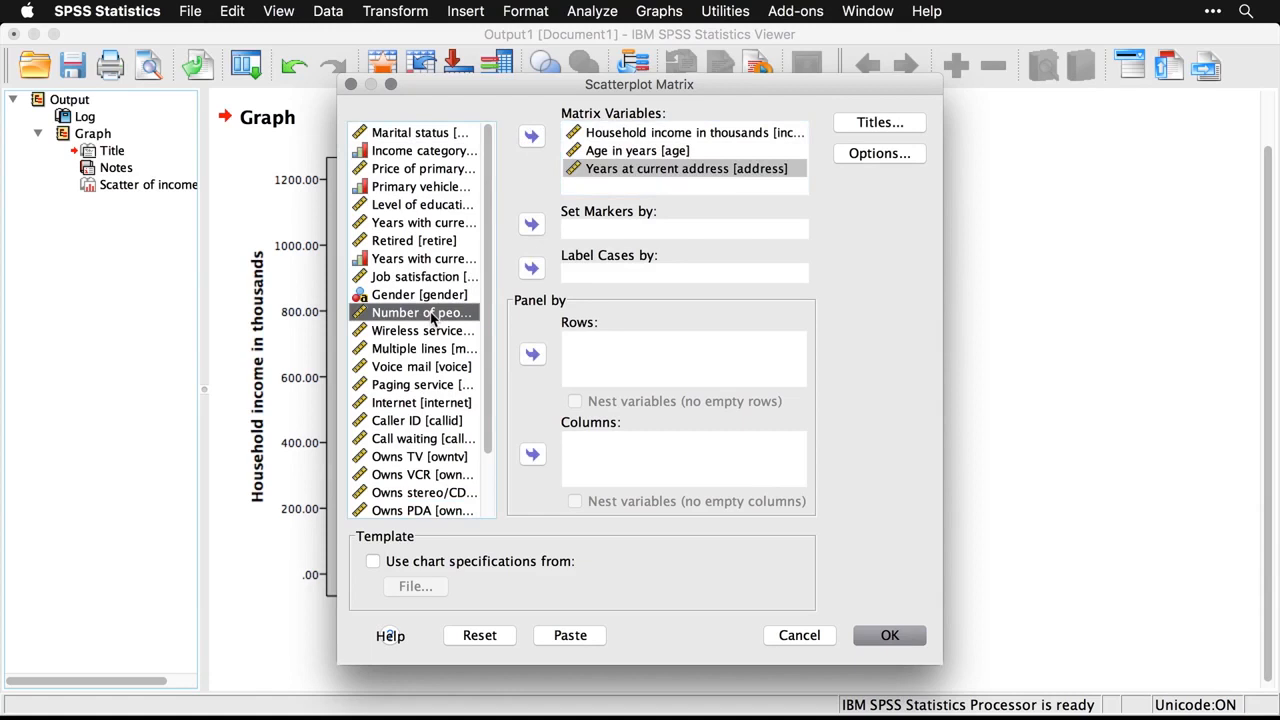
left_click(531, 137)
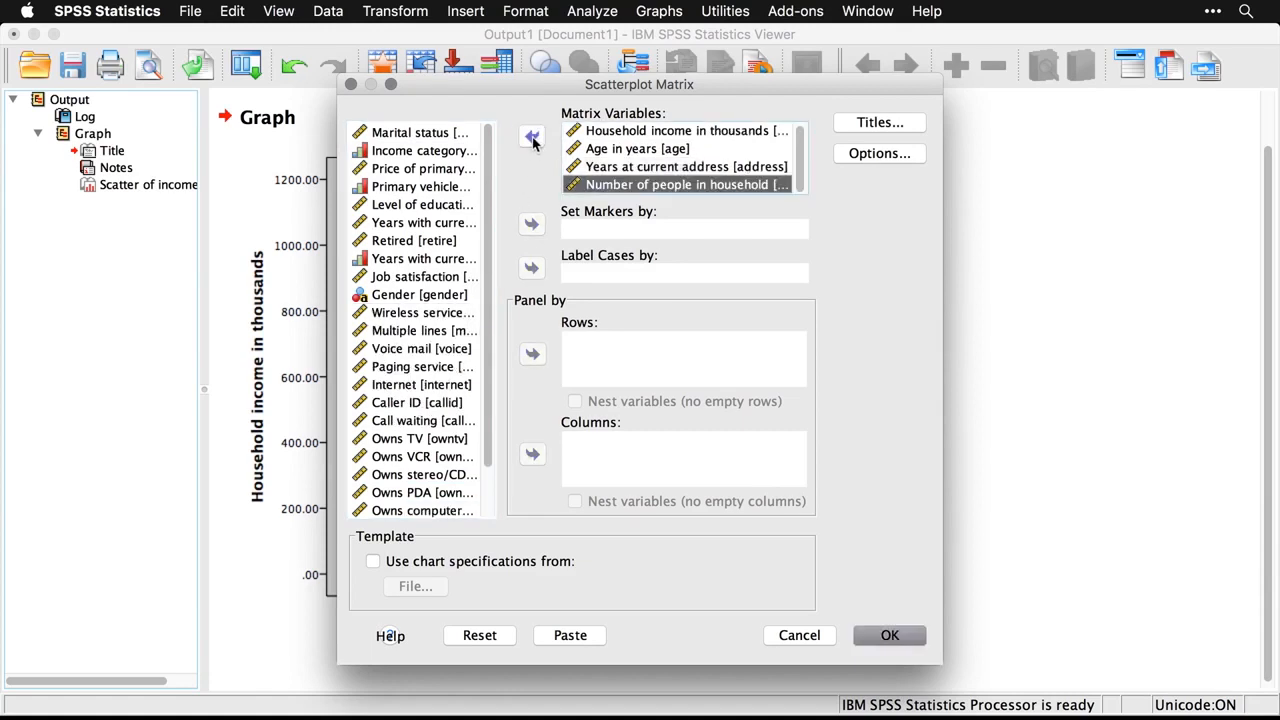
left_click(458, 207)
left_click(531, 138)
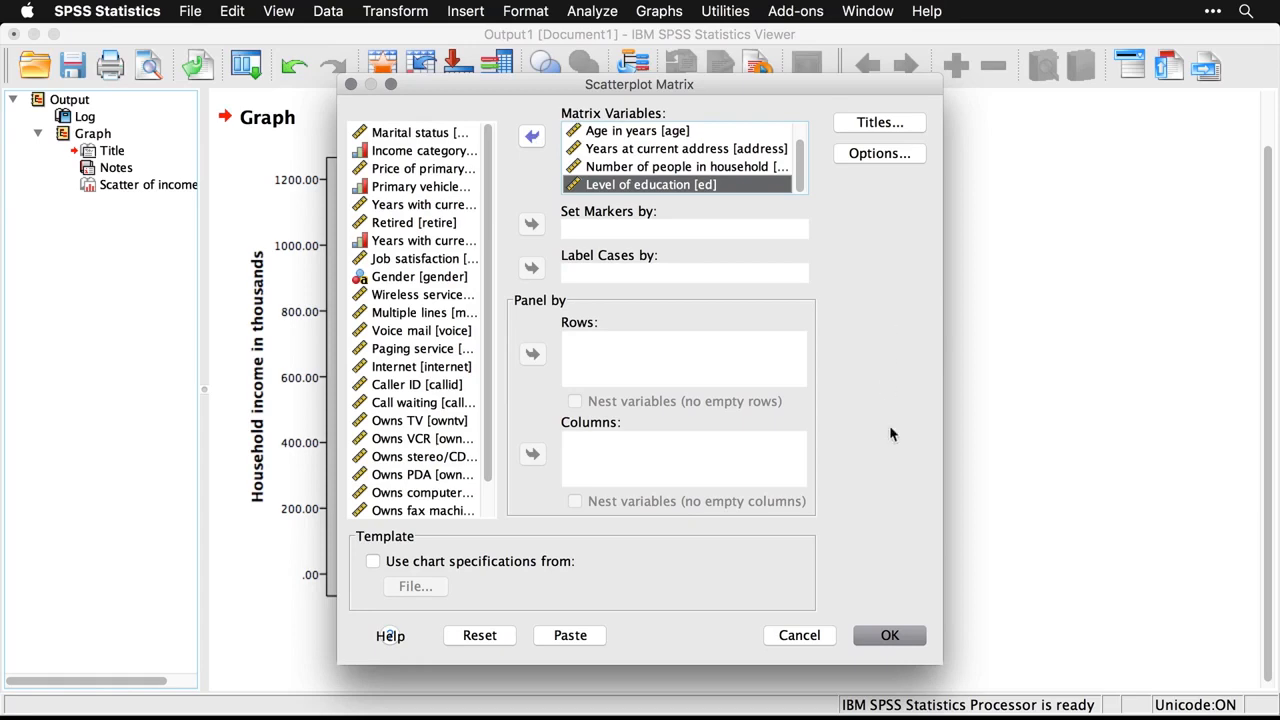
Generate the matrix scatterplot and view the whole chart in the output
left_click(906, 638)
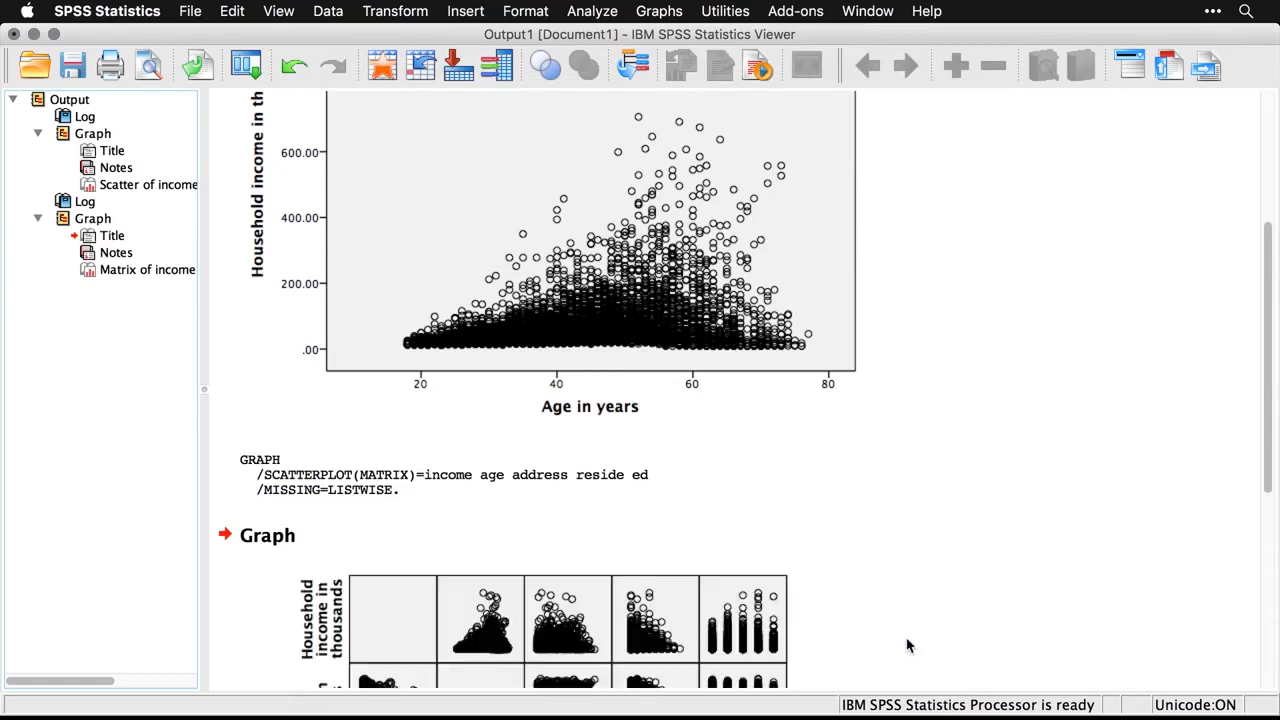
scroll(1036, 555, "down", 1)
scroll(1036, 555, "down", 5)
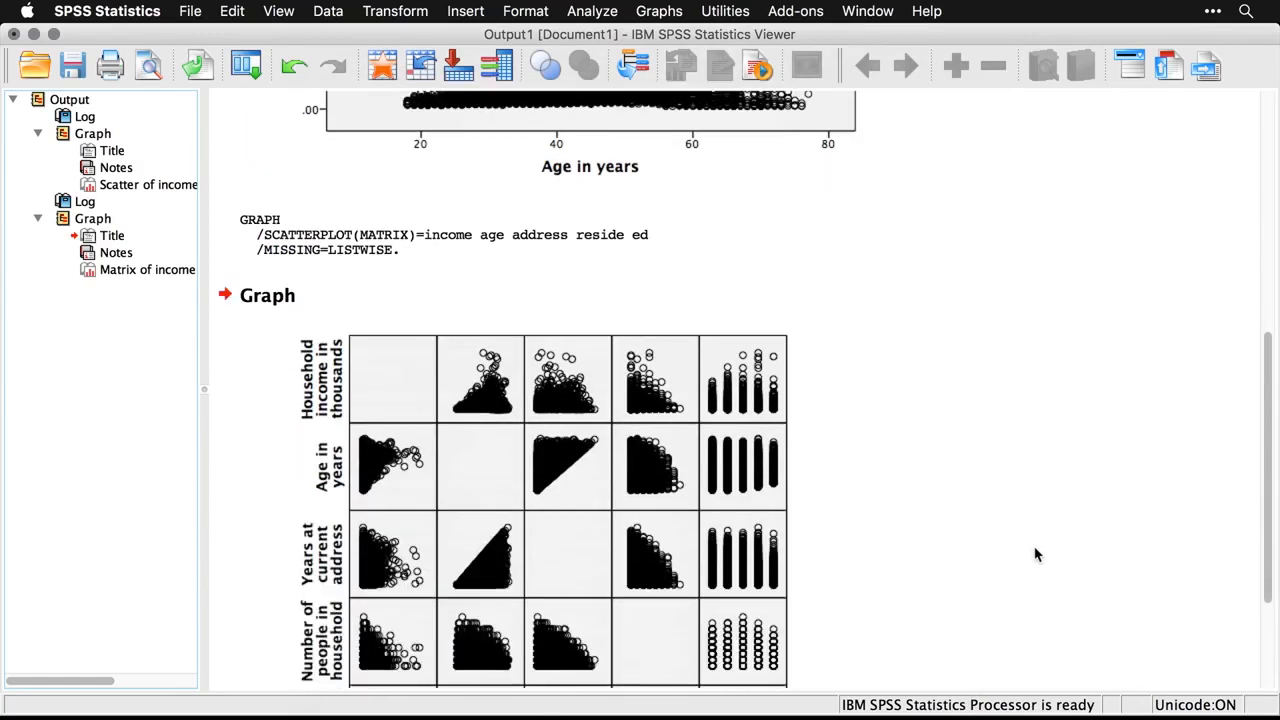
scroll(1036, 555, "down", 3)
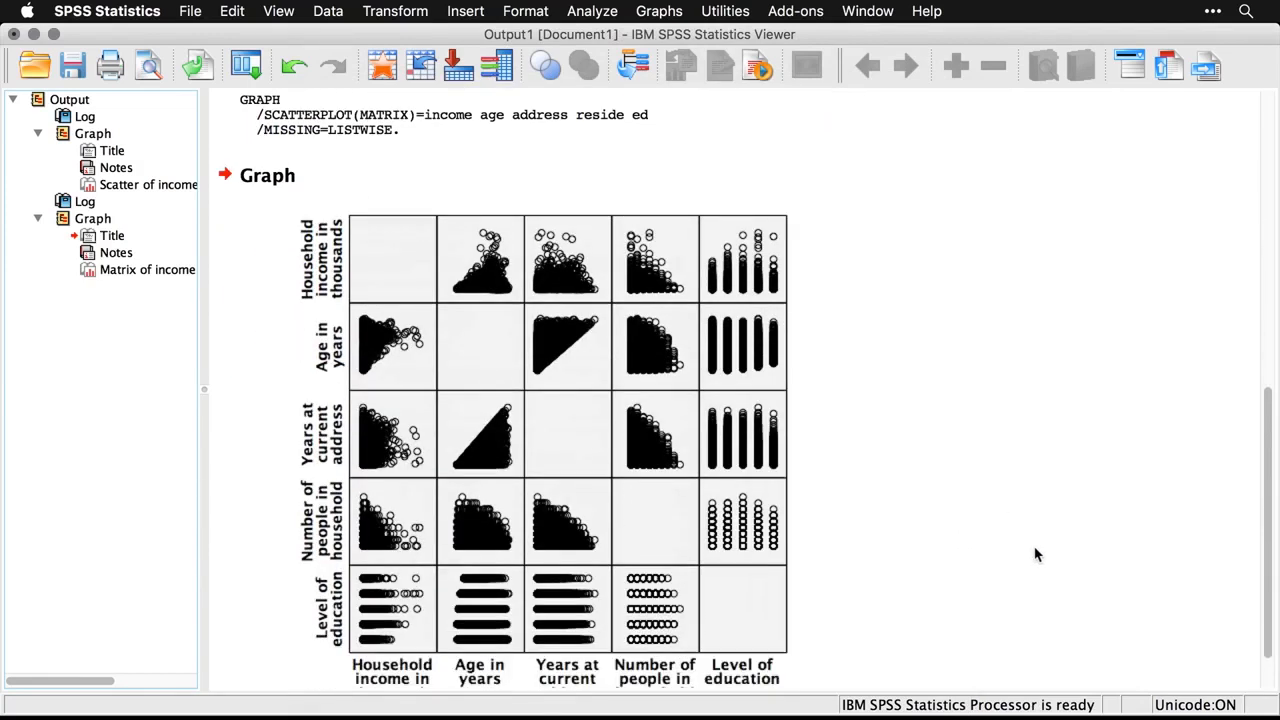
scroll(1036, 555, "down", 2)
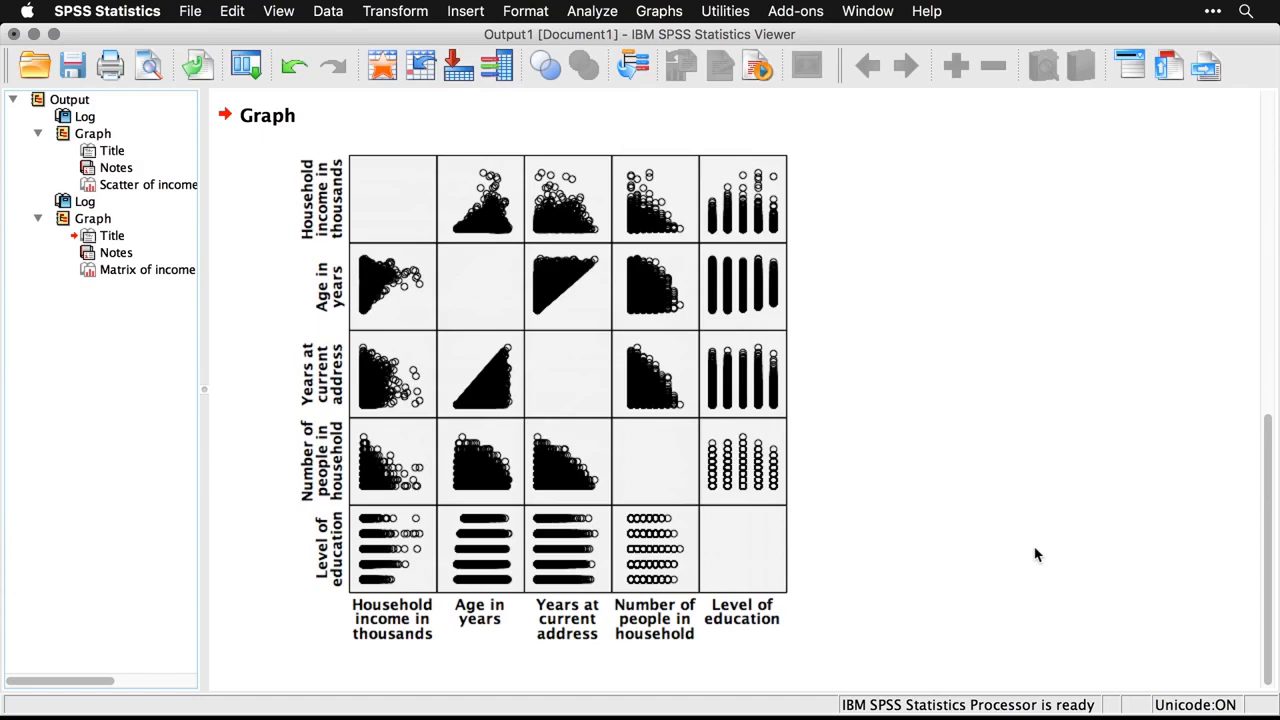
left_click(845, 556)
Bring up the legacy scatter and dot chart types and select 3-D Scatter
left_click(662, 11)
mouse_move(712, 89)
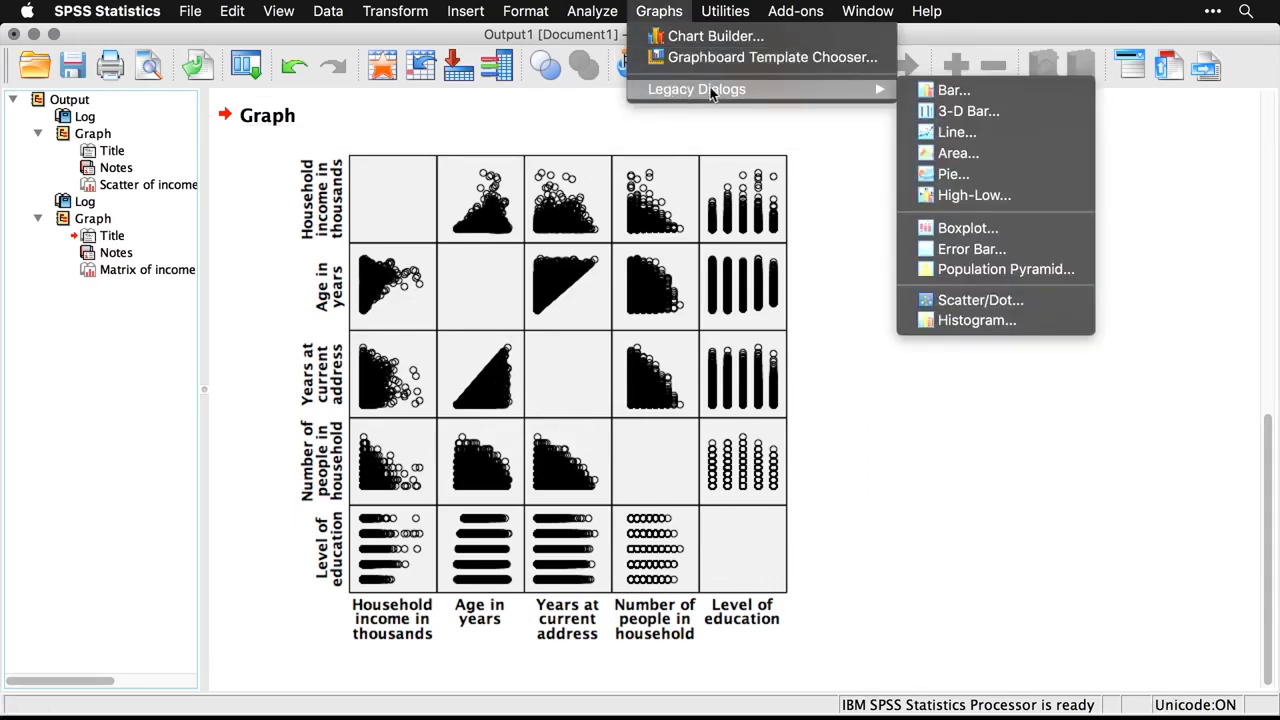
left_click(1049, 305)
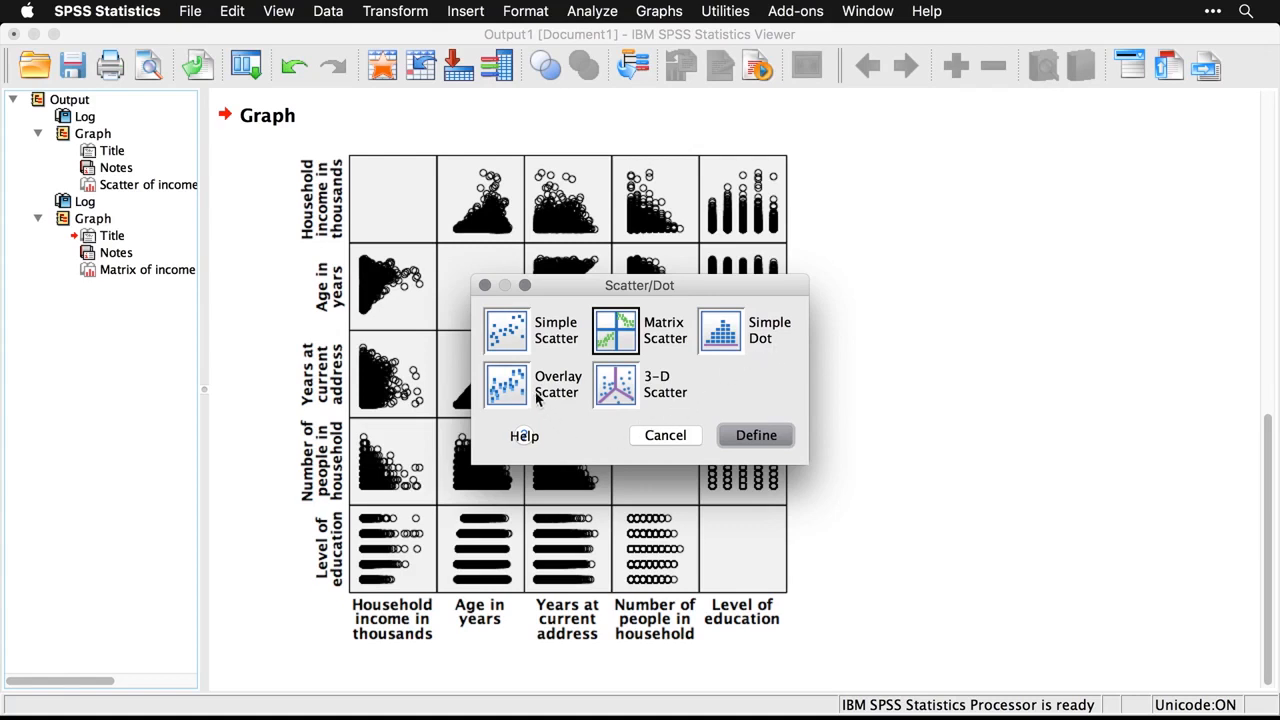
left_click(628, 398)
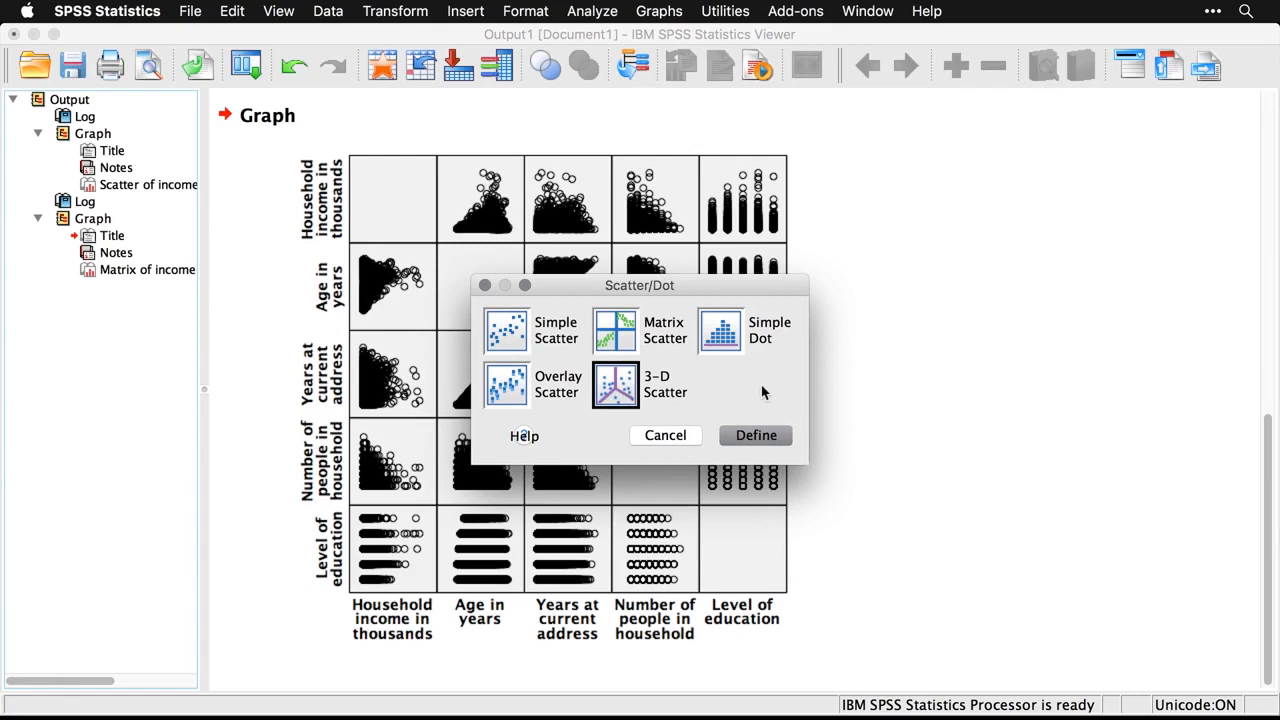
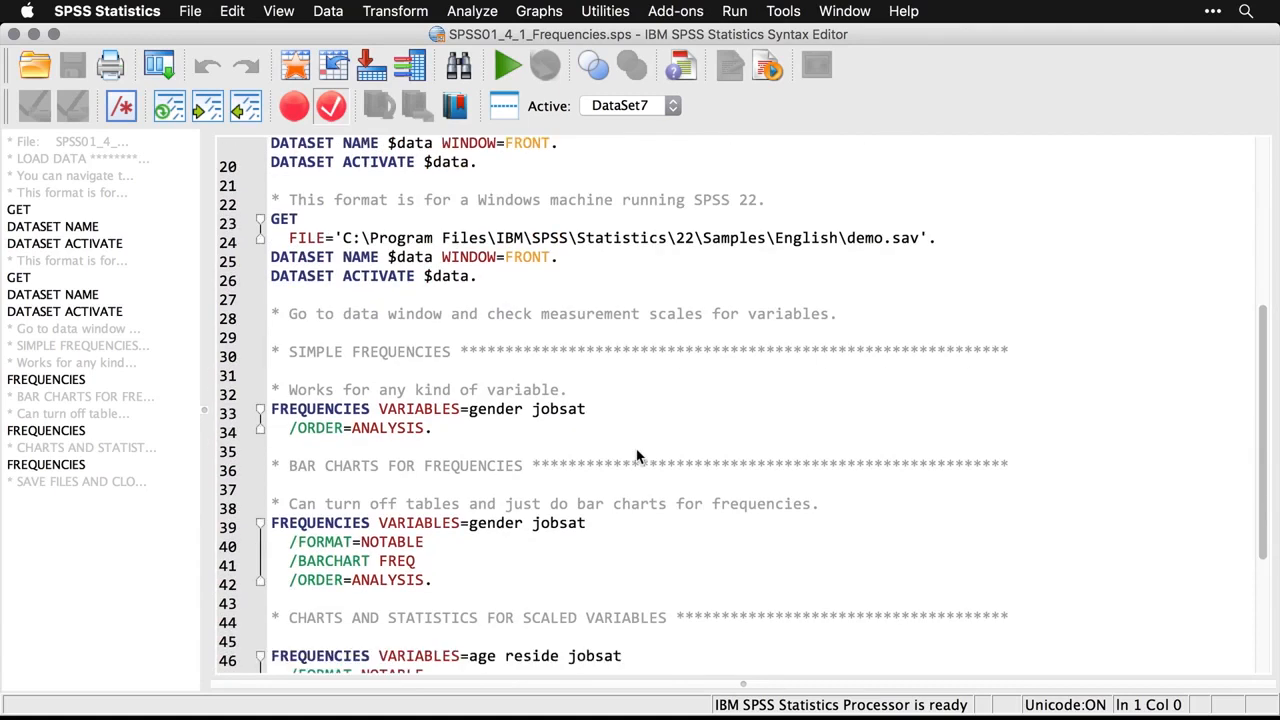
Start a Frequencies analysis from the descriptive statistics with Gender and Job satisfaction as its variables
scroll(637, 457, "down", 2)
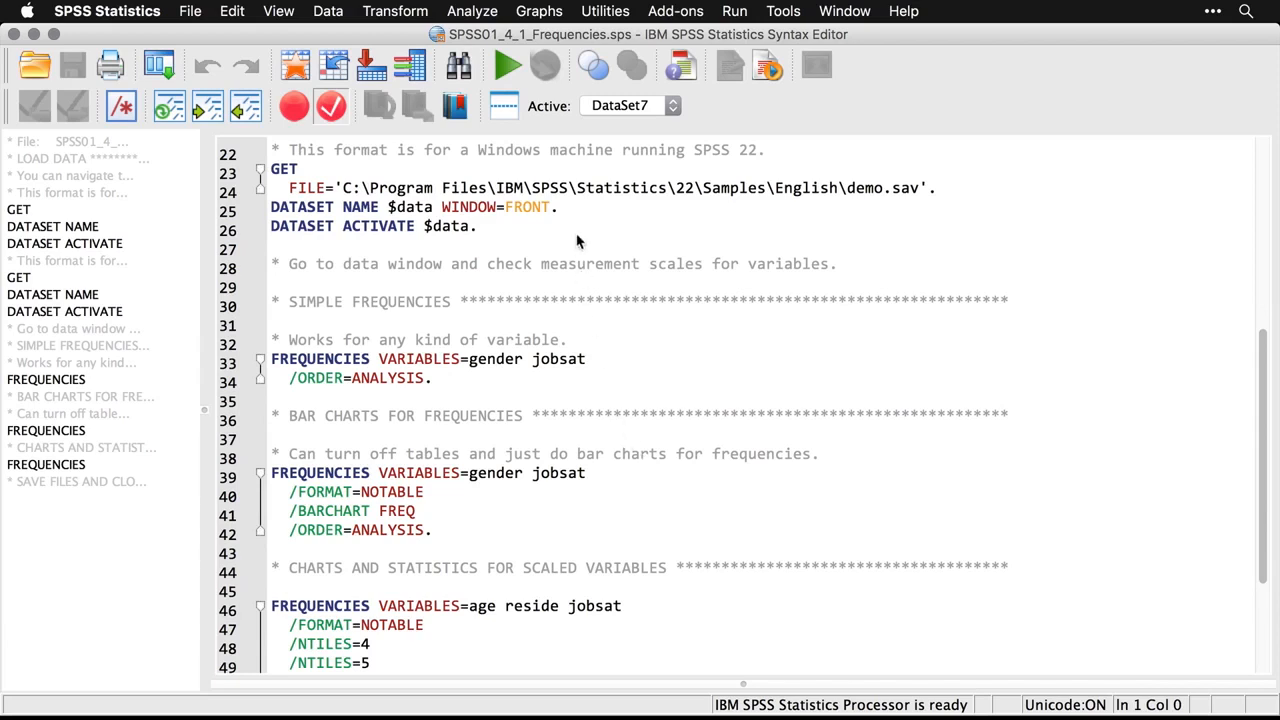
left_click(480, 8)
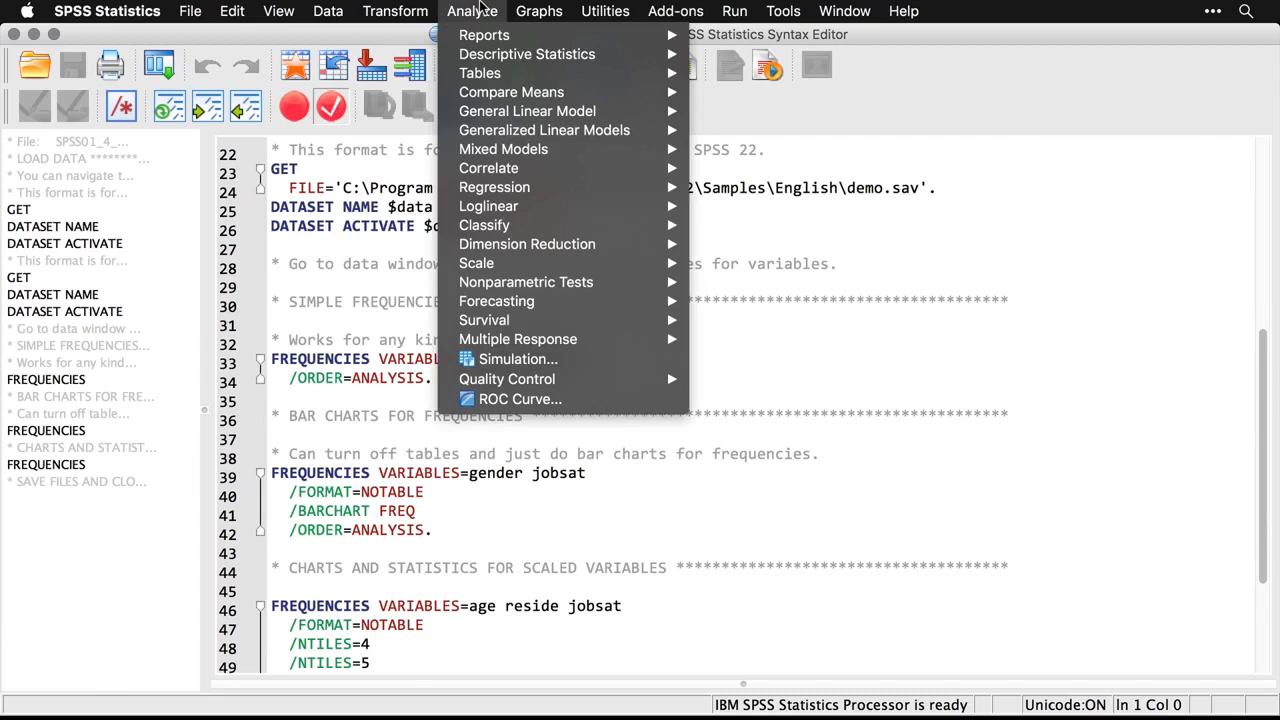
mouse_move(482, 62)
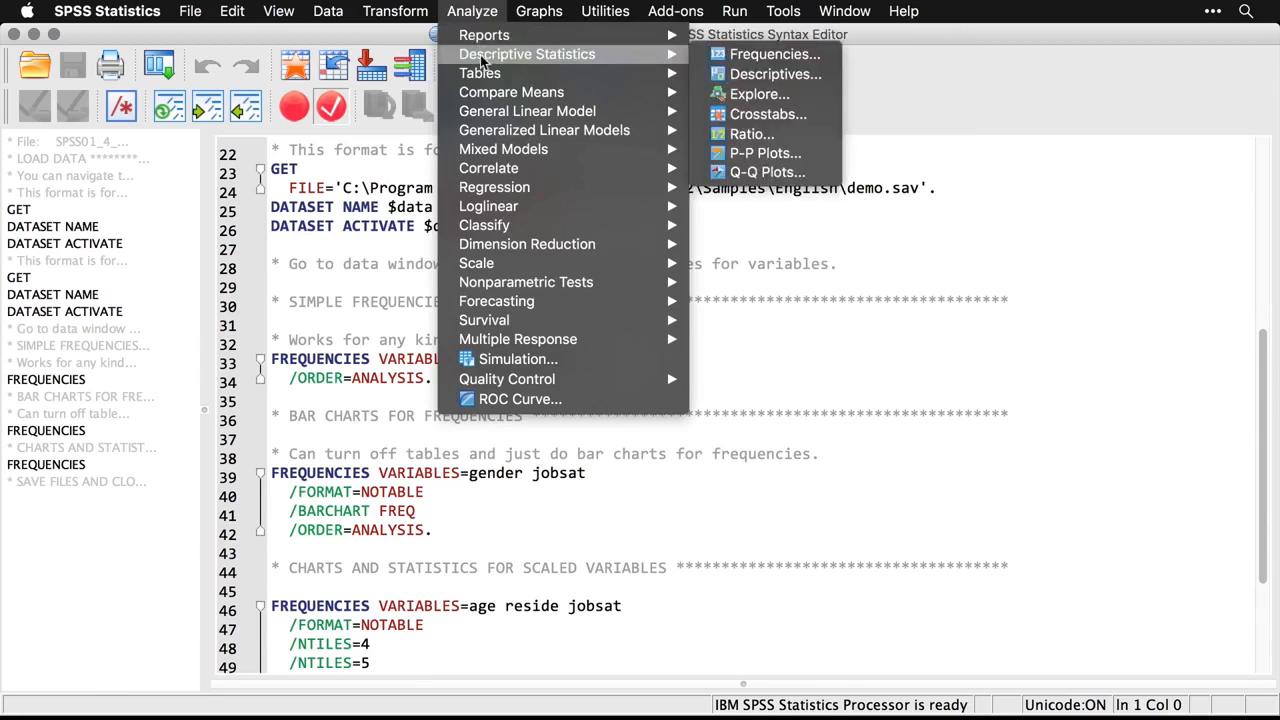
left_click(737, 56)
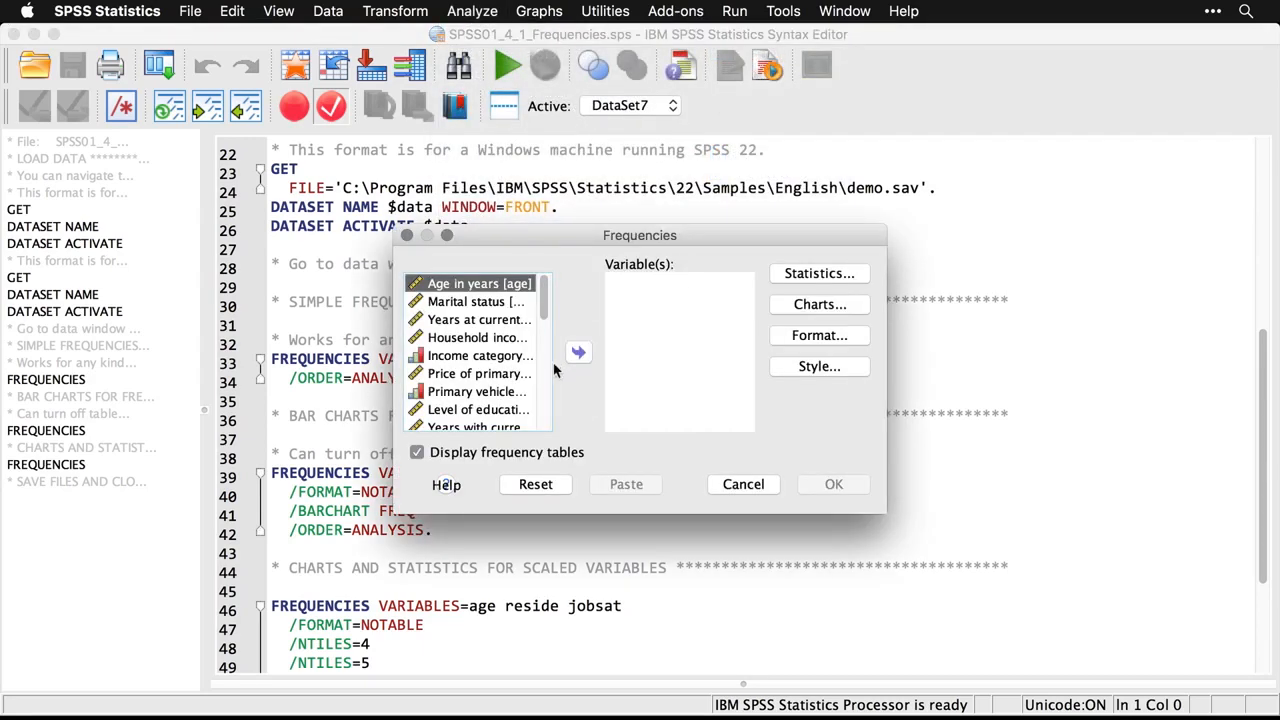
left_click(545, 409)
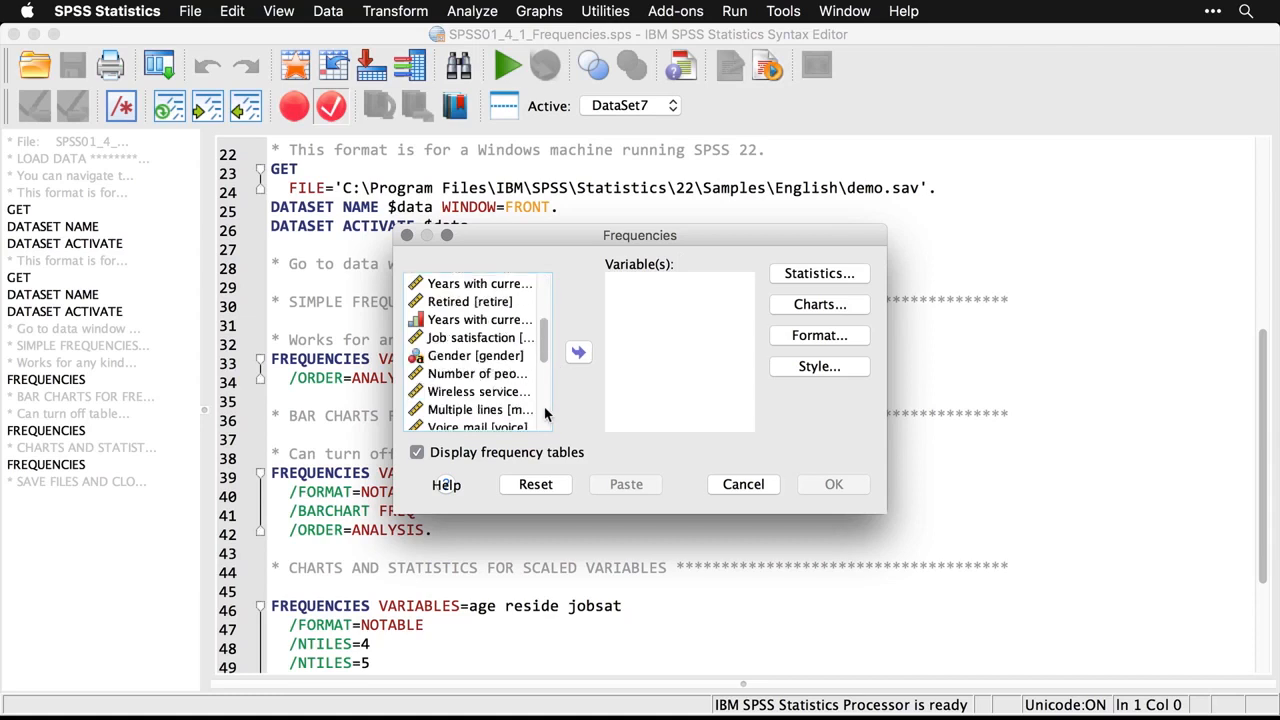
double_click(478, 357)
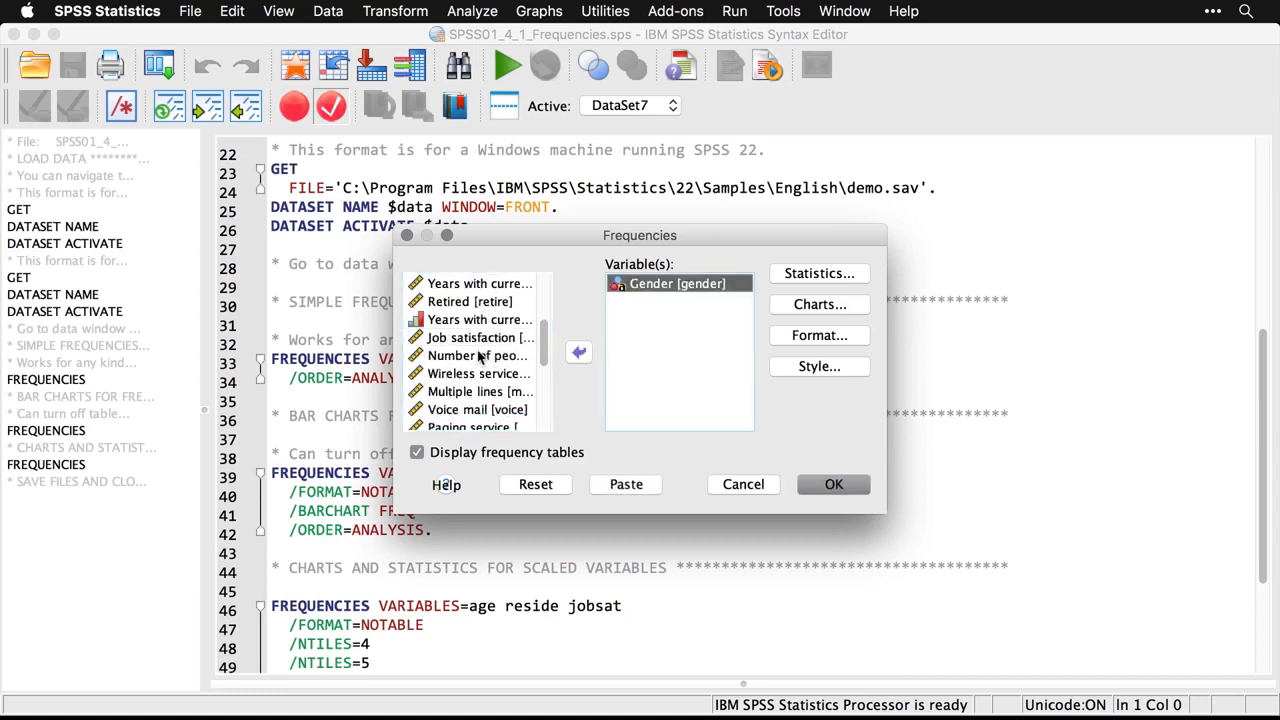
left_click(488, 340)
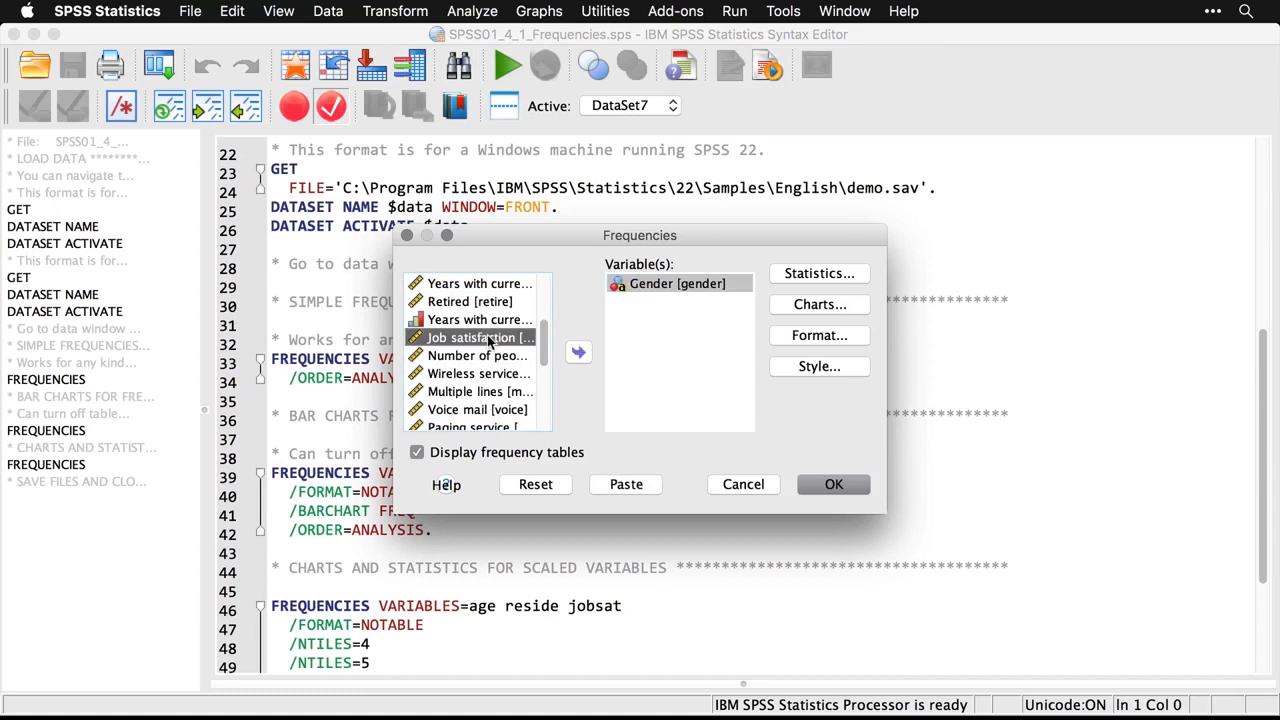
double_click(488, 340)
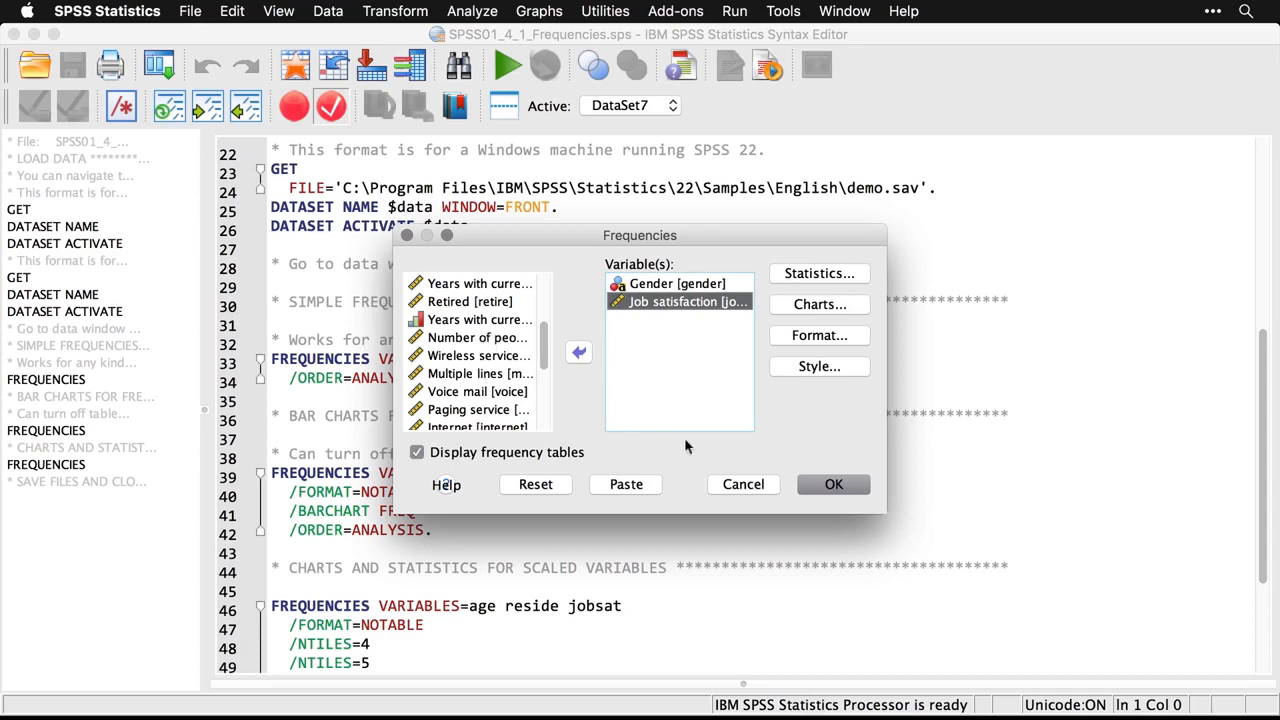
Run the Frequencies analysis and examine the Gender and Job satisfaction frequency tables
left_click(847, 486)
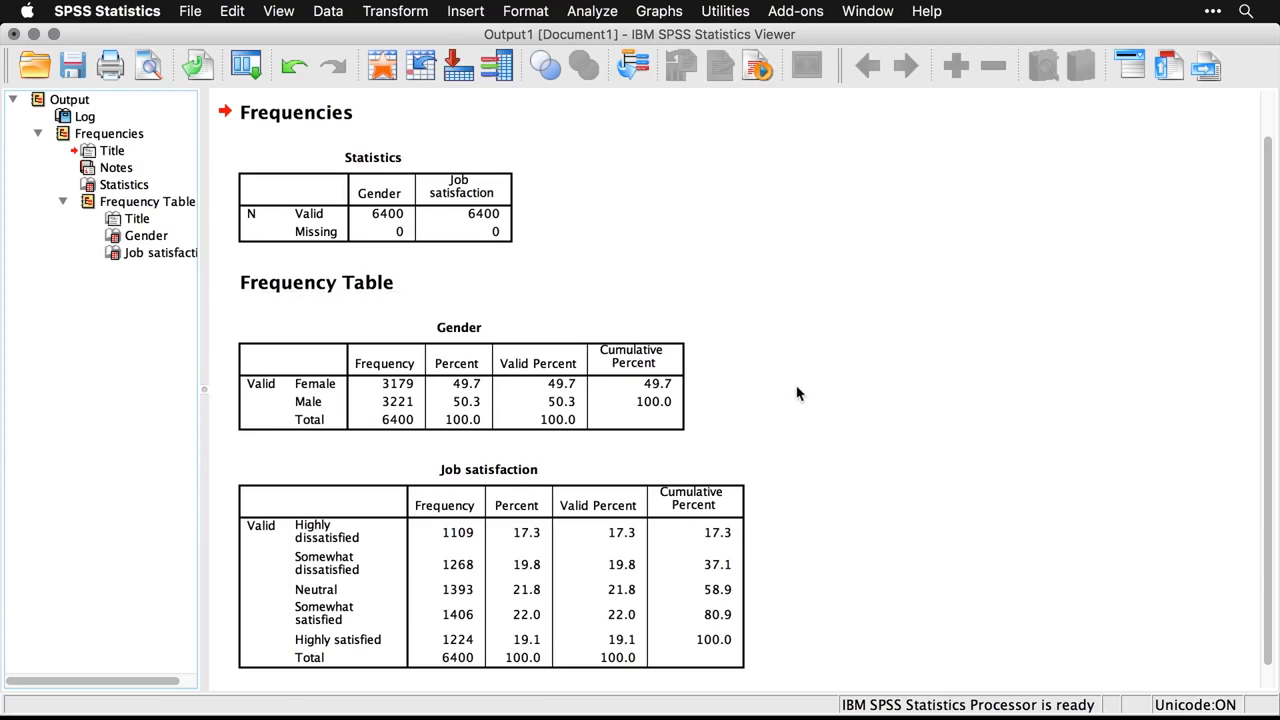
scroll(797, 393, "down", 1)
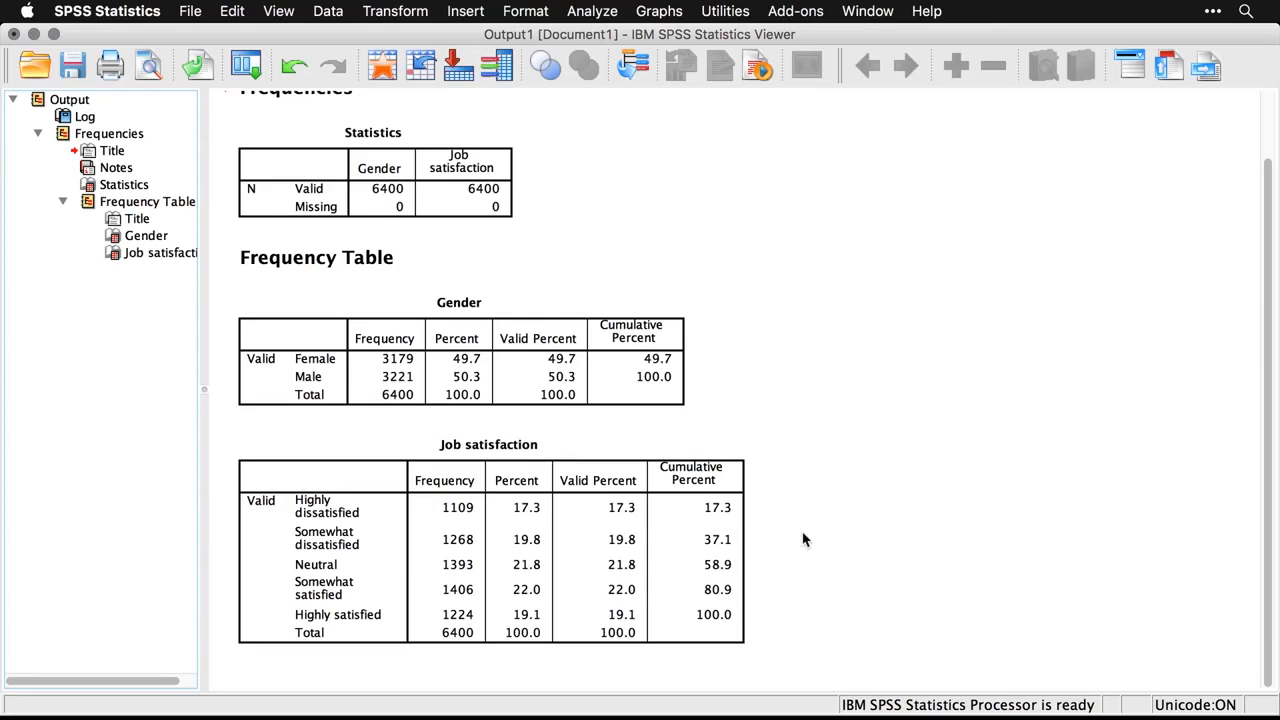
left_click(590, 540)
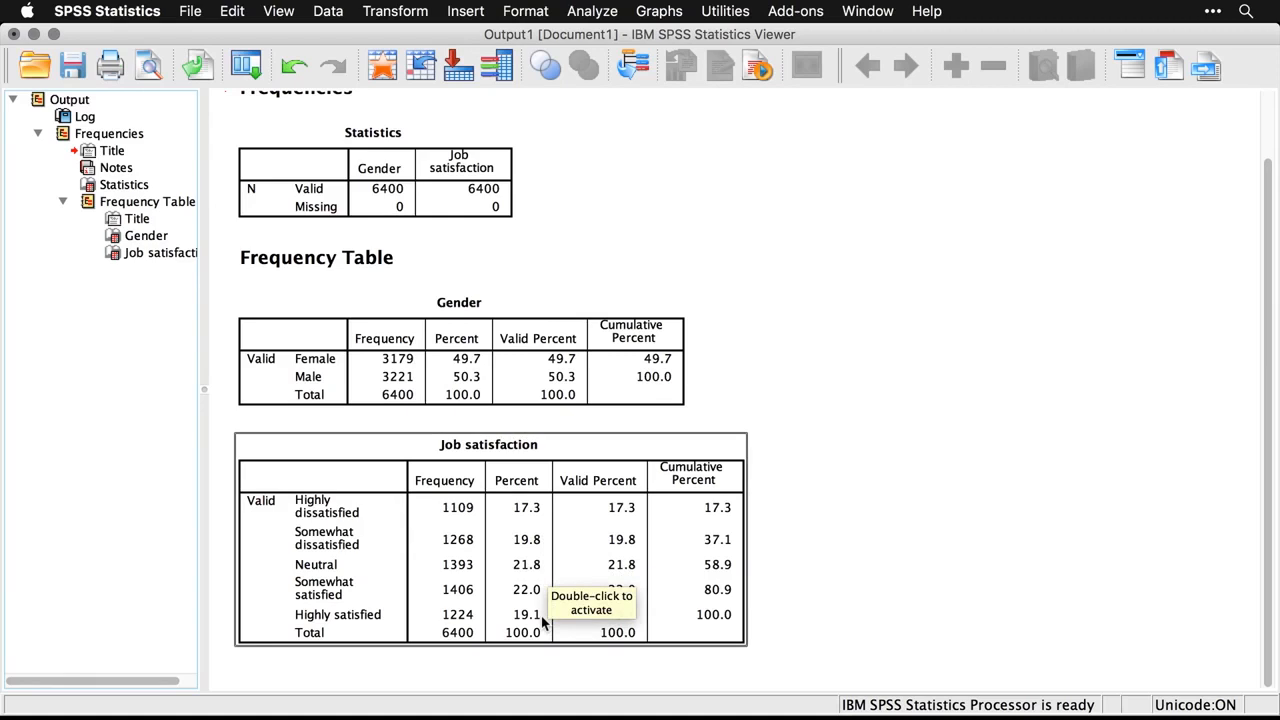
left_click(868, 575)
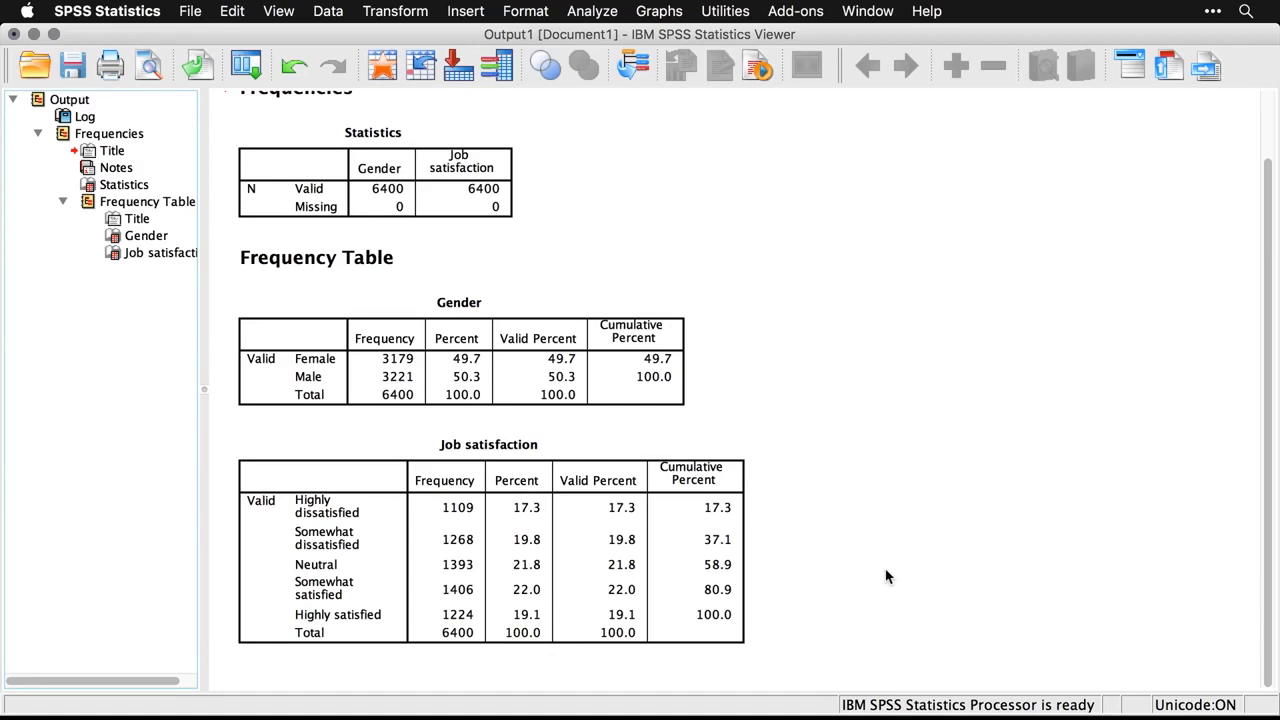
Recall the Frequencies dialog from the SPSS01_4_1_Frequencies.sps window and turn off the display of frequency tables
key("super+grave")
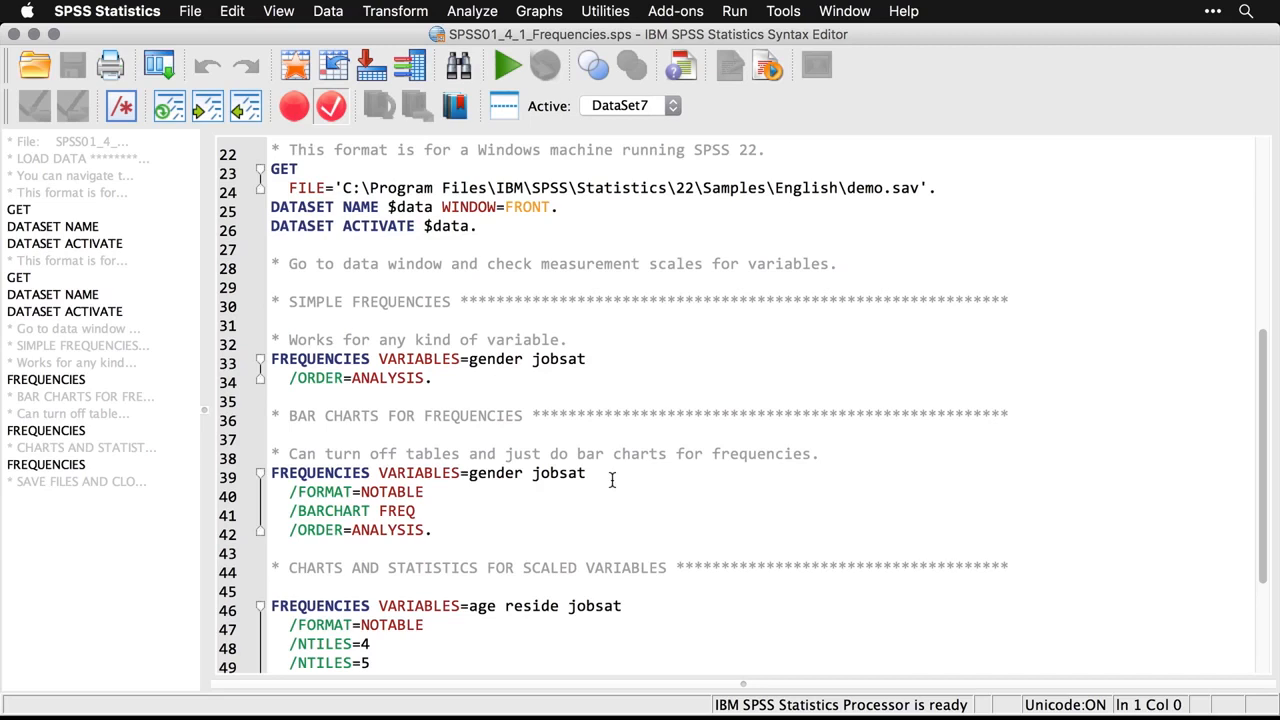
left_click(162, 66)
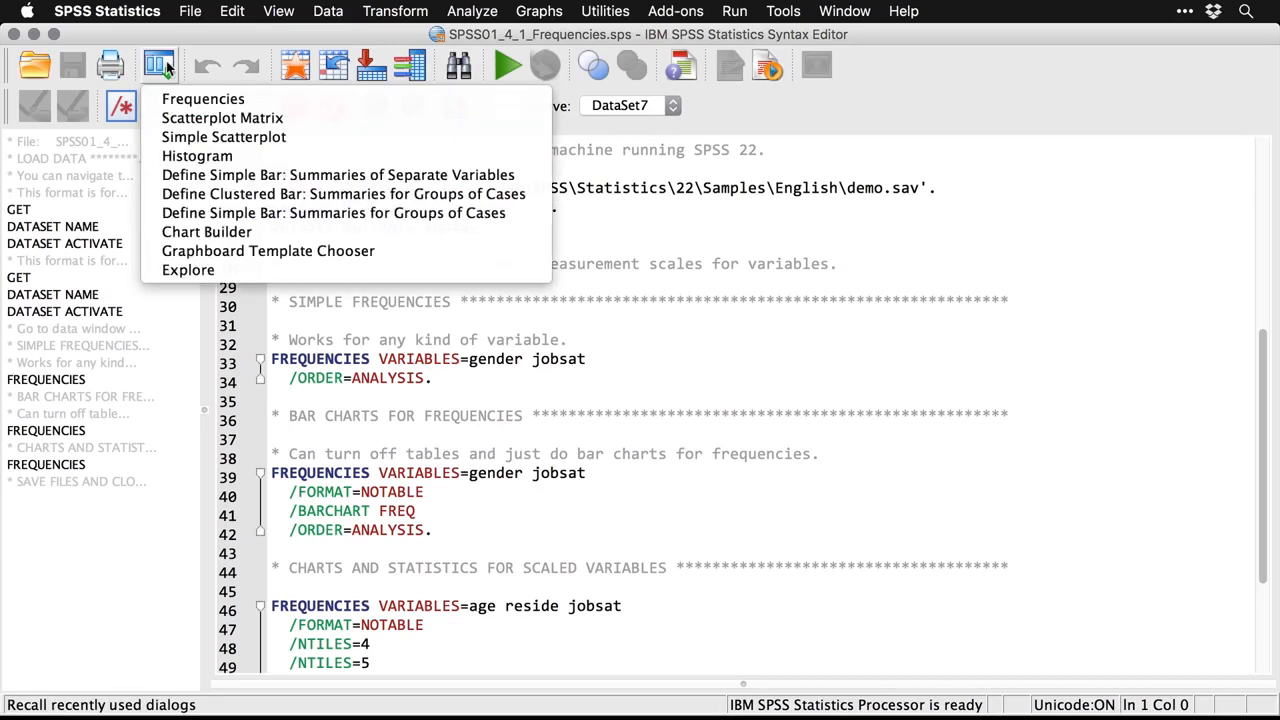
left_click(178, 99)
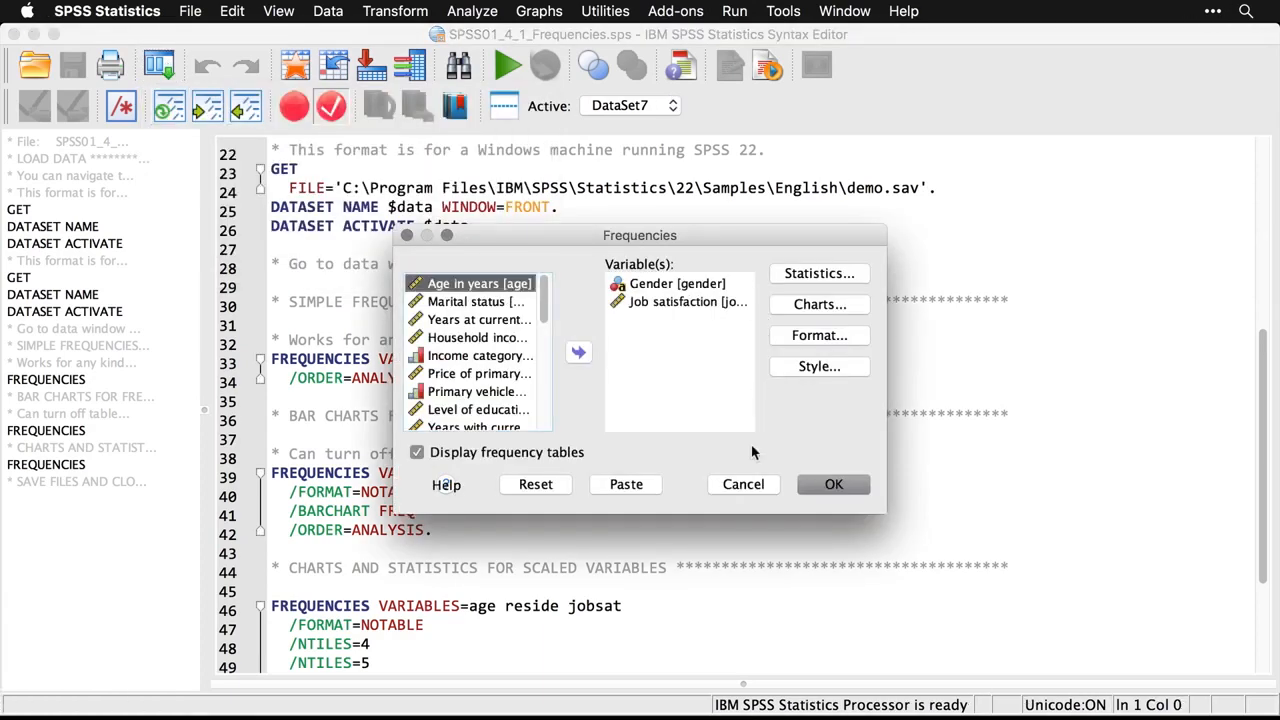
left_click(418, 453)
key("Return")
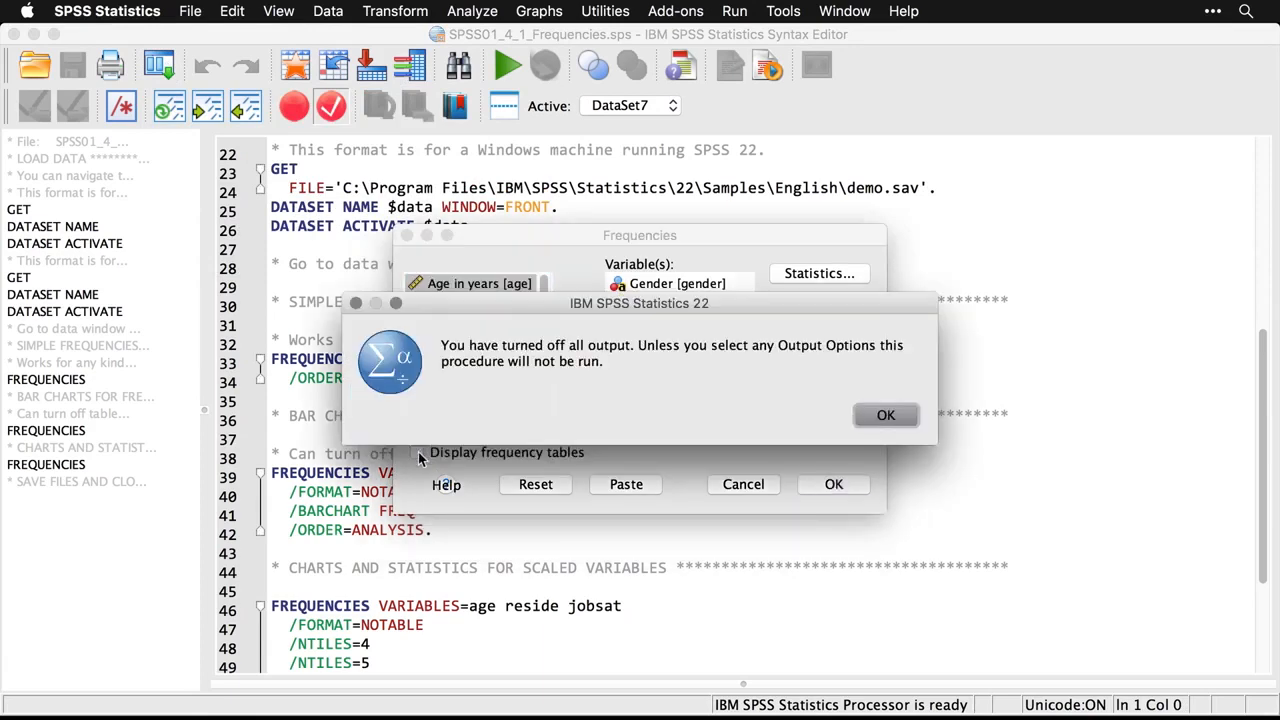
left_click(900, 414)
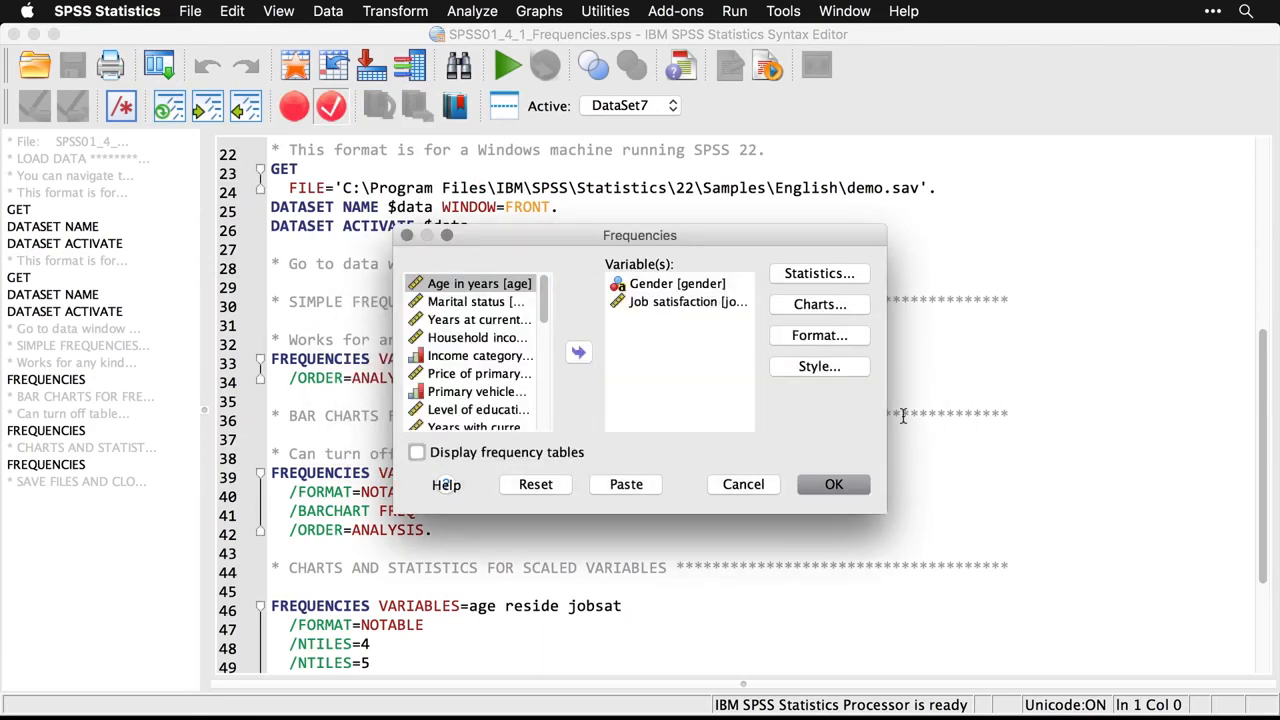
Run the Frequencies analysis with bar charts of frequencies and examine the Gender and Job satisfaction charts
left_click(833, 306)
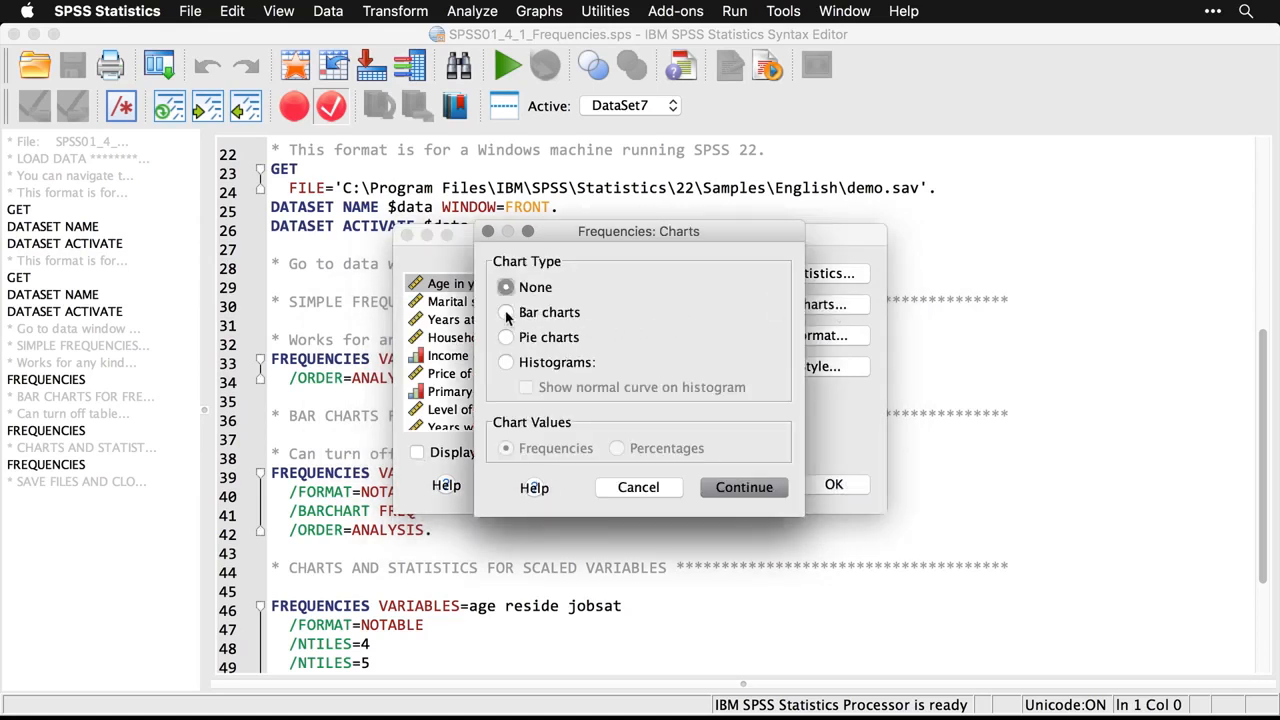
left_click(507, 314)
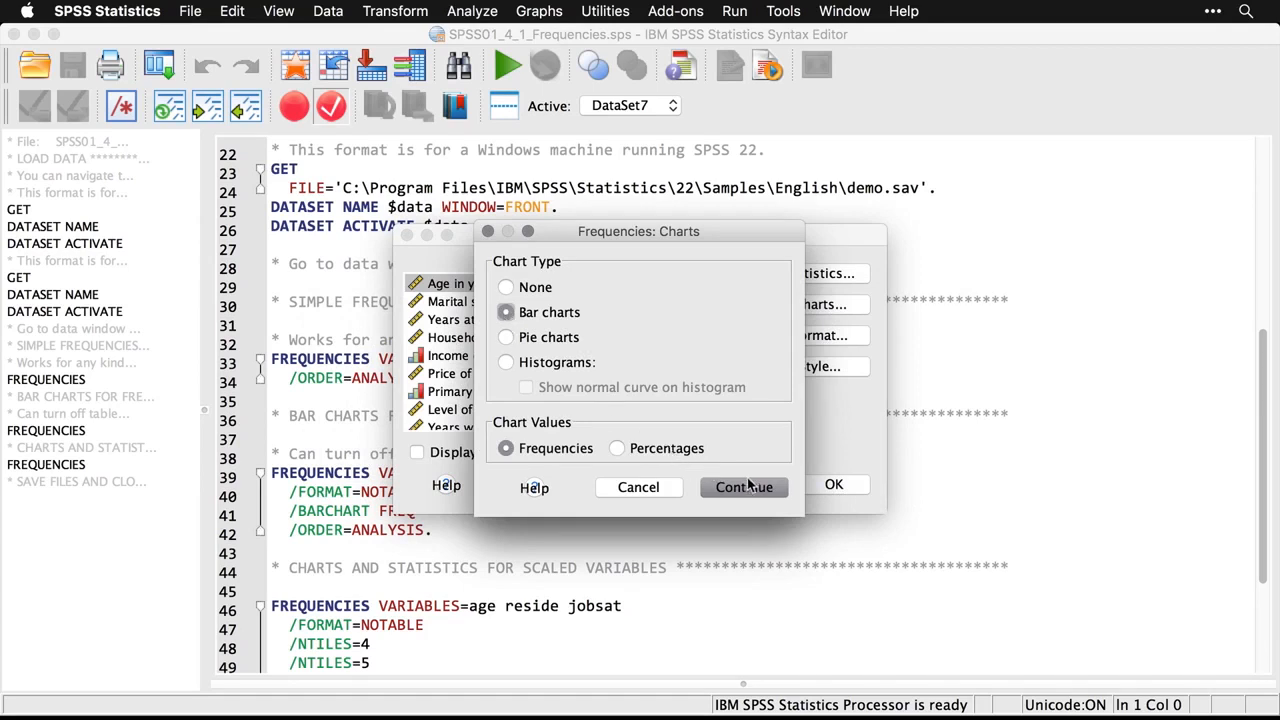
left_click(759, 487)
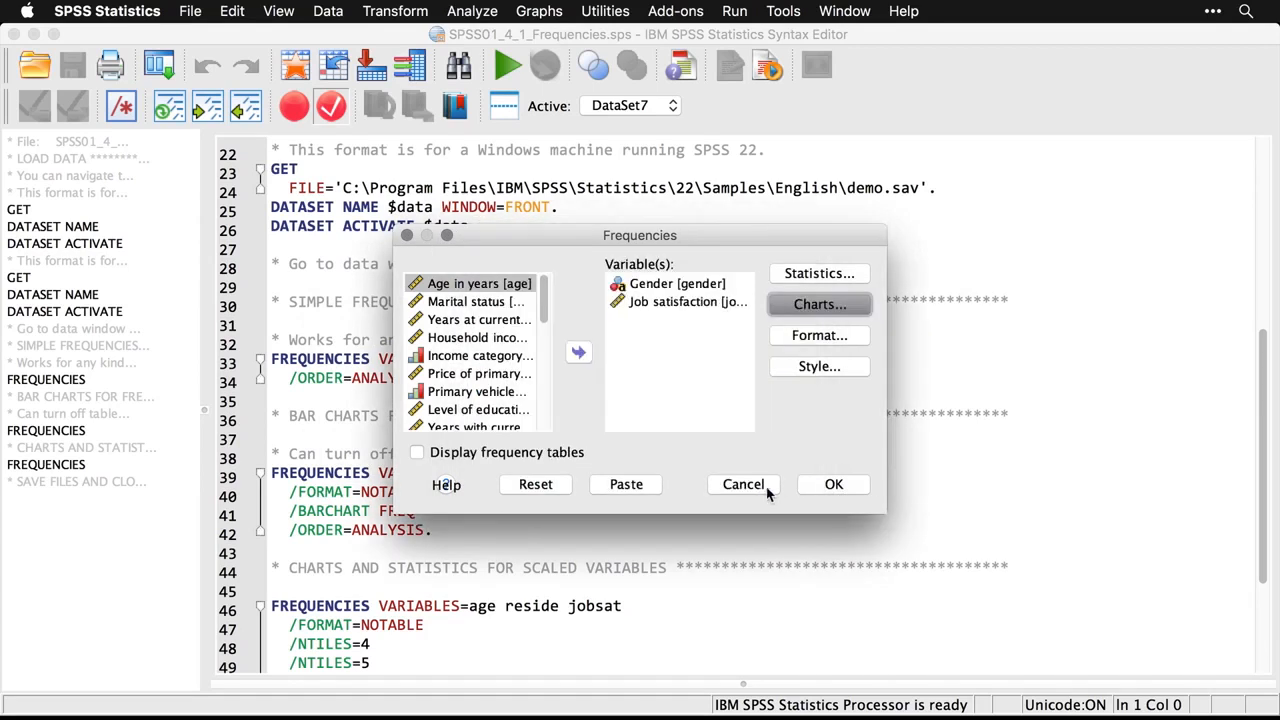
left_click(843, 485)
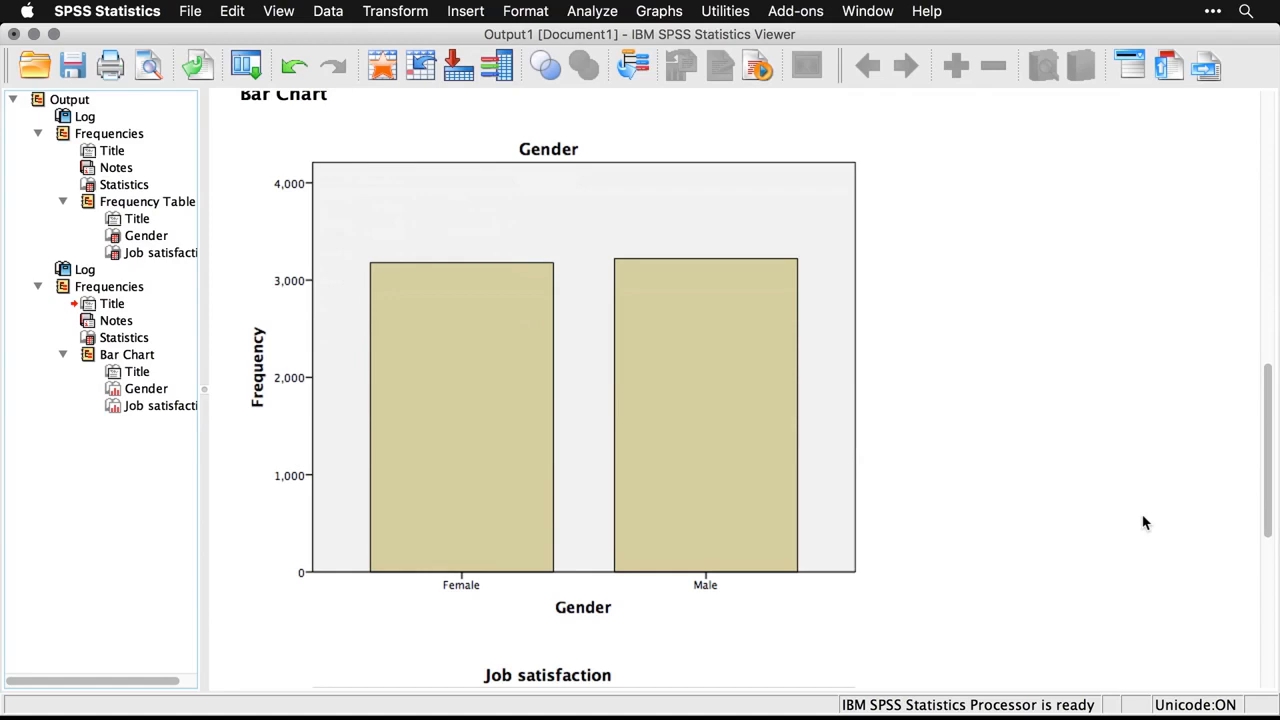
scroll(1145, 522, "down", 6)
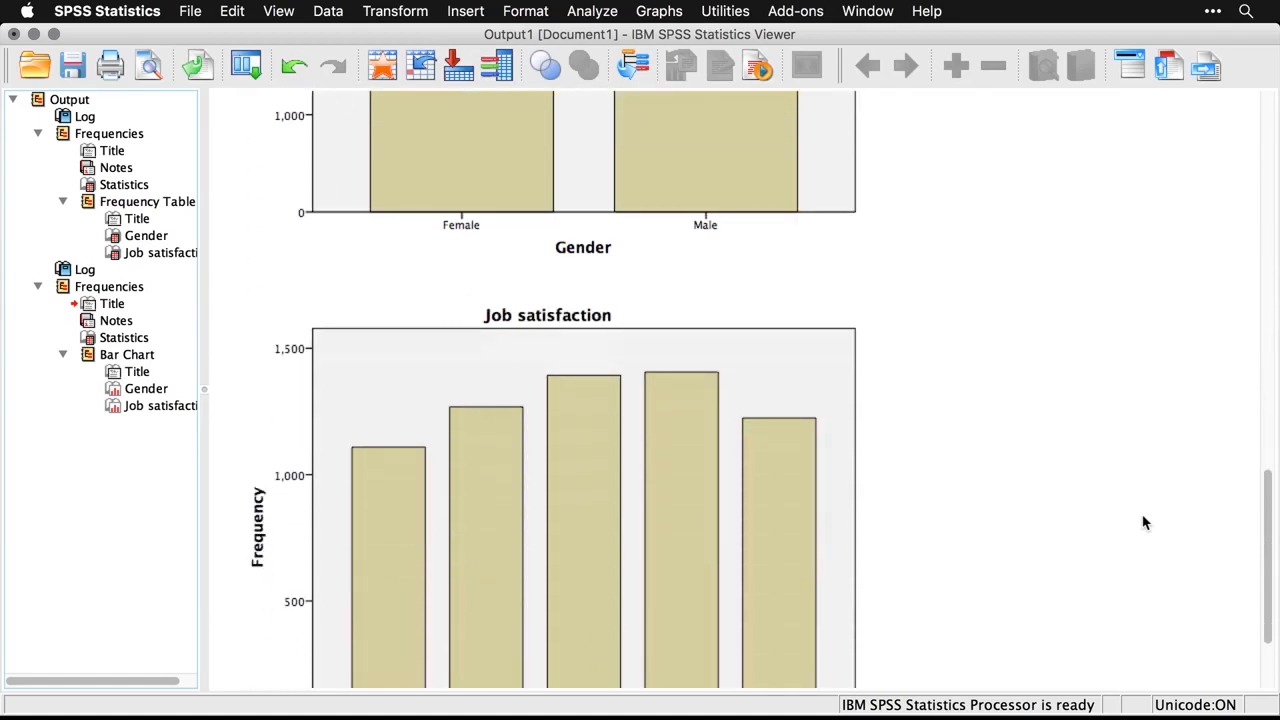
scroll(1145, 522, "down", 3)
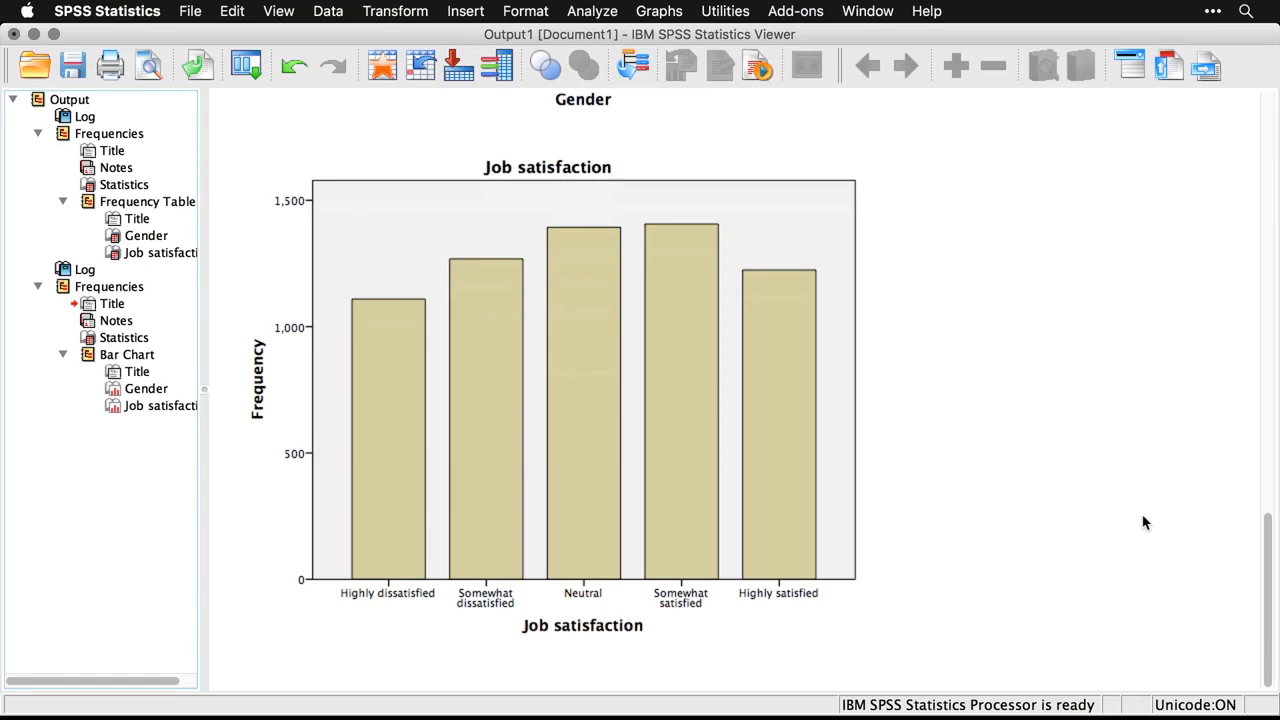
Return to the SPSS01_4_1_Frequencies.sps syntax window, reopen the descriptive Frequencies dialog and reset it to its defaults
key("super+grave")
scroll(1145, 522, "down", 5)
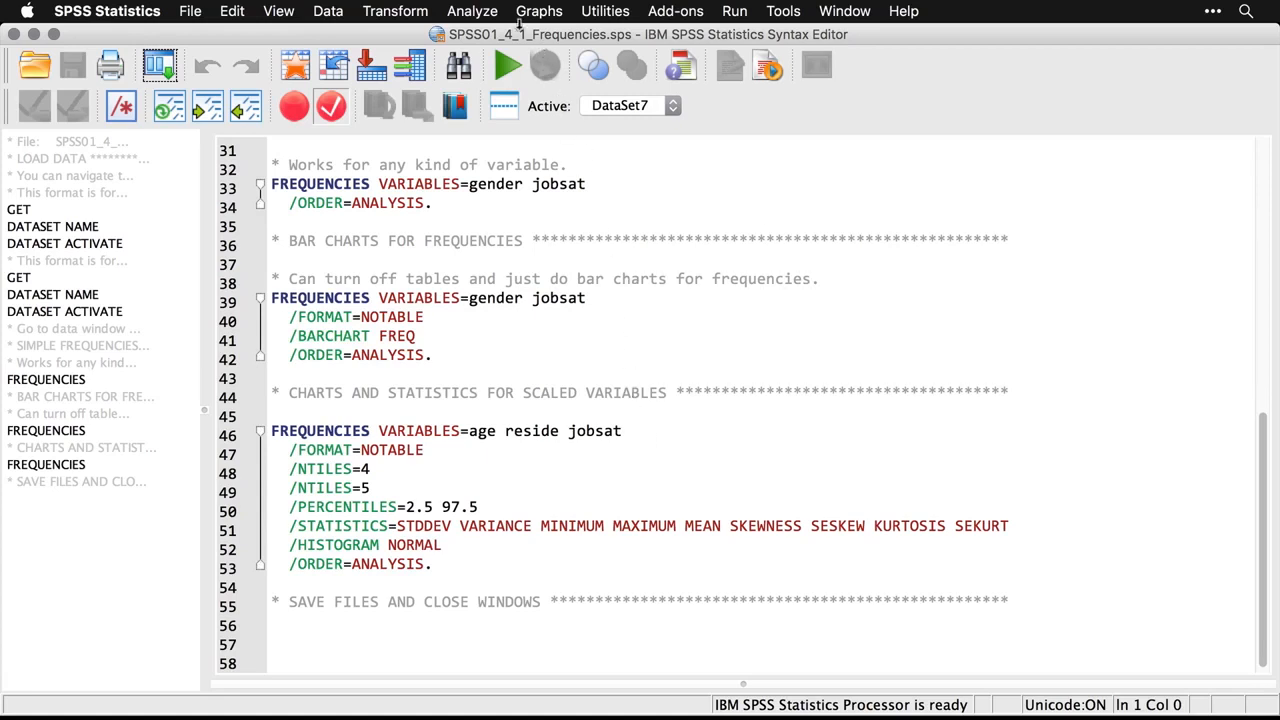
left_click(472, 11)
mouse_move(489, 45)
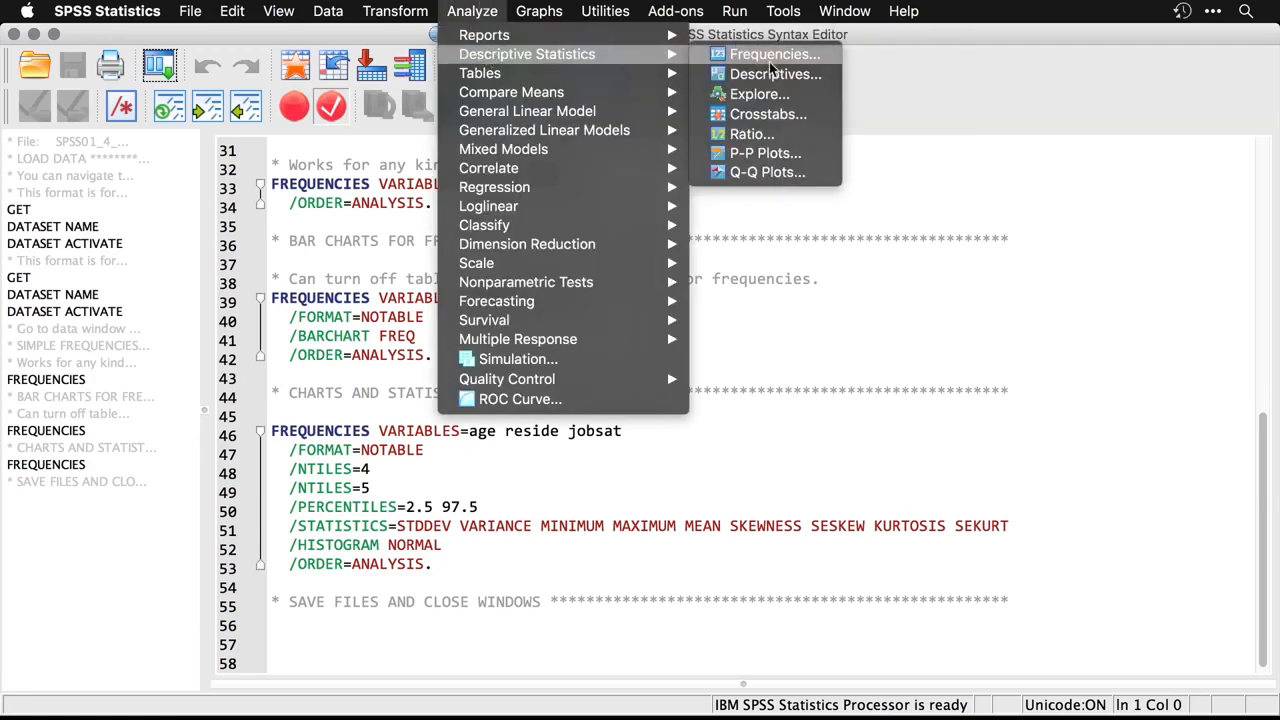
left_click(770, 56)
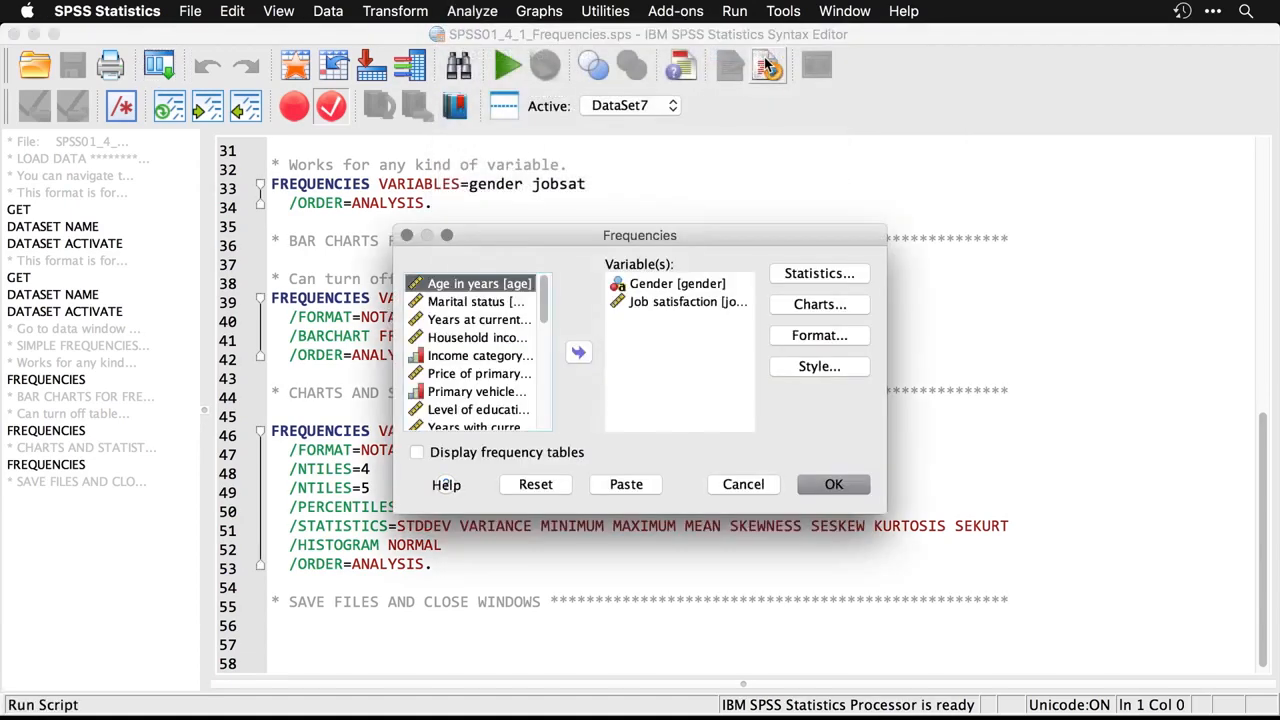
mouse_move(690, 244)
left_mouse_down()
mouse_move(1040, 252)
mouse_move(683, 236)
left_mouse_up()
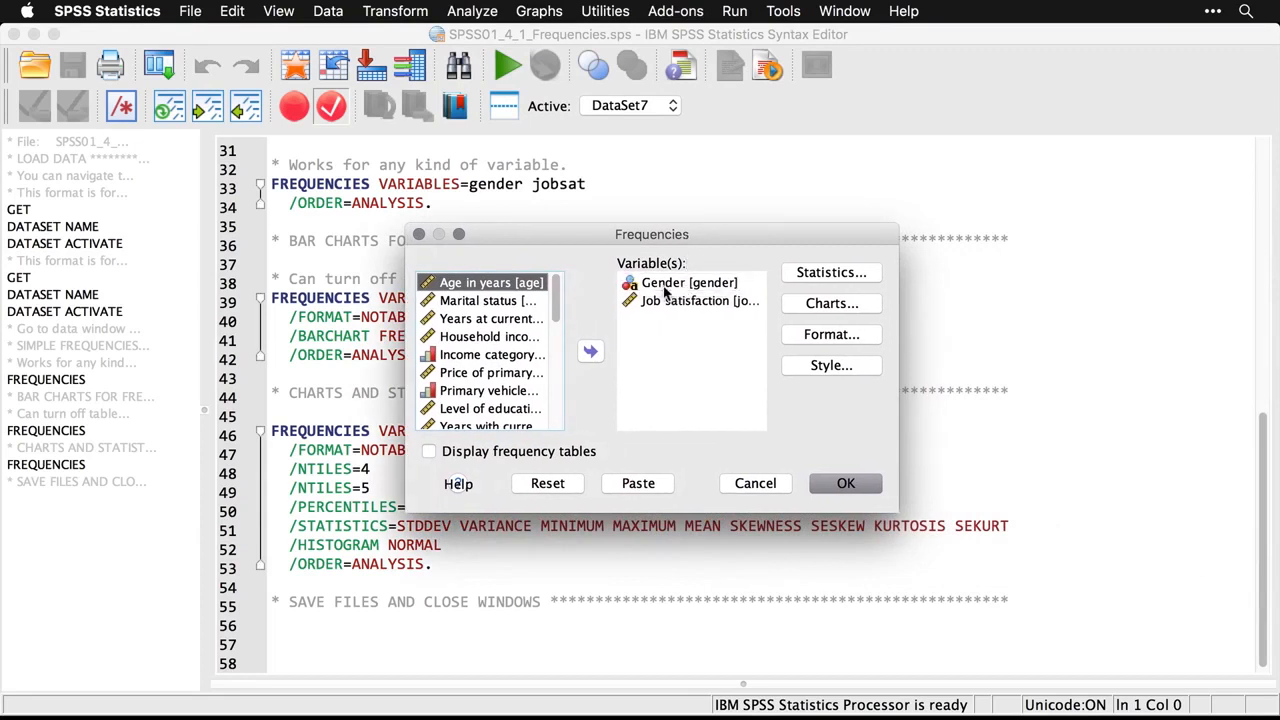
left_click(558, 487)
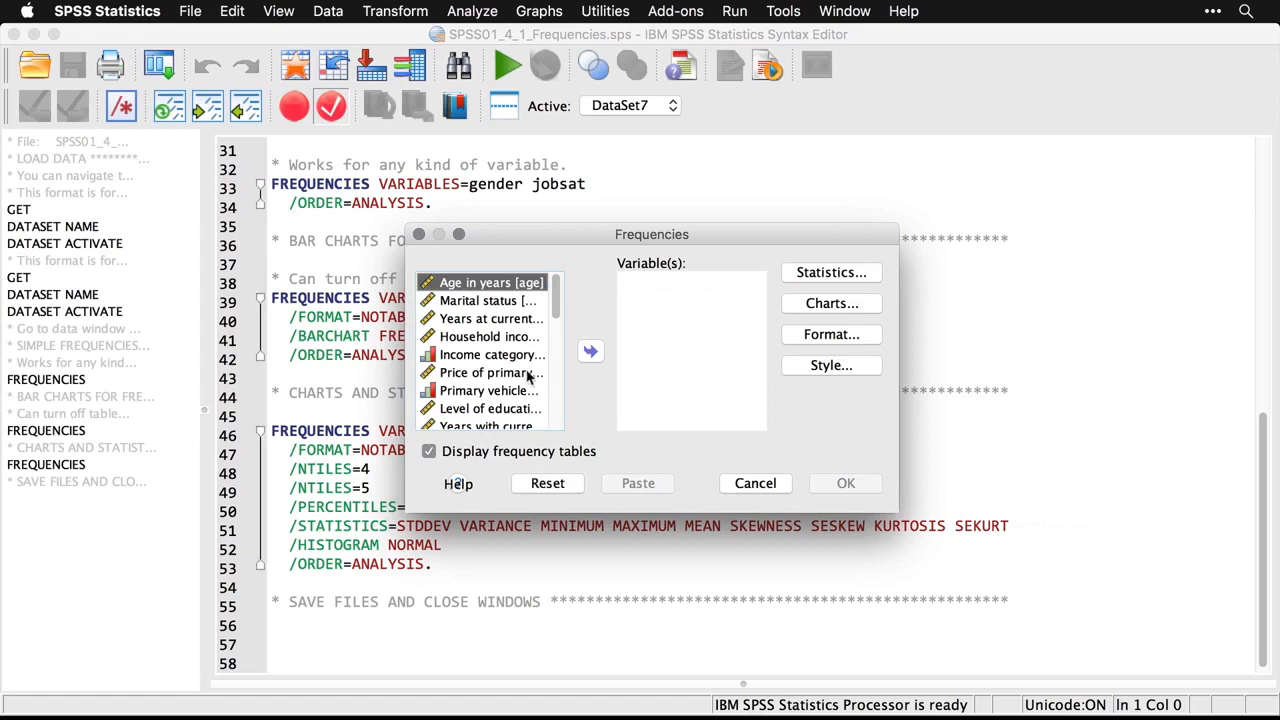
Add Age in years, Years at current address and Job satisfaction as the variables of the Frequencies analysis
double_click(506, 287)
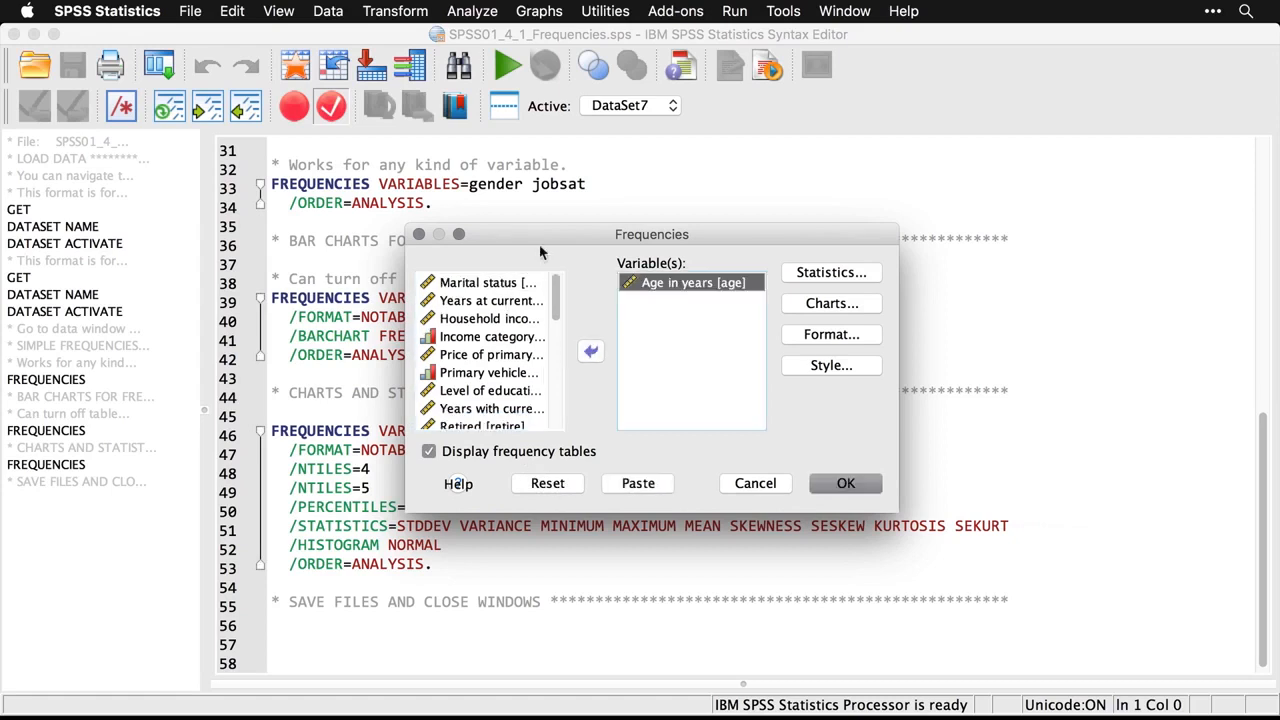
left_click_drag(549, 238, 588, 236)
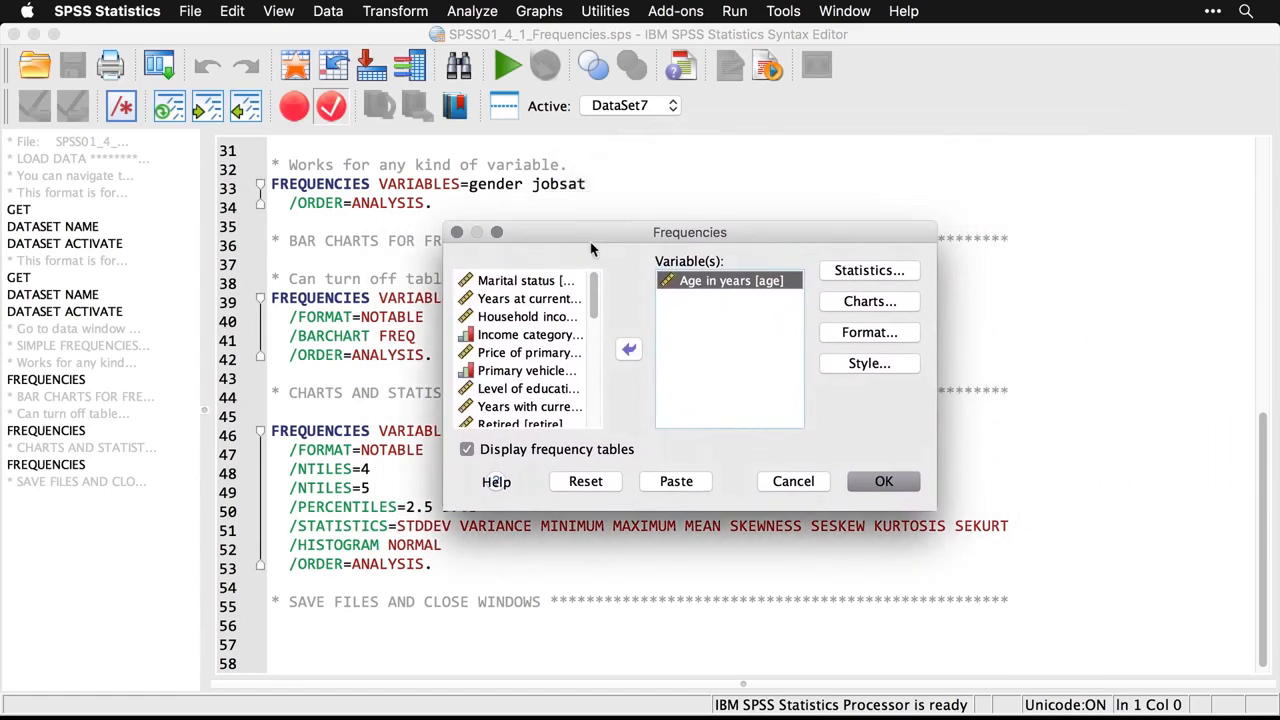
left_click(542, 300)
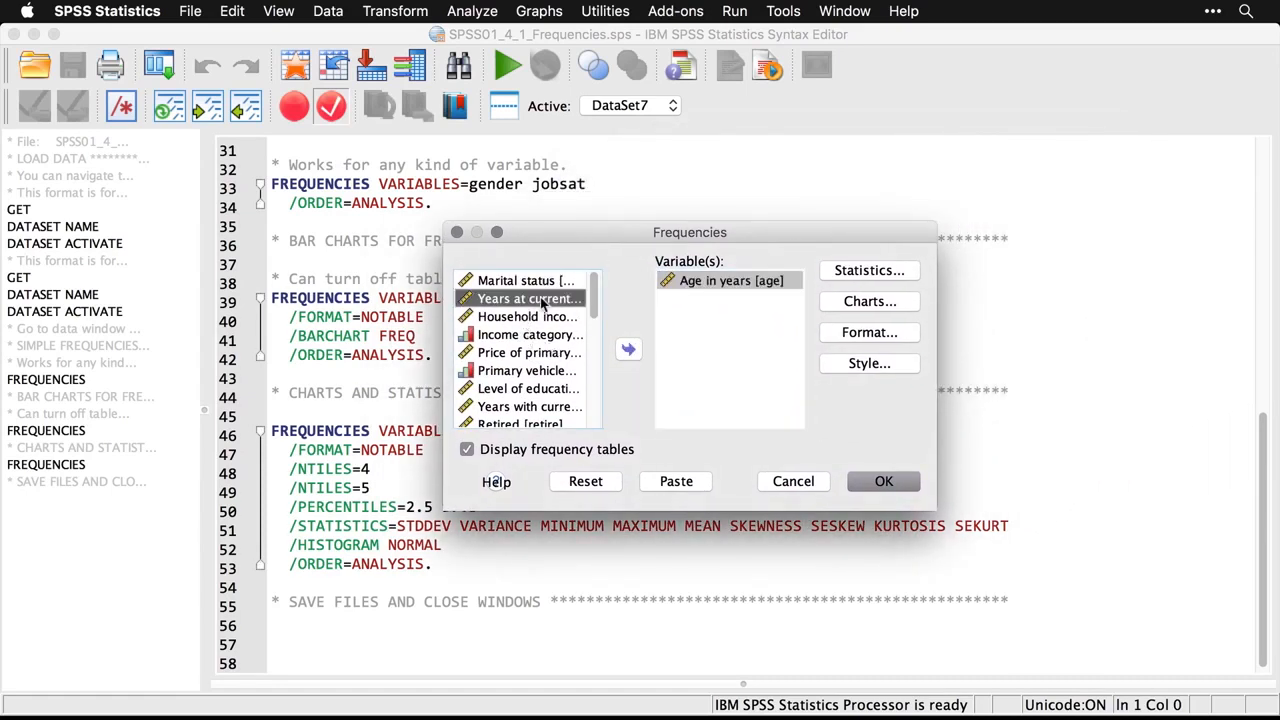
left_click(628, 349)
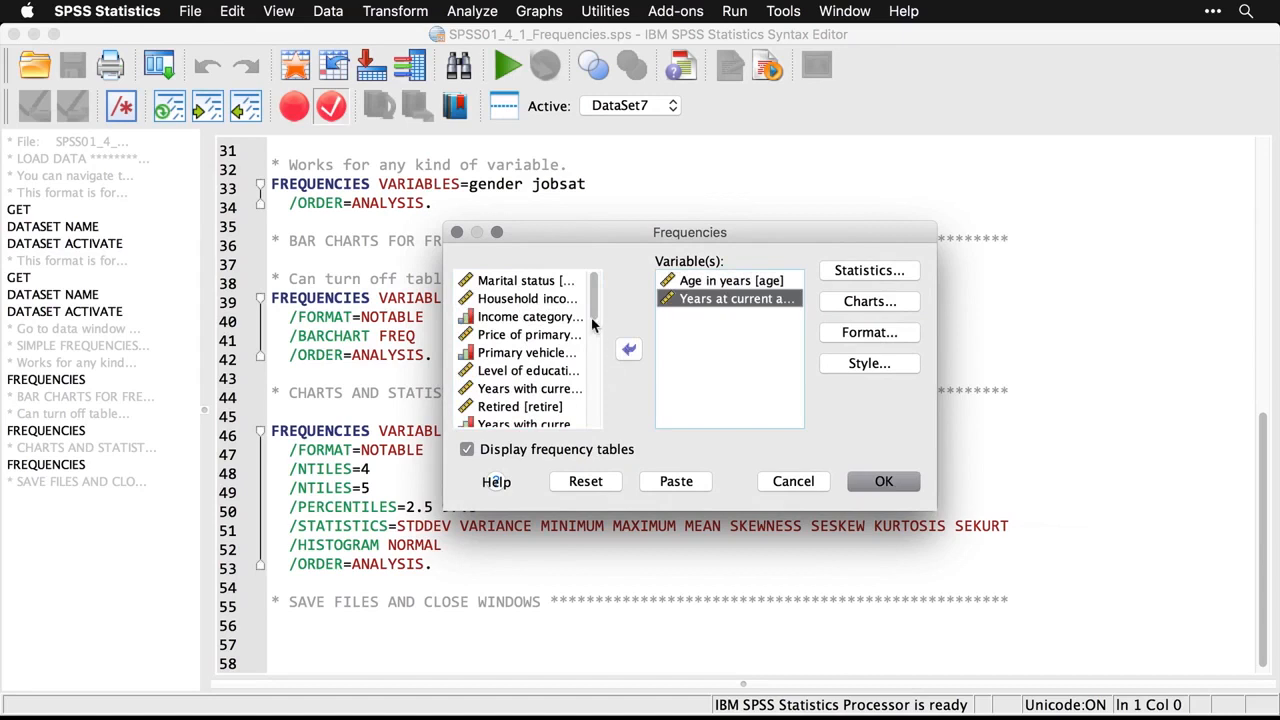
scroll(540, 350, "down", 3)
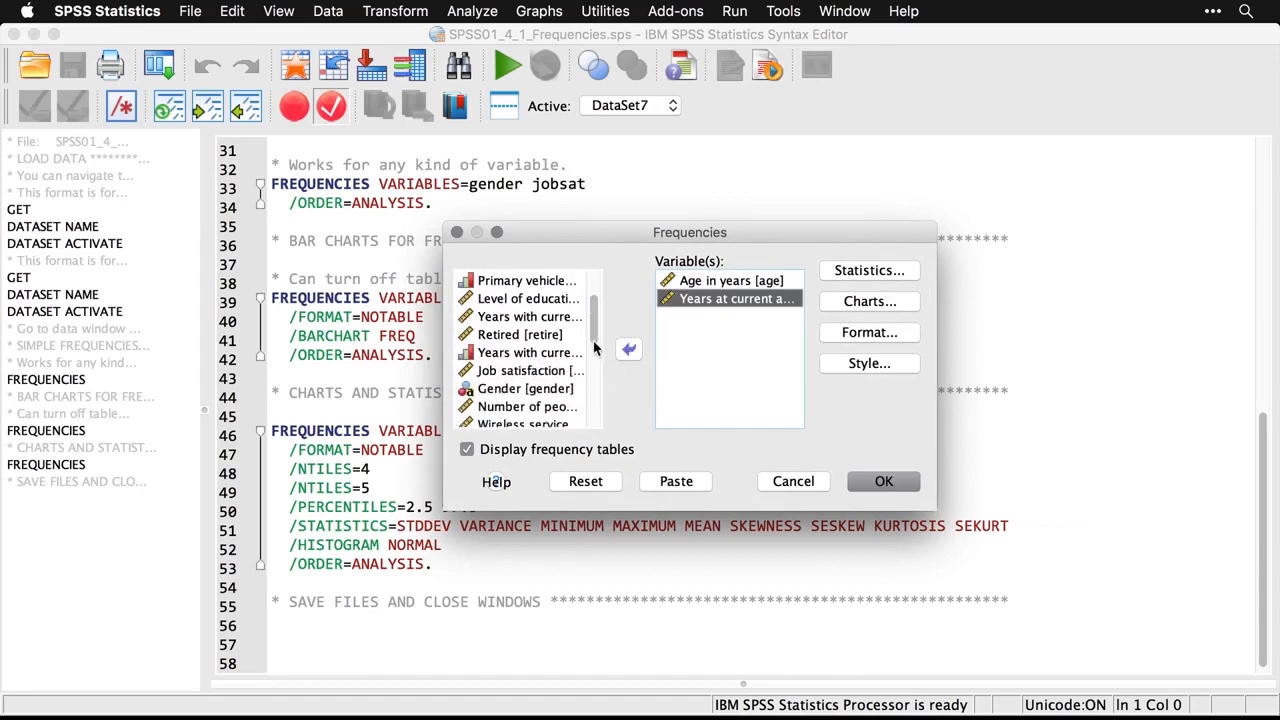
left_click(558, 368)
left_click(630, 351)
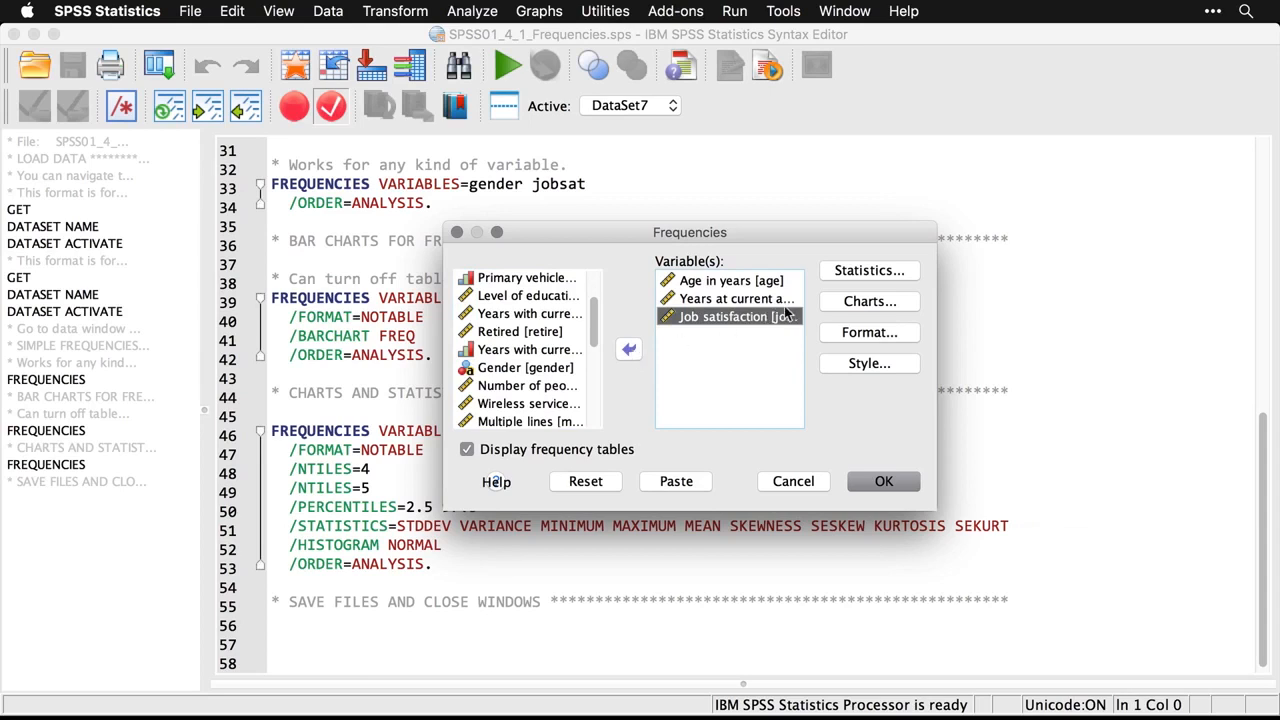
In the Frequencies statistics, request the mean, quartiles, minimum and maximum
left_click(869, 271)
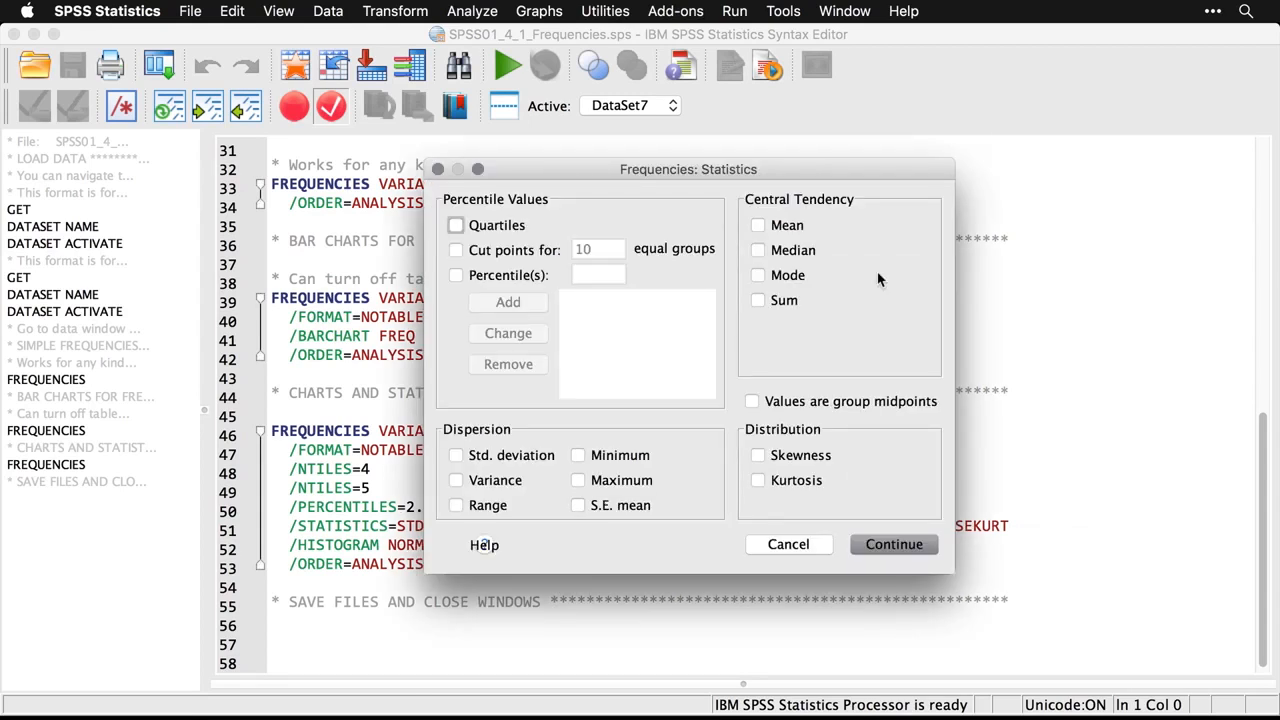
left_click(760, 228)
left_click(457, 226)
left_click(582, 457)
left_click(582, 481)
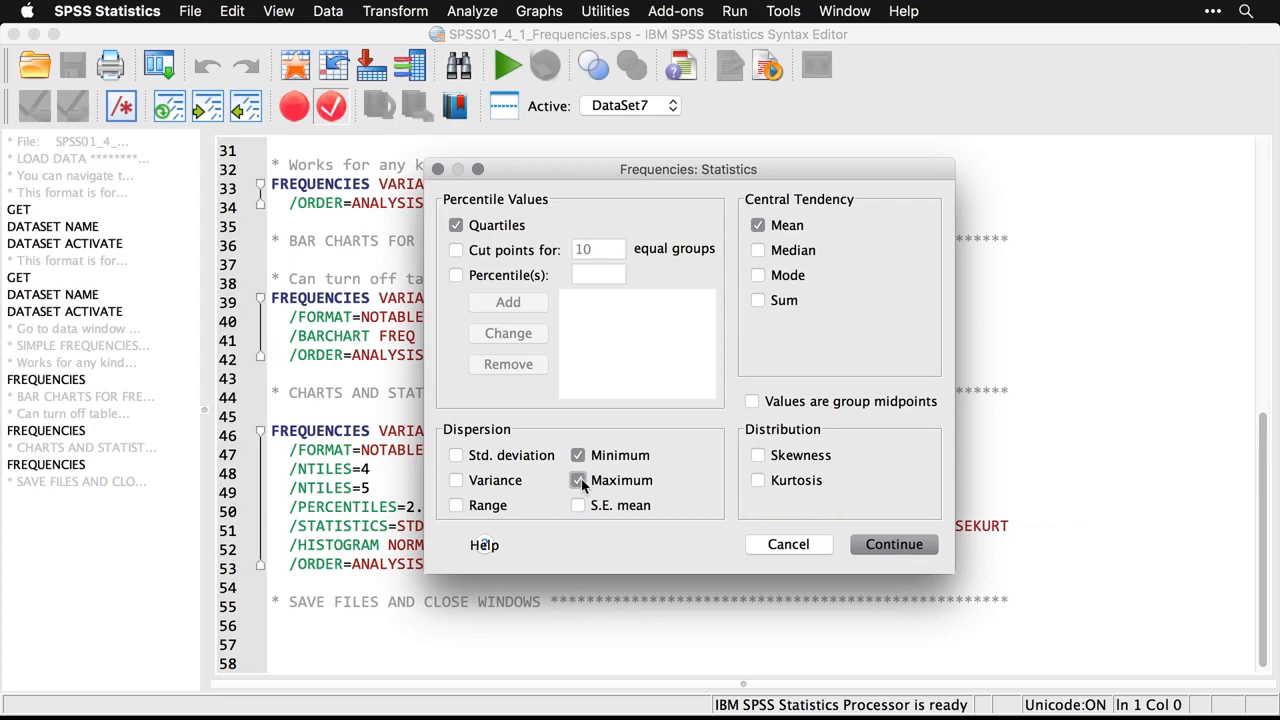
Request percentile cut points for 5 equal groups
left_click(456, 252)
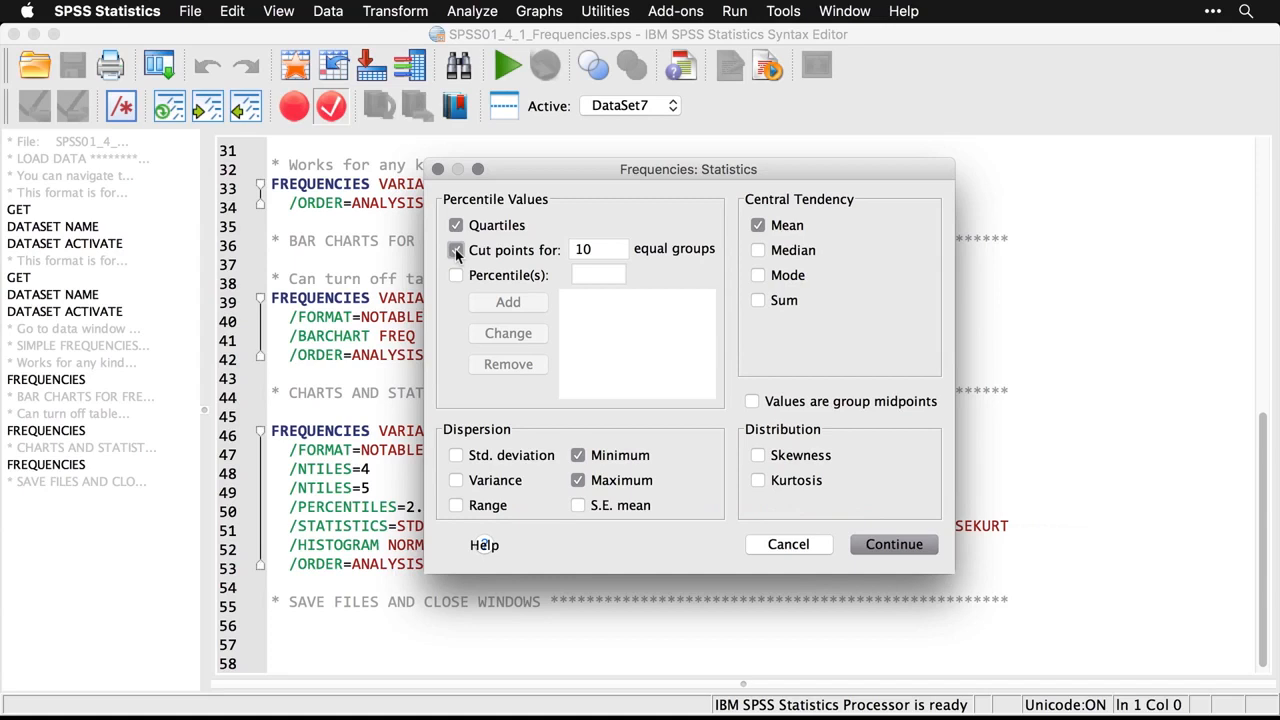
left_click(617, 252)
key("BackSpace")
key("BackSpace")
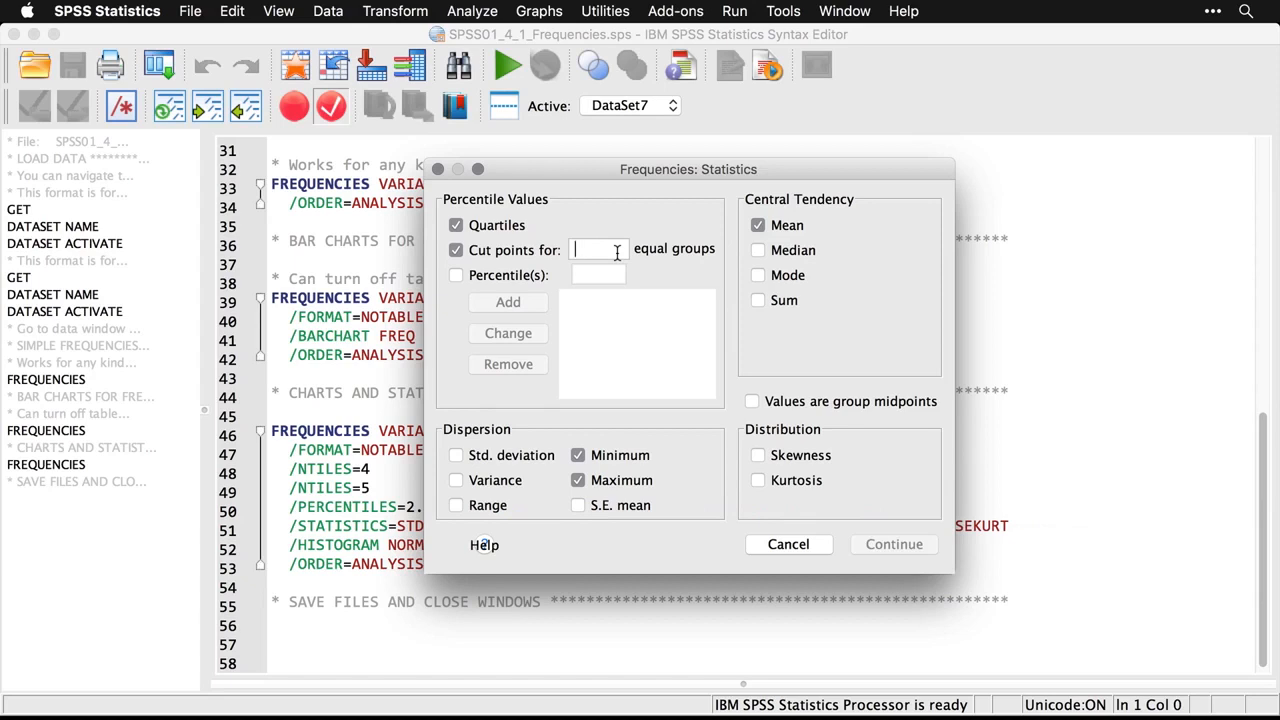
type("5")
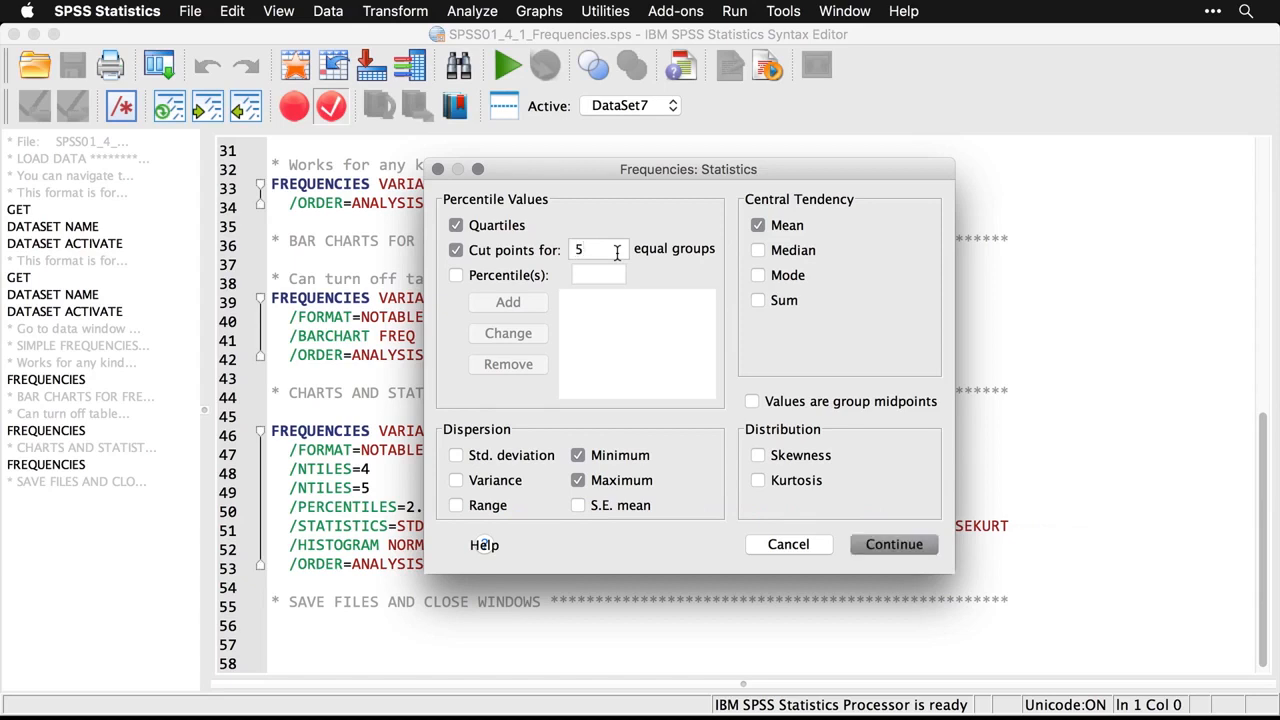
Request custom percentiles and add 2.5 and 97.5 to their list
left_click(456, 276)
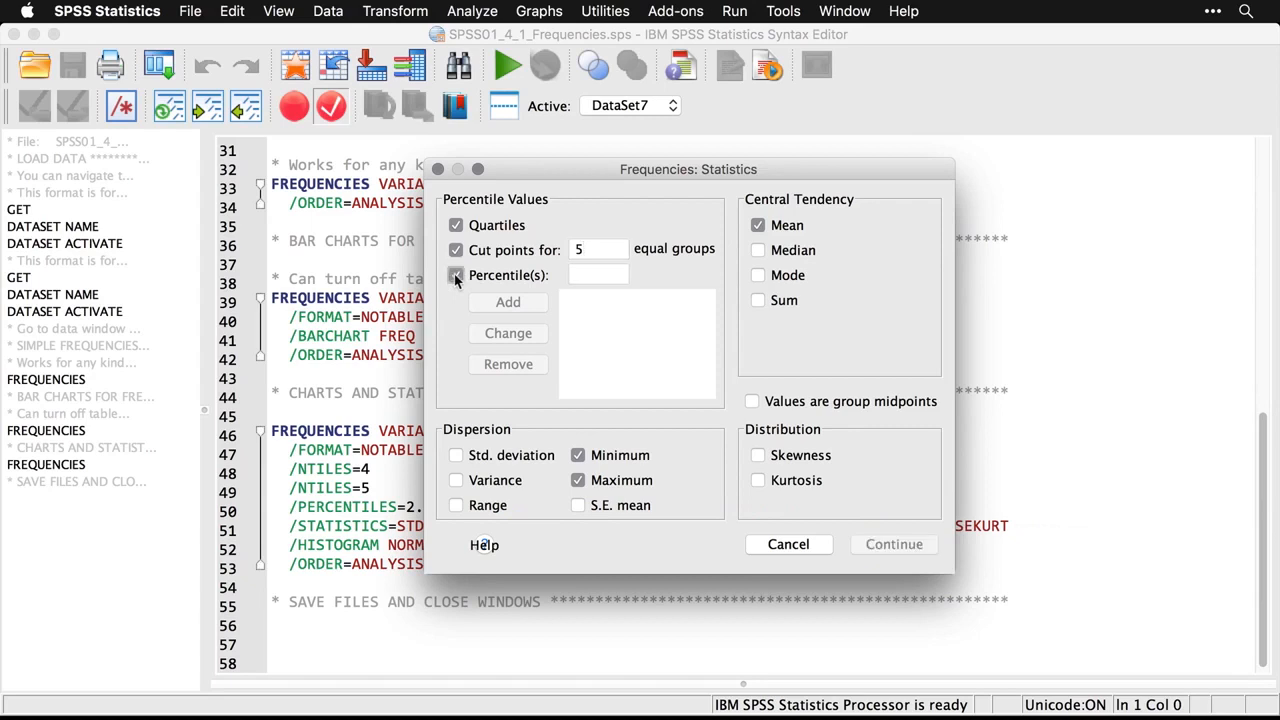
left_click(593, 270)
type("2.5")
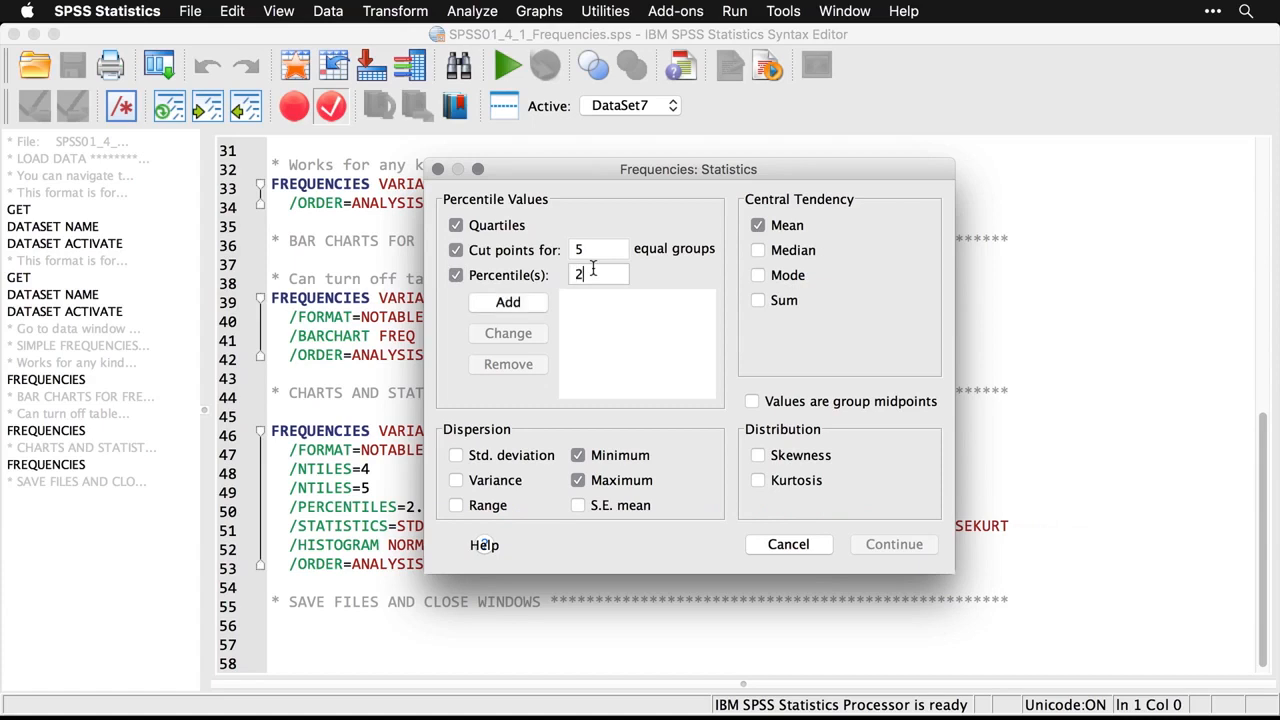
left_click(528, 302)
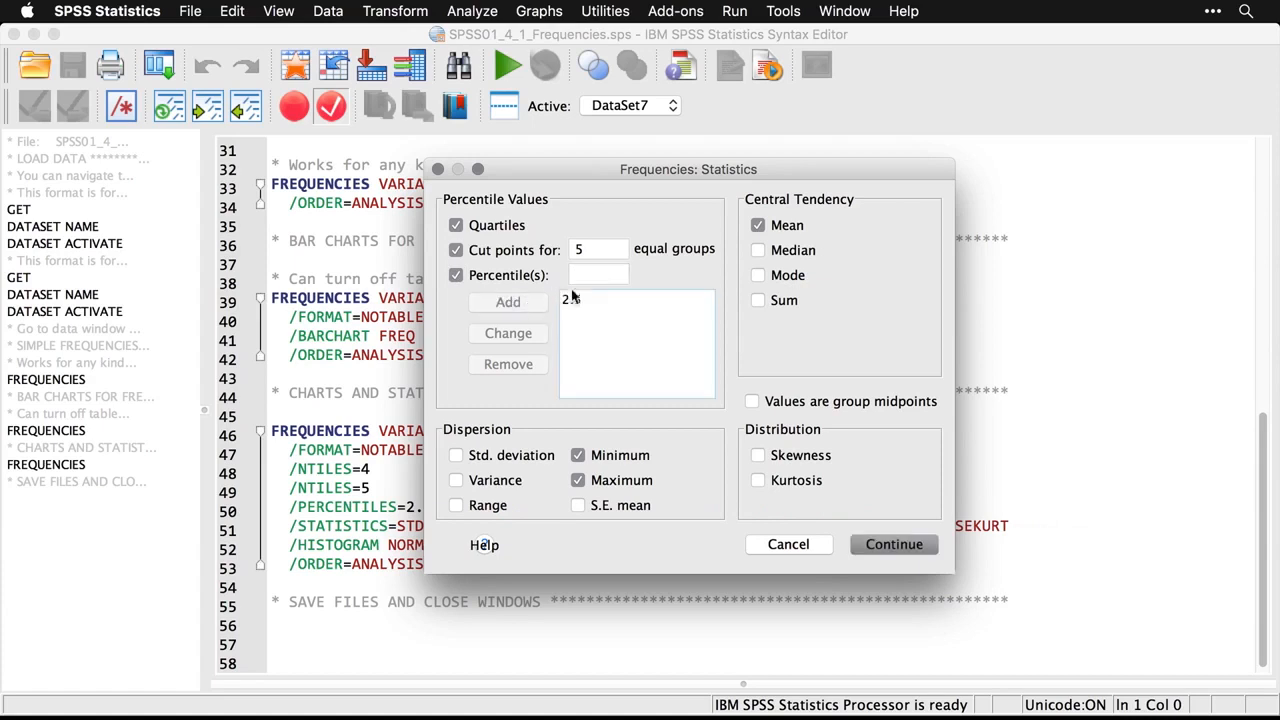
left_click(608, 277)
type("97.5")
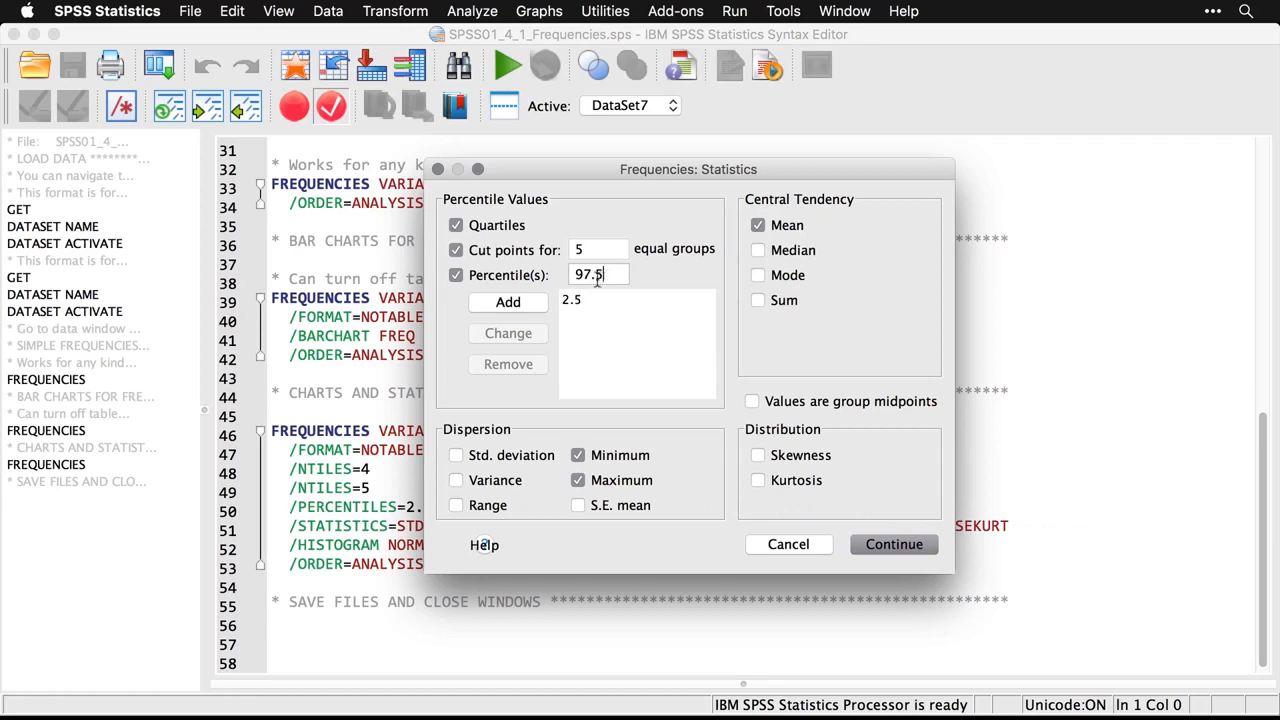
left_click(522, 303)
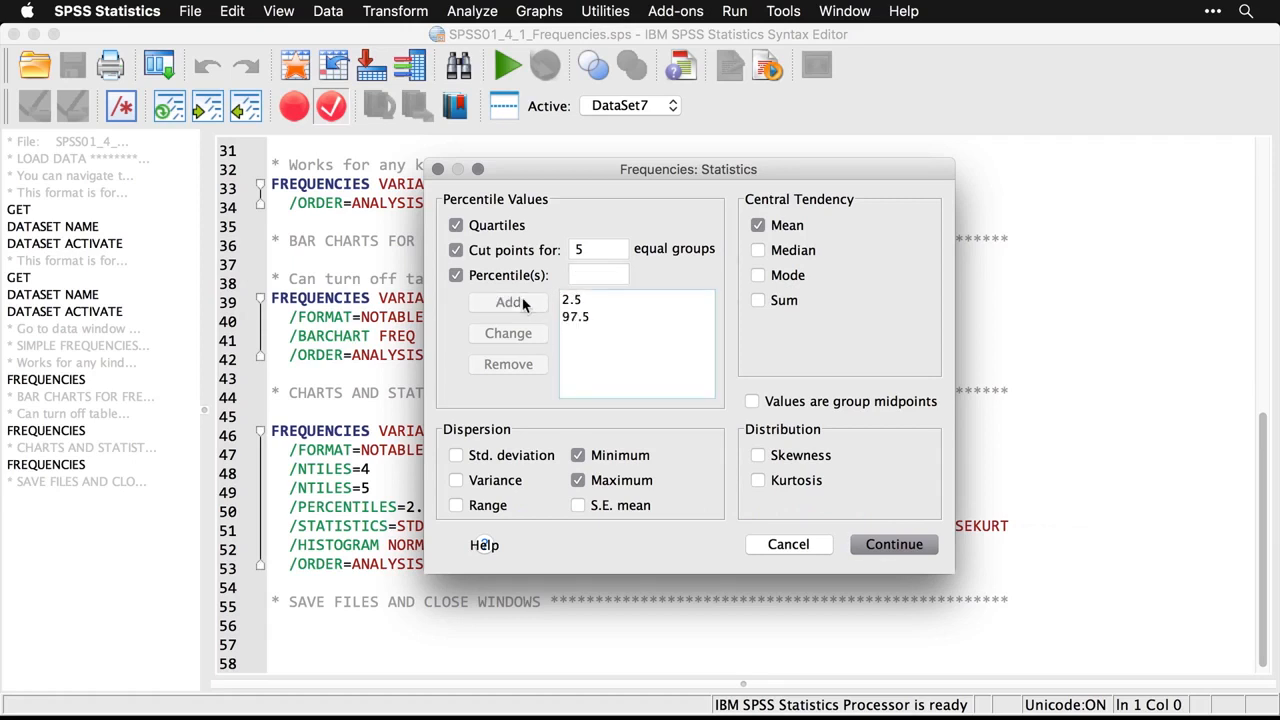
Add standard deviation, variance, skewness and kurtosis to the requested statistics and accept the statistics settings
left_click(456, 456)
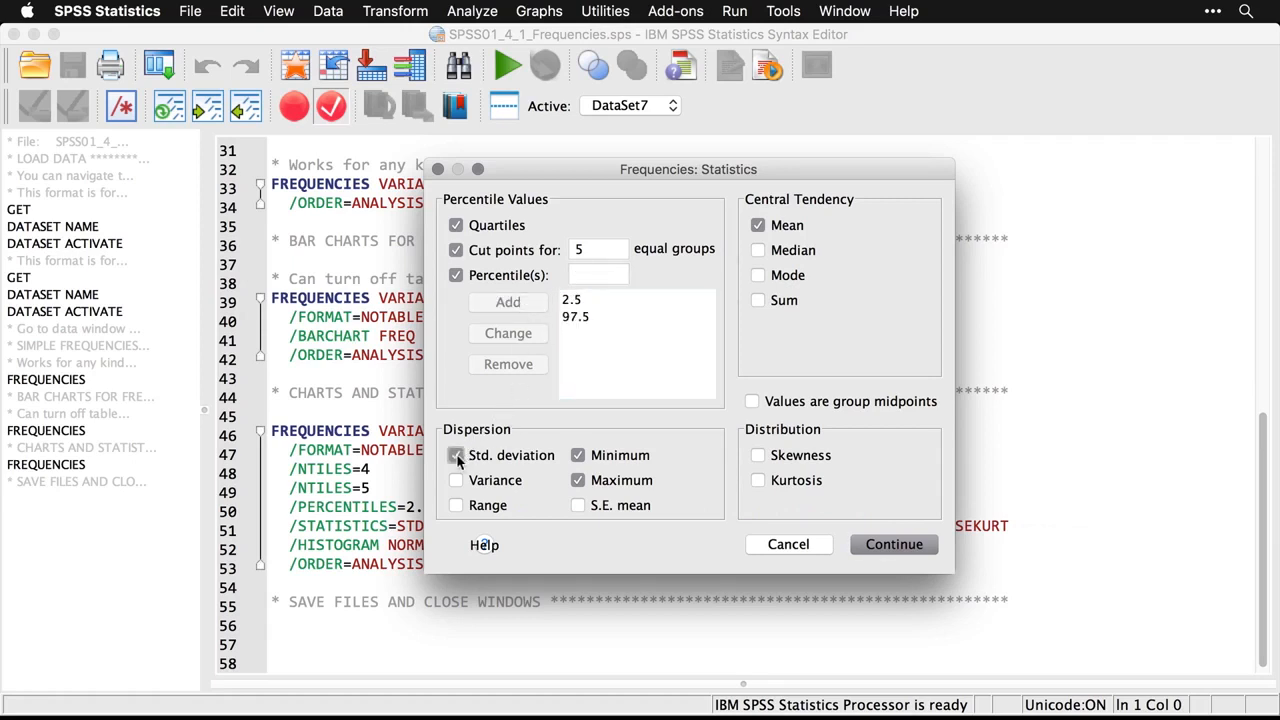
left_click(456, 481)
left_click_drag(605, 177, 652, 112)
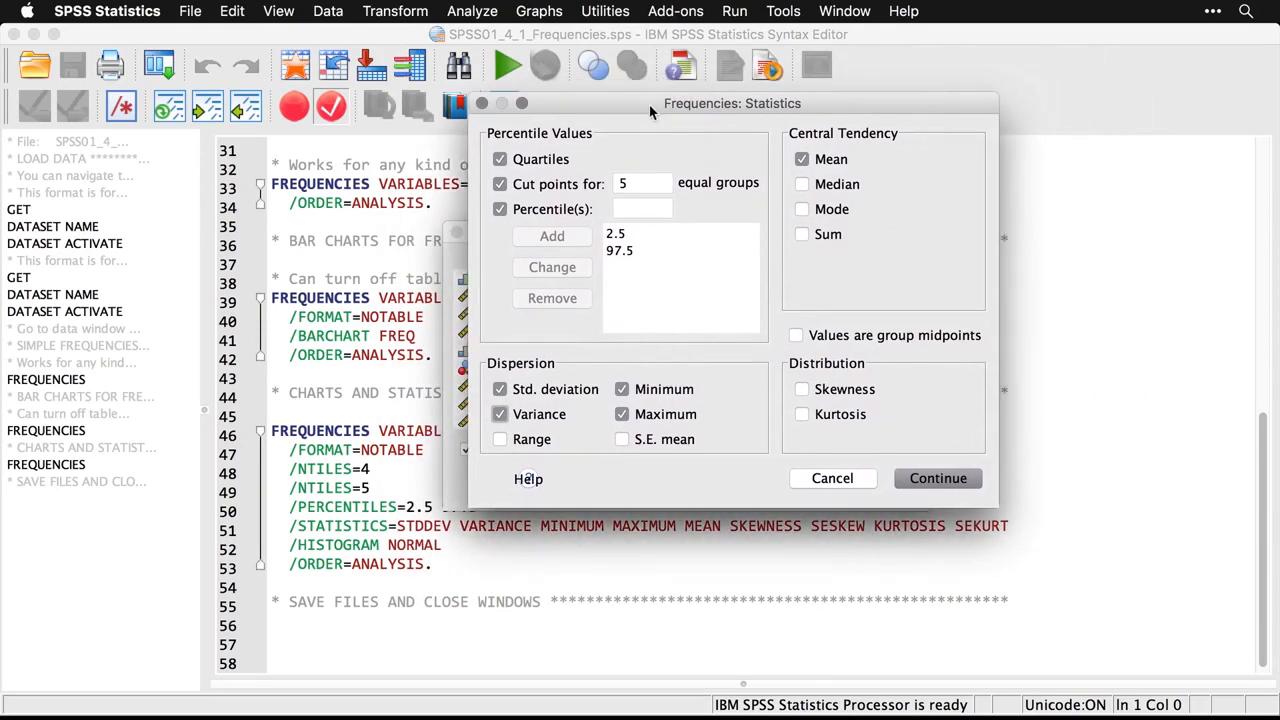
left_click(802, 389)
left_click(803, 415)
left_click(945, 480)
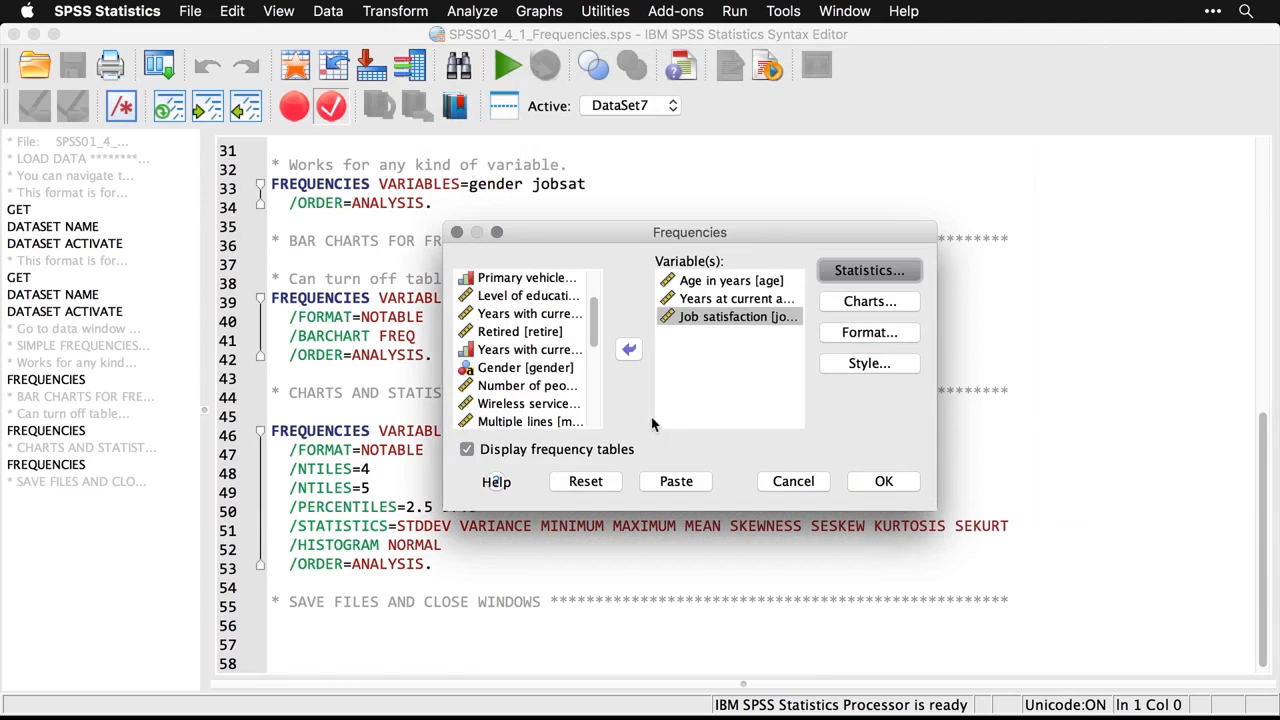
Run the Frequencies analysis without frequency tables and with histograms that show the normal curve
left_click(468, 451)
left_click(467, 452)
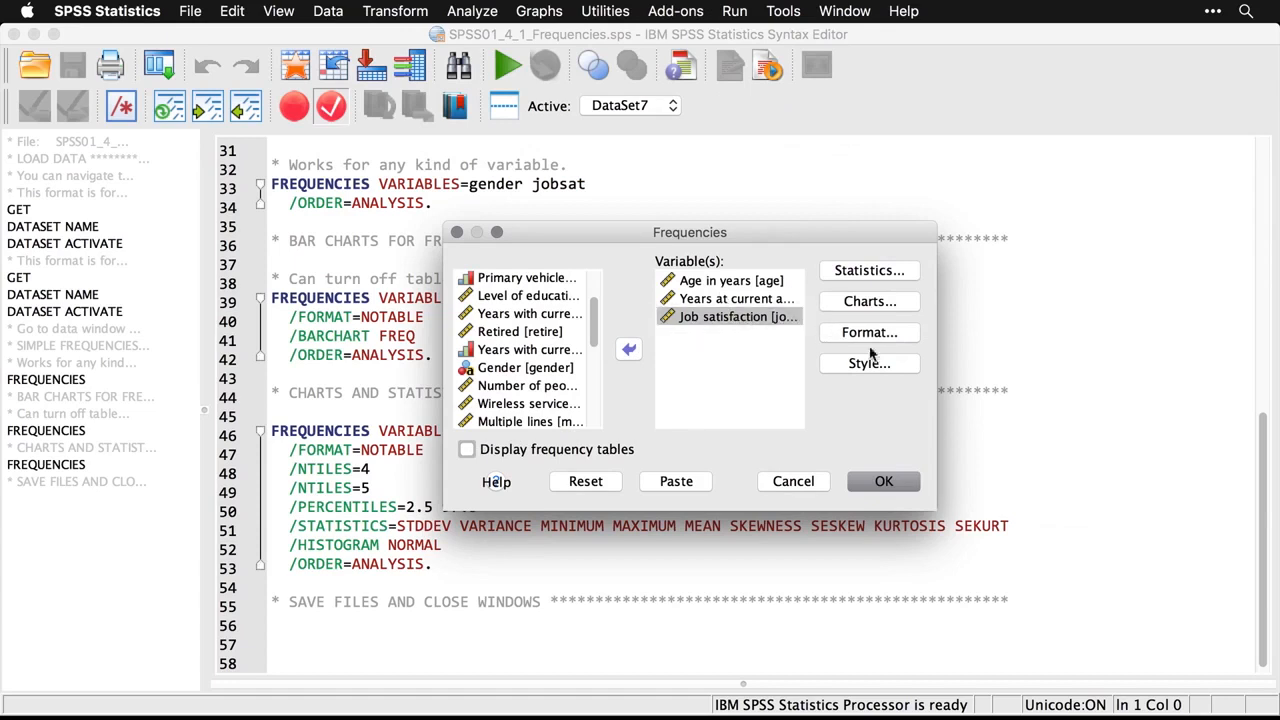
left_click(890, 302)
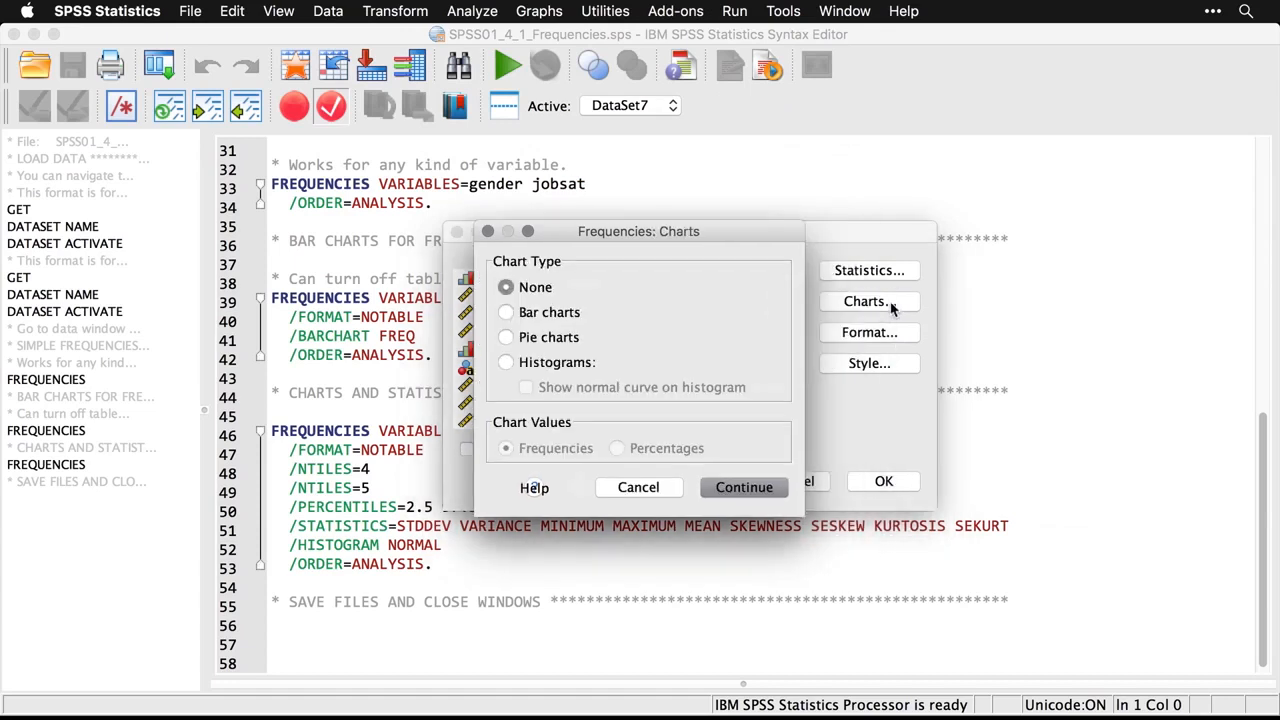
left_click(507, 363)
left_click(527, 388)
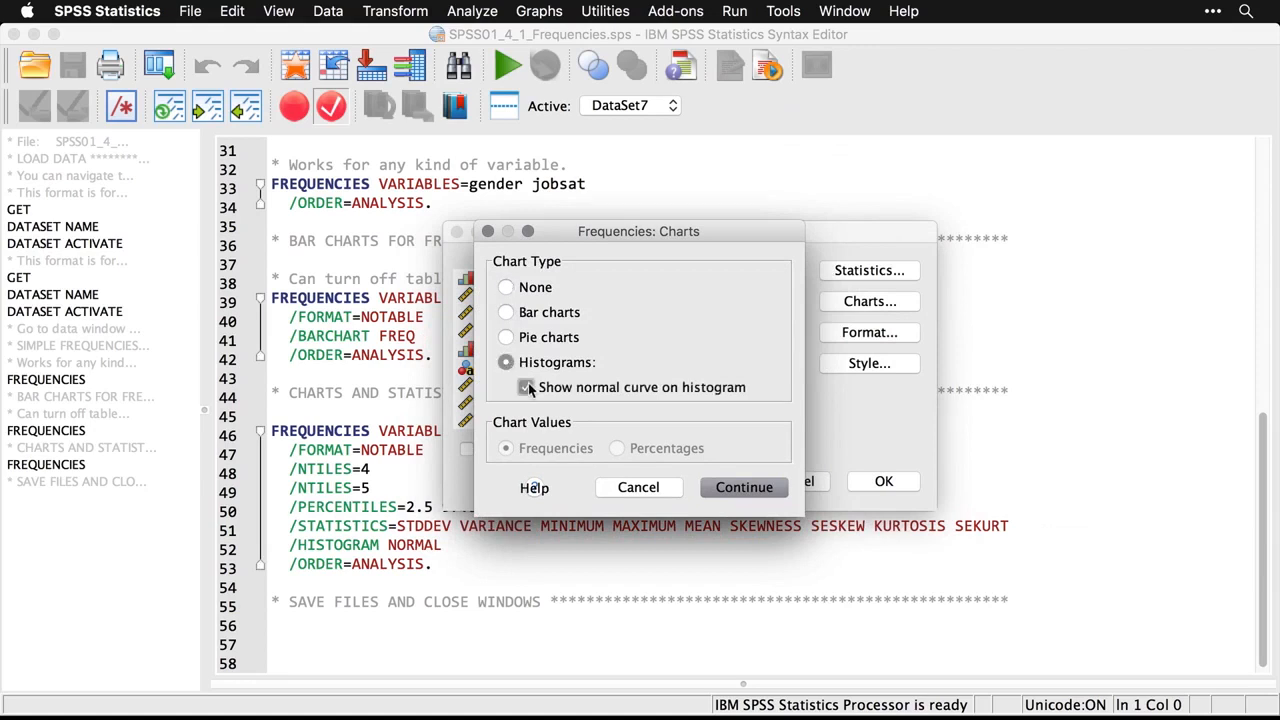
left_click(740, 488)
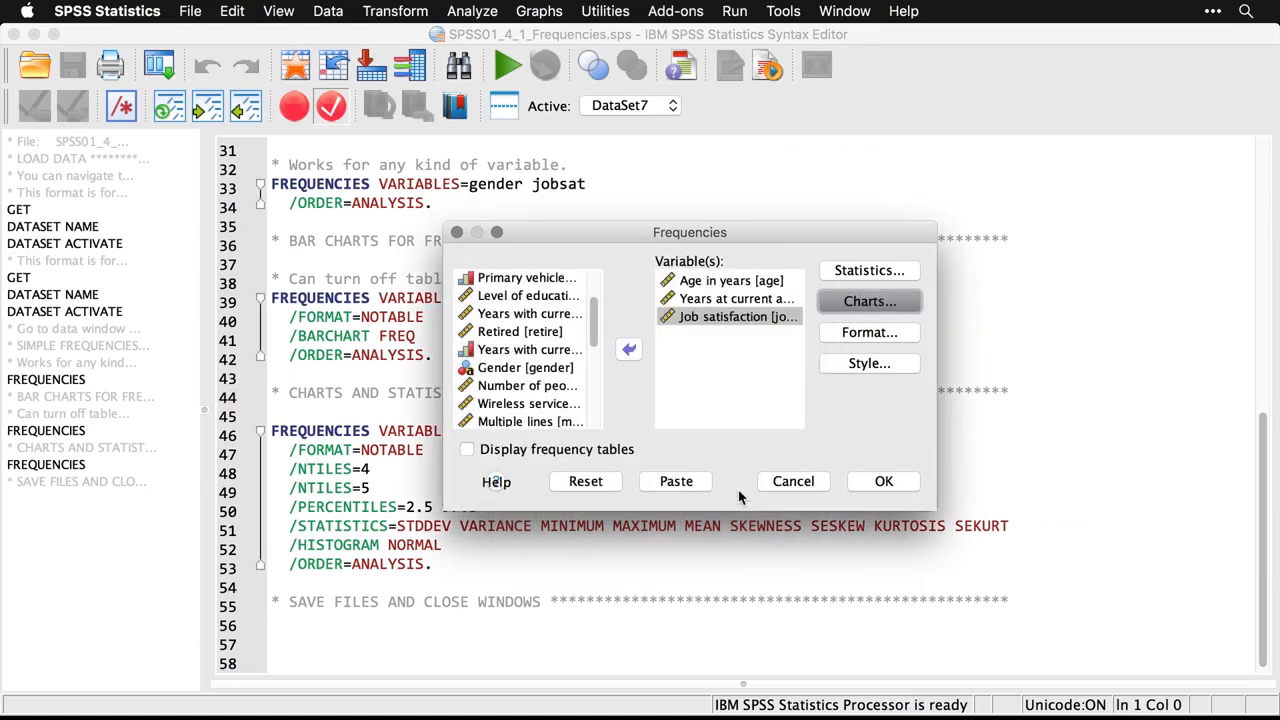
left_click(880, 484)
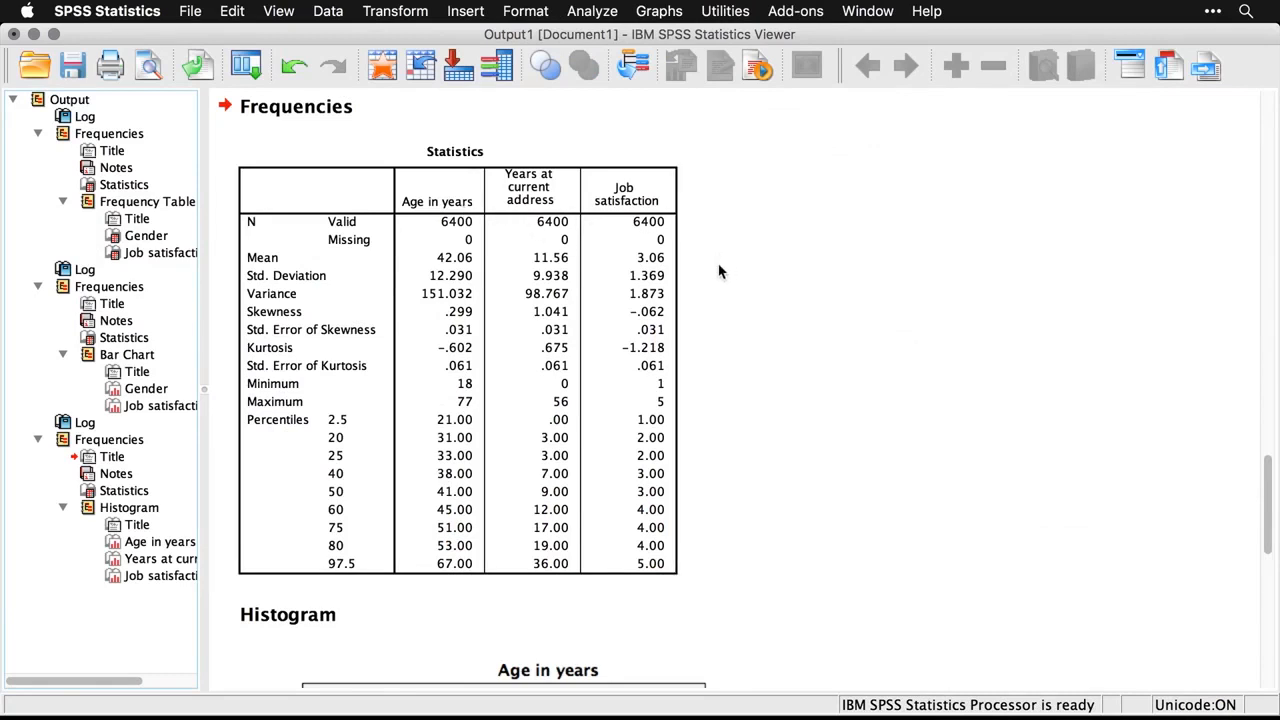
Examine the percentiles in the Statistics table and the histograms for age, years at current address and job satisfaction
left_click(684, 418)
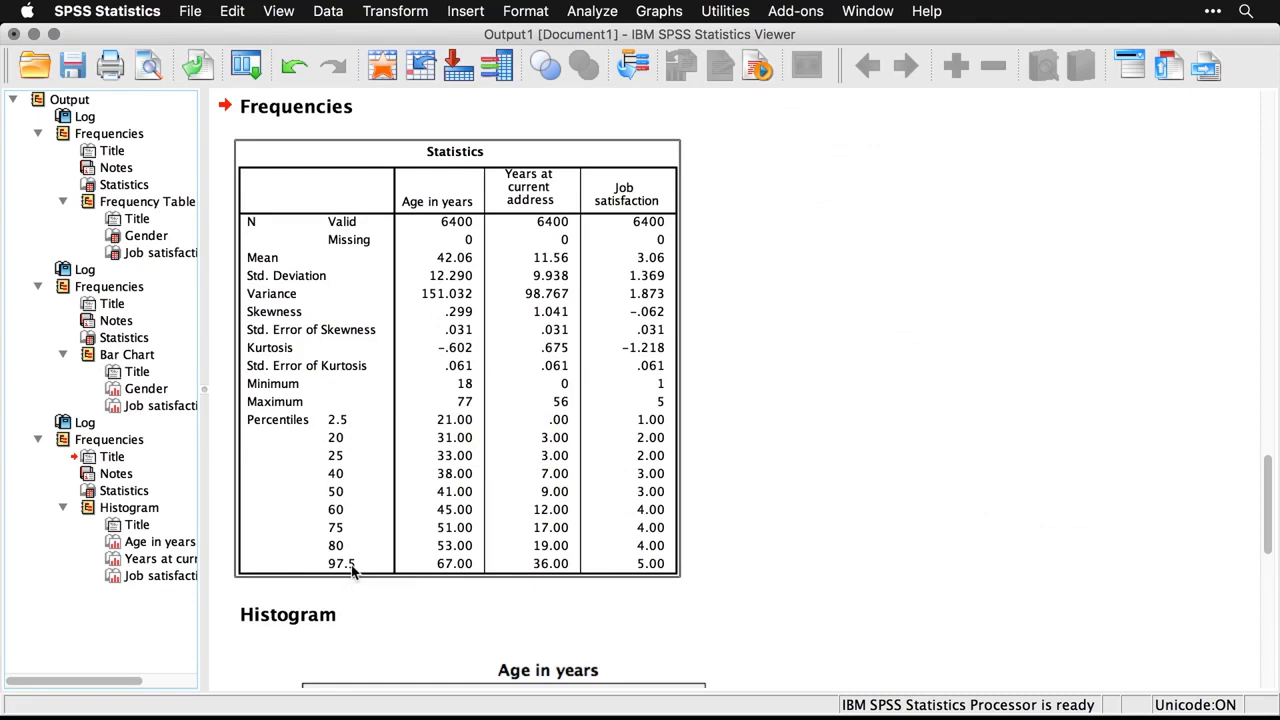
left_click(845, 597)
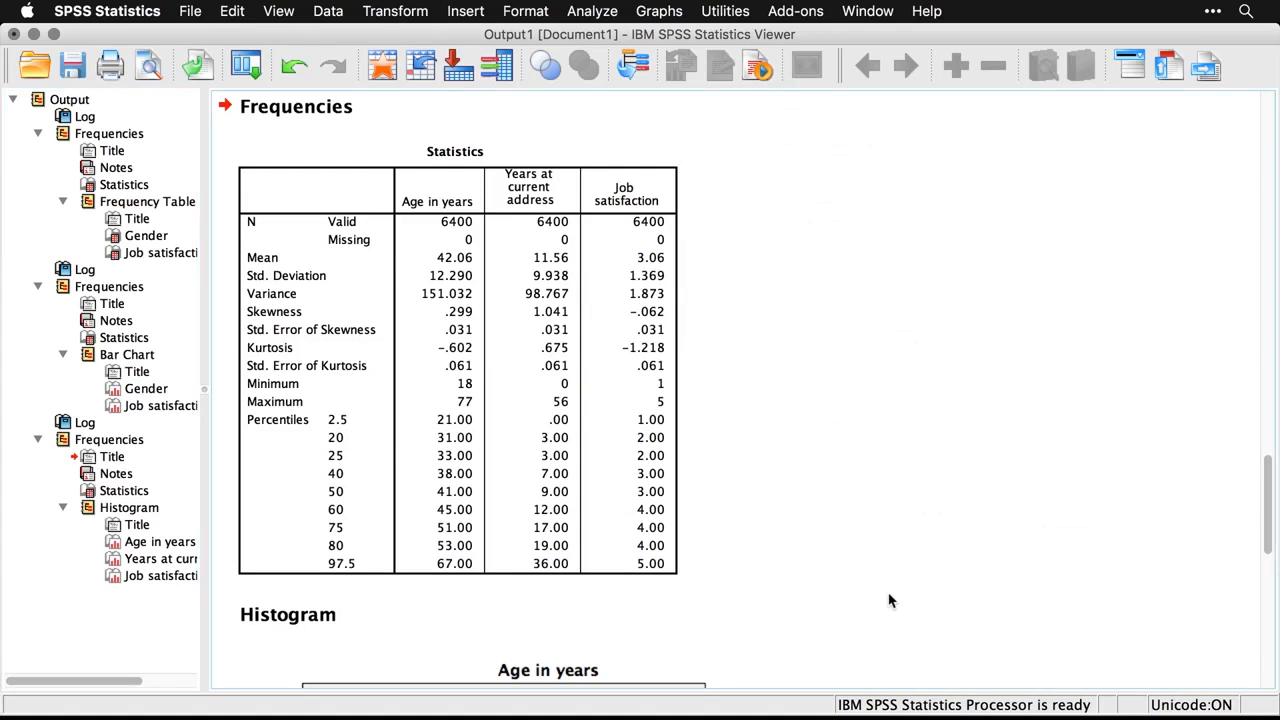
scroll(890, 600, "down", 10)
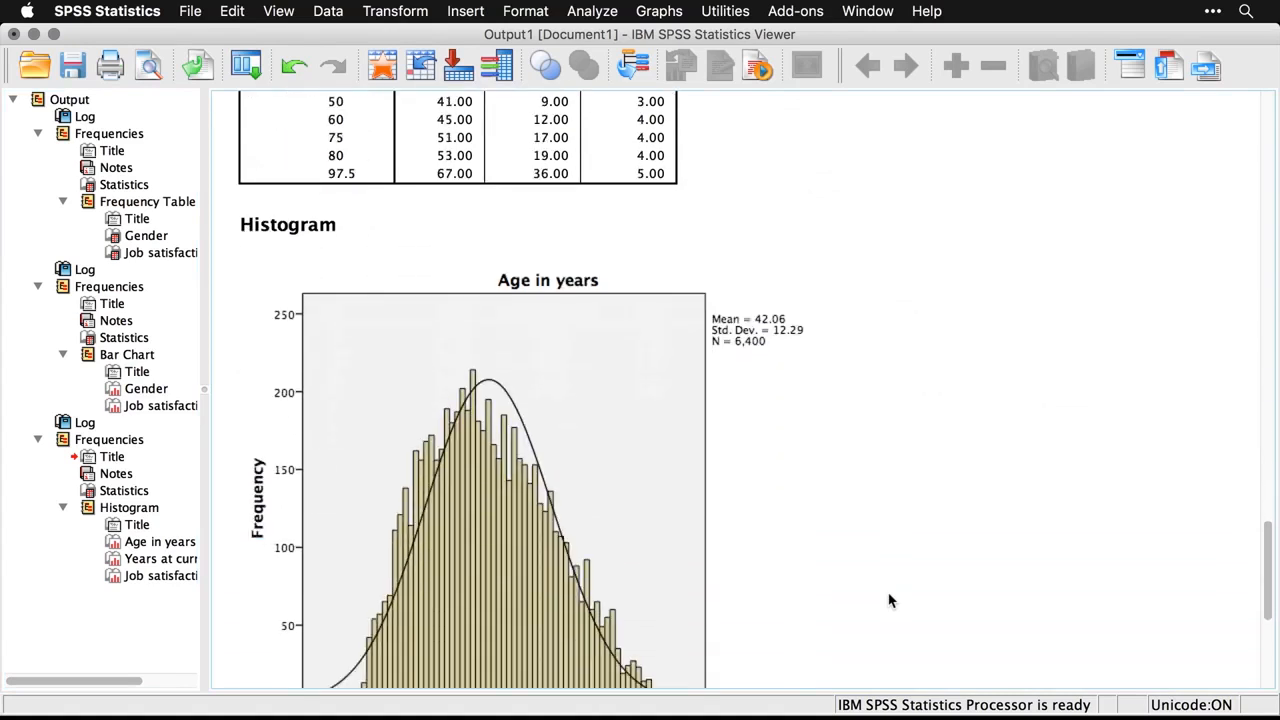
scroll(890, 600, "down", 2)
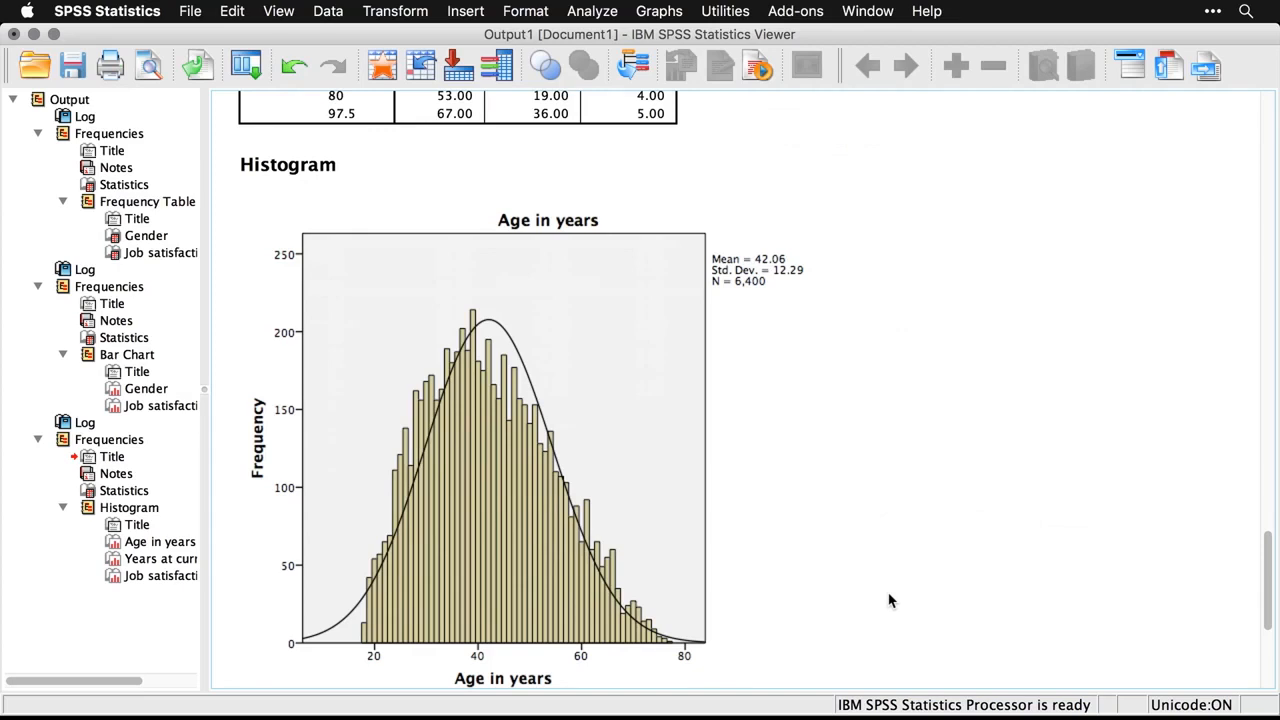
scroll(890, 600, "down", 10)
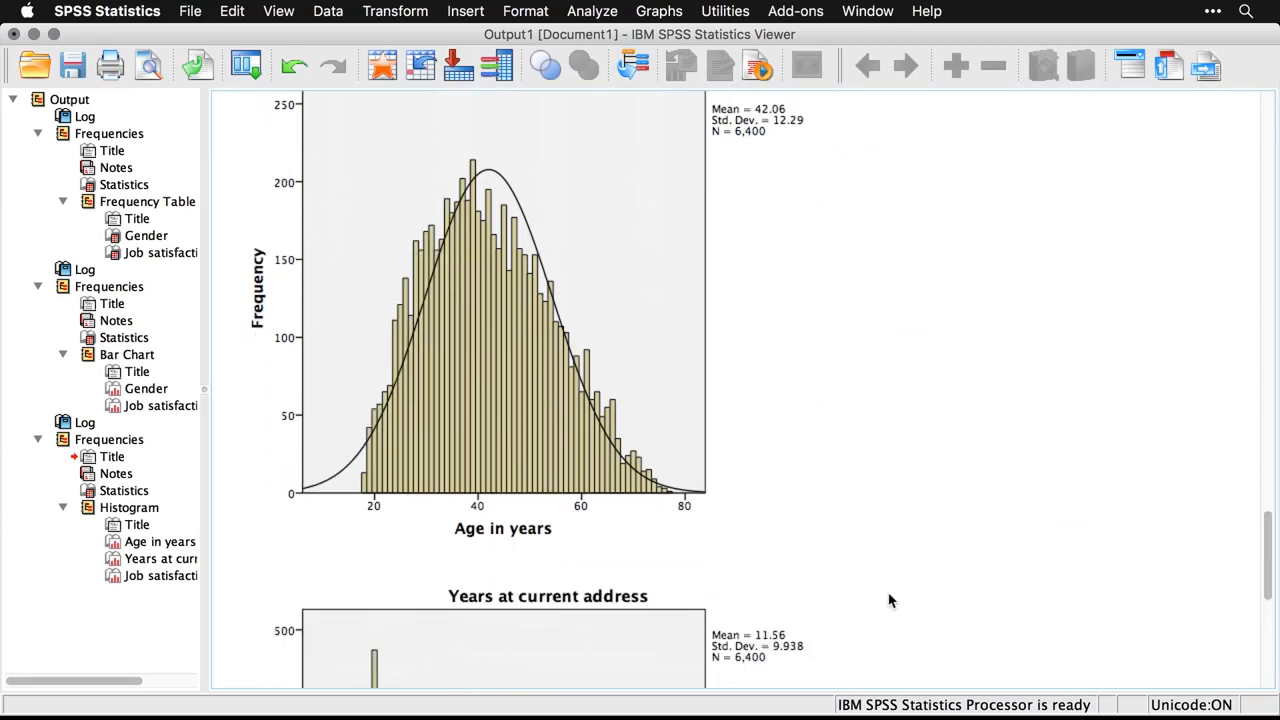
scroll(890, 600, "down", 1)
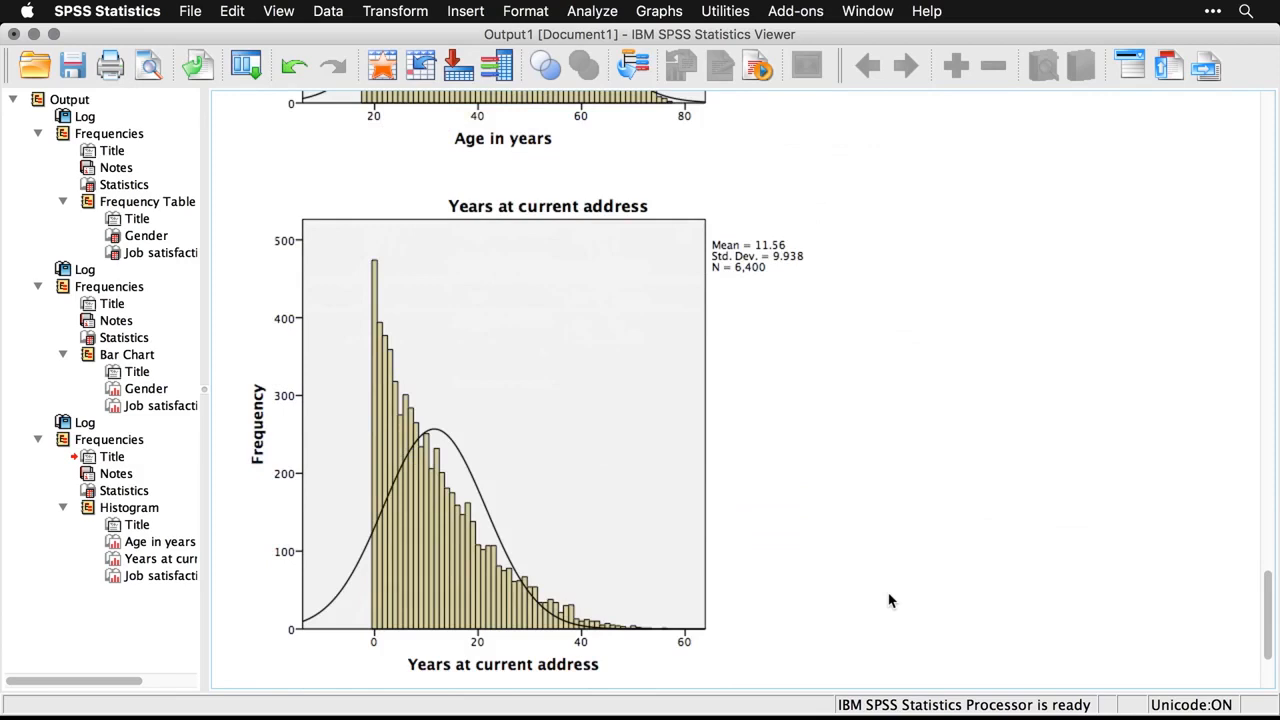
scroll(890, 600, "down", 10)
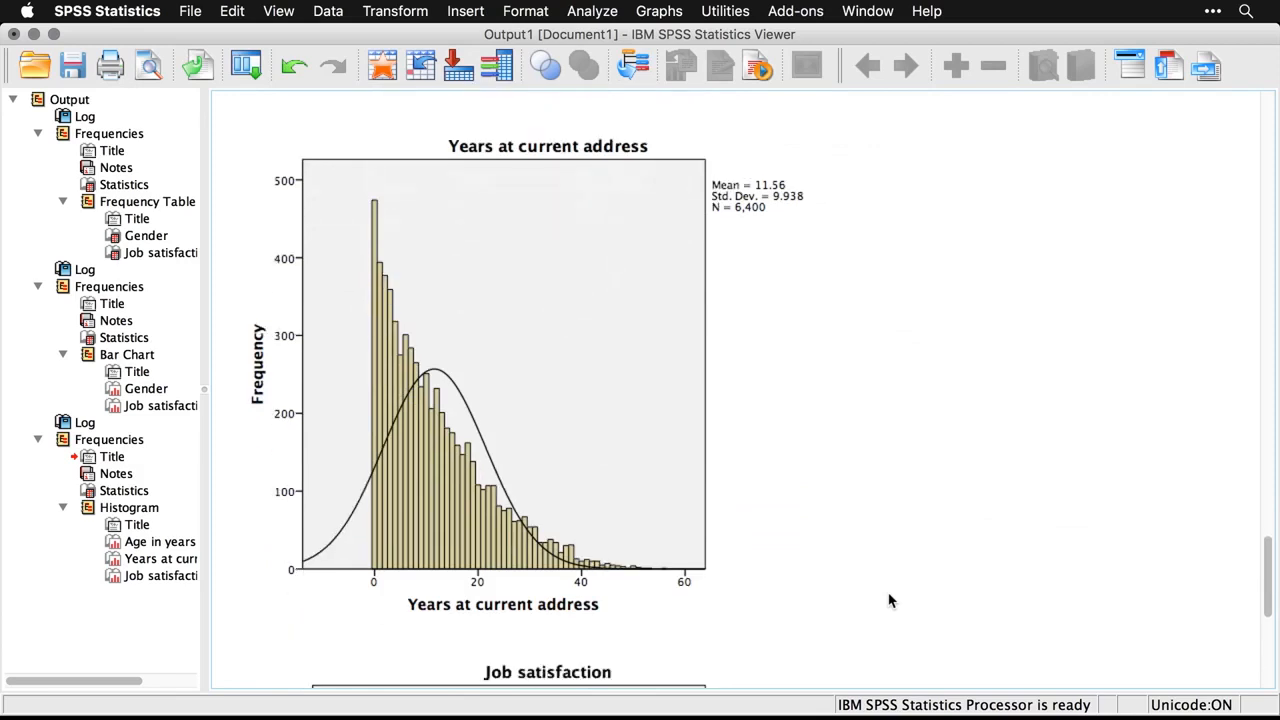
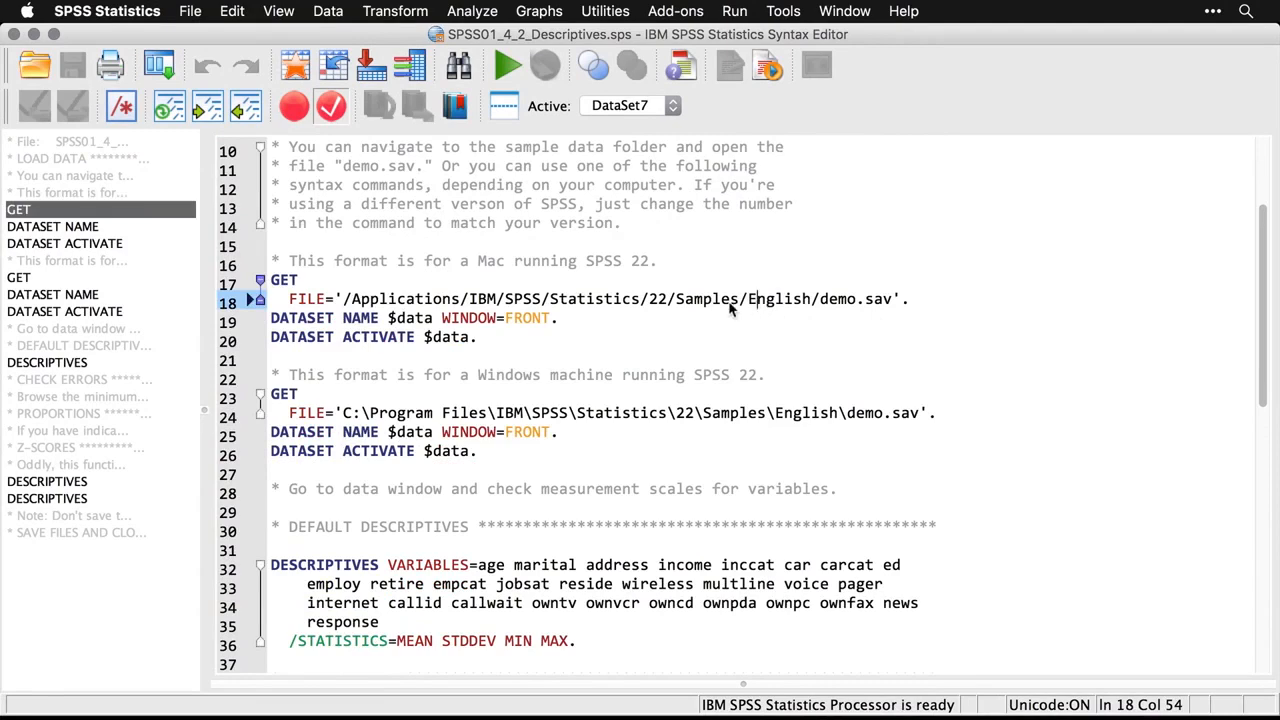
Run a Descriptives analysis with the default statistics on all available variables in demo.sav
left_click(675, 418)
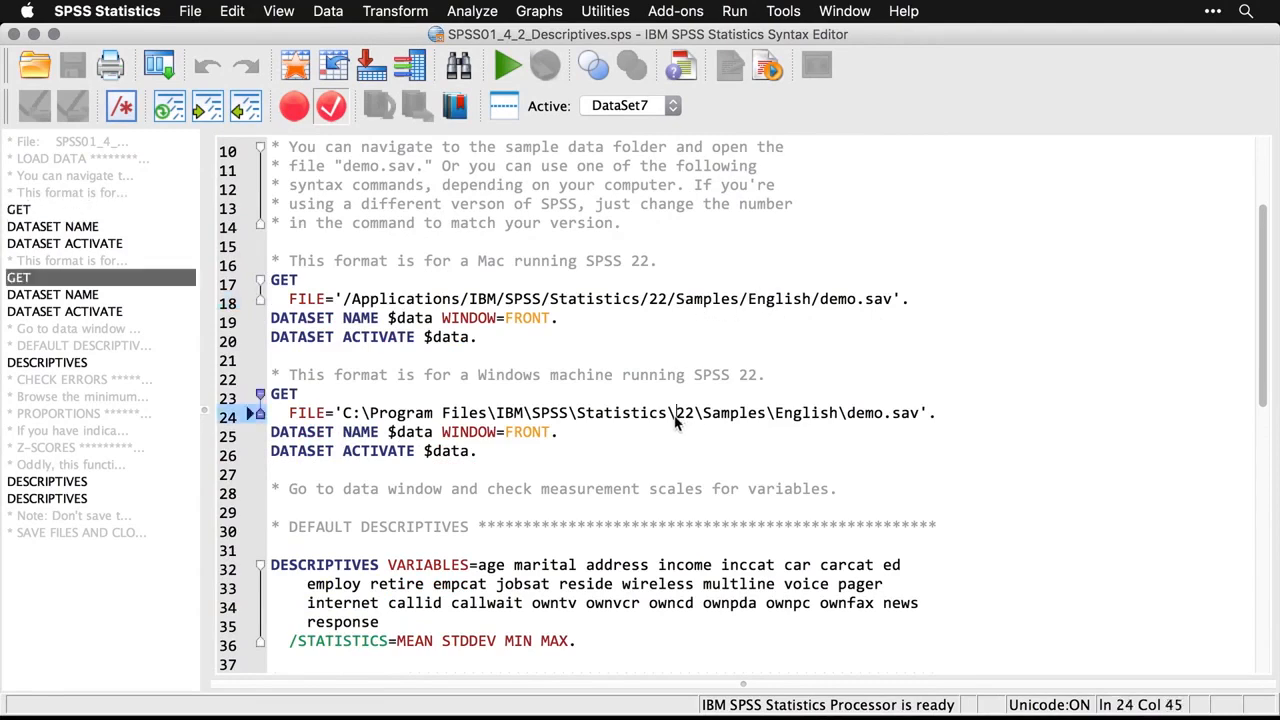
scroll(722, 435, "down", 5)
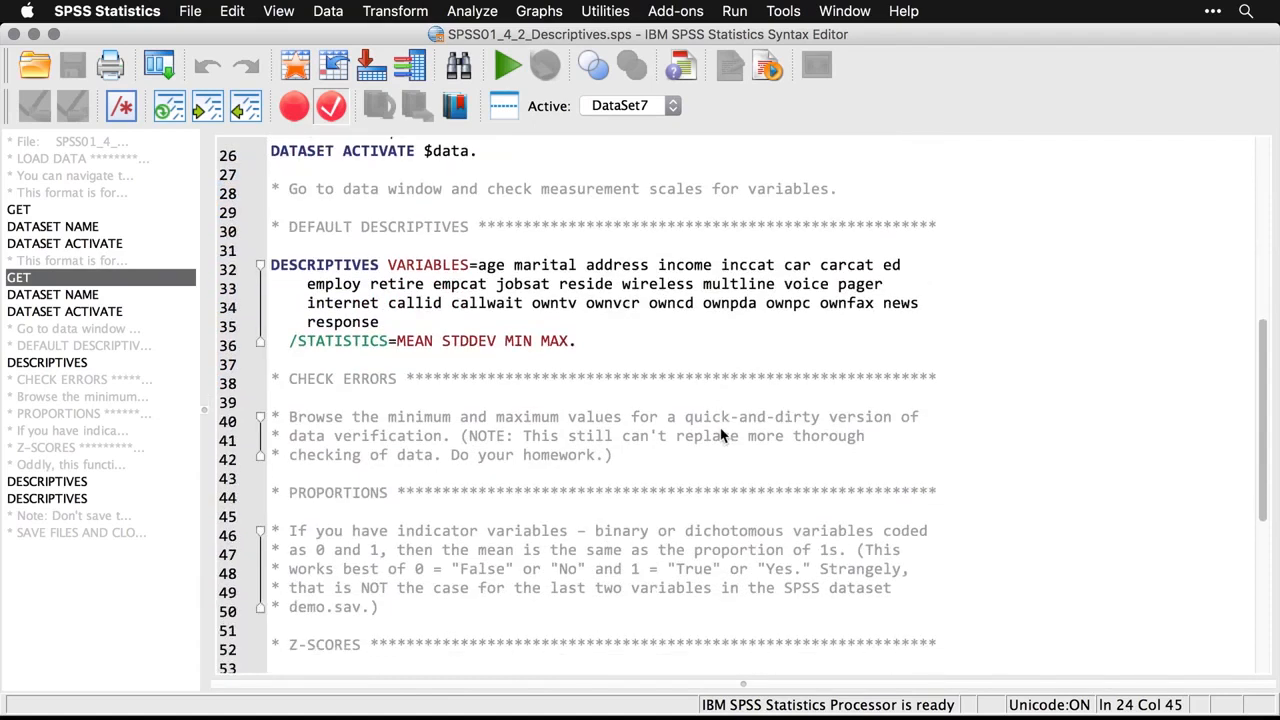
left_click(479, 10)
mouse_move(490, 52)
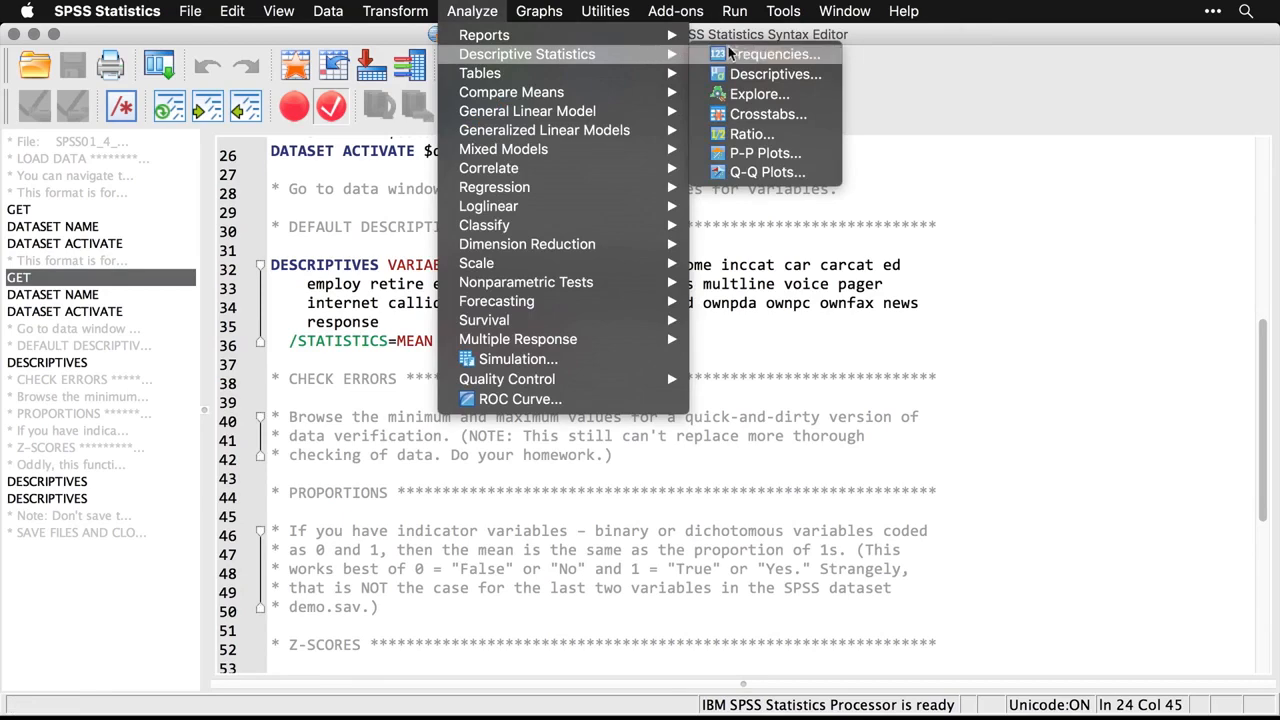
left_click(822, 80)
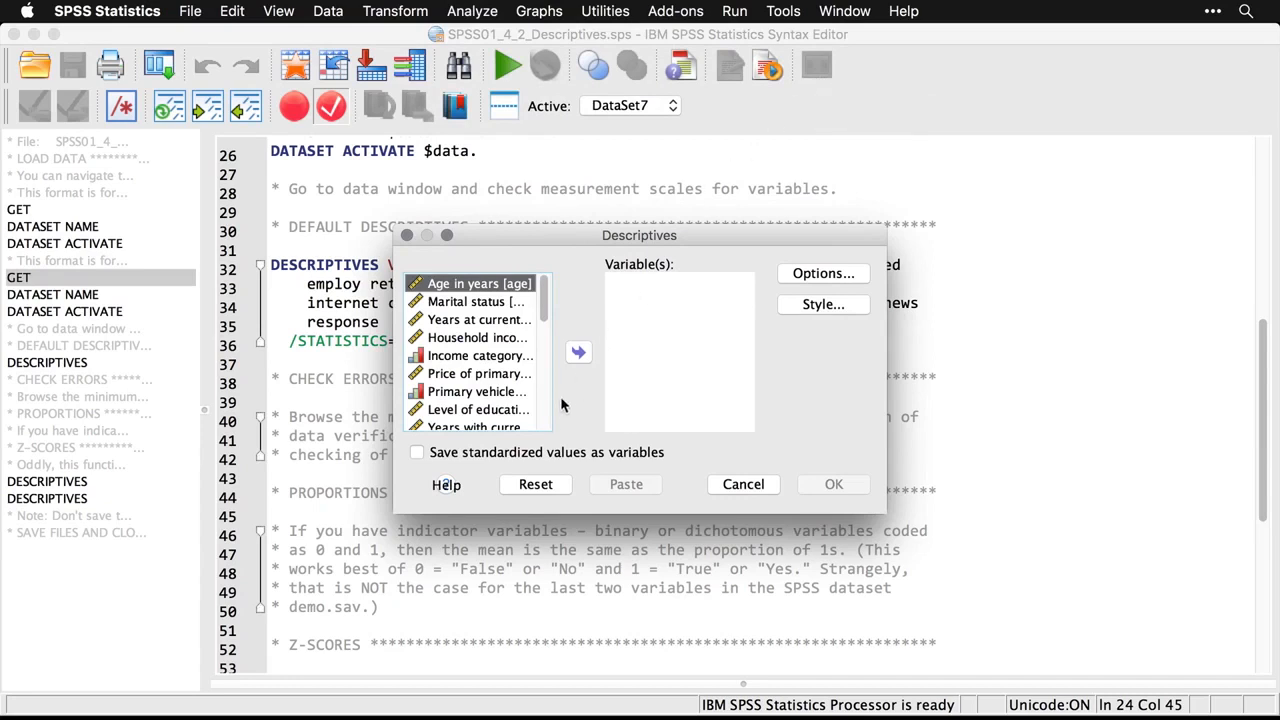
left_click(545, 426)
left_click(545, 426)
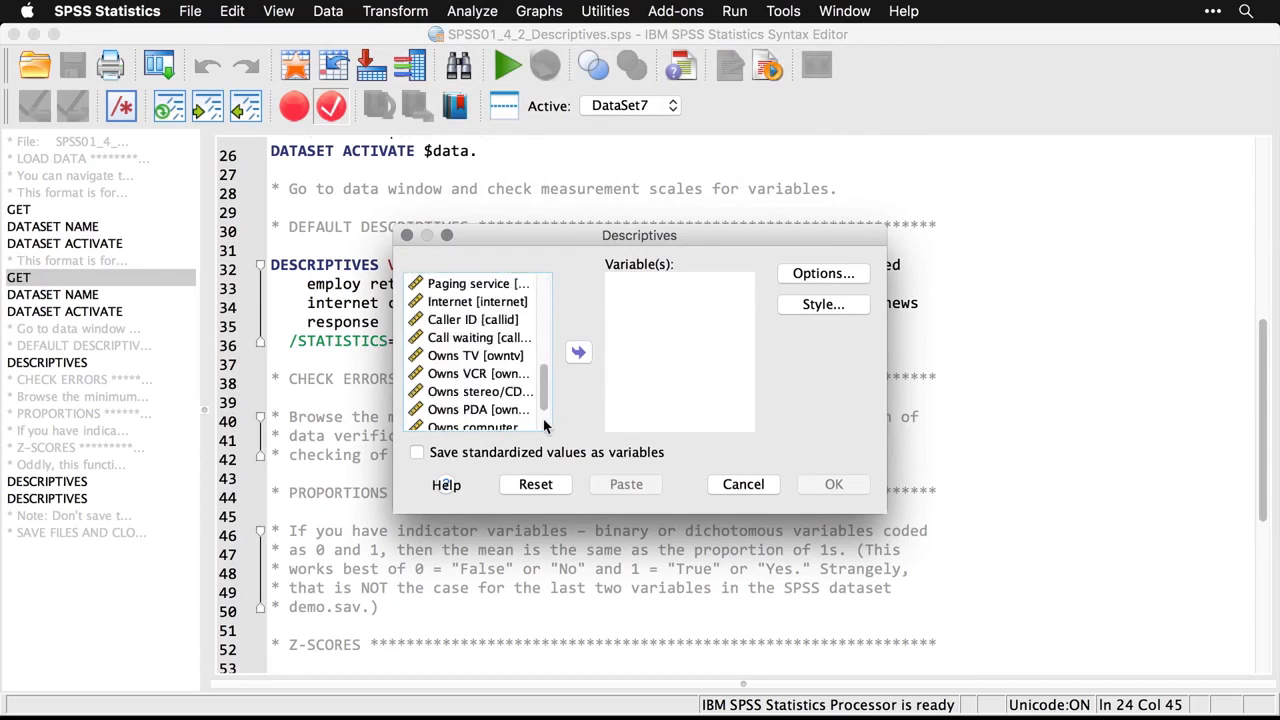
left_click(545, 426)
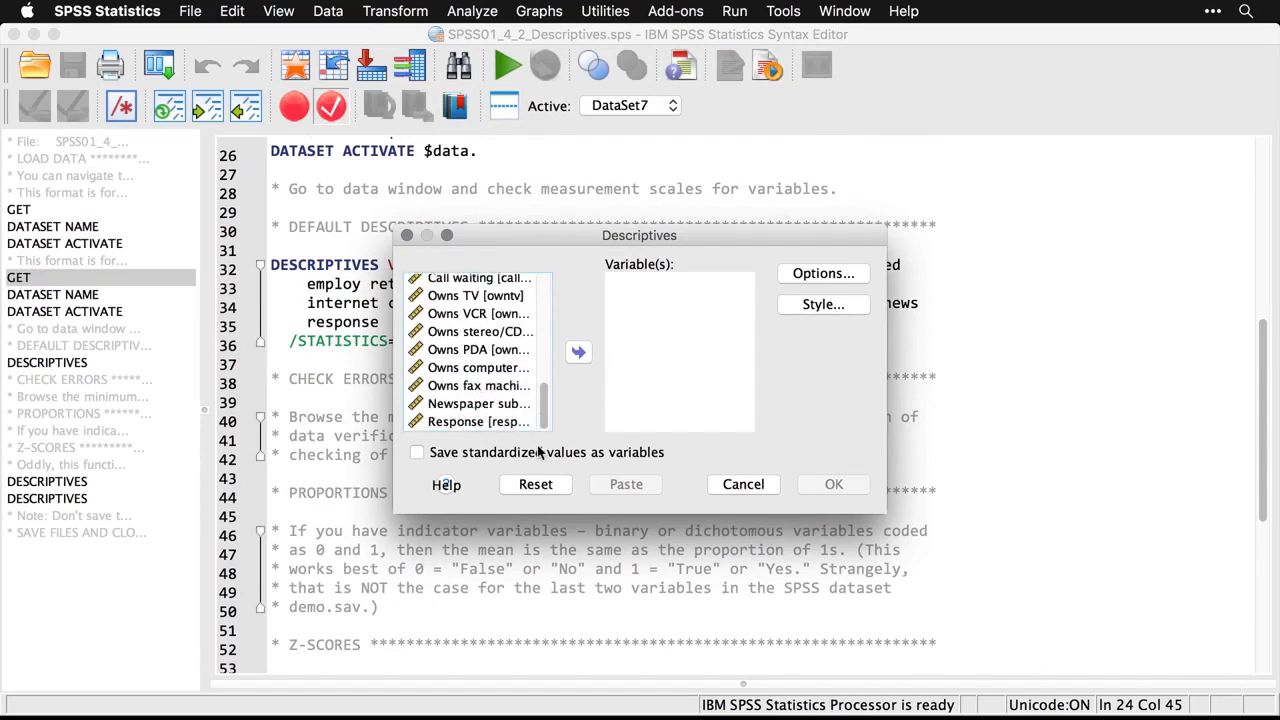
left_click(481, 402)
key("super+a")
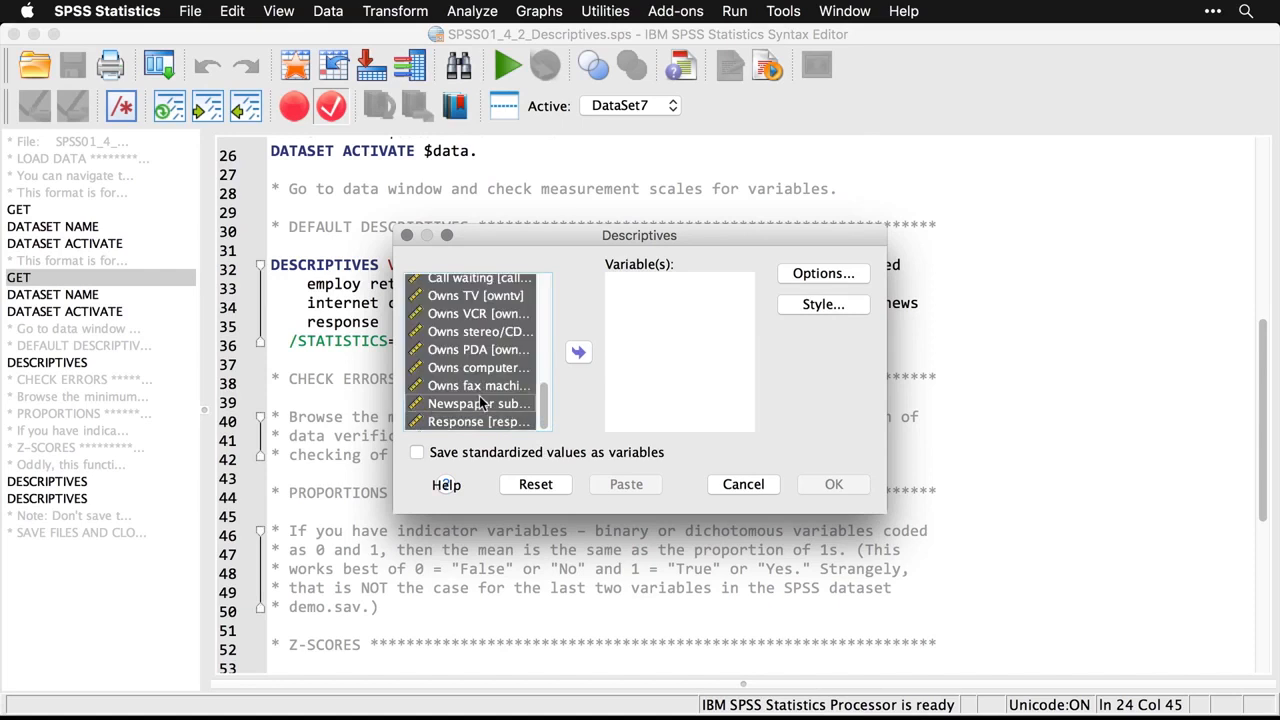
left_click(579, 353)
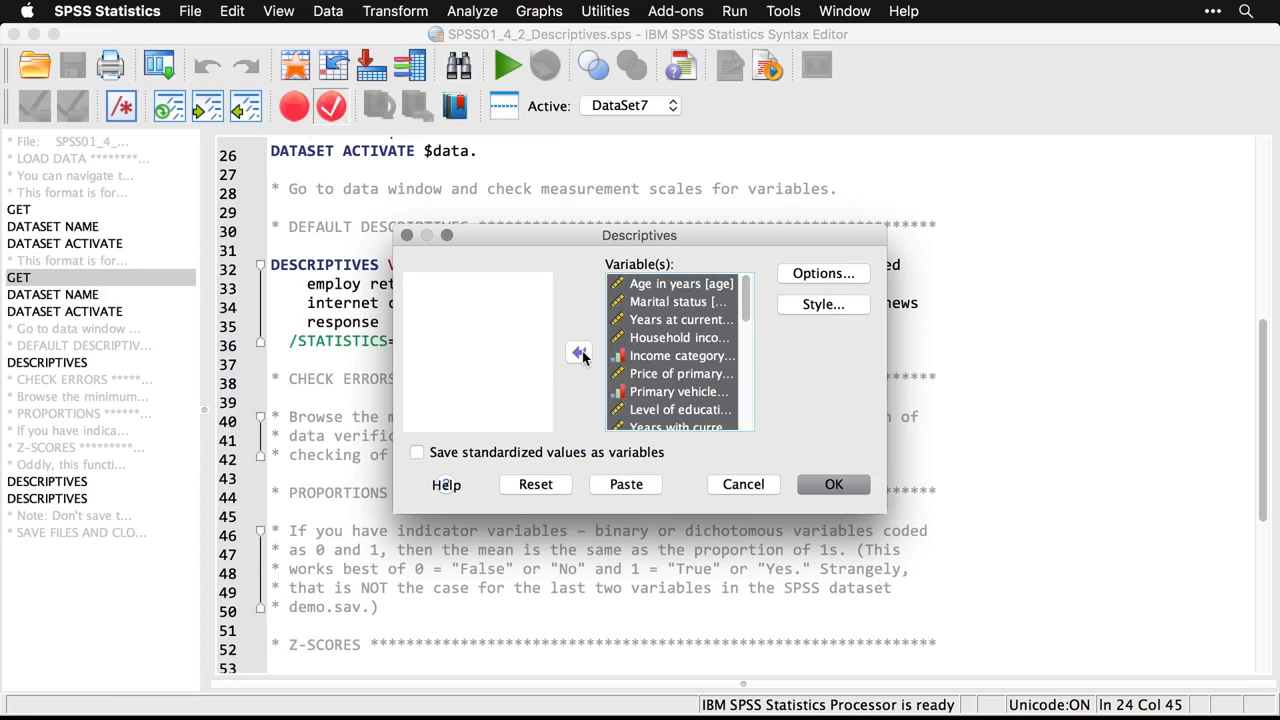
left_click(838, 487)
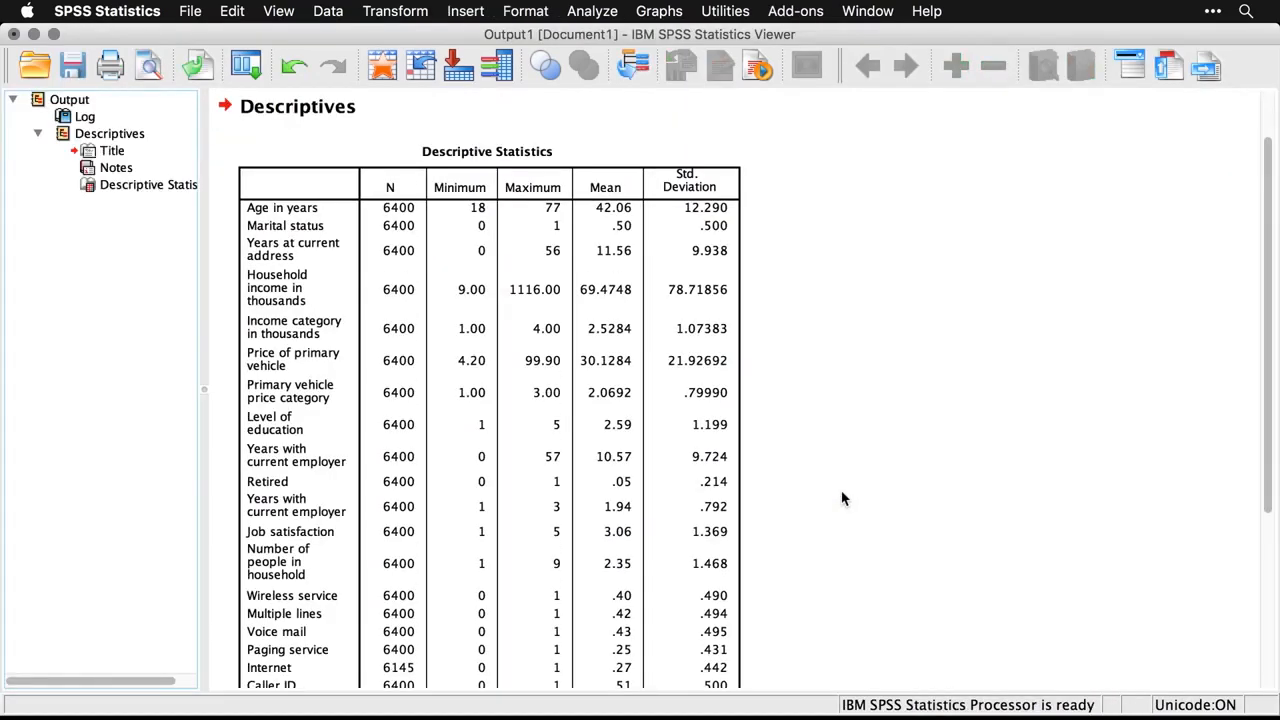
Examine the Descriptive Statistics table for each variable's valid N, minimum, maximum, mean and standard deviation
scroll(842, 498, "down", 5)
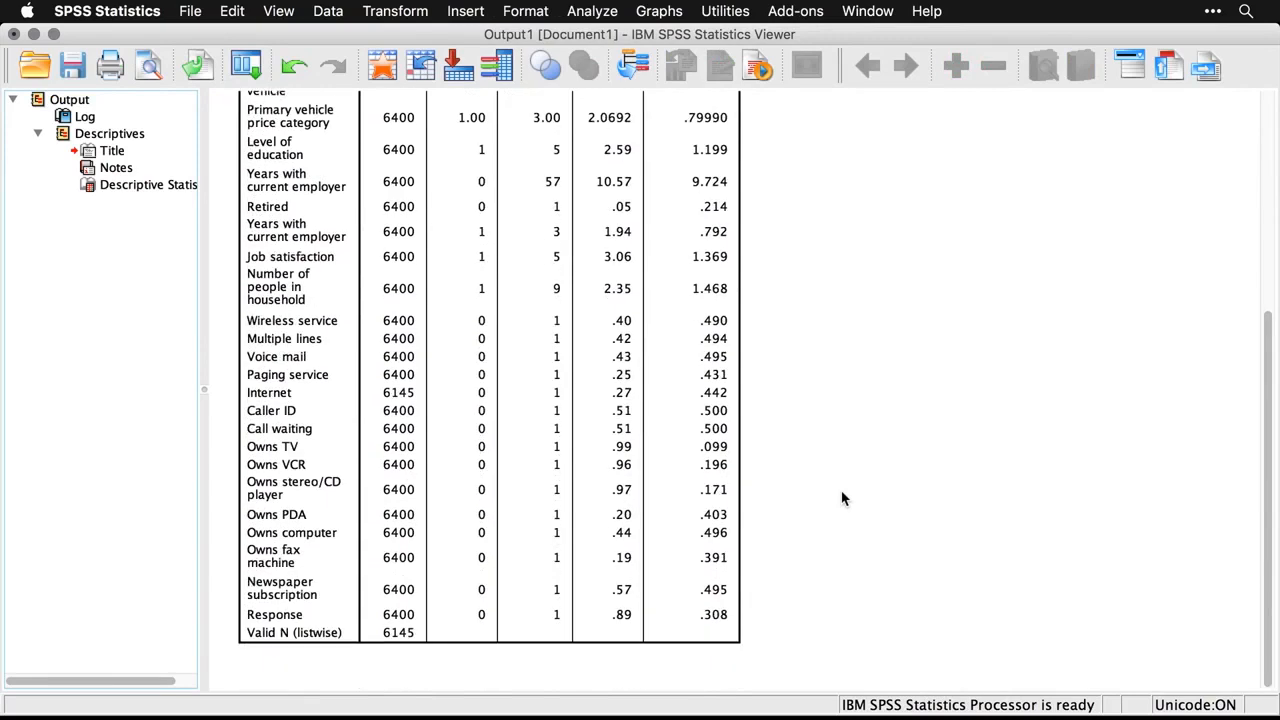
scroll(842, 498, "up", 3)
scroll(842, 498, "up", 2)
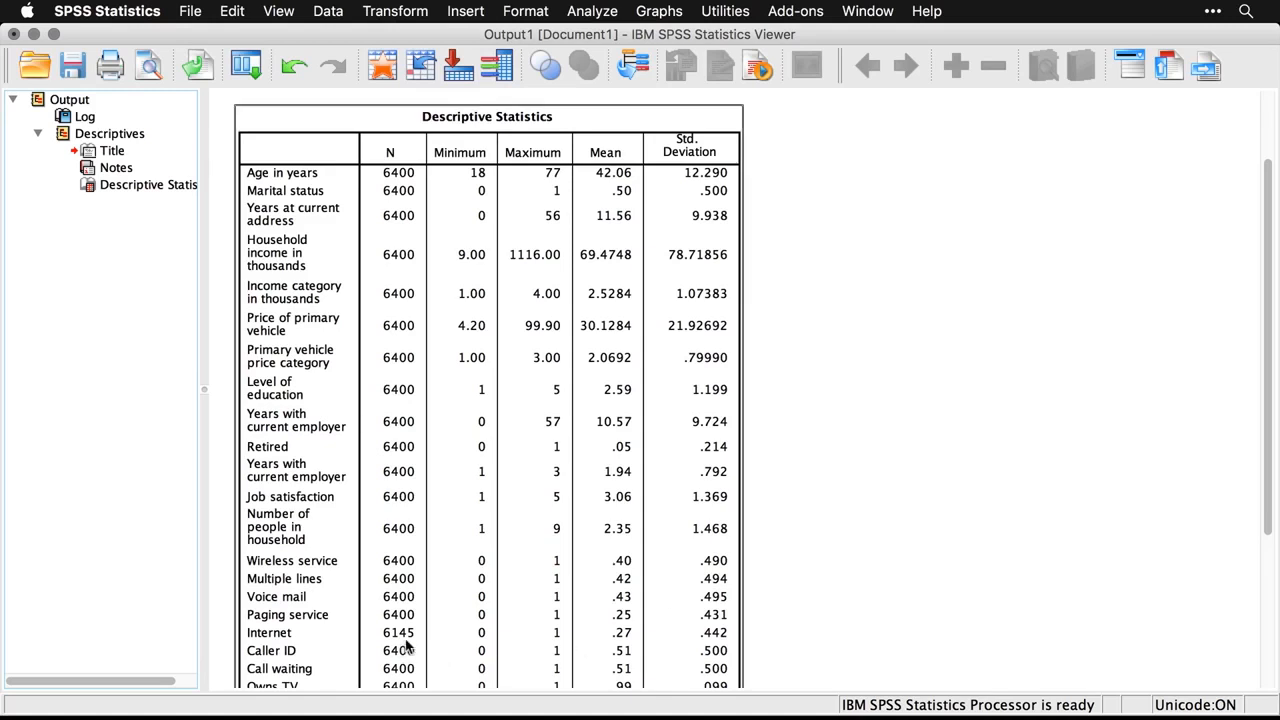
scroll(406, 647, "down", 1)
scroll(406, 647, "down", 2)
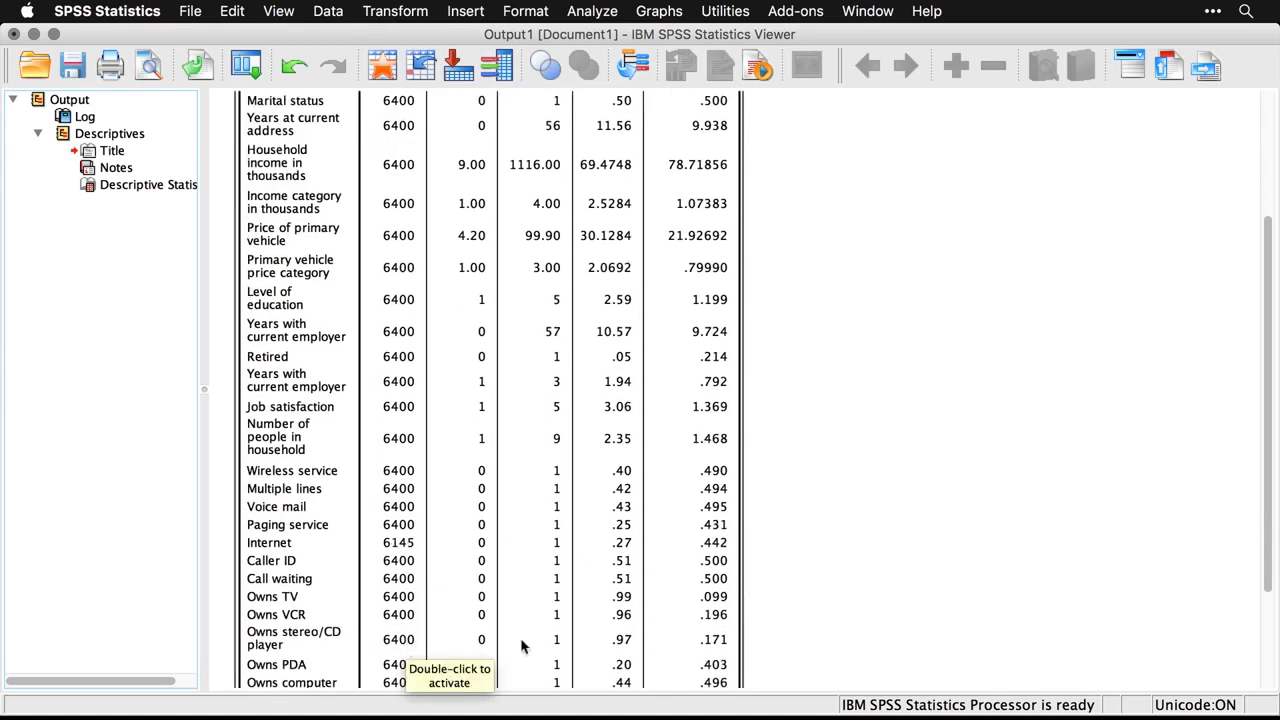
scroll(880, 543, "up", 4)
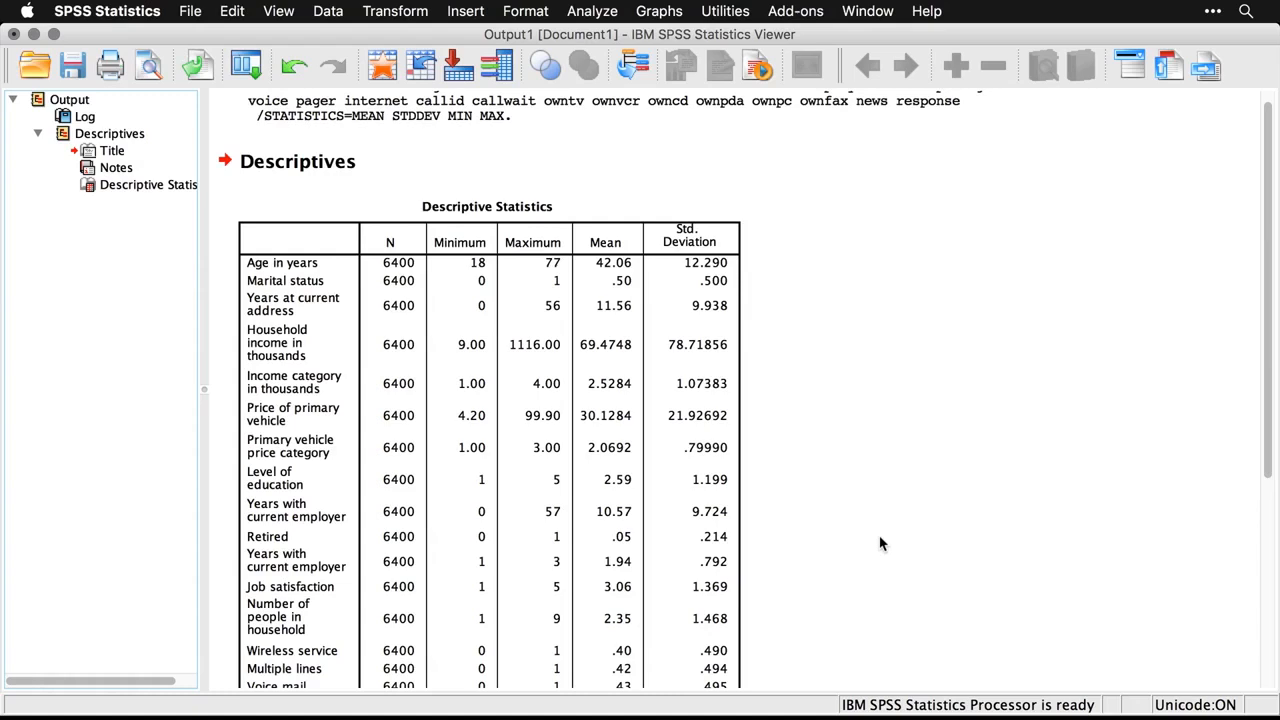
scroll(880, 543, "down", 10)
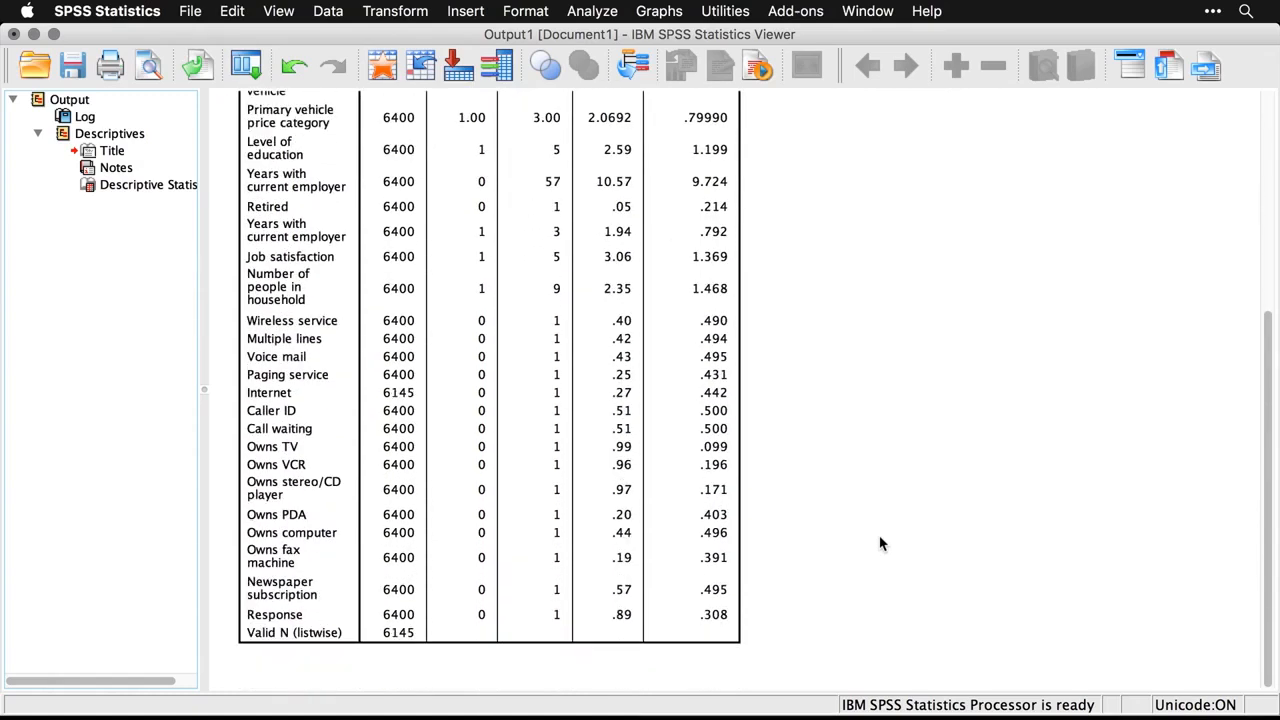
scroll(880, 543, "up", 10)
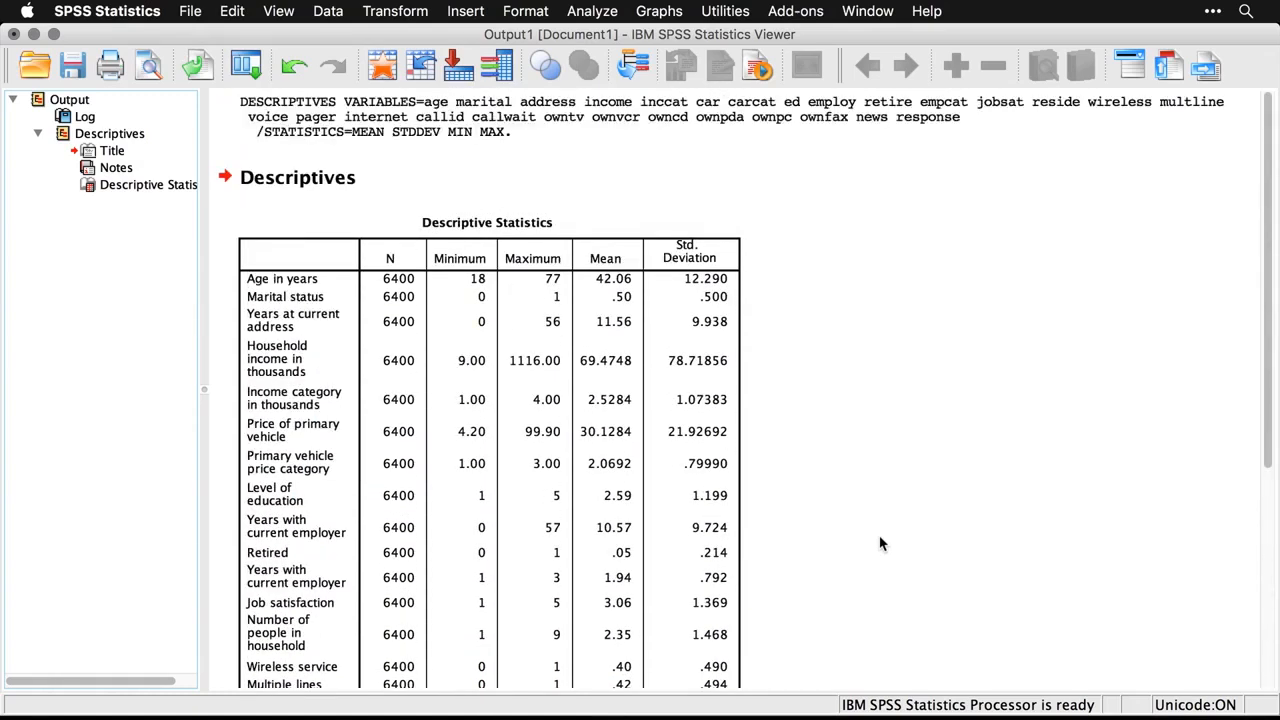
scroll(880, 543, "down", 6)
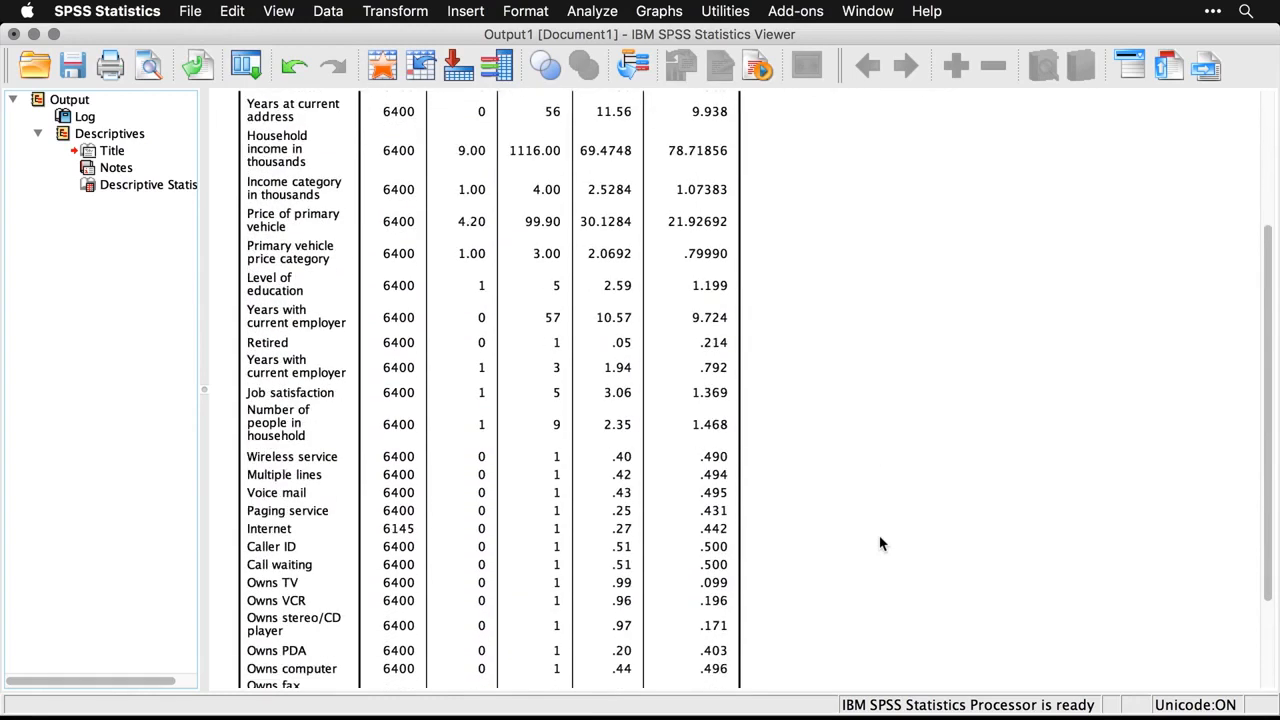
Highlight the proportions note in the Descriptives syntax file and compare it with the indicator variables' means in the output table
key("super+grave")
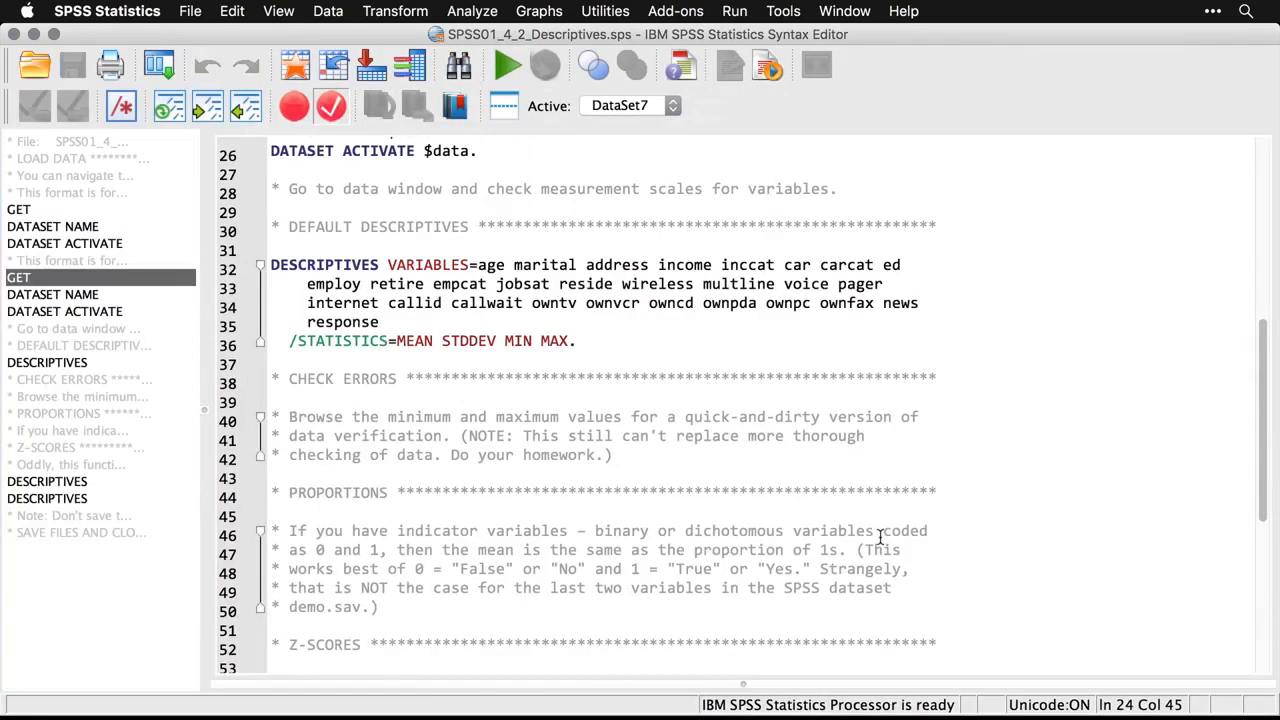
scroll(880, 537, "down", 1)
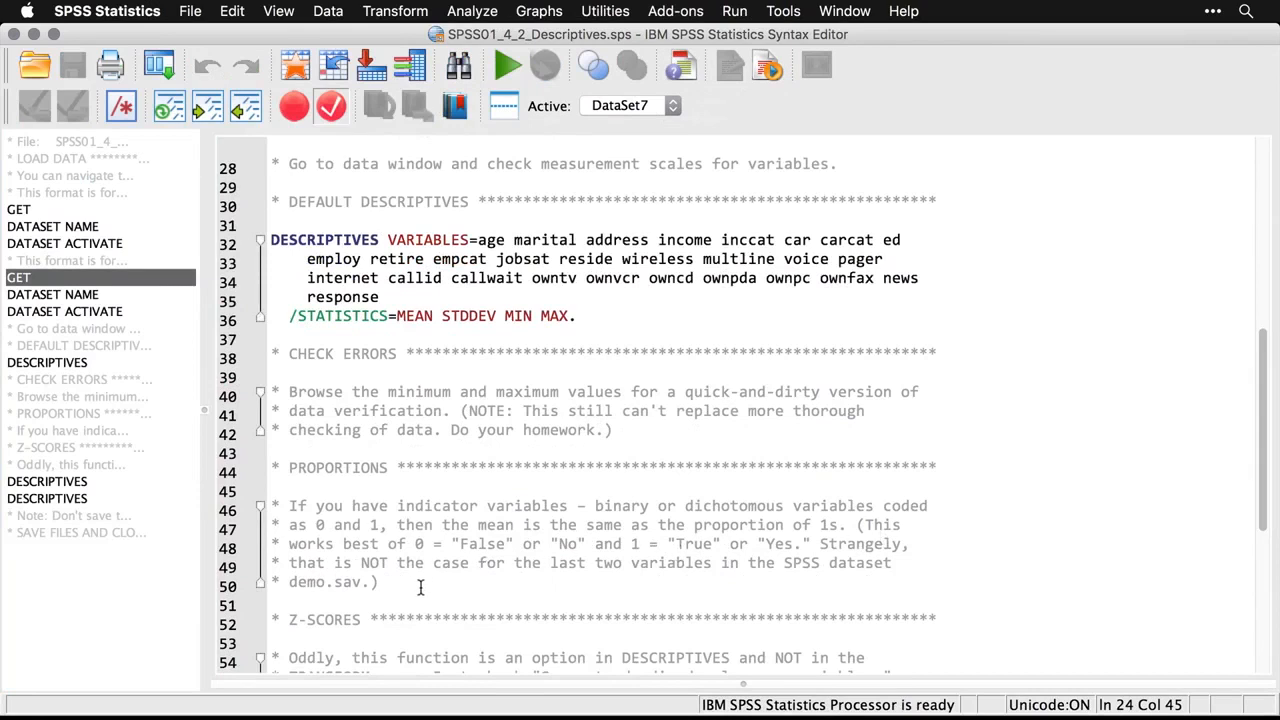
left_click_drag(380, 583, 268, 507)
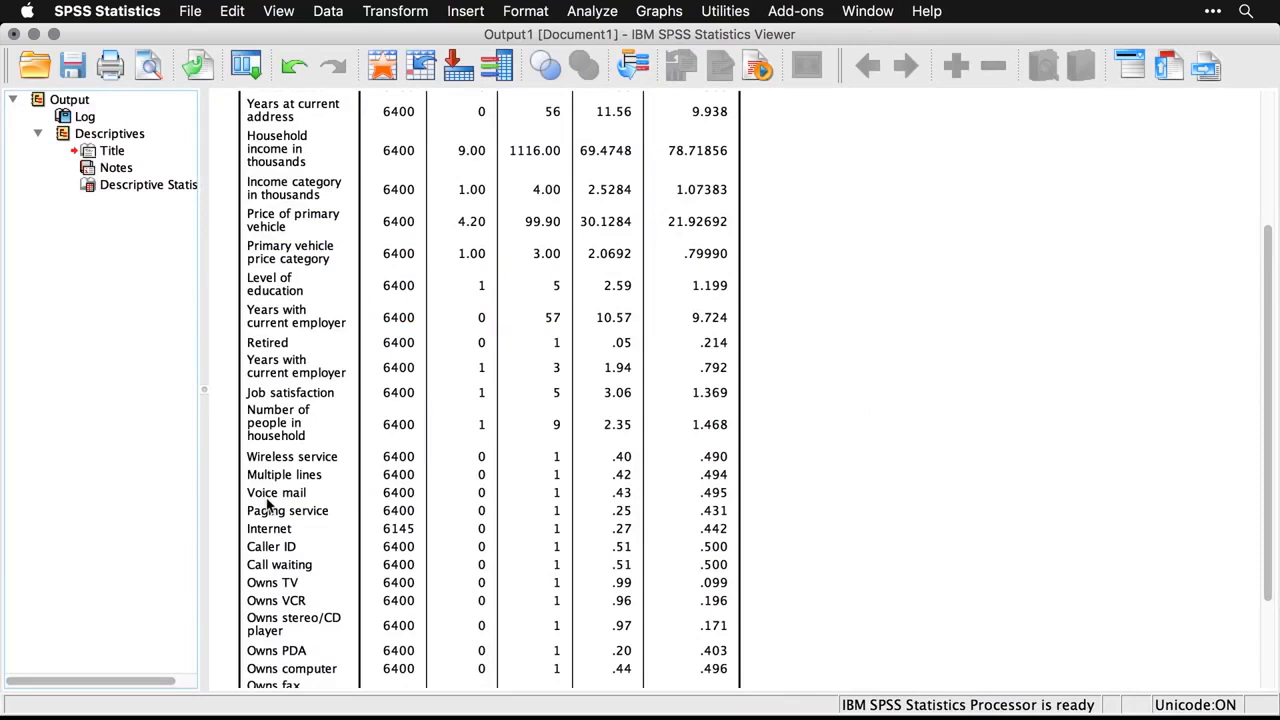
scroll(330, 490, "down", 4)
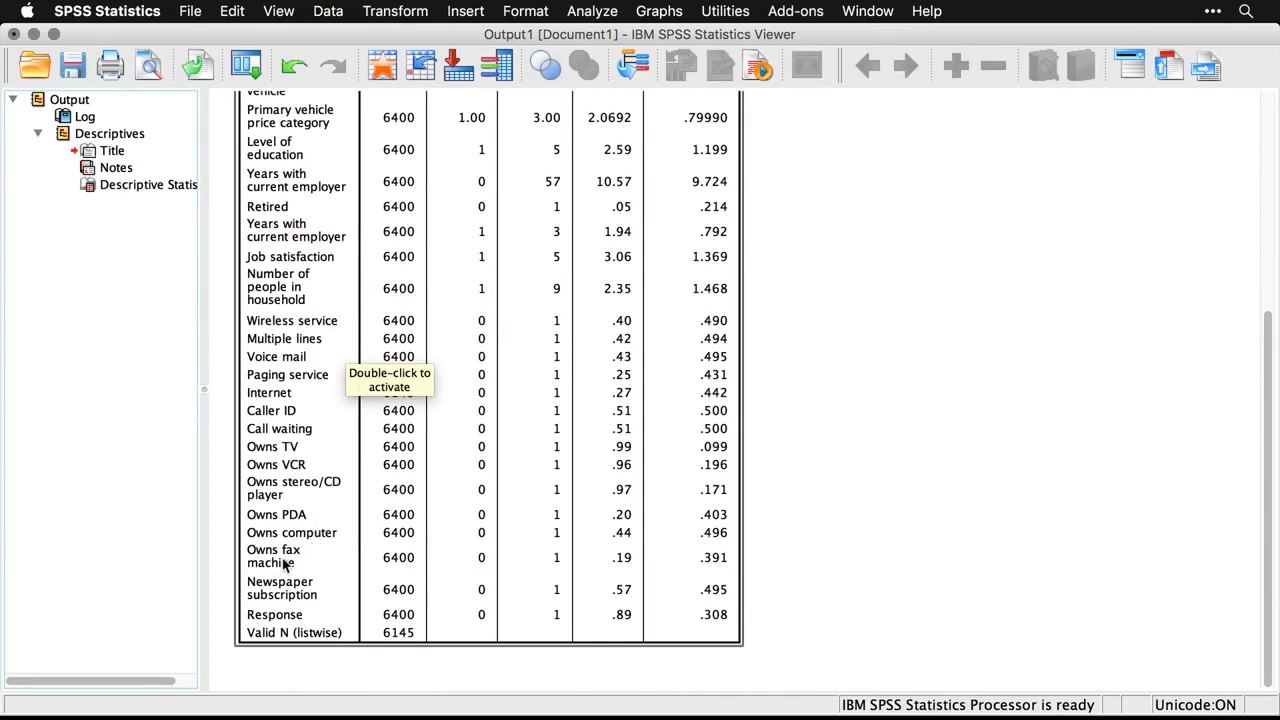
left_click(842, 562)
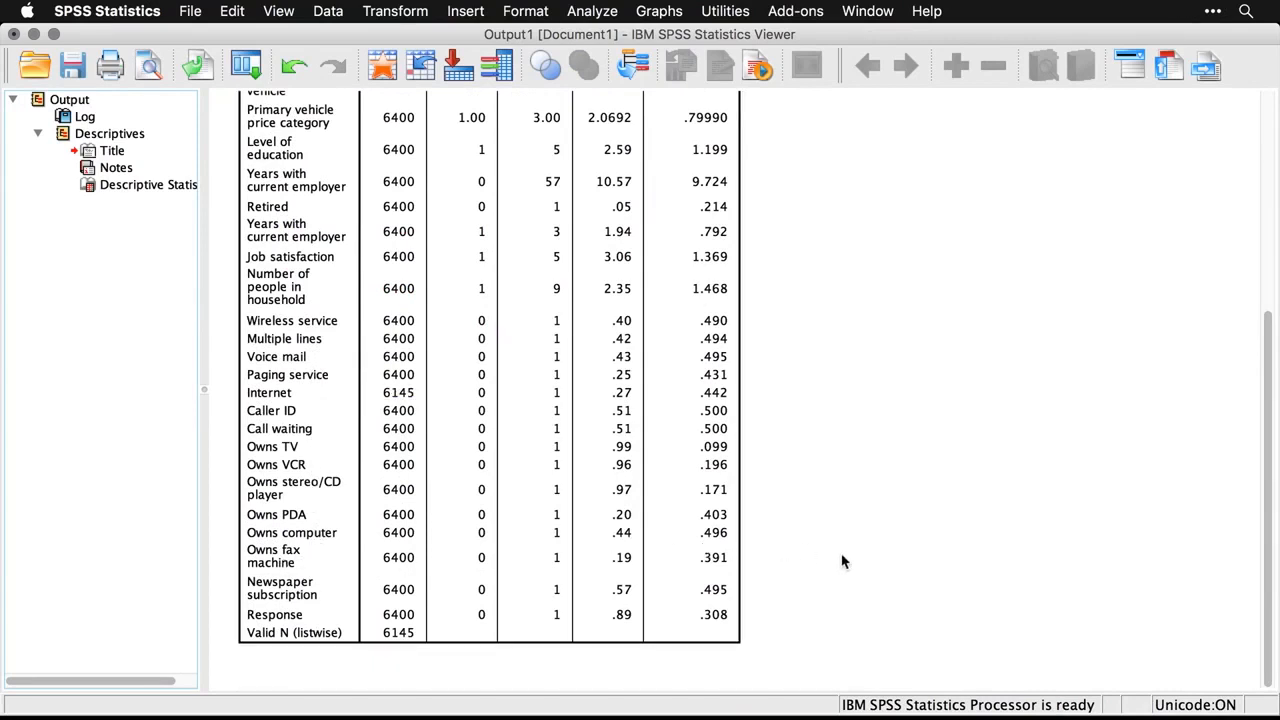
left_click(712, 468)
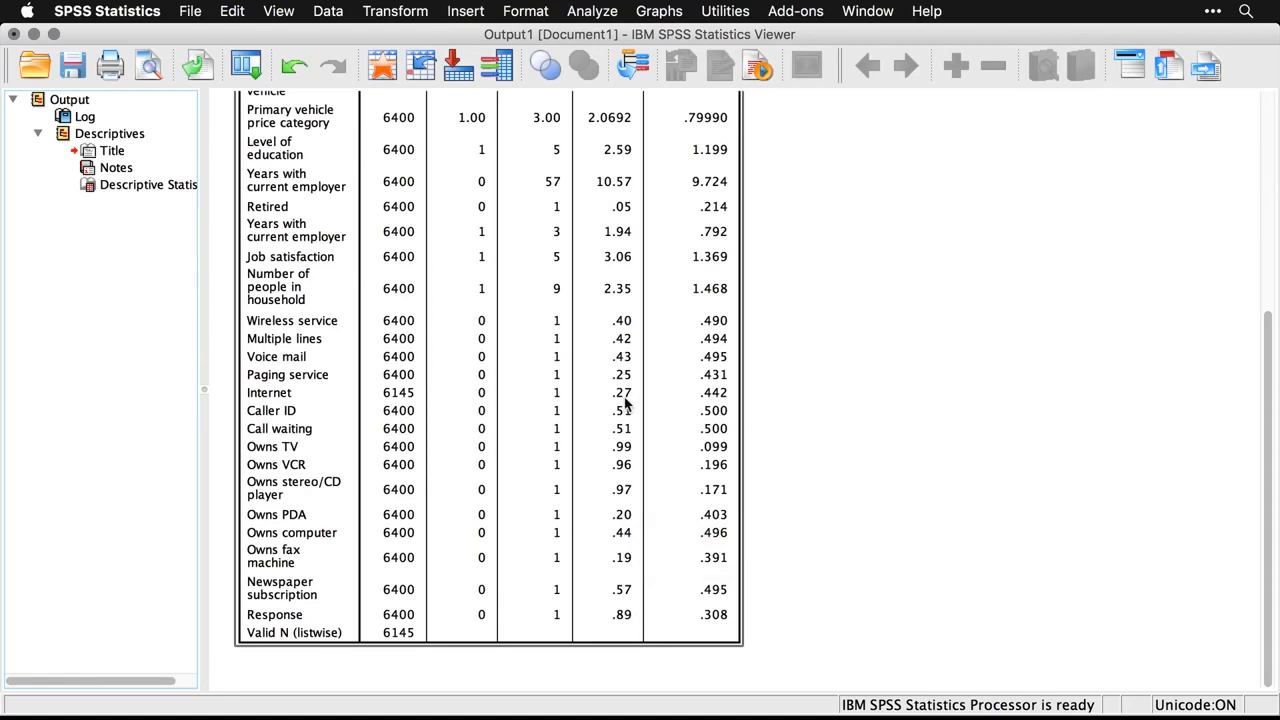
left_click(822, 487)
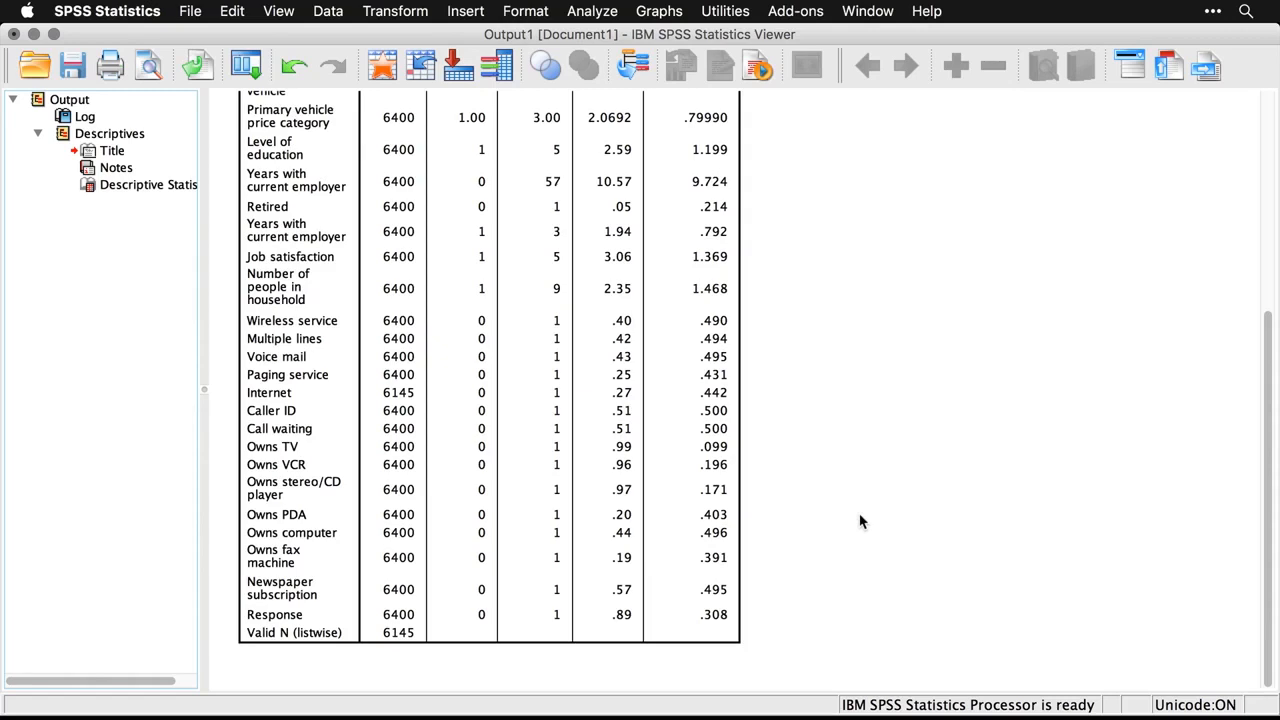
Return to the SPSS01_4_2_Descriptives.sps syntax and read the Z-scores section on saving standardized values
key("super+grave")
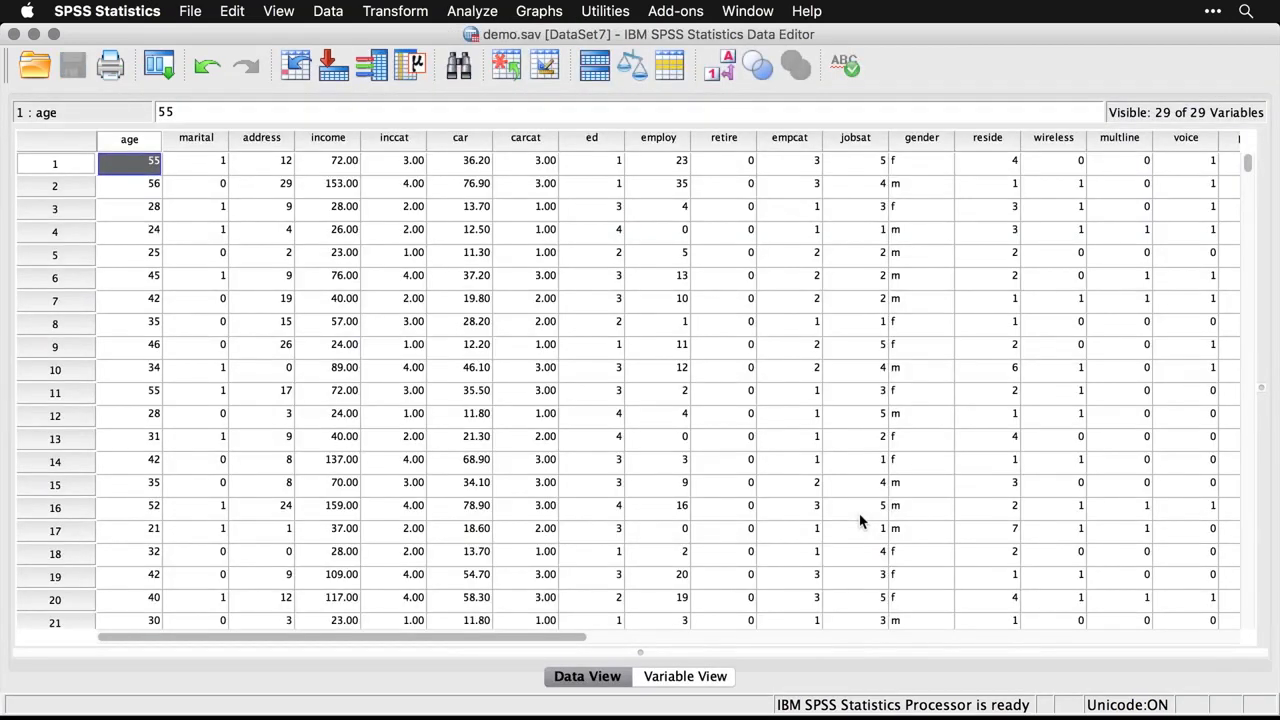
key("super+grave")
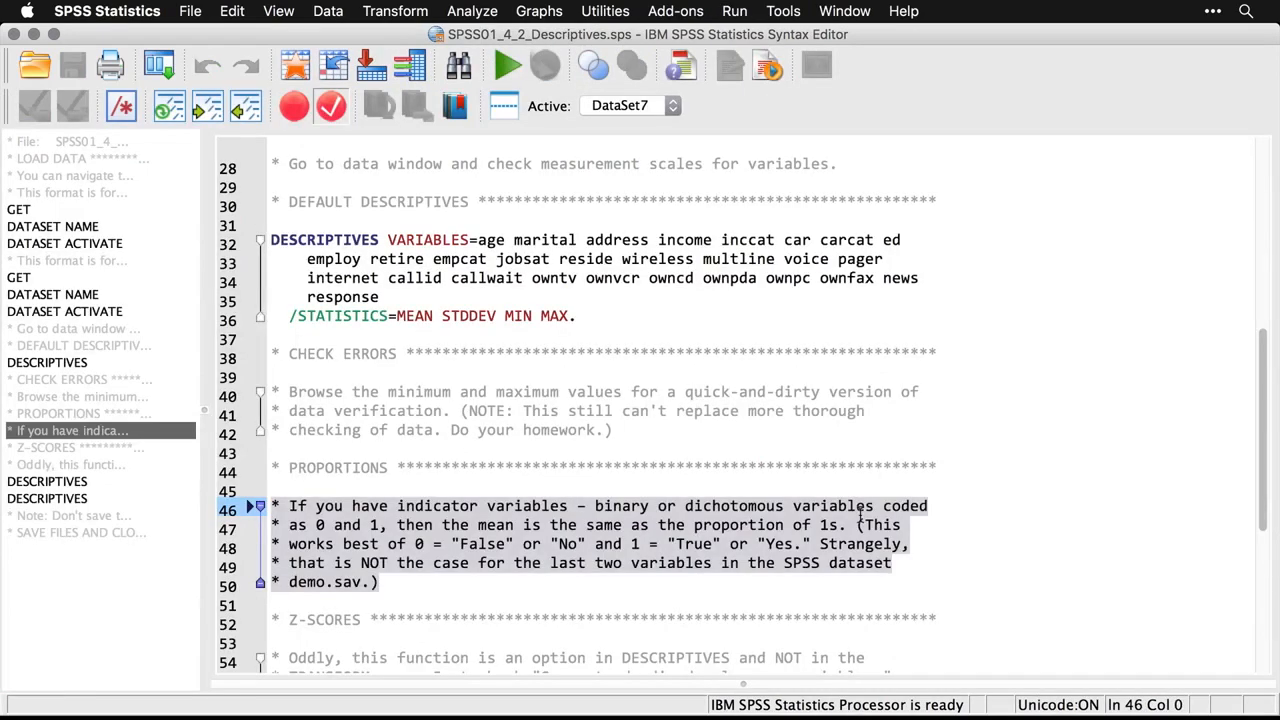
scroll(860, 516, "down", 3)
left_click(904, 520)
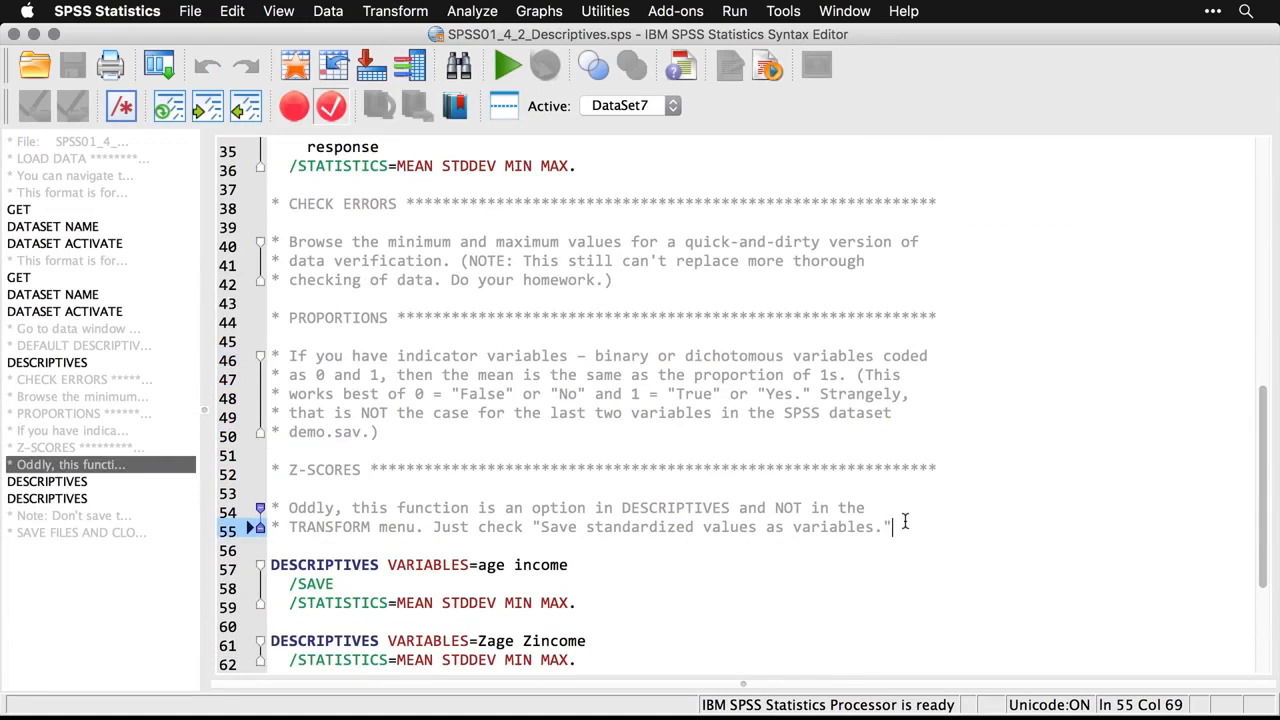
scroll(904, 520, "down", 4)
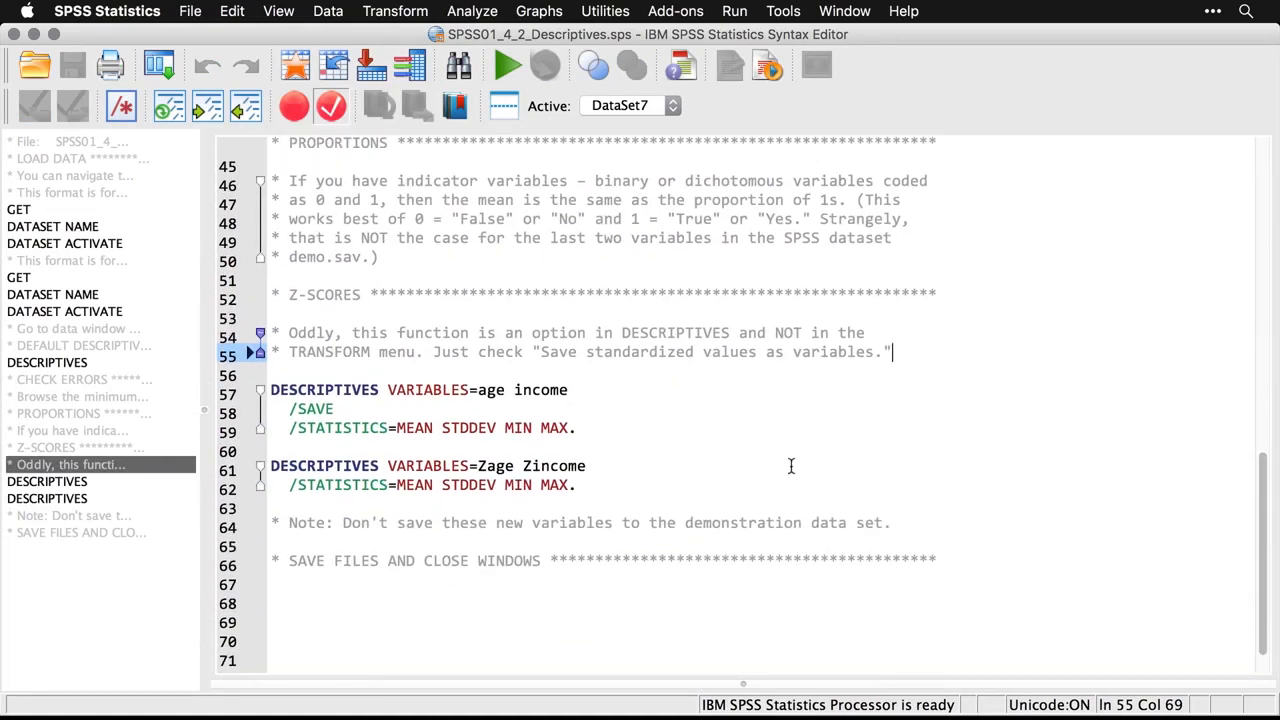
Run Descriptives on Age in years and Household income after resetting the previous settings, saving the standardized values as variables
left_click(414, 10)
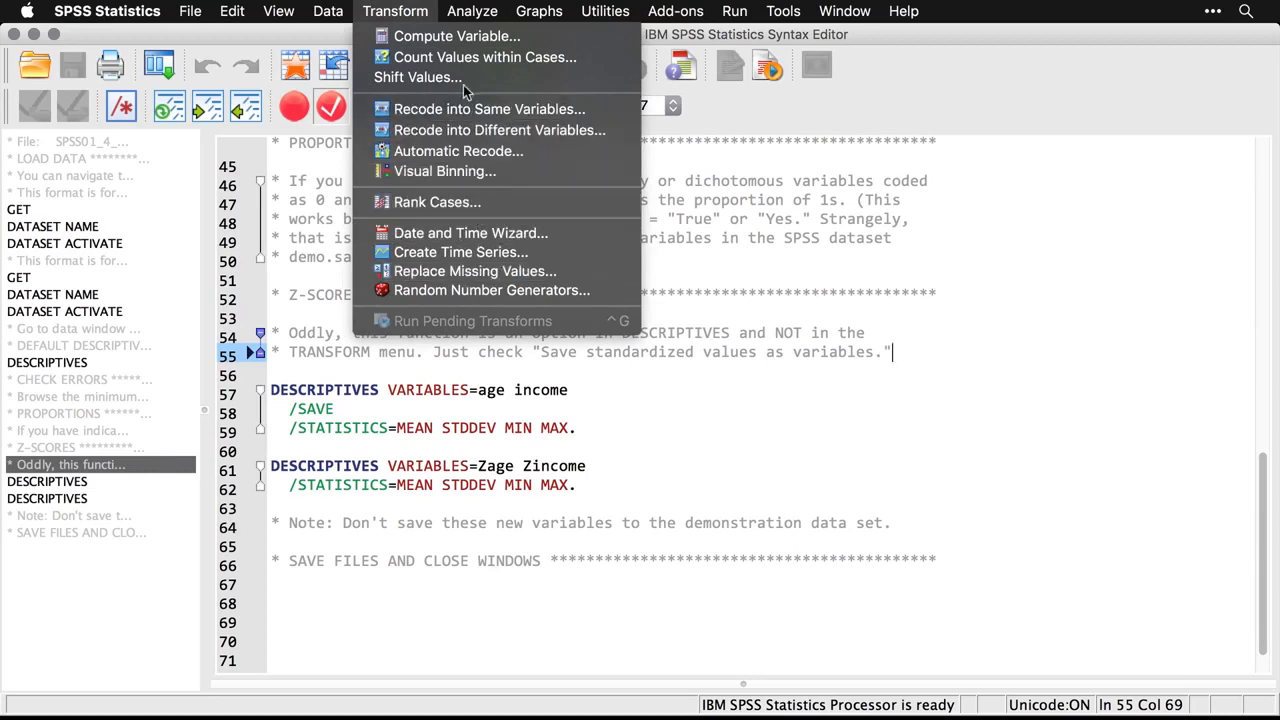
mouse_move(487, 10)
mouse_move(497, 53)
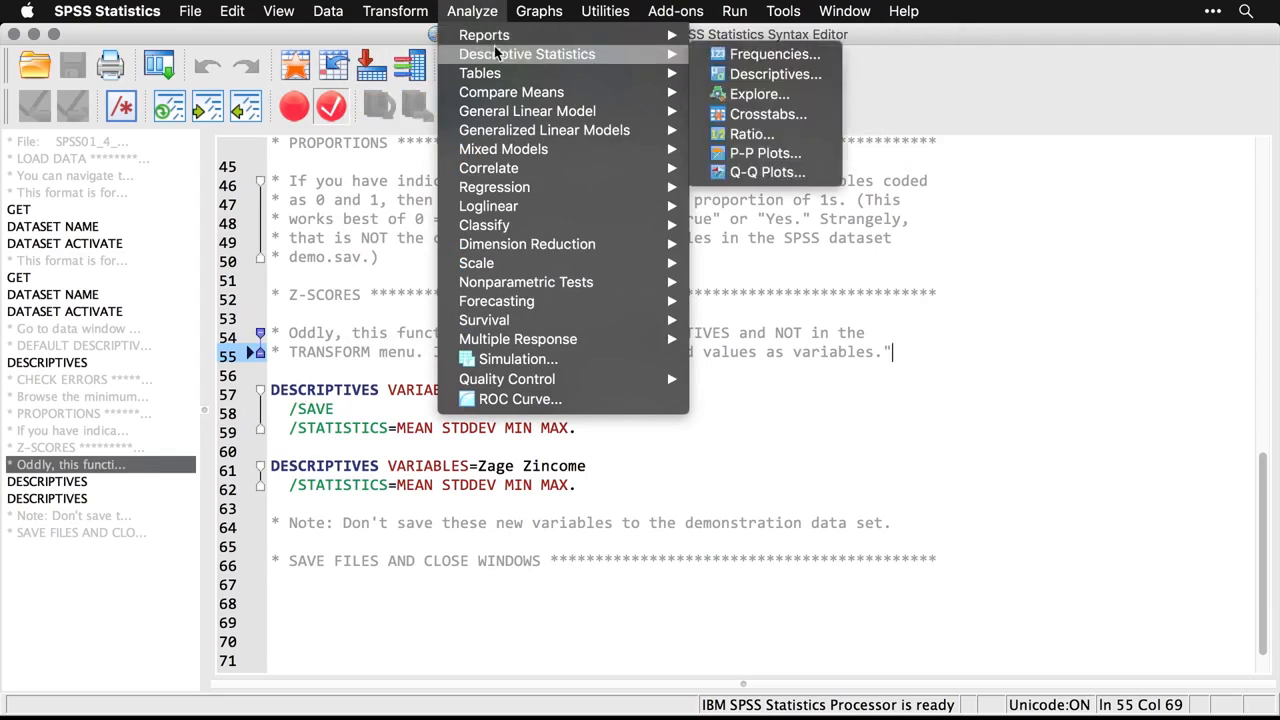
left_click(772, 76)
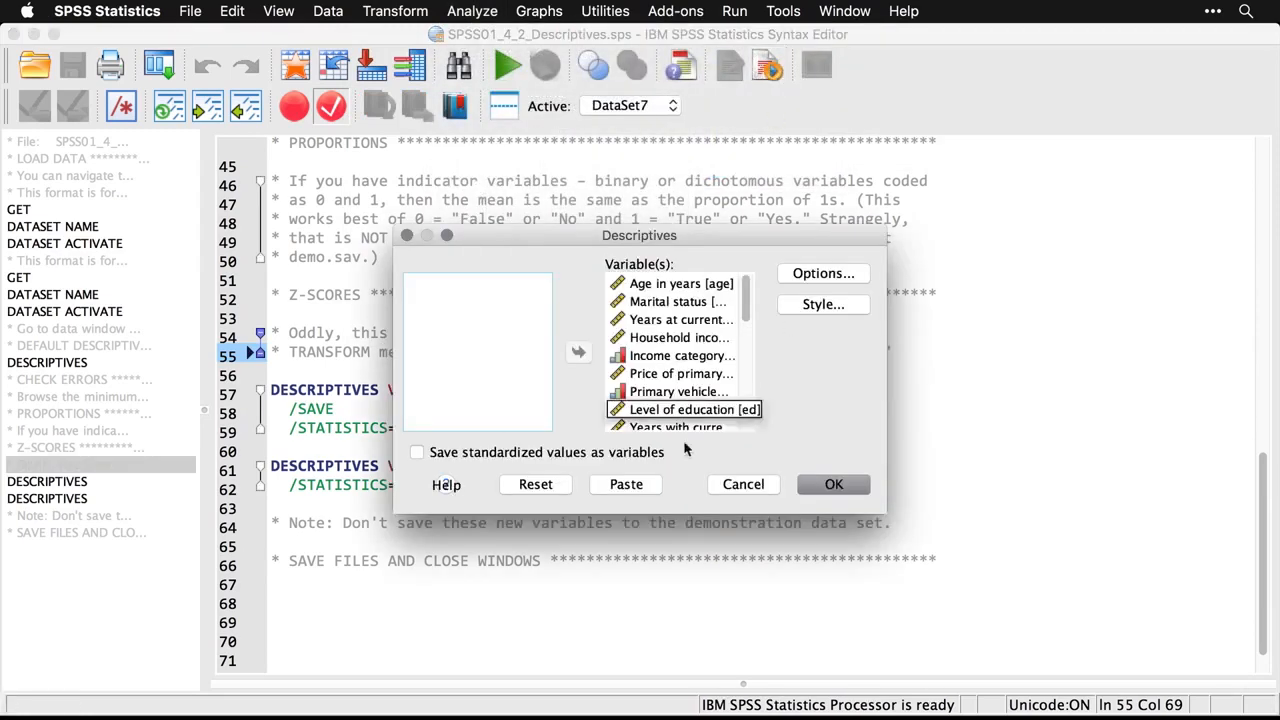
left_click(552, 486)
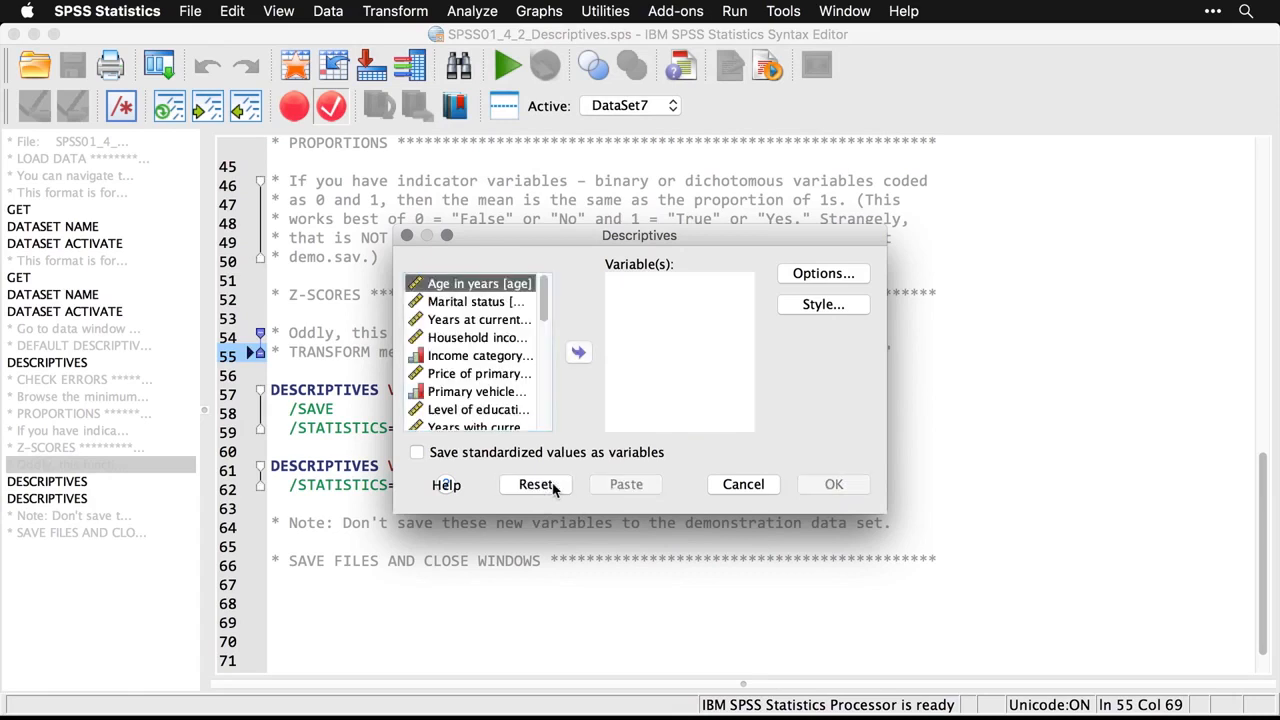
left_click(579, 354)
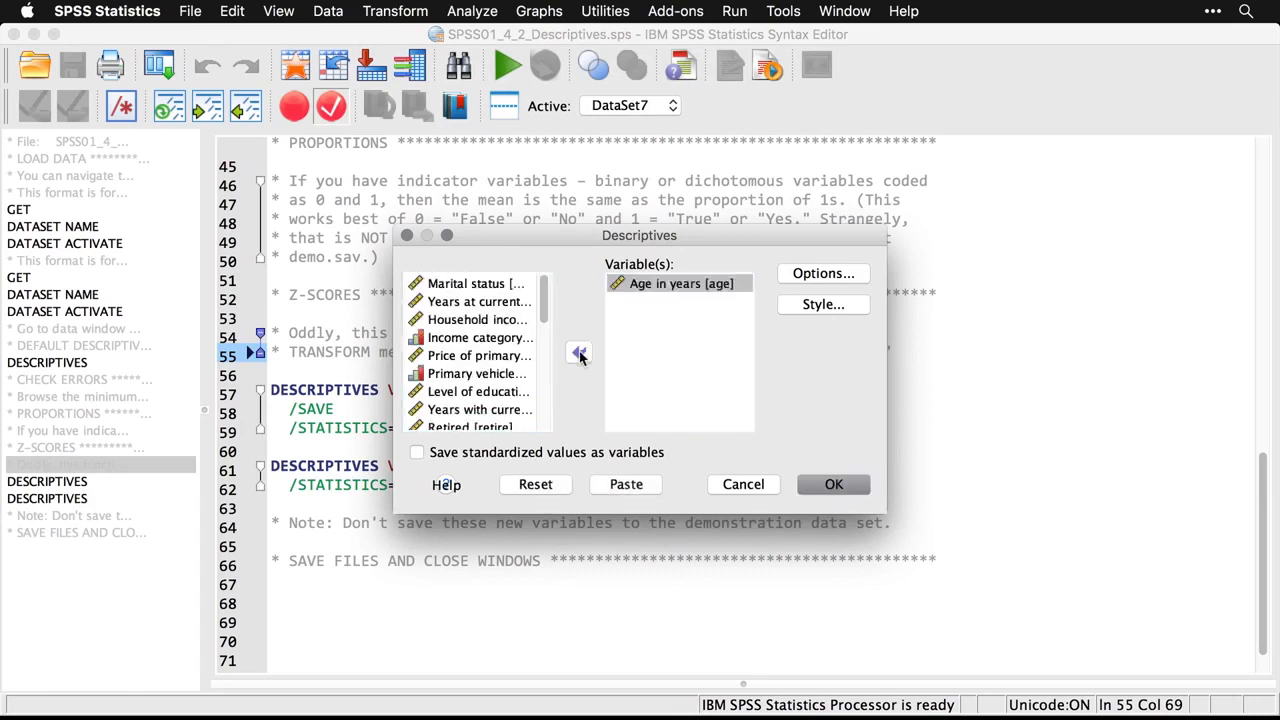
left_click(497, 322)
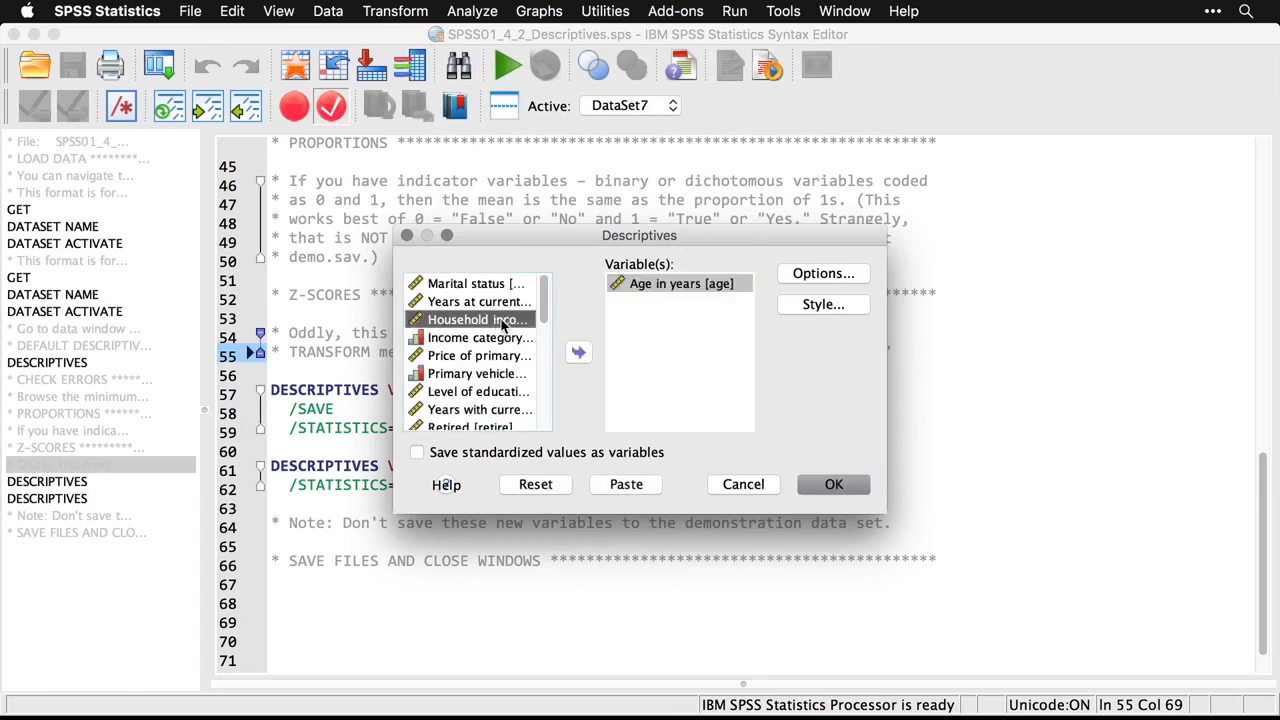
left_click(579, 354)
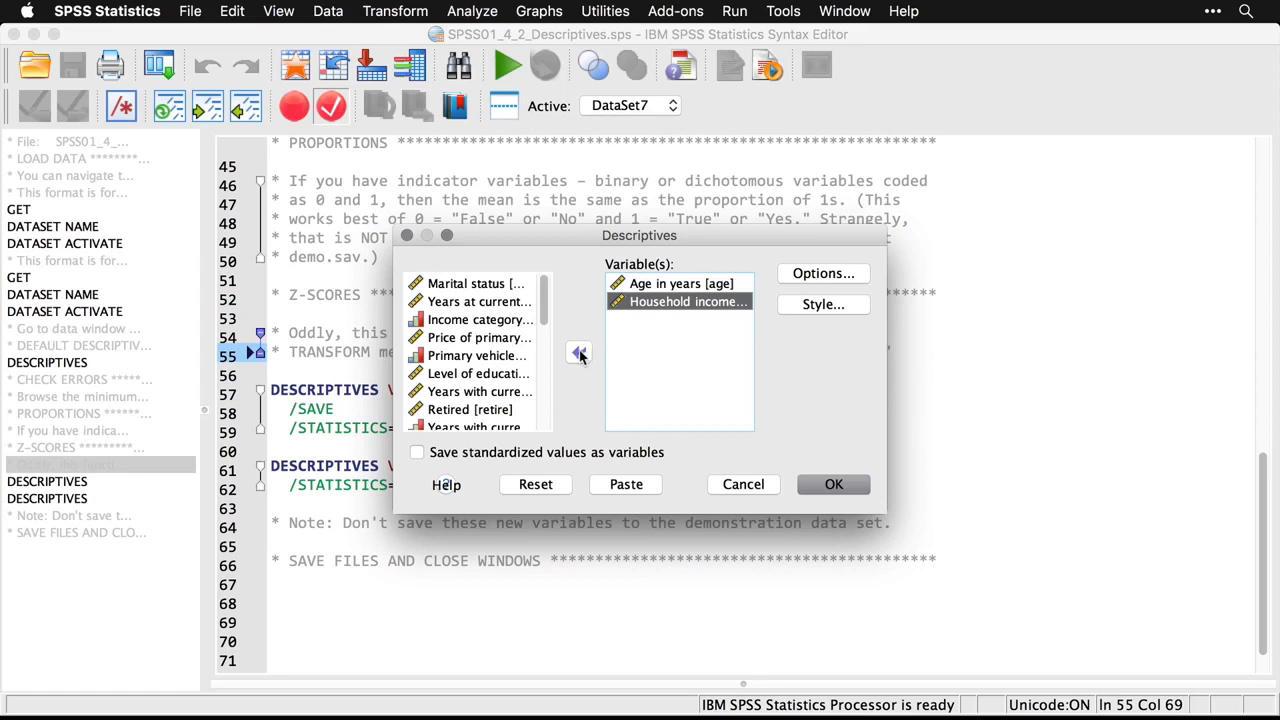
left_click(417, 454)
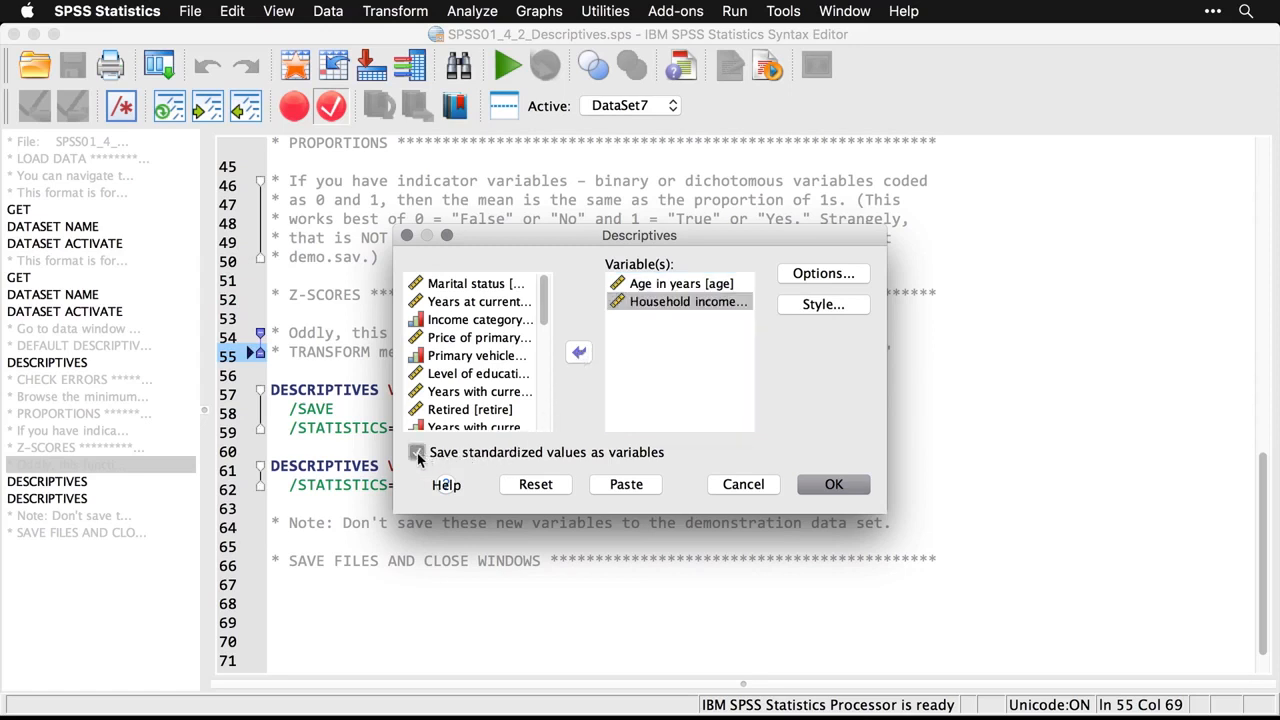
left_click(836, 486)
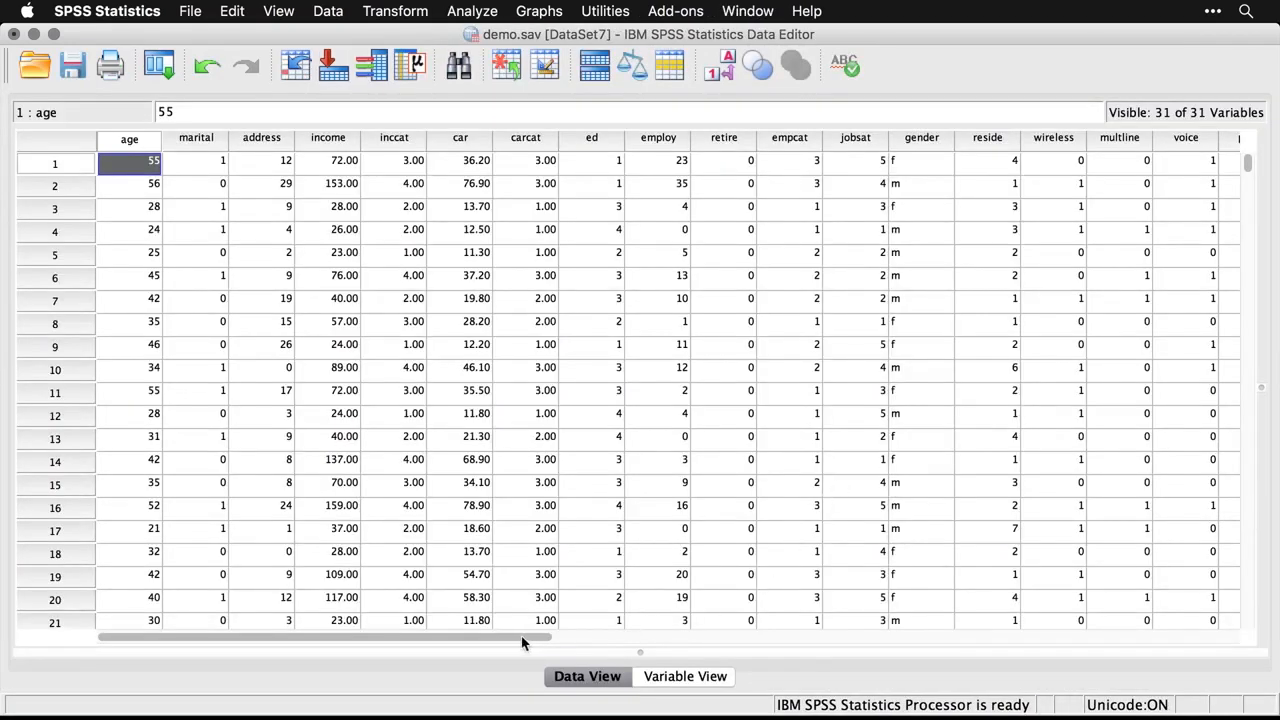
Examine the Zage and Zincome columns at the end of the demo.sav data for cases with extreme z-scores
left_click_drag(520, 638, 1050, 648)
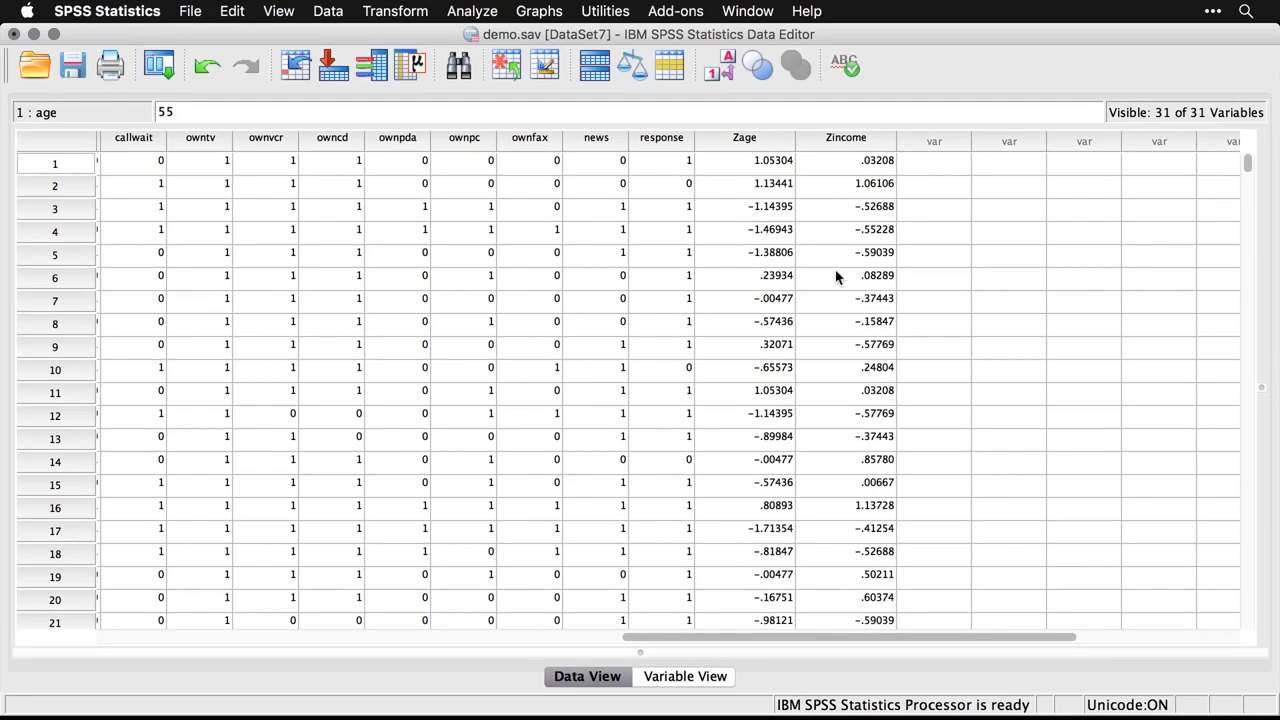
scroll(837, 277, "down", 13)
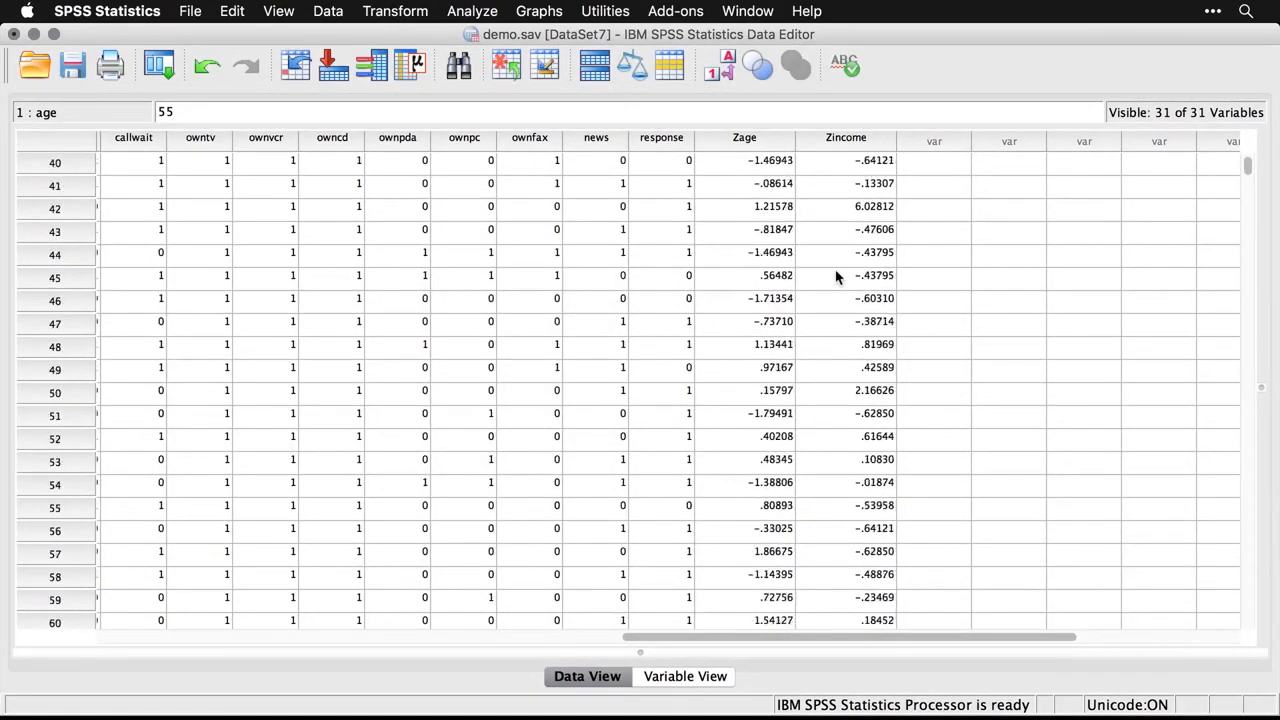
scroll(837, 277, "down", 1)
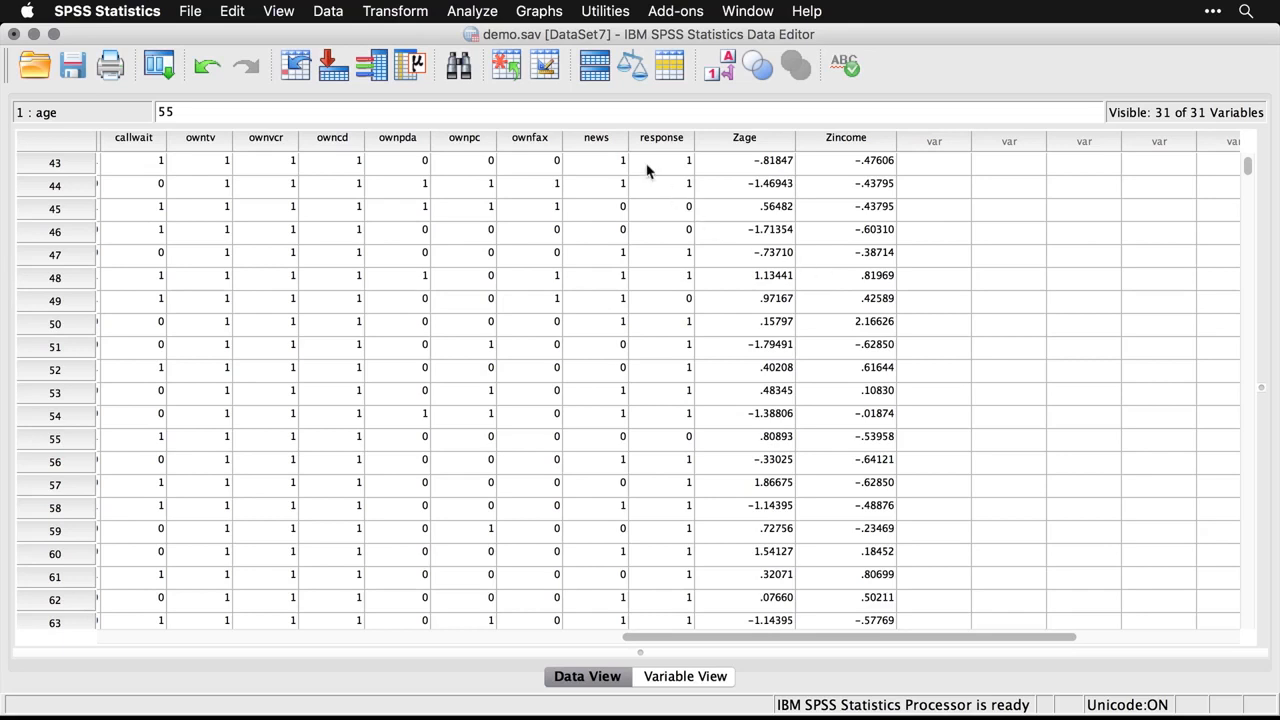
Run Descriptives with default settings on the Zscore variables for age and household income, and check their means and standard deviations
left_click(490, 12)
mouse_move(490, 55)
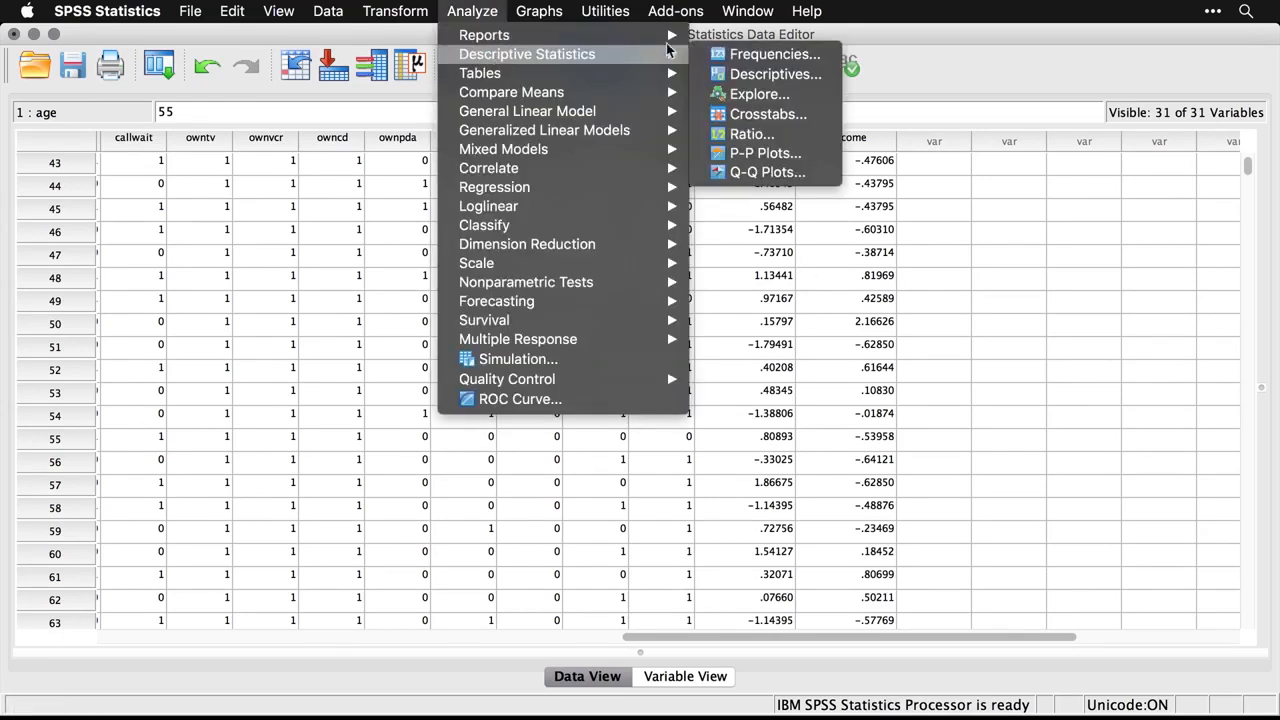
left_click(820, 80)
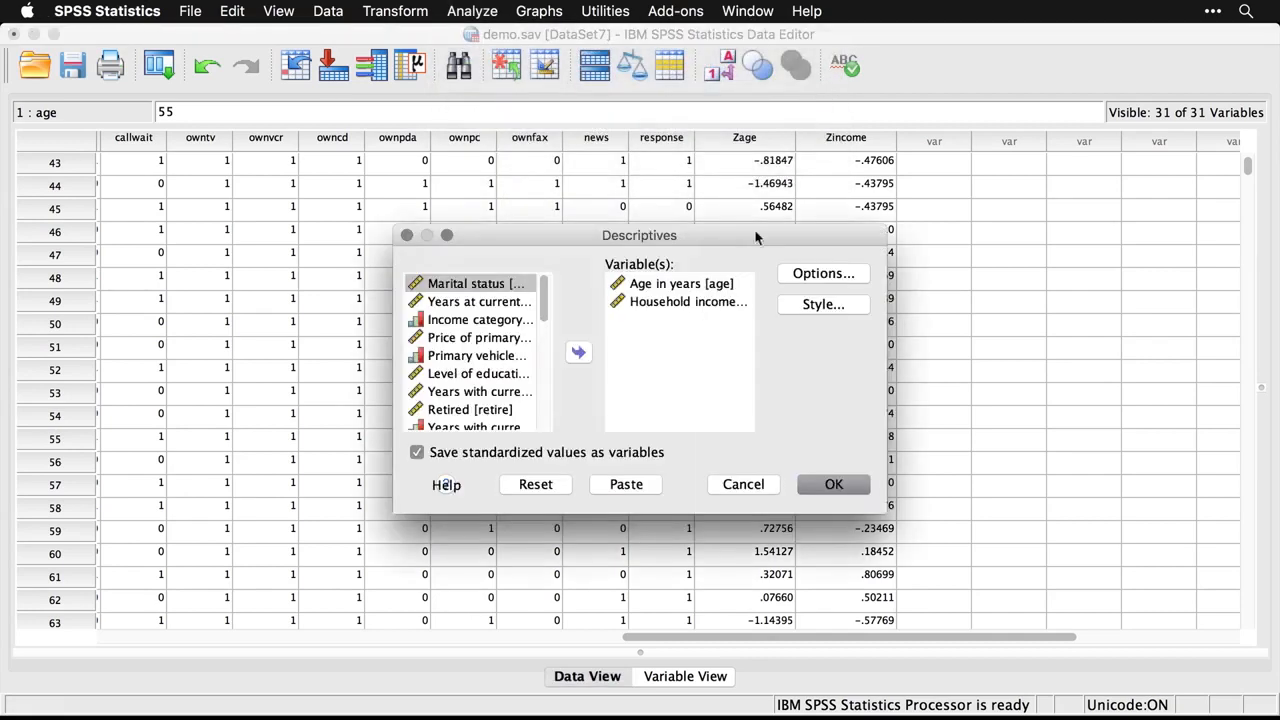
left_click(540, 486)
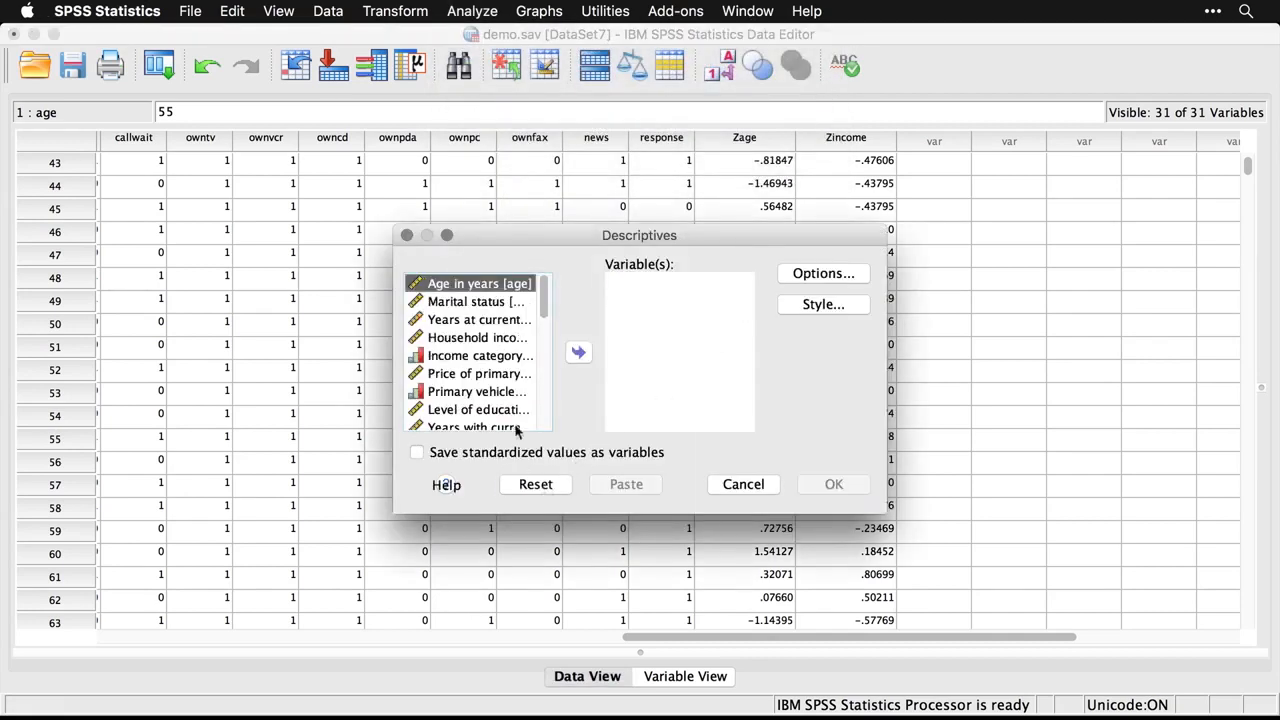
left_click_drag(546, 298, 550, 455)
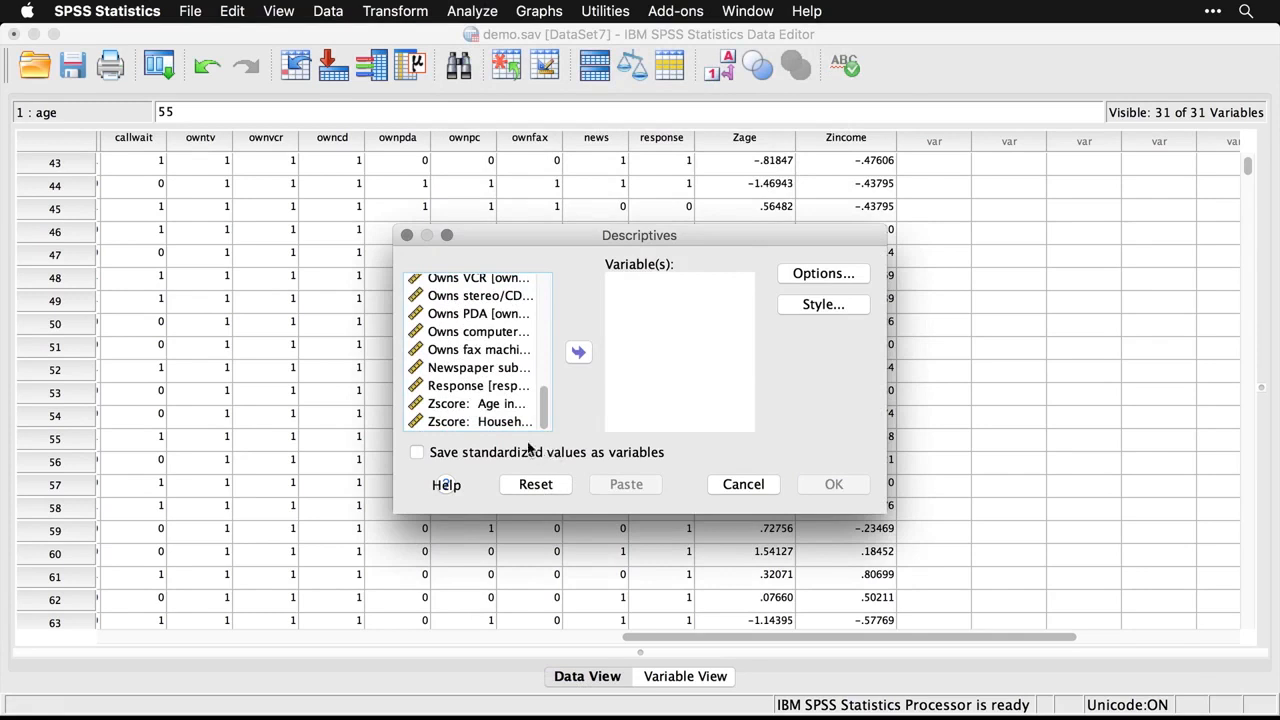
left_click(478, 404)
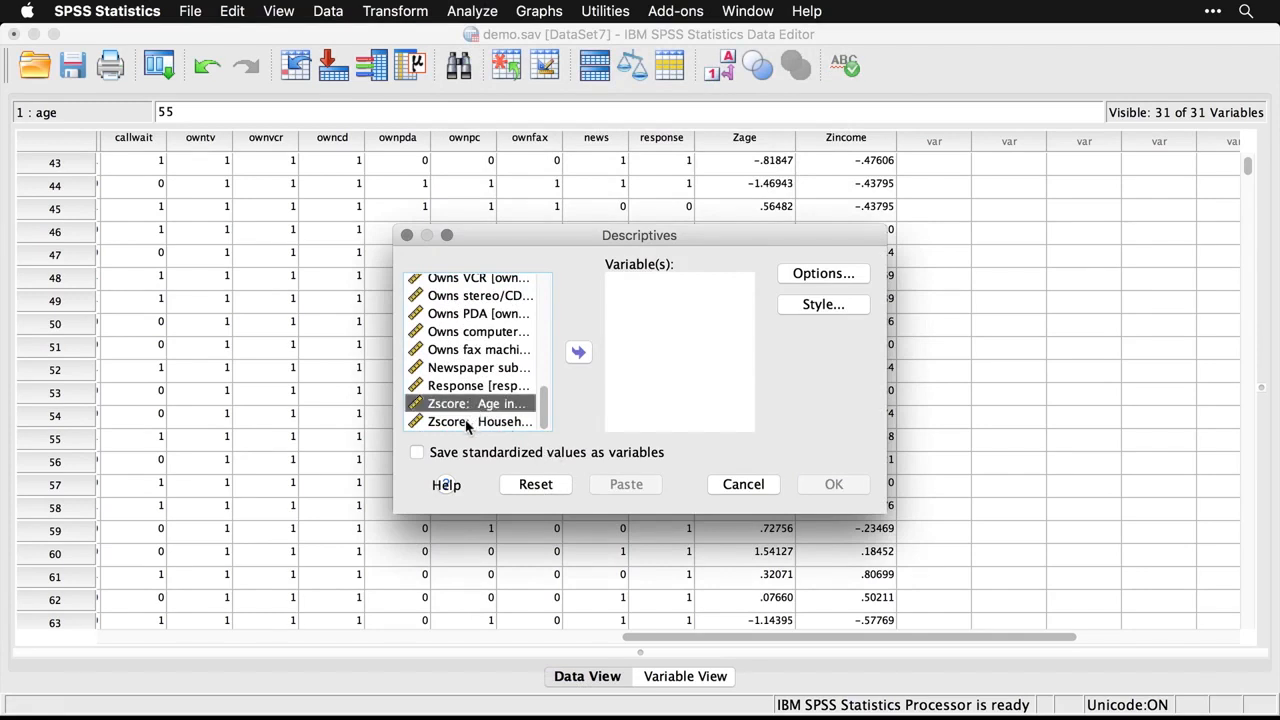
left_click(466, 422, "shift")
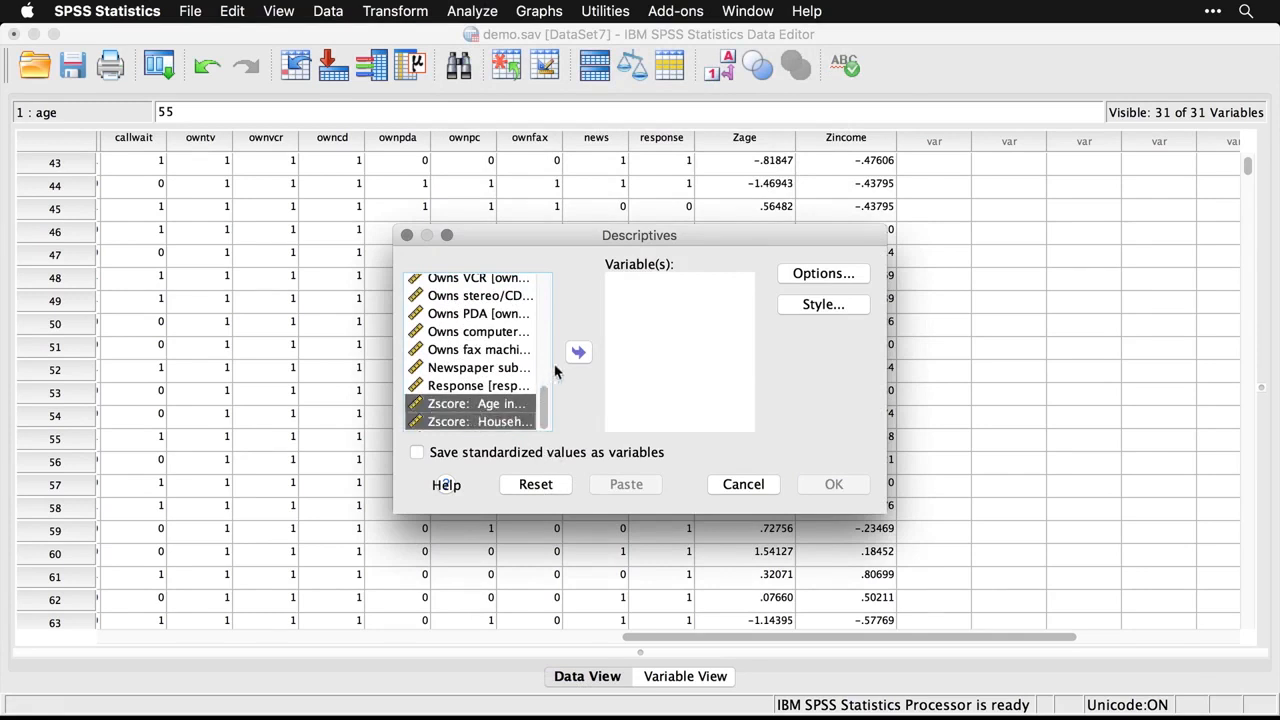
left_click(579, 353)
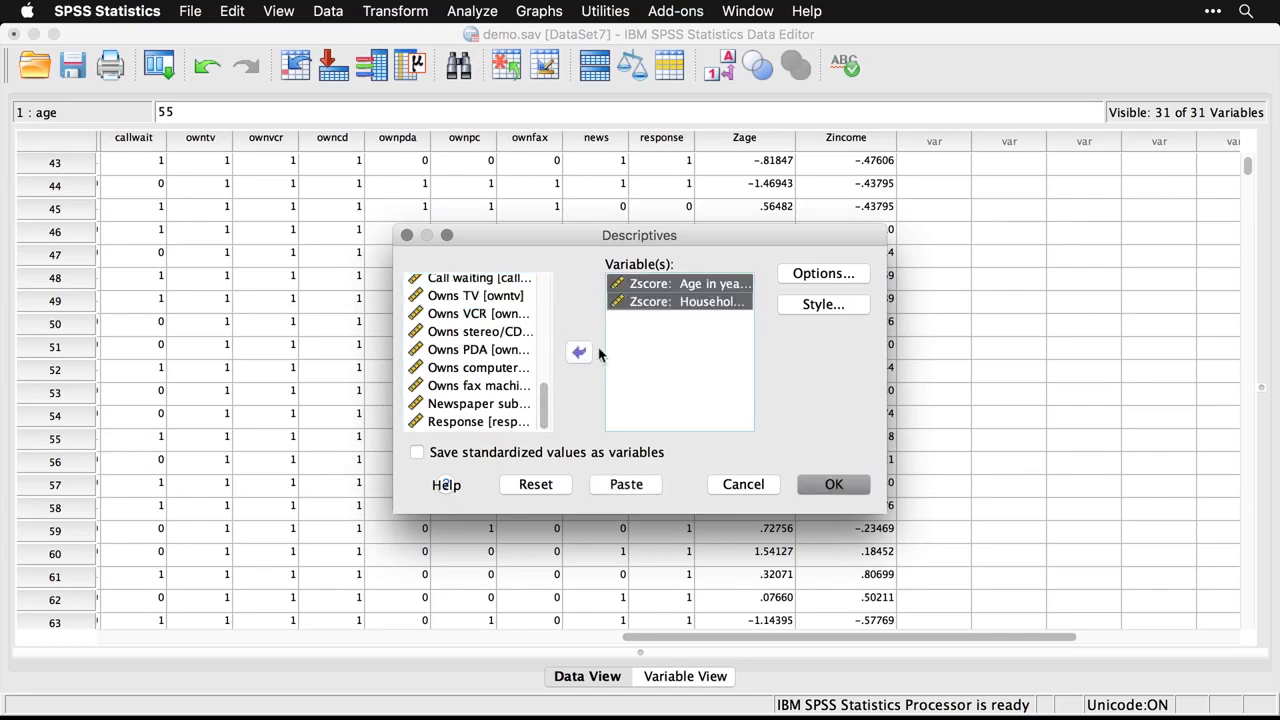
left_click(834, 486)
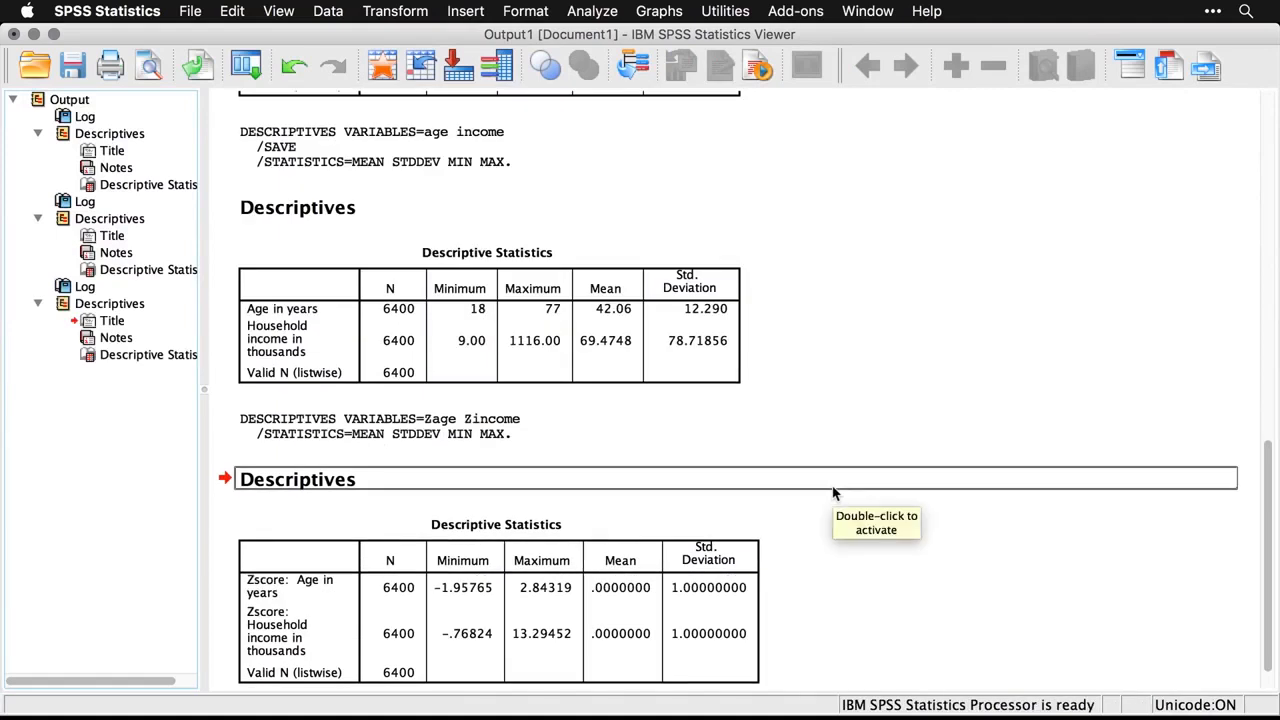
left_click(872, 615)
left_click(646, 634)
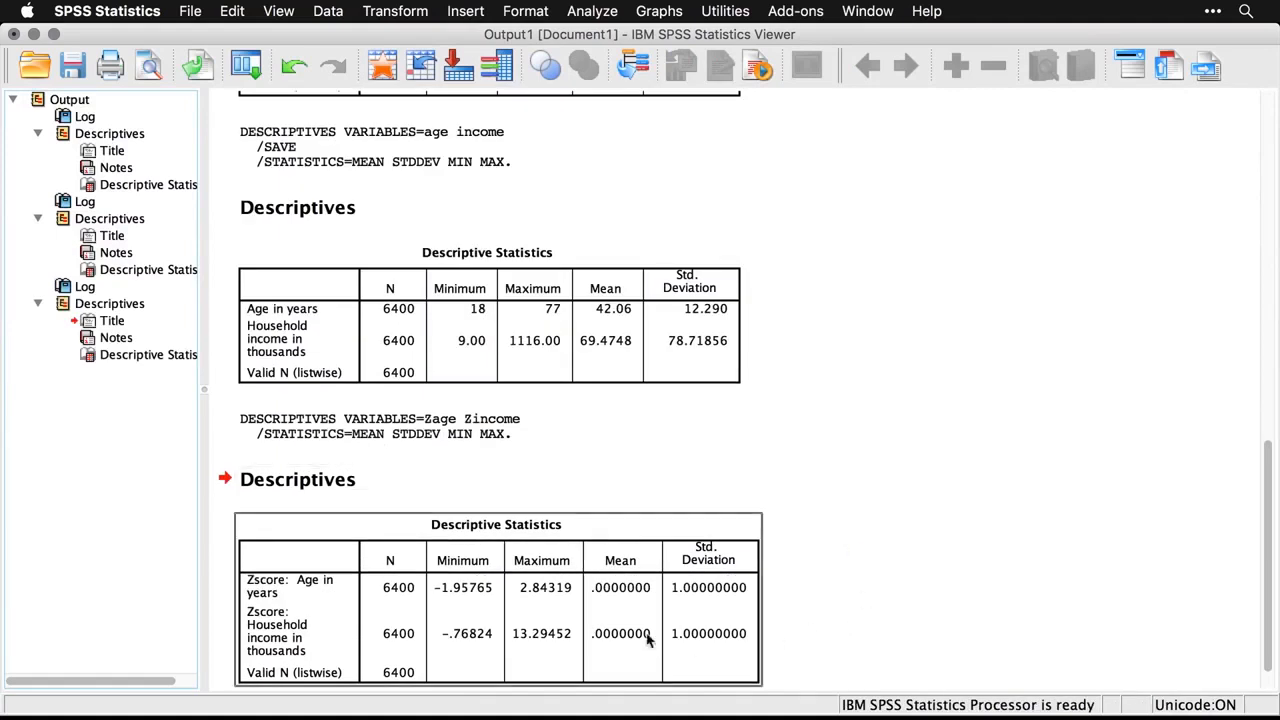
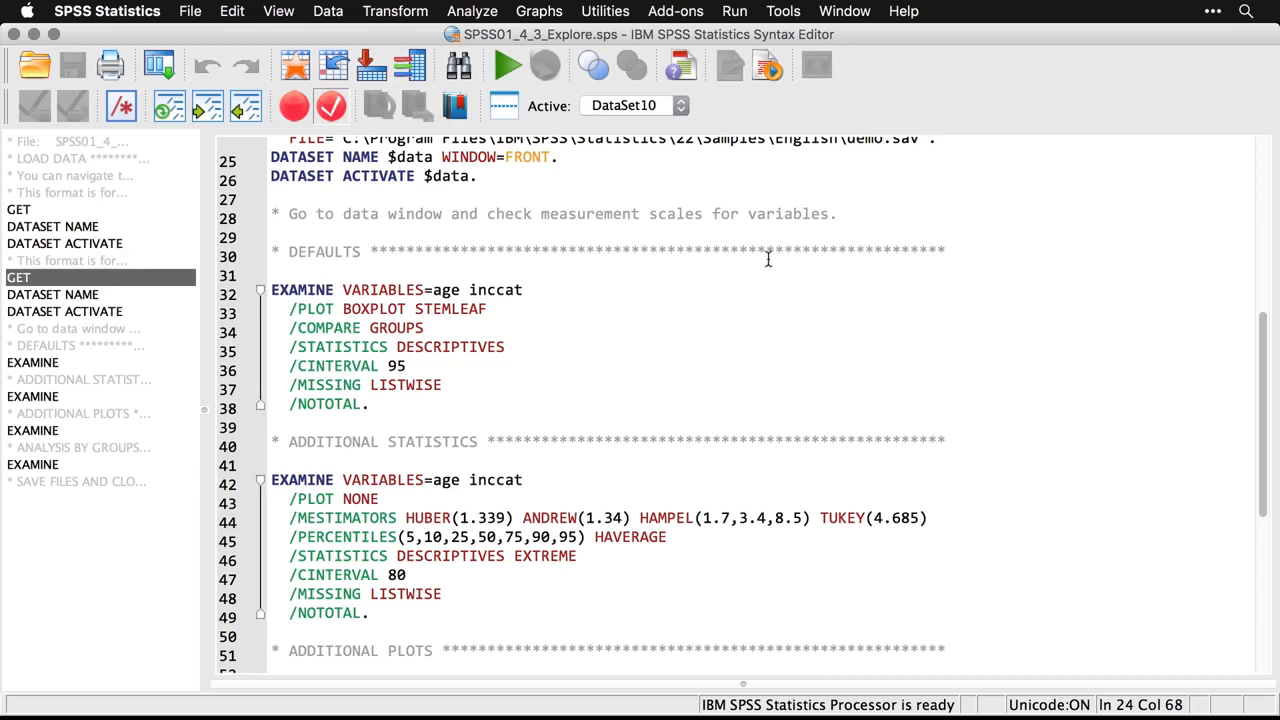
Run an Explore analysis with default settings, using Age in years and Income category as the dependent variables
left_click(482, 8)
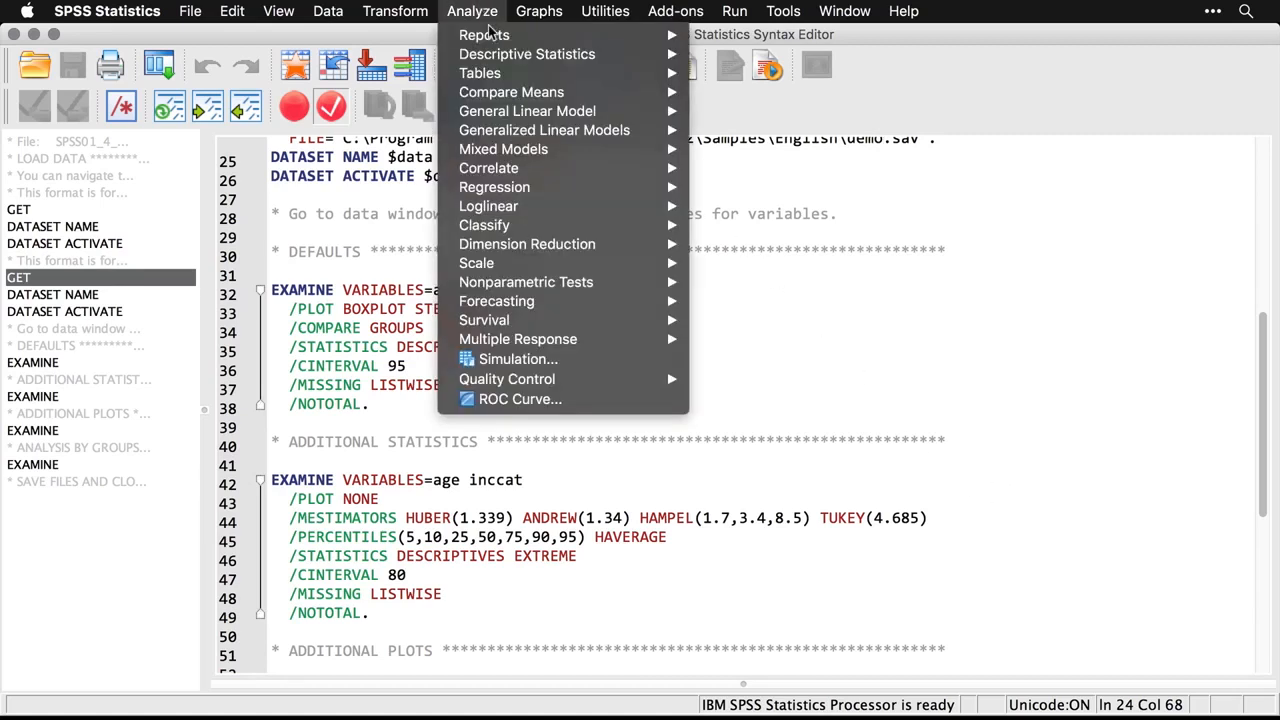
mouse_move(495, 58)
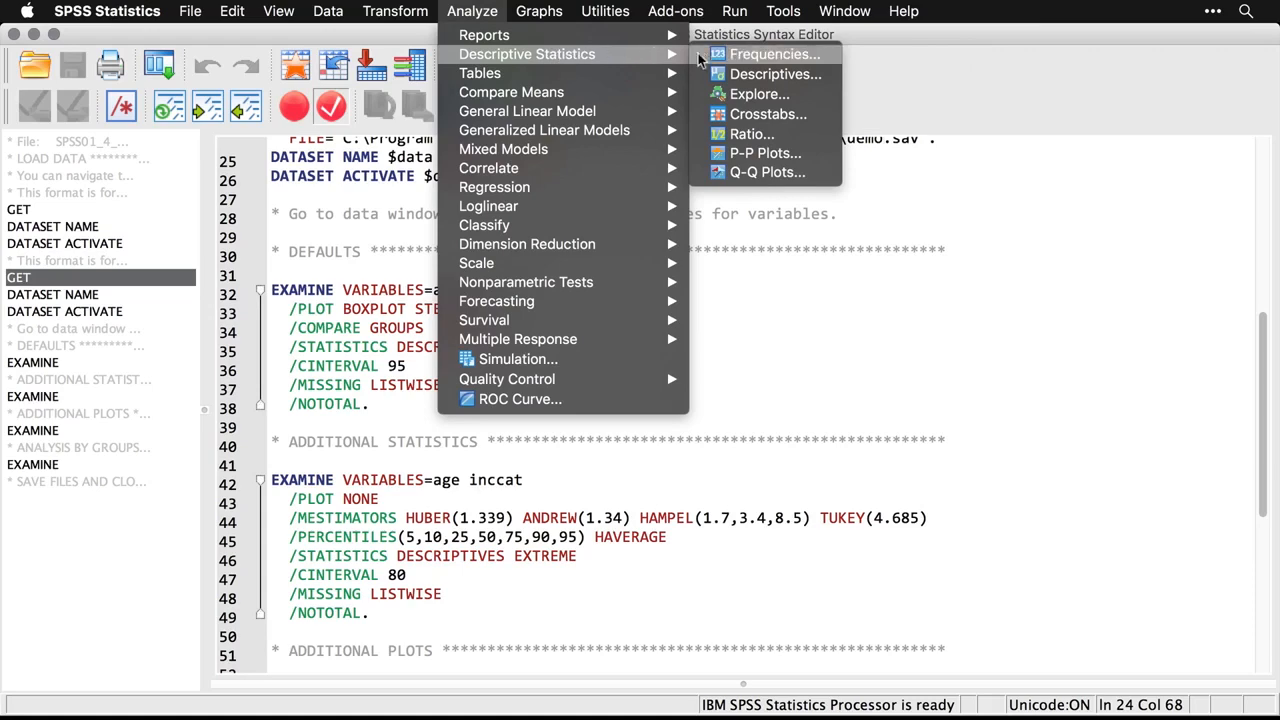
left_click(803, 97)
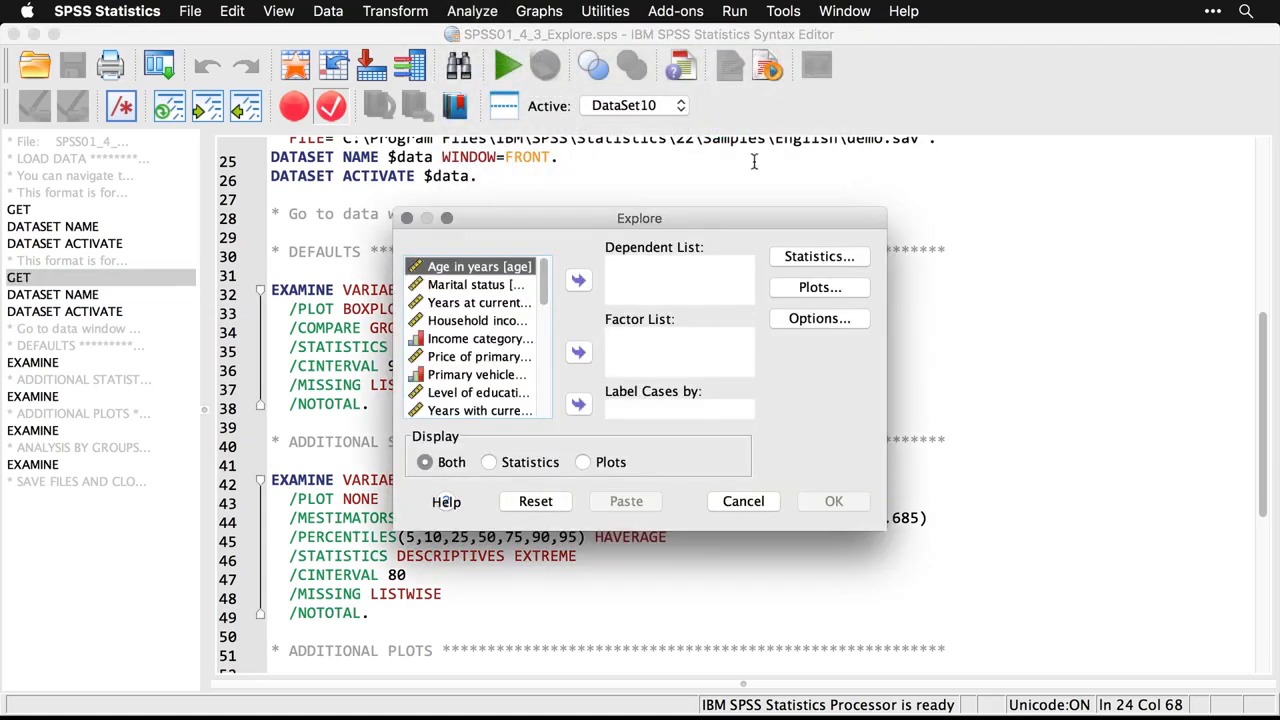
left_click(578, 281)
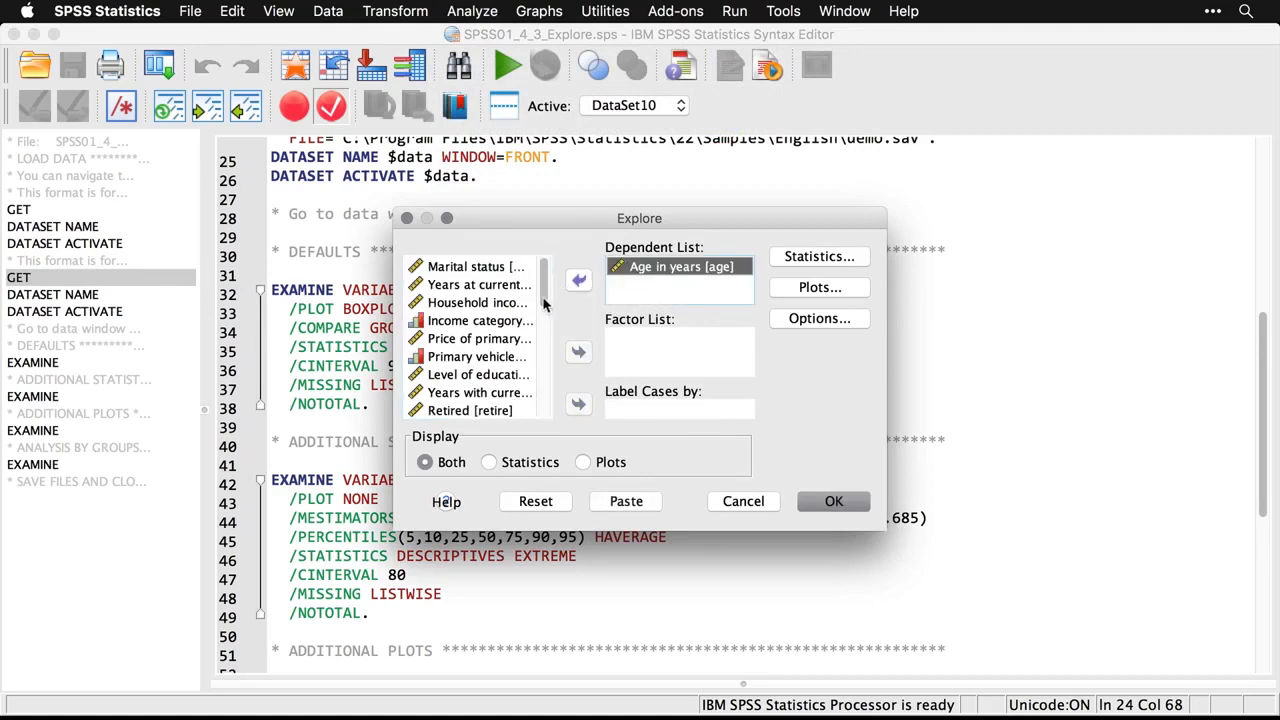
left_click(487, 321)
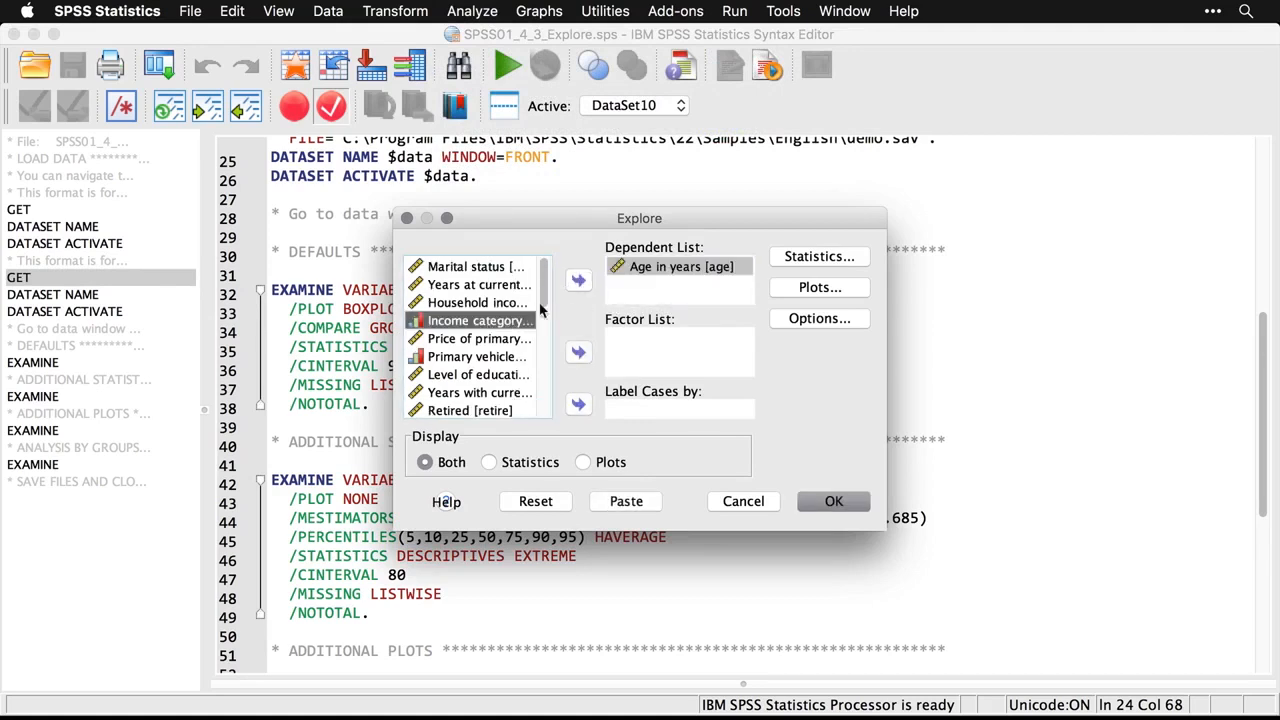
left_click(579, 281)
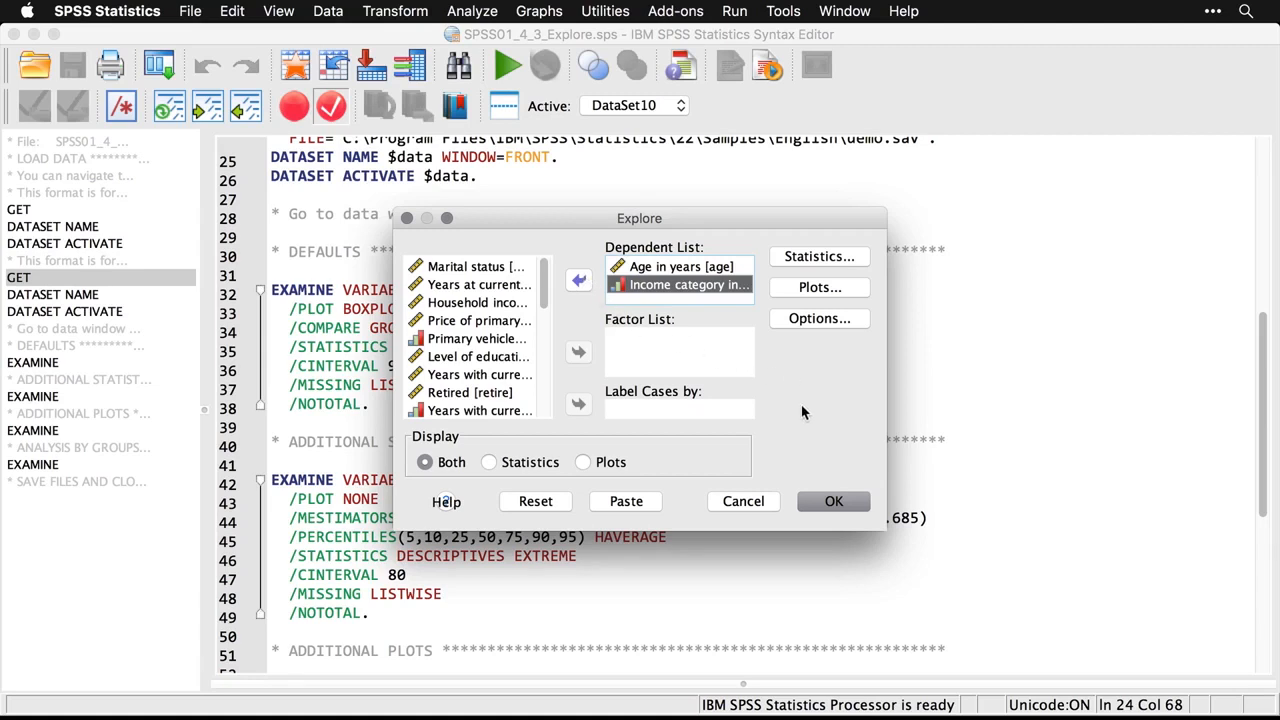
left_click(841, 504)
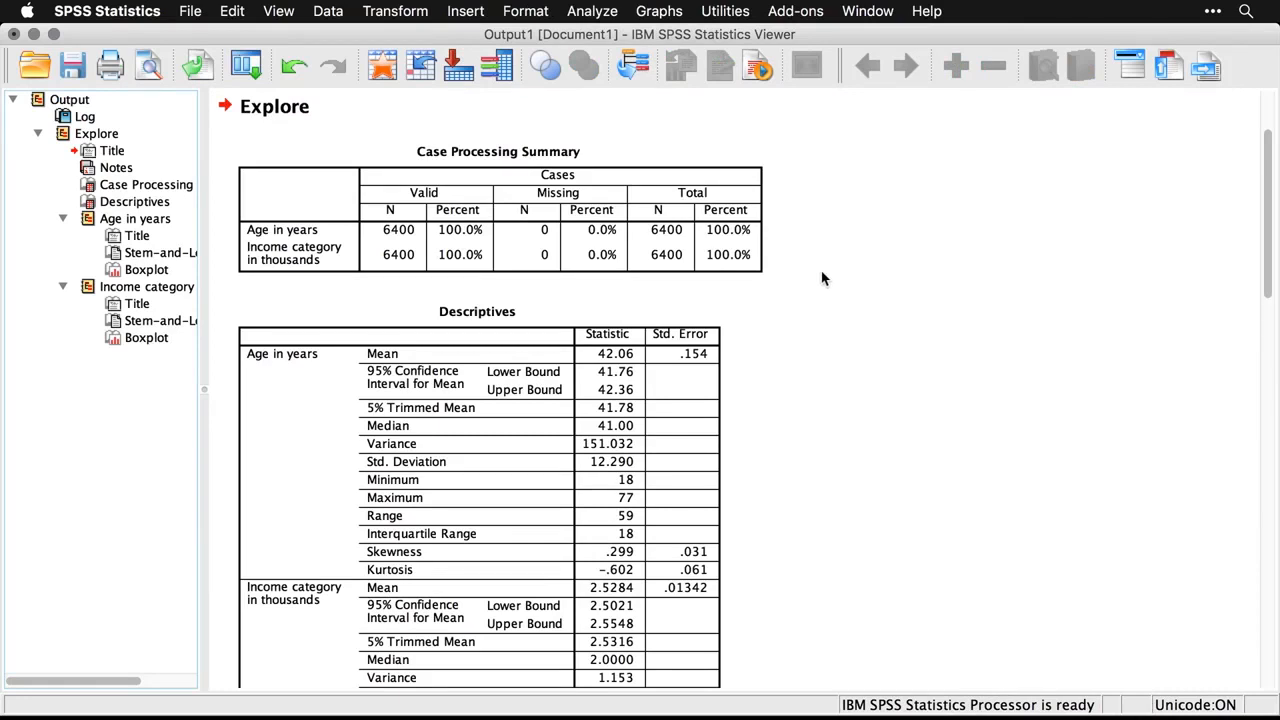
Examine the Explore output's Case Processing Summary and Descriptives tables for age and income category
scroll(822, 278, "down", 1)
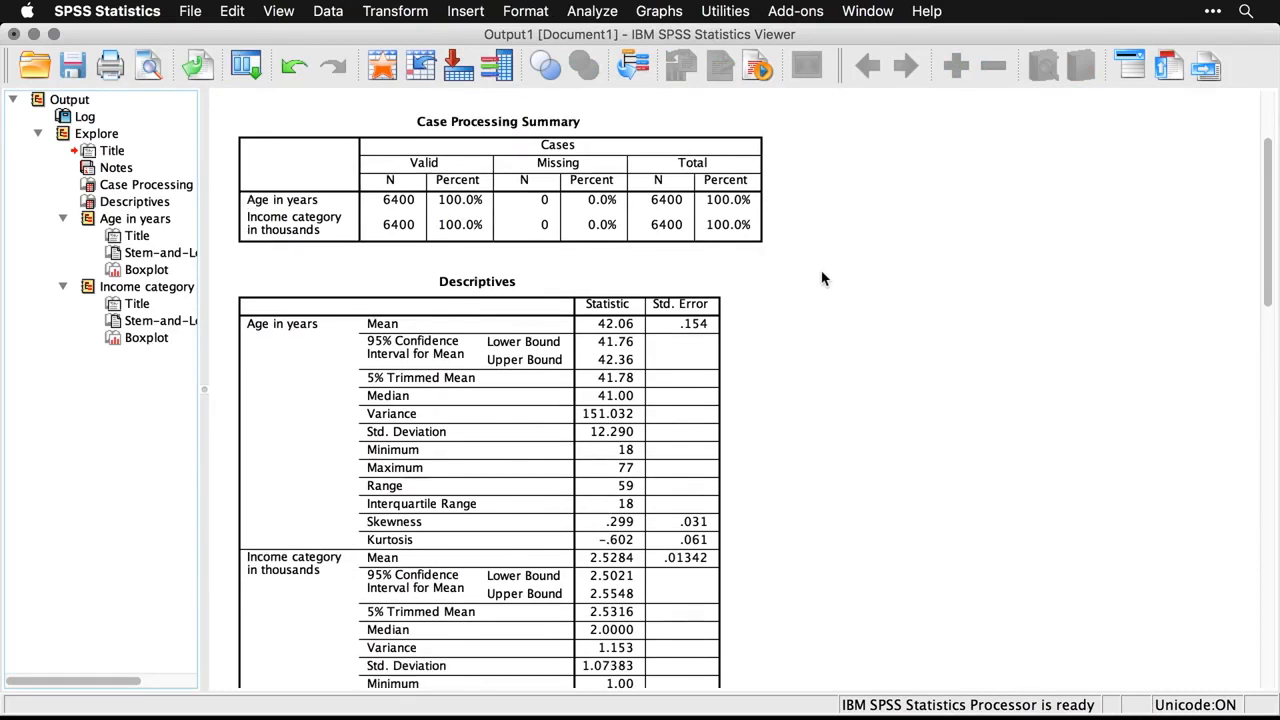
scroll(822, 278, "down", 2)
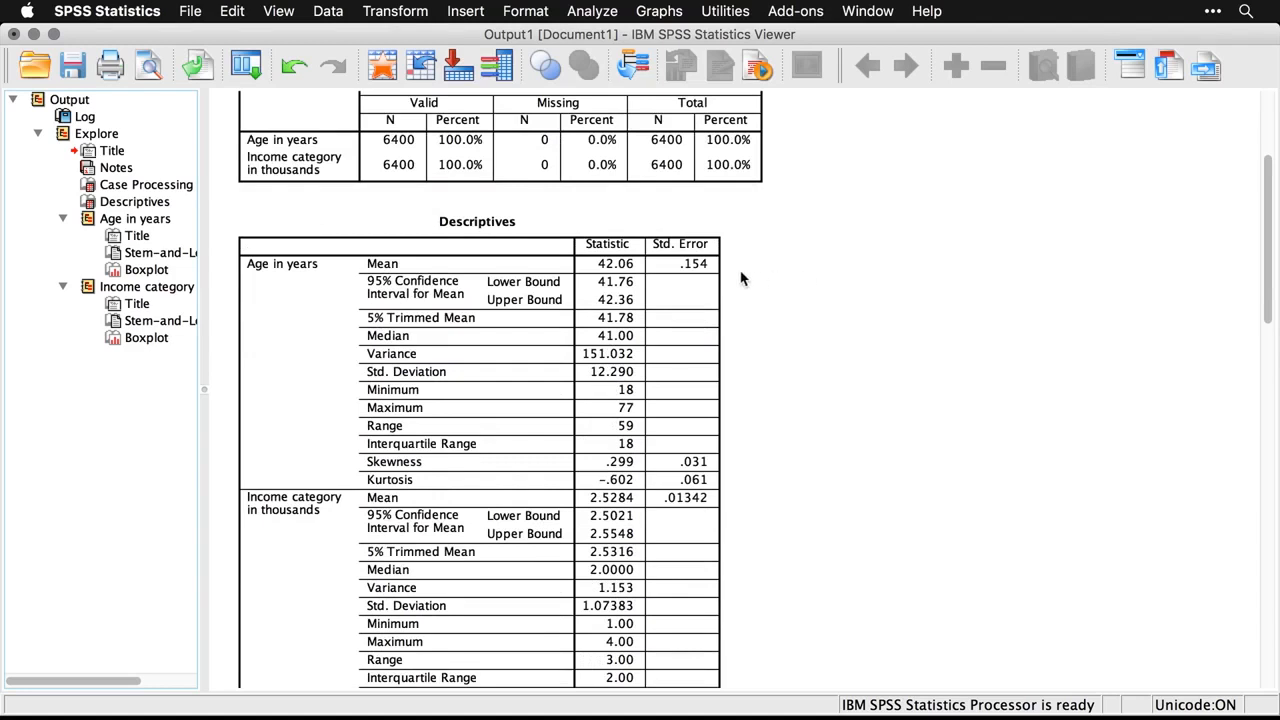
left_click(678, 277)
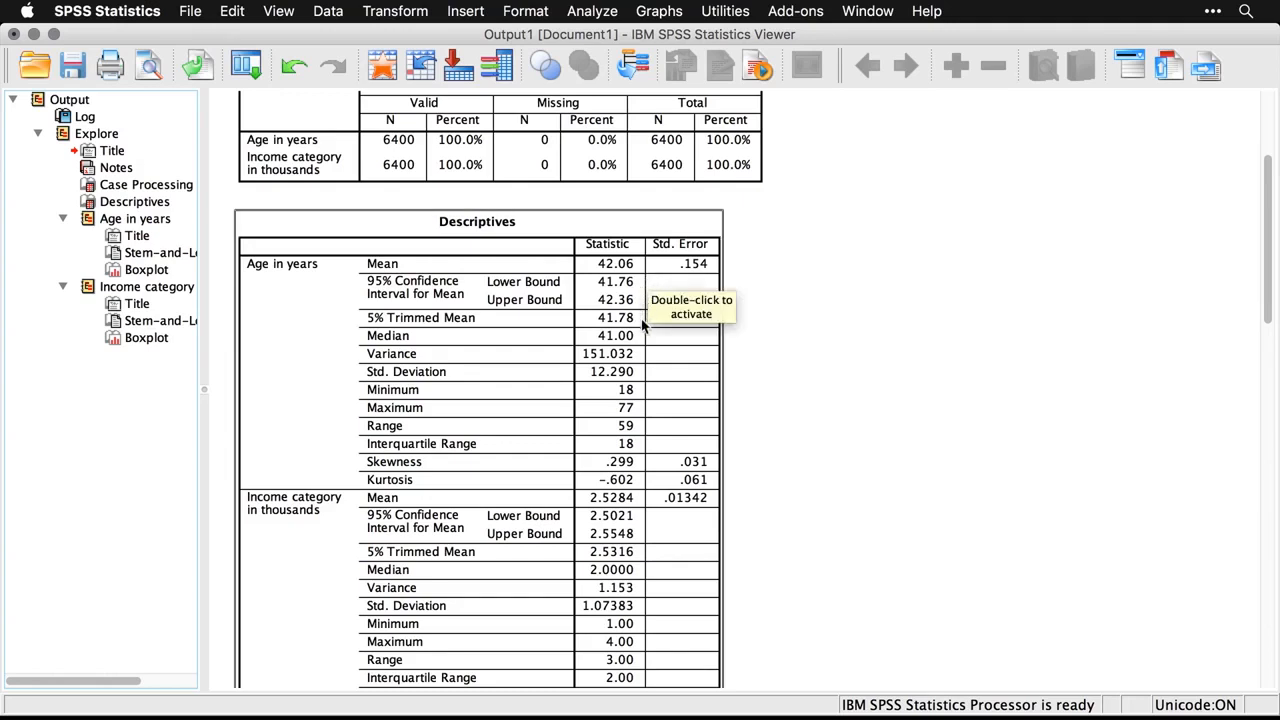
left_click(772, 376)
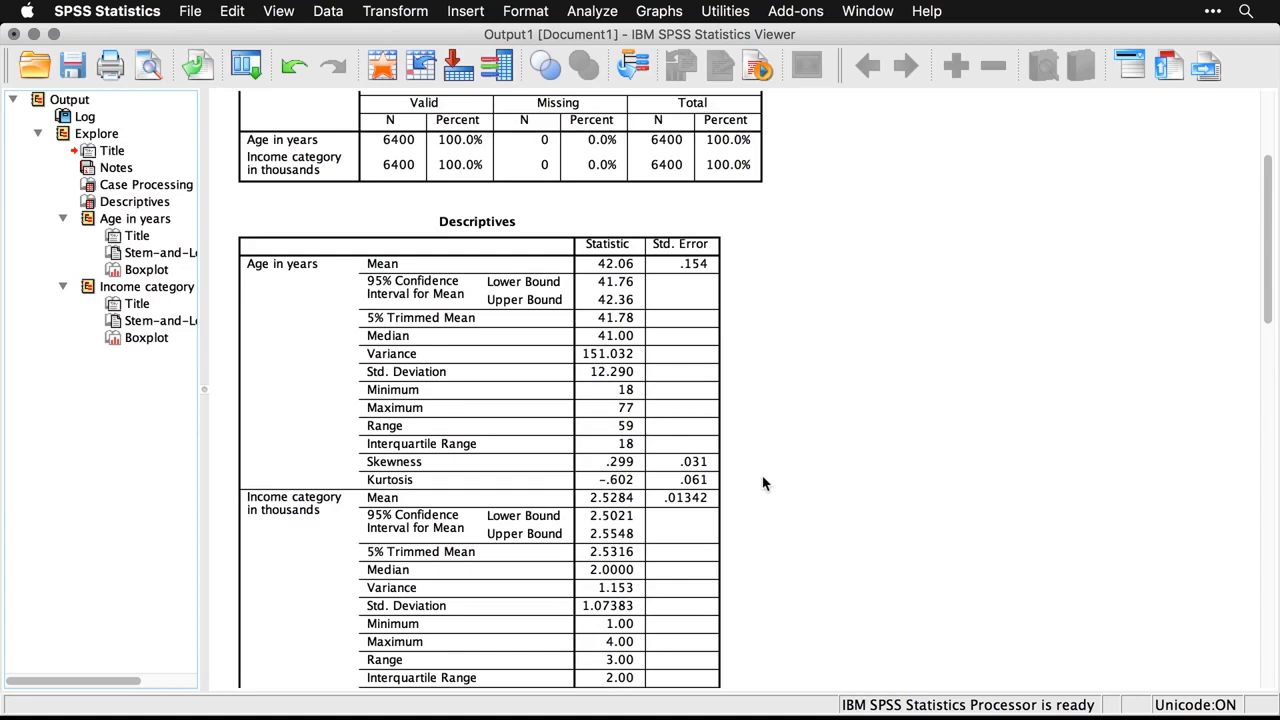
scroll(762, 484, "down", 3)
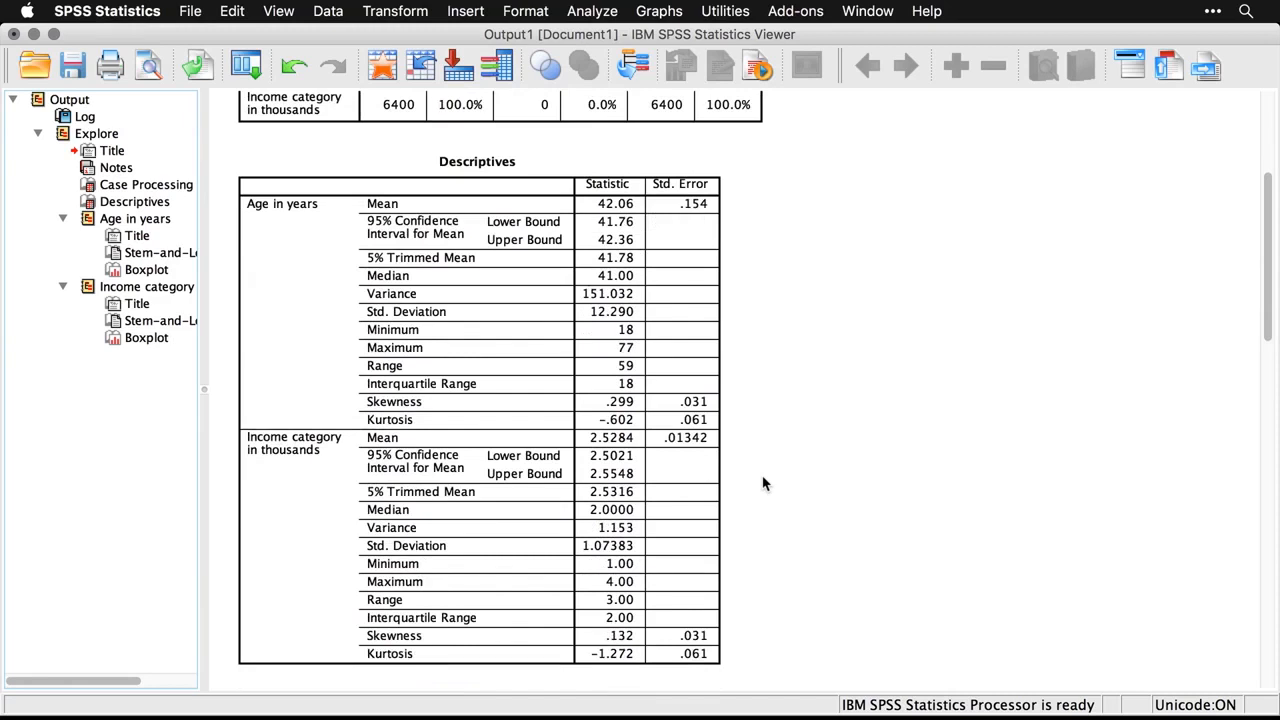
scroll(762, 484, "down", 2)
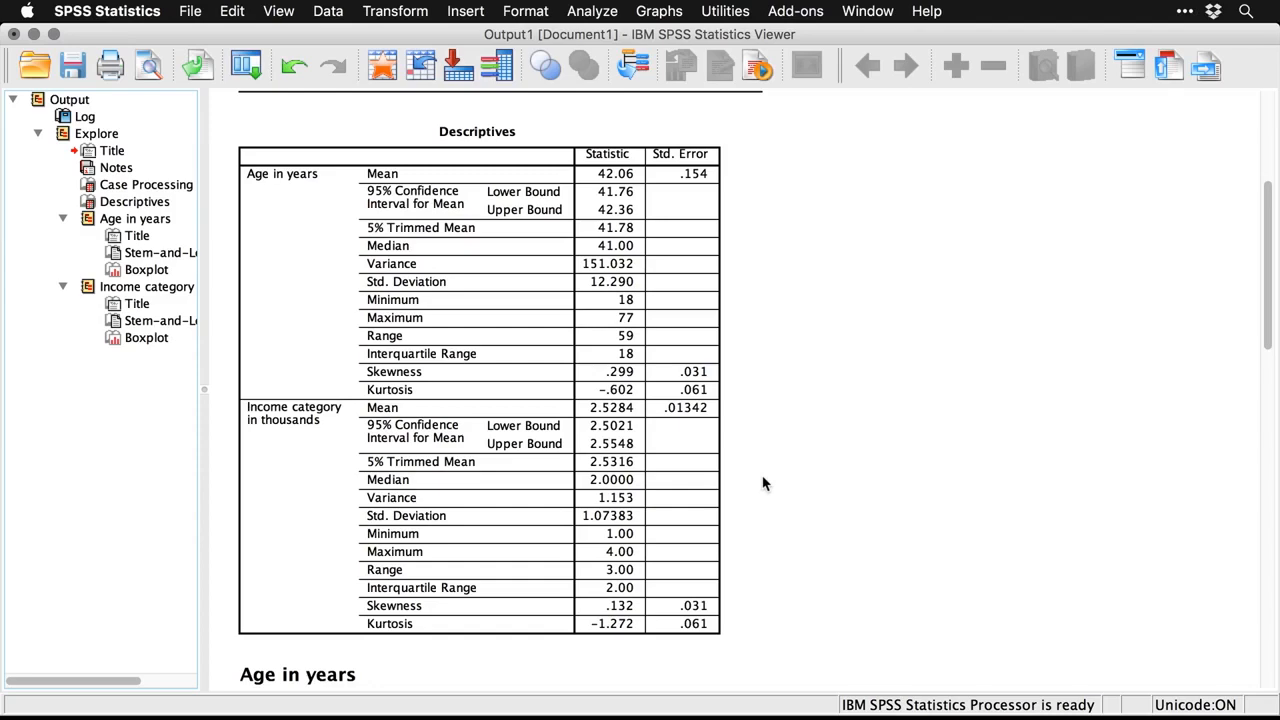
Examine the stem-and-leaf plots and boxplots for age in years and income category in the Explore output
scroll(763, 484, "down", 10)
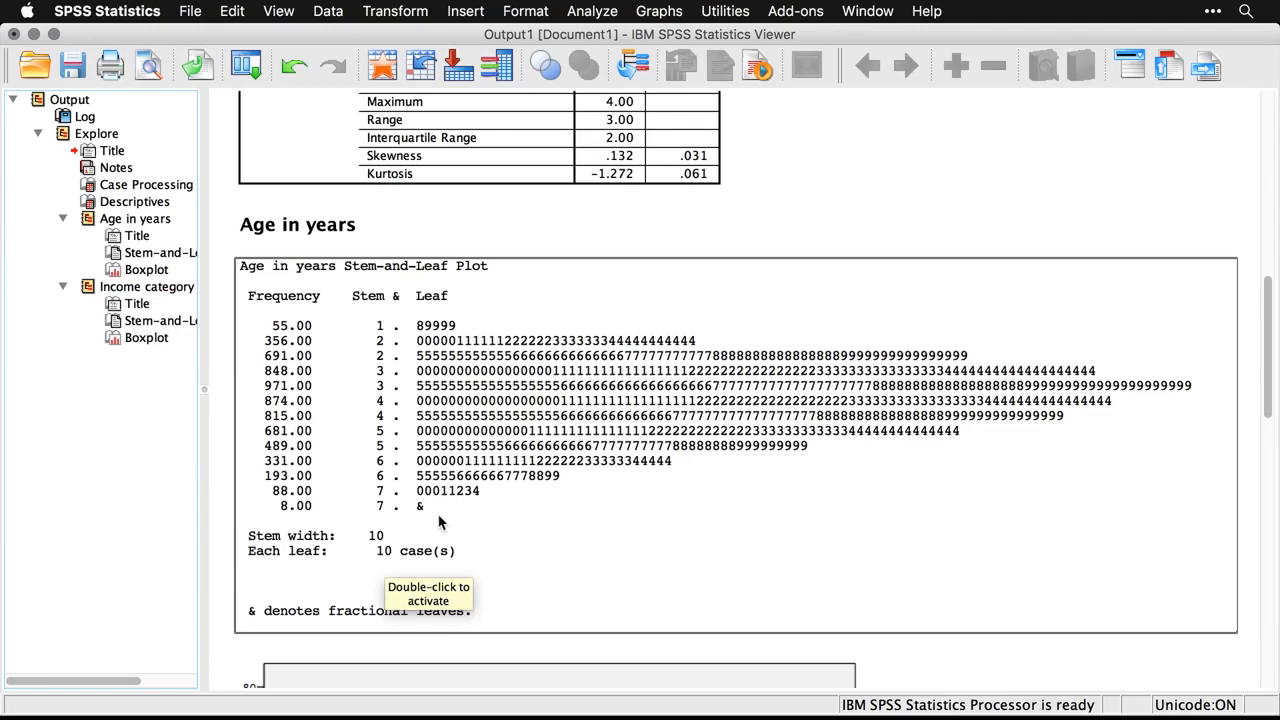
scroll(438, 521, "down", 10)
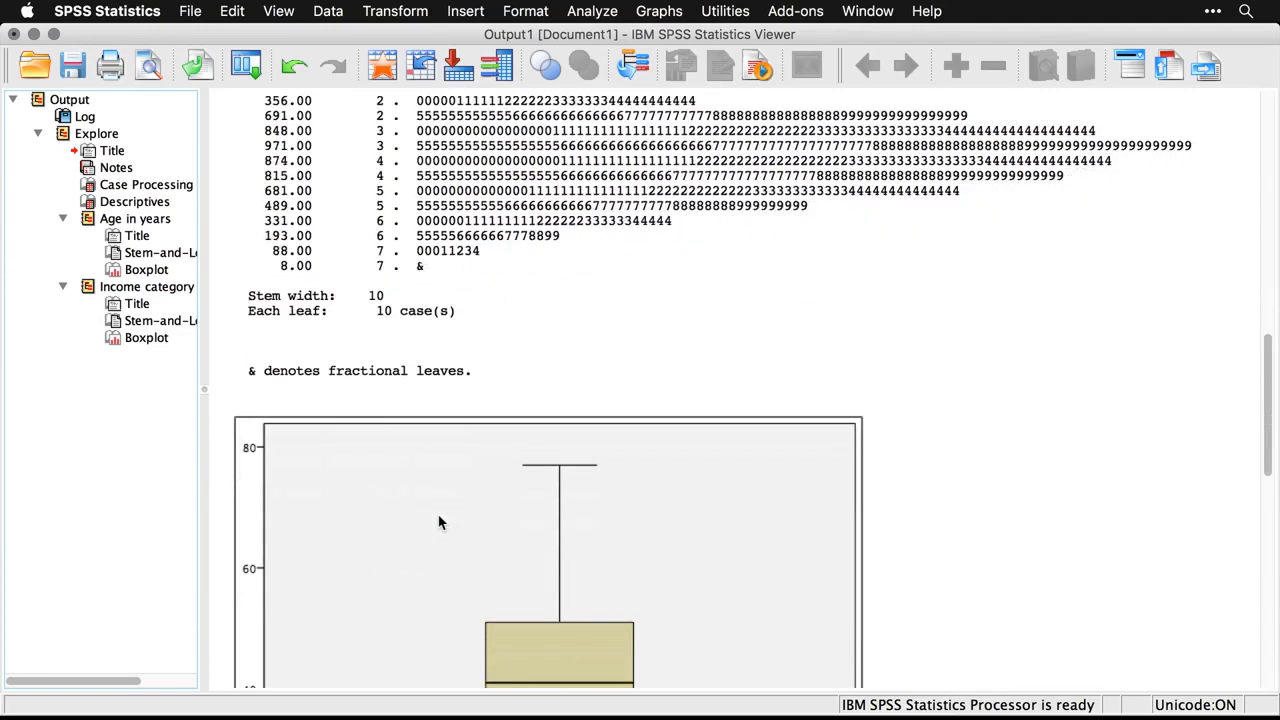
left_click(1043, 580)
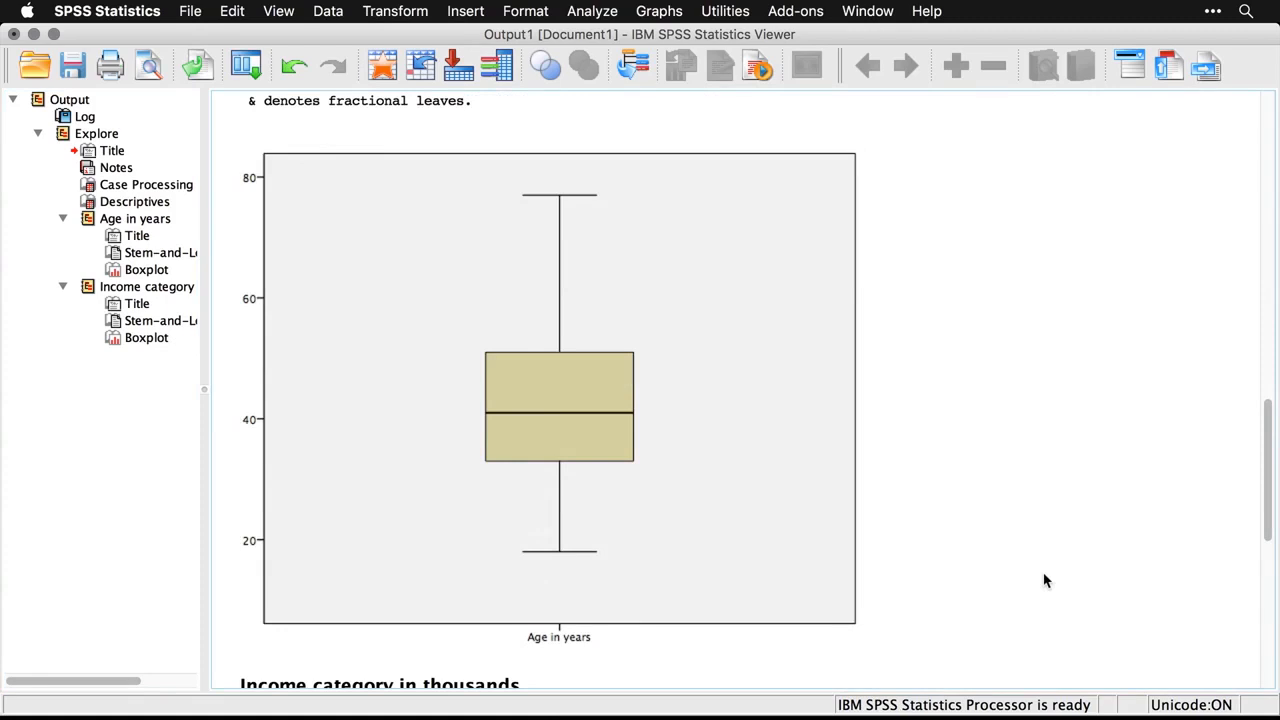
scroll(1043, 580, "down", 8)
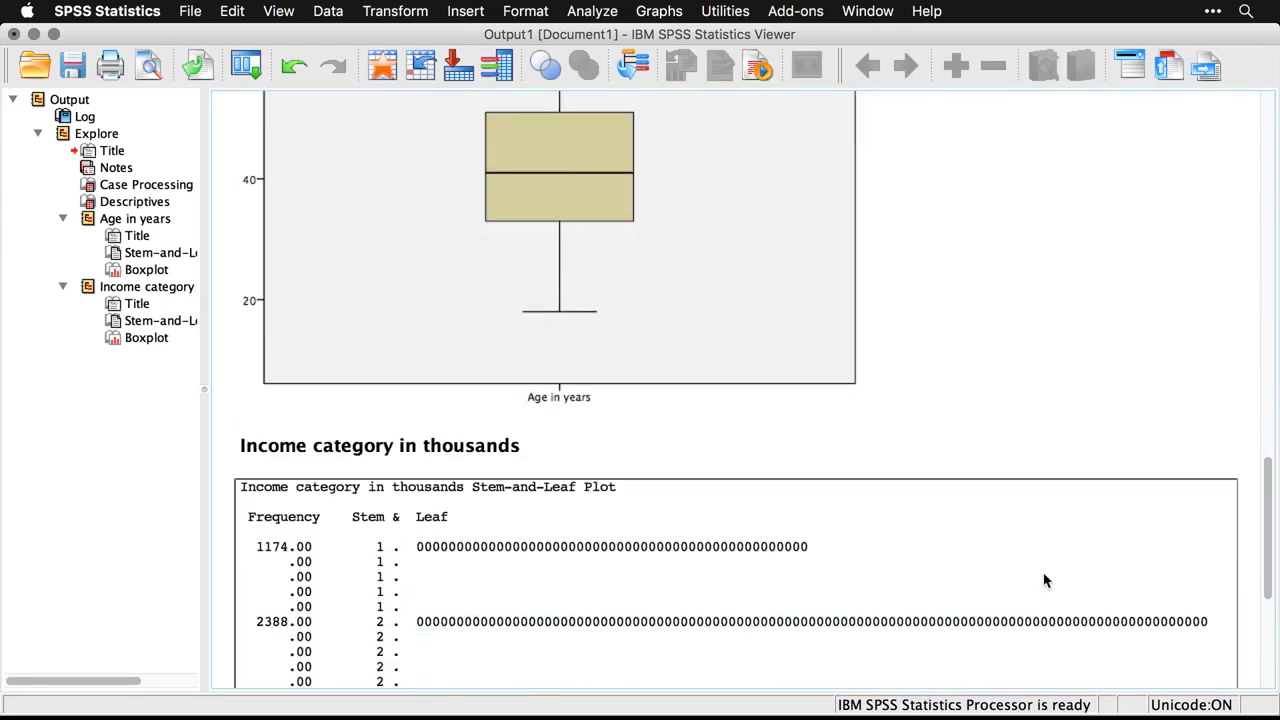
scroll(1043, 580, "down", 3)
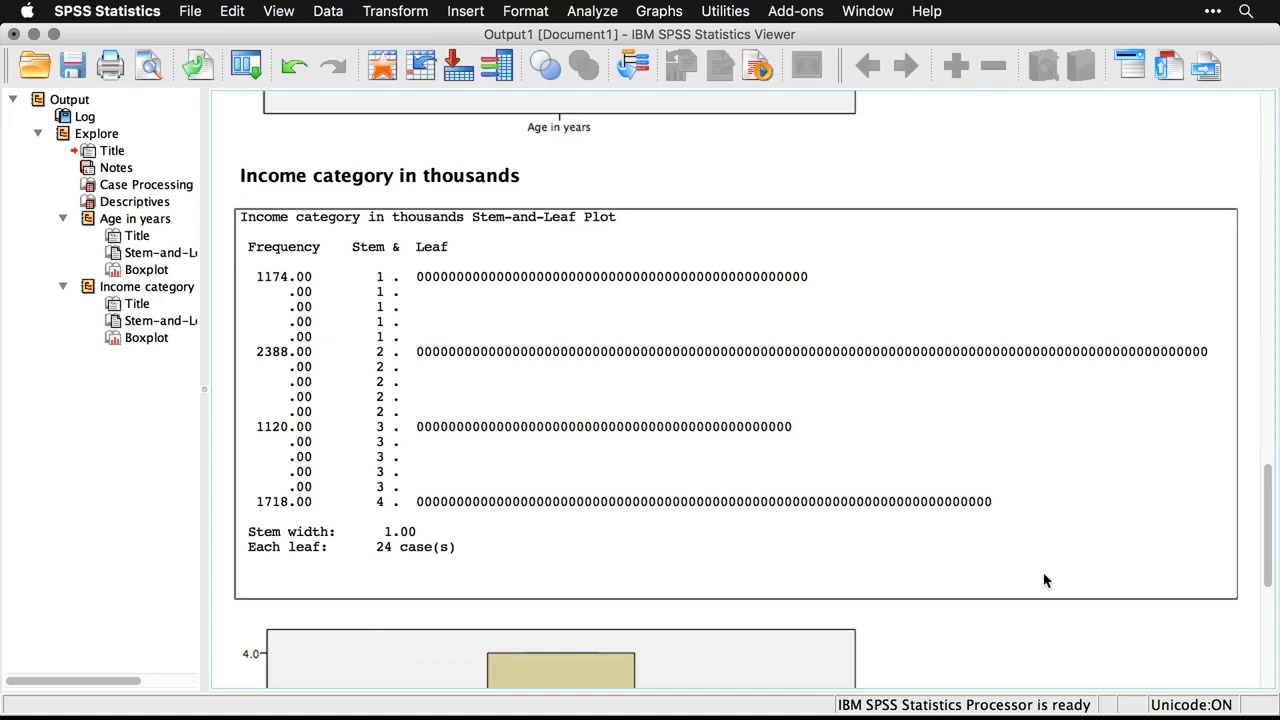
scroll(1044, 580, "down", 8)
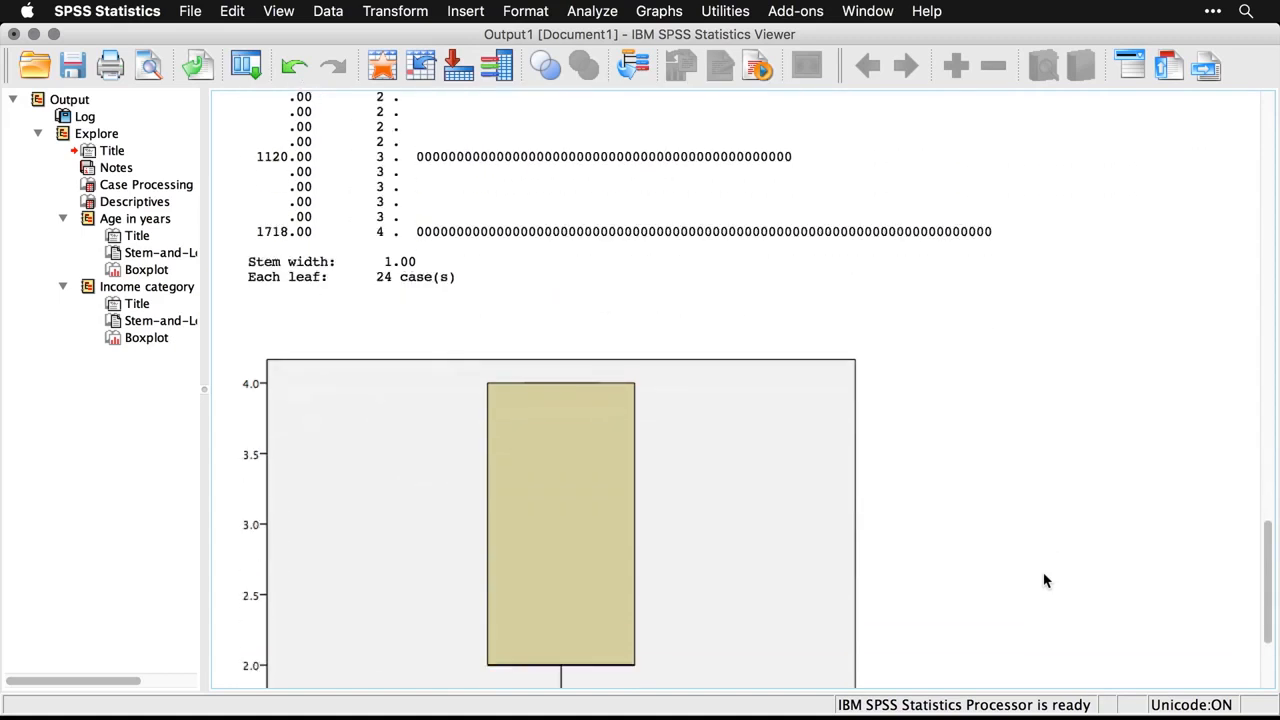
scroll(1044, 580, "down", 3)
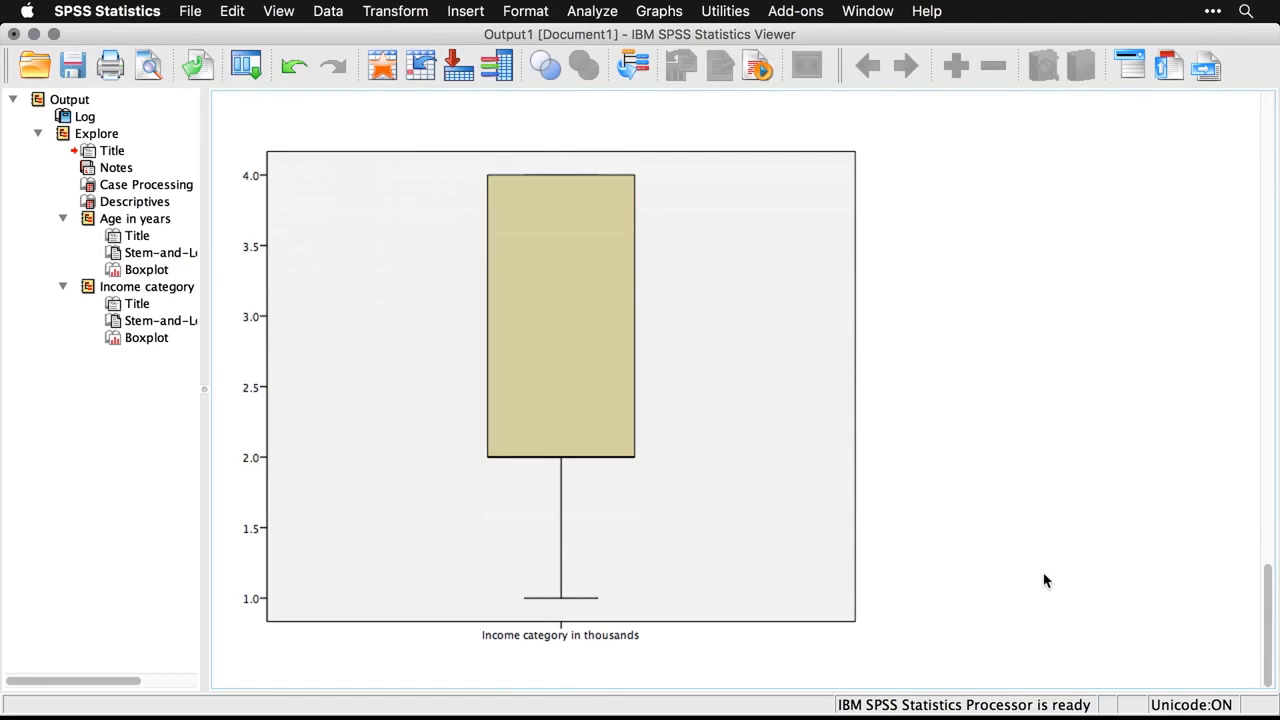
Reopen the Explore setup for age and income category, display statistics only, and set the confidence interval for the mean to 80%
key("super+grave")
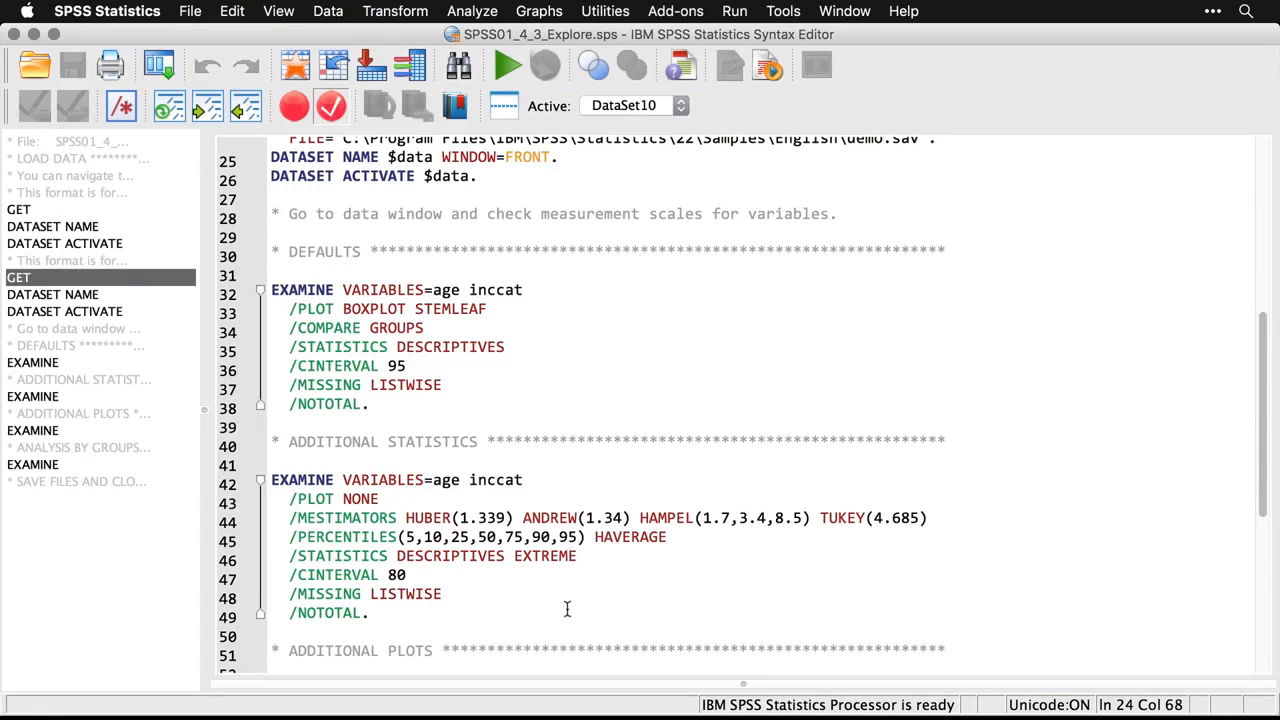
left_click(163, 66)
left_click(186, 99)
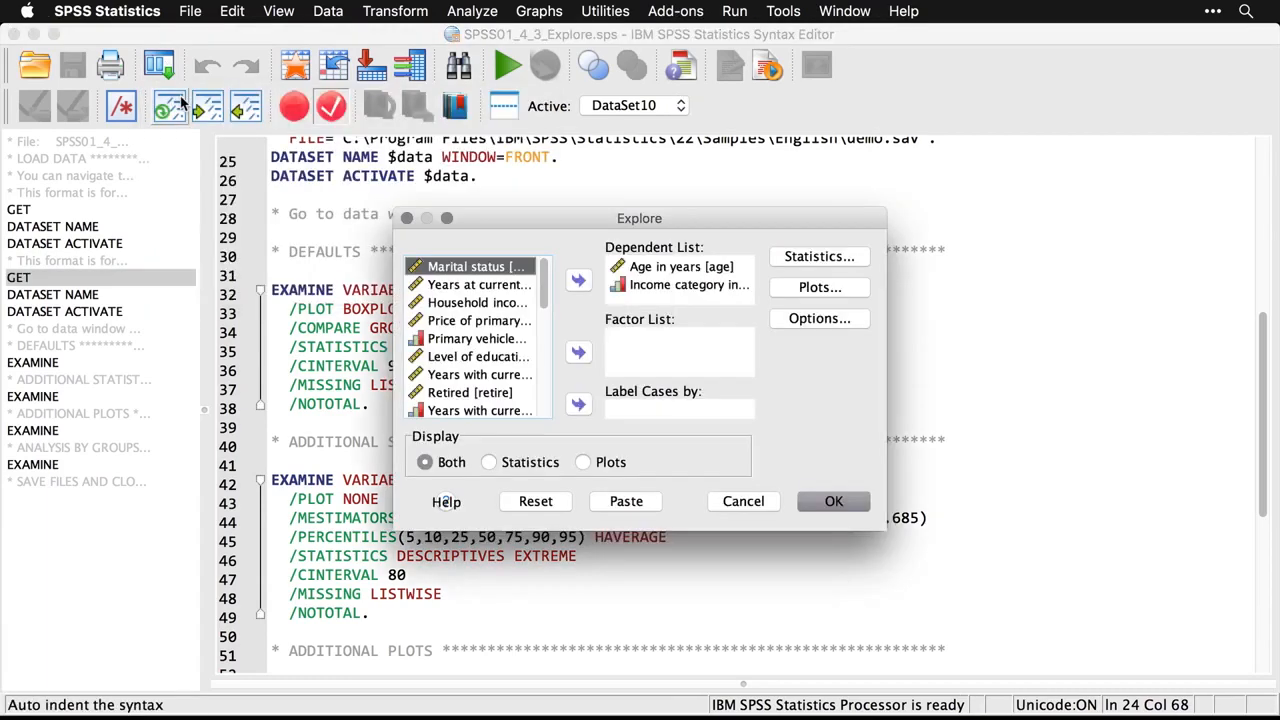
left_click(488, 463)
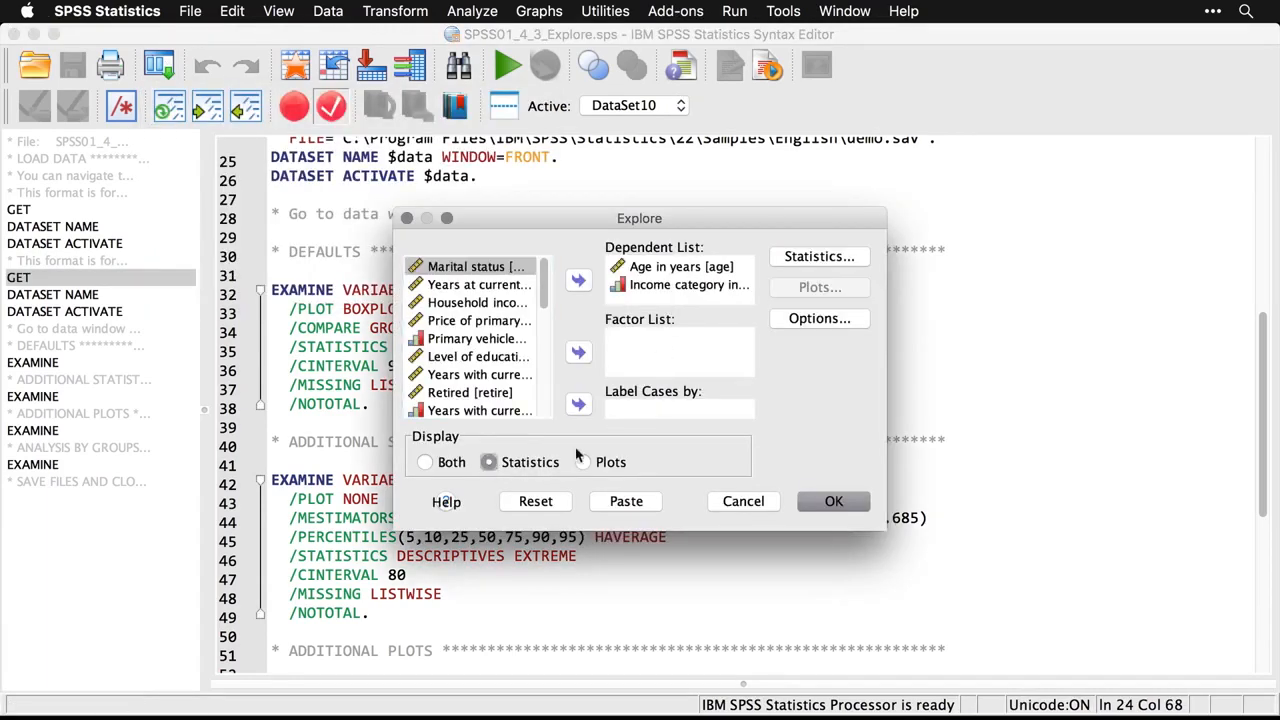
left_click(834, 264)
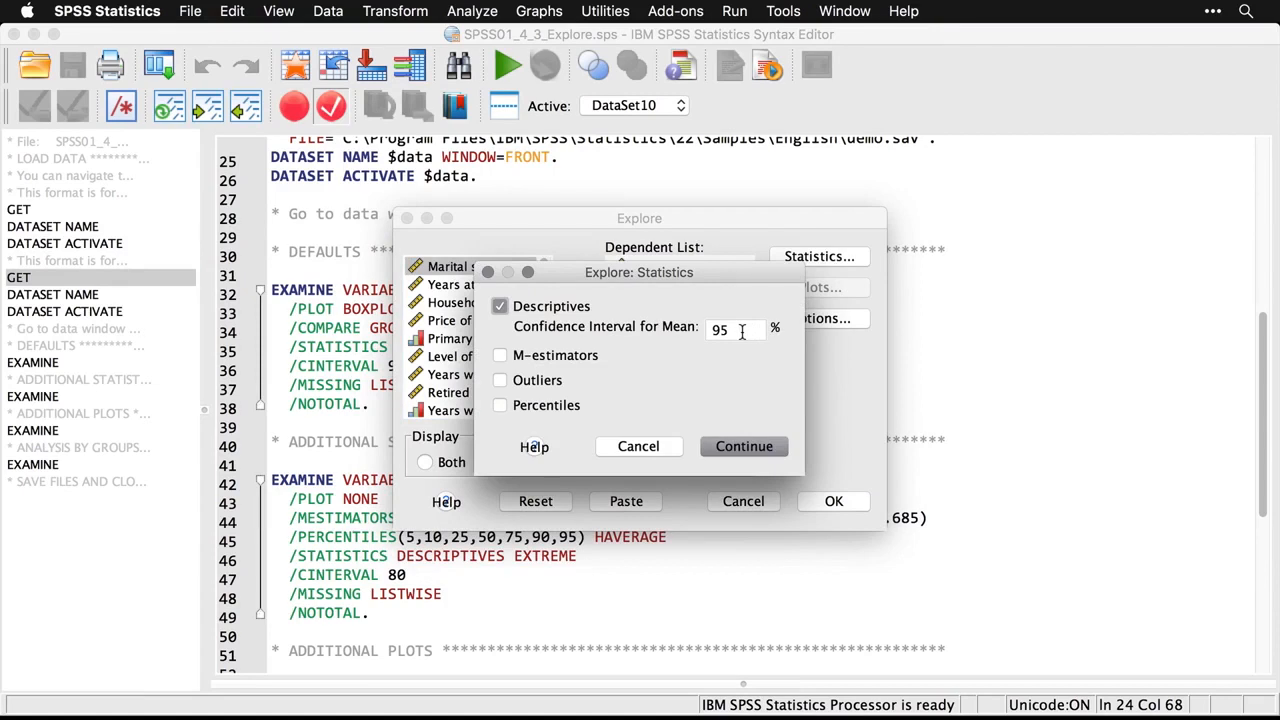
left_click_drag(742, 332, 693, 330)
type("80")
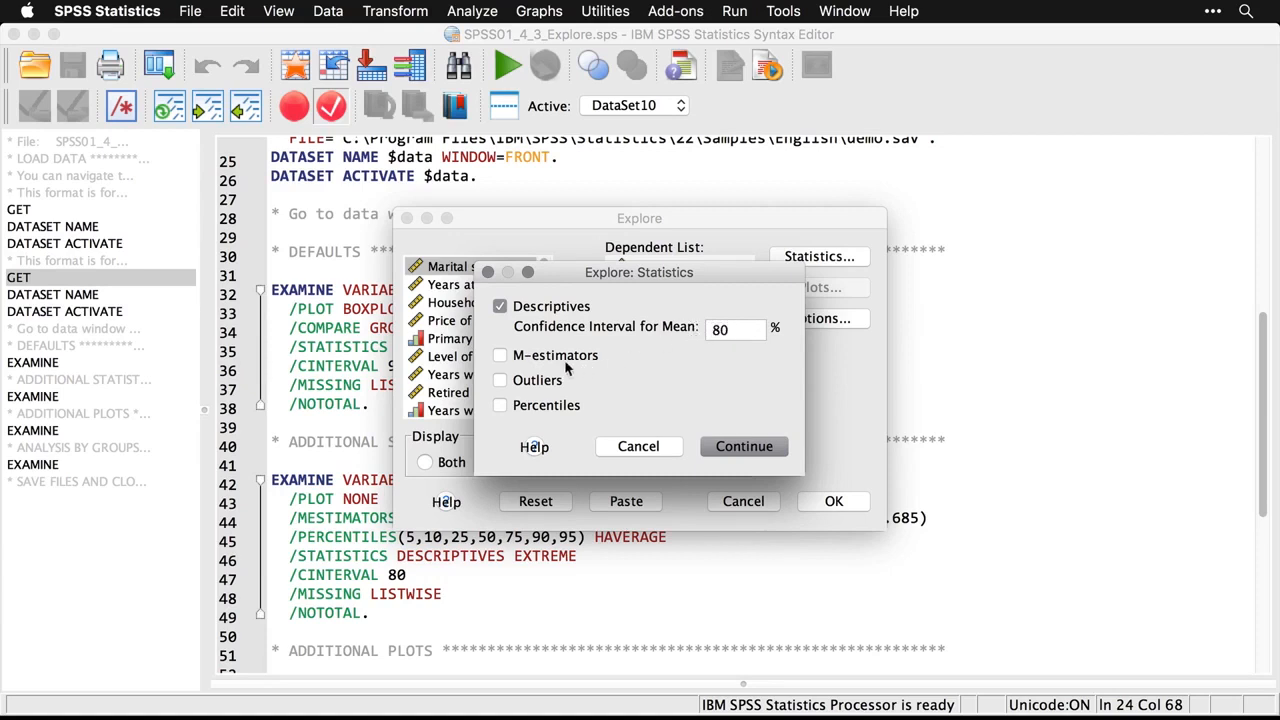
Add M-estimators, outliers and percentiles to the Explore statistics and run the analysis
left_click(500, 357)
left_click(500, 381)
left_click(500, 406)
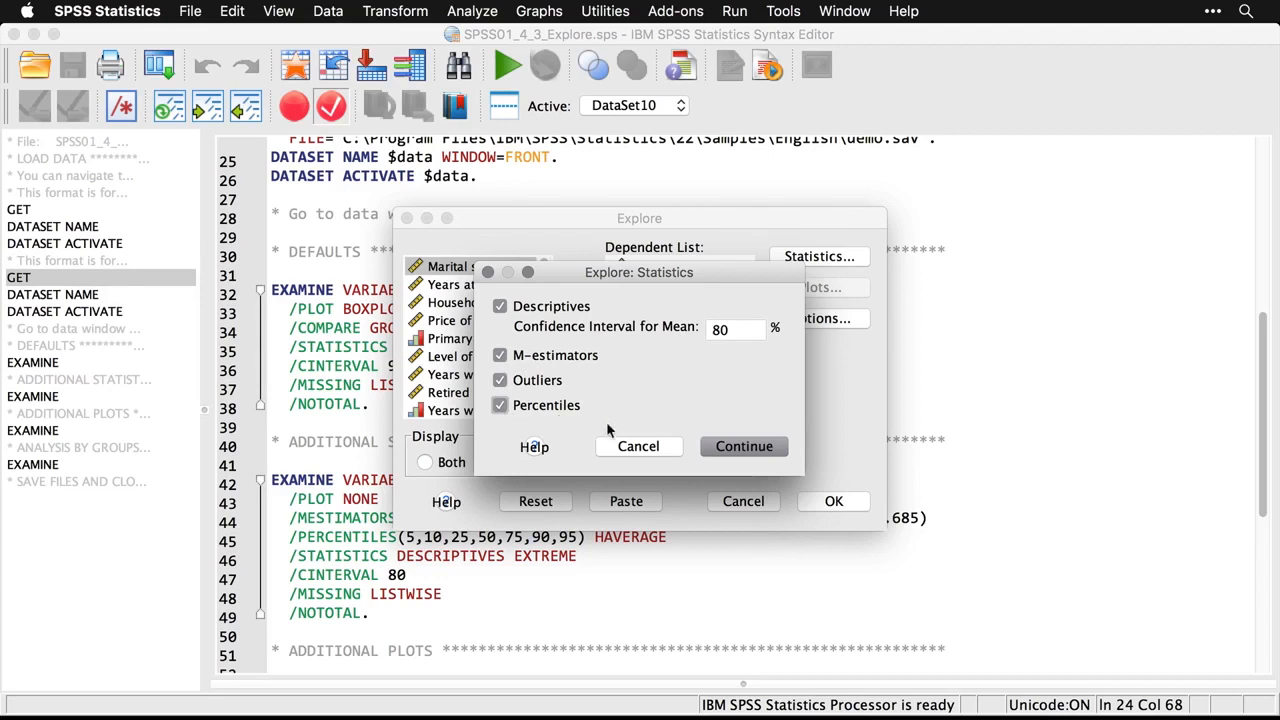
left_click(742, 448)
left_click(834, 501)
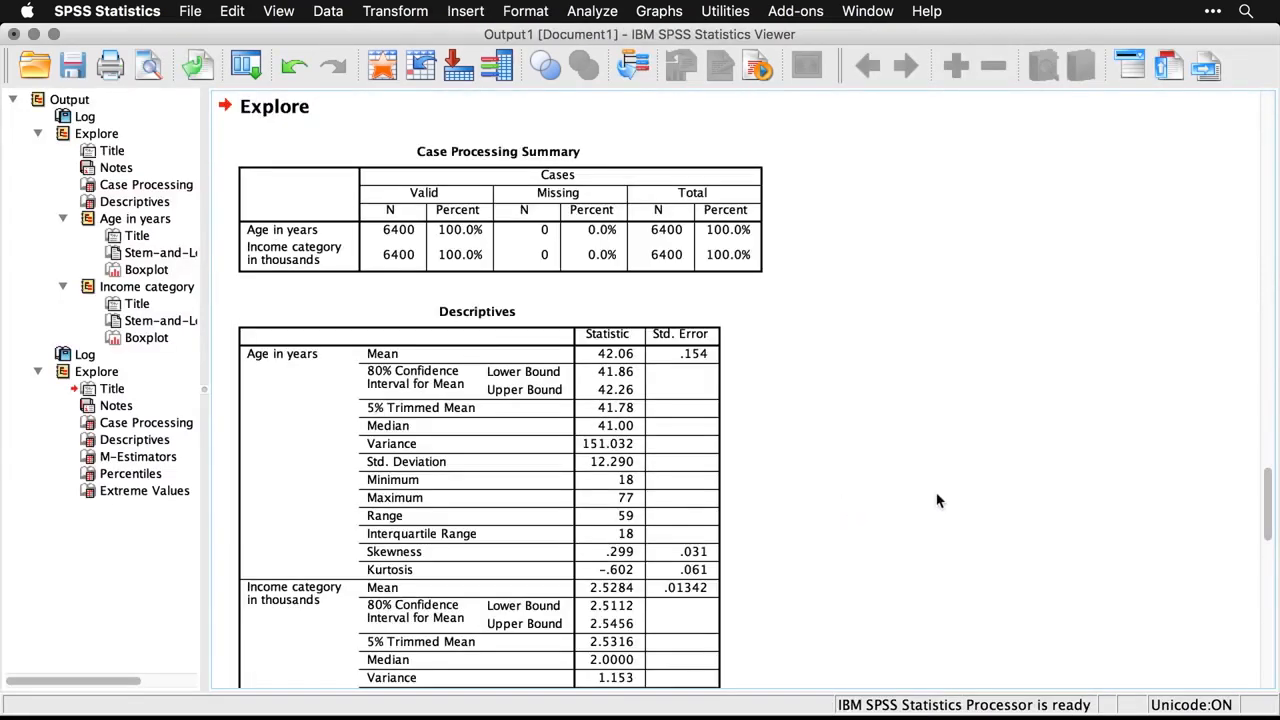
Examine the new Explore output's Descriptives, M-Estimators, Percentiles and Extreme Values tables for age and income category
scroll(938, 500, "down", 6)
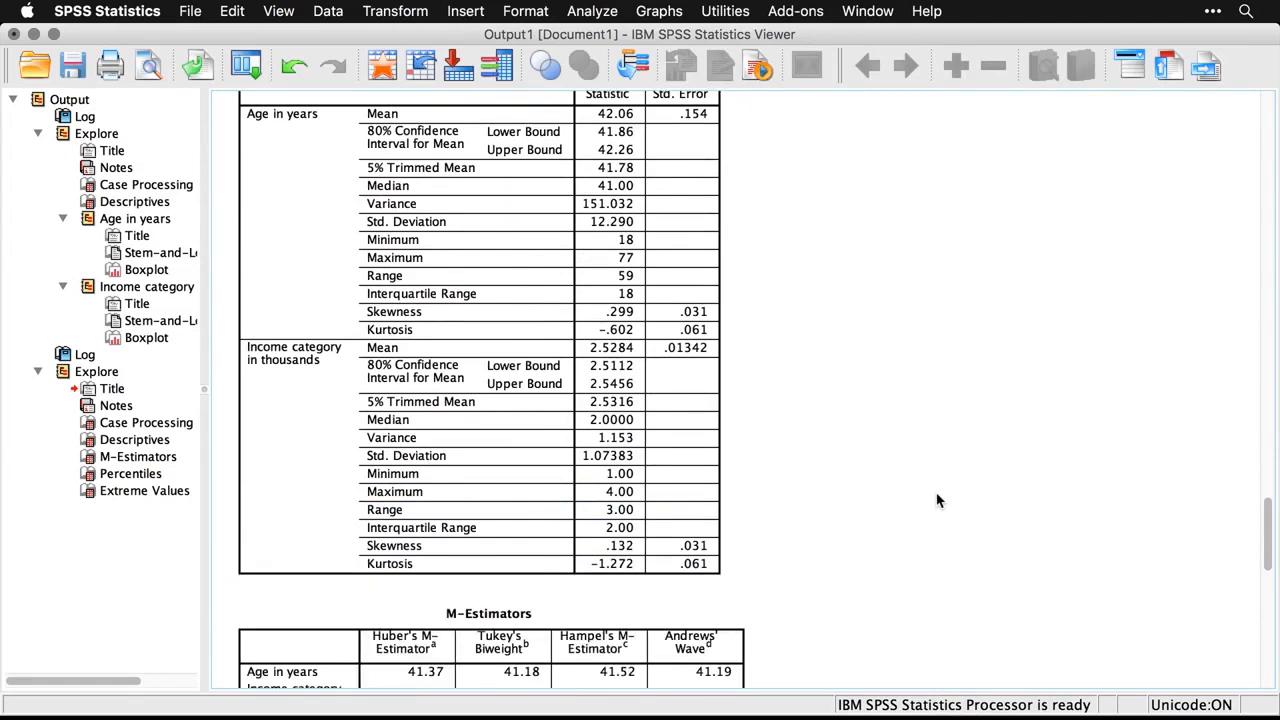
scroll(938, 500, "down", 6)
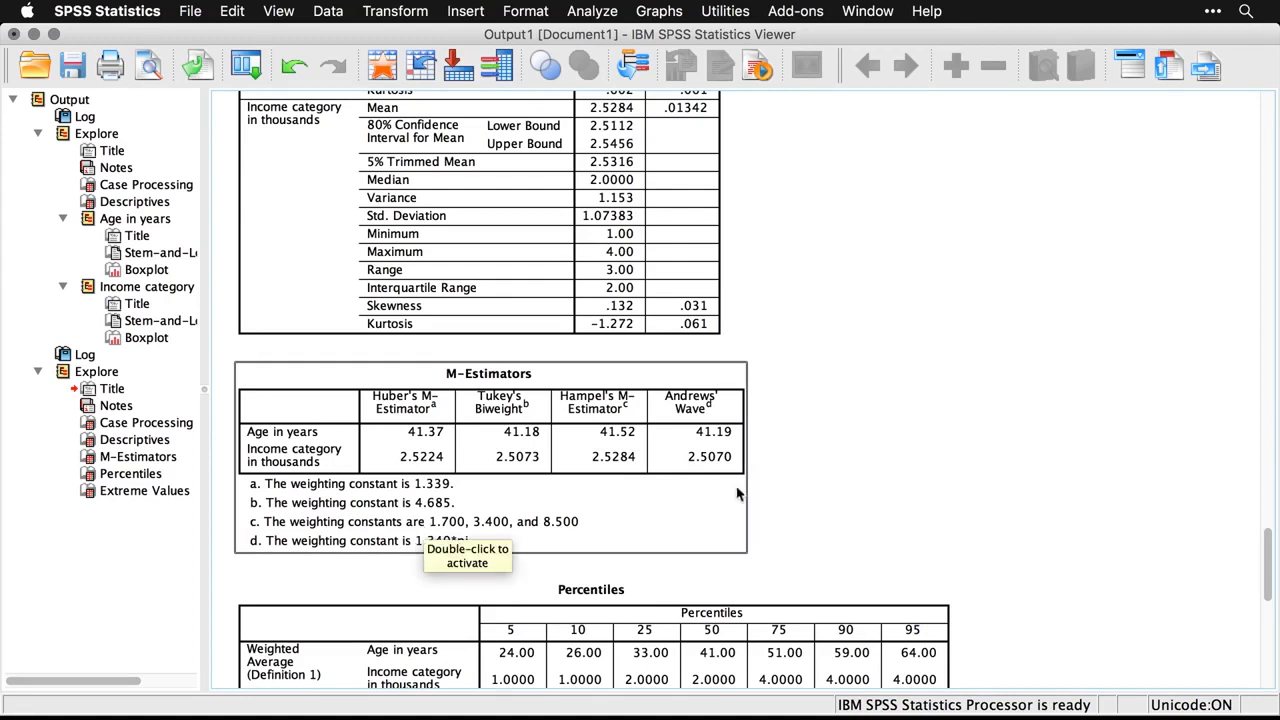
key("super+grave")
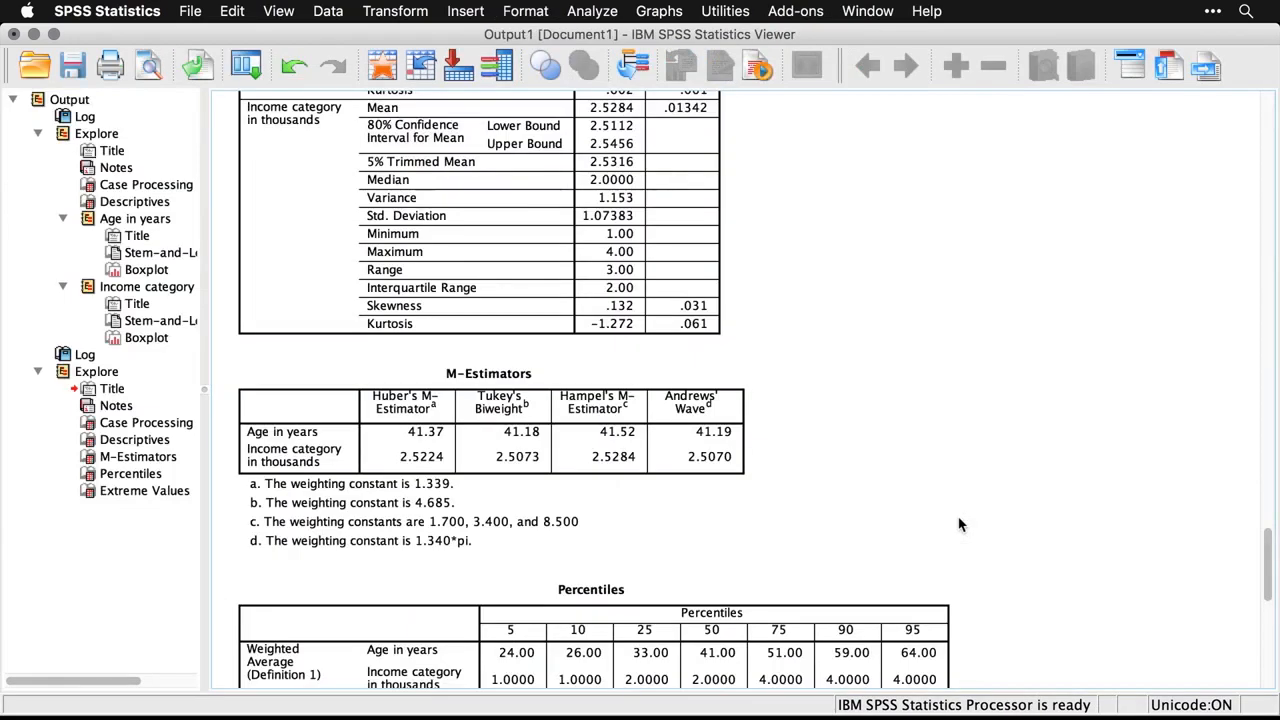
scroll(958, 525, "down", 5)
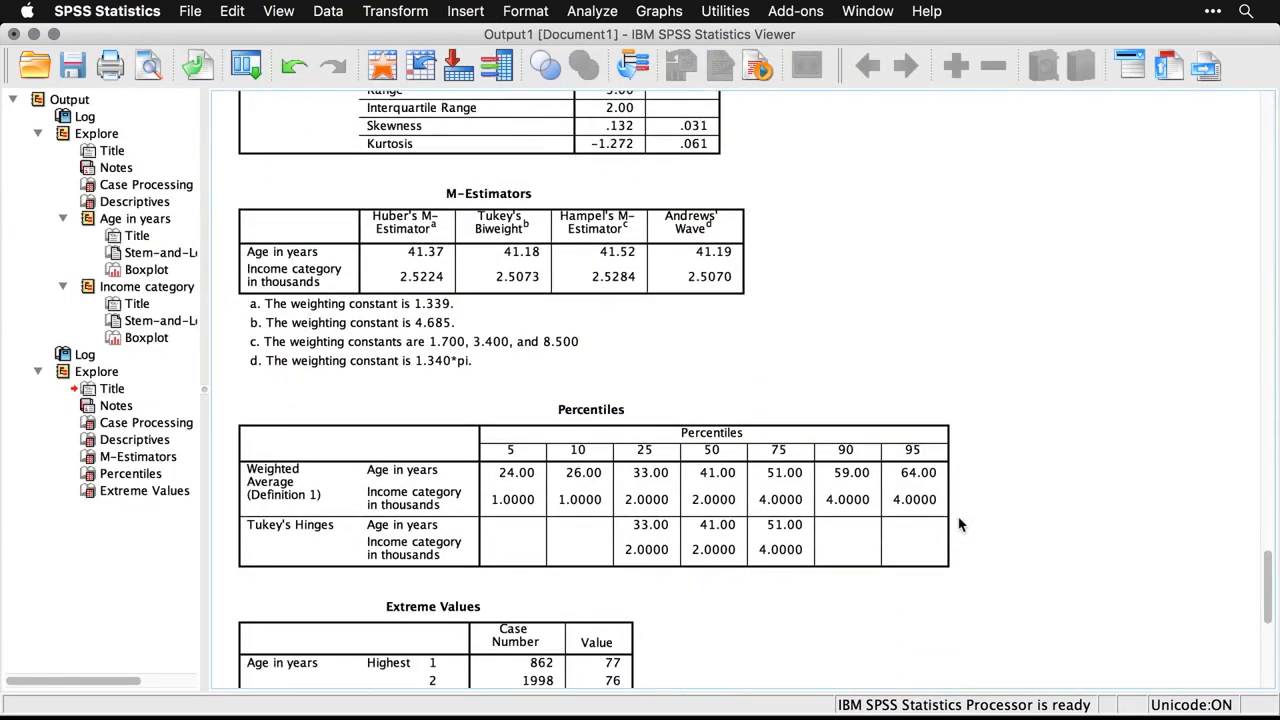
scroll(958, 525, "down", 8)
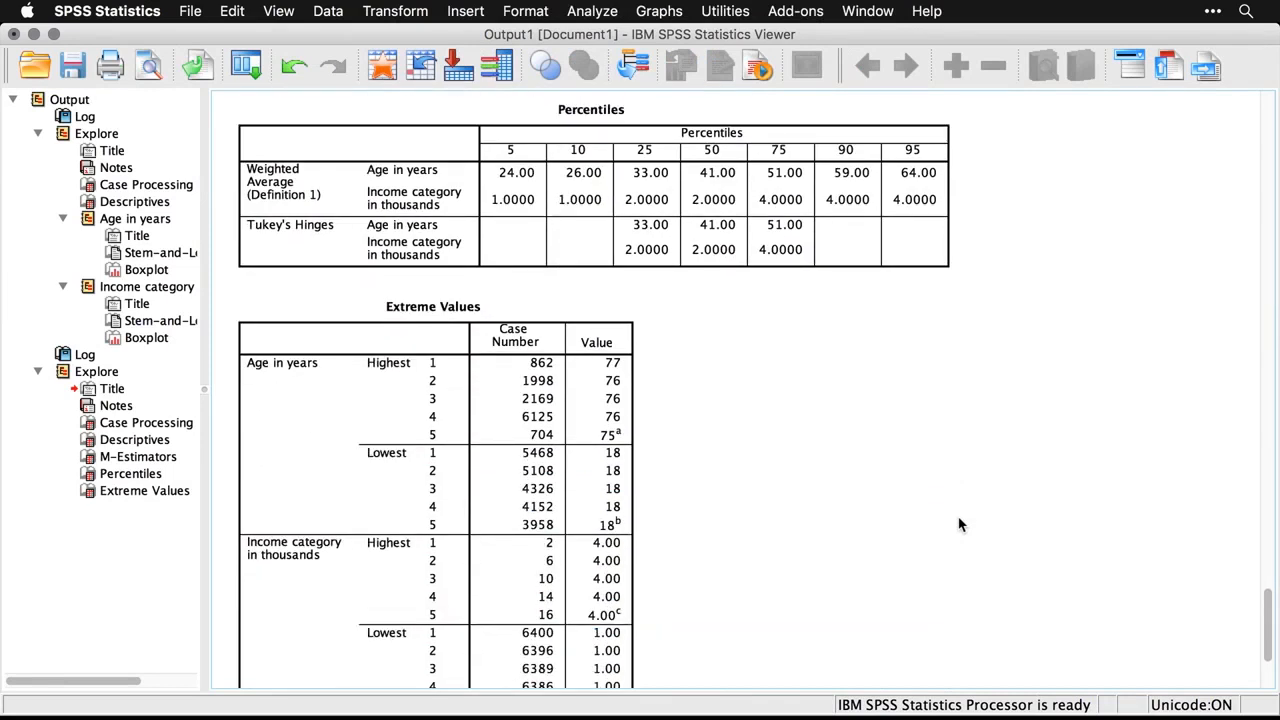
scroll(958, 525, "down", 3)
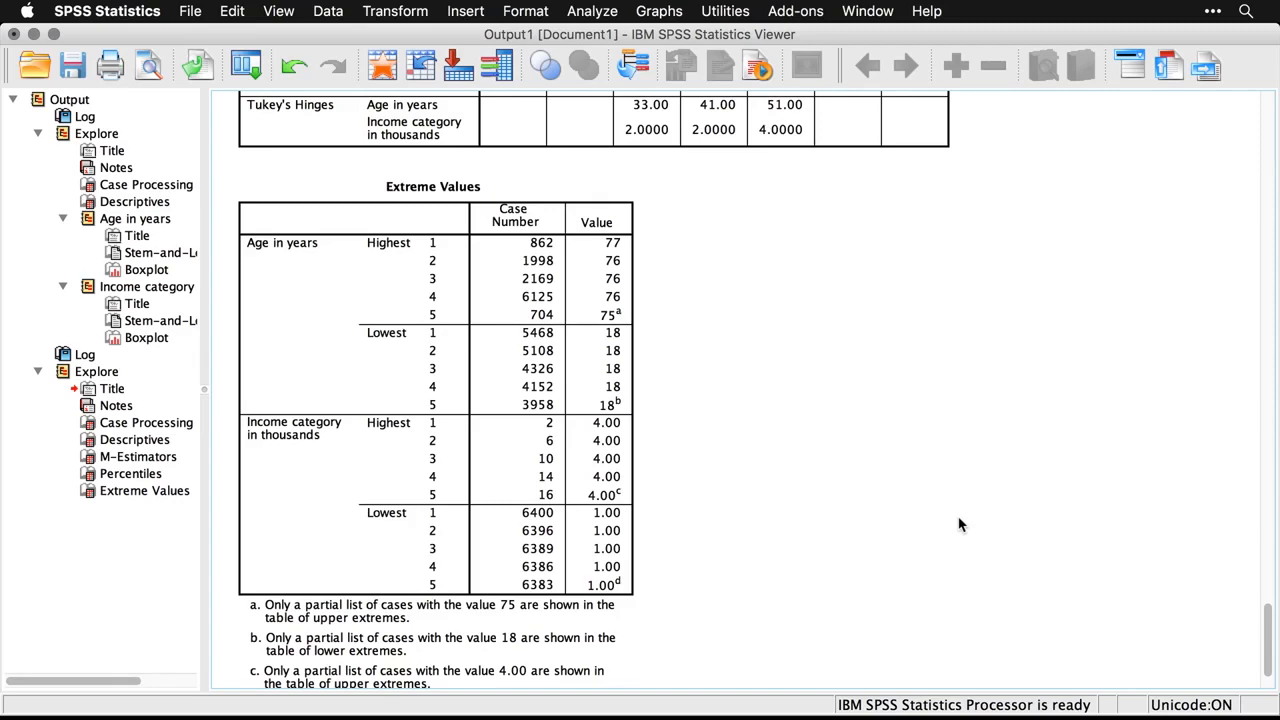
Rerun Explore on age and income category displaying plots only, with histograms and normality plots with tests added
key("super+grave")
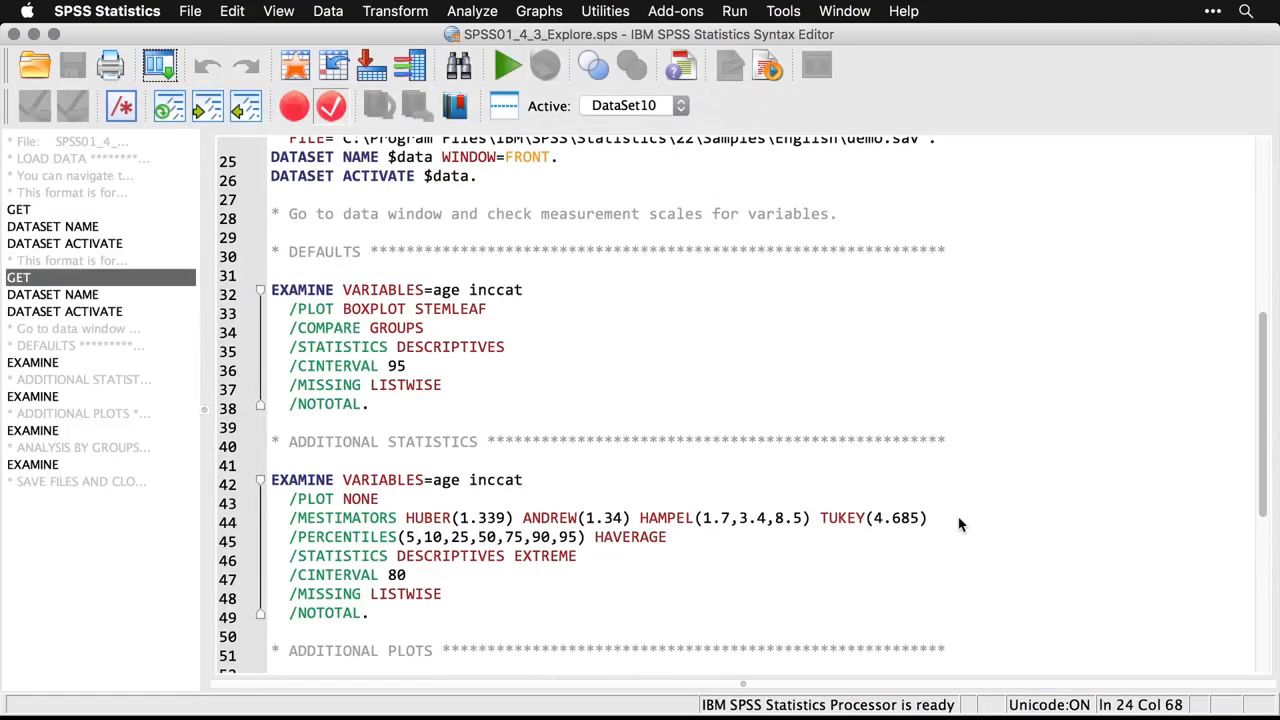
scroll(958, 525, "down", 7)
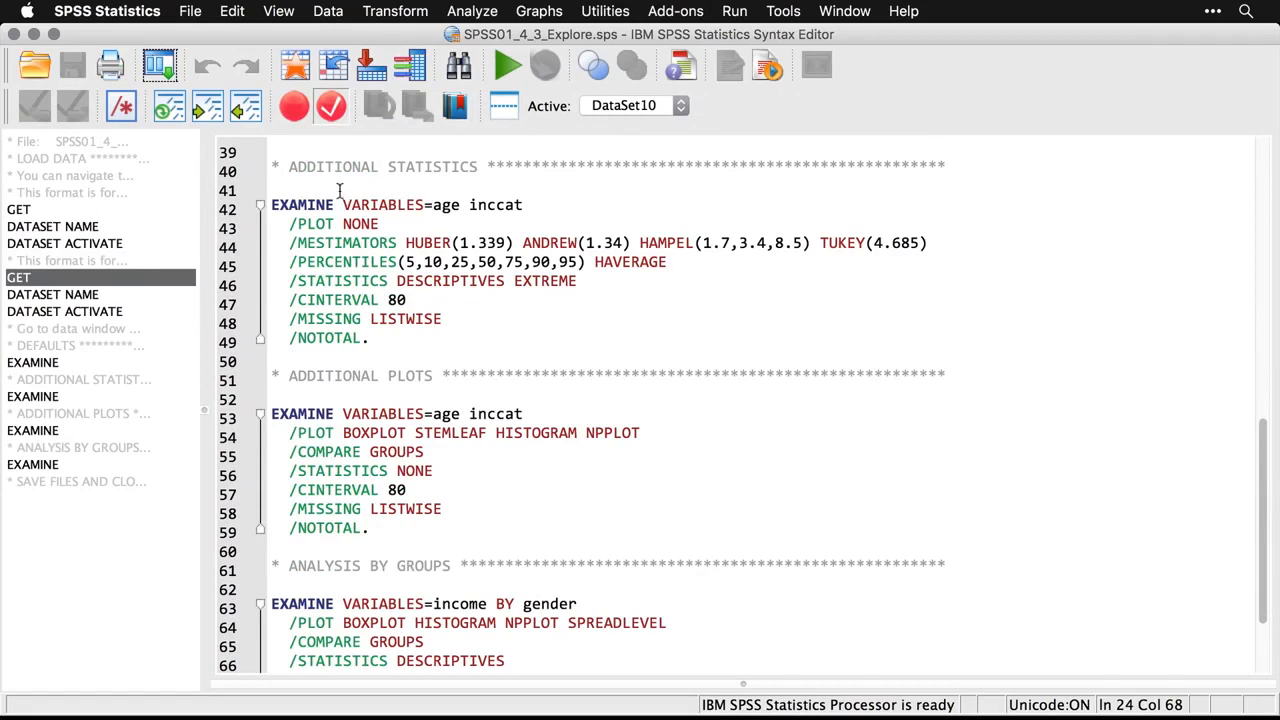
left_click(160, 66)
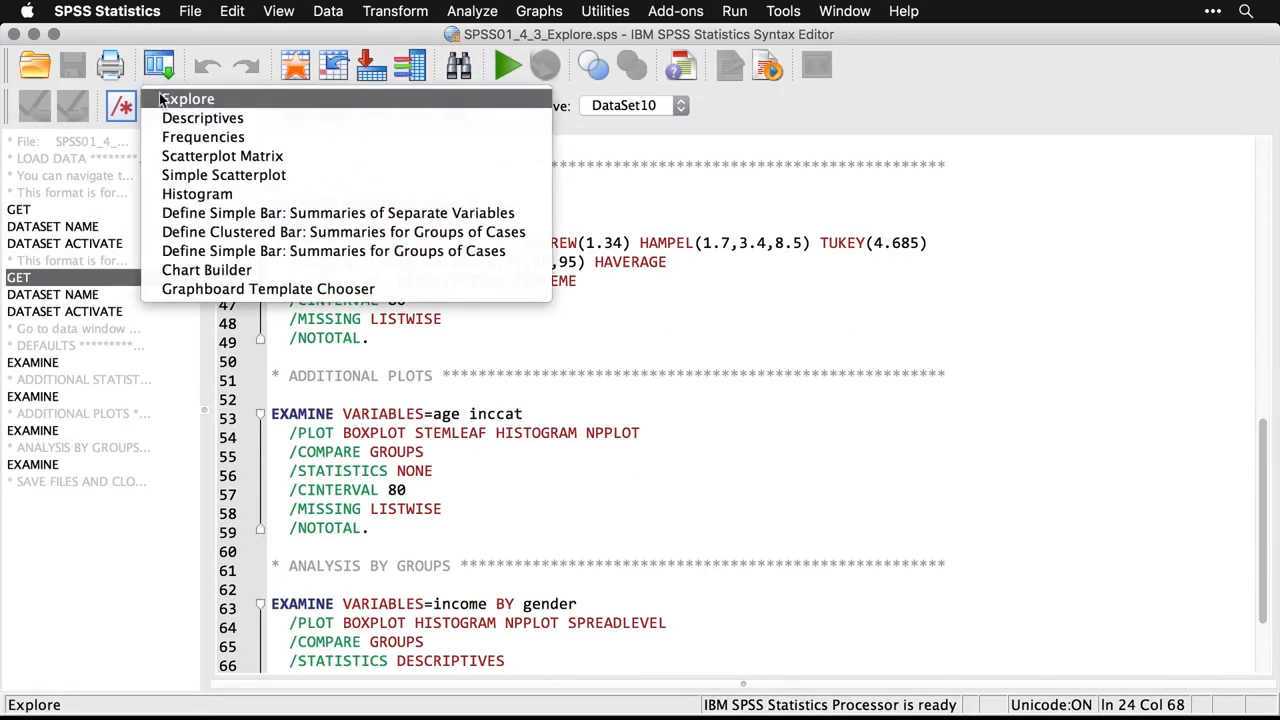
left_click(163, 98)
left_click(583, 463)
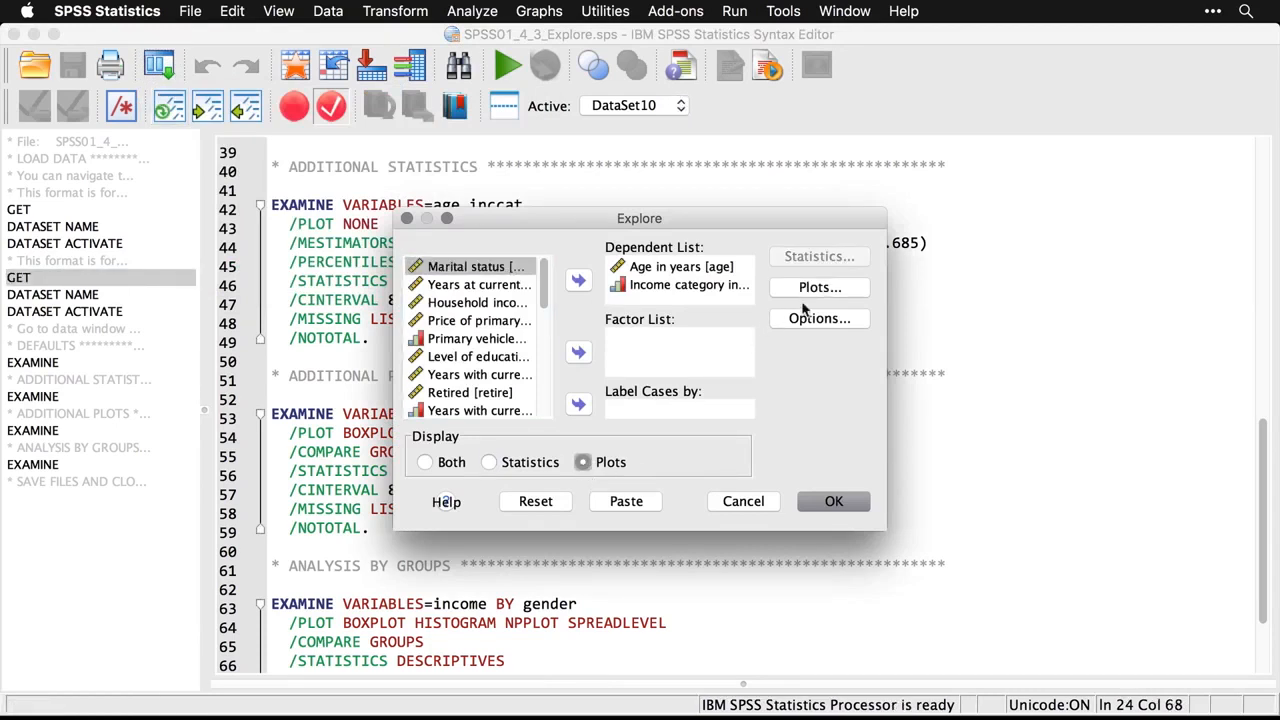
left_click(831, 292)
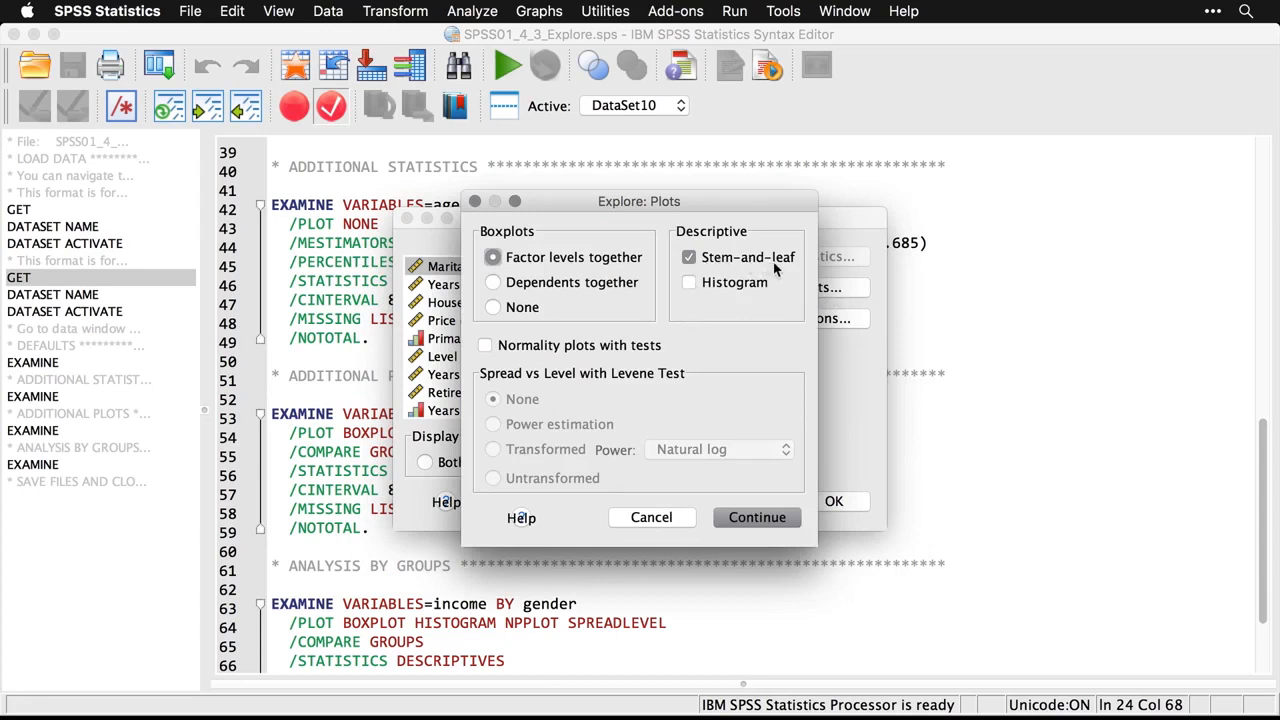
left_click(688, 284)
left_click(490, 348)
left_click(766, 525)
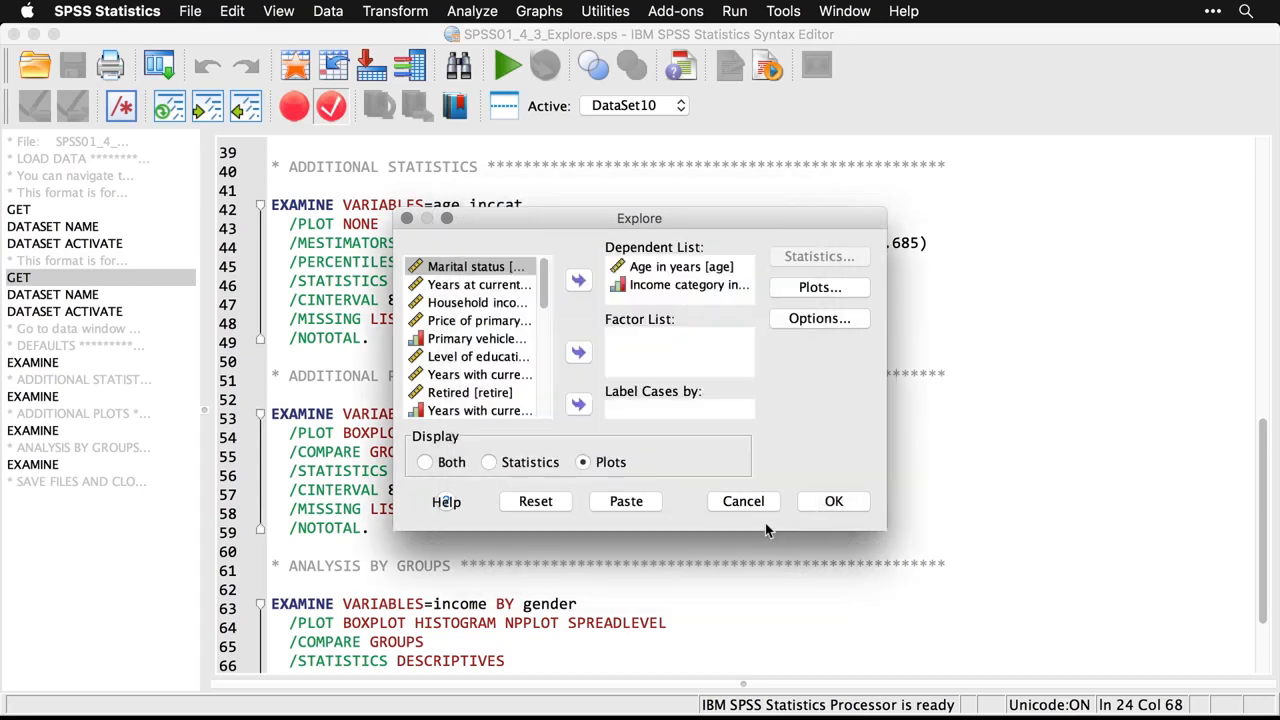
left_click(845, 503)
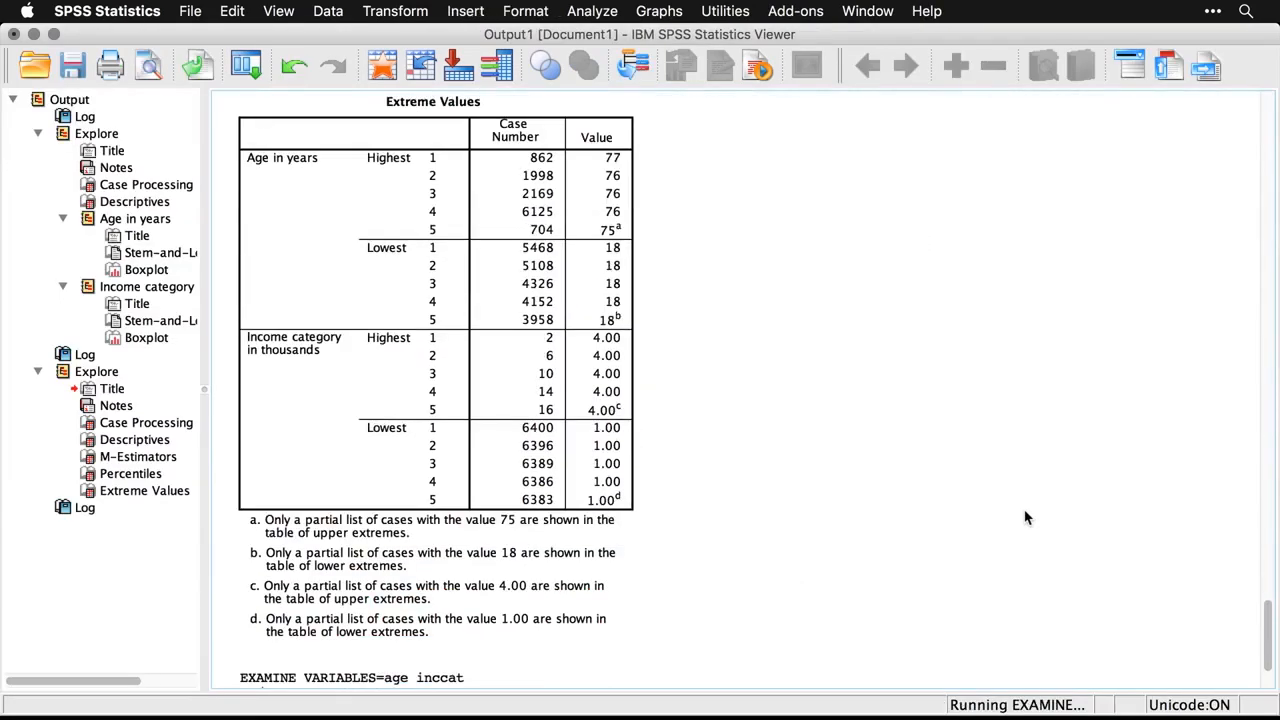
Examine the new Explore output's Tests of Normality table and the age histogram, stem-and-leaf plot, normal and detrended Q-Q plots, and boxplot
scroll(1025, 517, "down", 5)
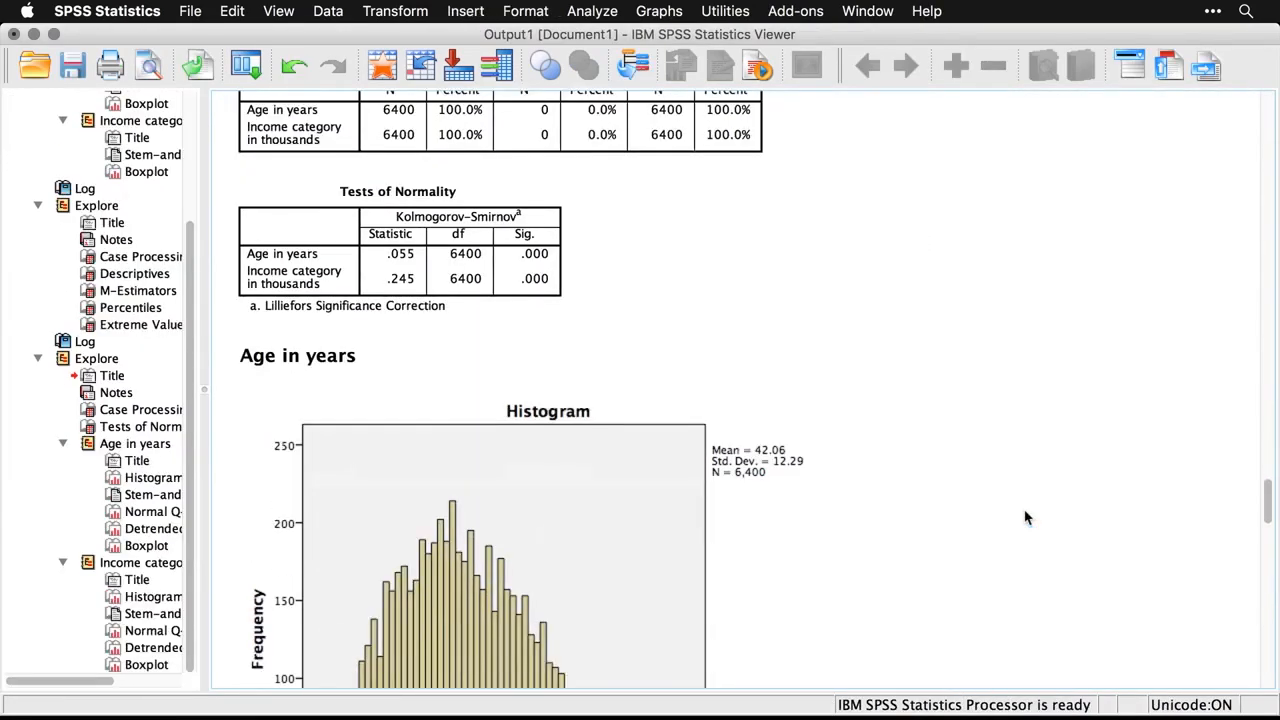
scroll(1025, 517, "down", 7)
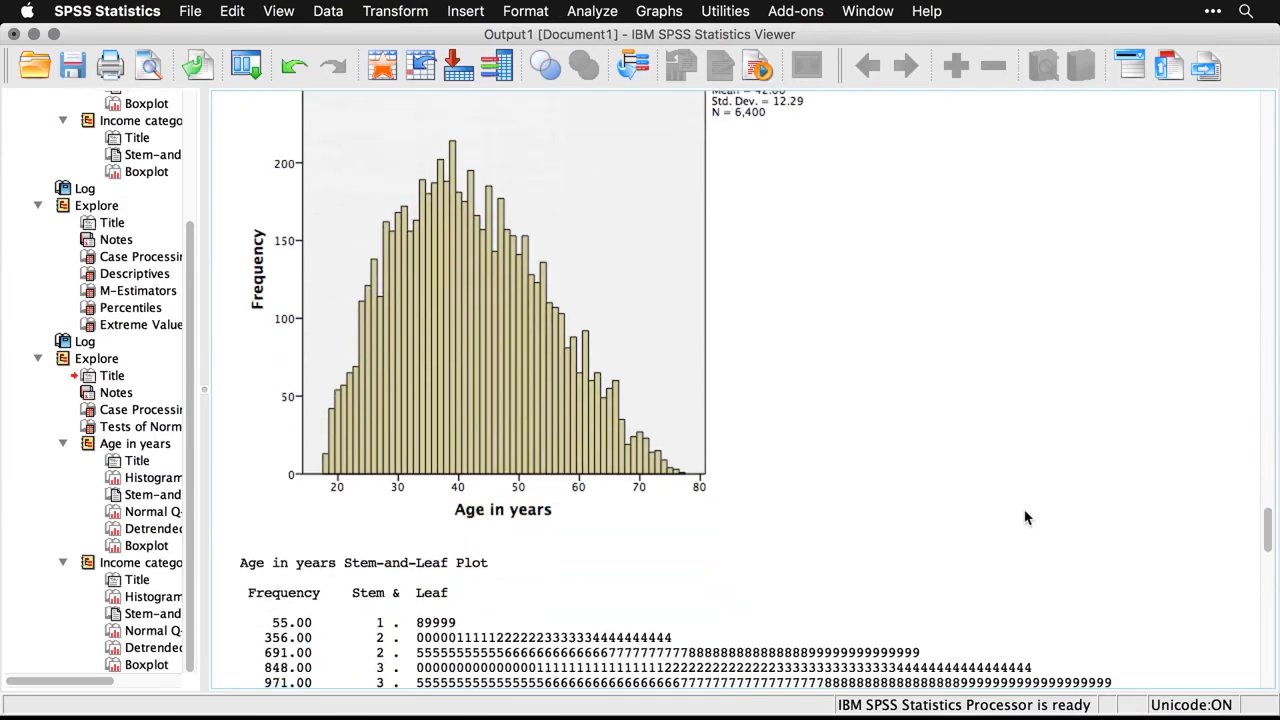
scroll(1025, 517, "down", 9)
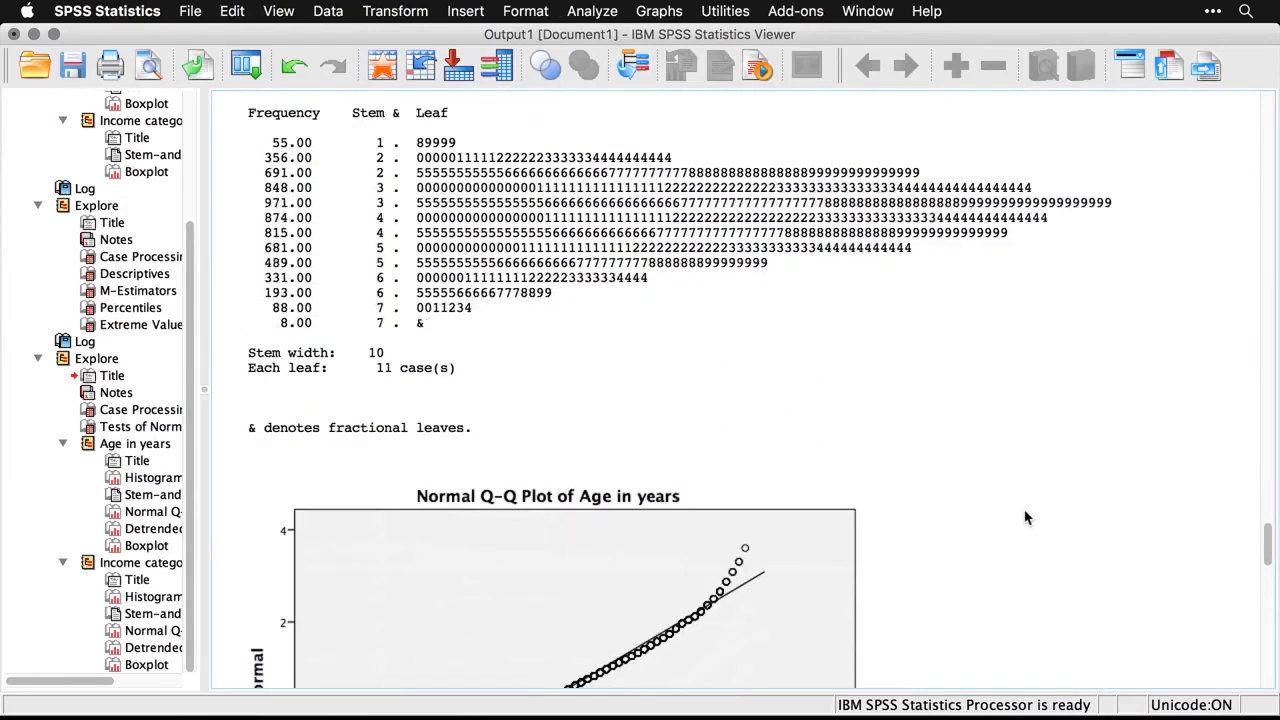
scroll(1025, 517, "down", 1)
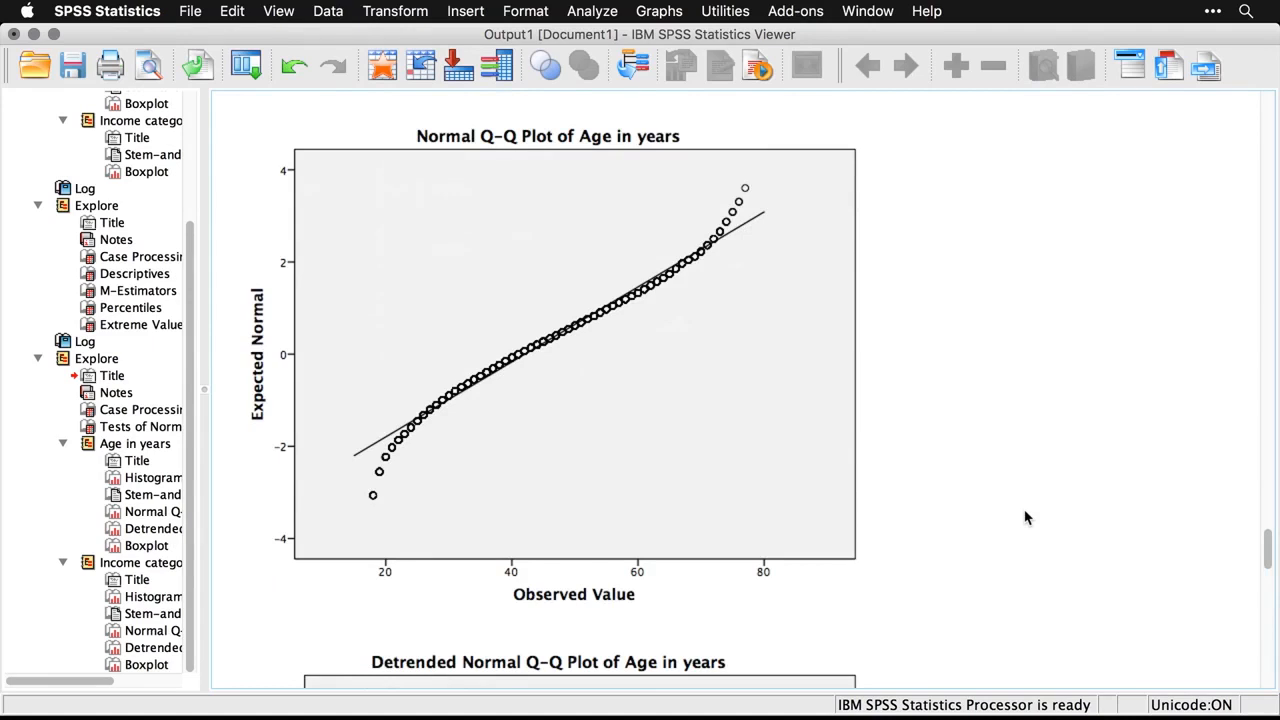
left_click(706, 520)
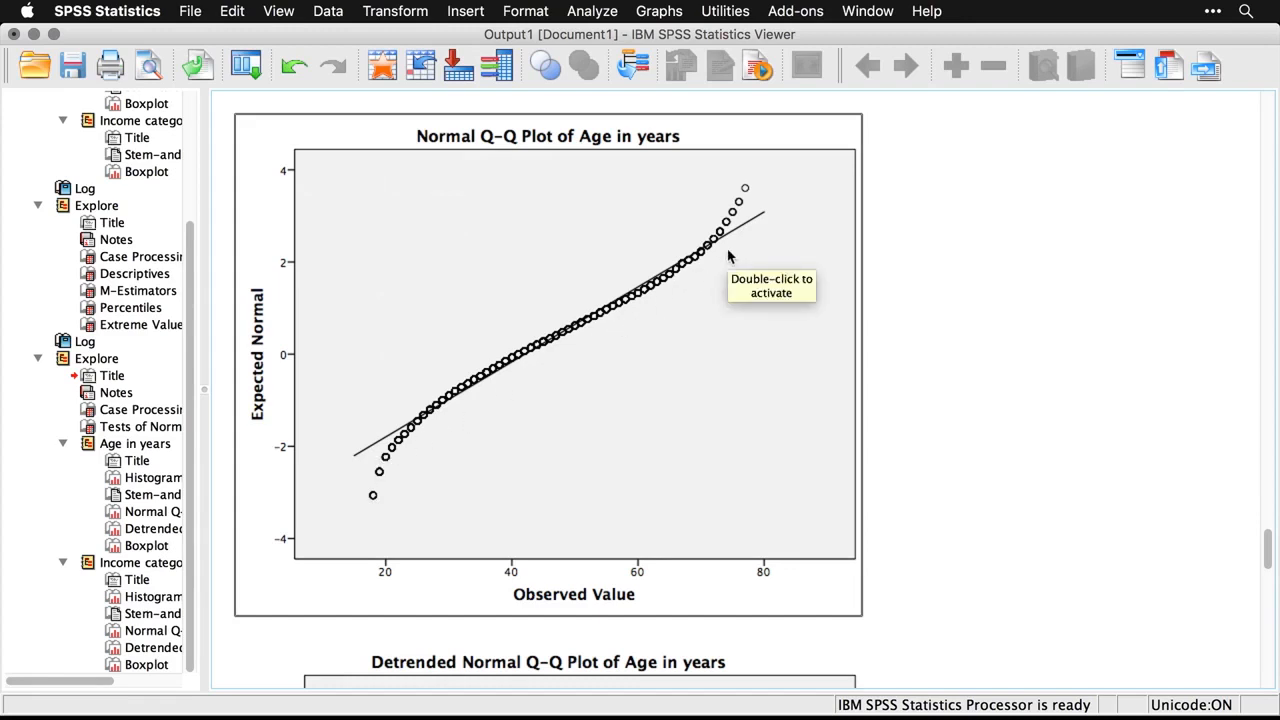
left_click(871, 403)
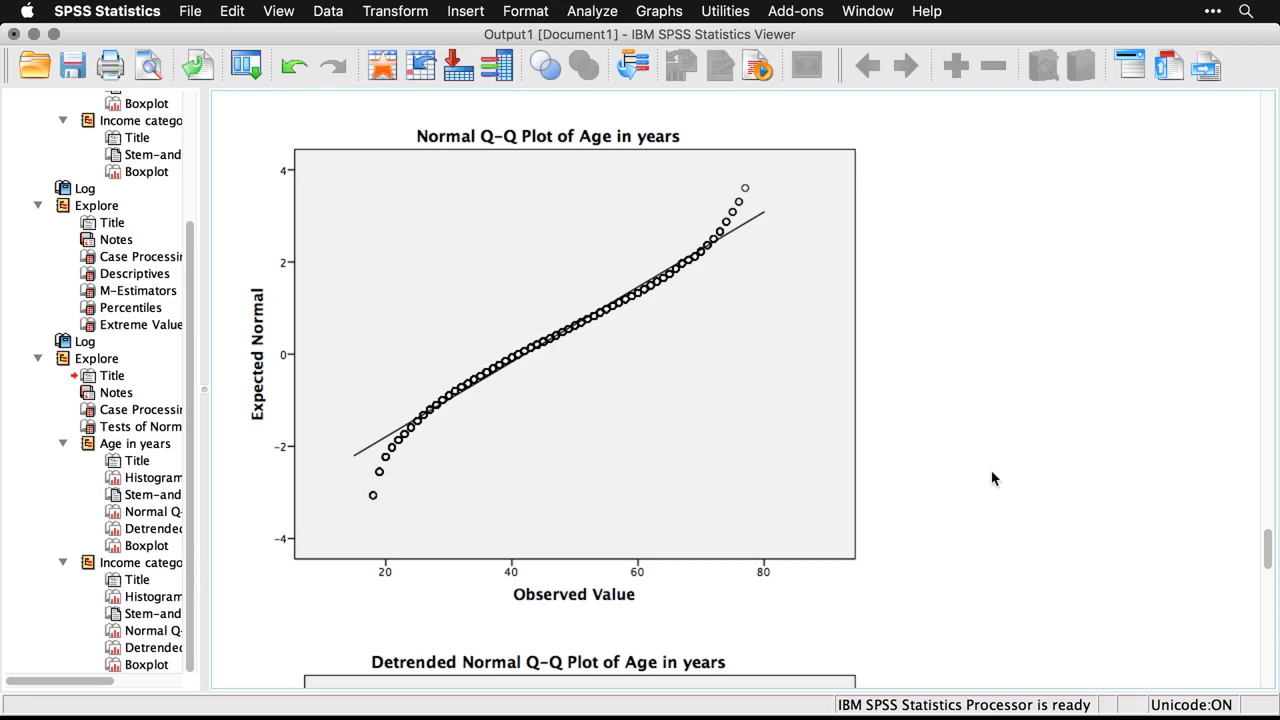
scroll(992, 478, "down", 10)
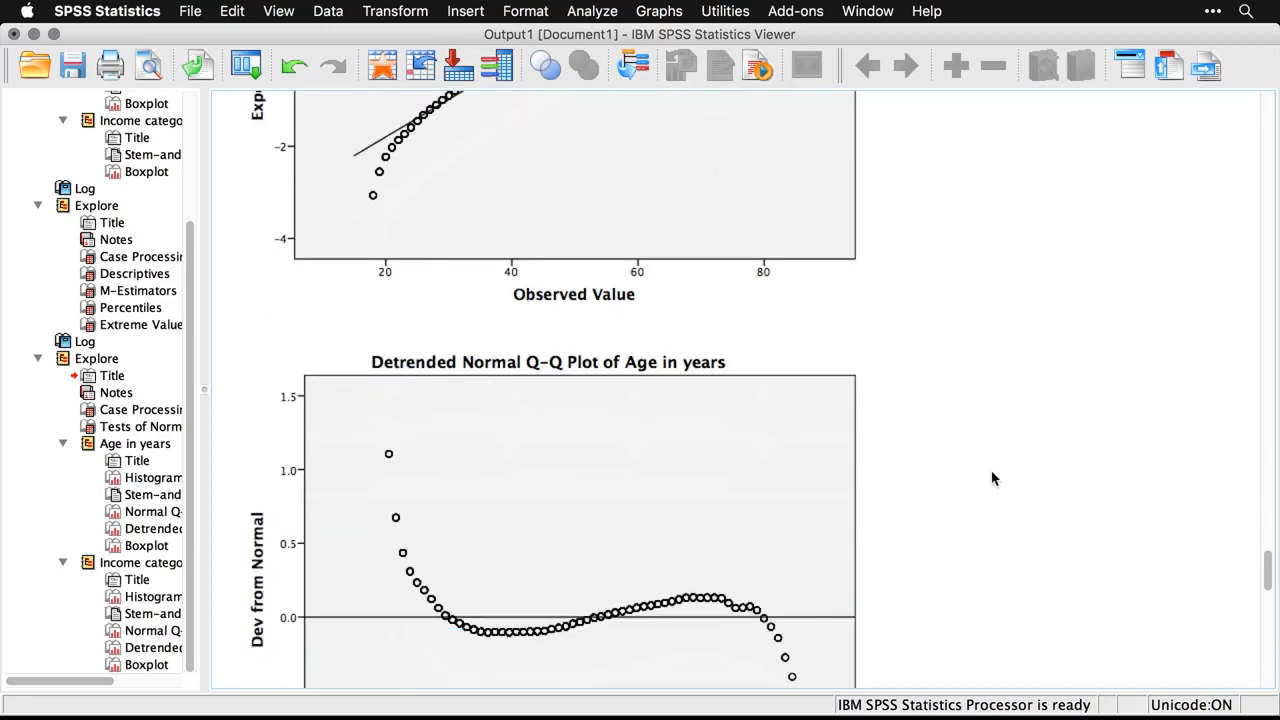
scroll(992, 478, "down", 2)
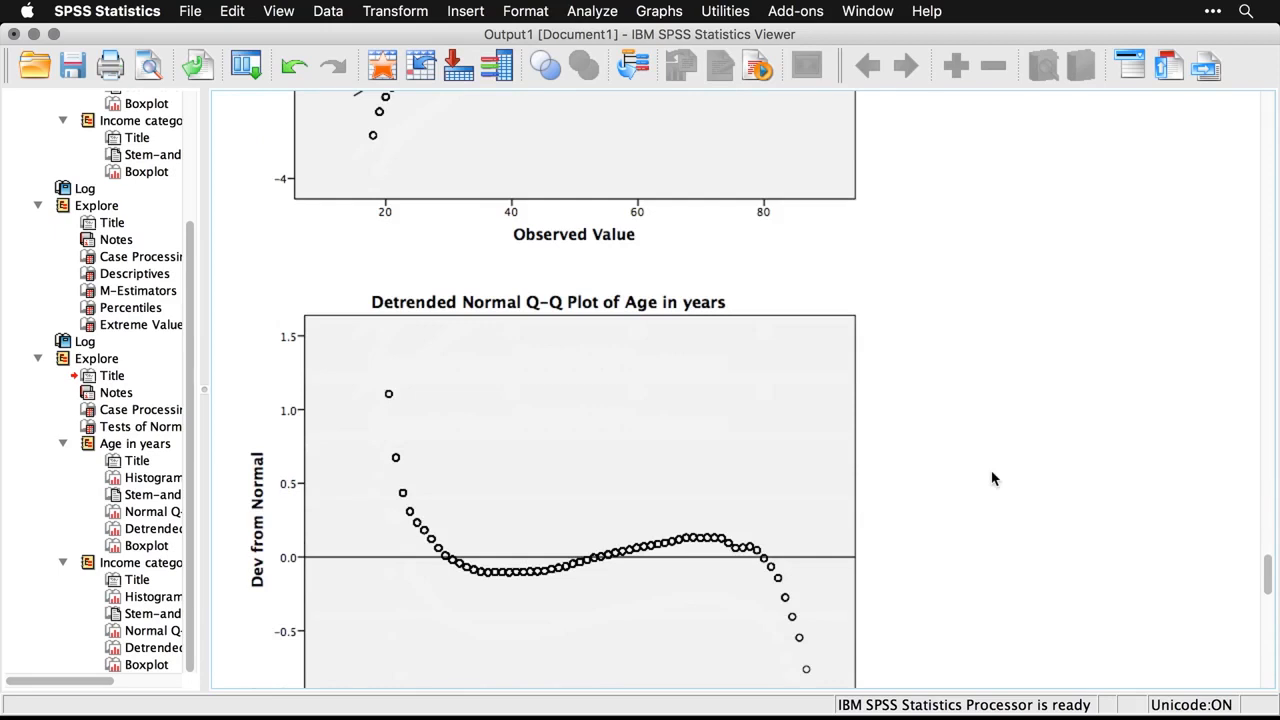
scroll(992, 478, "down", 12)
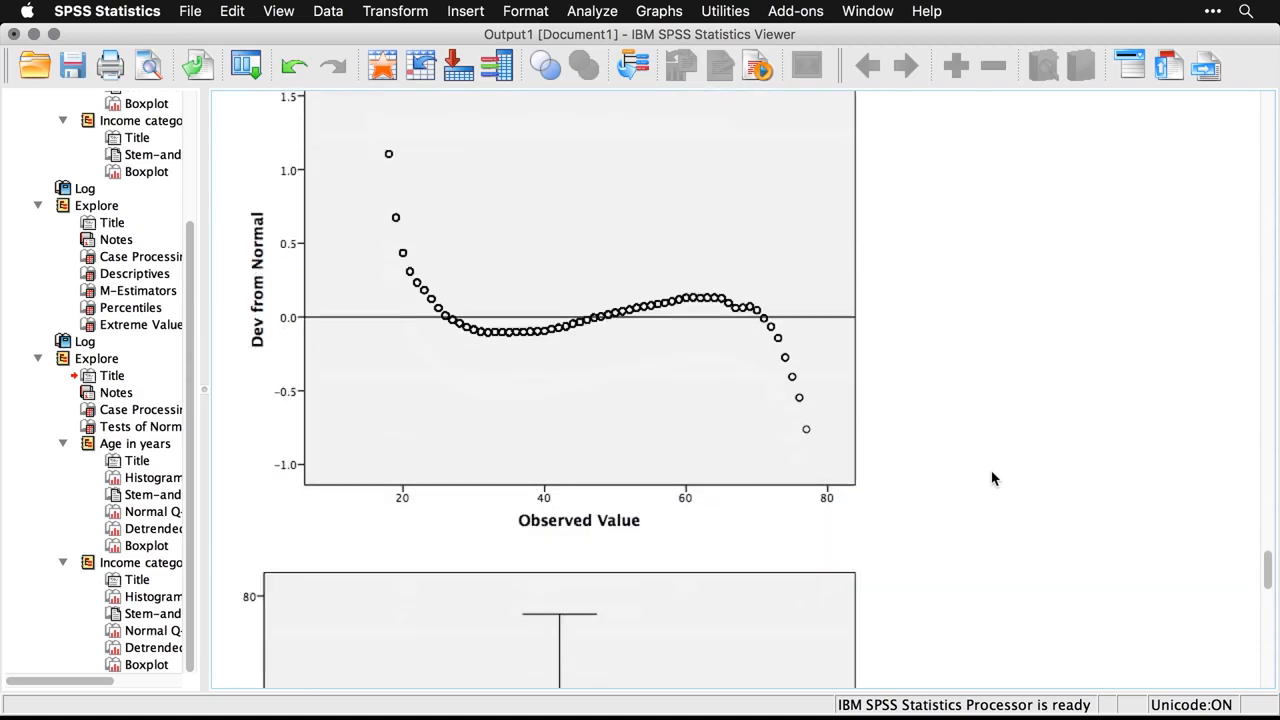
scroll(992, 478, "down", 9)
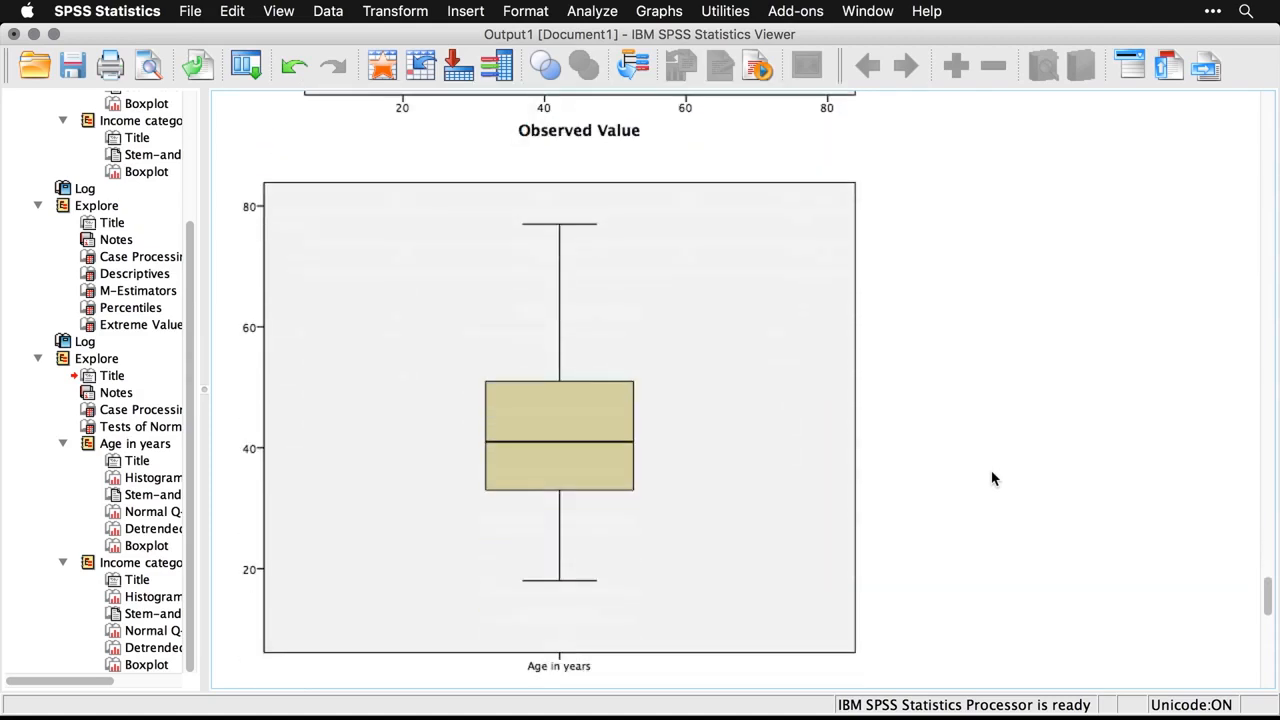
Examine the income category histogram, stem-and-leaf plot and normal Q-Q plot in the same Explore output
scroll(992, 478, "down", 14)
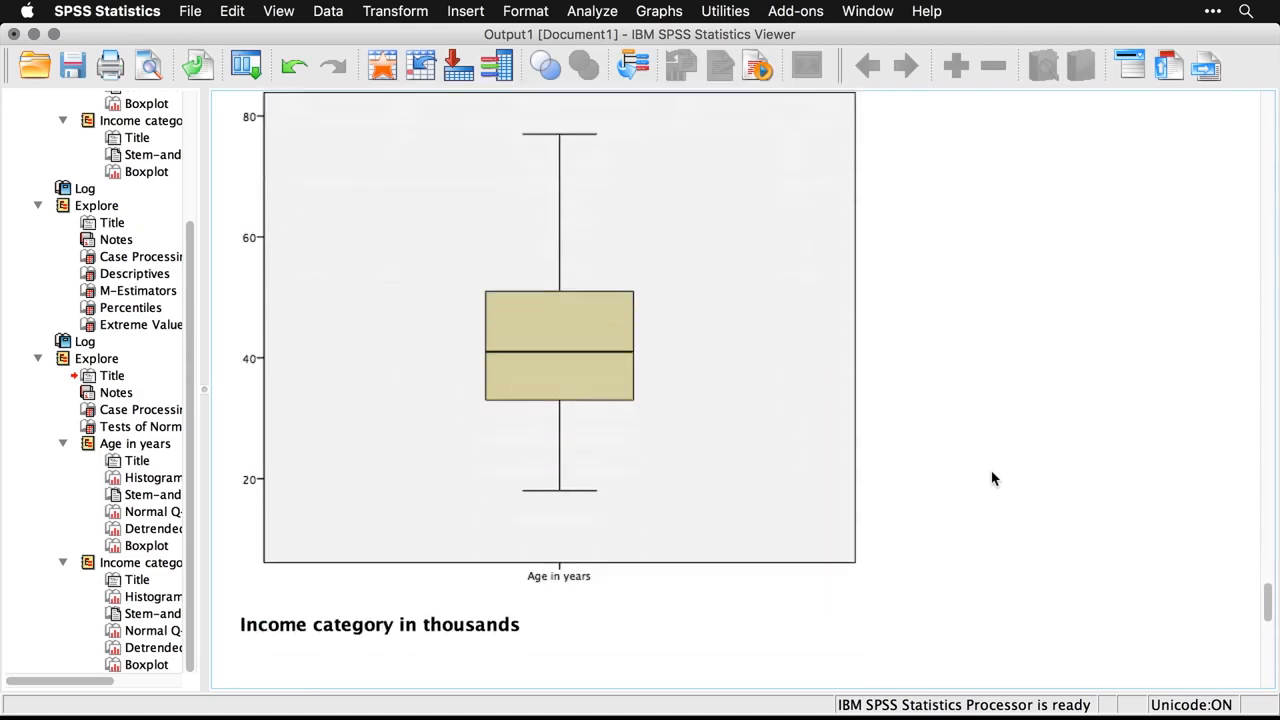
scroll(992, 478, "down", 2)
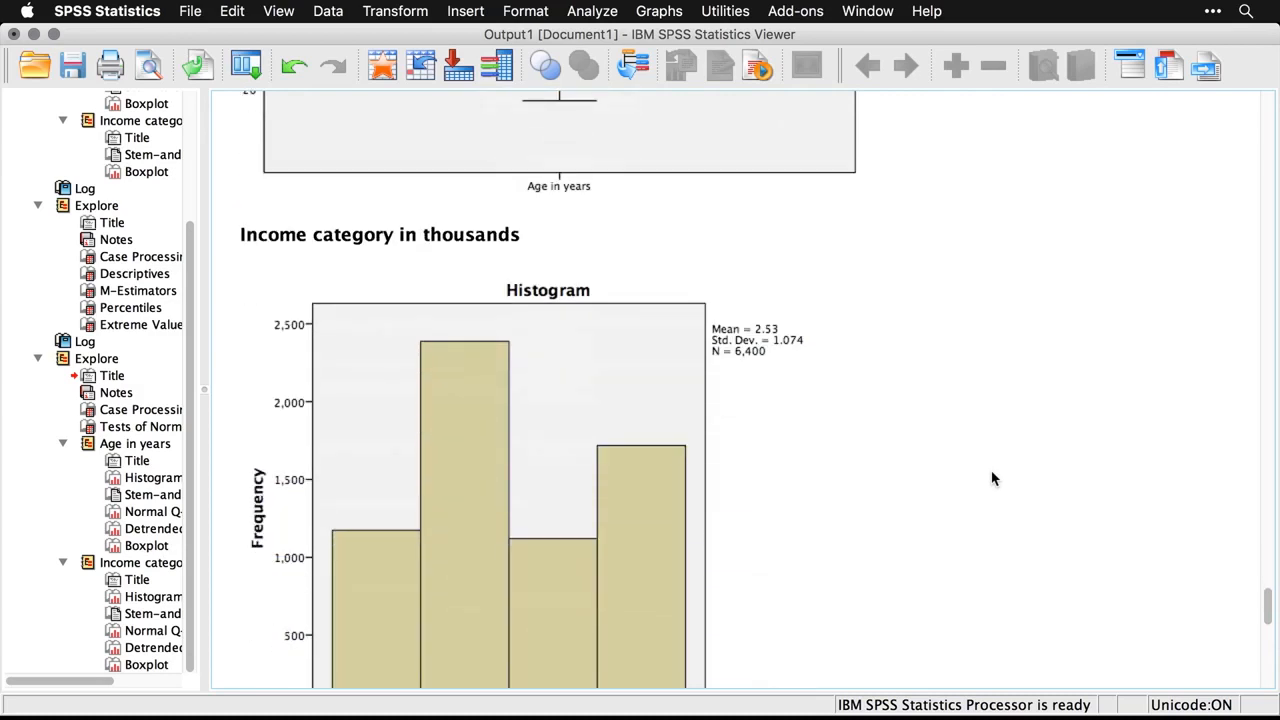
scroll(992, 478, "down", 16)
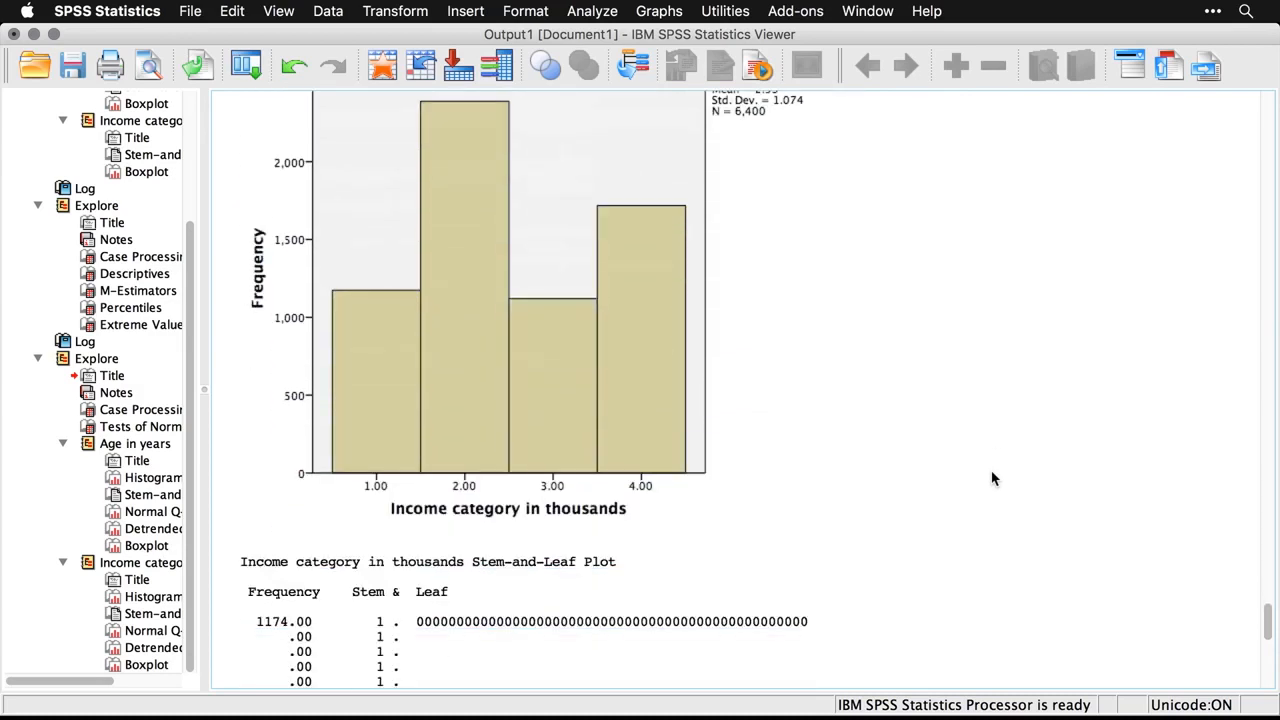
scroll(992, 478, "down", 14)
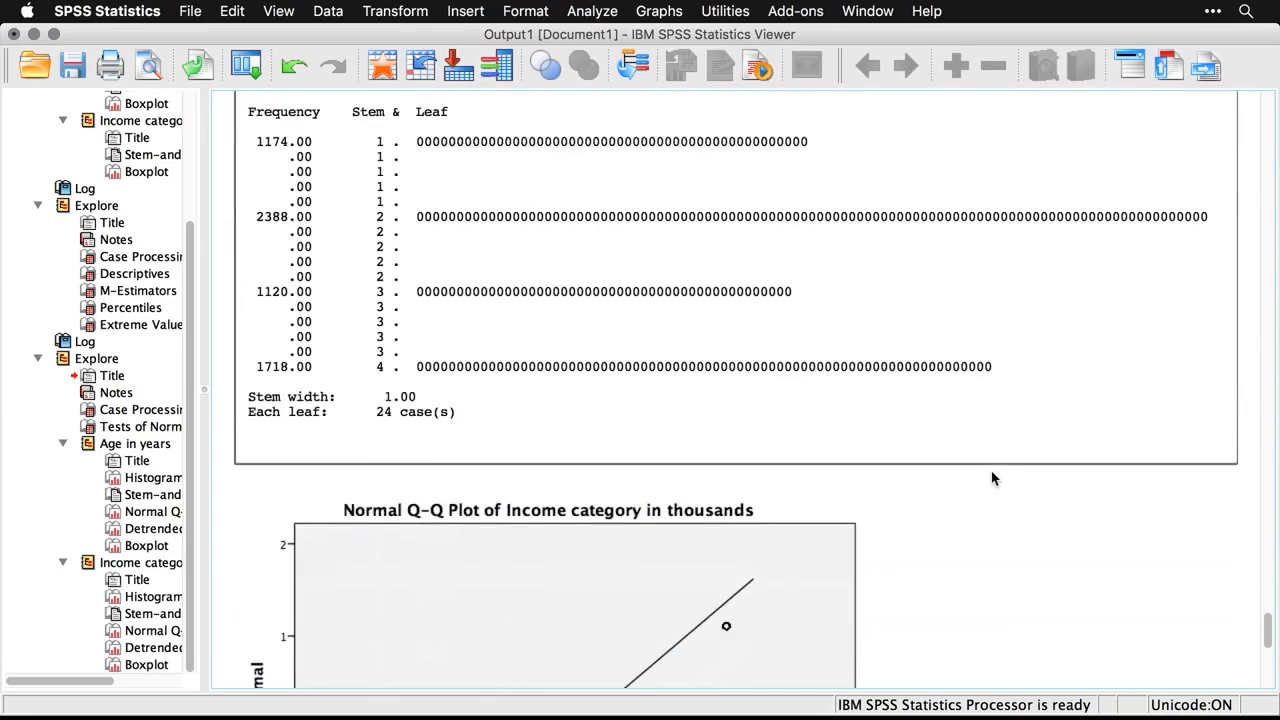
scroll(992, 478, "down", 2)
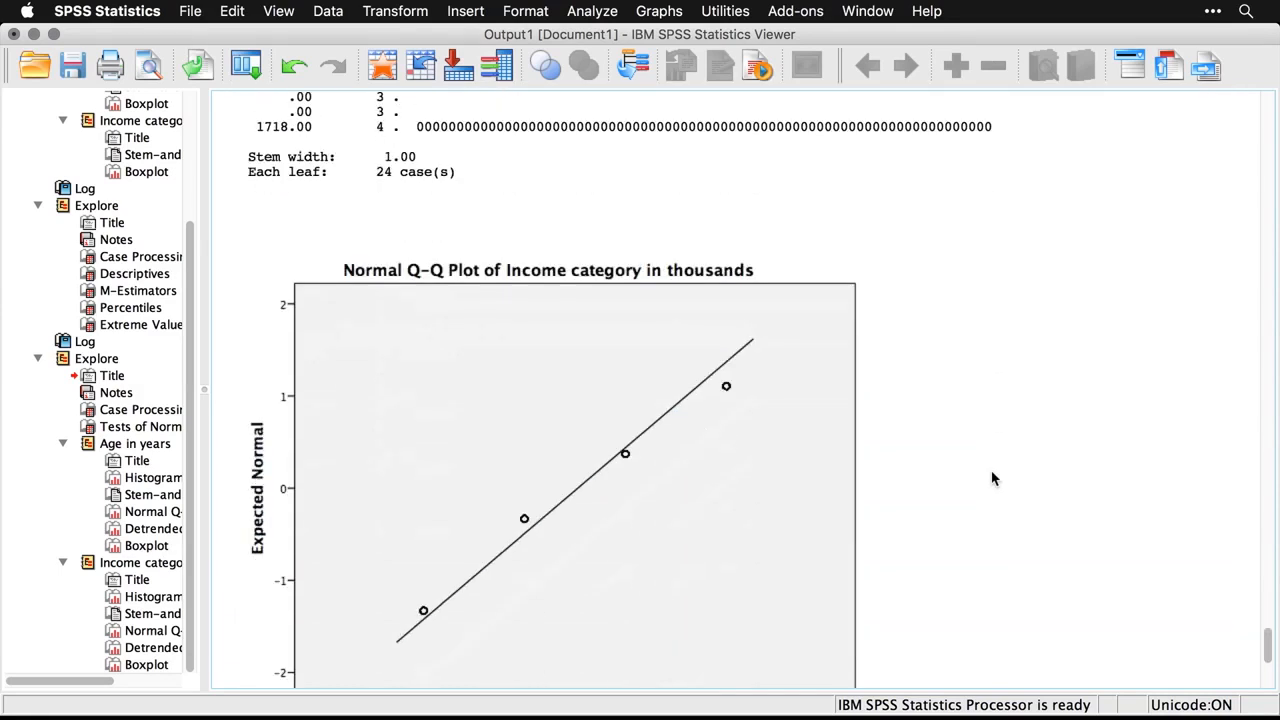
Examine the normal Q-Q plot, detrended Q-Q plot and boxplot of income category in the output
scroll(992, 478, "down", 1)
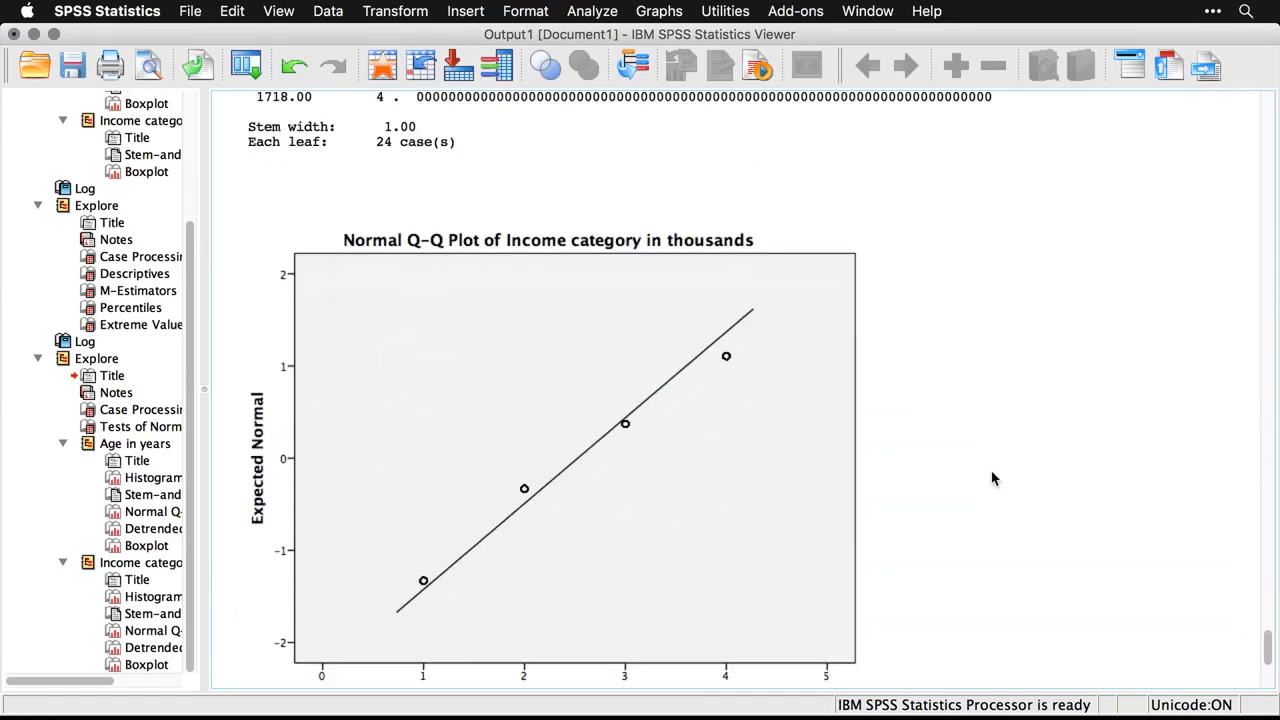
scroll(992, 478, "down", 7)
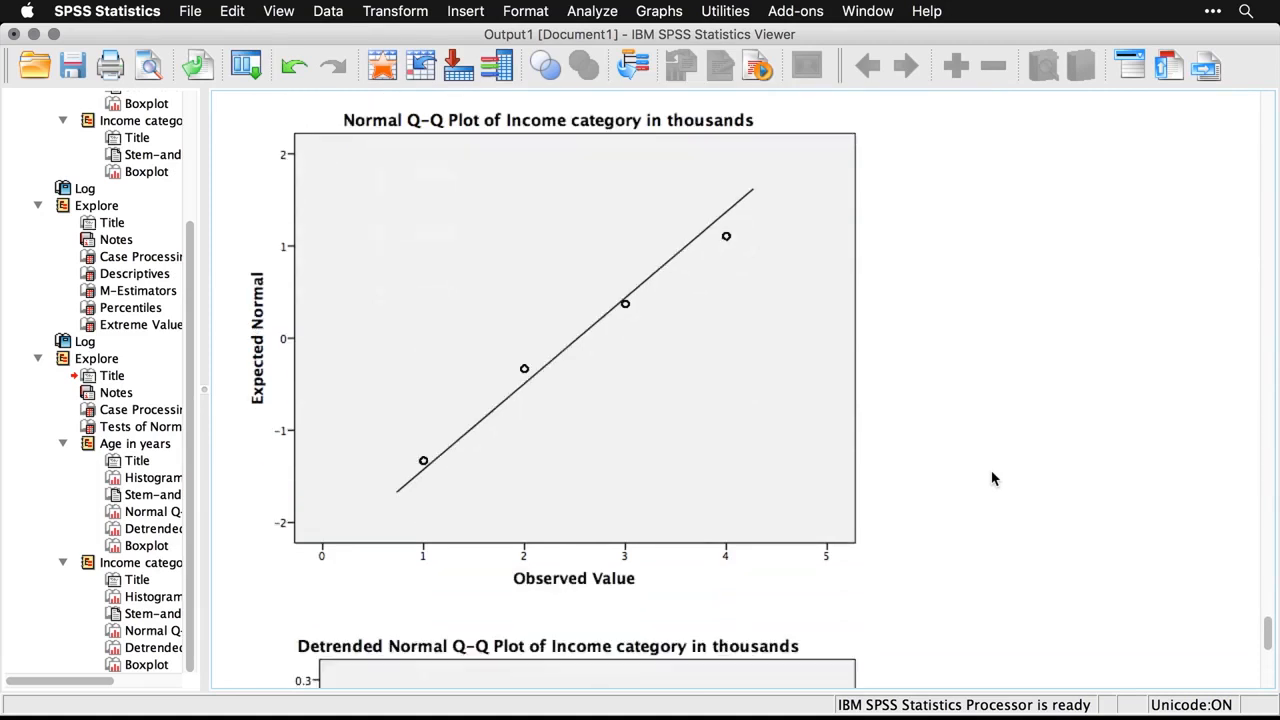
scroll(992, 478, "down", 12)
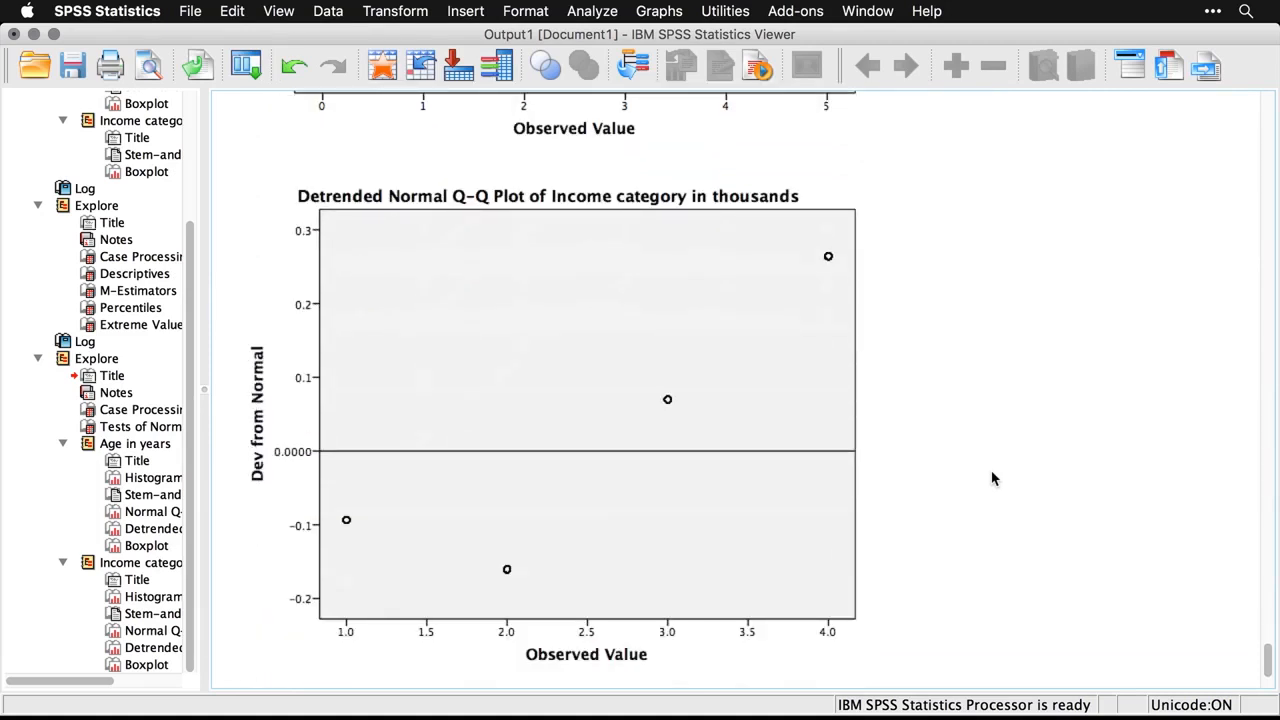
scroll(992, 478, "down", 13)
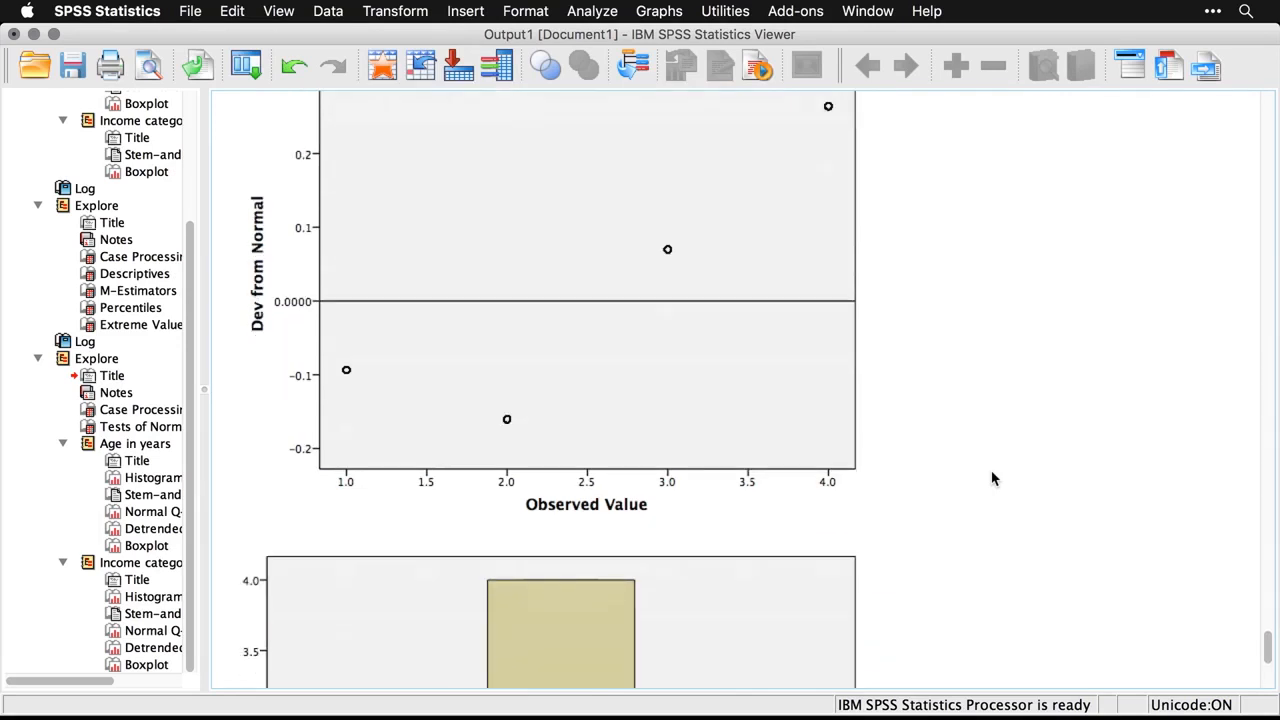
scroll(992, 478, "down", 6)
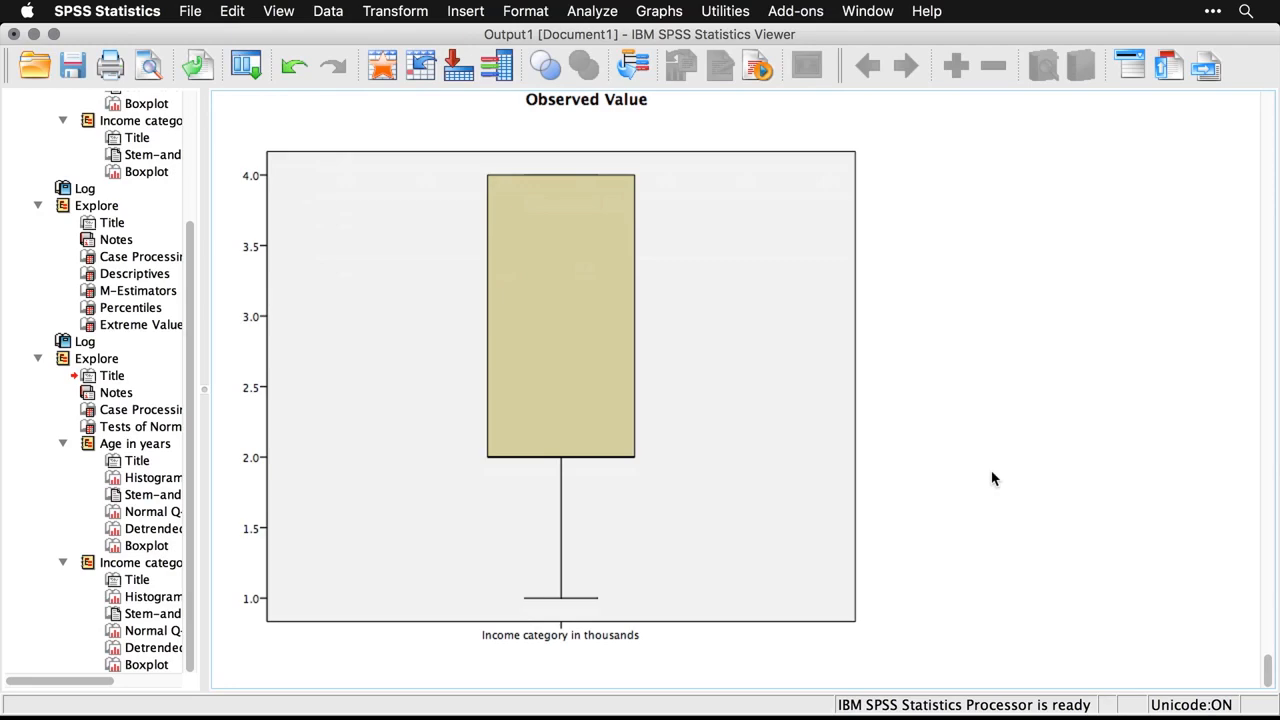
Switch to the SPSS01_4_3_Explore.sps syntax window, recall the Explore dialog and reset it to its defaults
key("super+grave")
key("super+grave")
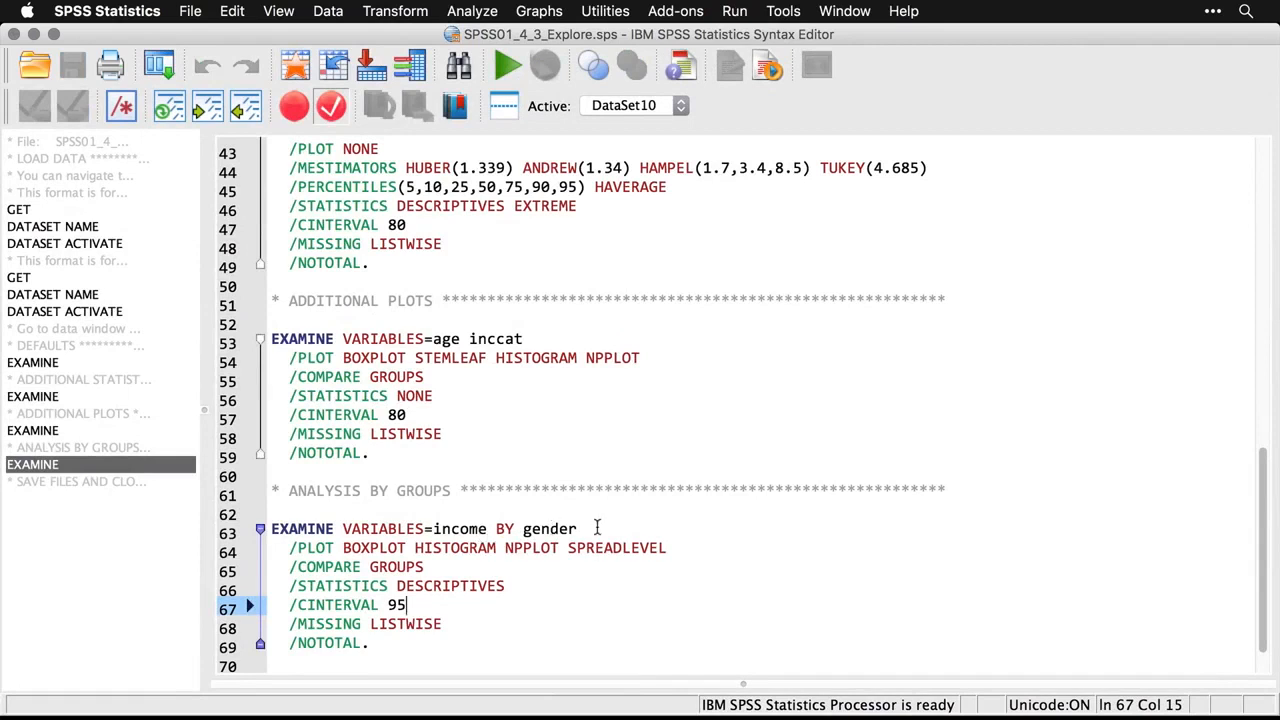
left_click(162, 68)
left_click(184, 108)
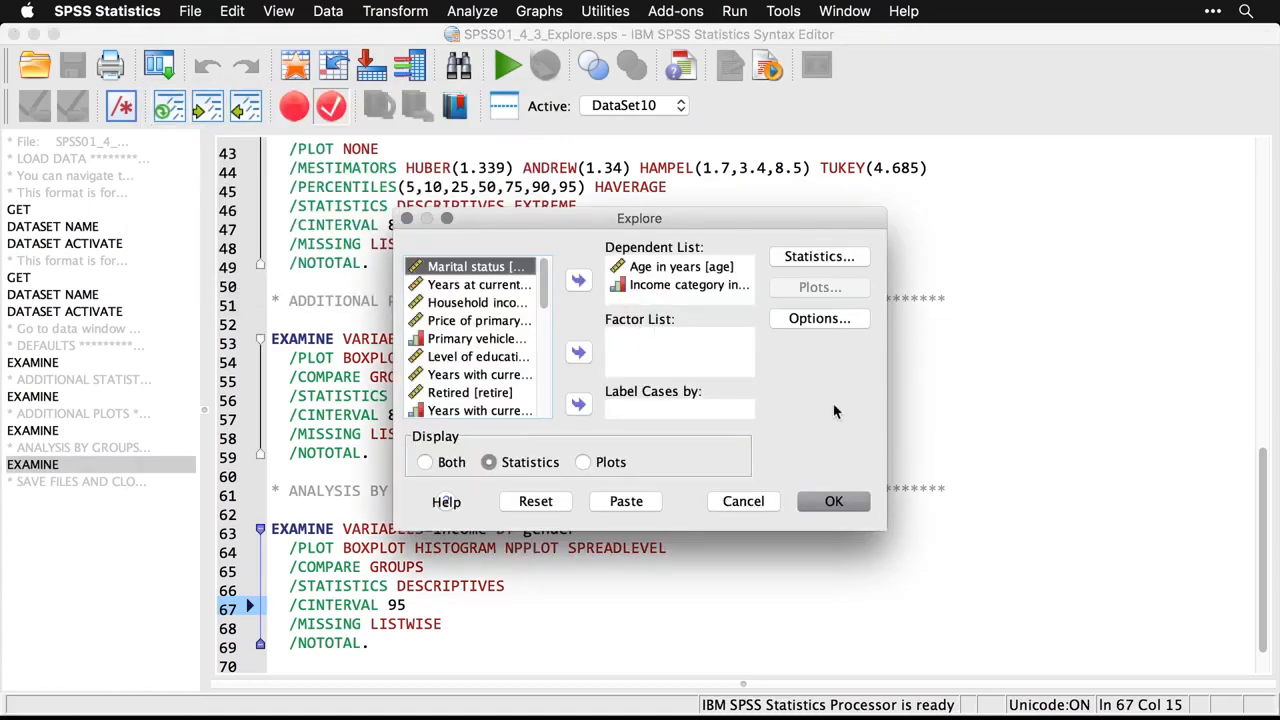
left_click(537, 502)
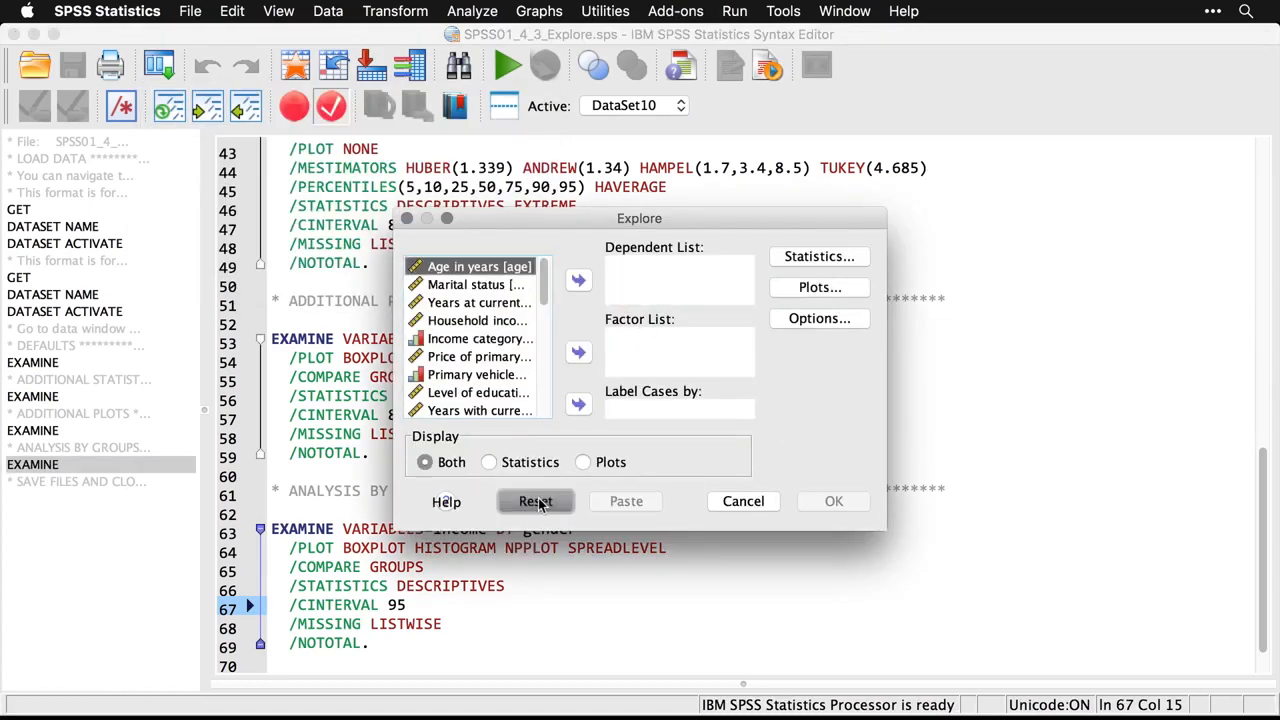
Assign household income as the dependent variable and gender as the factor in the Explore analysis
left_click(490, 324)
left_click(578, 281)
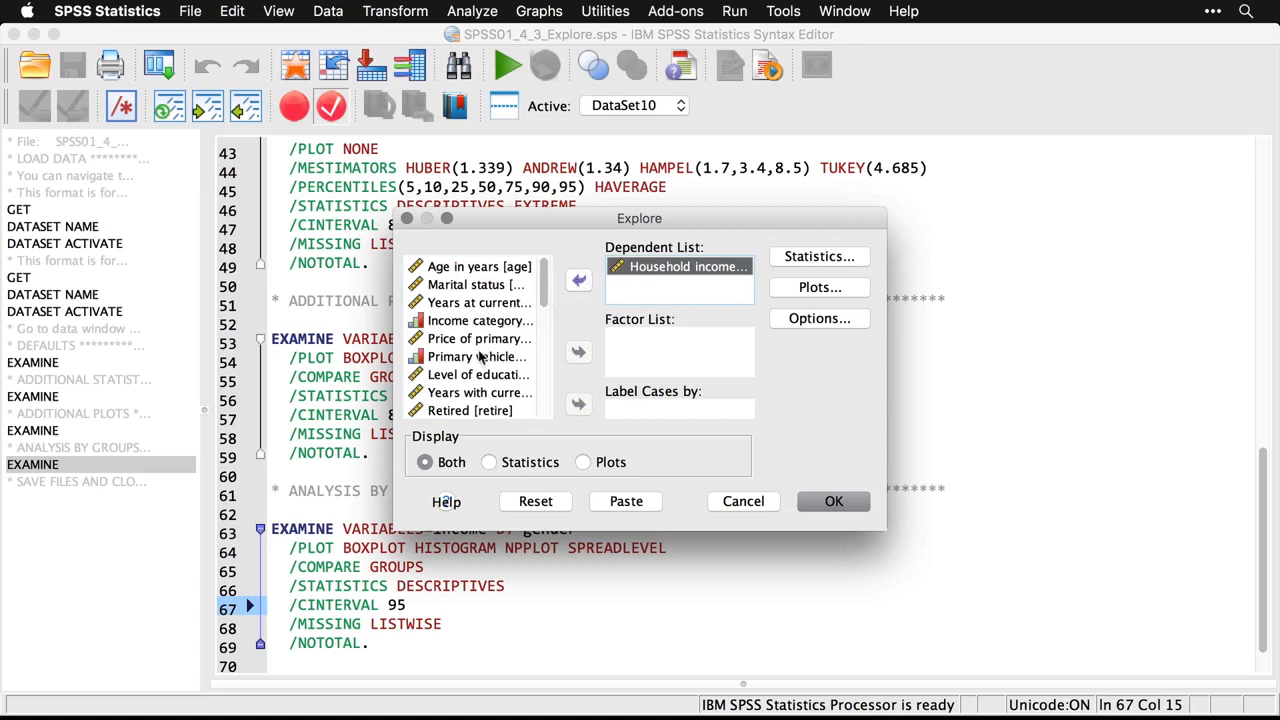
scroll(538, 375, "down", 3)
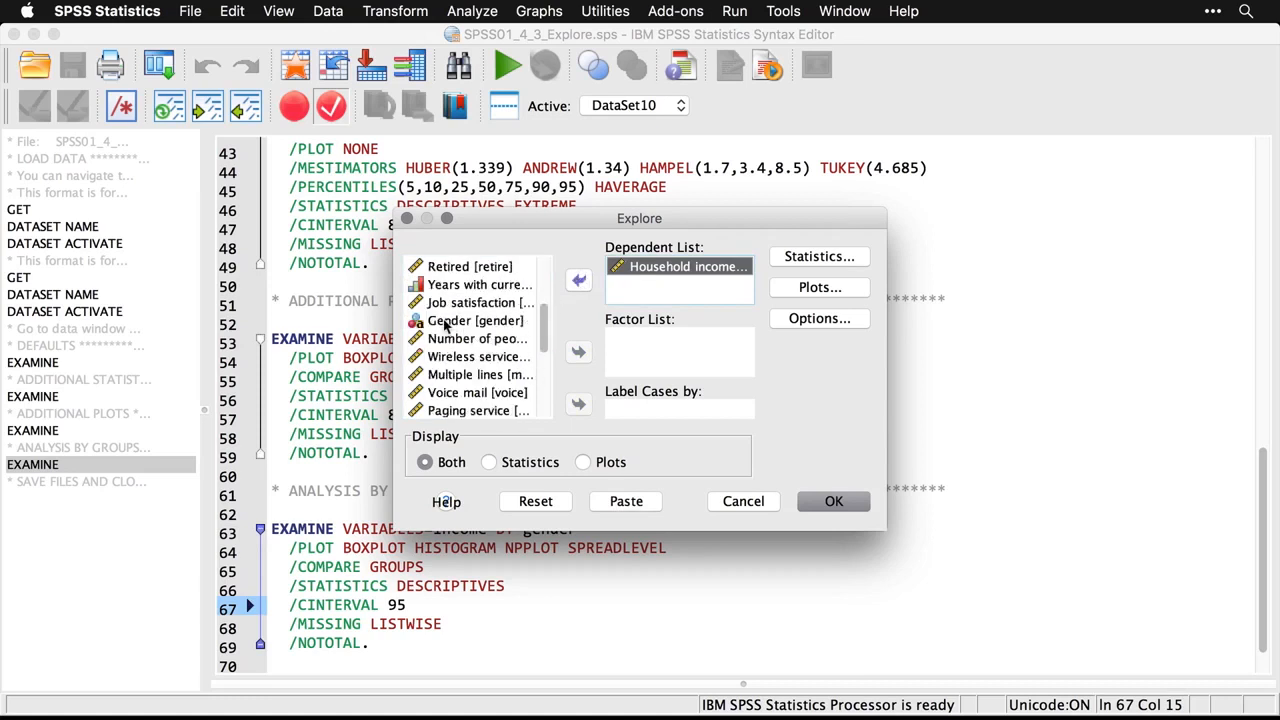
left_click(446, 322)
left_click(578, 353)
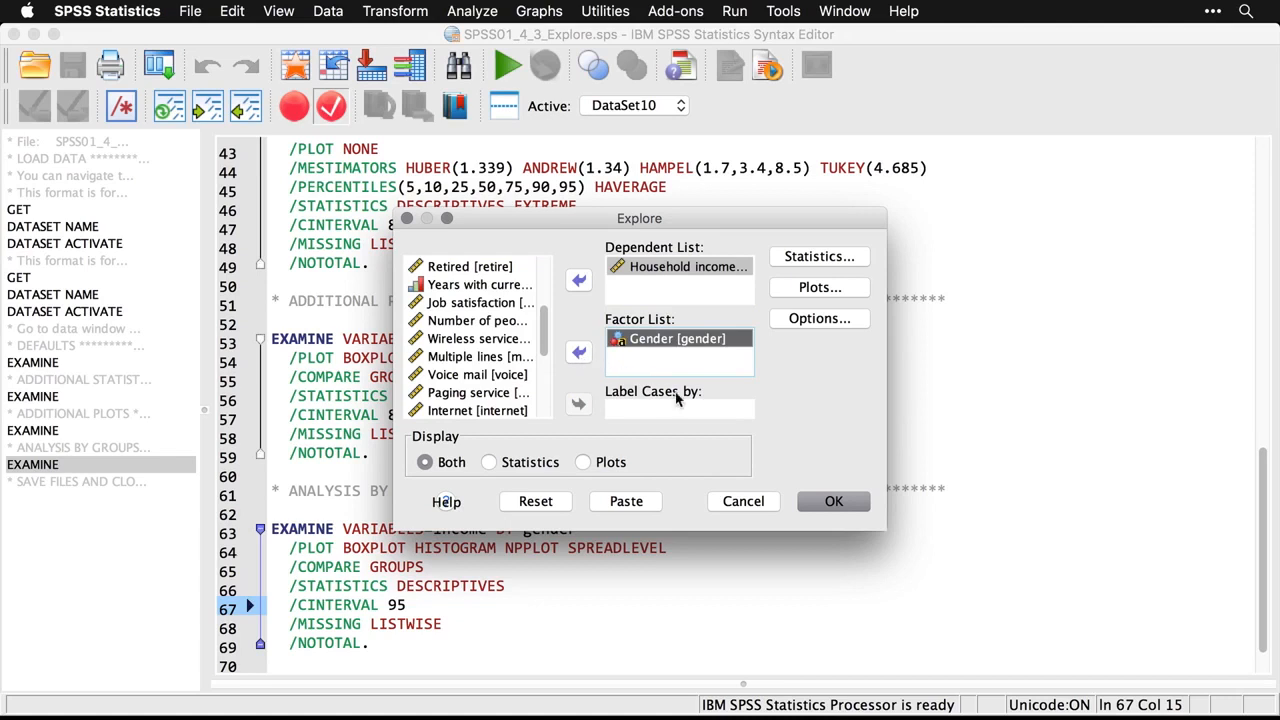
Run Explore displaying plots only, with histograms, normality plots with tests and spread-vs-level power estimation, but without stem-and-leaf plots
left_click(581, 463)
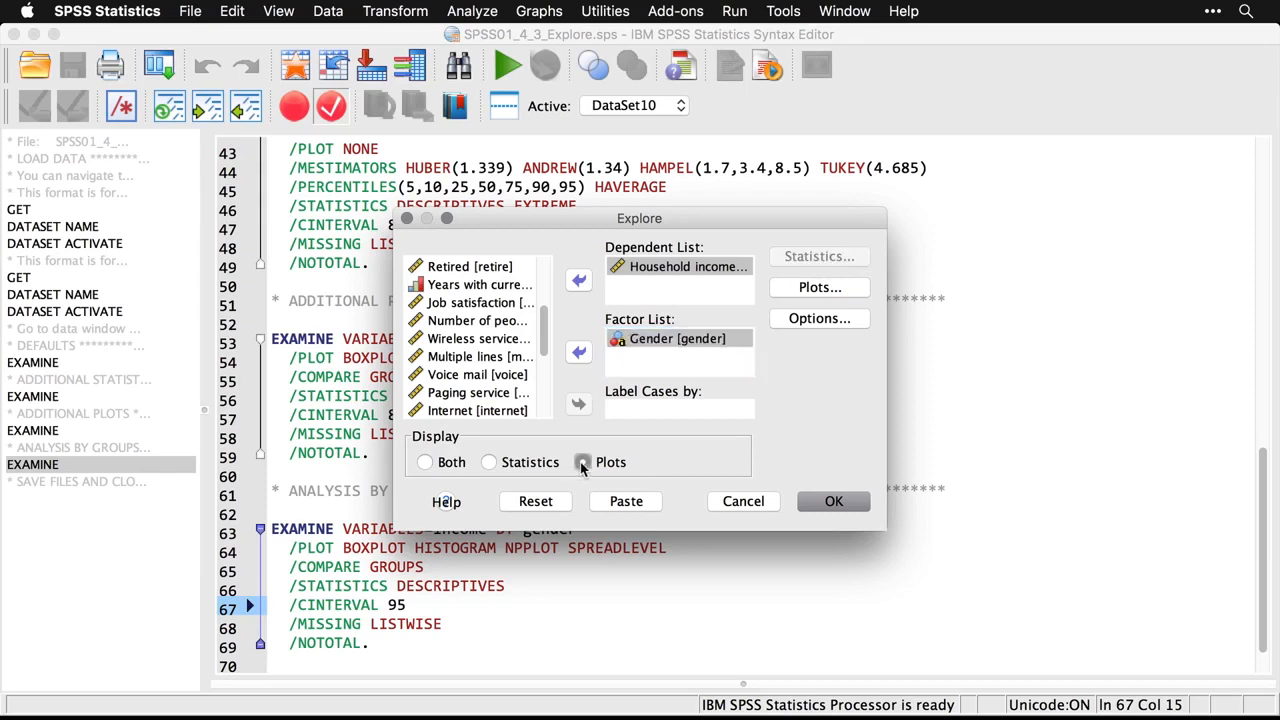
left_click(820, 288)
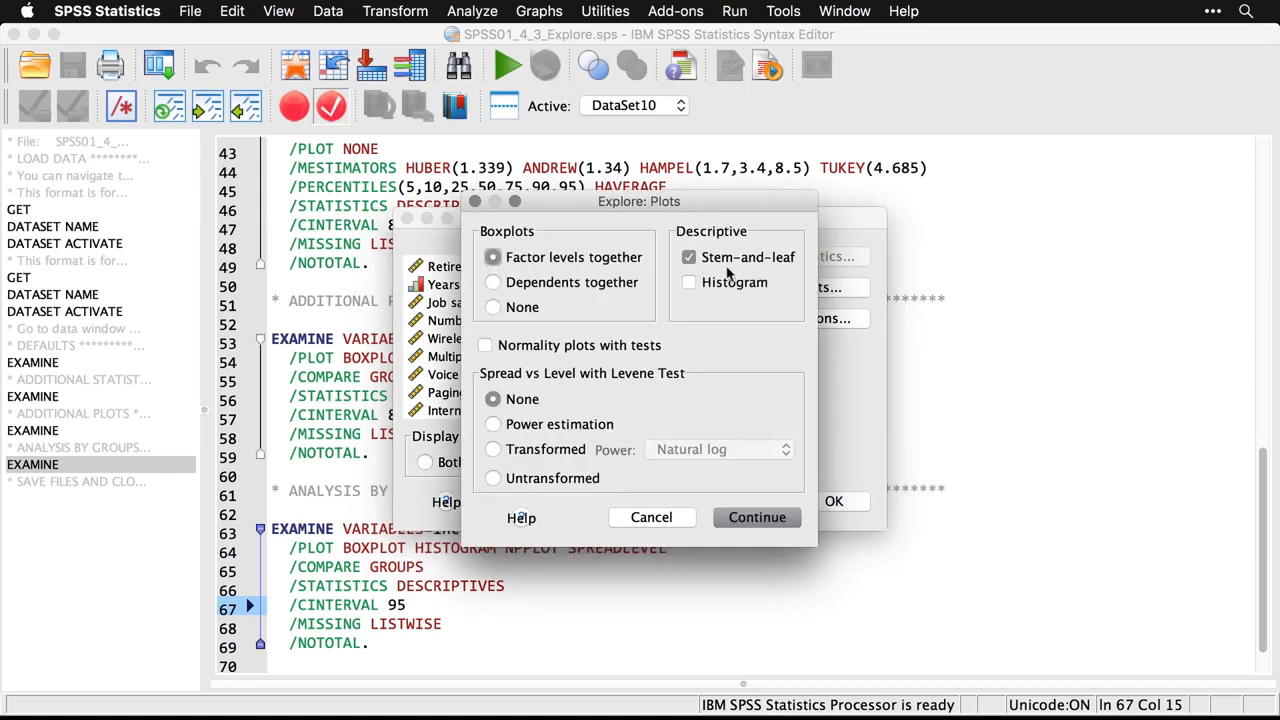
left_click(688, 258)
left_click(689, 283)
left_click(485, 347)
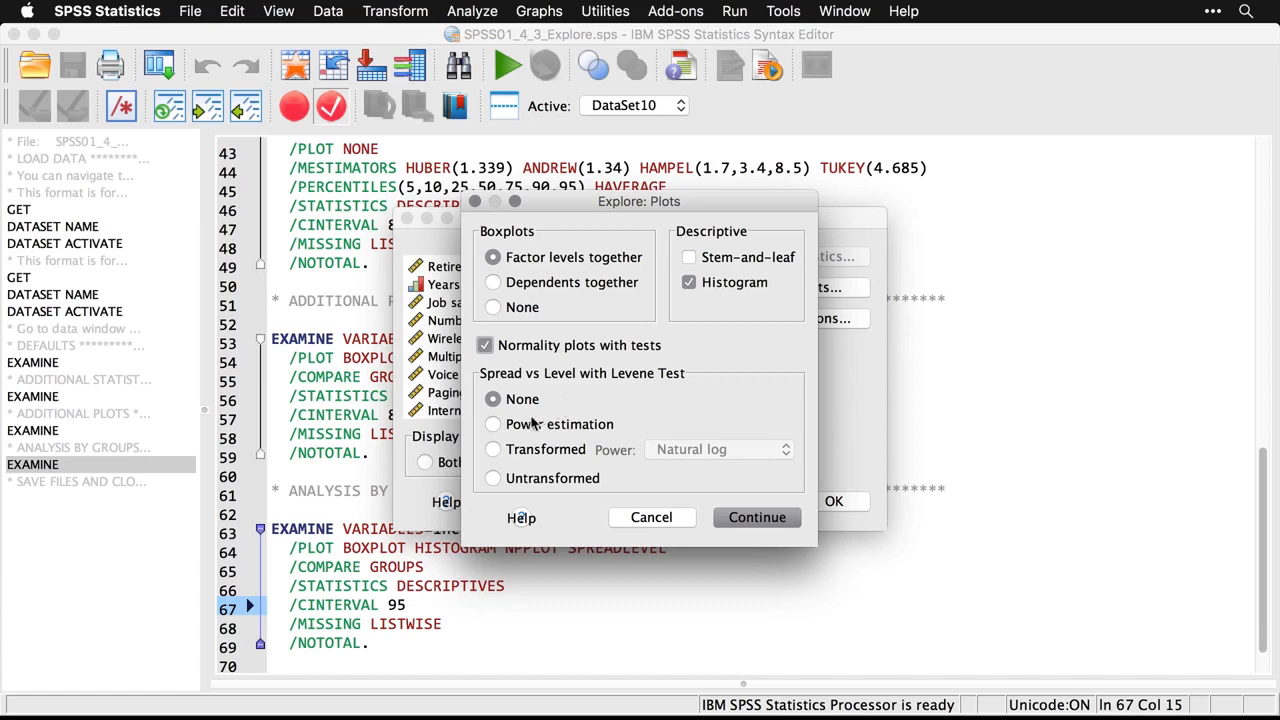
left_click(493, 424)
left_click(753, 520)
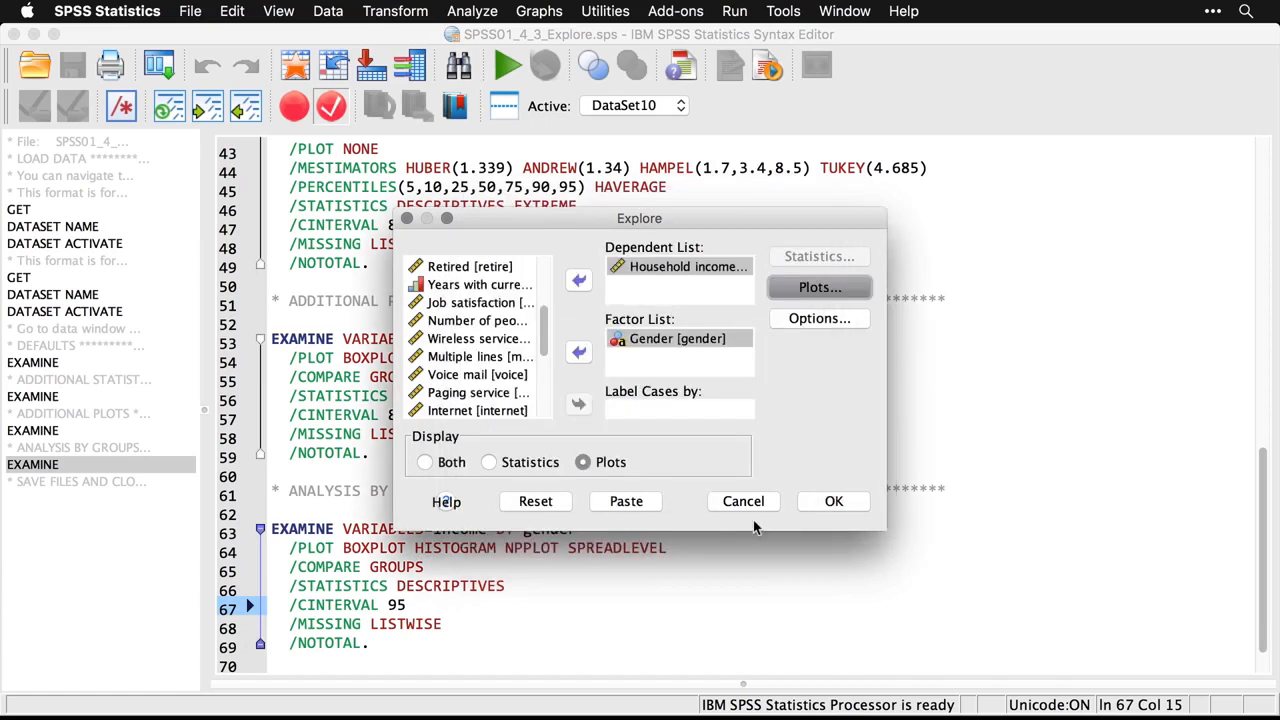
left_click(839, 500)
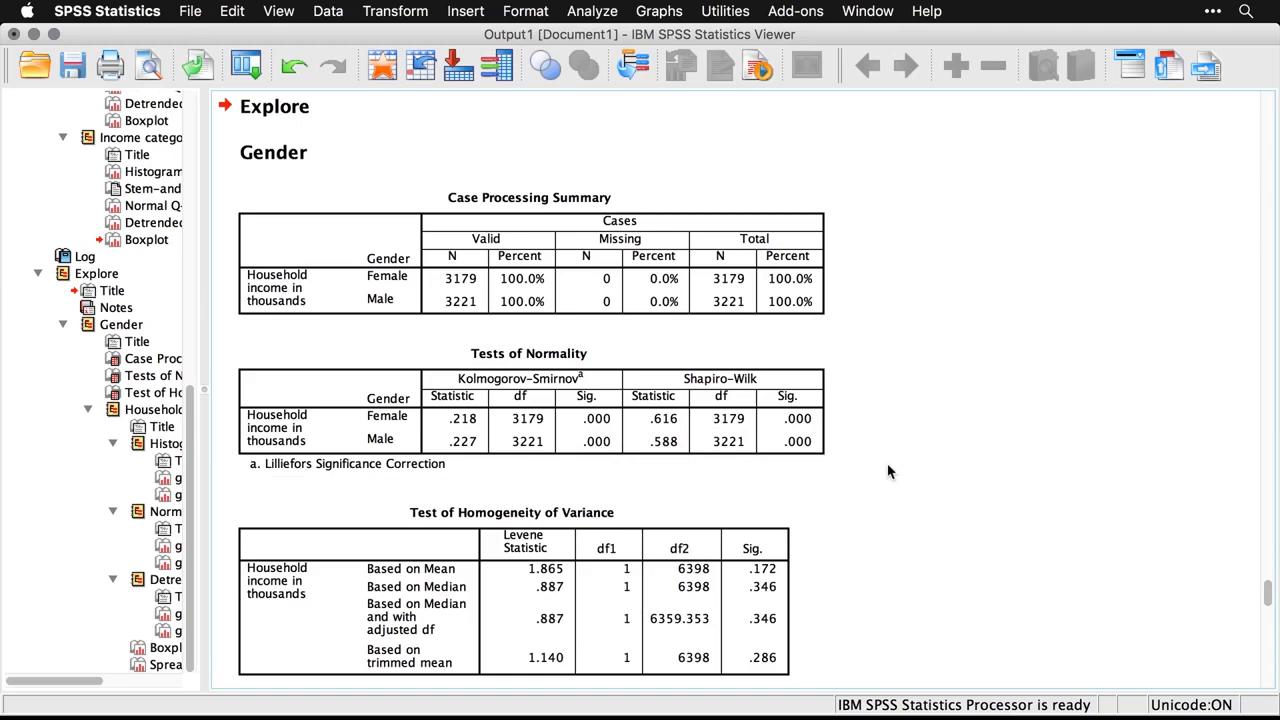
Examine the normality tests, the homogeneity of variance table and the household income histograms for both genders
scroll(888, 471, "down", 2)
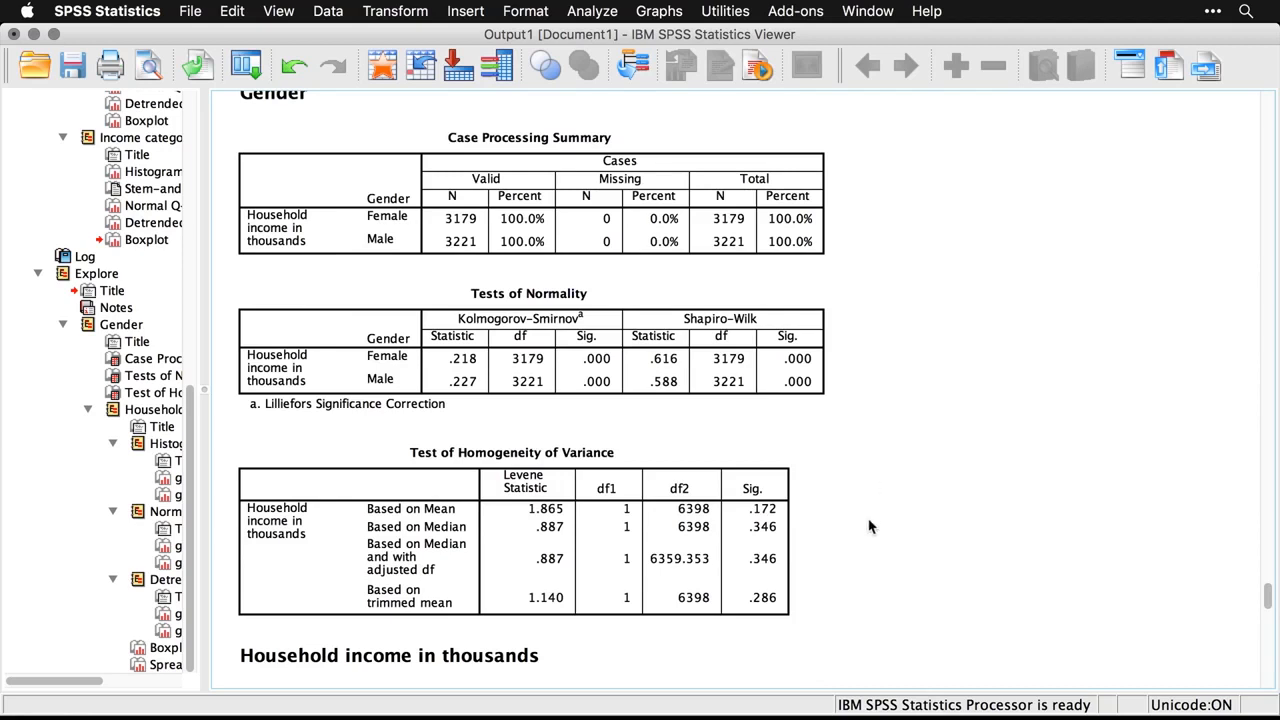
left_click(770, 530)
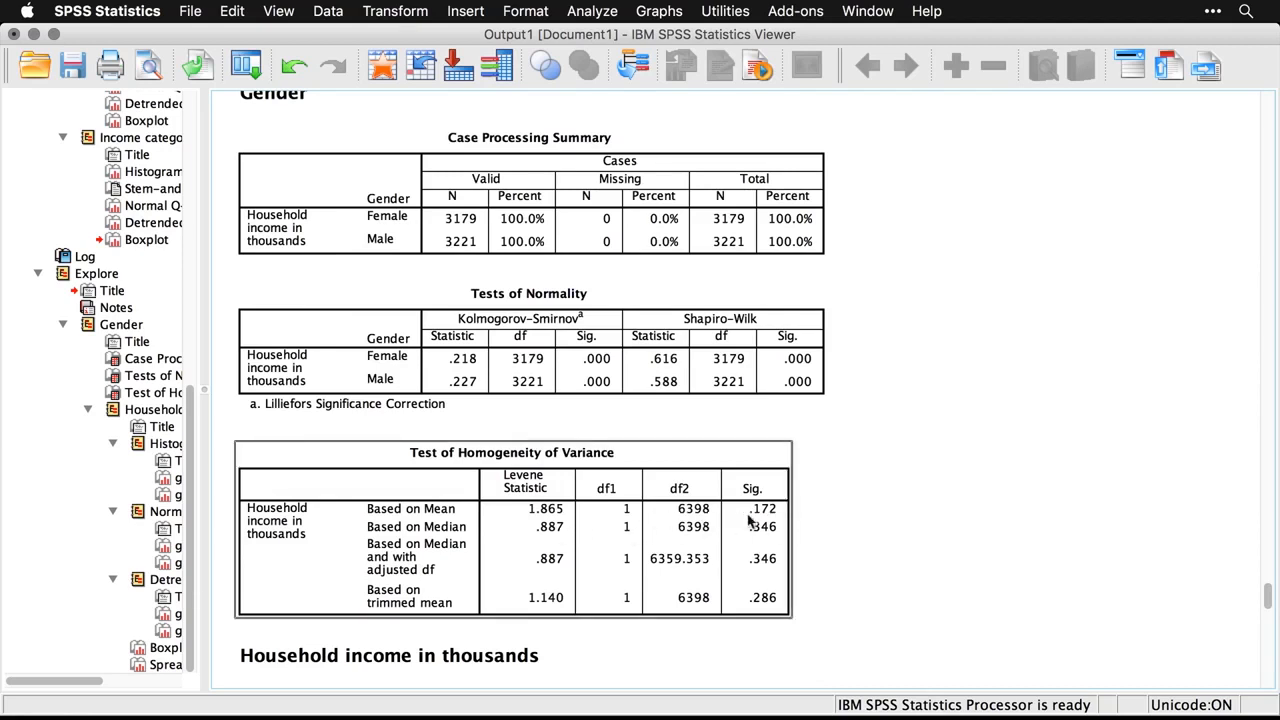
left_click(848, 624)
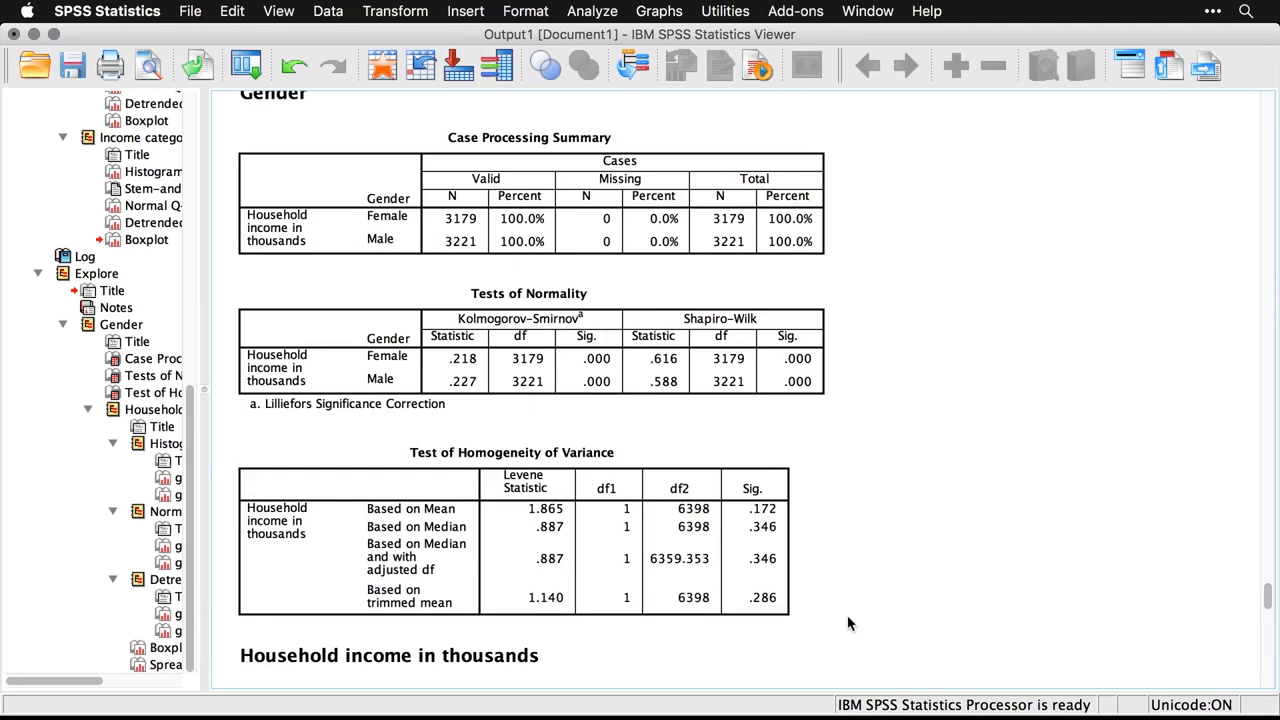
scroll(848, 624, "down", 10)
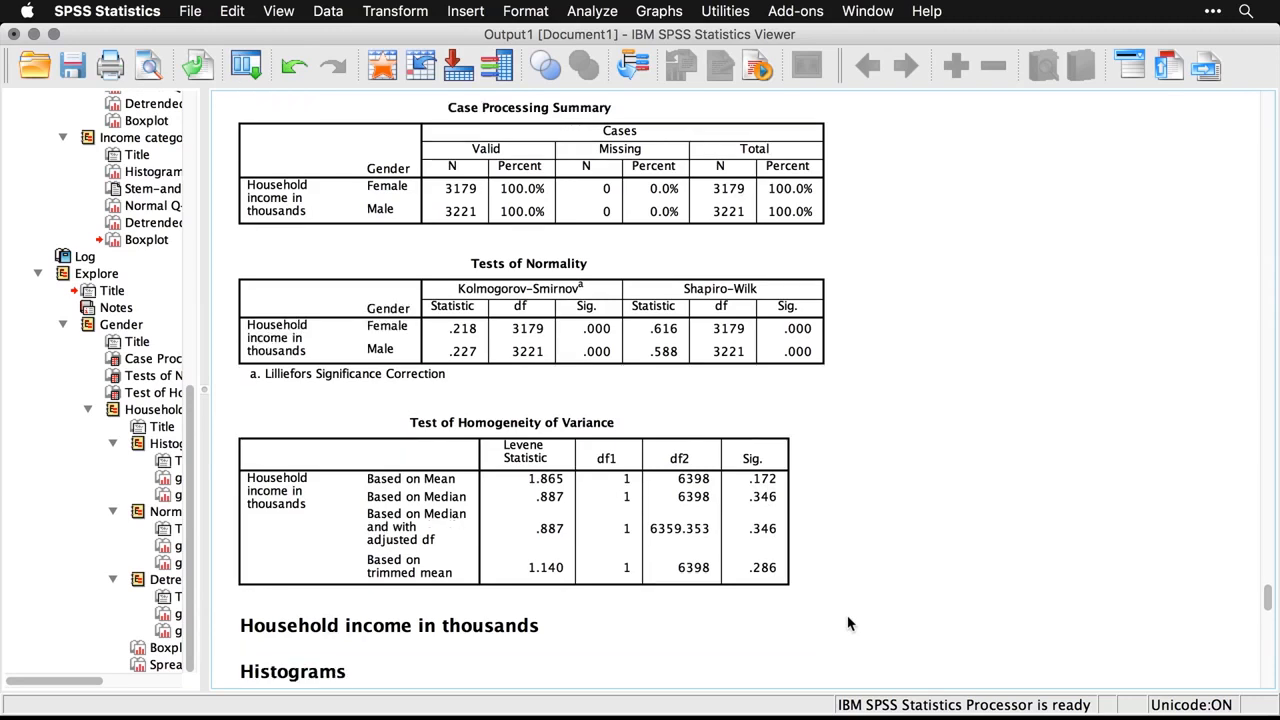
scroll(848, 624, "down", 2)
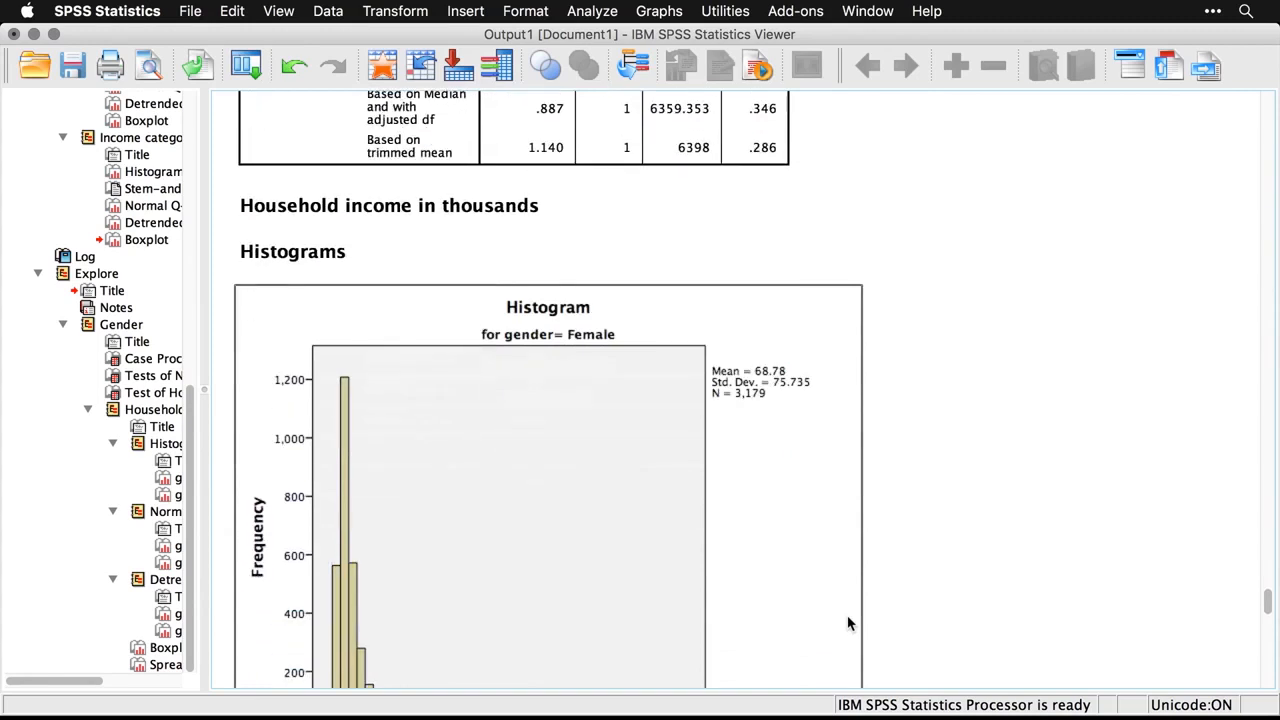
scroll(982, 616, "down", 3)
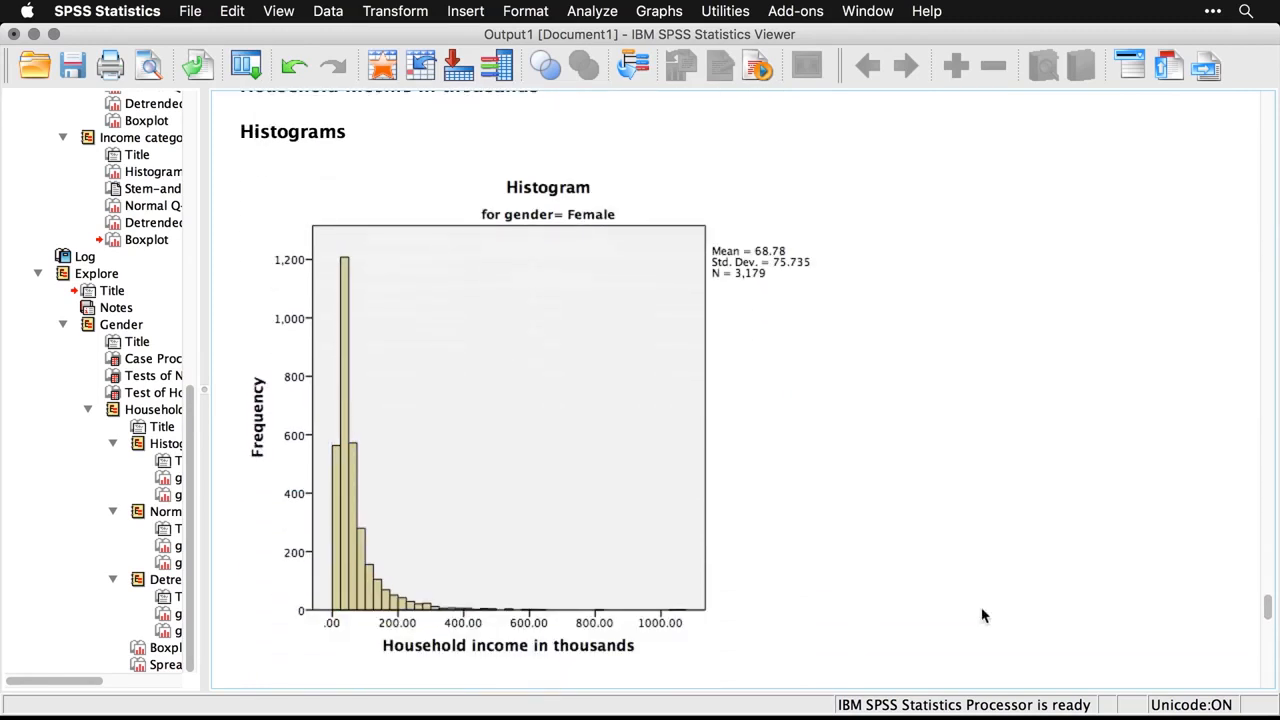
scroll(982, 616, "down", 10)
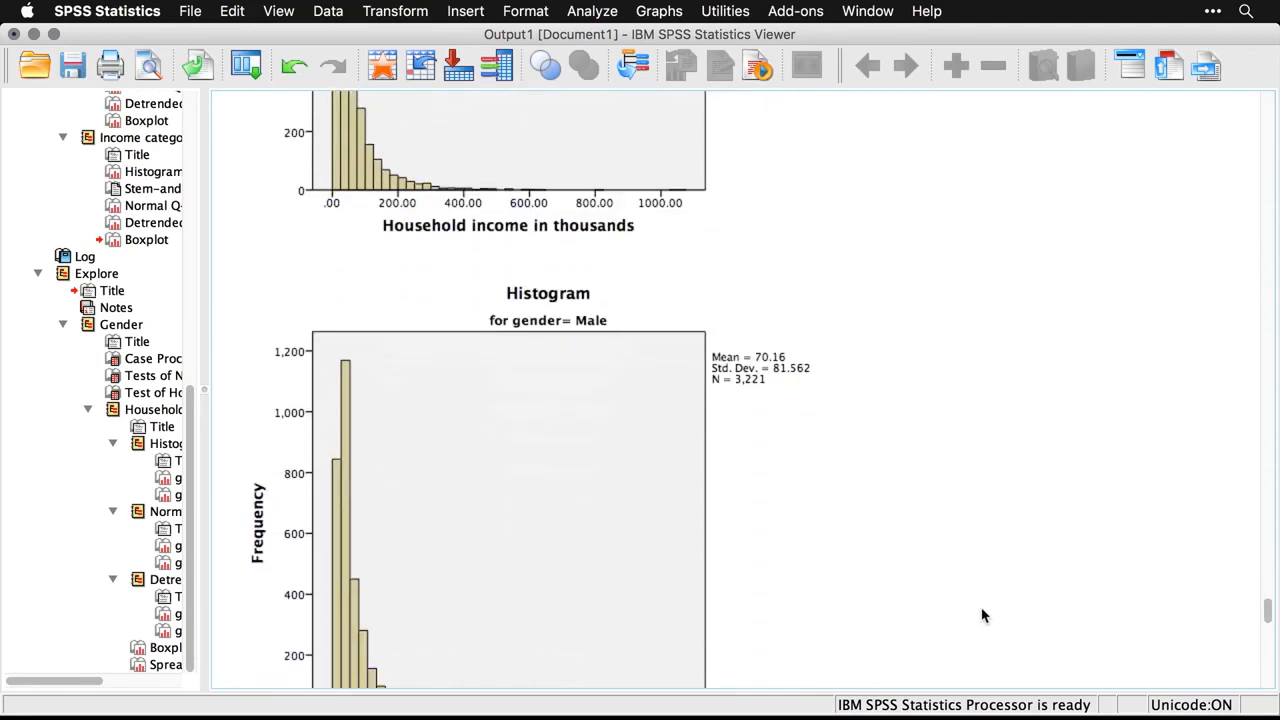
scroll(982, 616, "down", 2)
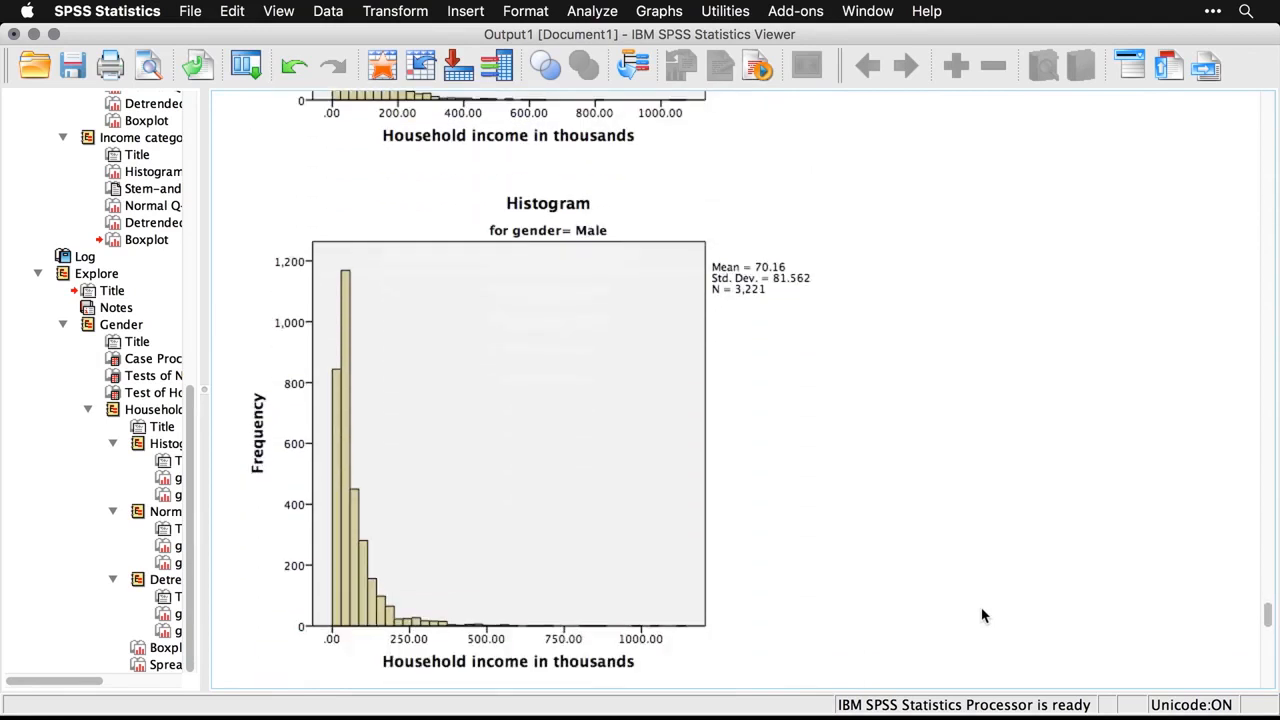
Examine the normal and detrended normal Q-Q plots of household income for females and males
scroll(982, 616, "down", 10)
scroll(982, 616, "down", 2)
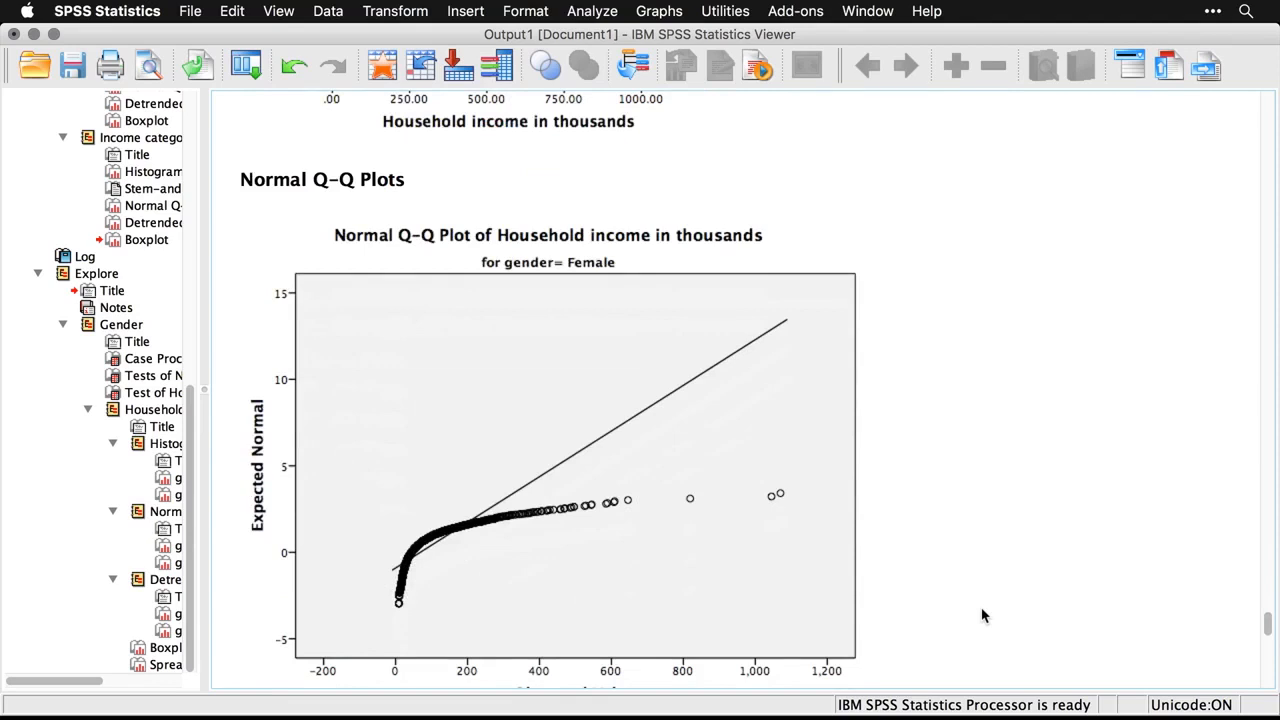
left_click(766, 612)
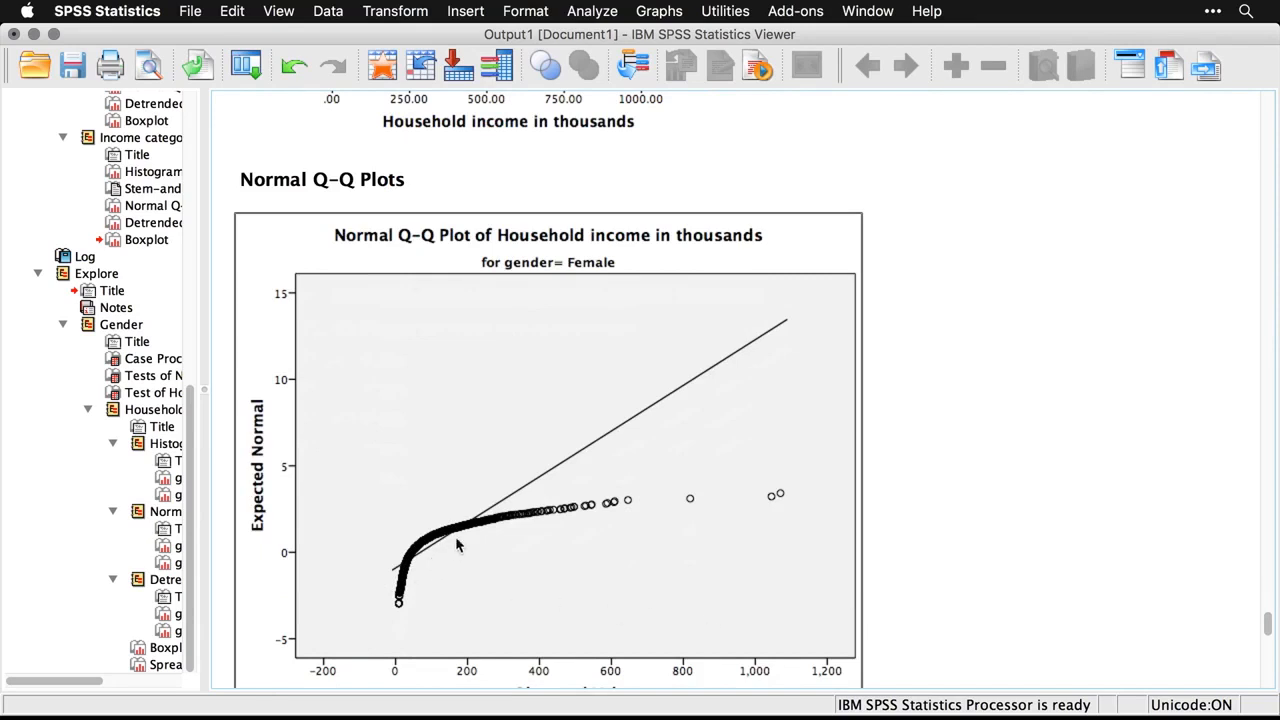
left_click(948, 572)
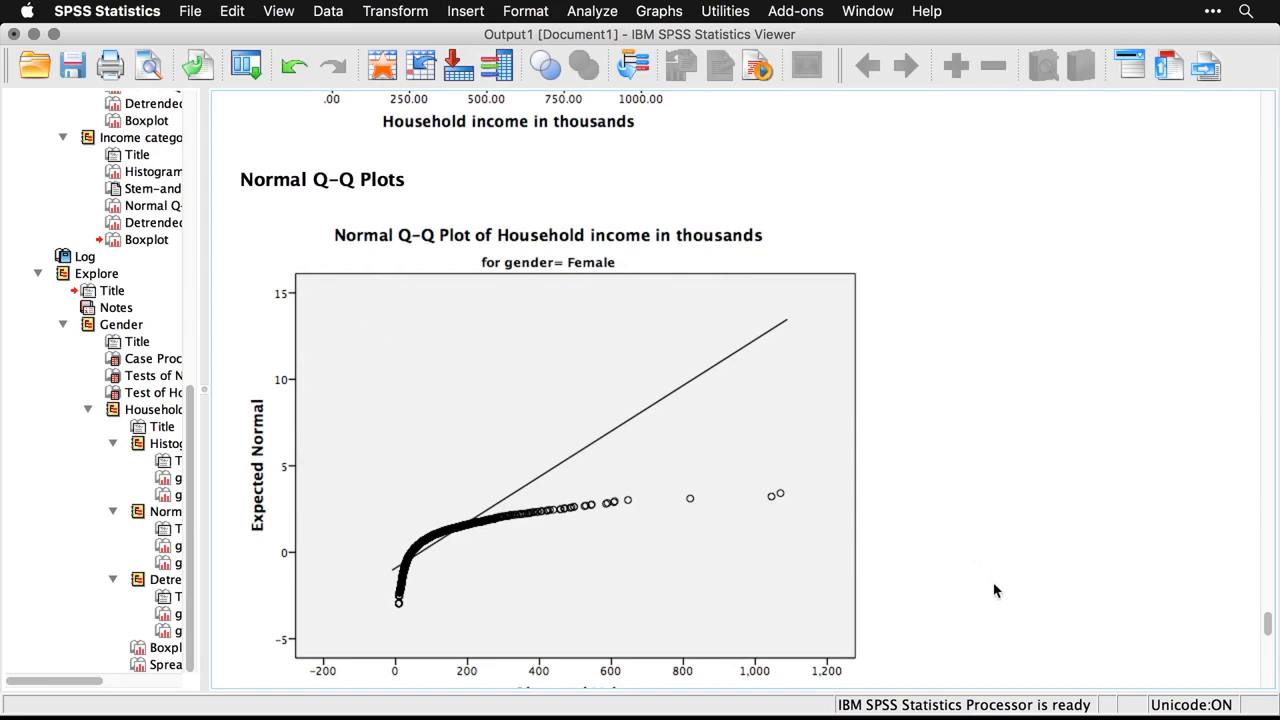
scroll(994, 591, "down", 10)
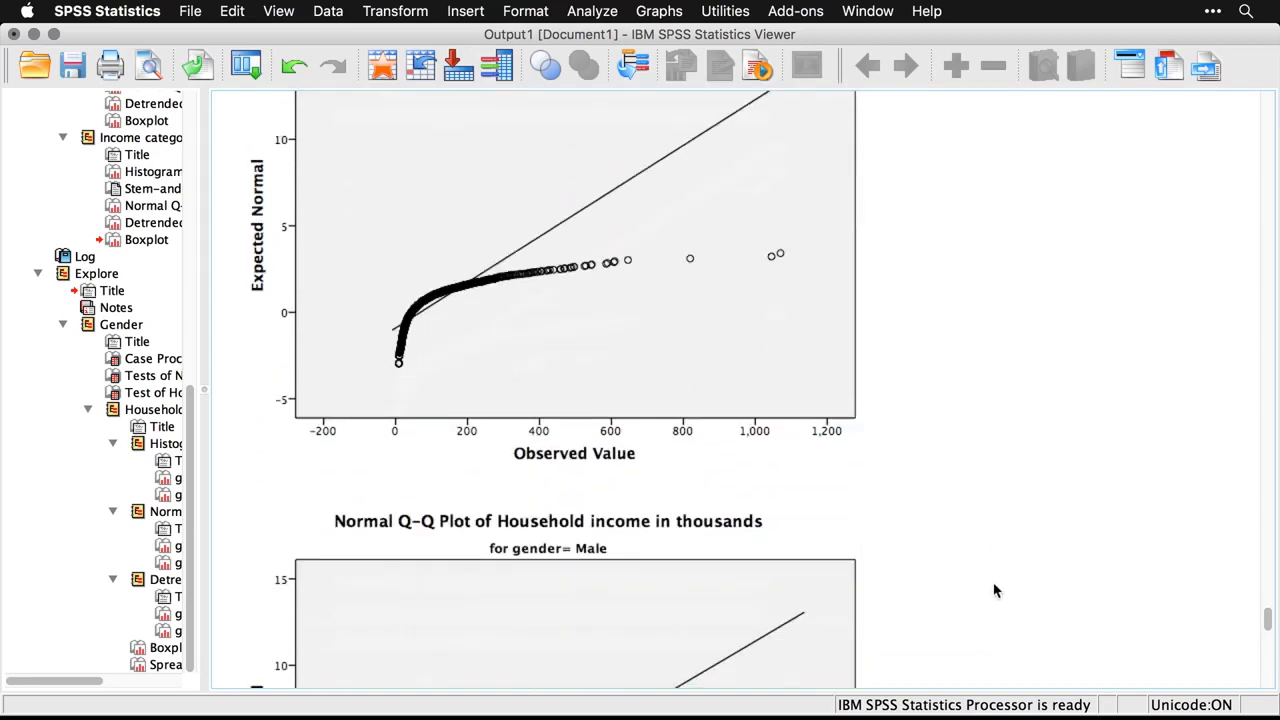
scroll(994, 591, "down", 10)
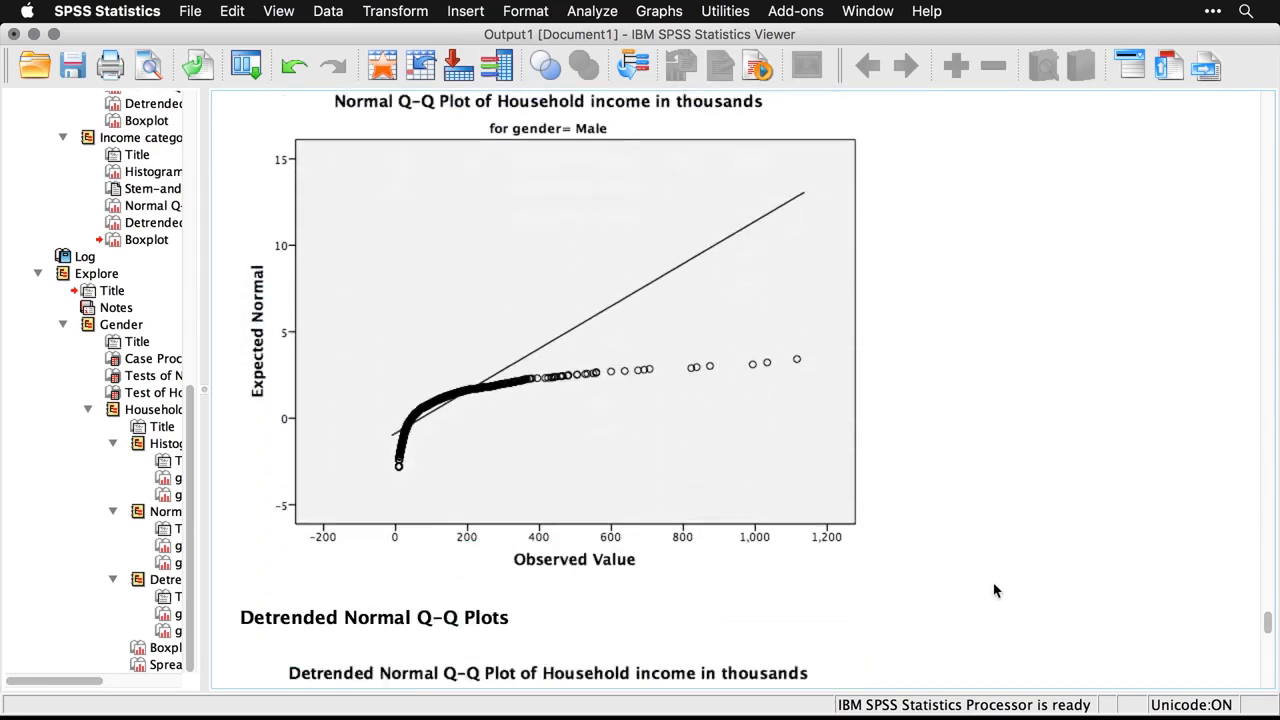
scroll(994, 591, "down", 6)
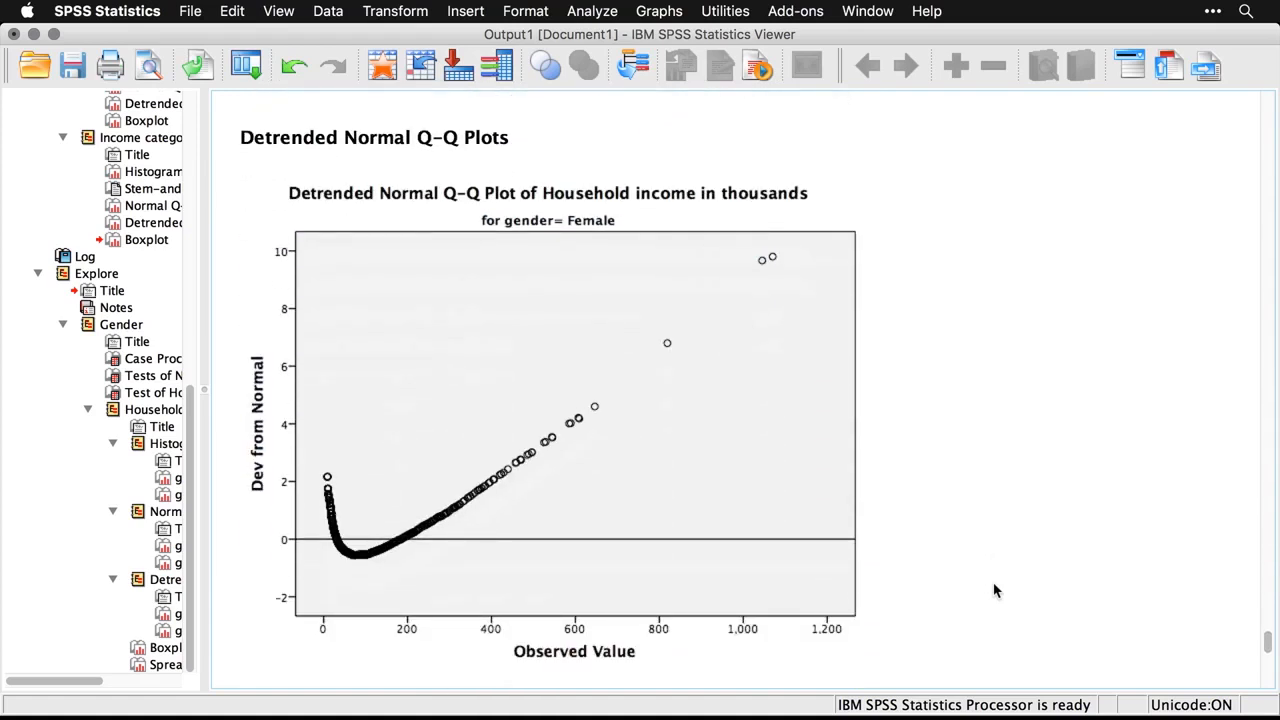
scroll(994, 591, "down", 10)
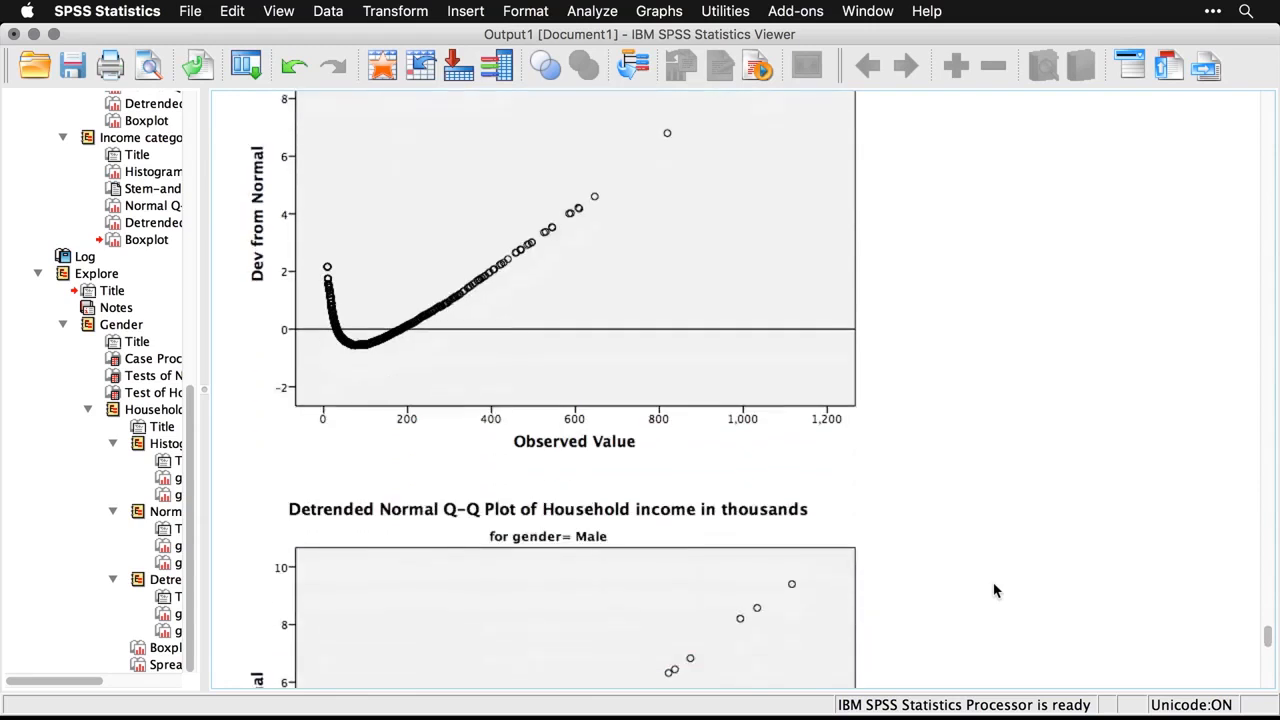
scroll(994, 591, "down", 10)
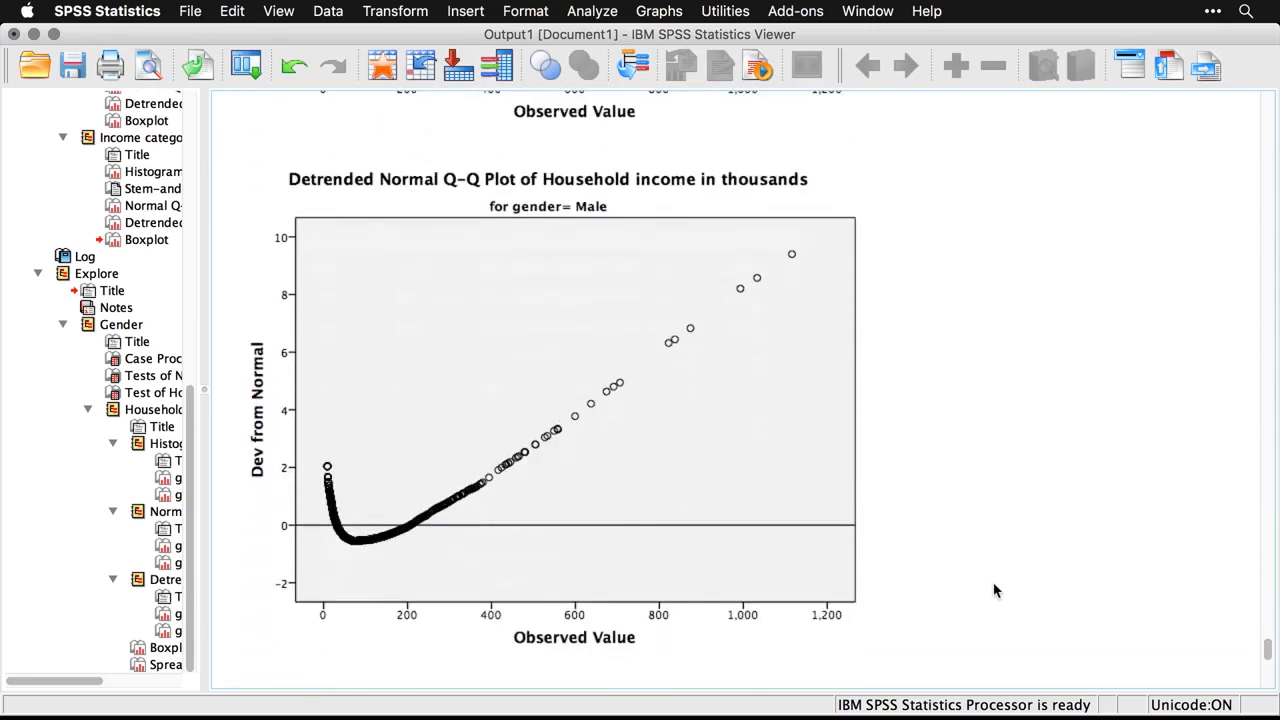
Open the boxplot of household income by gender in the Chart Editor
scroll(994, 591, "down", 4)
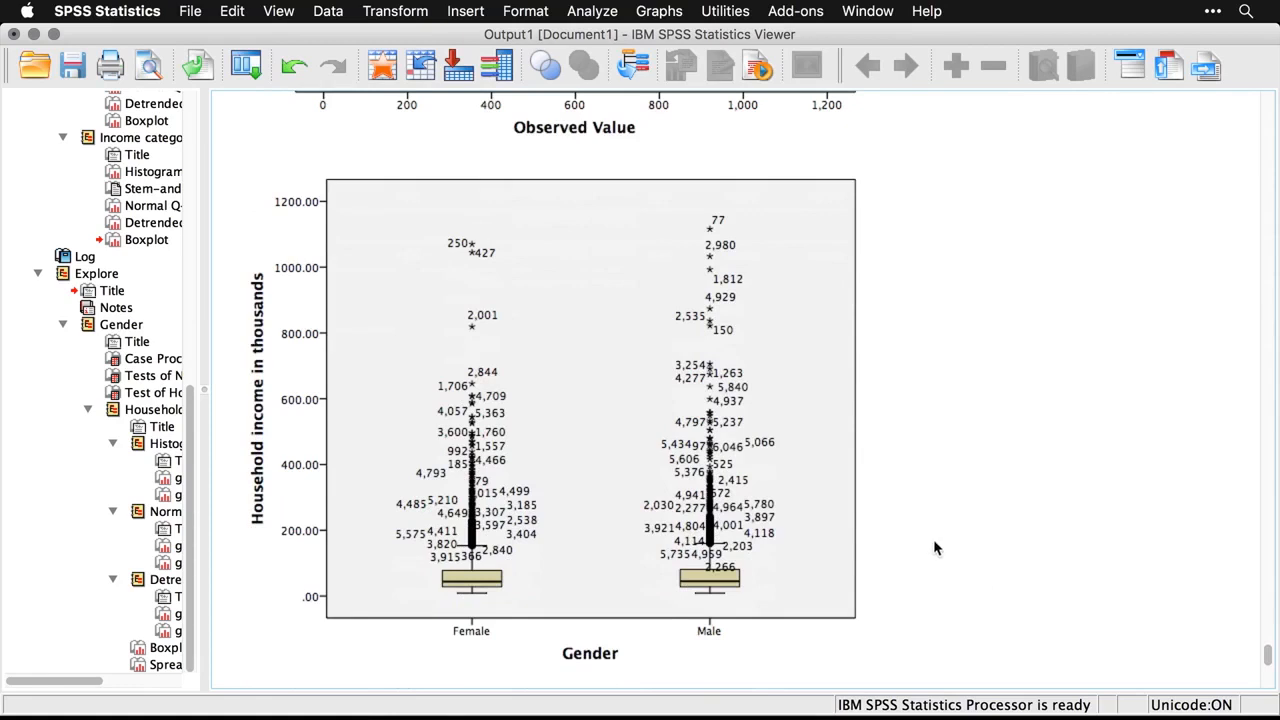
left_click(778, 492)
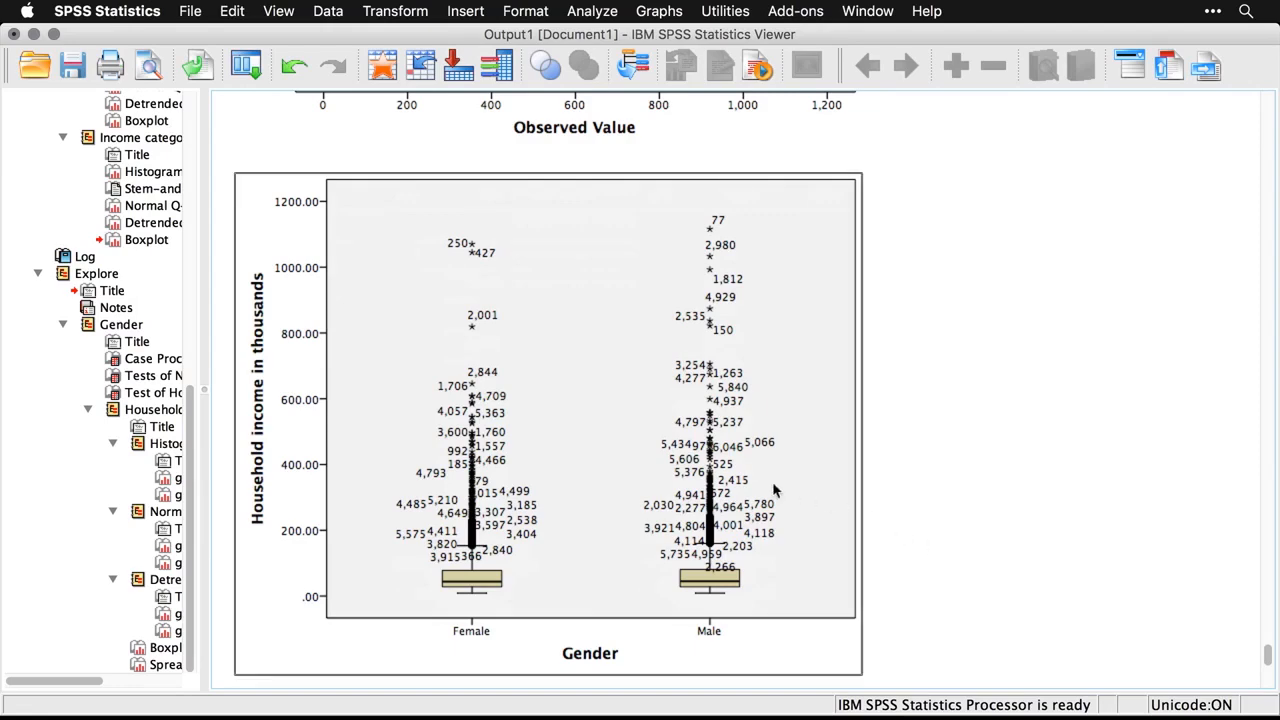
double_click(688, 456)
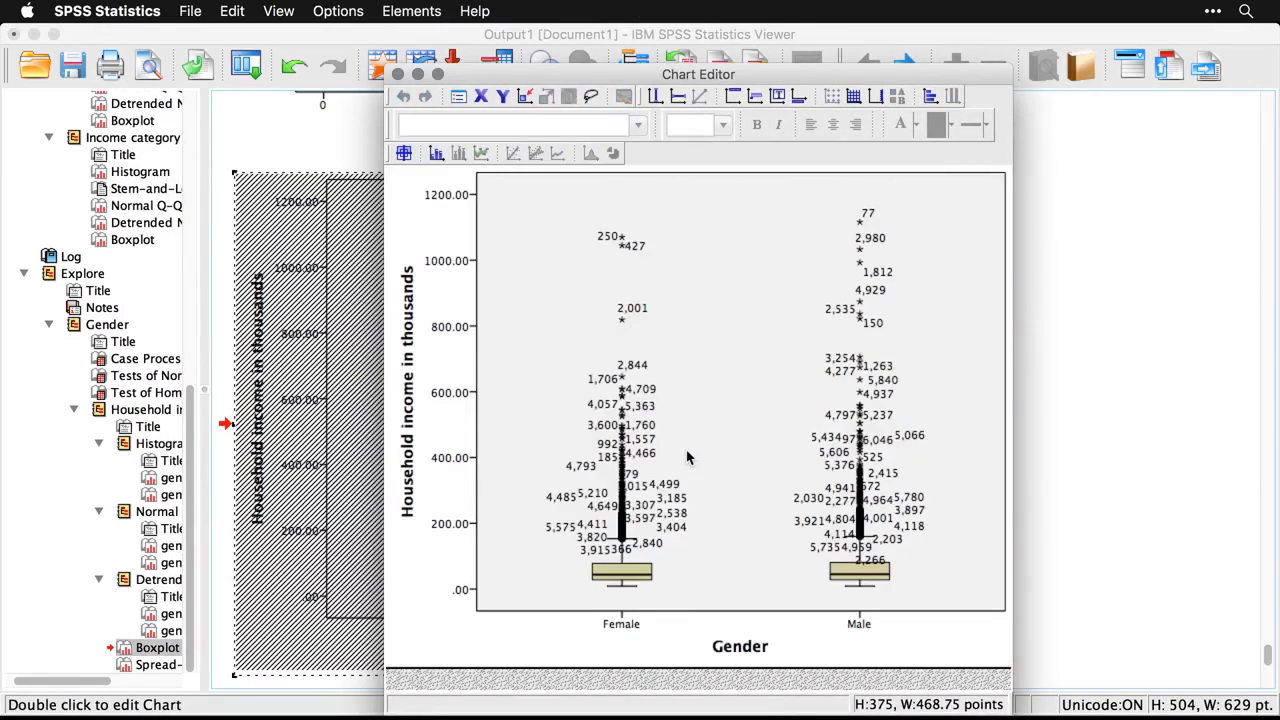
Hide the case number labels on the boxplot's outliers and close the Chart Editor
left_click(436, 153)
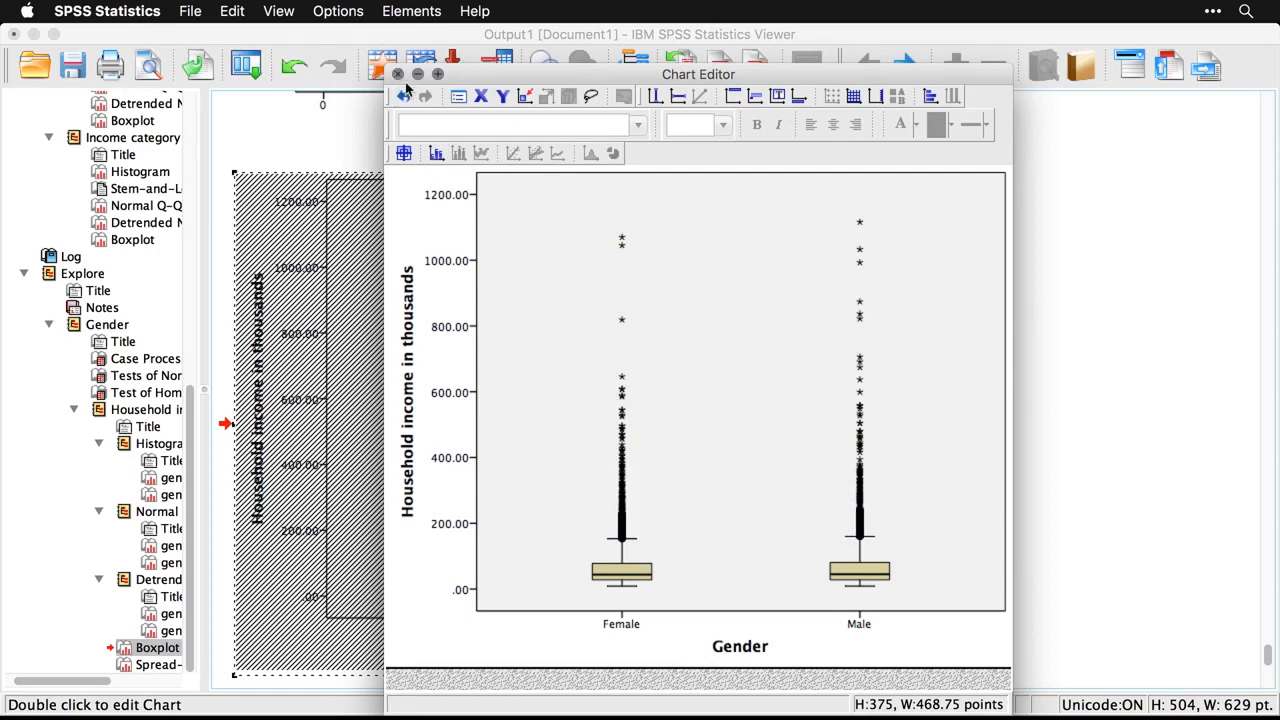
key("super+w")
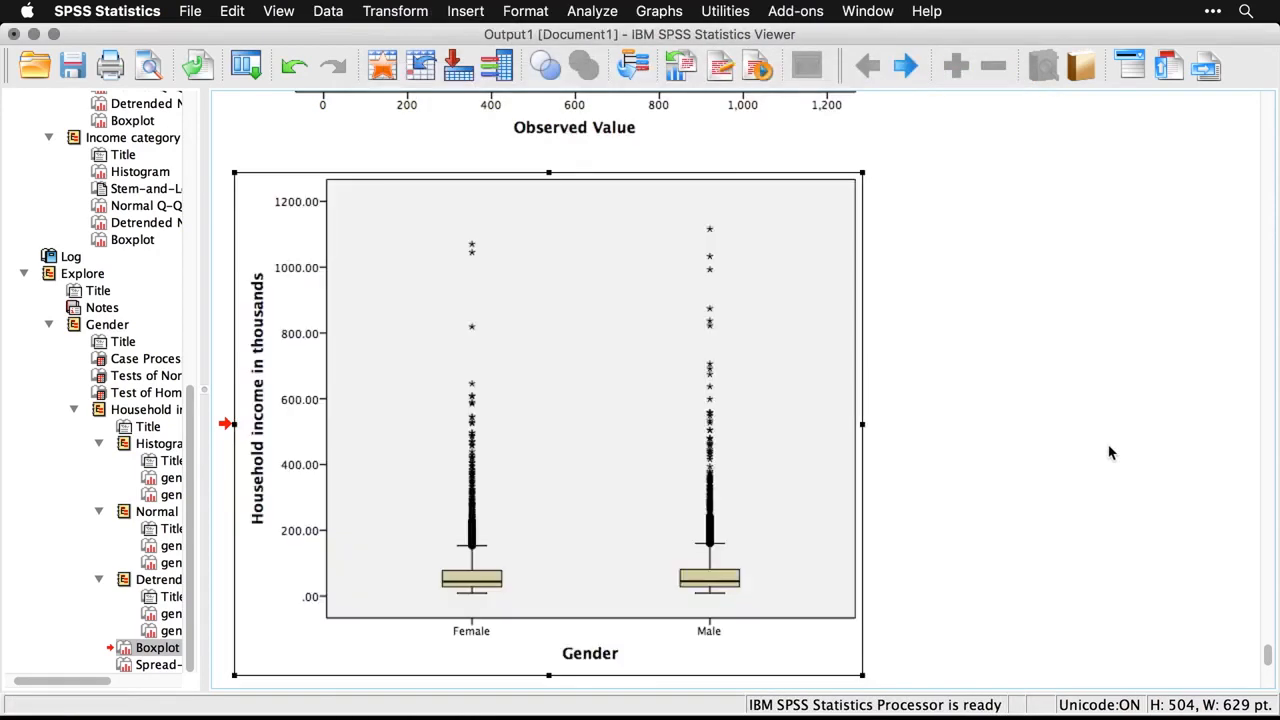
left_click(1046, 492)
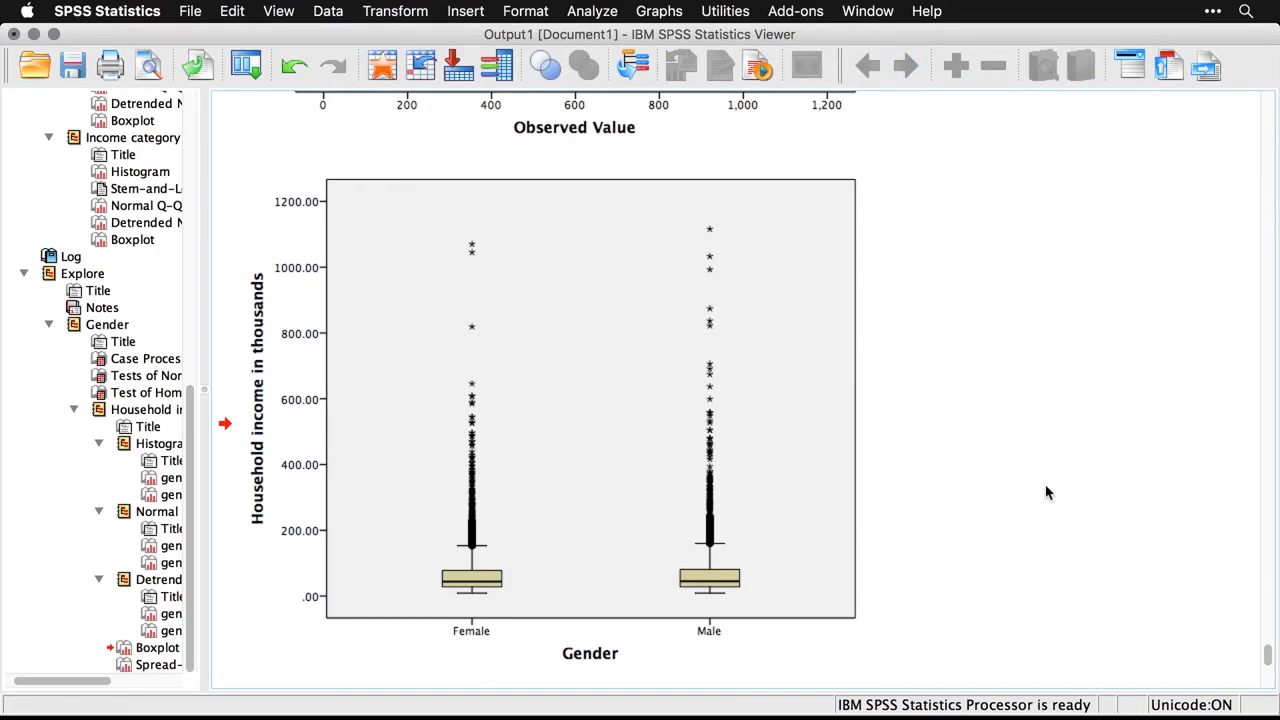
Examine the spread vs. level plot of income by gender, including its slope and power for transformation
scroll(1046, 492, "down", 10)
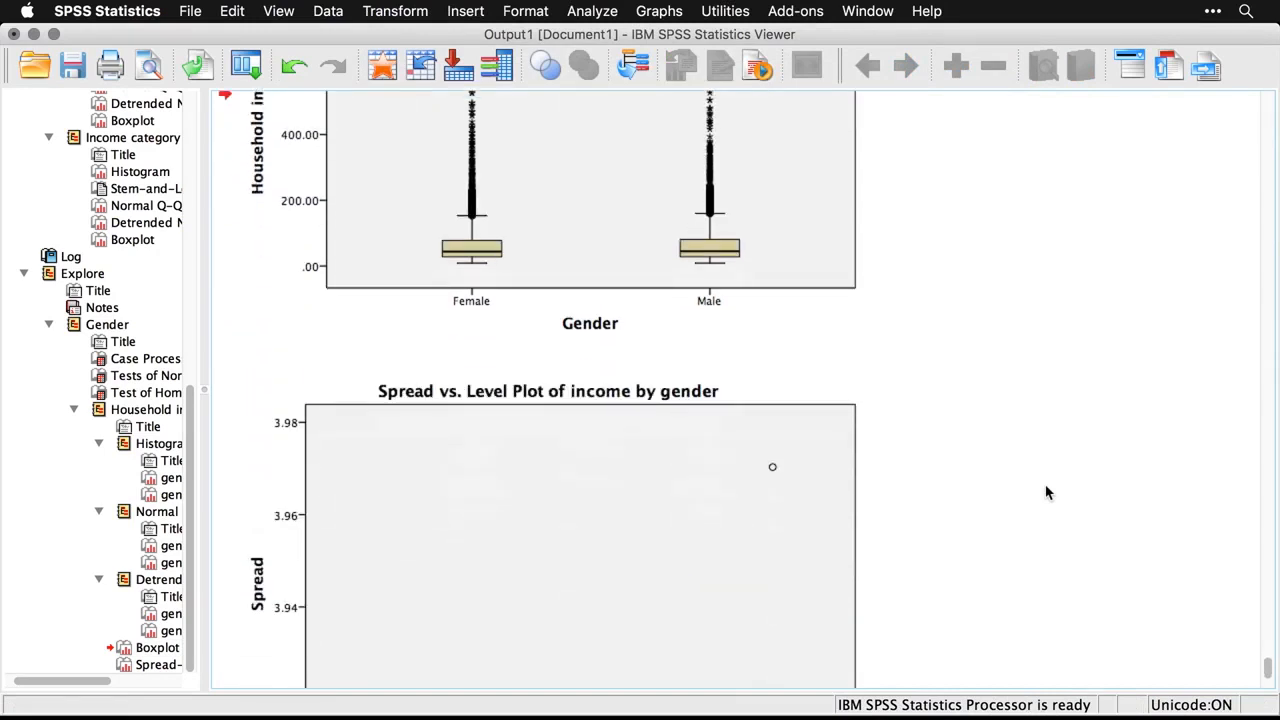
scroll(1046, 492, "down", 1)
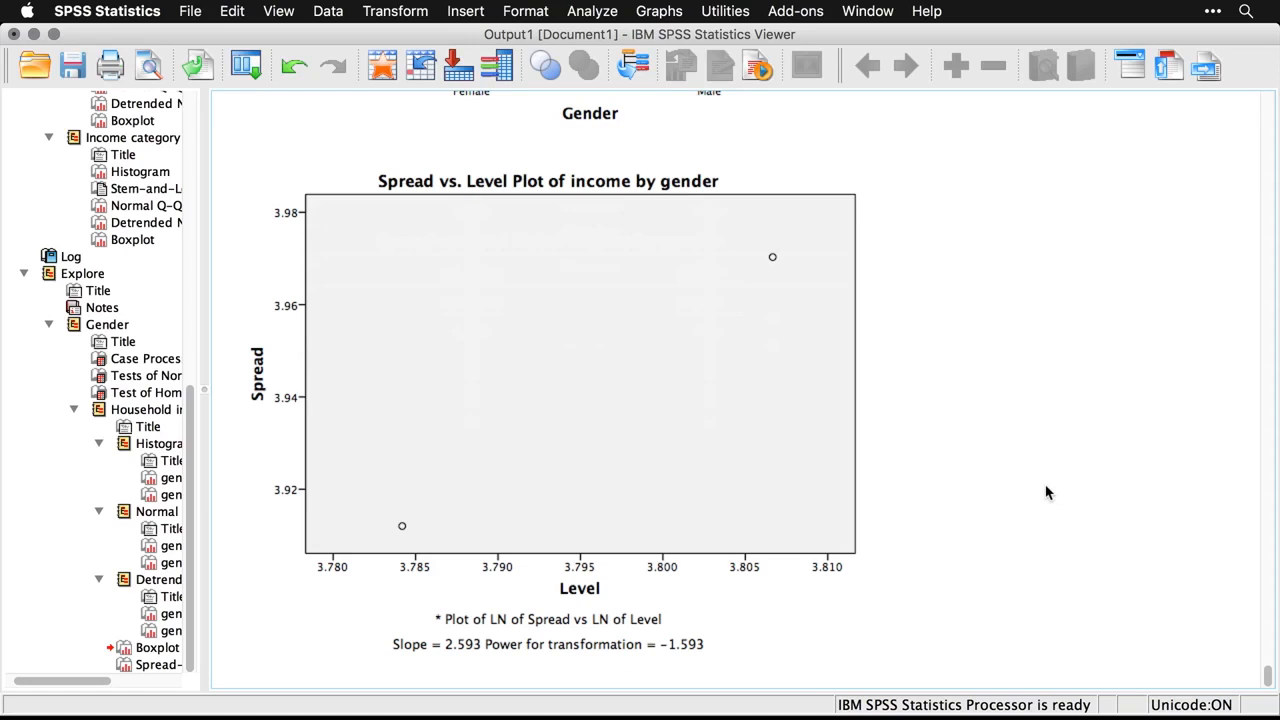
scroll(1047, 492, "down", 1)
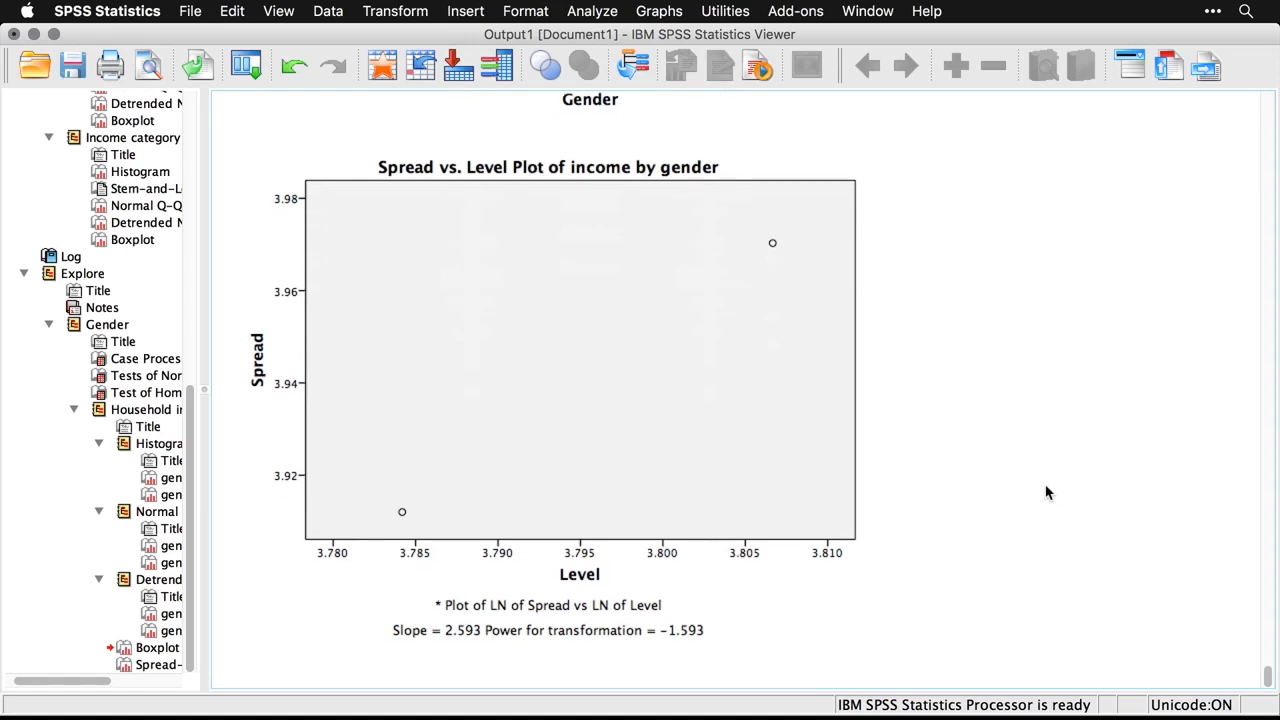
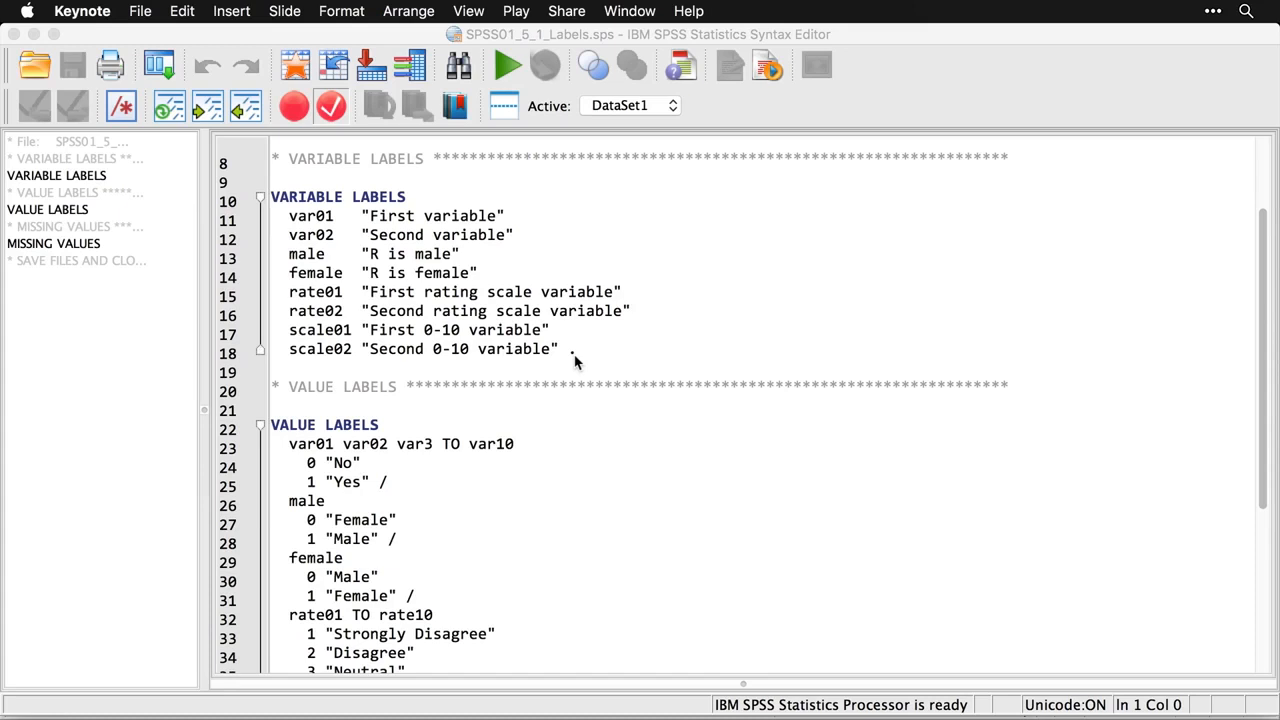
Review the VALUE LABELS command in the SPSS01_5_1_Labels.sps syntax, from the var01 entries through scale02, and continue to MISSING VALUES
scroll(575, 361, "down", 5)
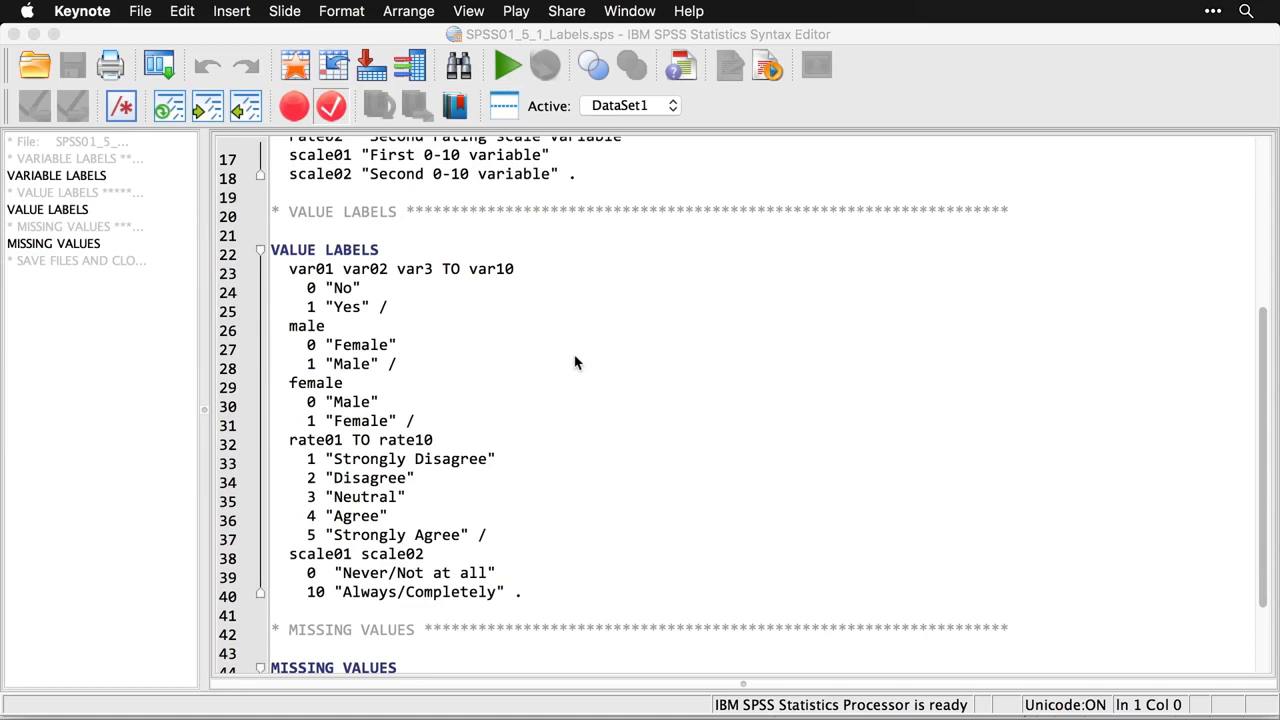
left_click(404, 258)
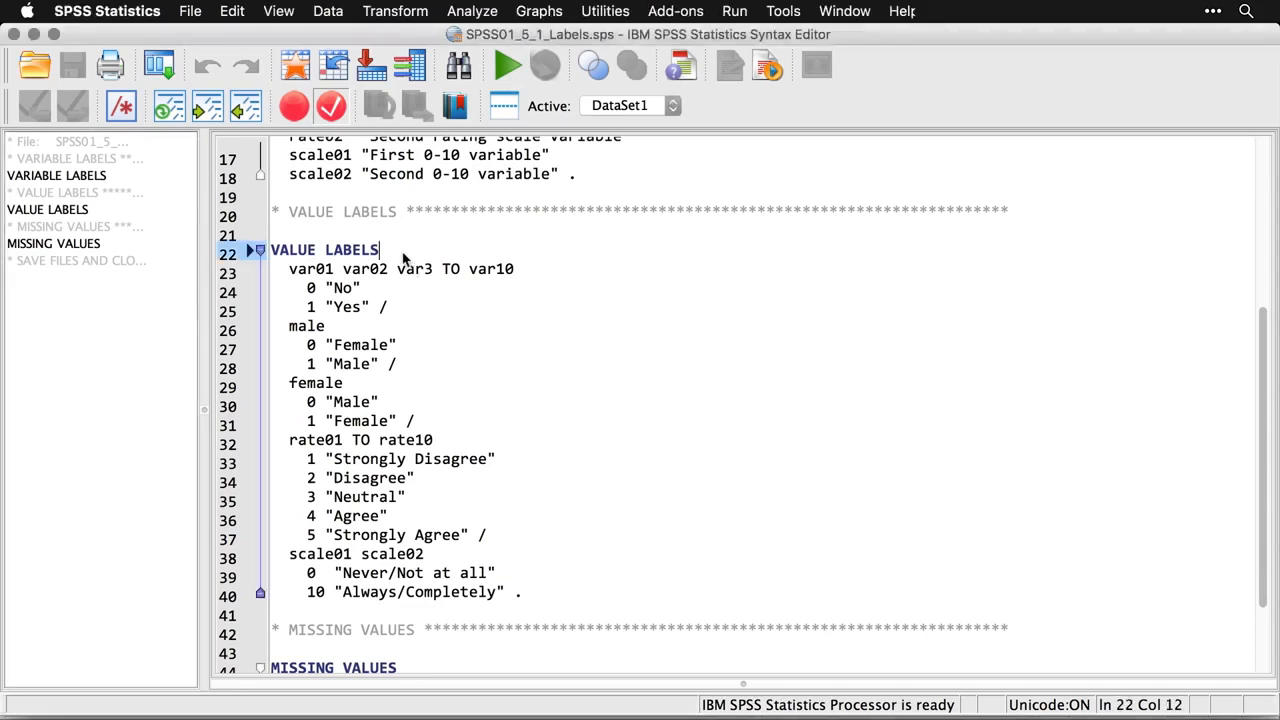
left_click(524, 276)
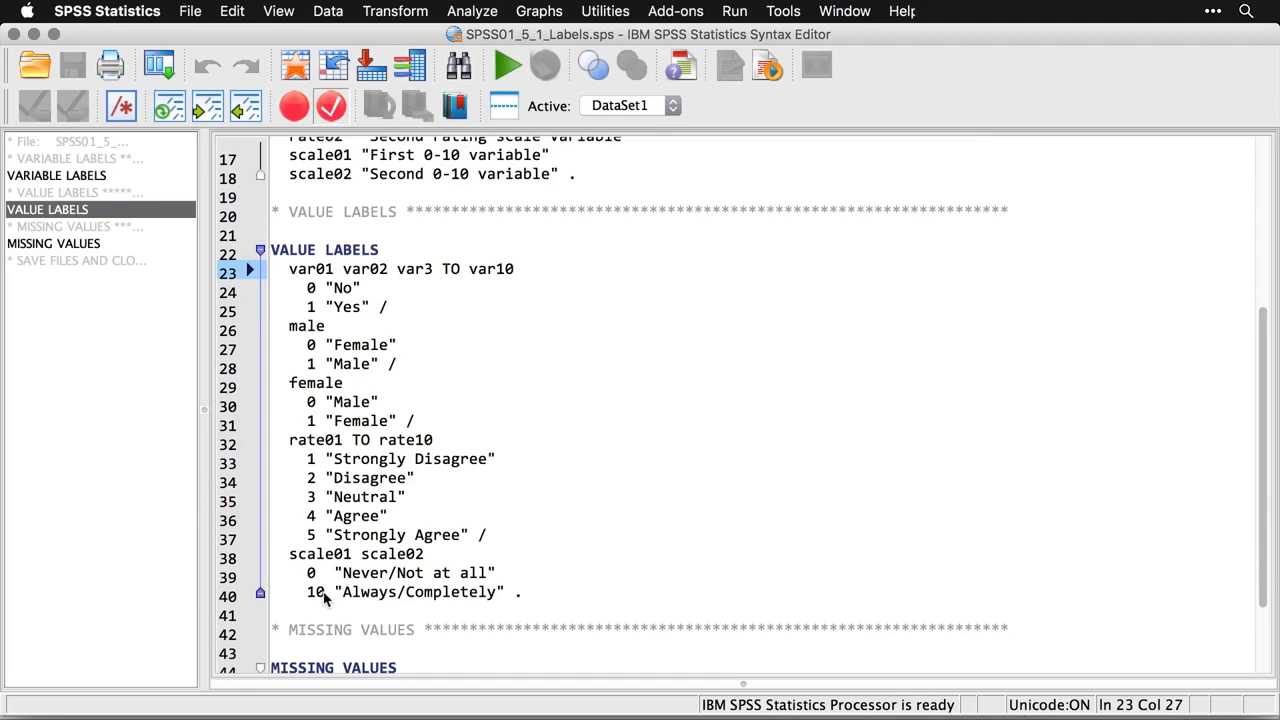
left_click(530, 601)
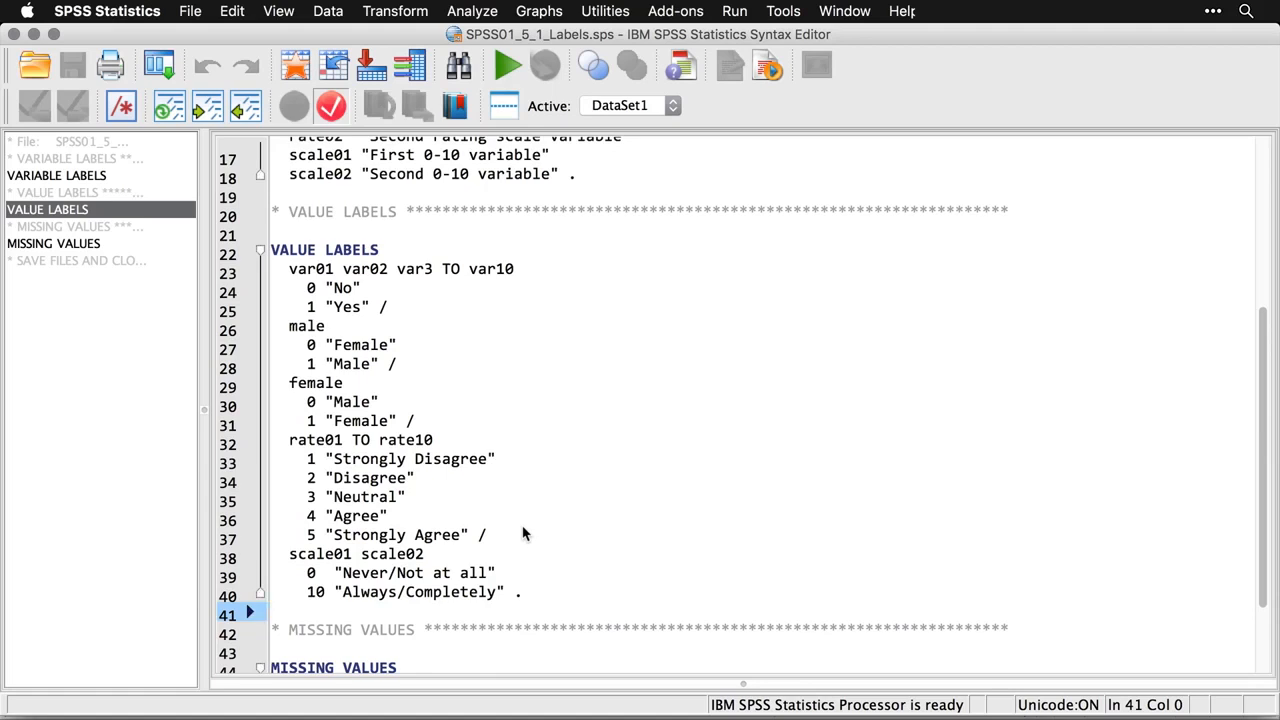
scroll(522, 534, "down", 3)
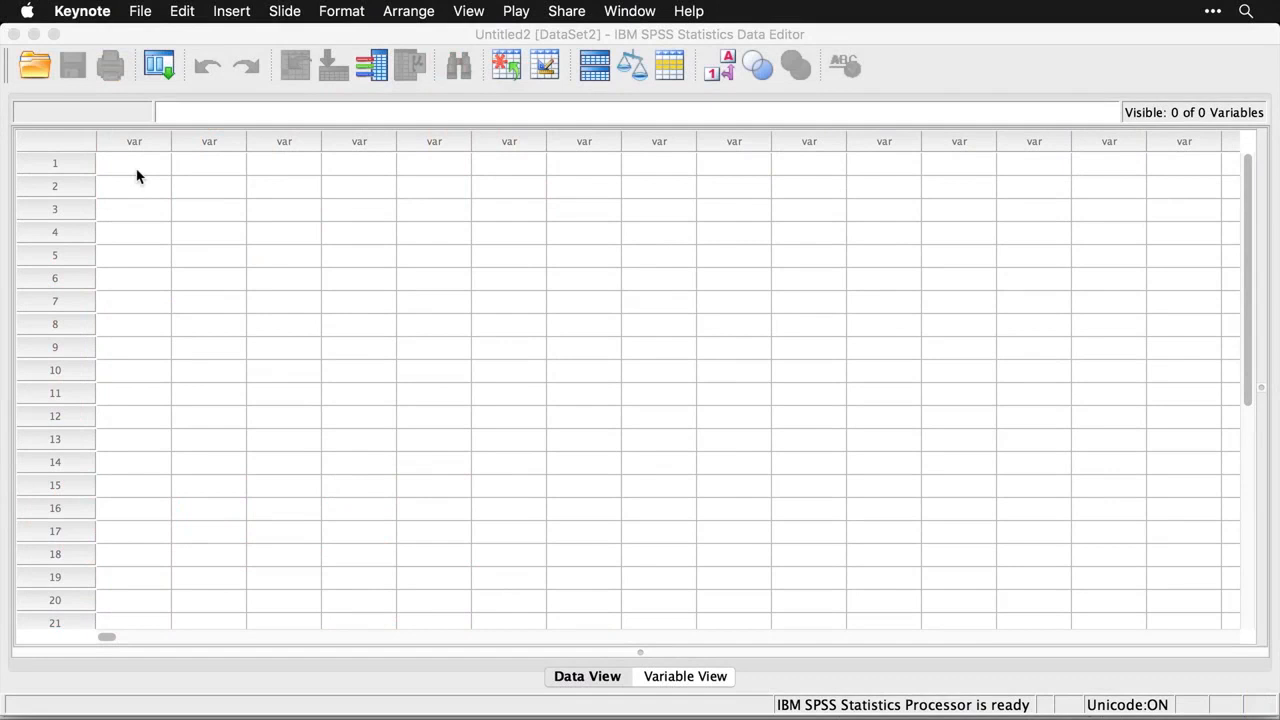
Enter 1, 2 and 3 across the first row of the empty dataset, one value in each of the first three columns
left_click(137, 172)
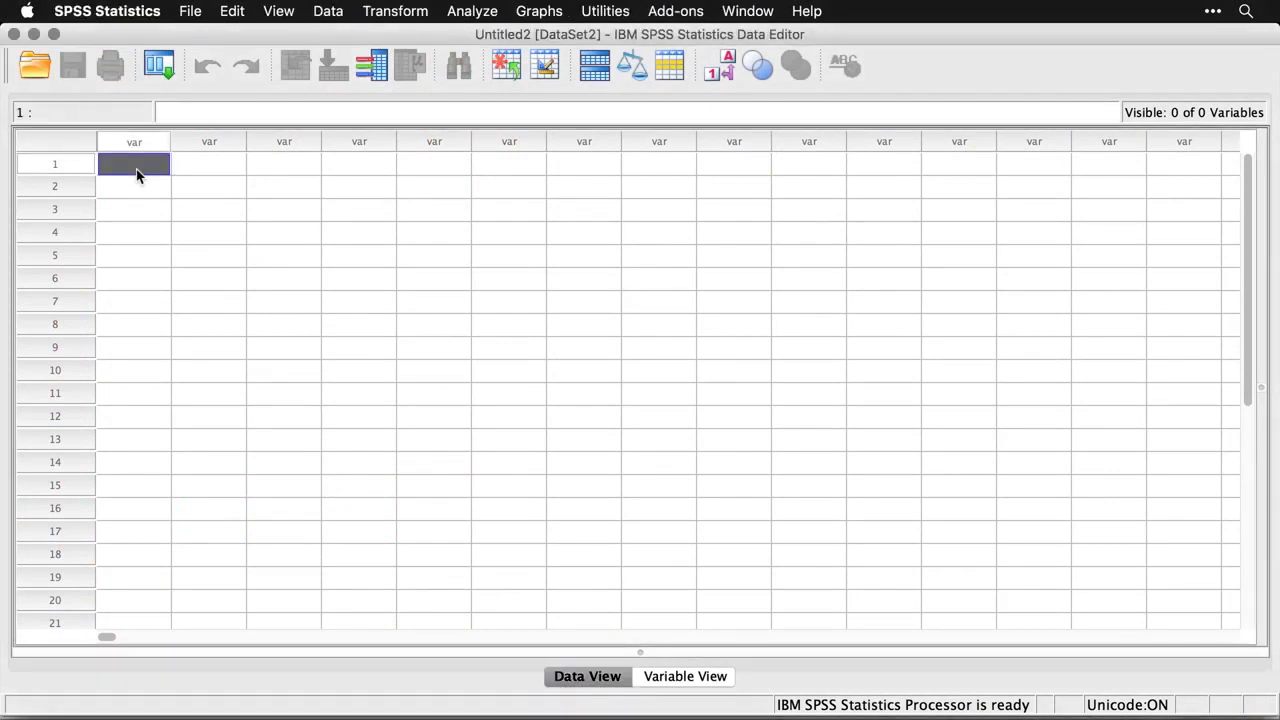
type("1")
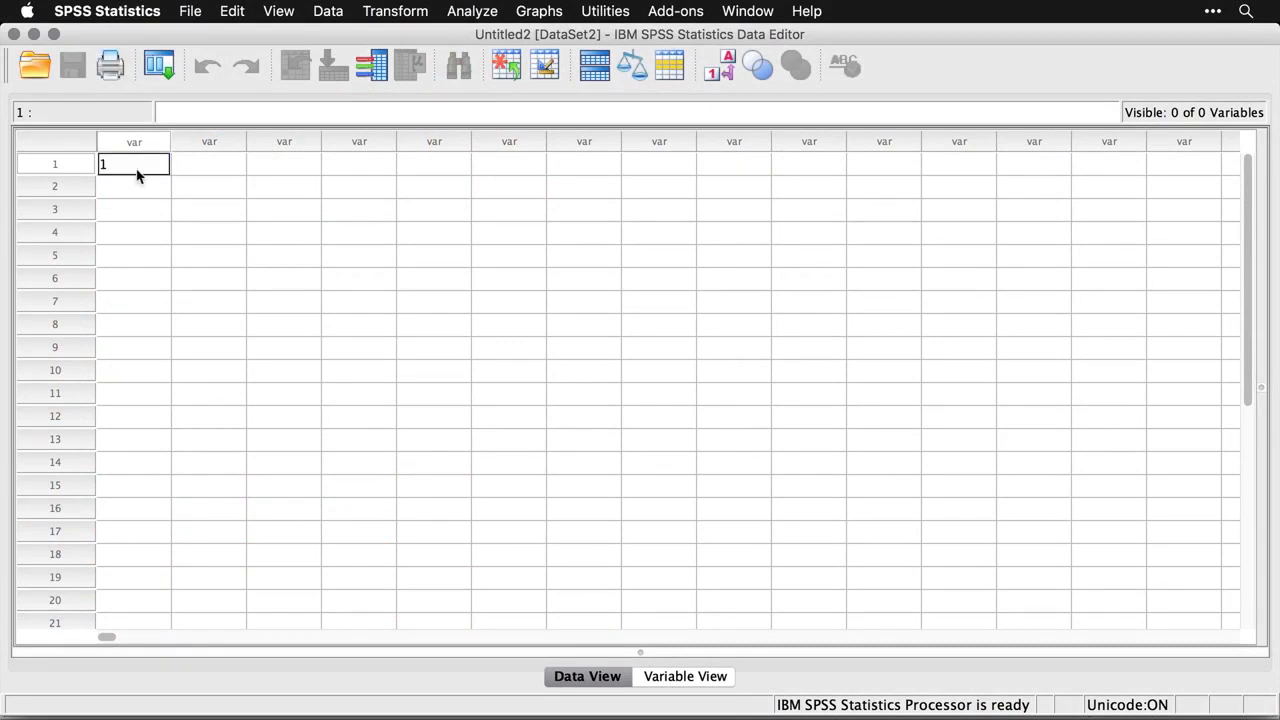
key("Return")
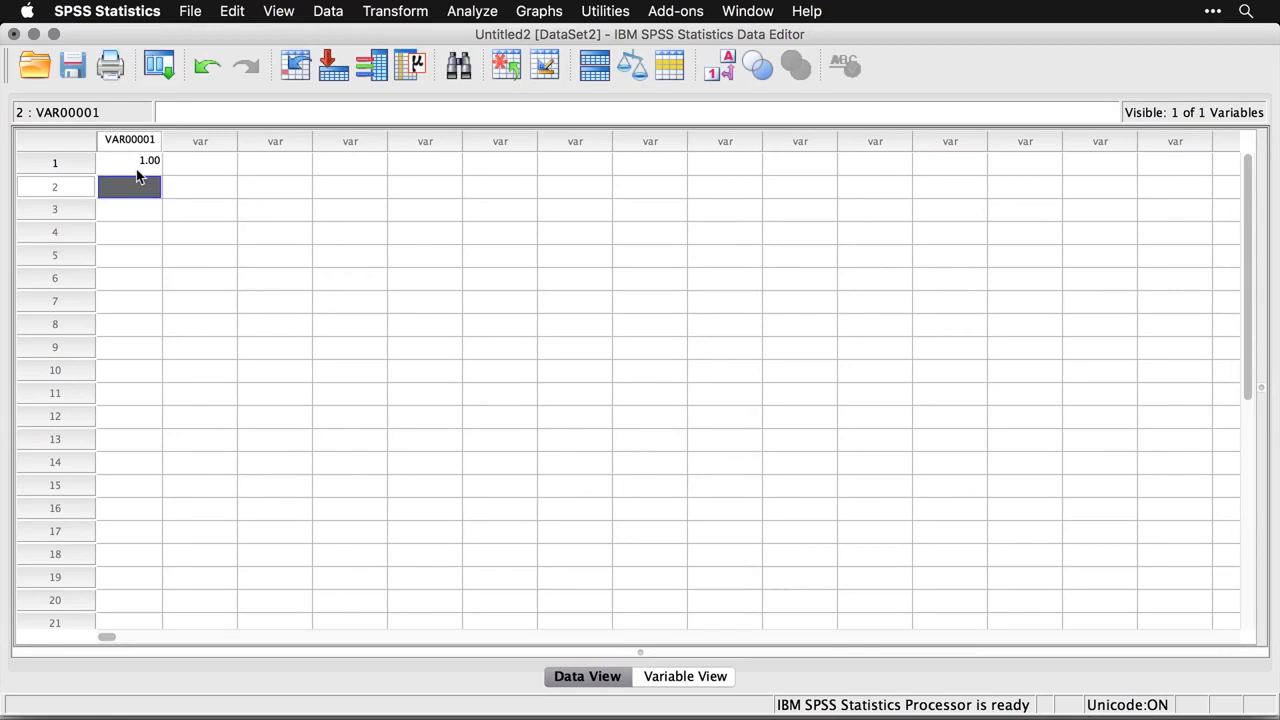
left_click(137, 170)
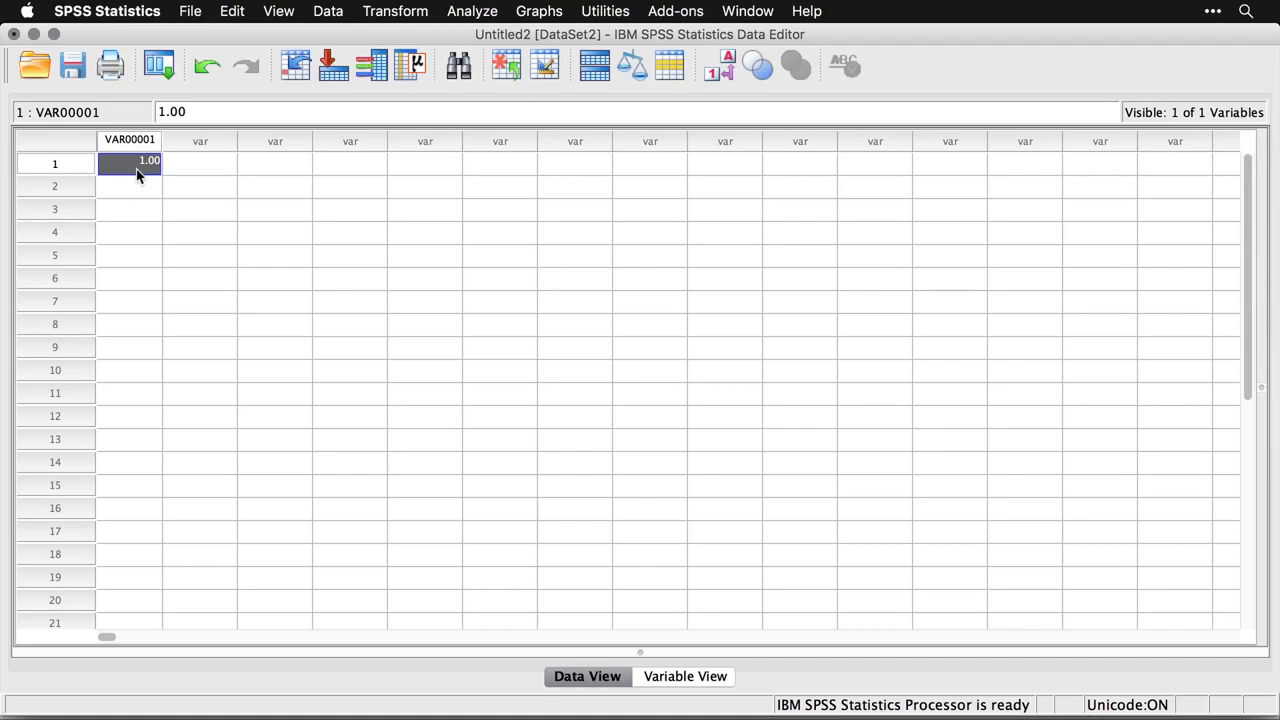
key("Tab")
type("2")
key("Tab")
type("3")
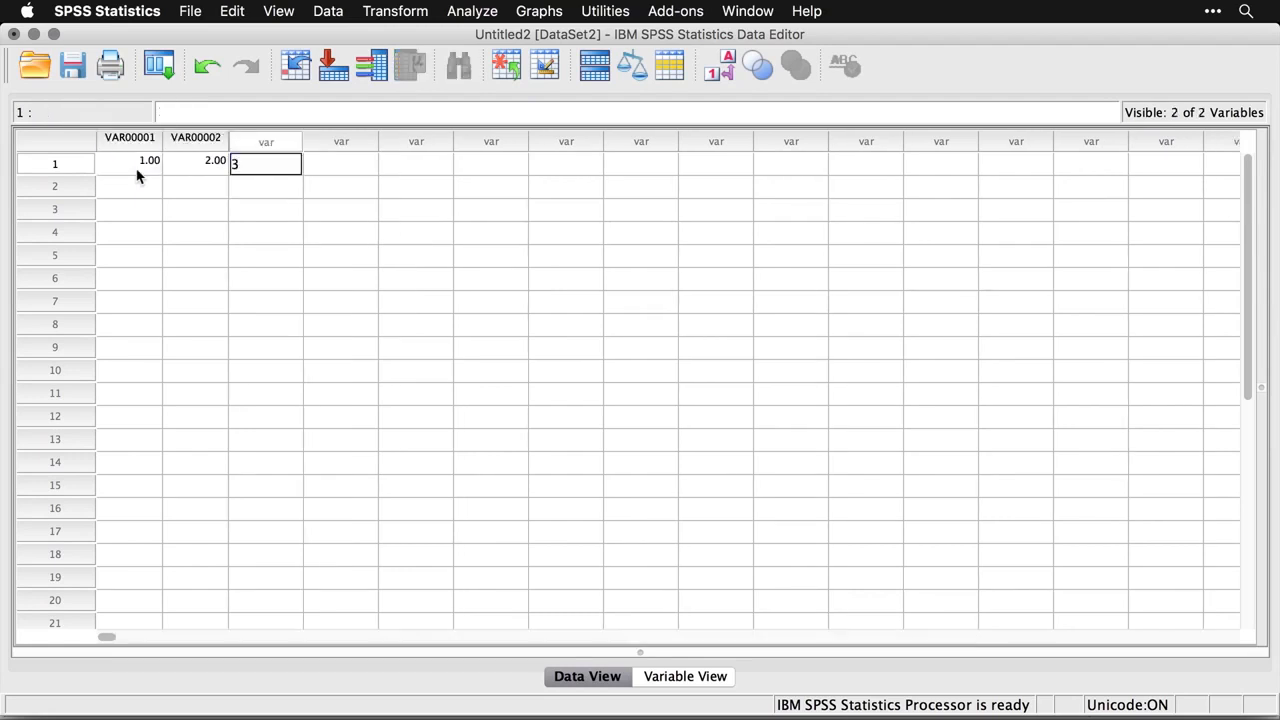
key("Tab")
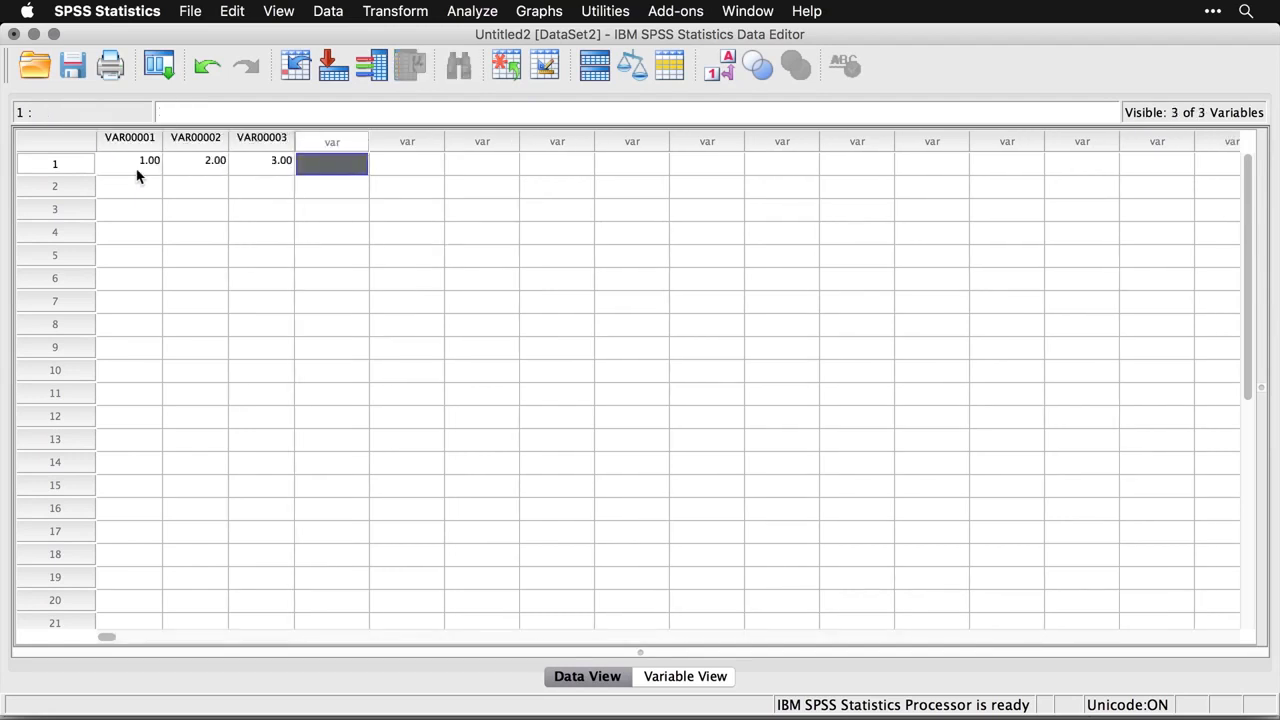
Enter 4, 5 and 6 across the second row of the three variables
key("Down")
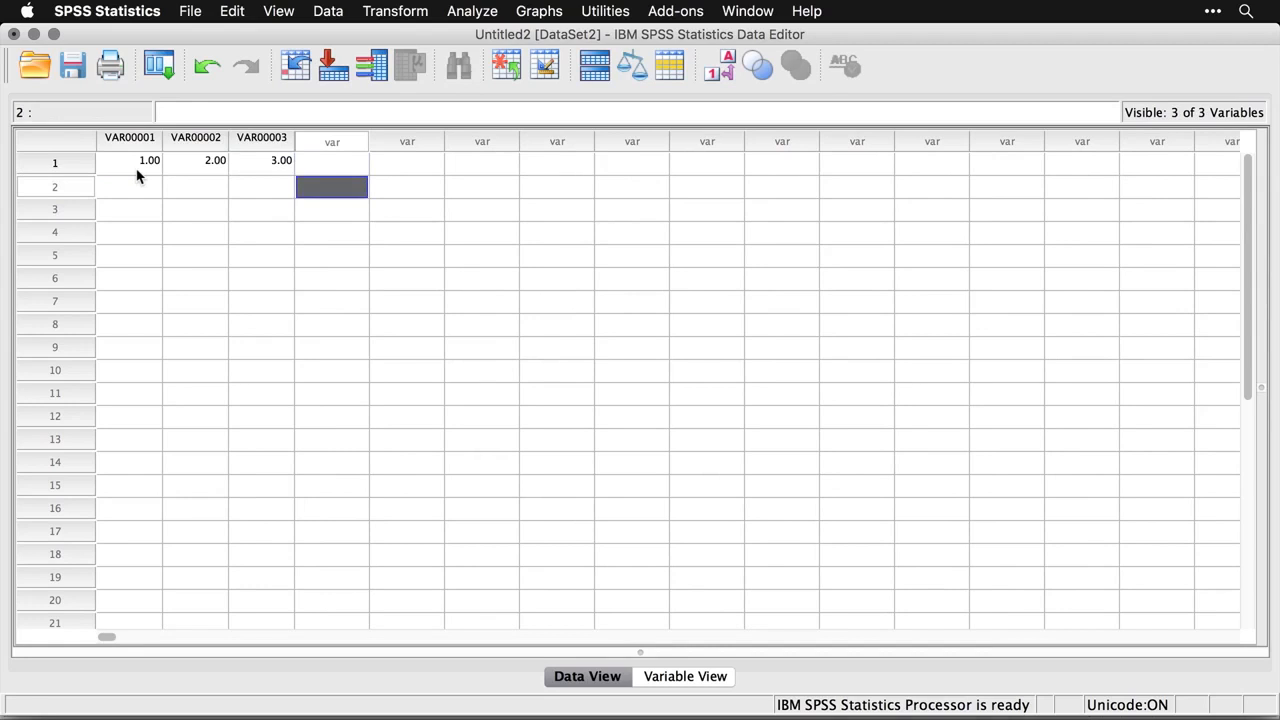
key("Left")
key("Left")
key("Left")
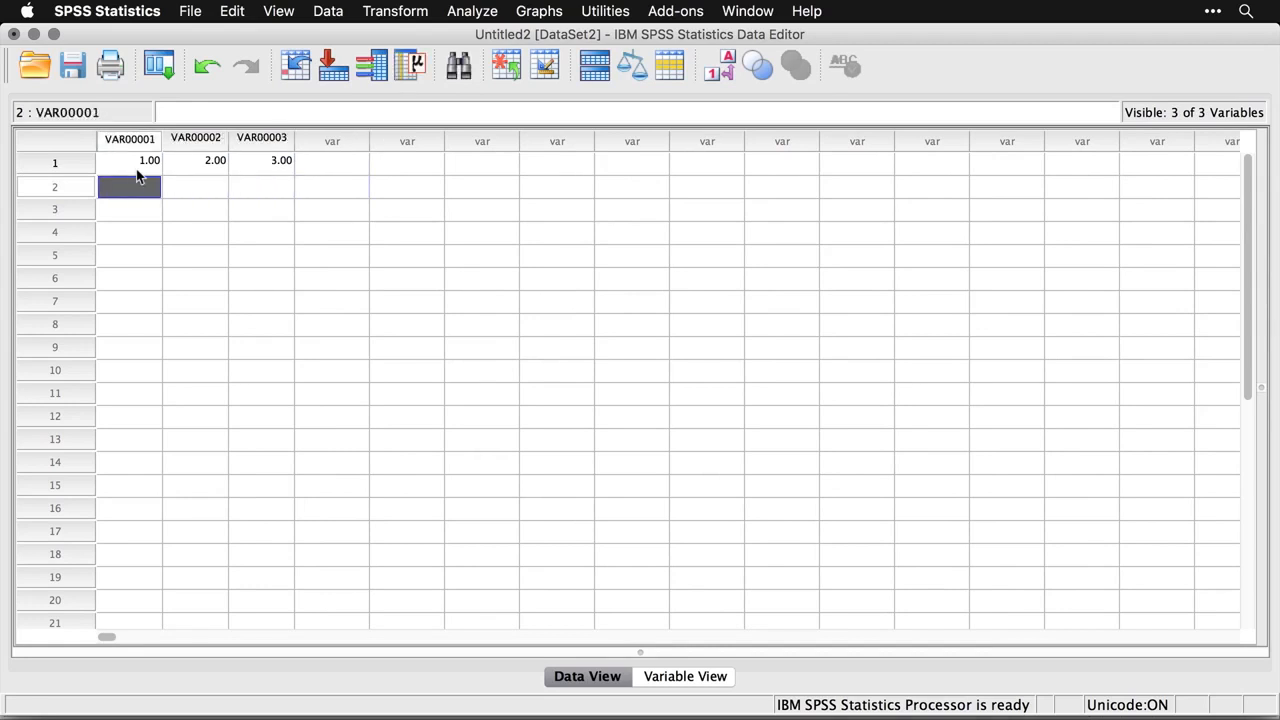
type("4")
key("Tab")
type("5")
key("Tab")
type("6")
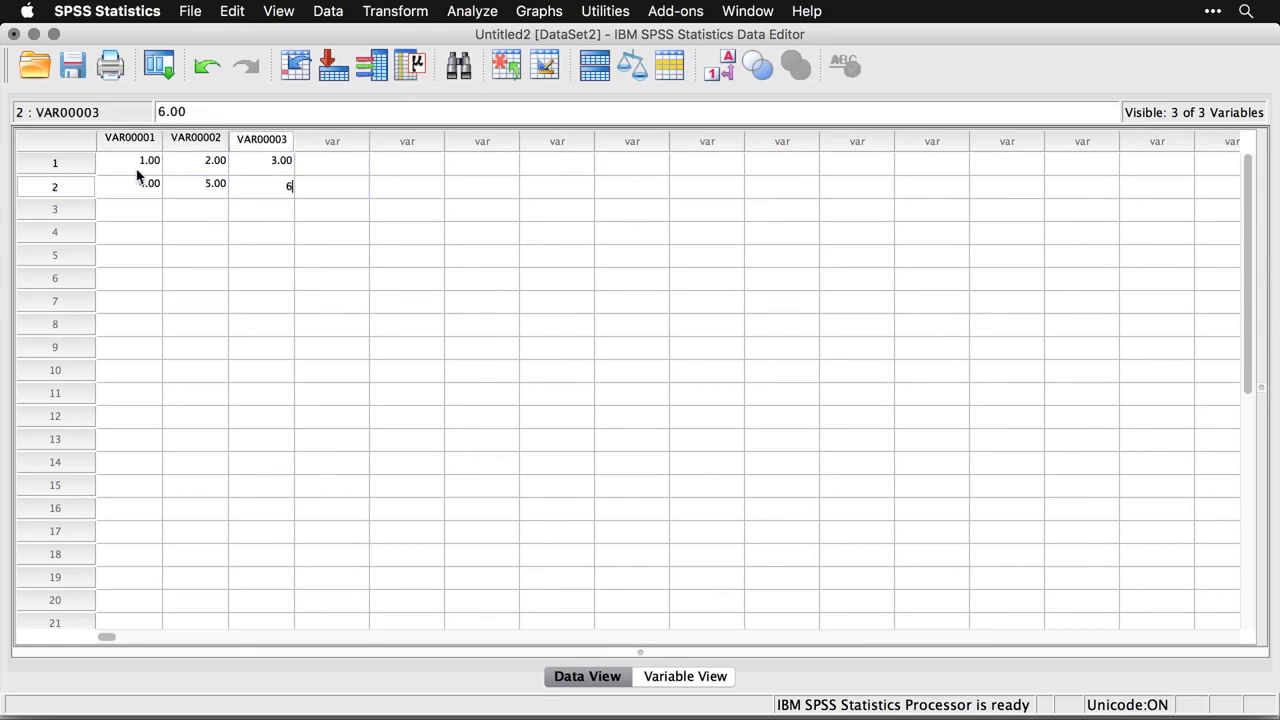
key("Return")
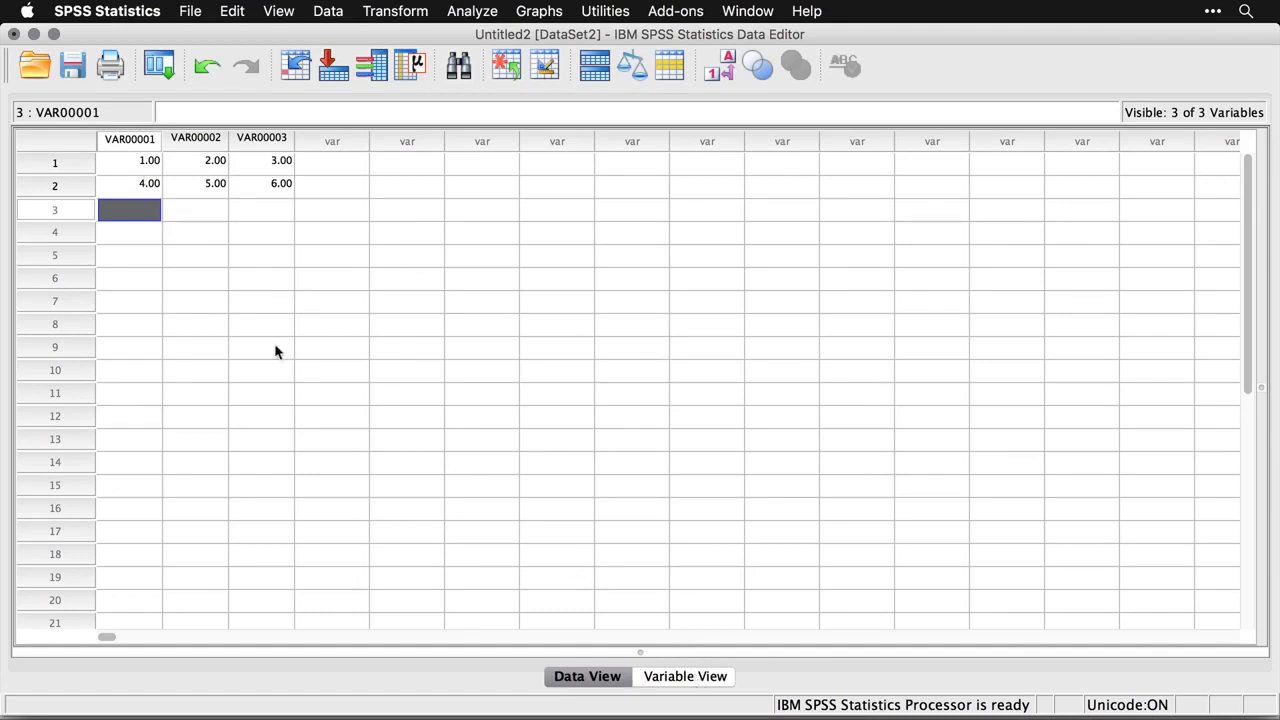
Inspect the definitions of the three new variables in Variable View, then return to the data
left_click(136, 144)
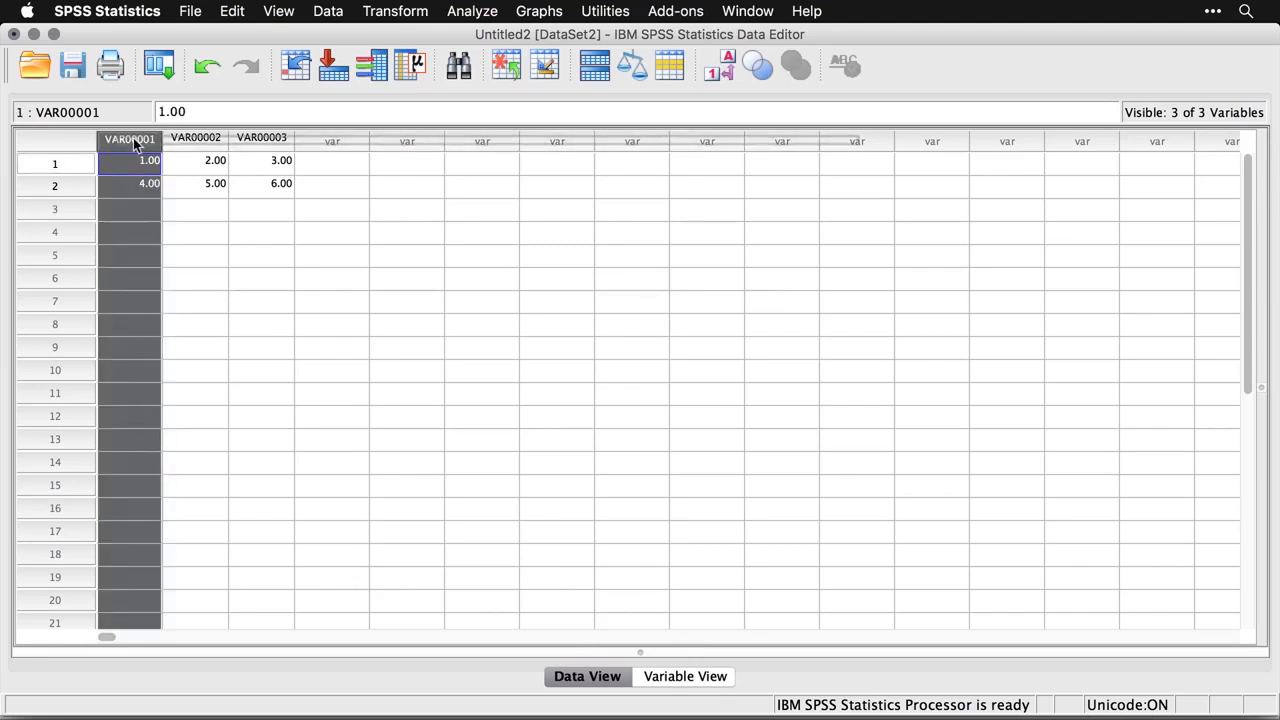
double_click(136, 144)
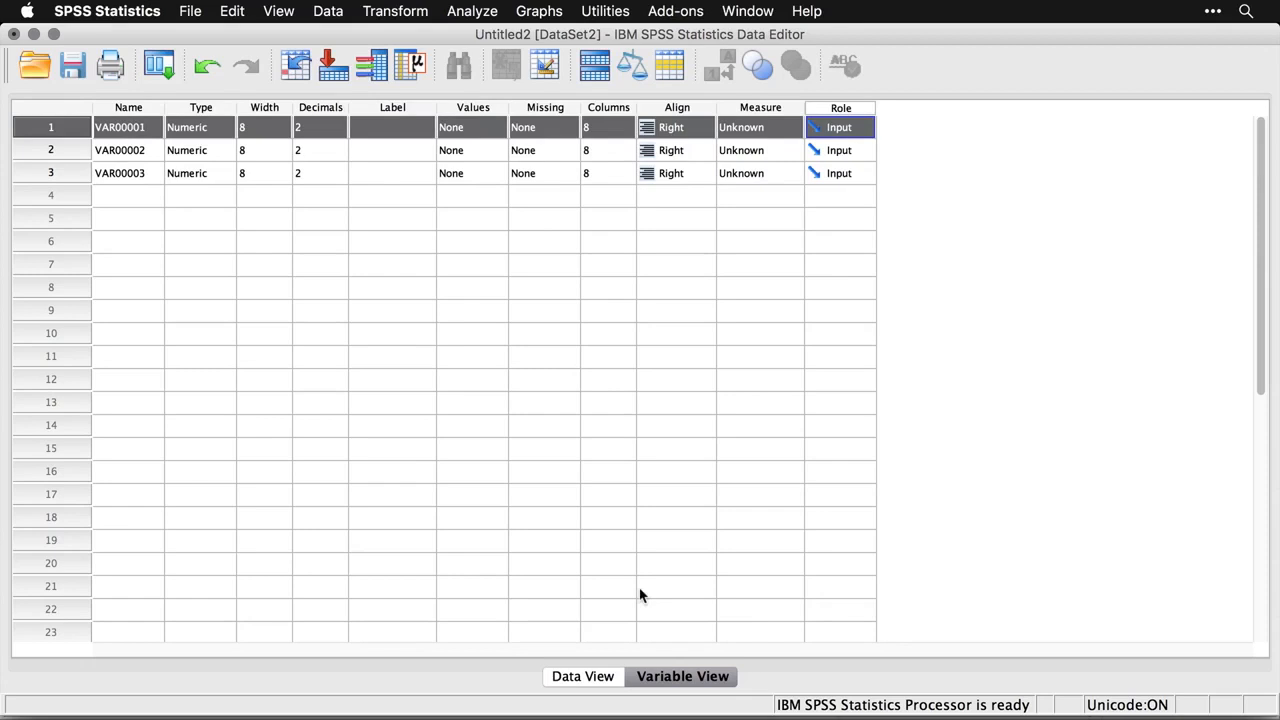
left_click(589, 677)
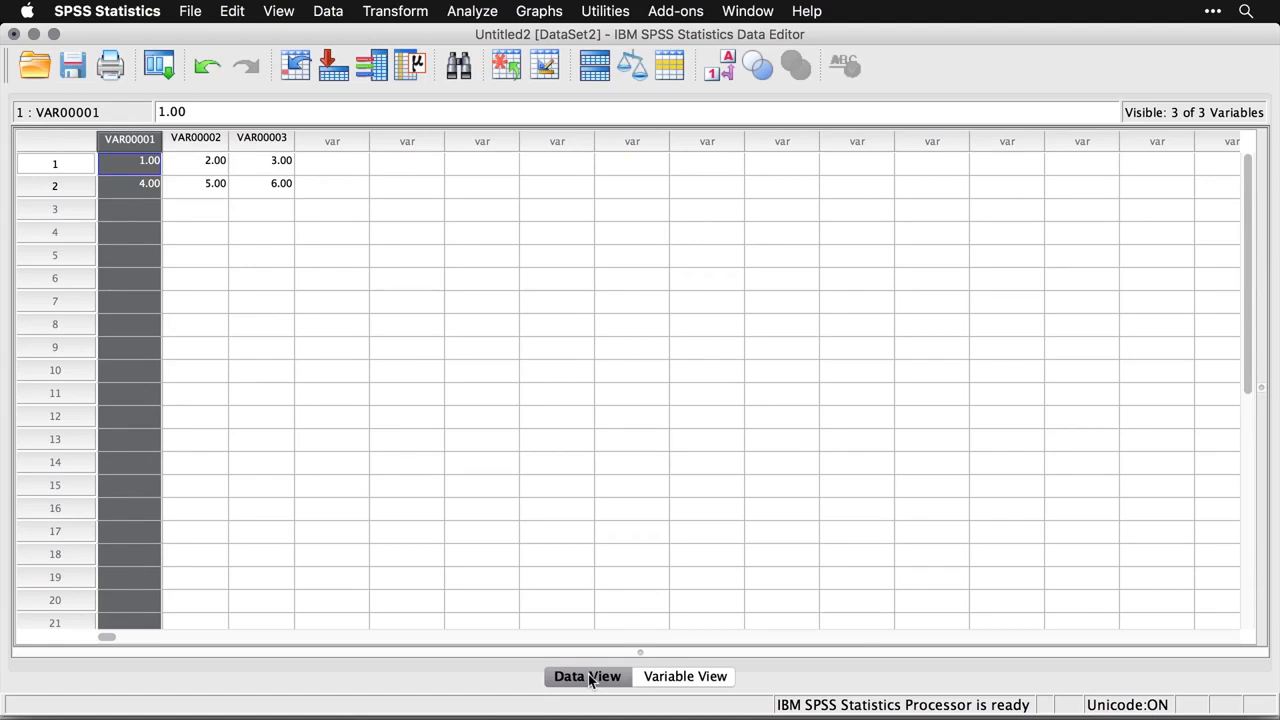
Switch to the Google Sheets file "Data to copy and paste" and enter 56, 43 and j in cells A1 to C1
key("super+Tab")
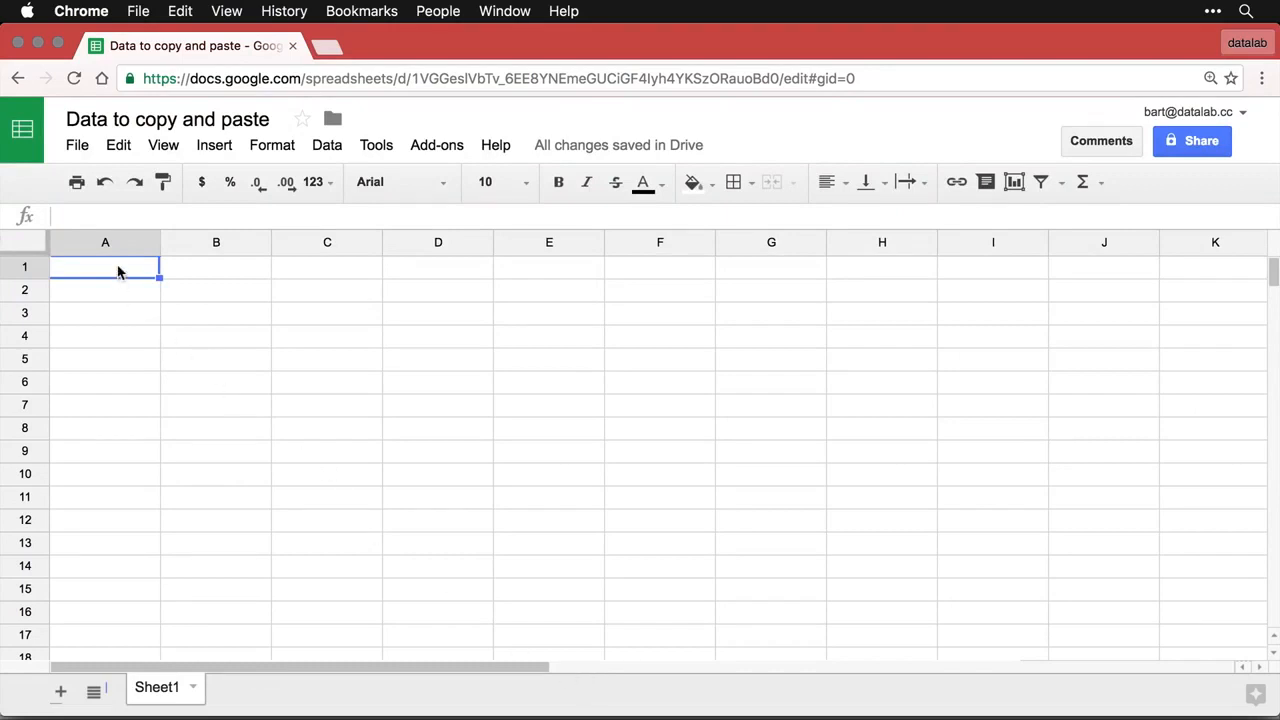
type("56")
key("Tab")
type("43")
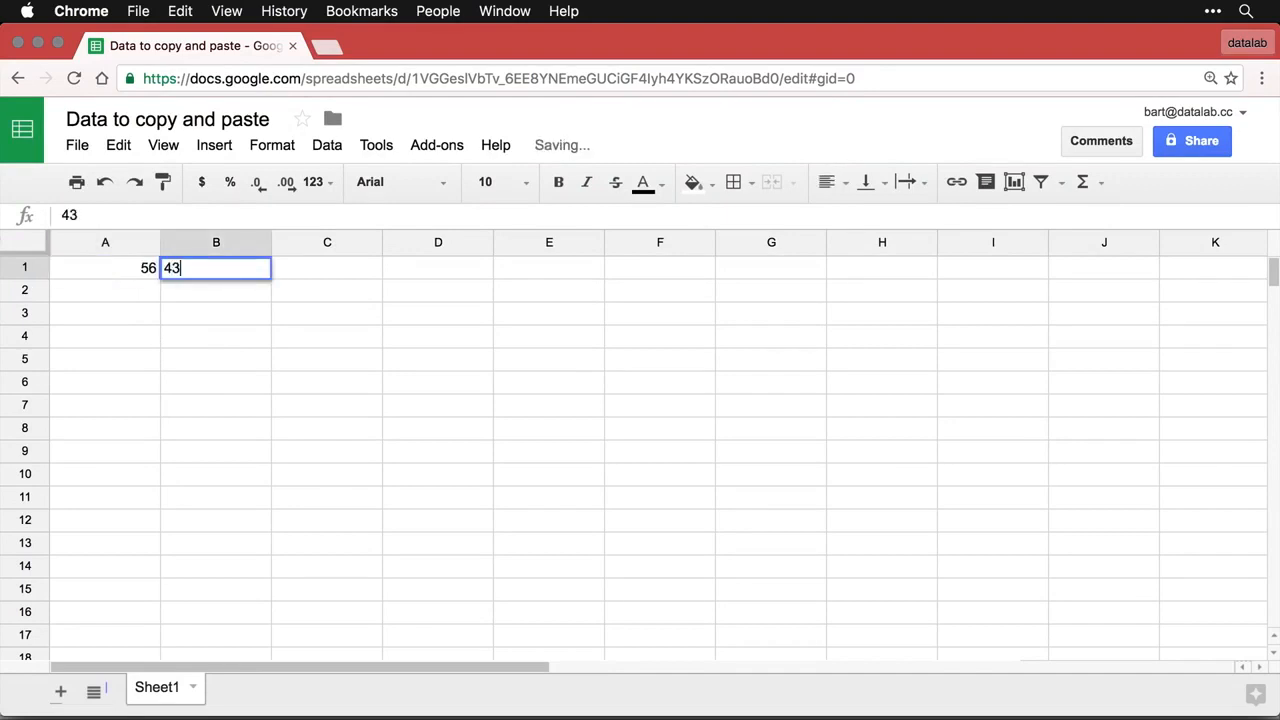
key("Tab")
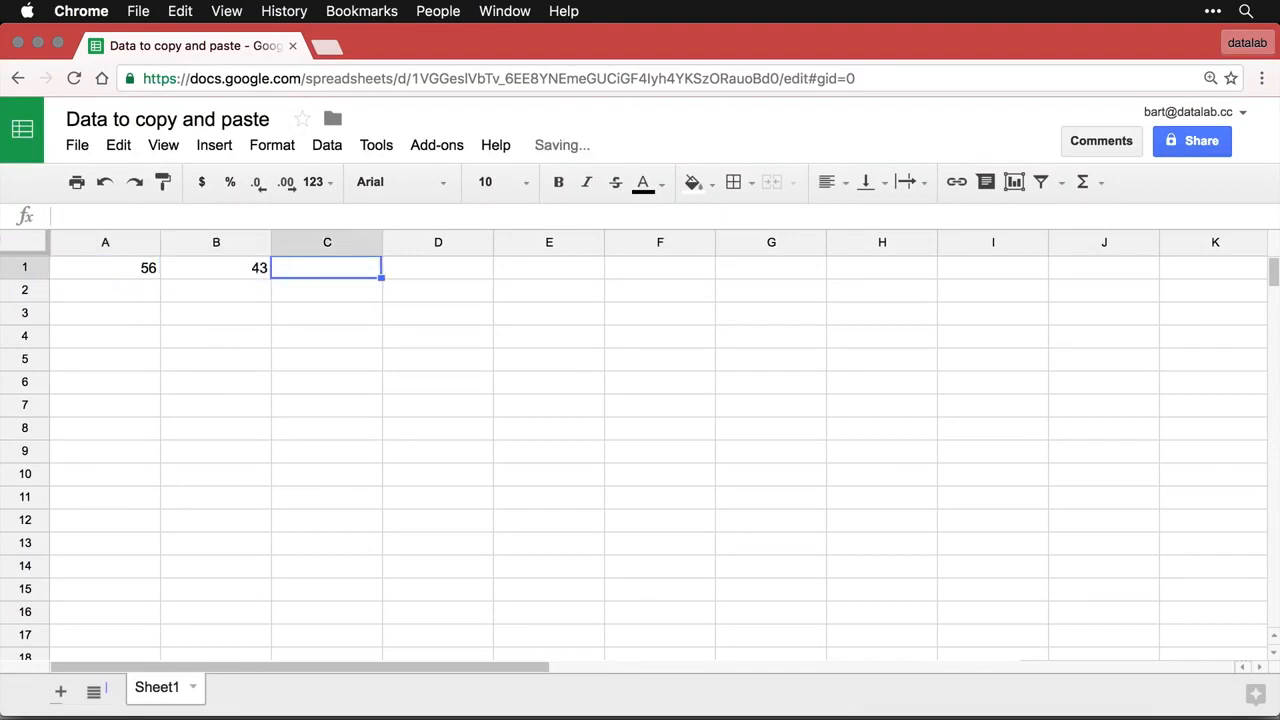
type("j")
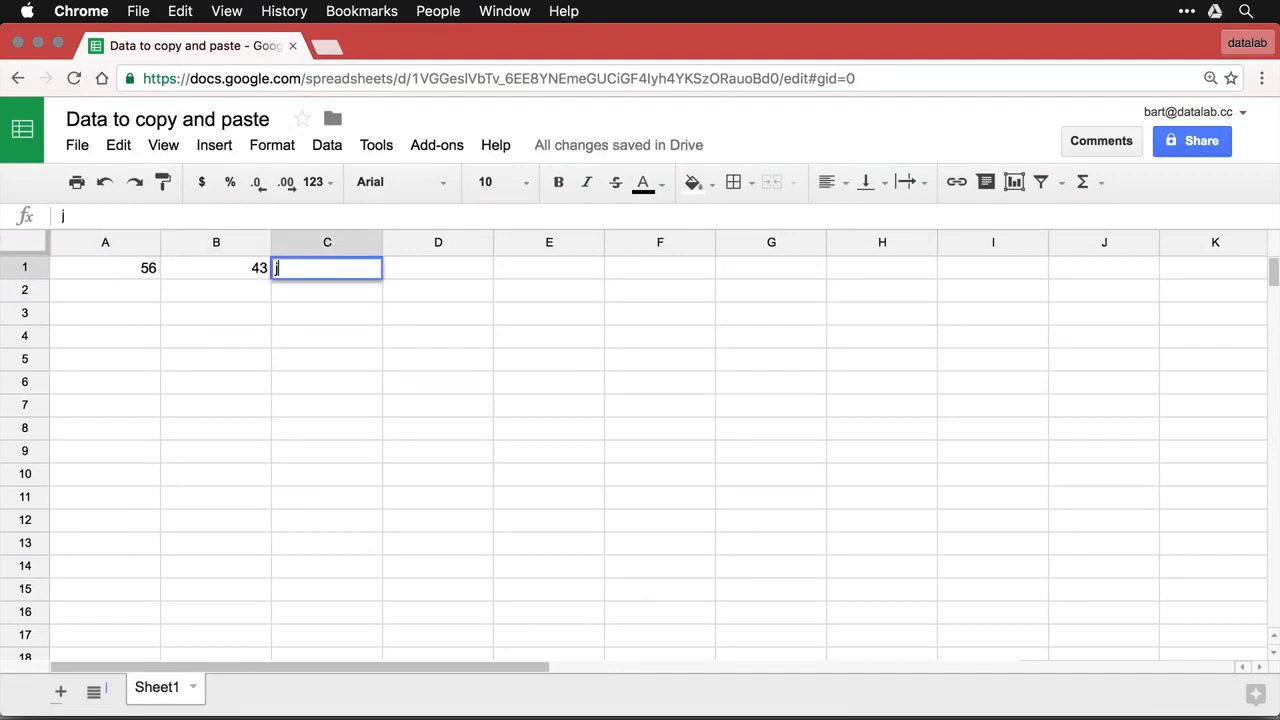
key("Return")
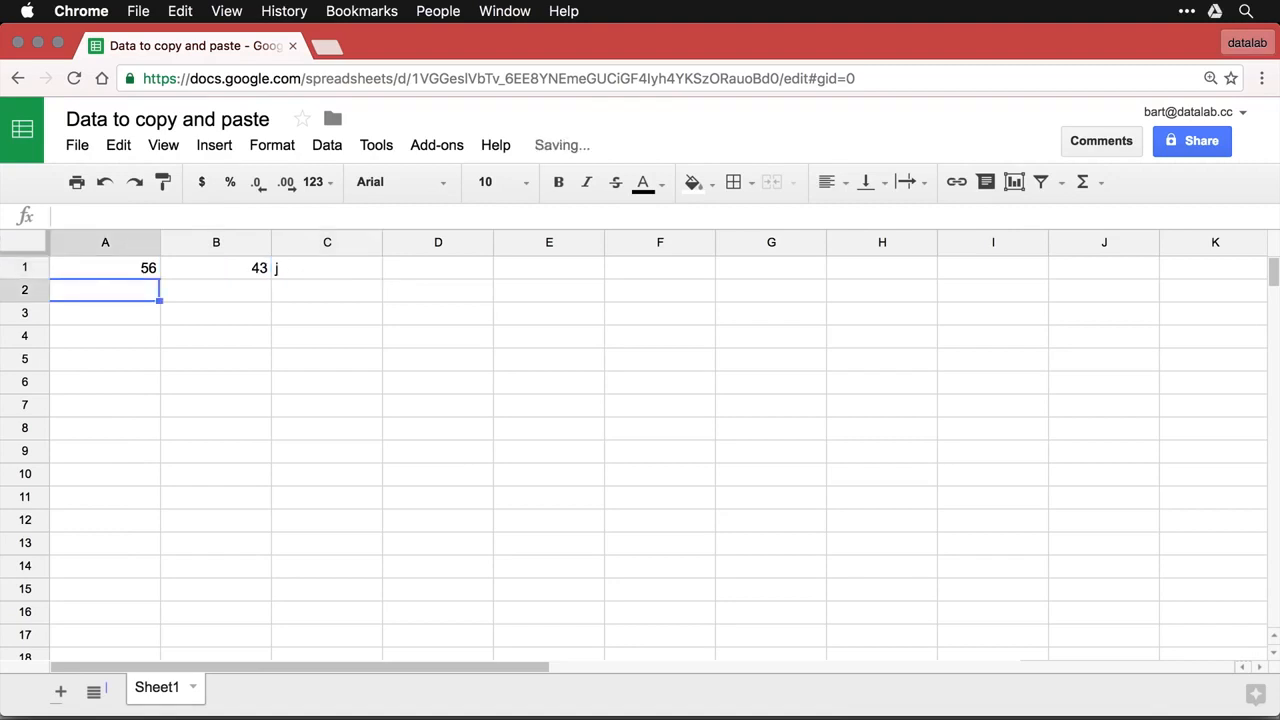
Enter 21, 34 and g in cells A2 to C2
type("21")
key("Tab")
type("34")
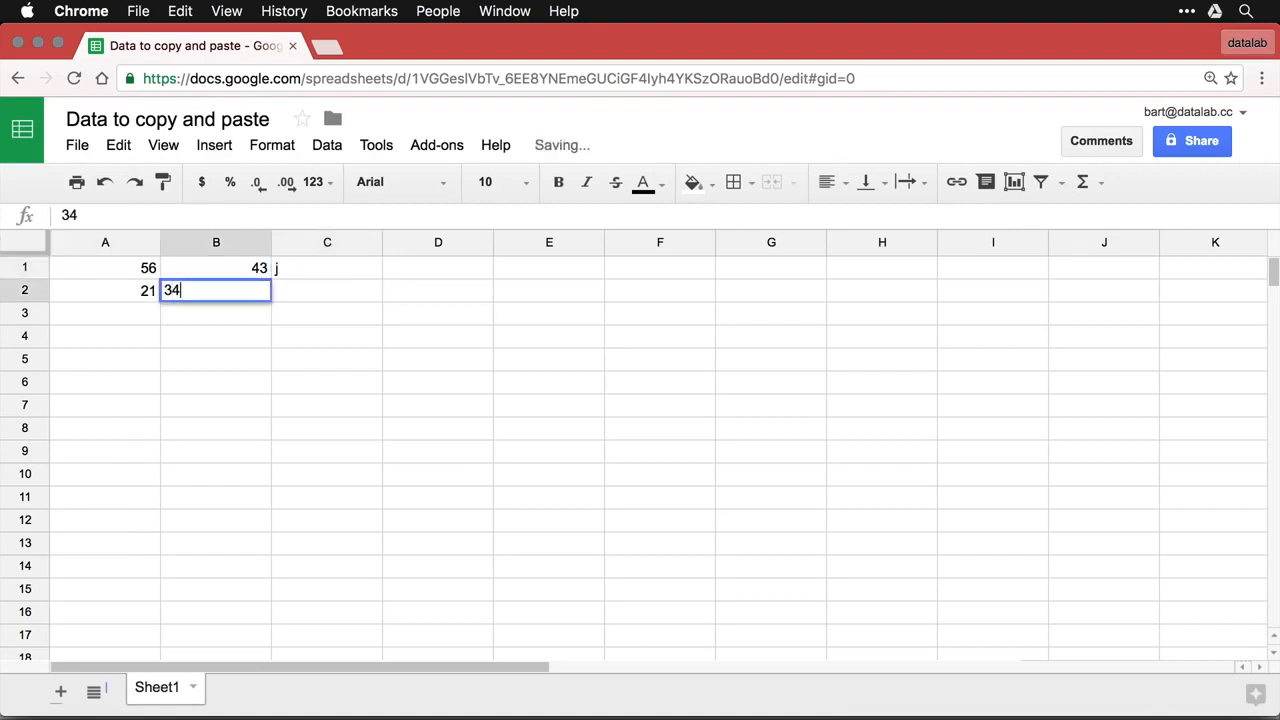
key("Tab")
type("g")
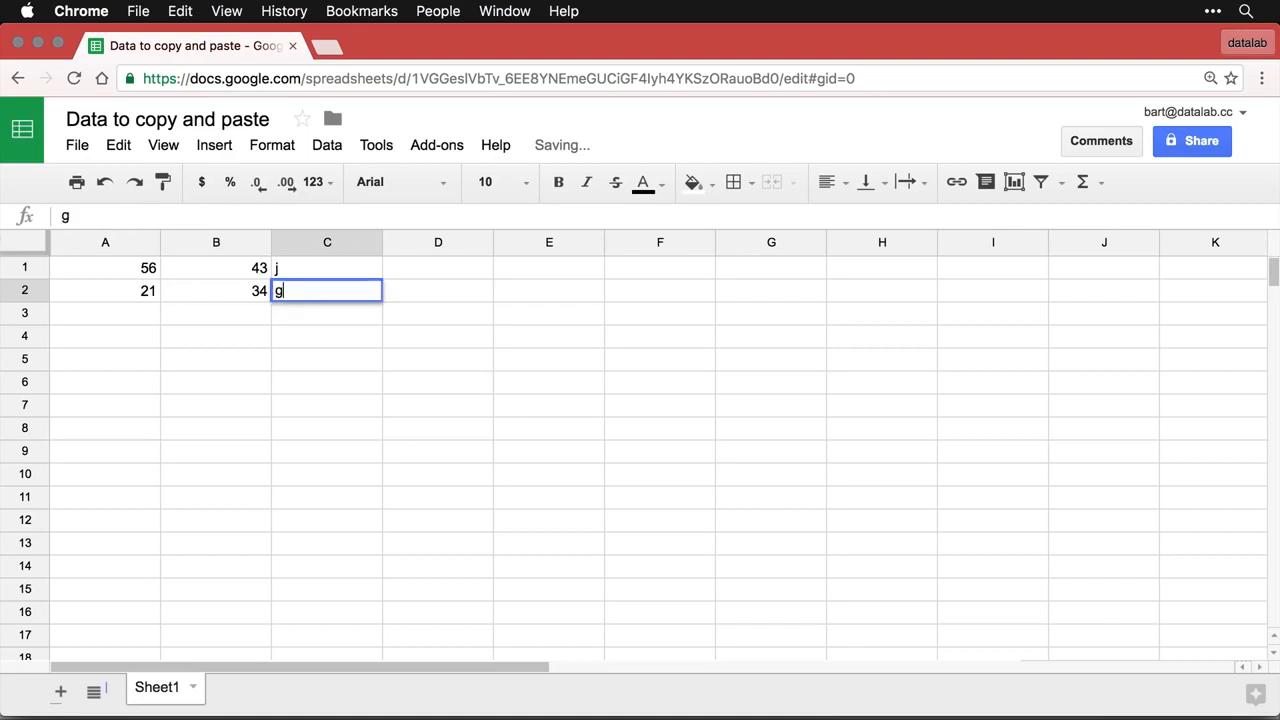
key("Return")
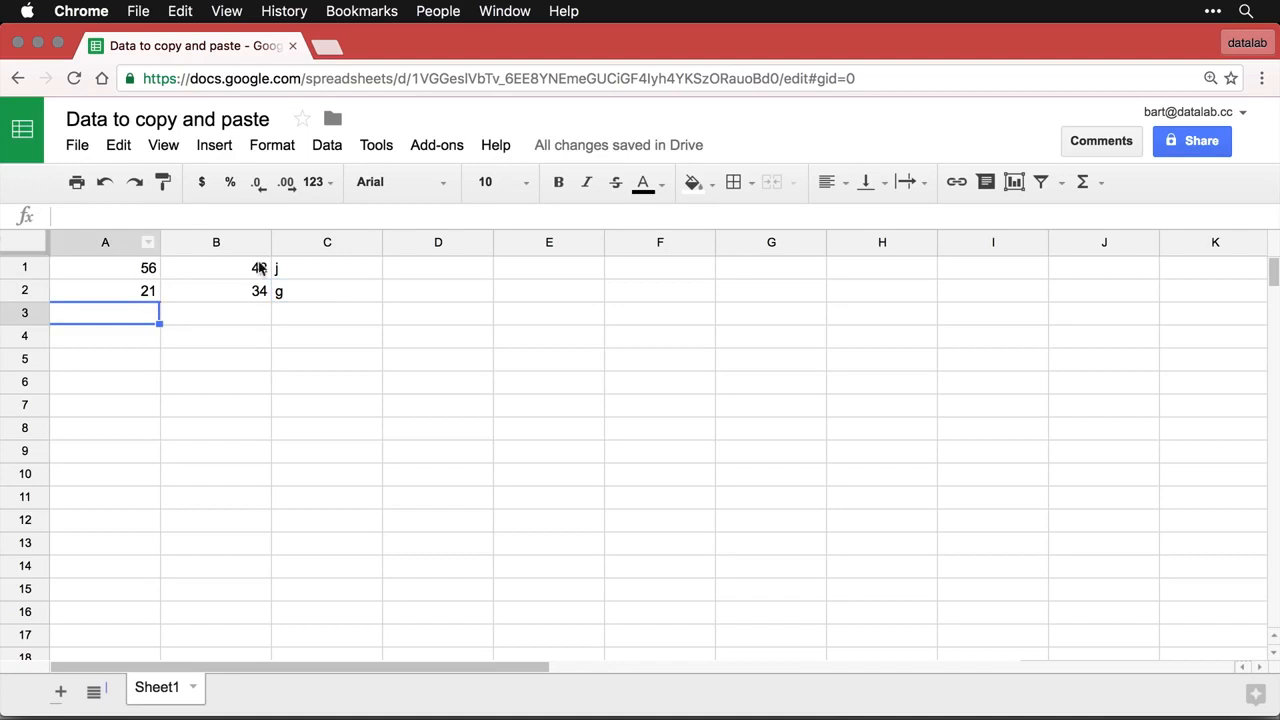
Copy the two rows of data in cells A1 to C2 of the spreadsheet
left_click_drag(313, 300, 104, 270)
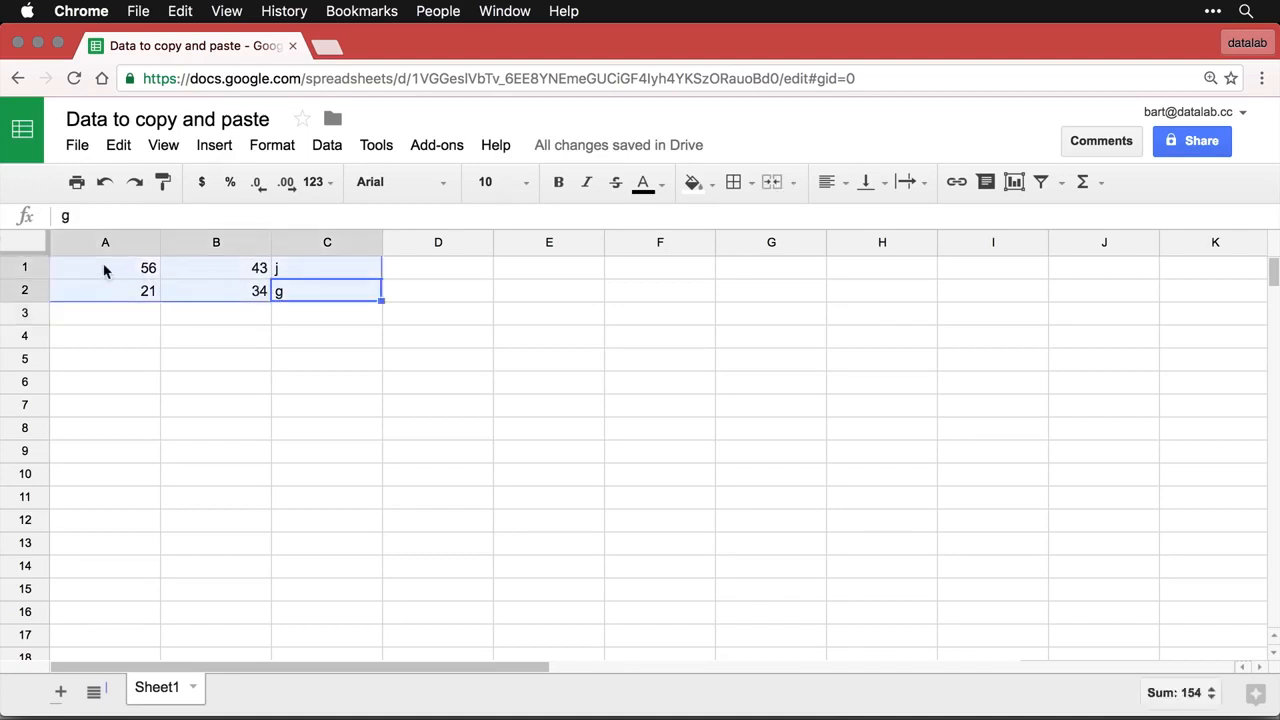
right_click(107, 271)
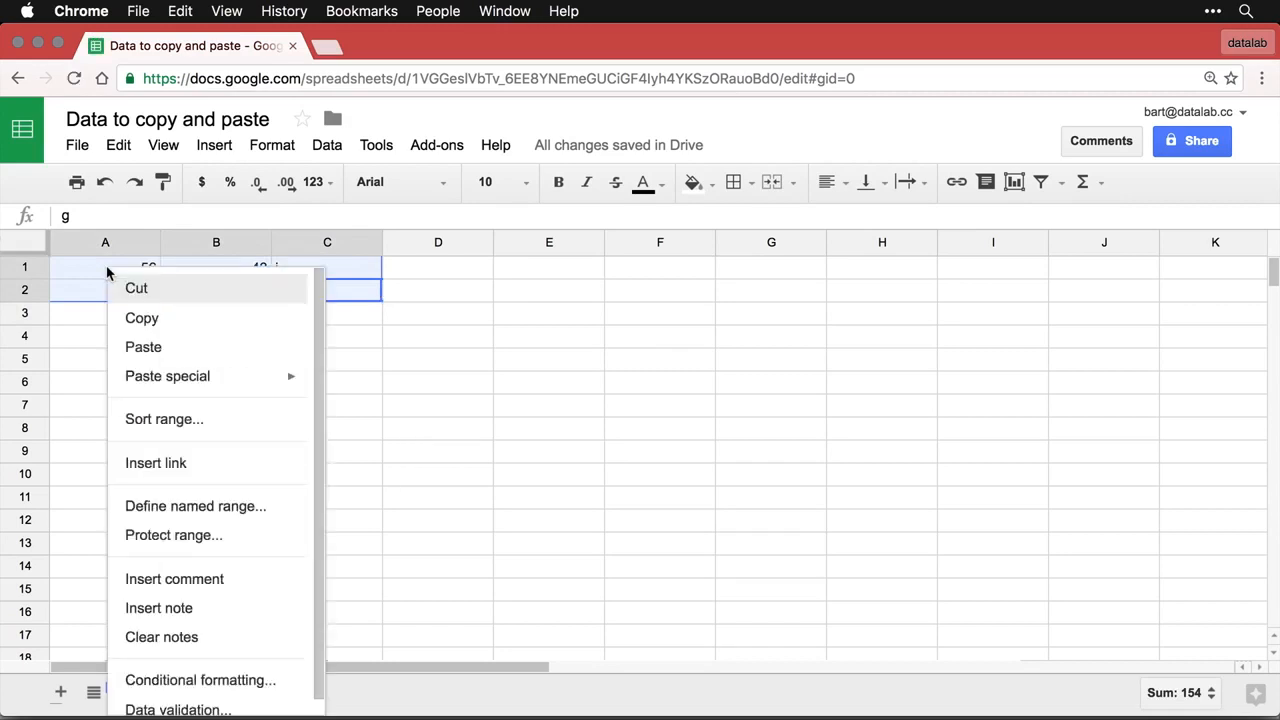
left_click(141, 320)
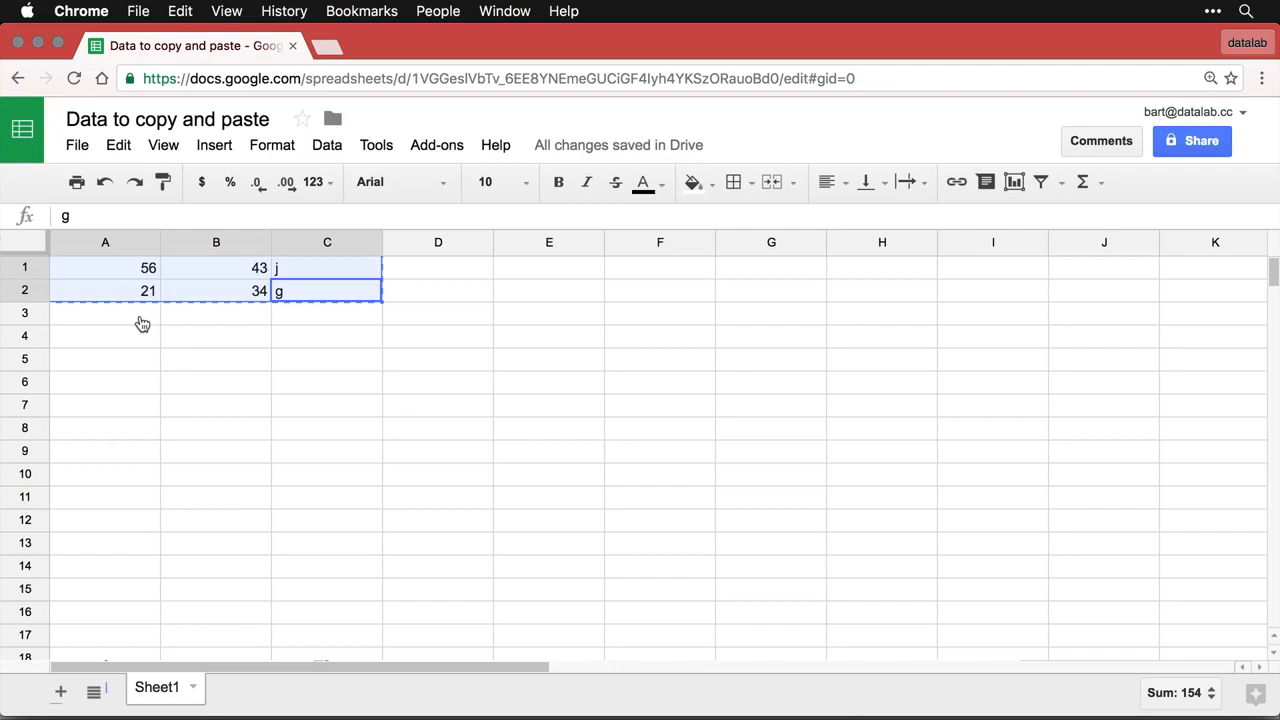
Switch to the SPSS Data Editor, paste the copied data from row 1 of the first empty column, and widen the pasted text column
key("super+Tab")
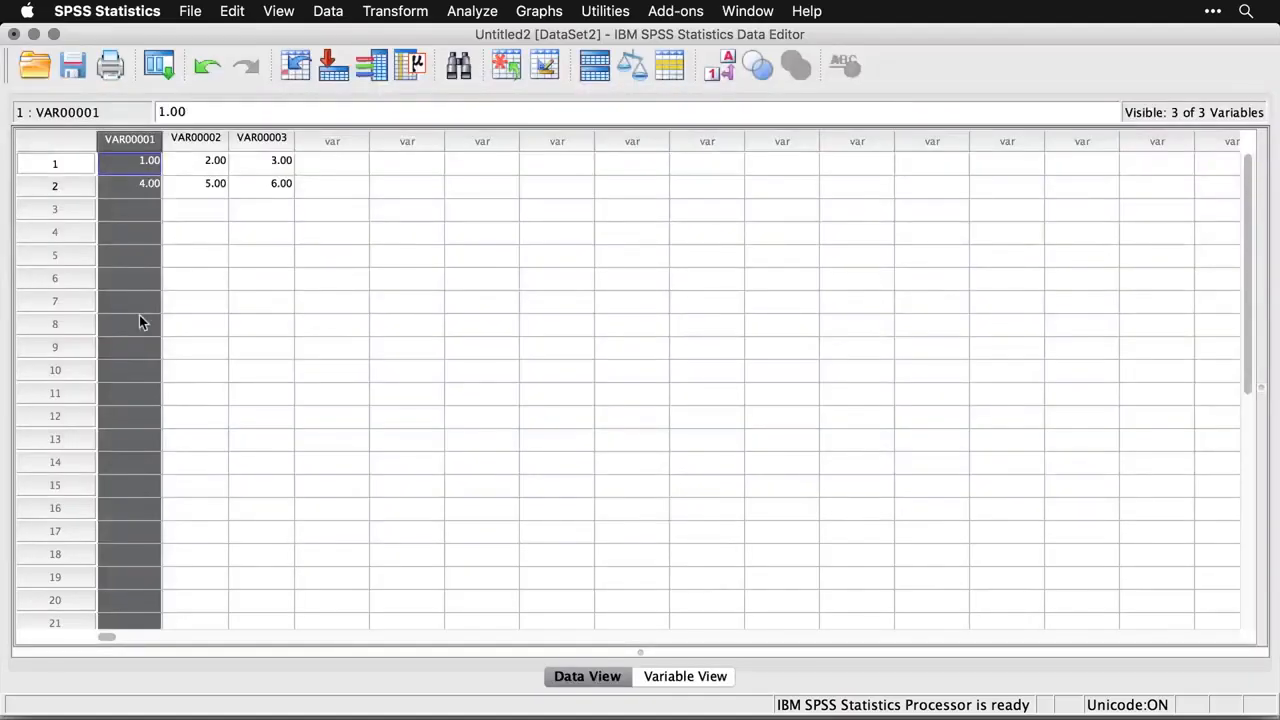
left_click(337, 166)
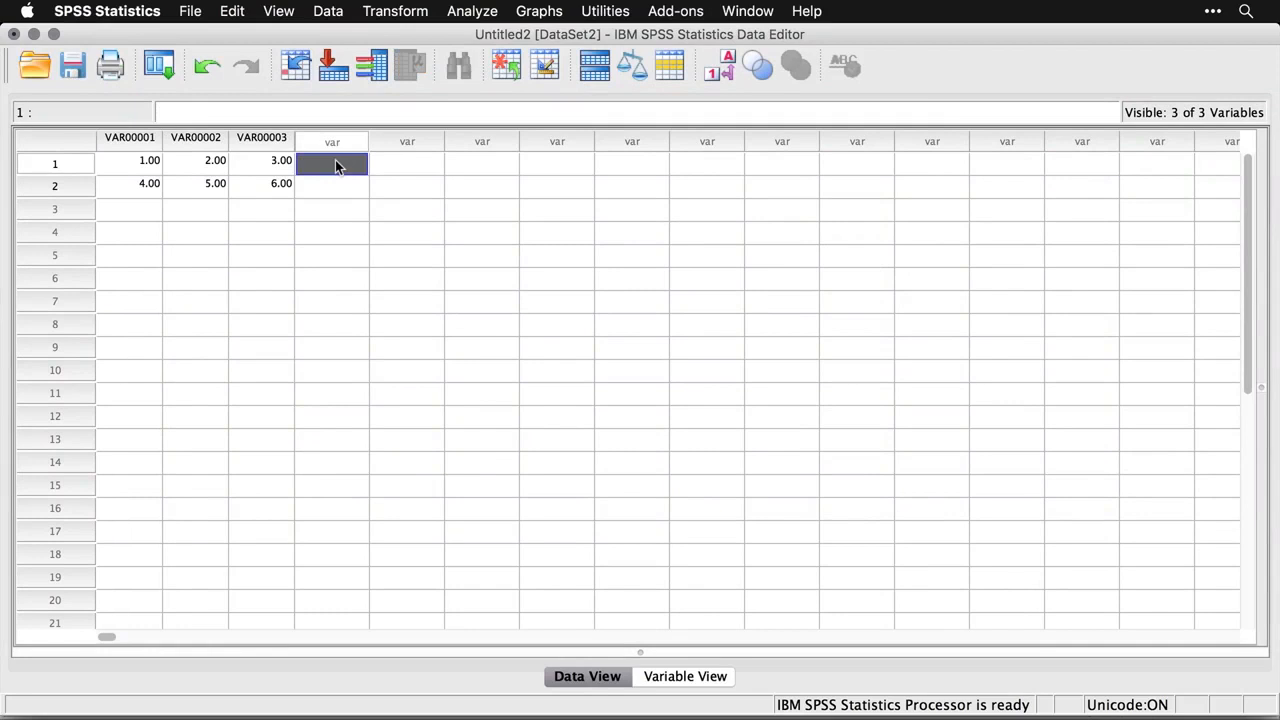
right_click(336, 166)
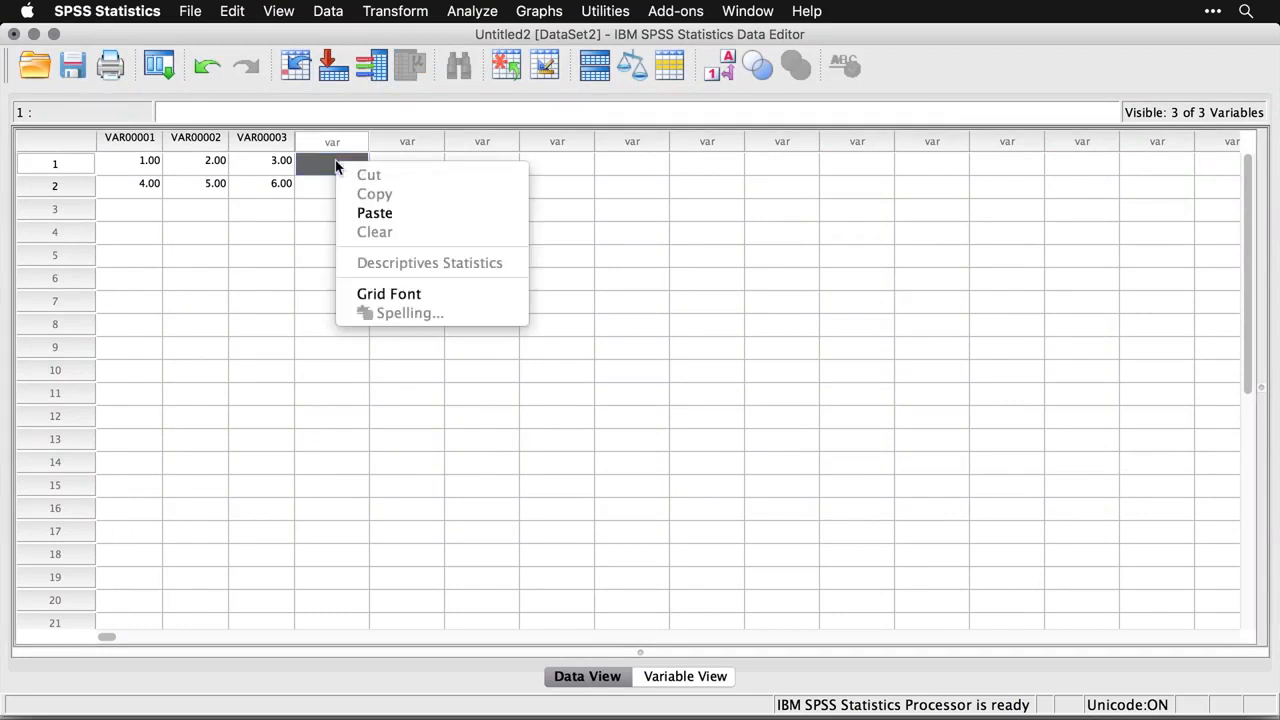
left_click(378, 214)
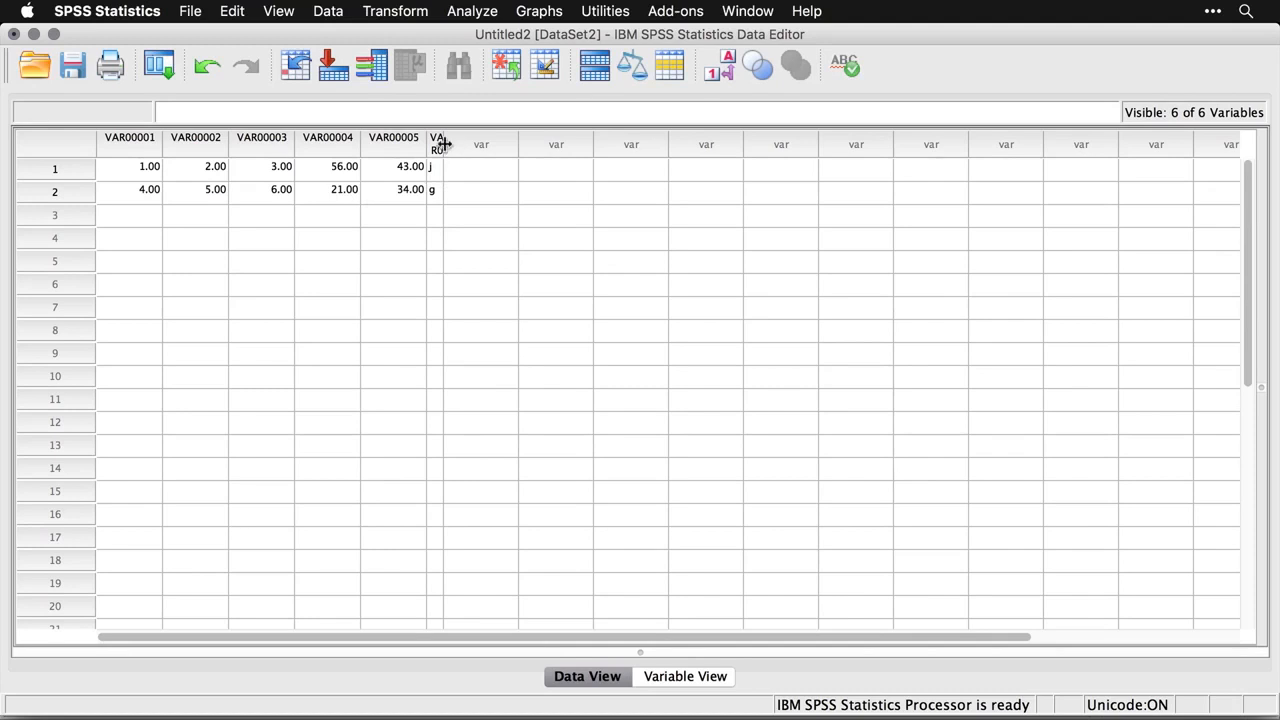
left_click_drag(441, 143, 494, 147)
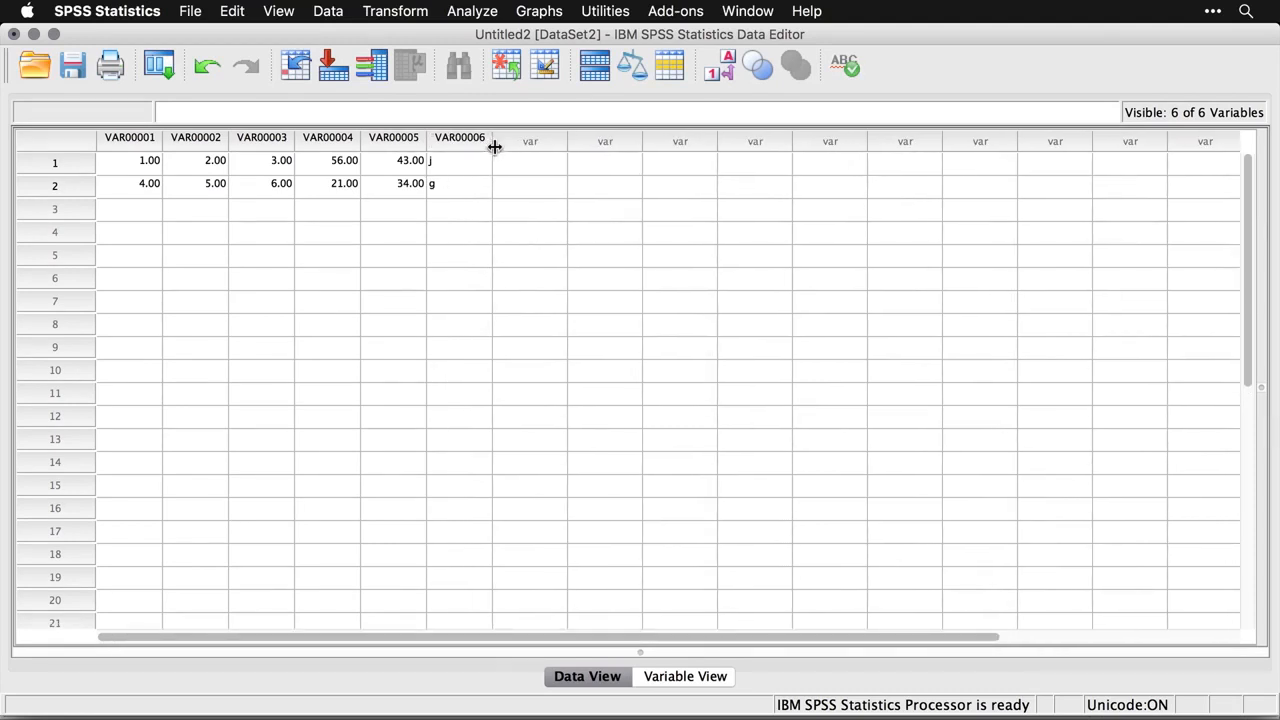
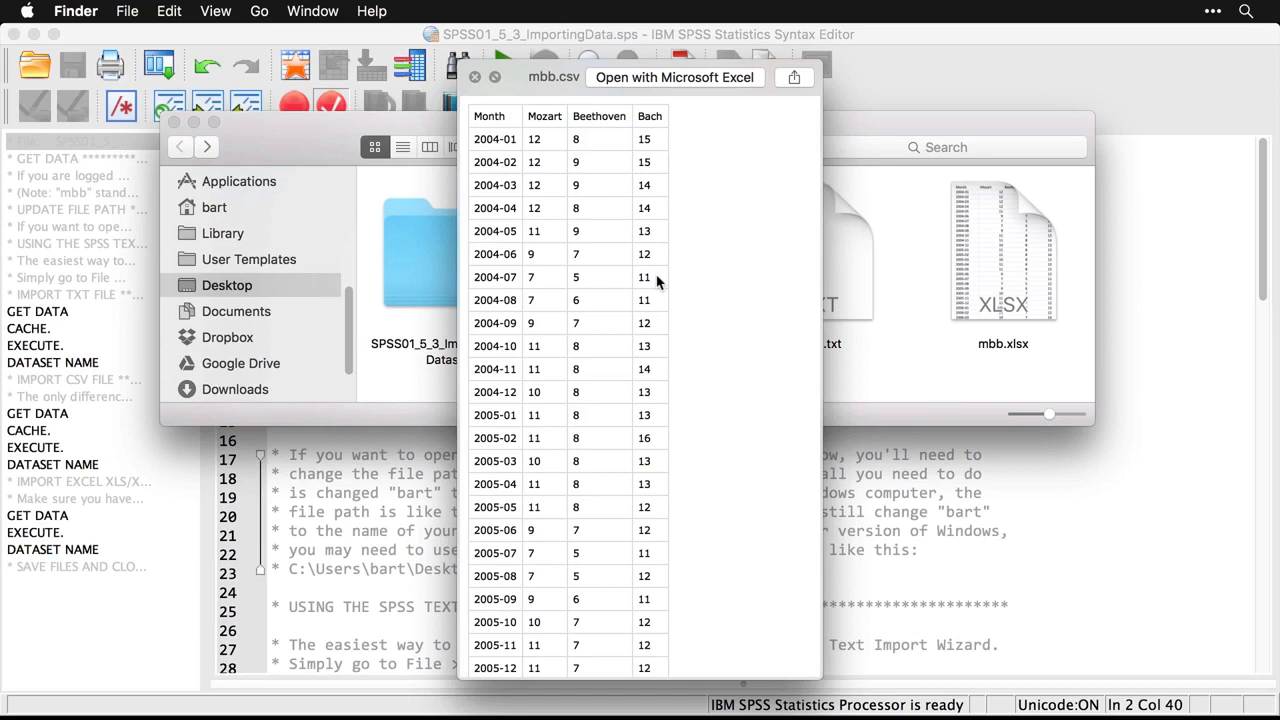
Close the mbb.csv preview, then preview the contents of mbb.txt and mbb.xlsx on the Desktop
key("space")
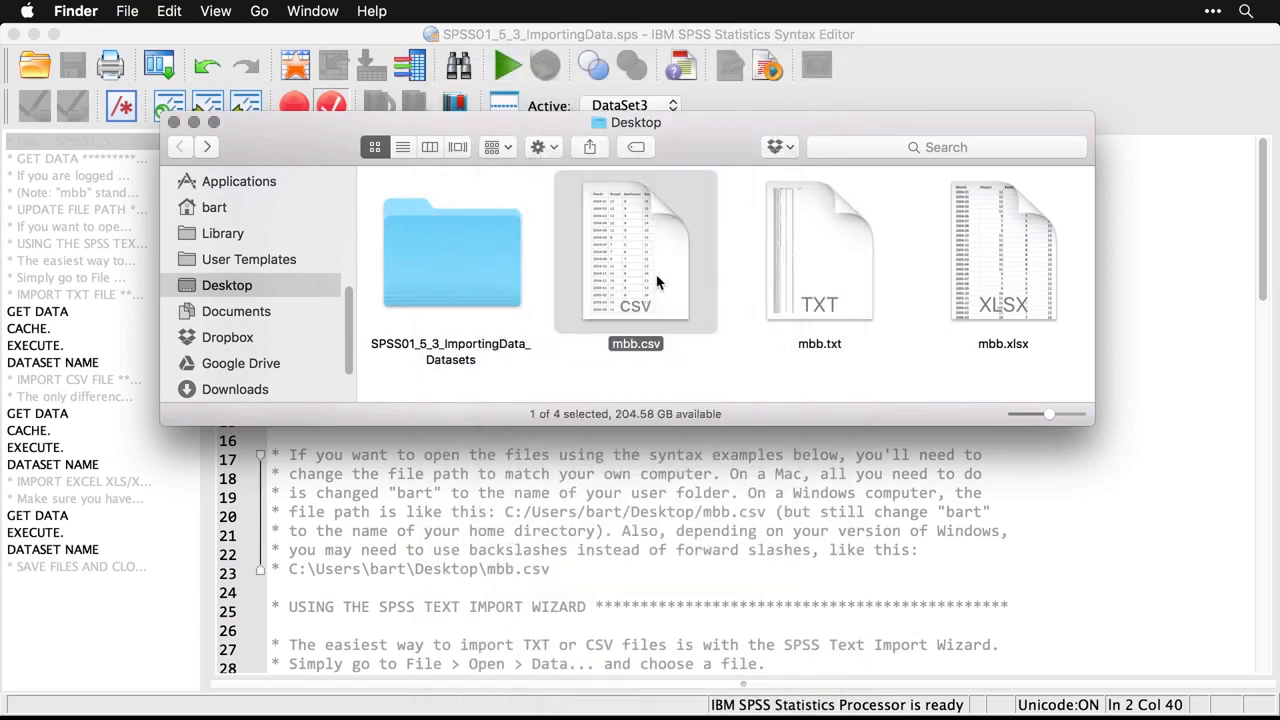
left_click(806, 262)
key("space")
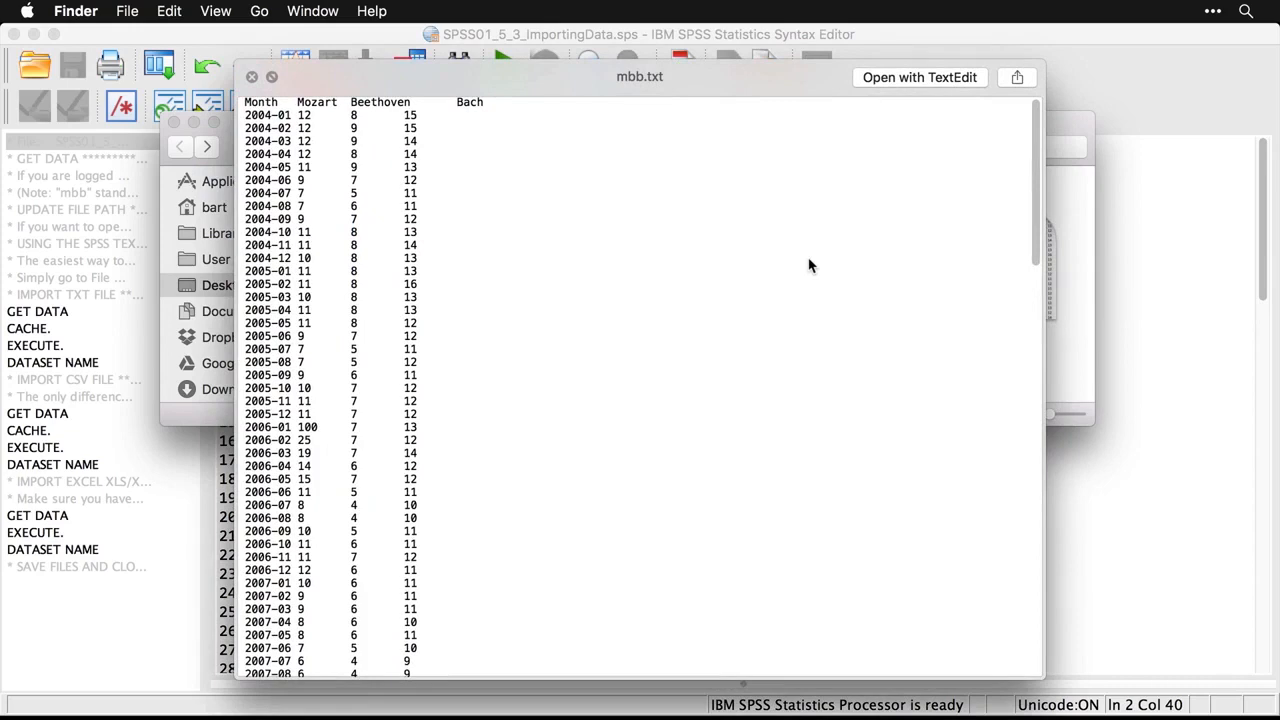
key("space")
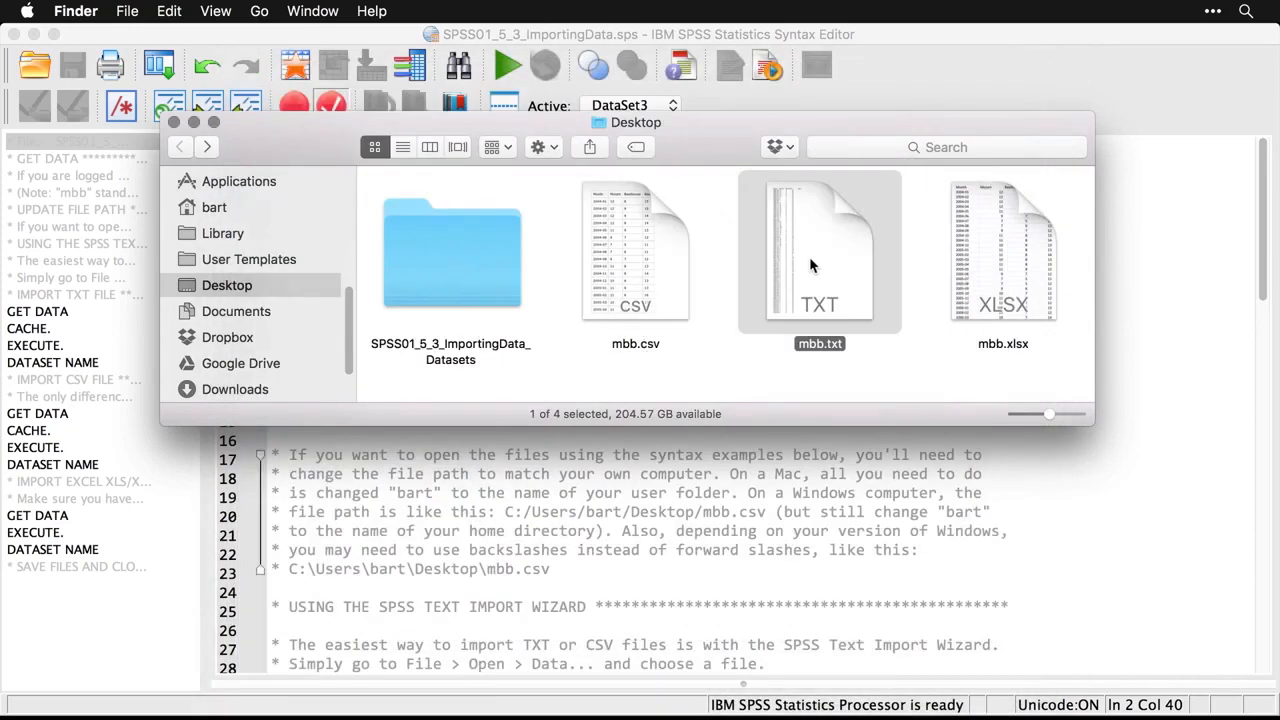
left_click(968, 255)
key("space")
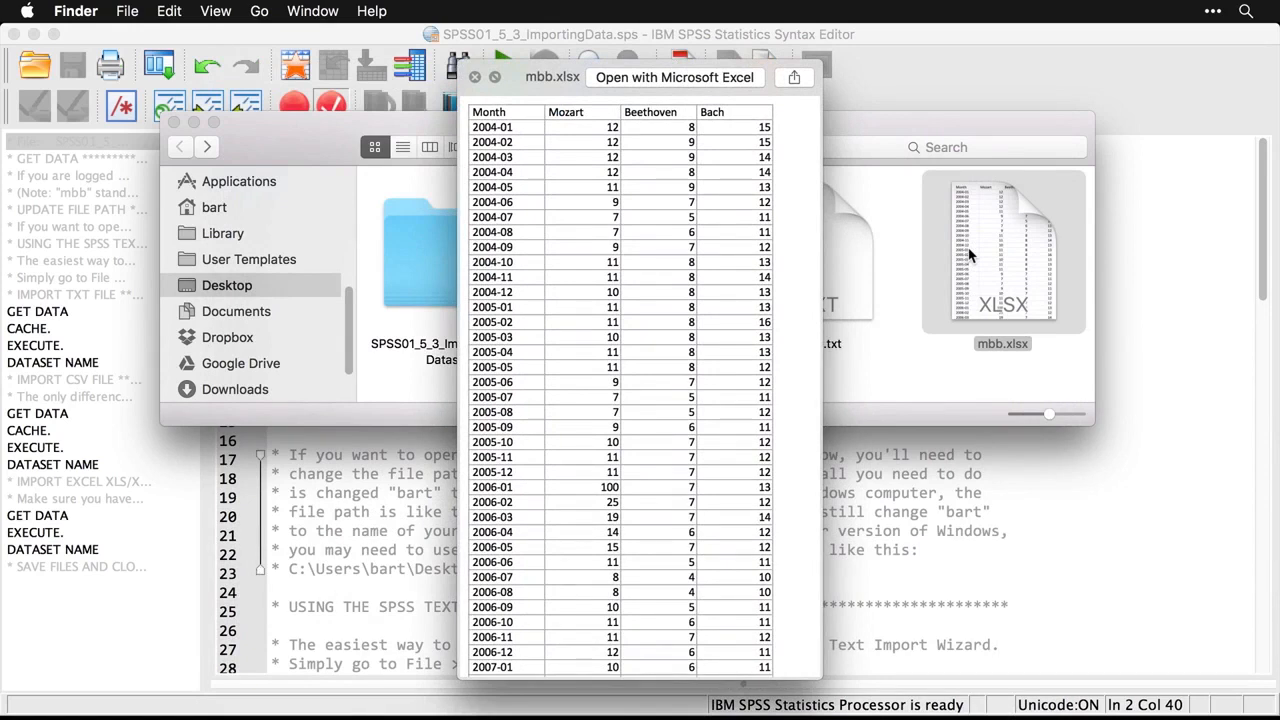
key("space")
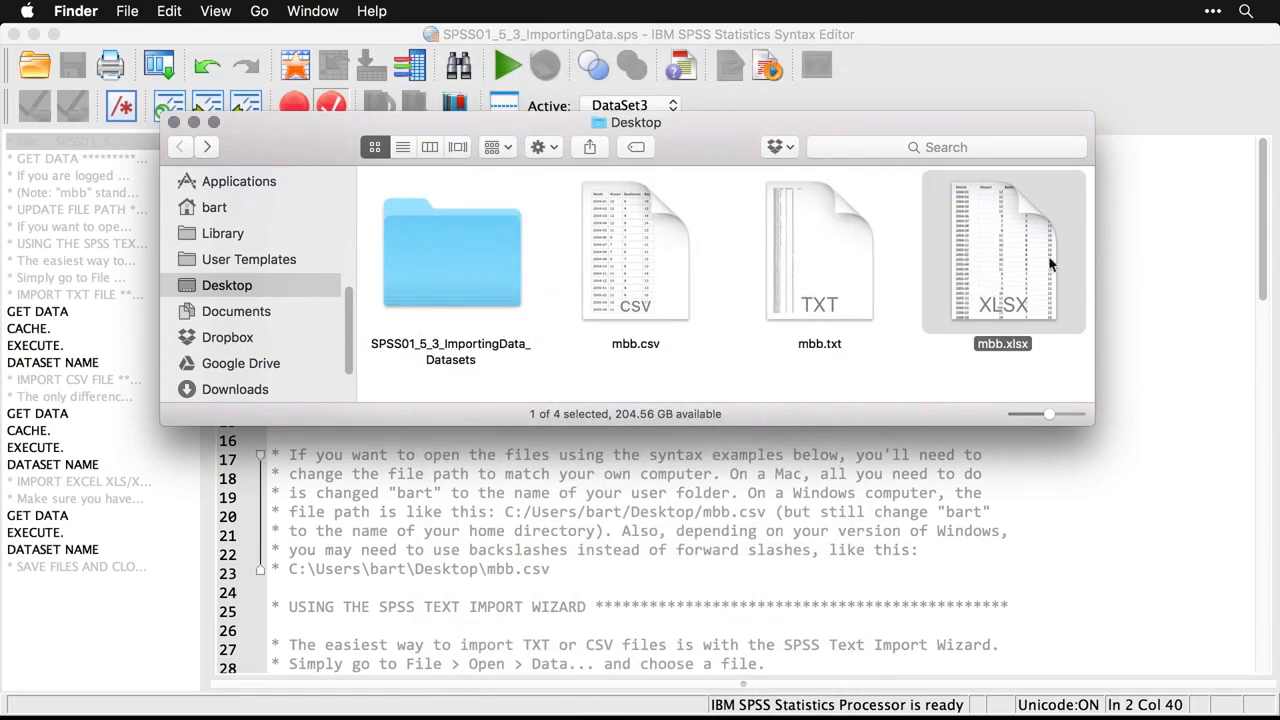
Return to the SPSS syntax file and examine the file path notes, the example paths and the TXT import commands
left_click(1184, 270)
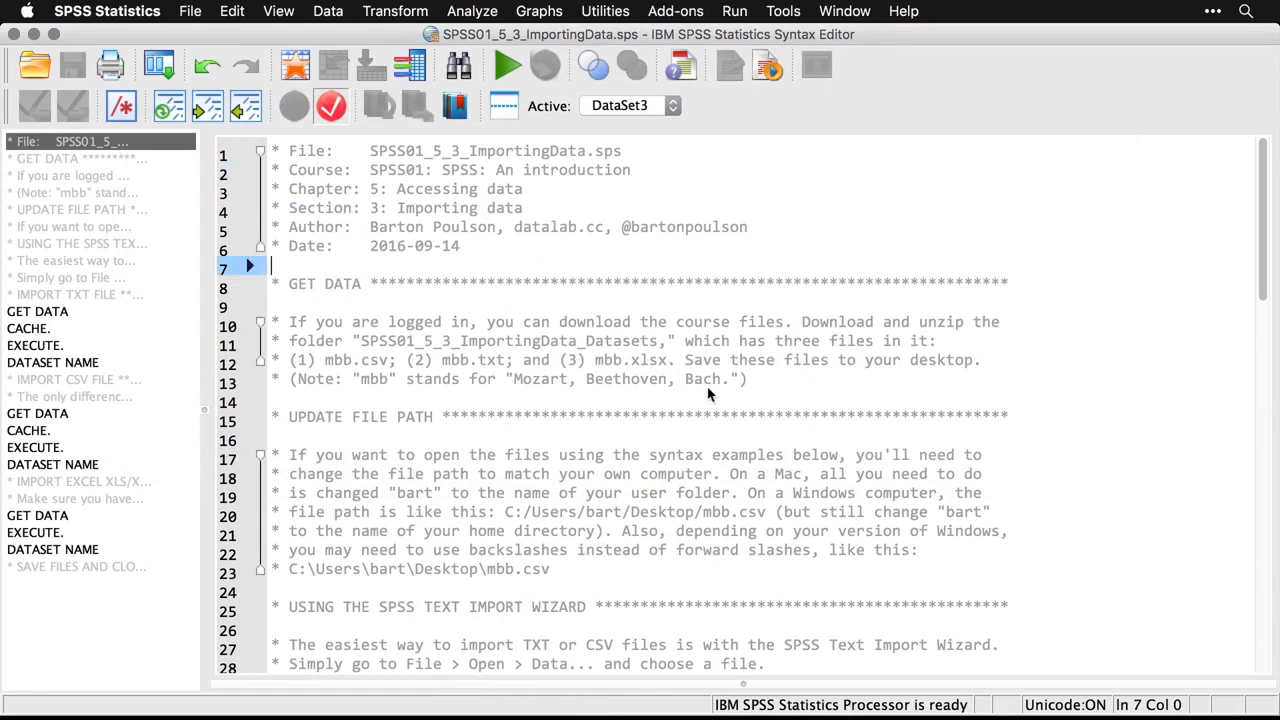
scroll(708, 394, "down", 3)
scroll(708, 394, "down", 3)
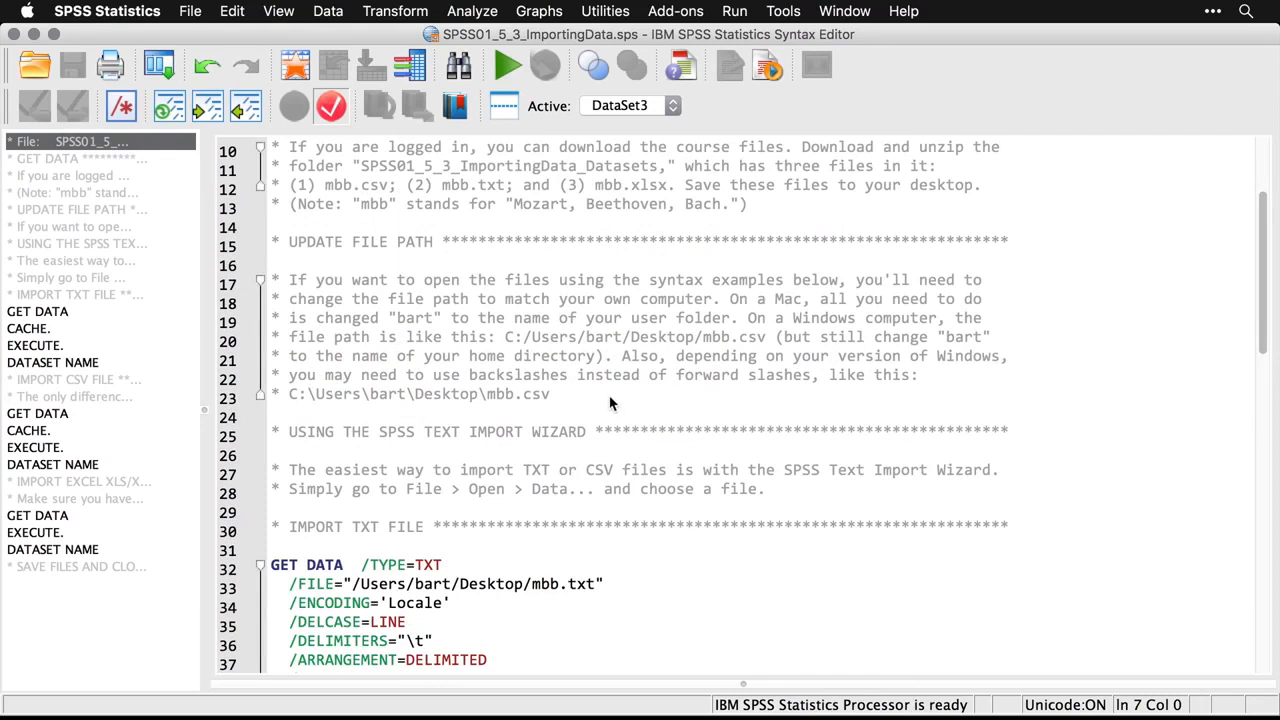
left_click(577, 332)
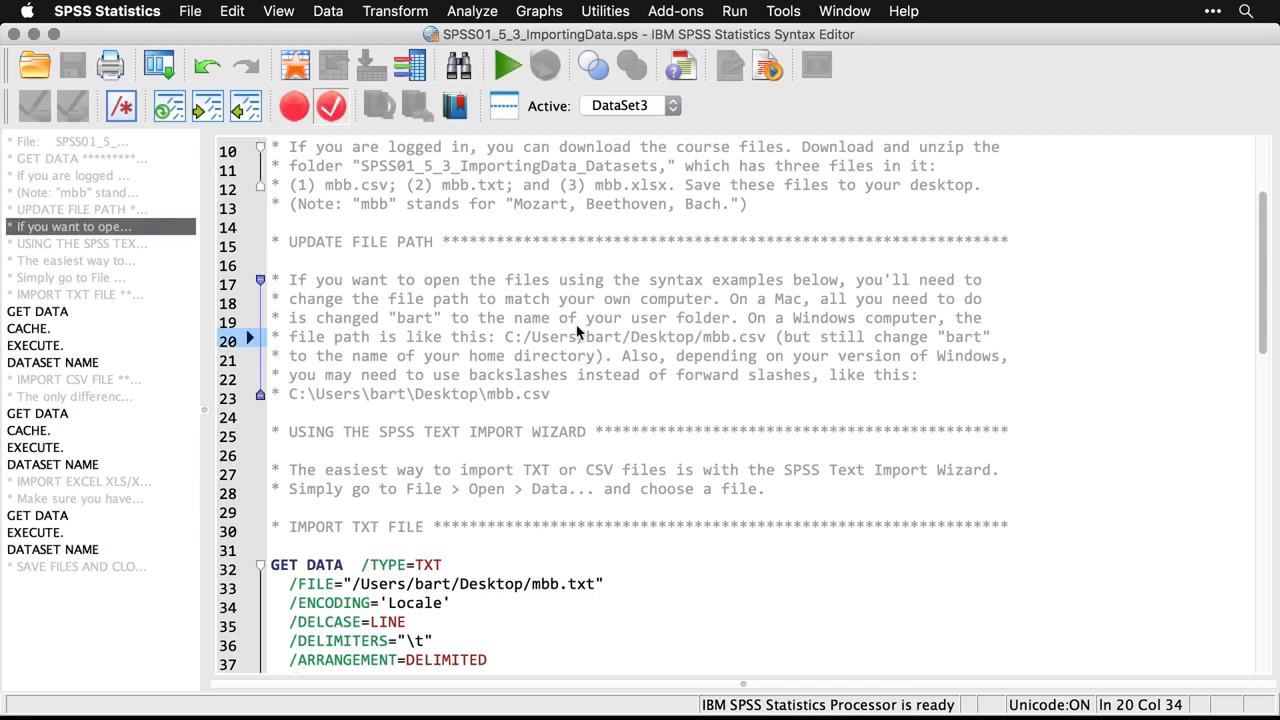
scroll(577, 332, "down", 5)
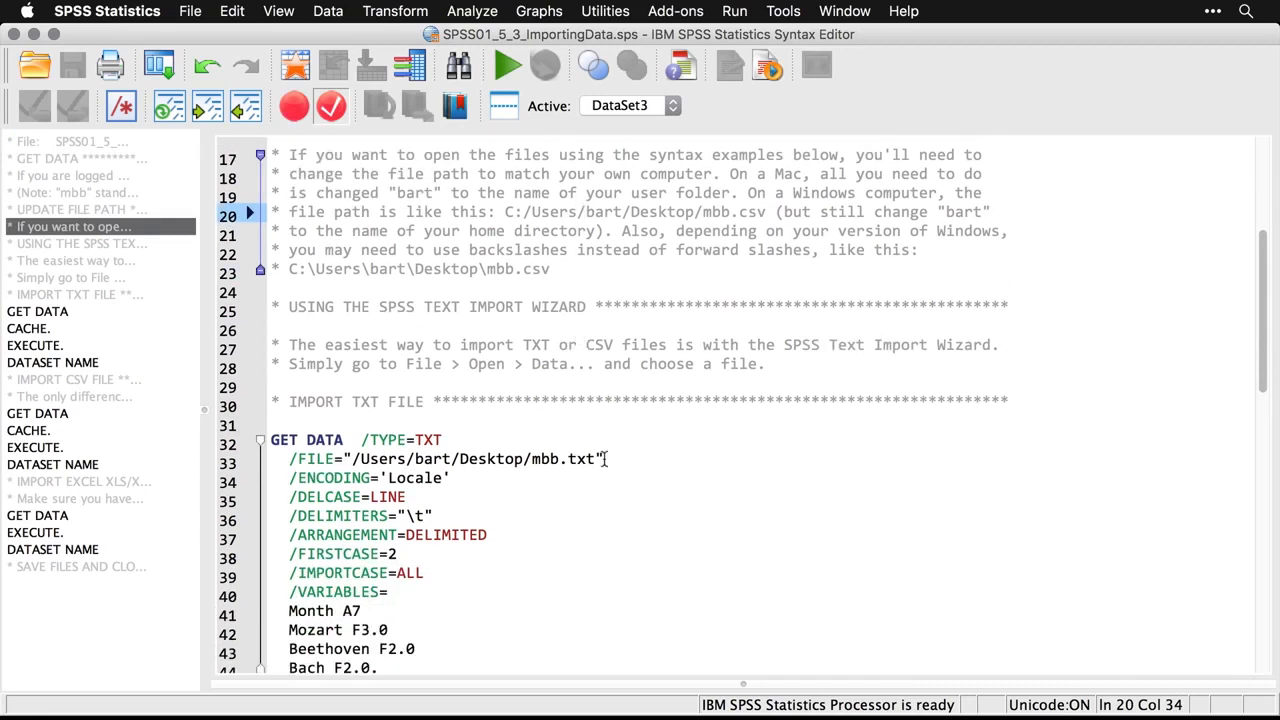
left_click_drag(606, 458, 345, 460)
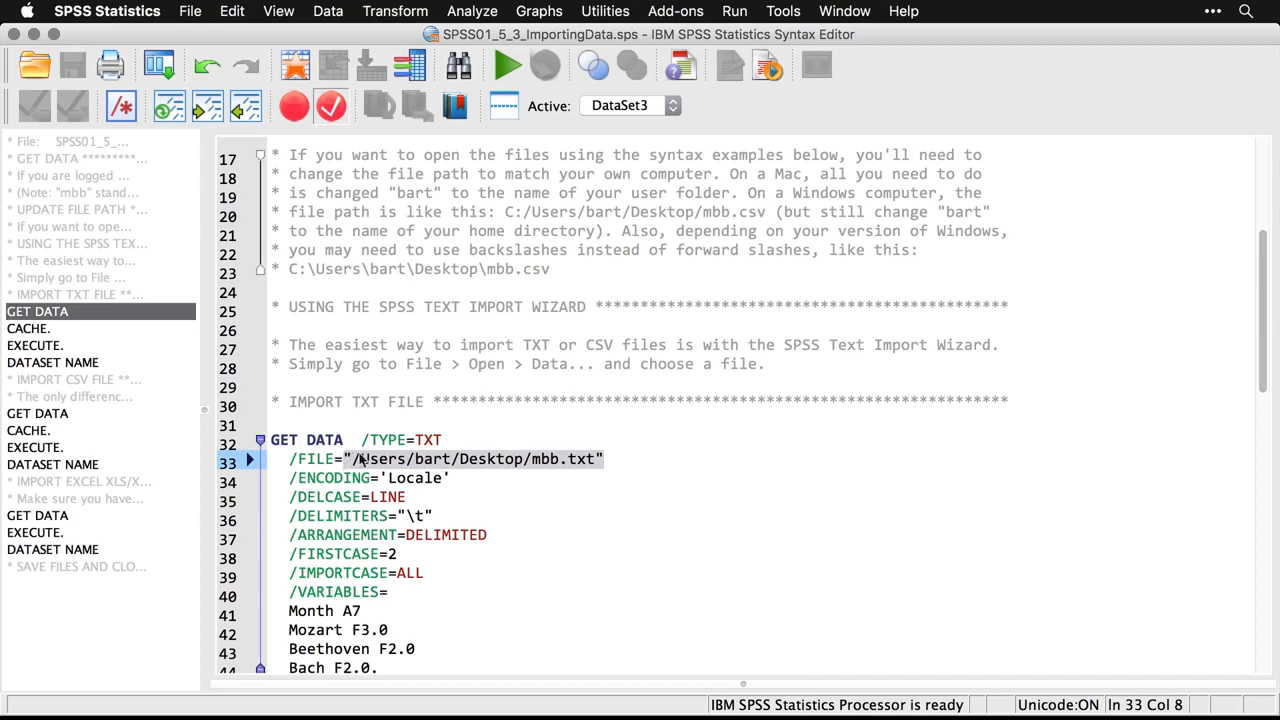
left_click_drag(767, 212, 505, 212)
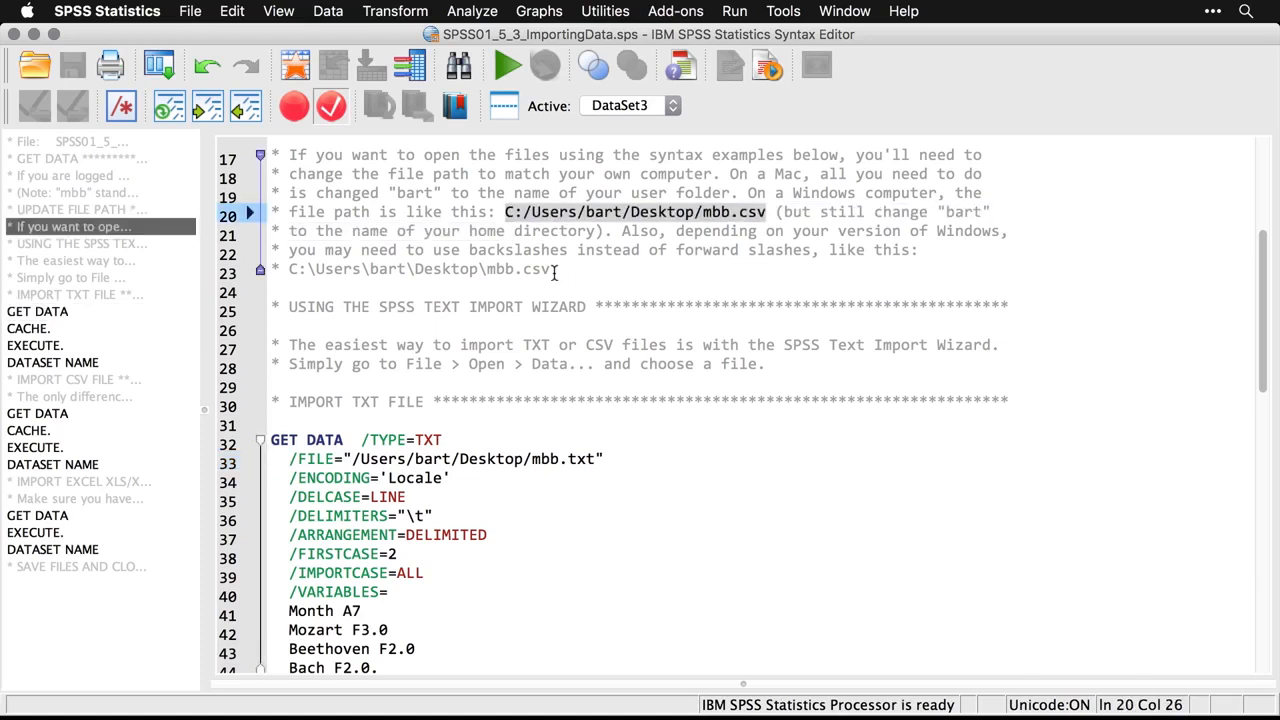
left_click_drag(560, 270, 288, 270)
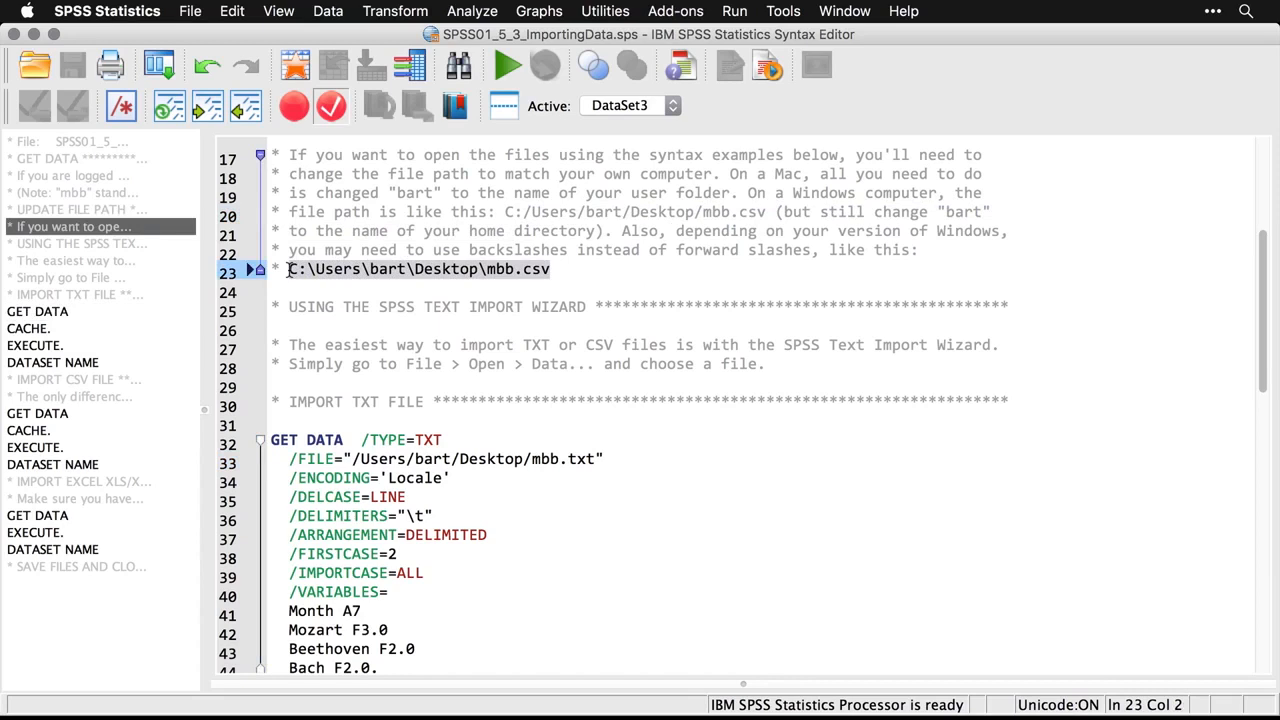
left_click(497, 344)
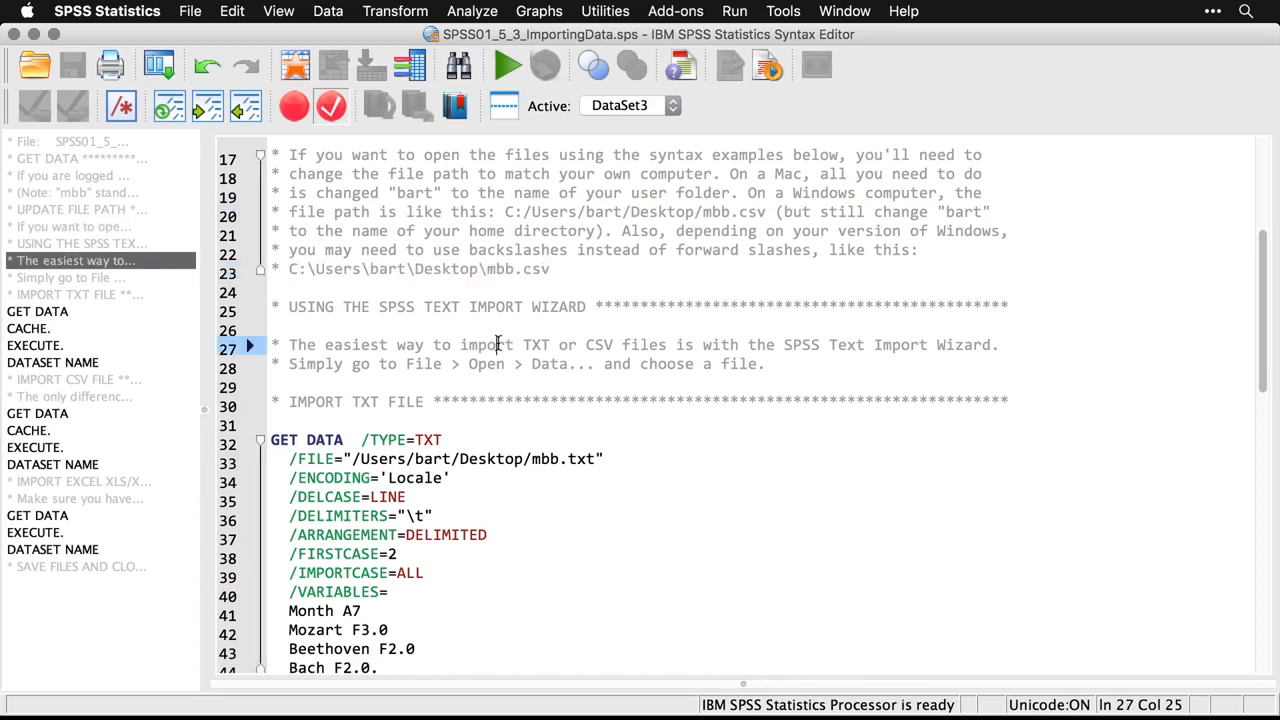
scroll(497, 344, "down", 2)
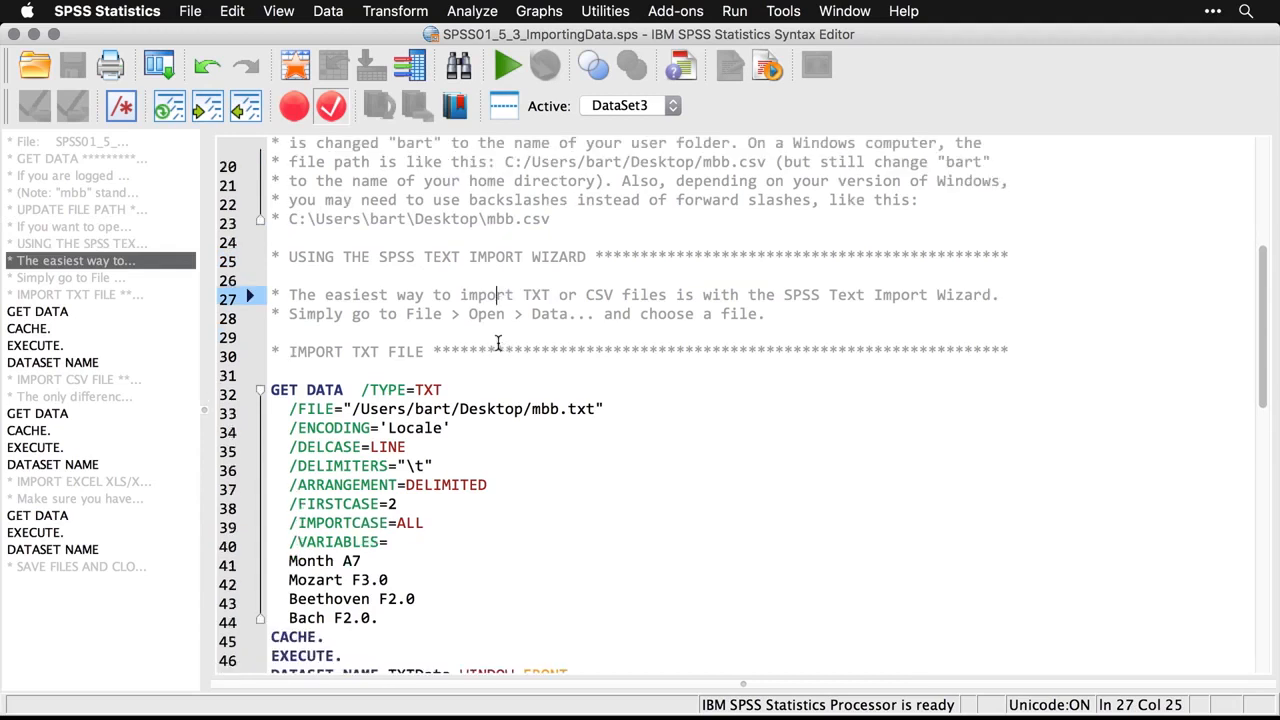
scroll(534, 457, "down", 3)
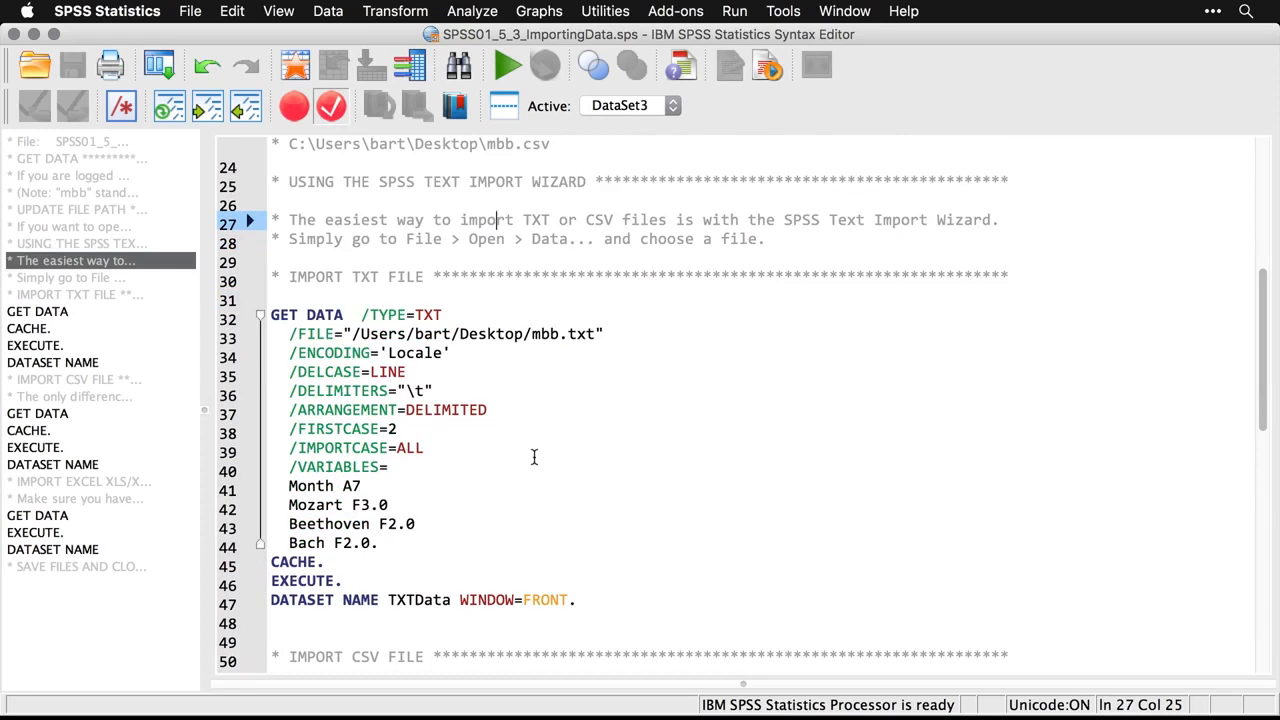
From the empty Data Editor, open mbb.txt from the Desktop as data, using the Text (*.txt, *.dat, *.csv, *.tab) file type
key("super+grave")
key("super+grave")
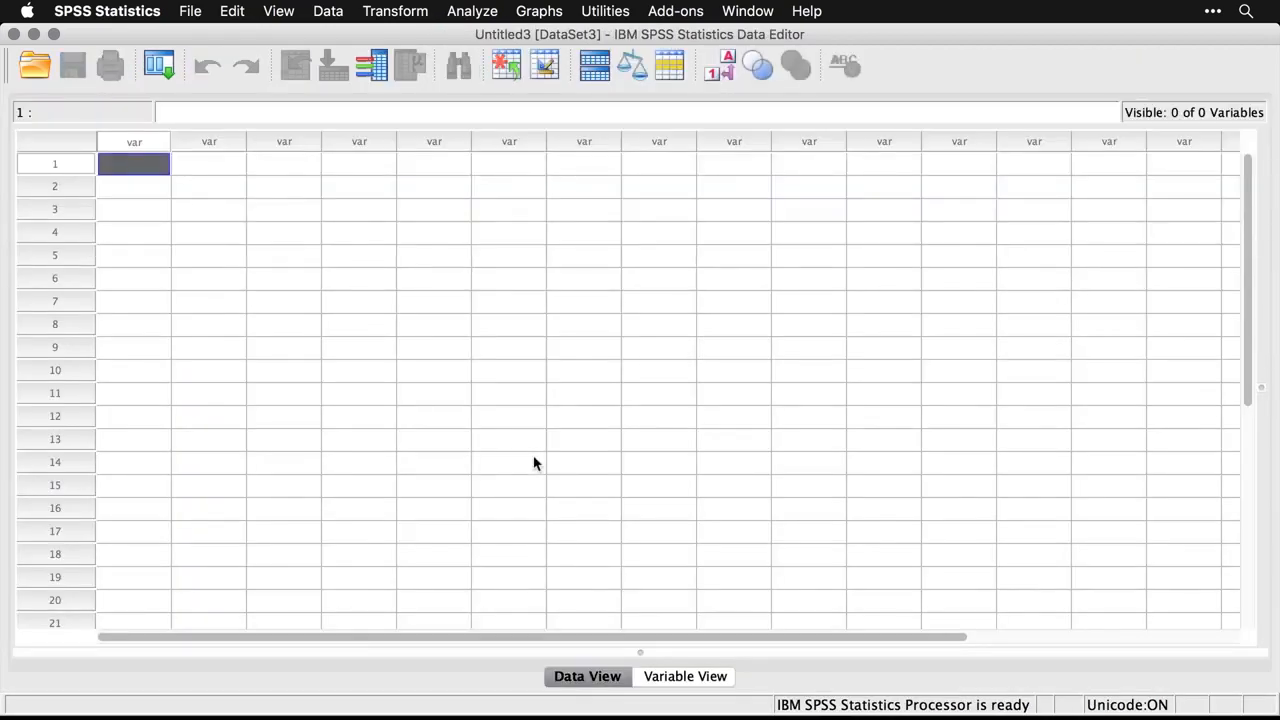
left_click(189, 11)
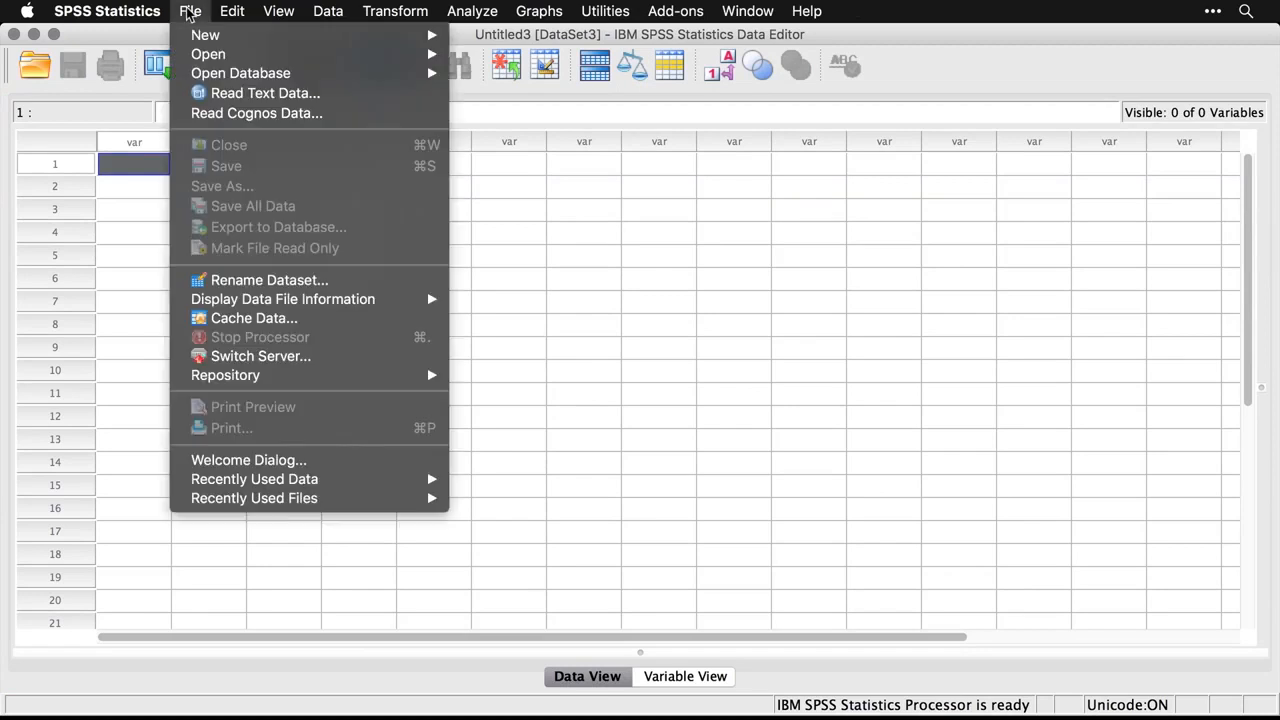
mouse_move(205, 54)
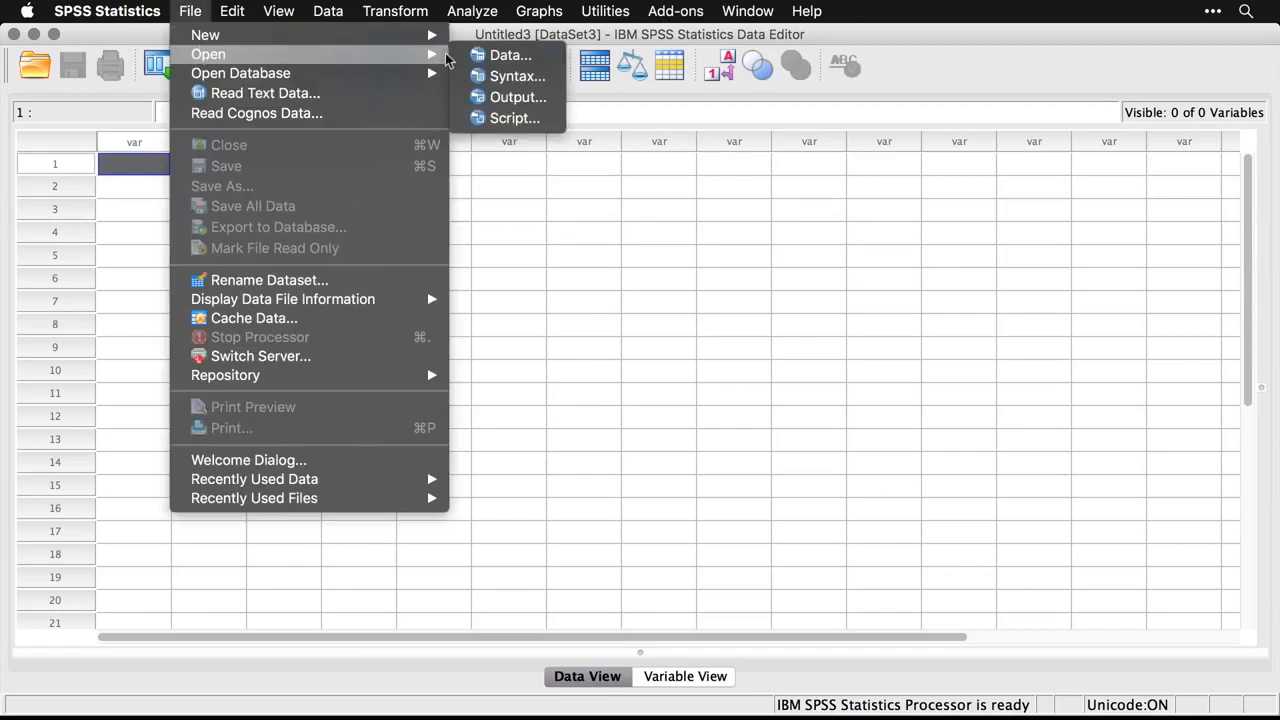
left_click(494, 56)
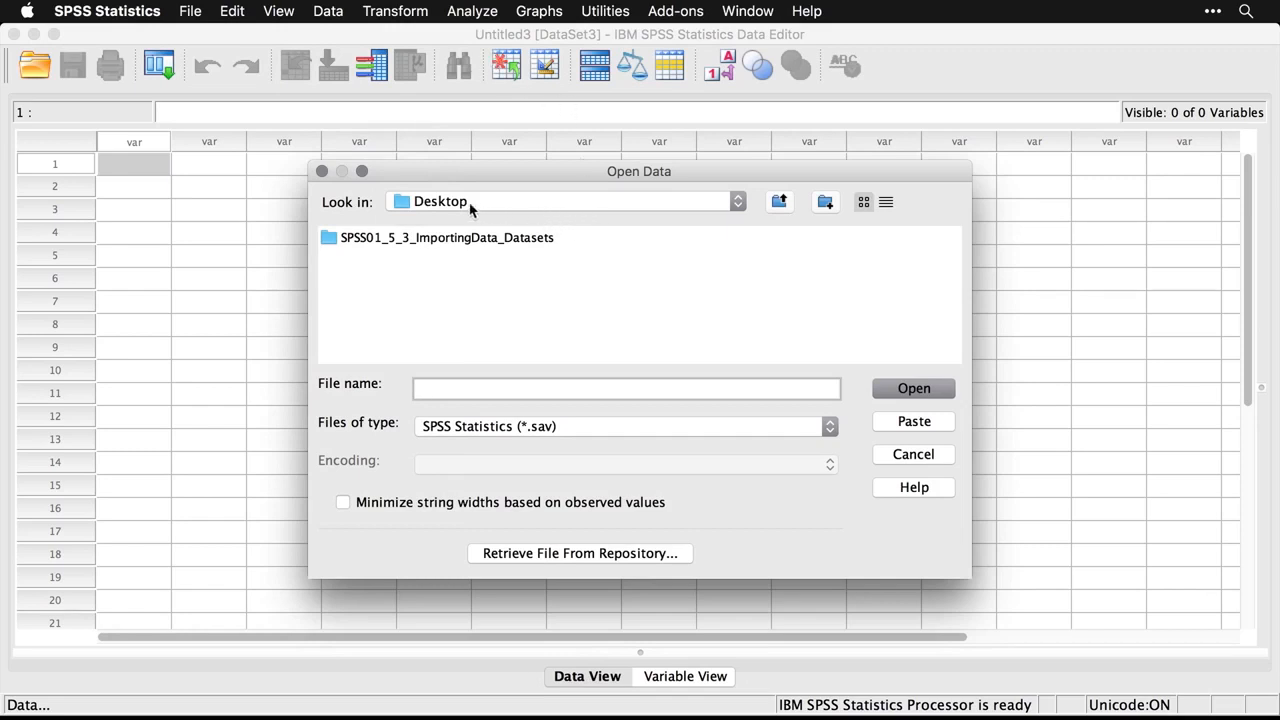
left_click(578, 428)
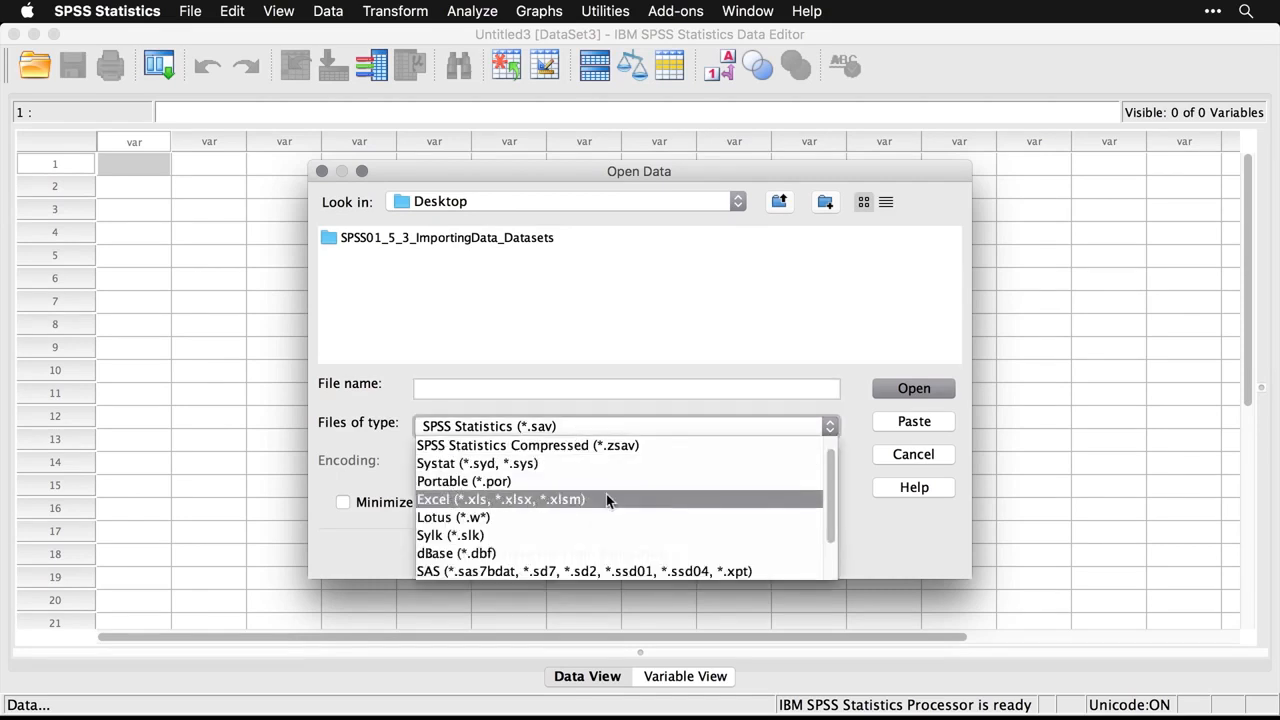
scroll(606, 499, "down", 3)
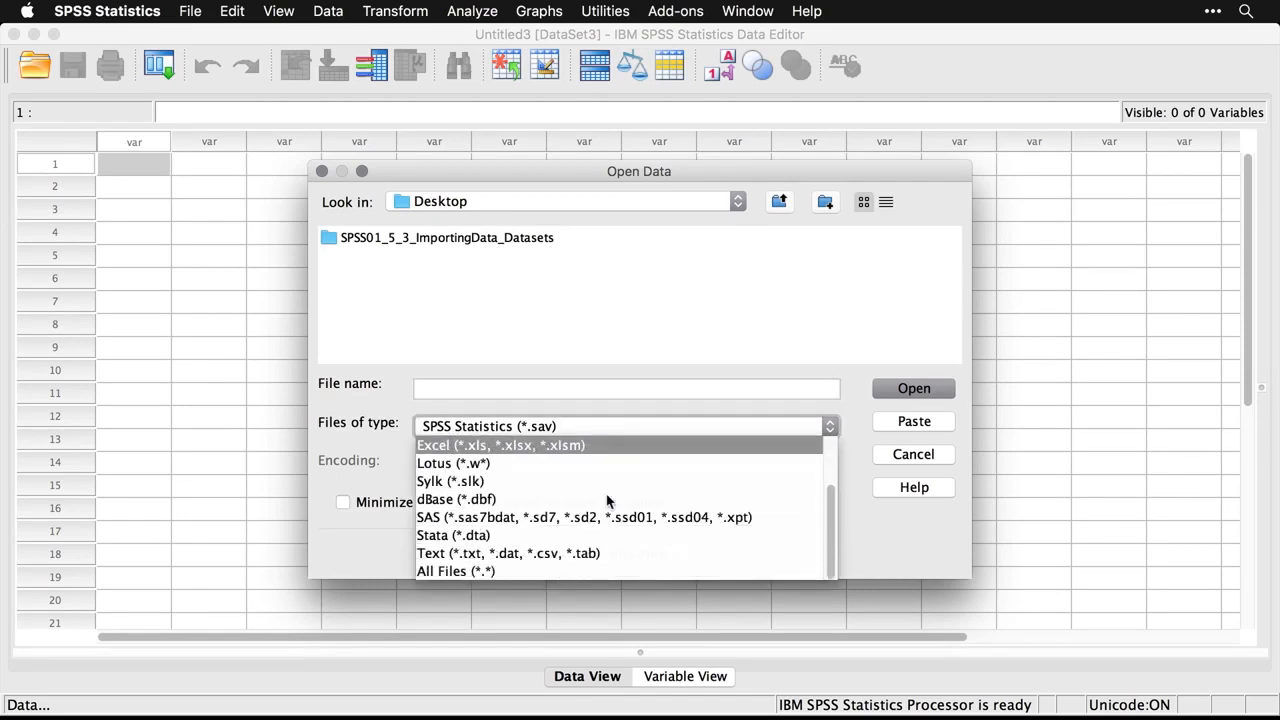
left_click(630, 553)
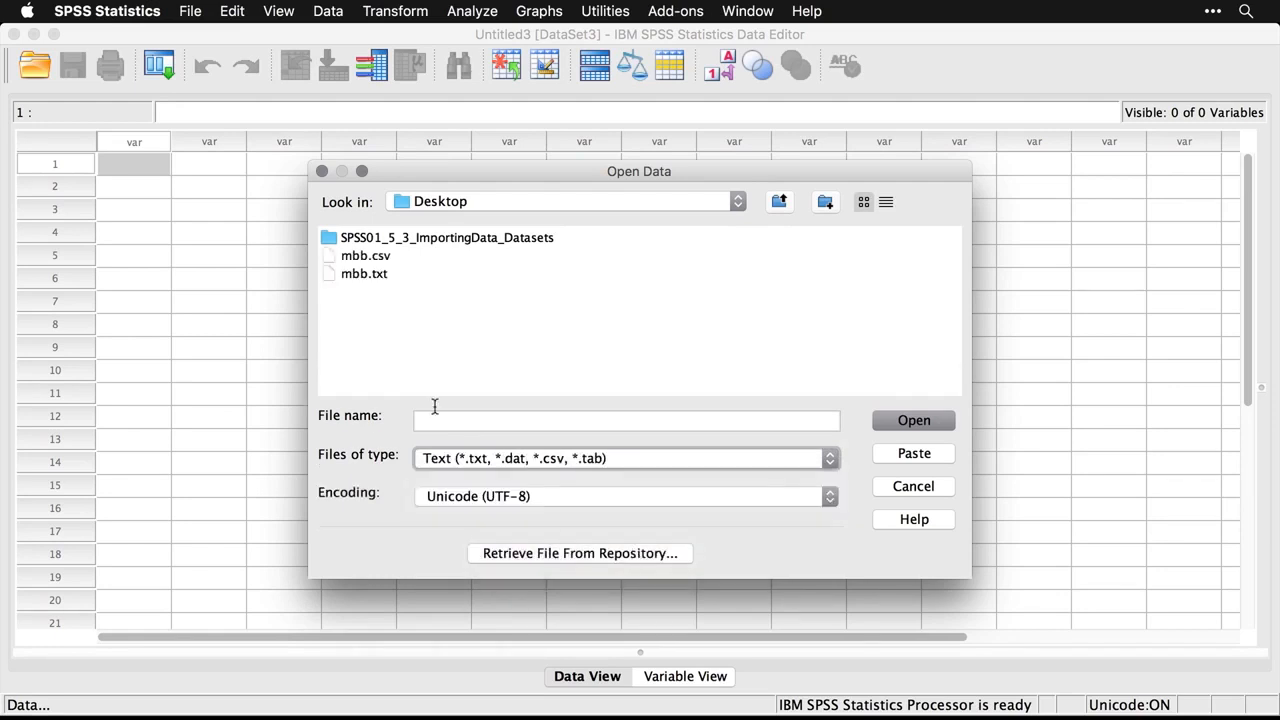
left_click(352, 275)
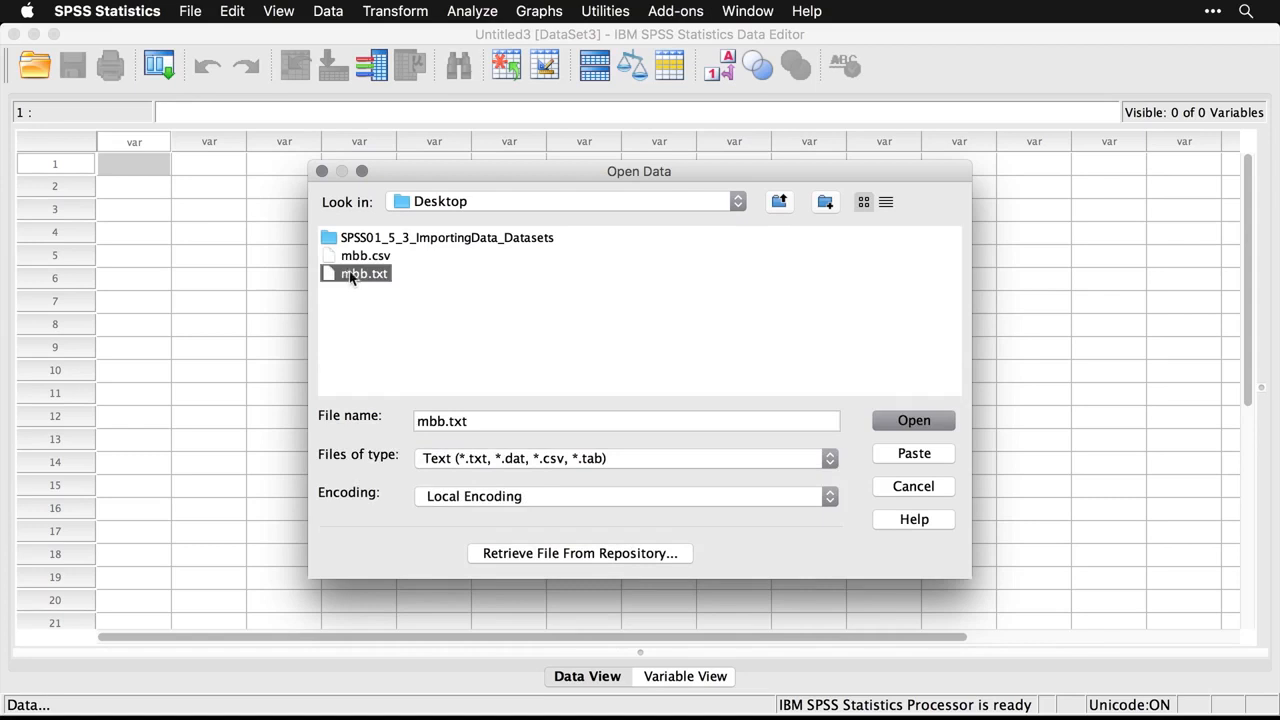
left_click(913, 421)
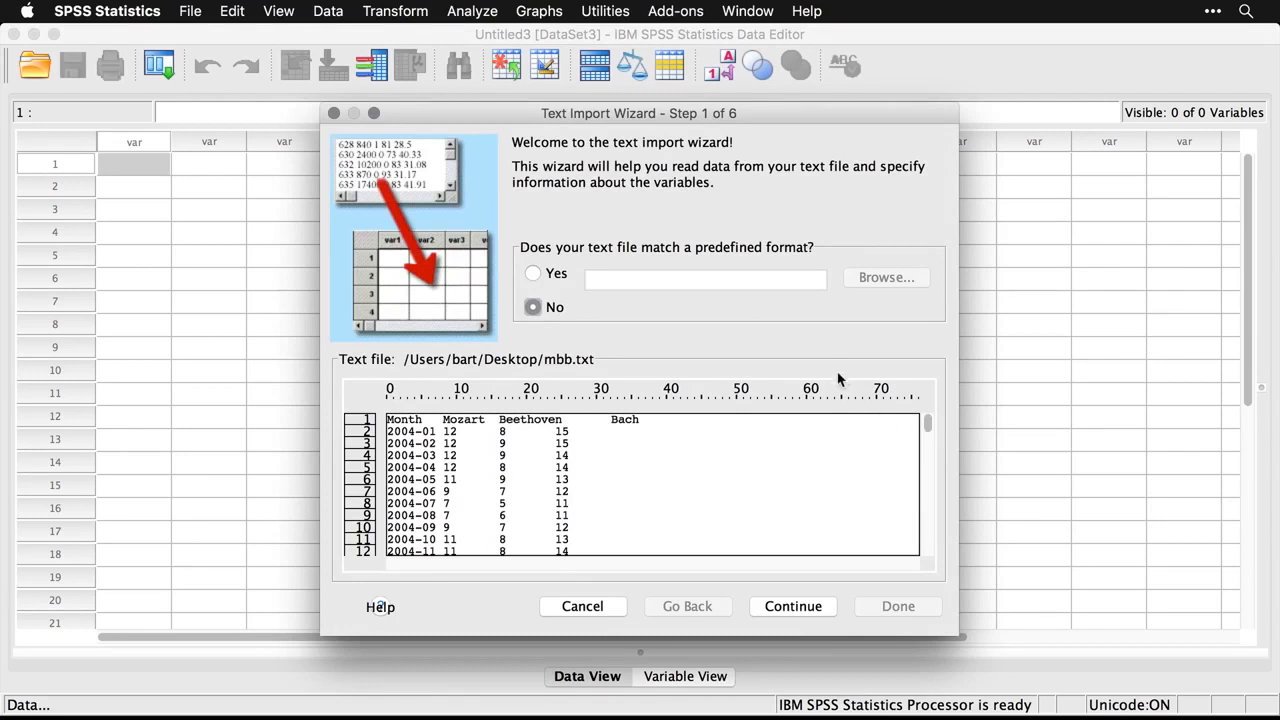
Import mbb.txt as tab-delimited data with variable names at the top, one case per line, all cases and no text qualifier
left_click(795, 606)
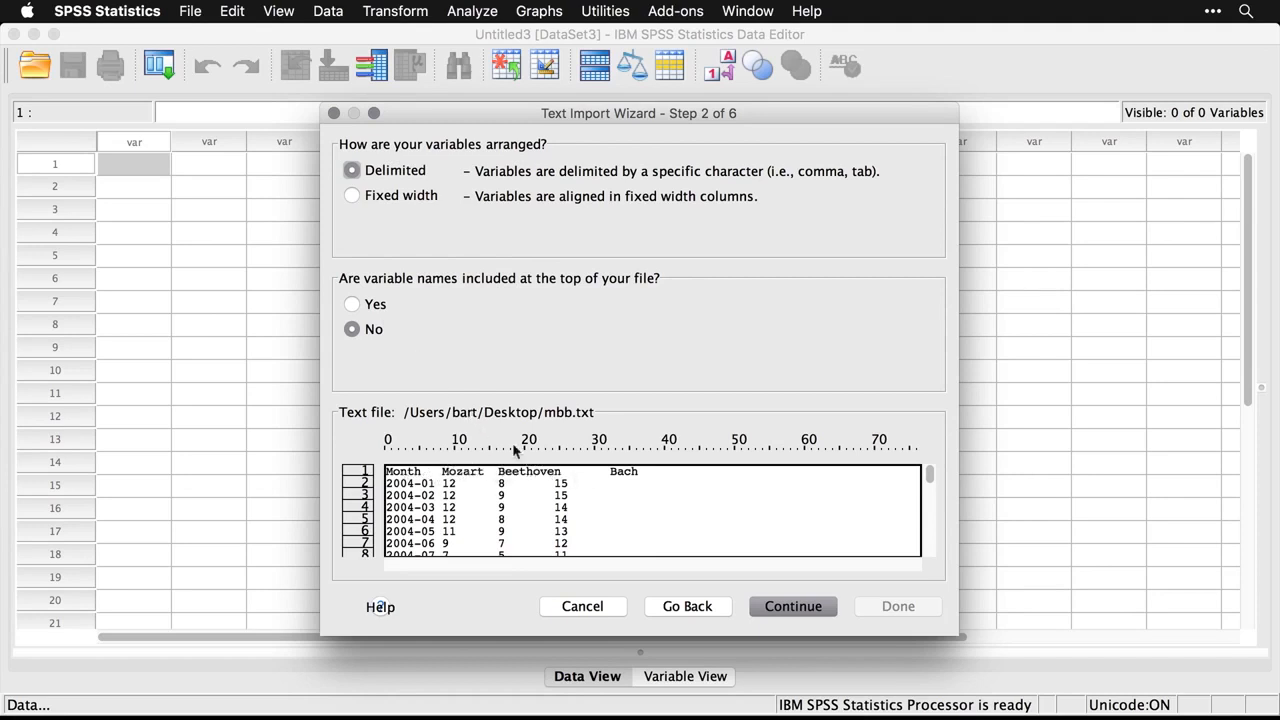
left_click(353, 305)
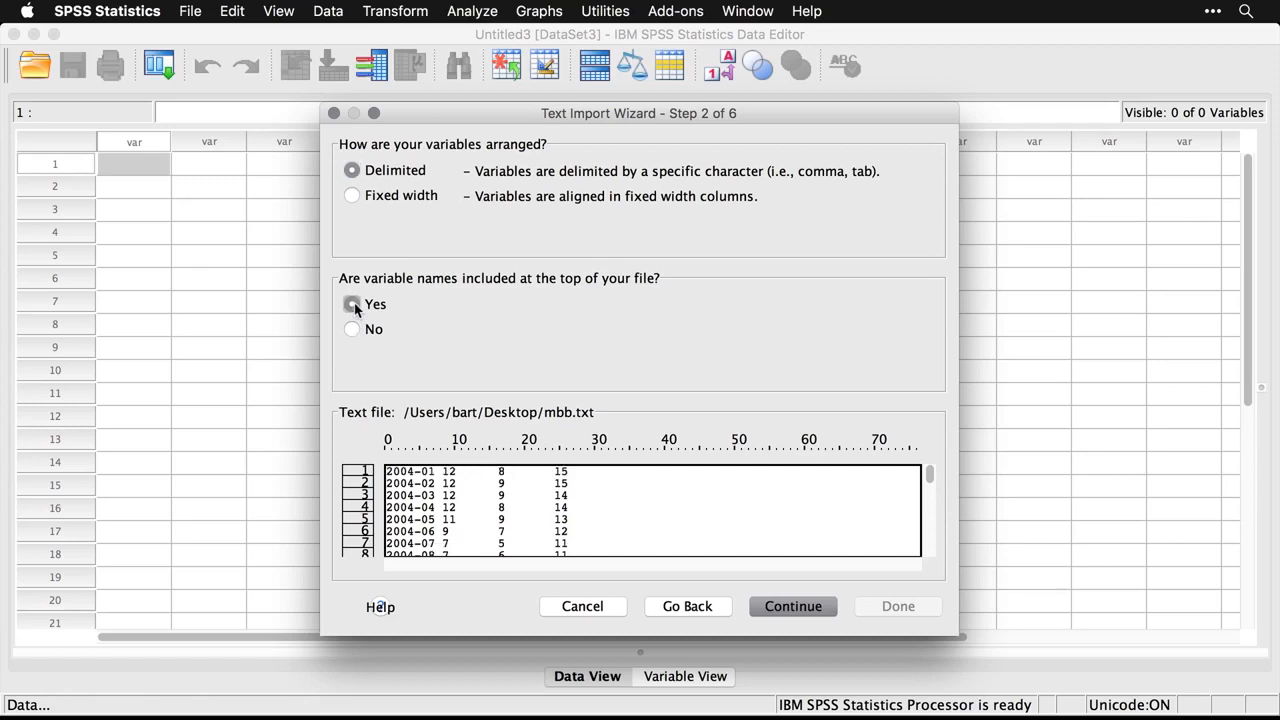
left_click(806, 606)
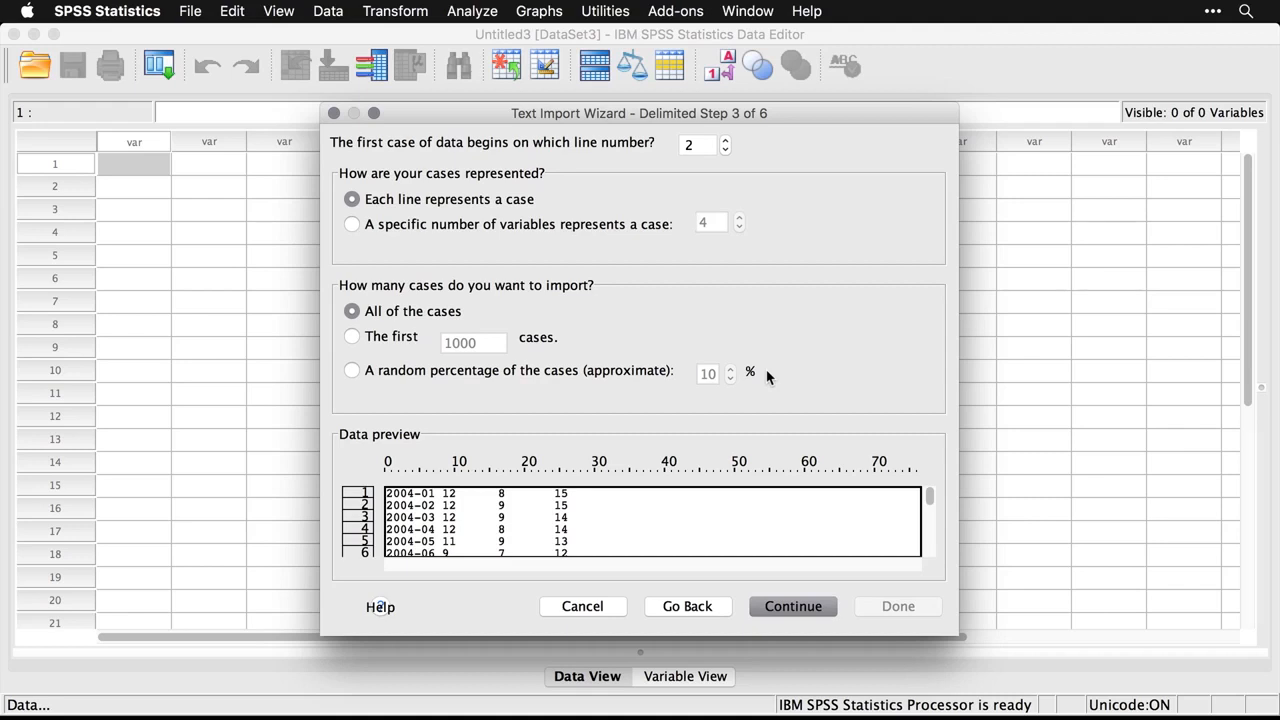
left_click(804, 608)
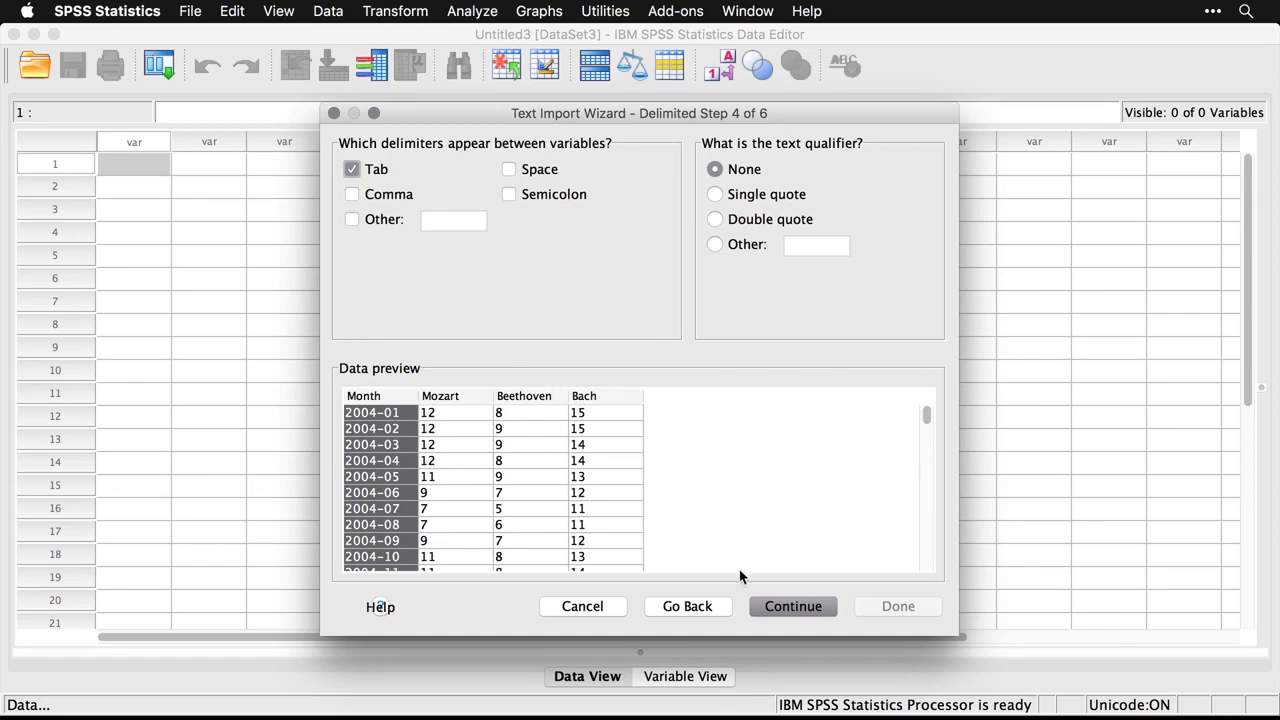
left_click(805, 606)
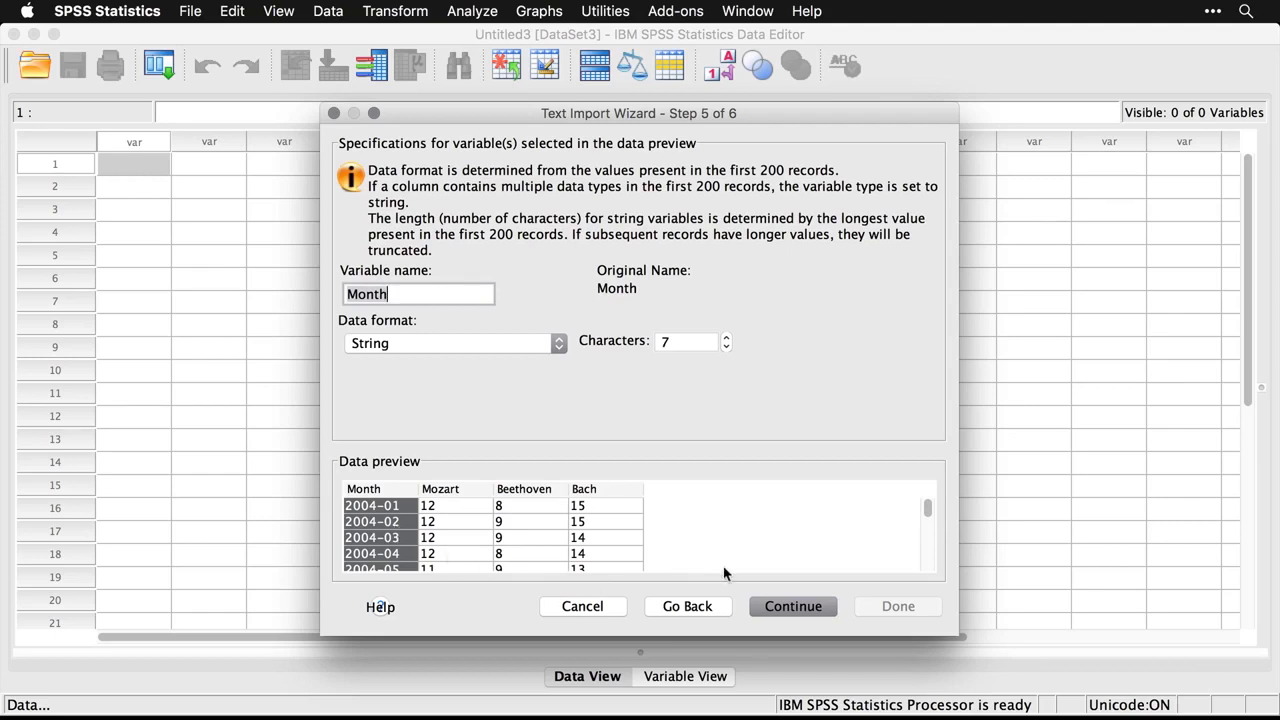
left_click(799, 606)
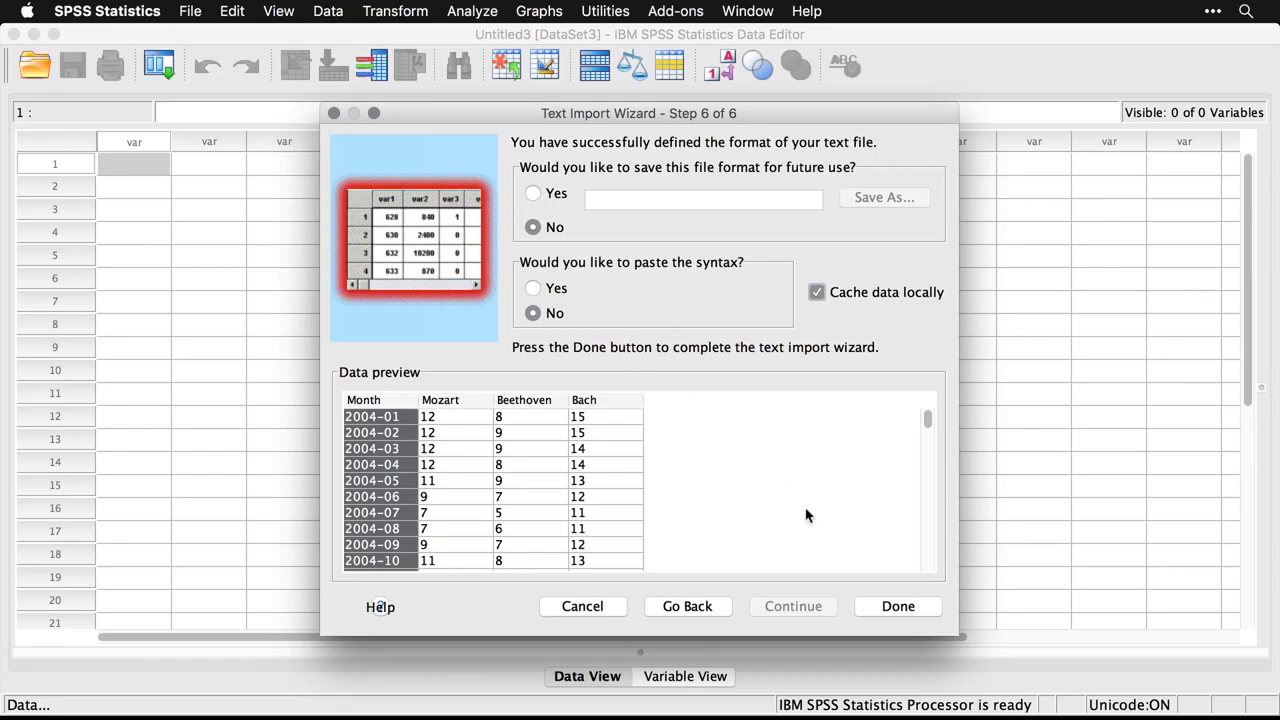
left_click(906, 612)
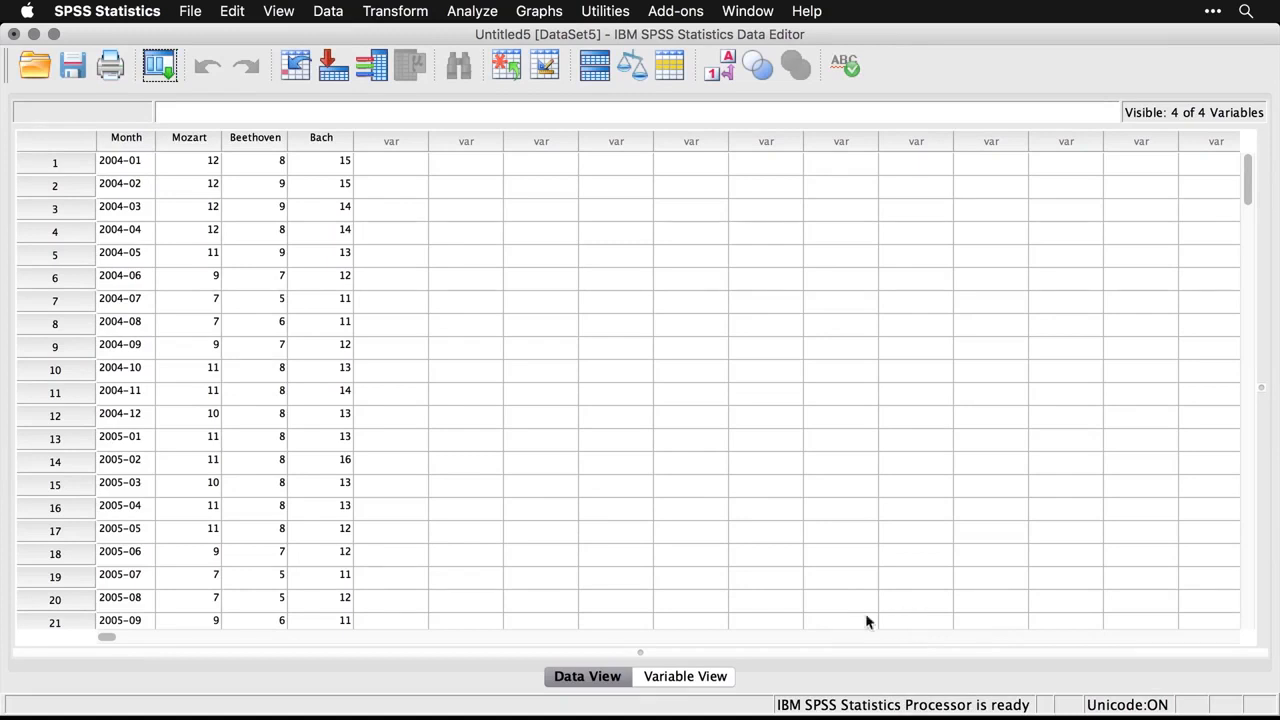
Set the measurement level of Mozart, Beethoven and Bach to Scale in the mbb.txt dataset, and return to the data values
left_click(700, 679)
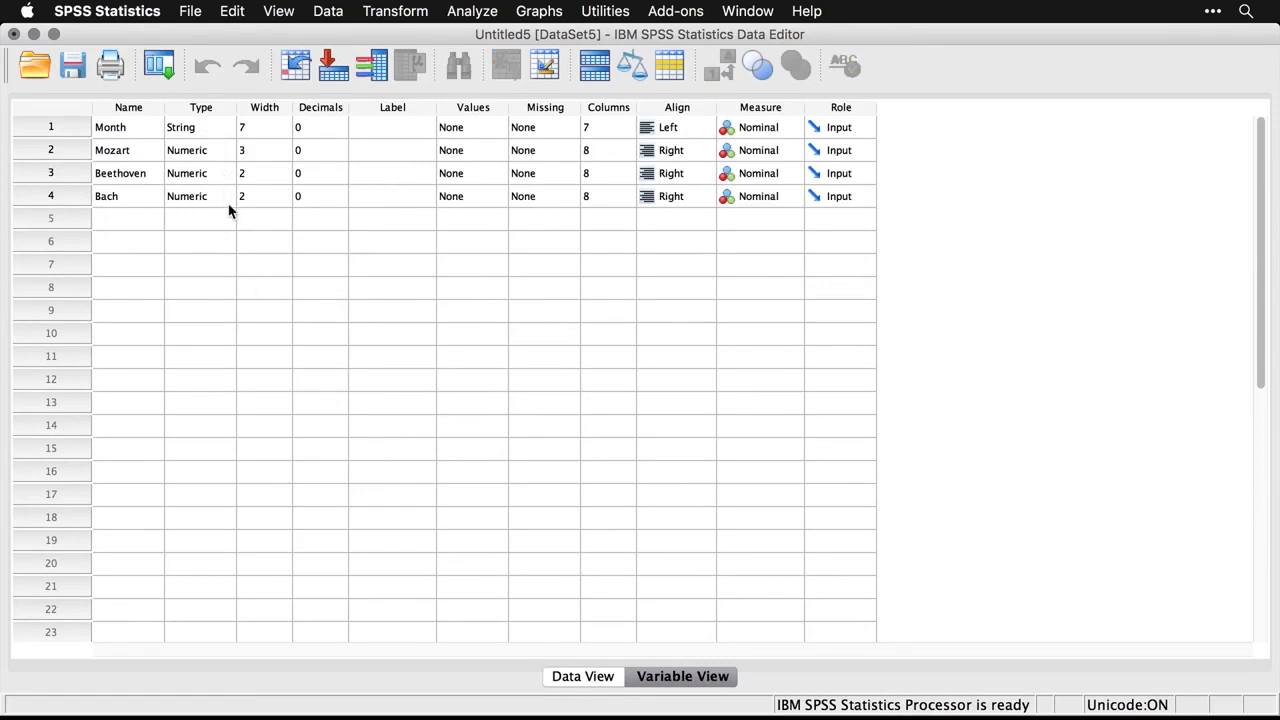
left_click(263, 199)
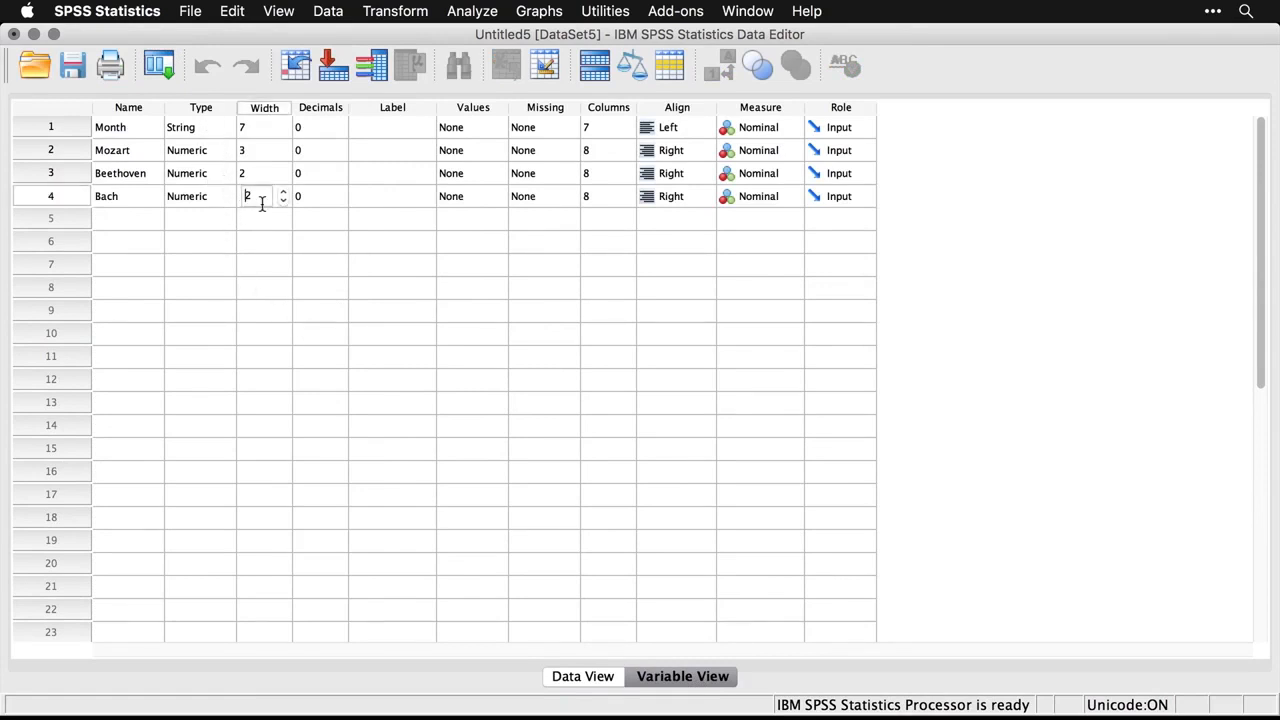
left_click(316, 218)
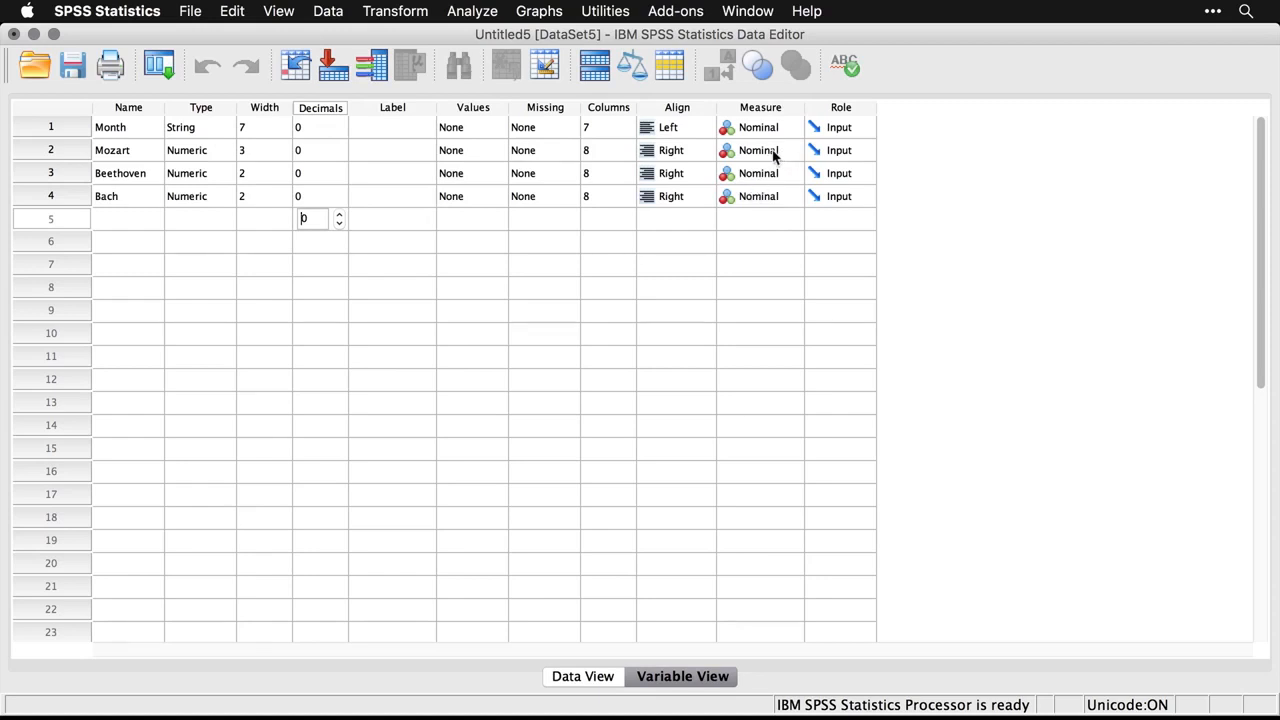
left_click(774, 152)
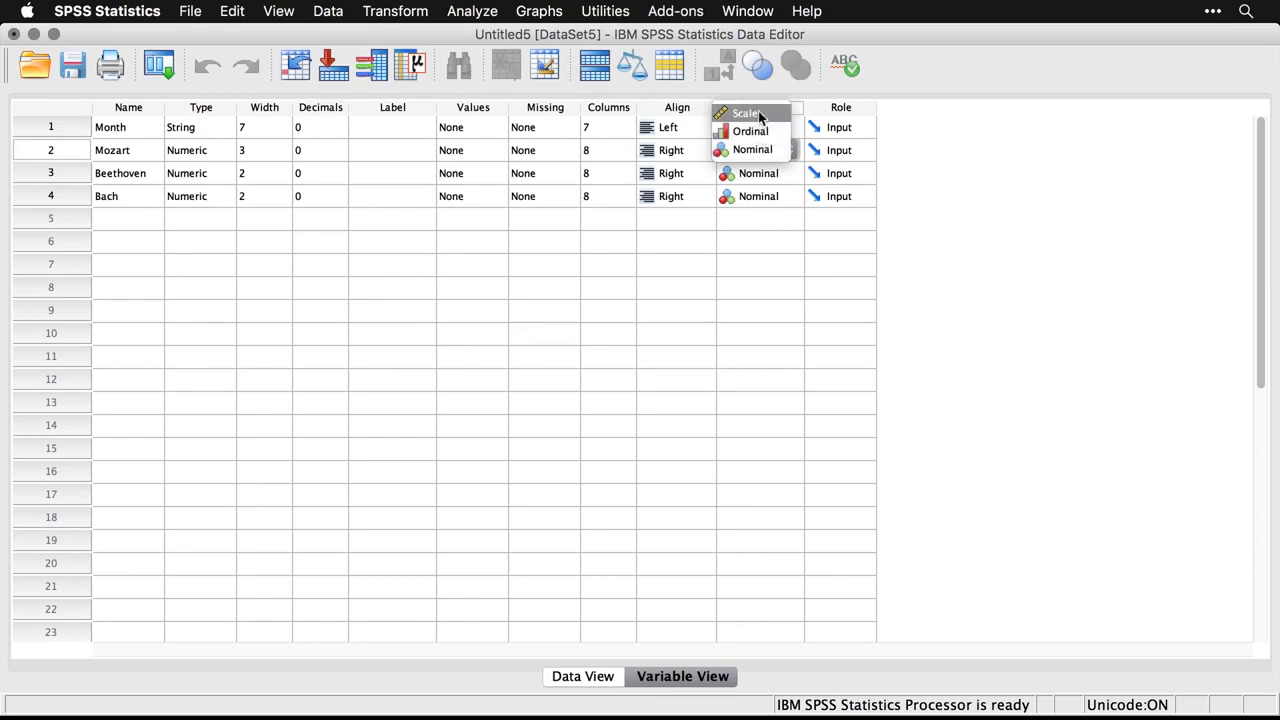
left_click(755, 114)
left_click(764, 176)
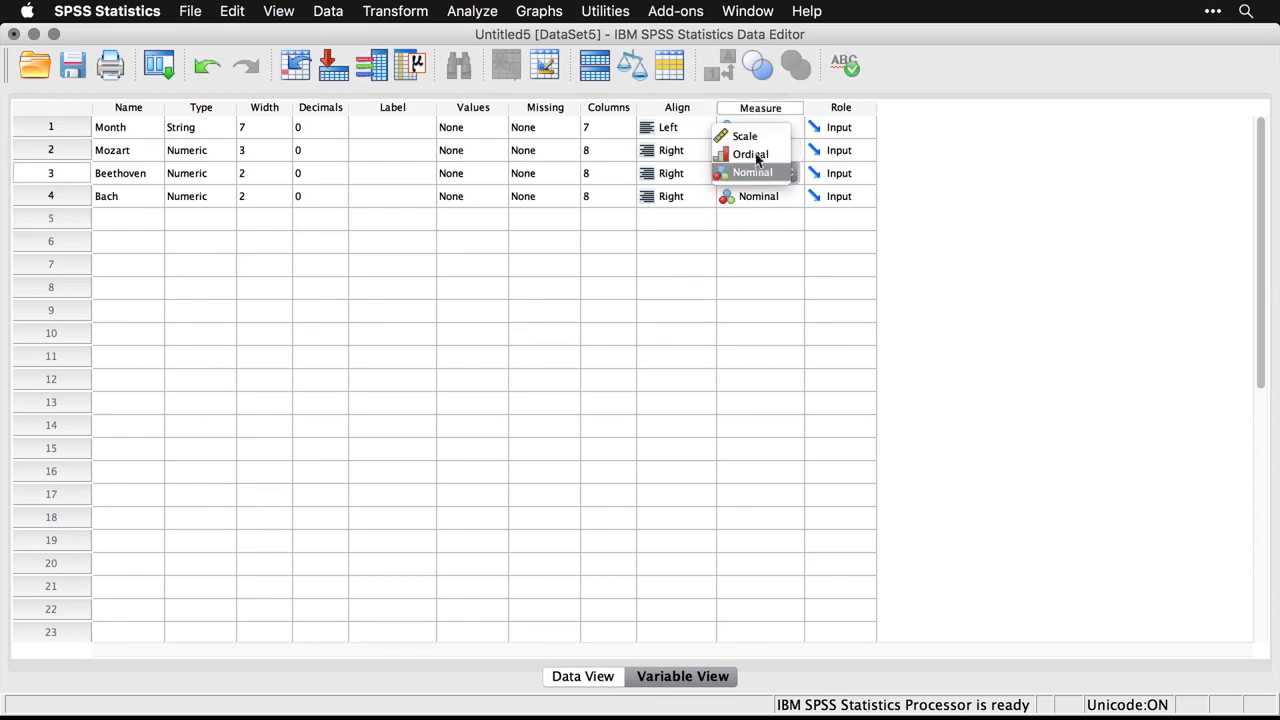
left_click(753, 135)
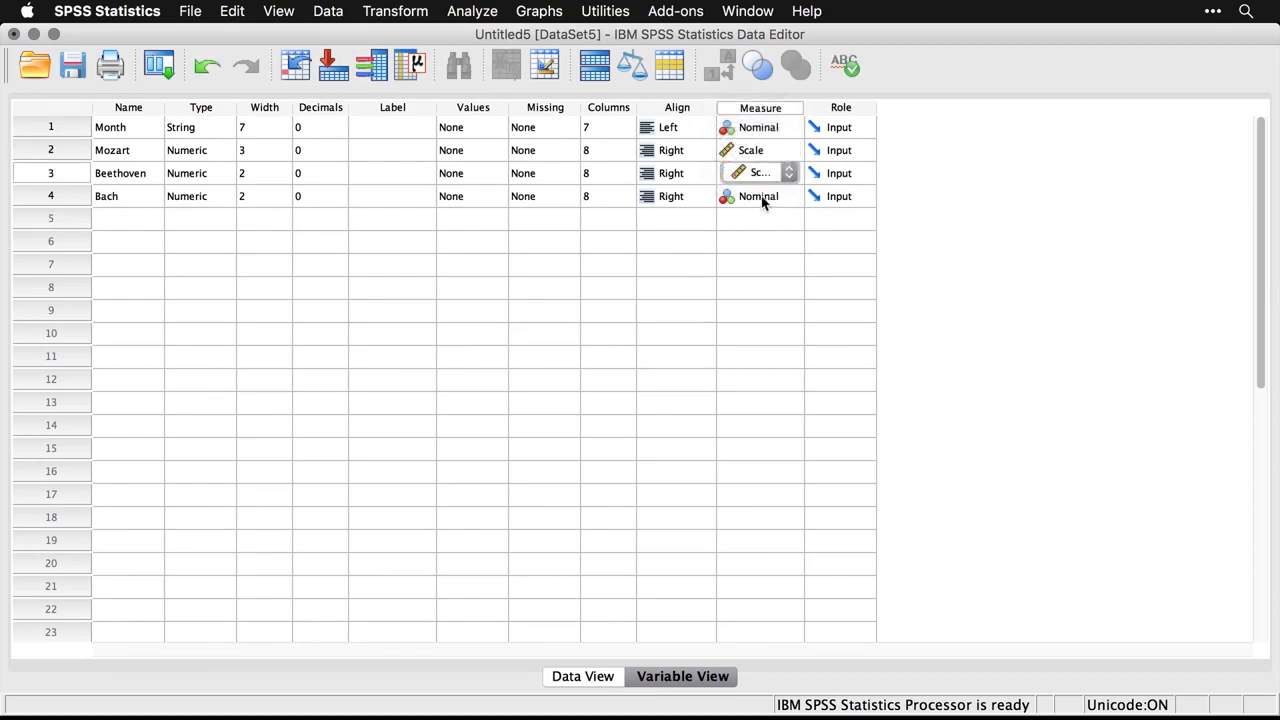
left_click(766, 198)
left_click(754, 160)
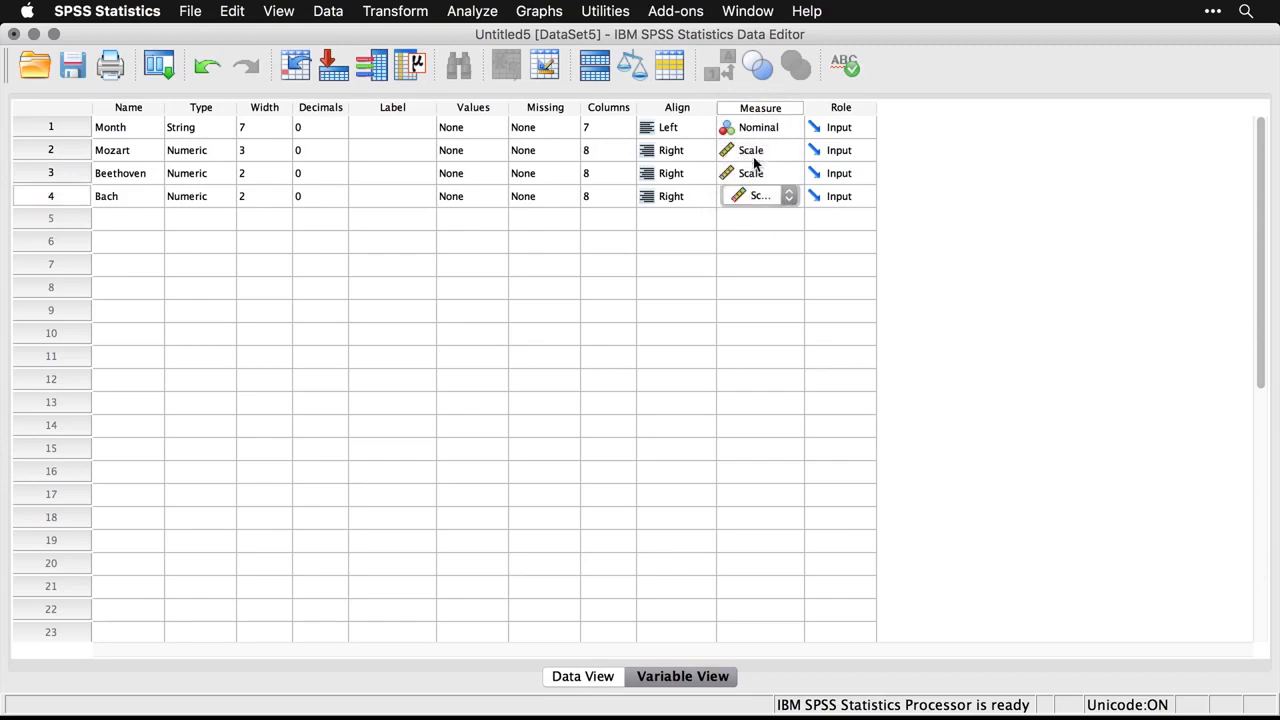
left_click(700, 197)
left_click(783, 233)
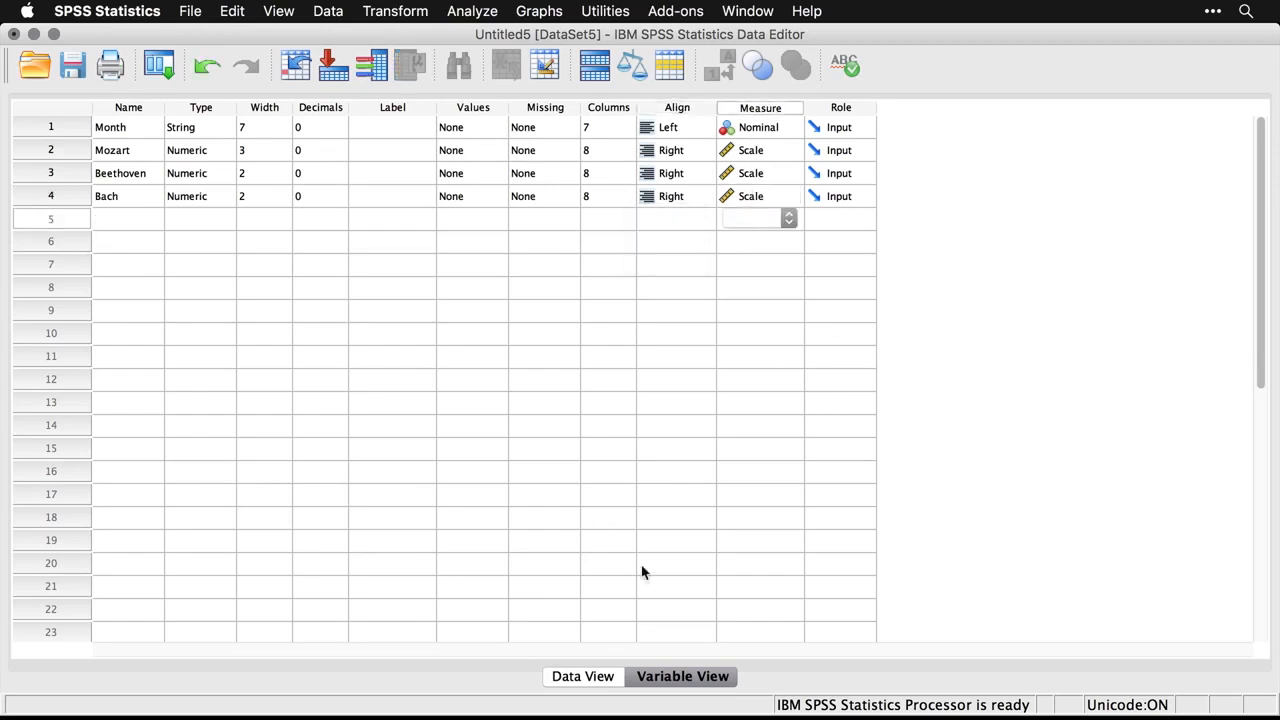
left_click(596, 686)
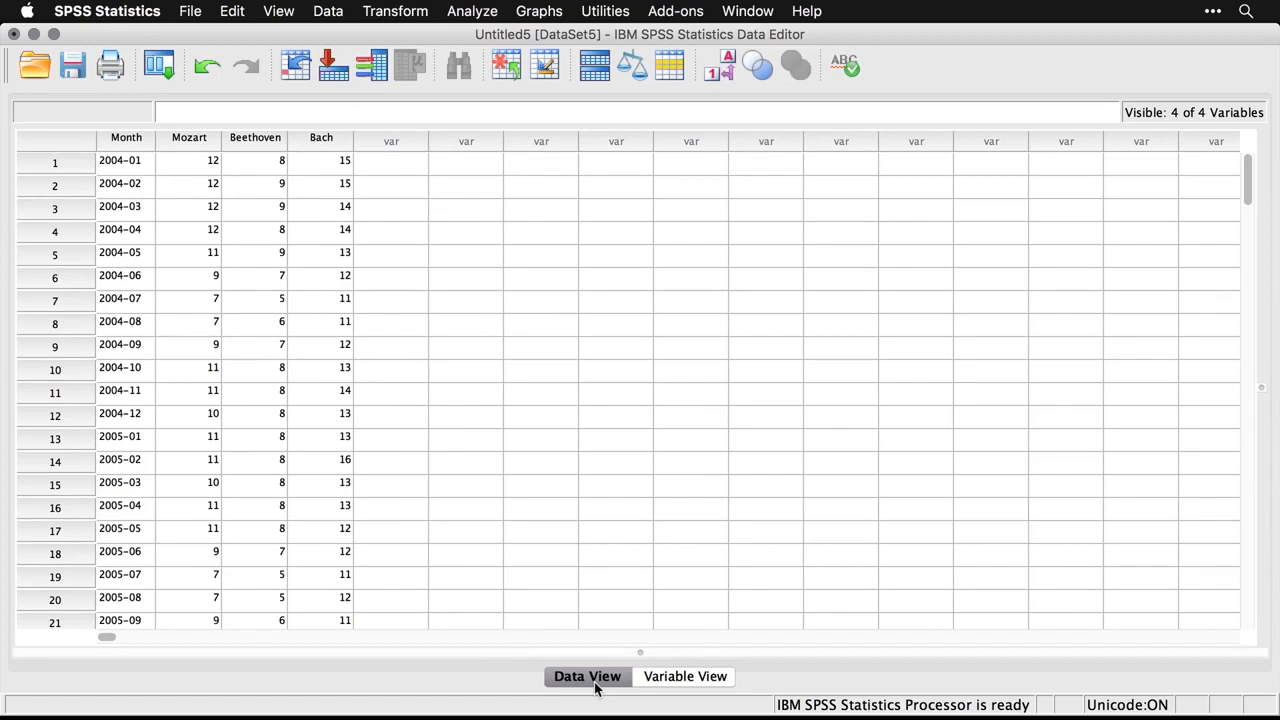
Create a new empty dataset and open mbb.csv from the Desktop as data, using the Text (*.txt, *.dat, *.csv, *.tab) file type
key("super+n")
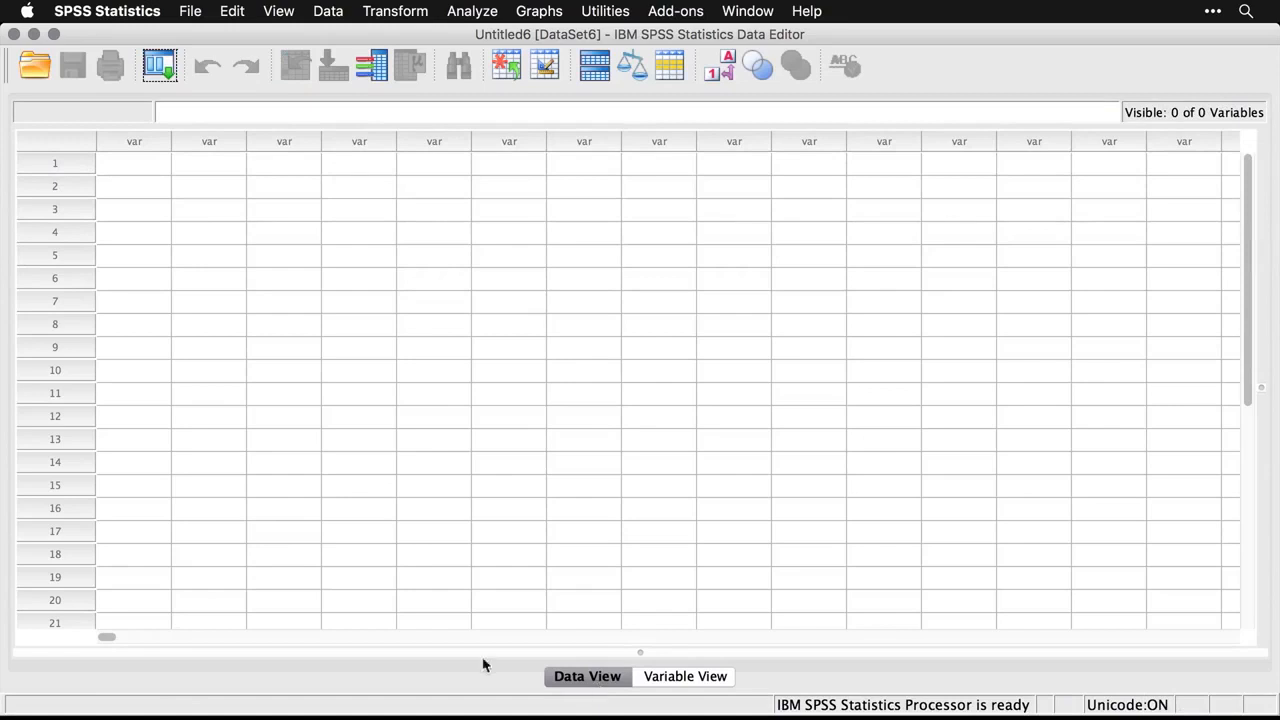
left_click(189, 11)
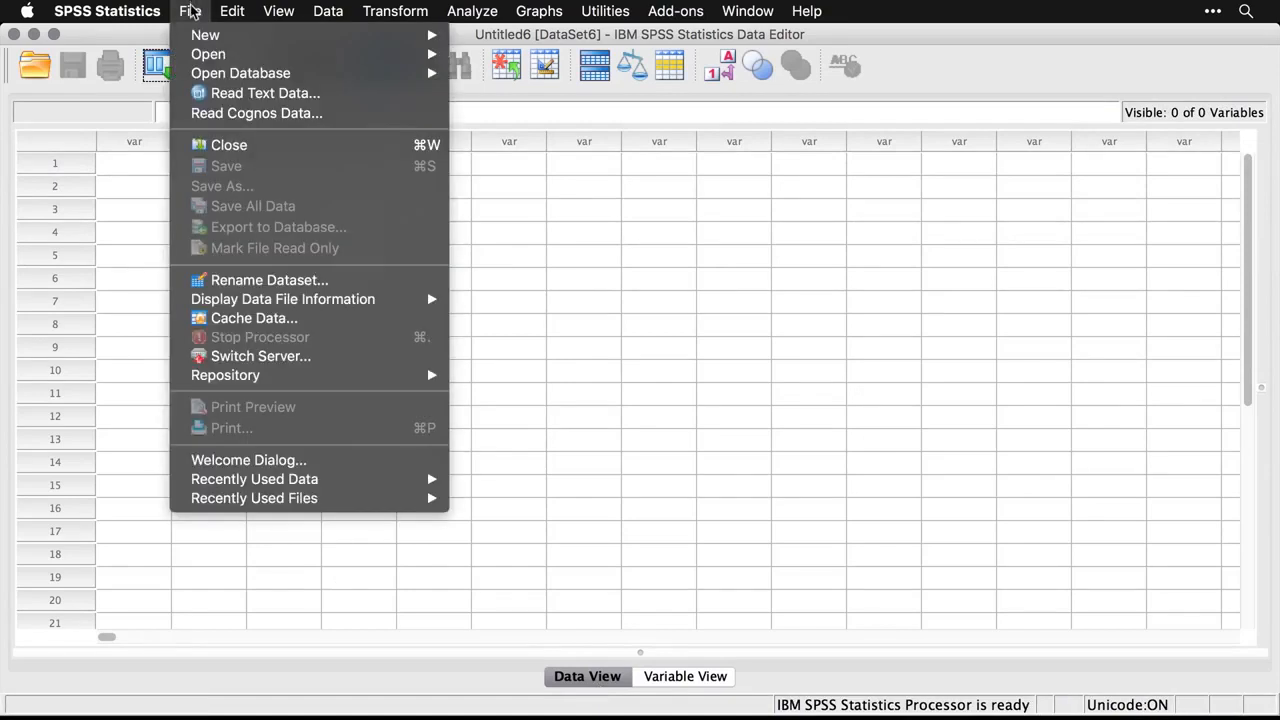
mouse_move(226, 57)
left_click(474, 56)
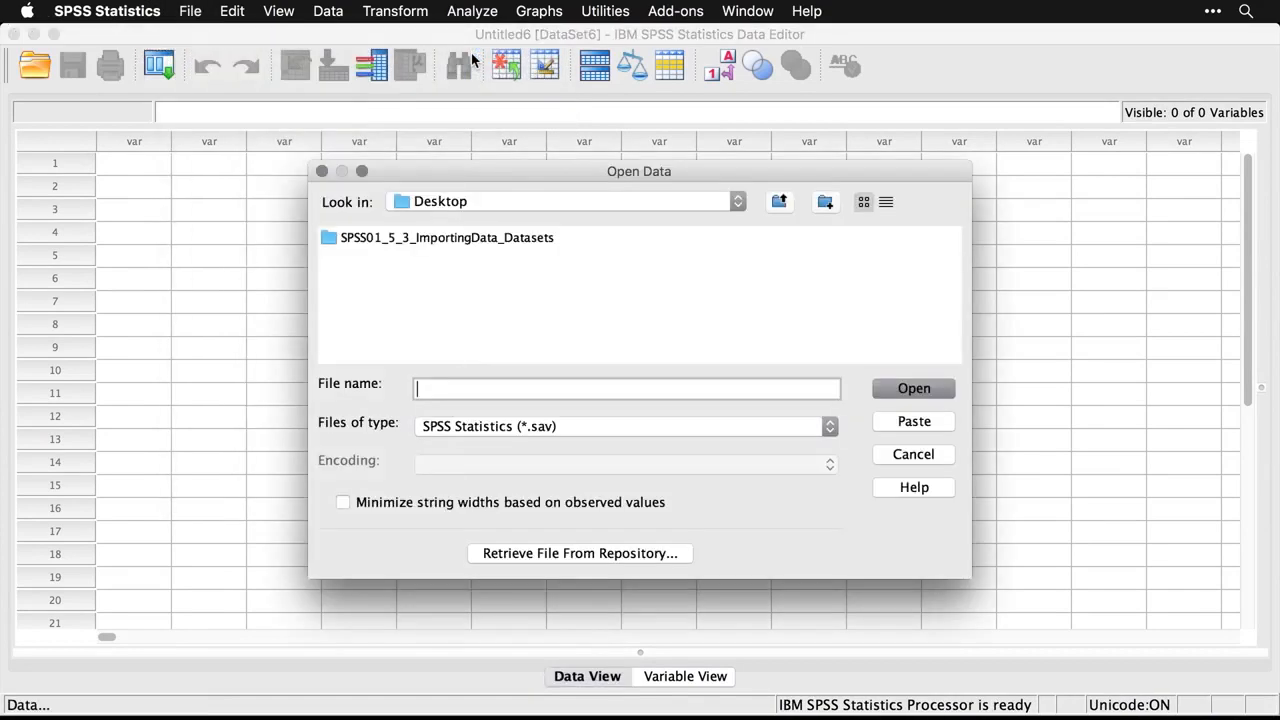
left_click(614, 430)
scroll(617, 495, "down", 1)
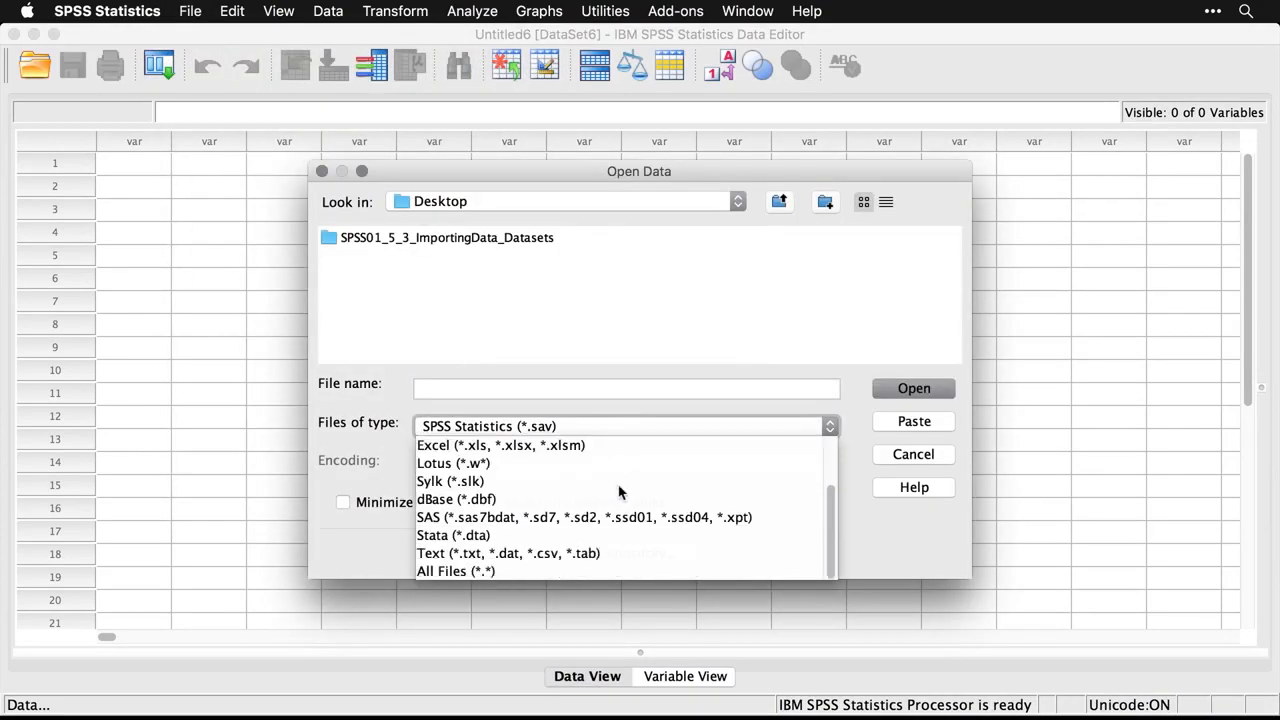
left_click(629, 553)
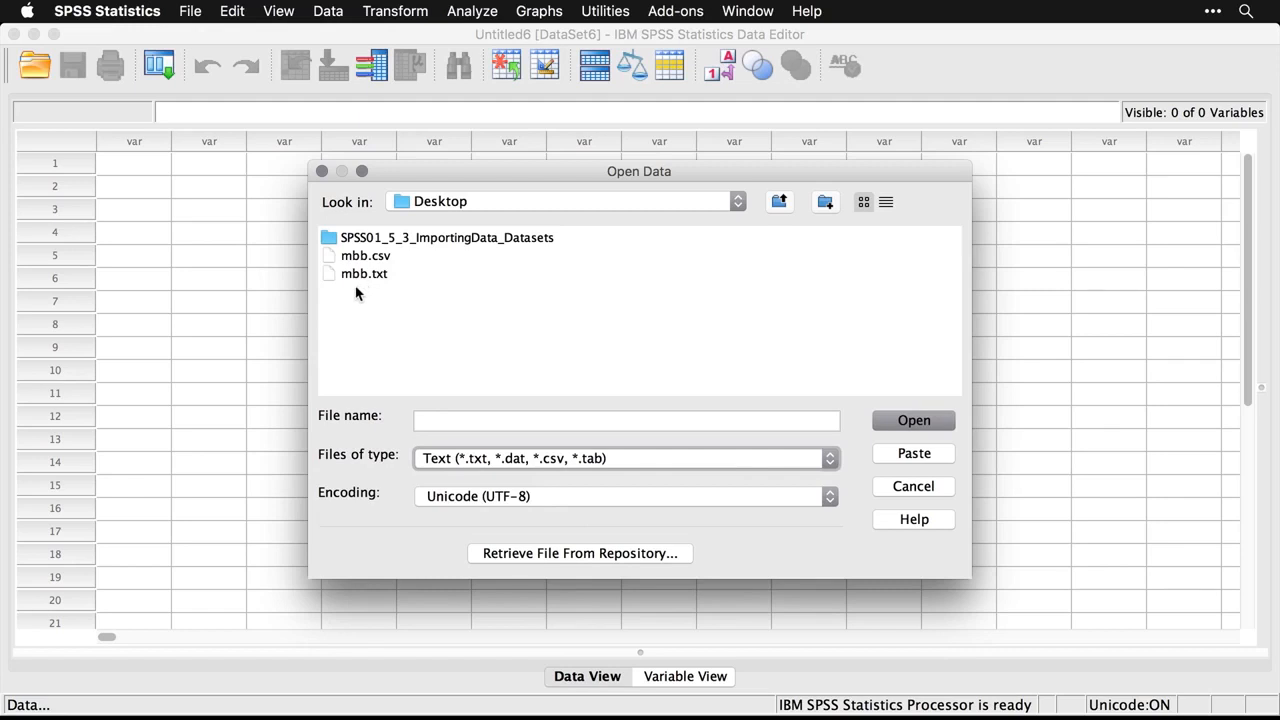
left_click(367, 258)
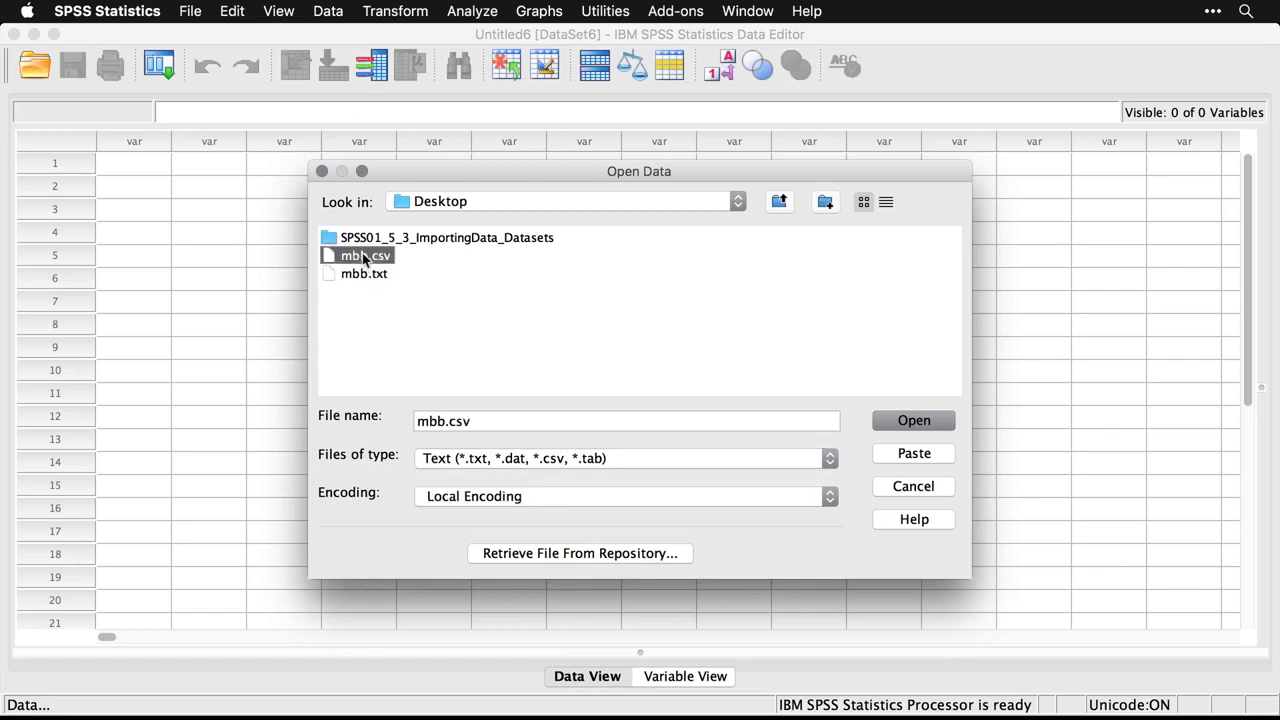
left_click(918, 425)
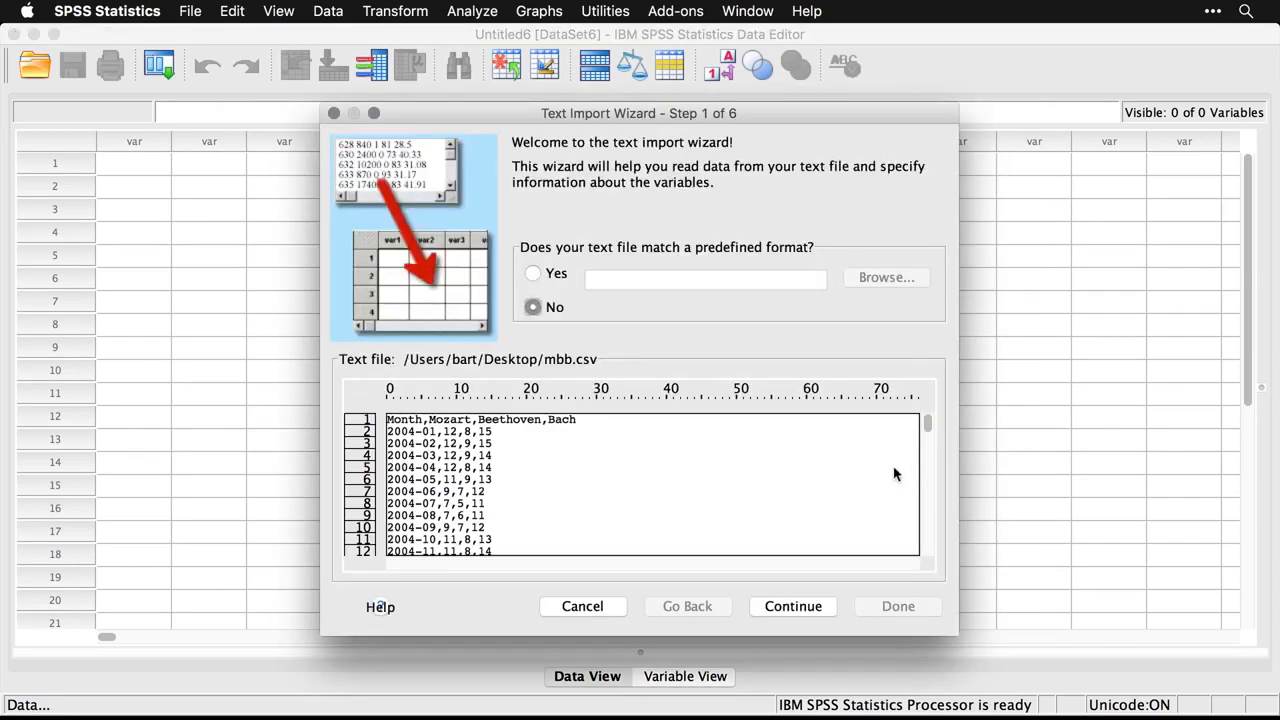
Import mbb.csv as comma-delimited data with variable names at the top, one case per line, all cases and no text qualifier
left_click(802, 613)
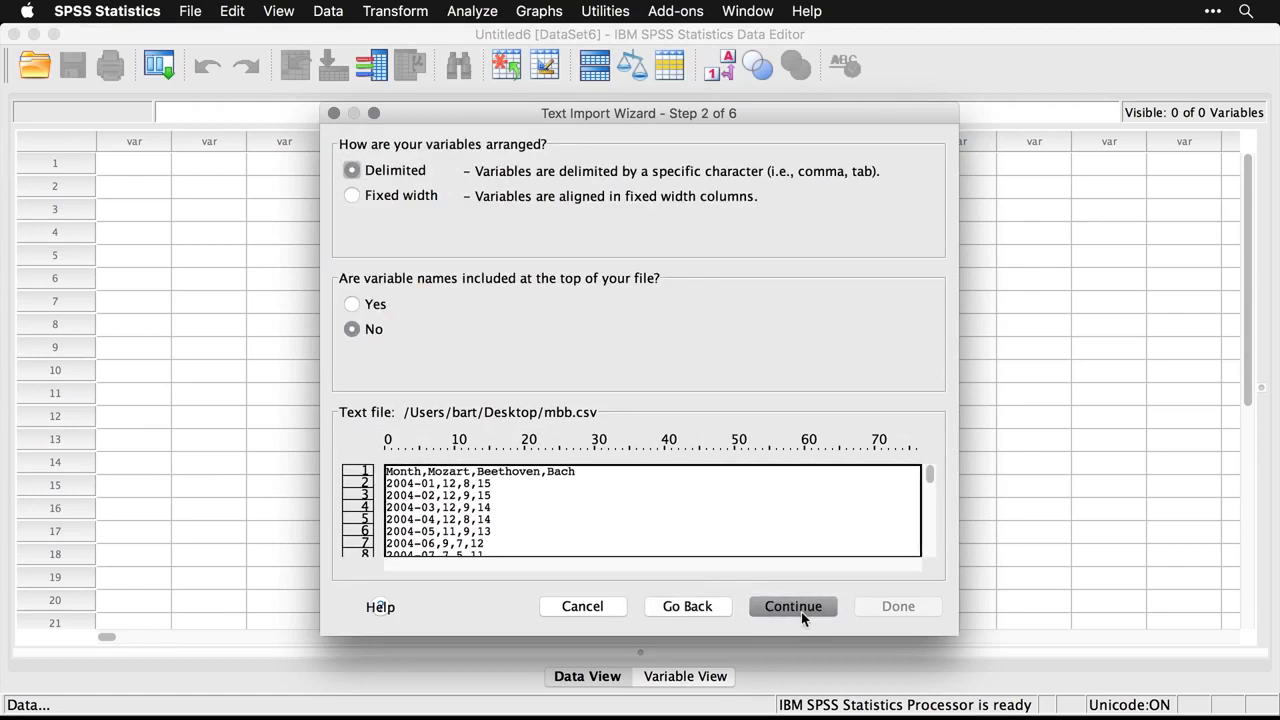
left_click(353, 305)
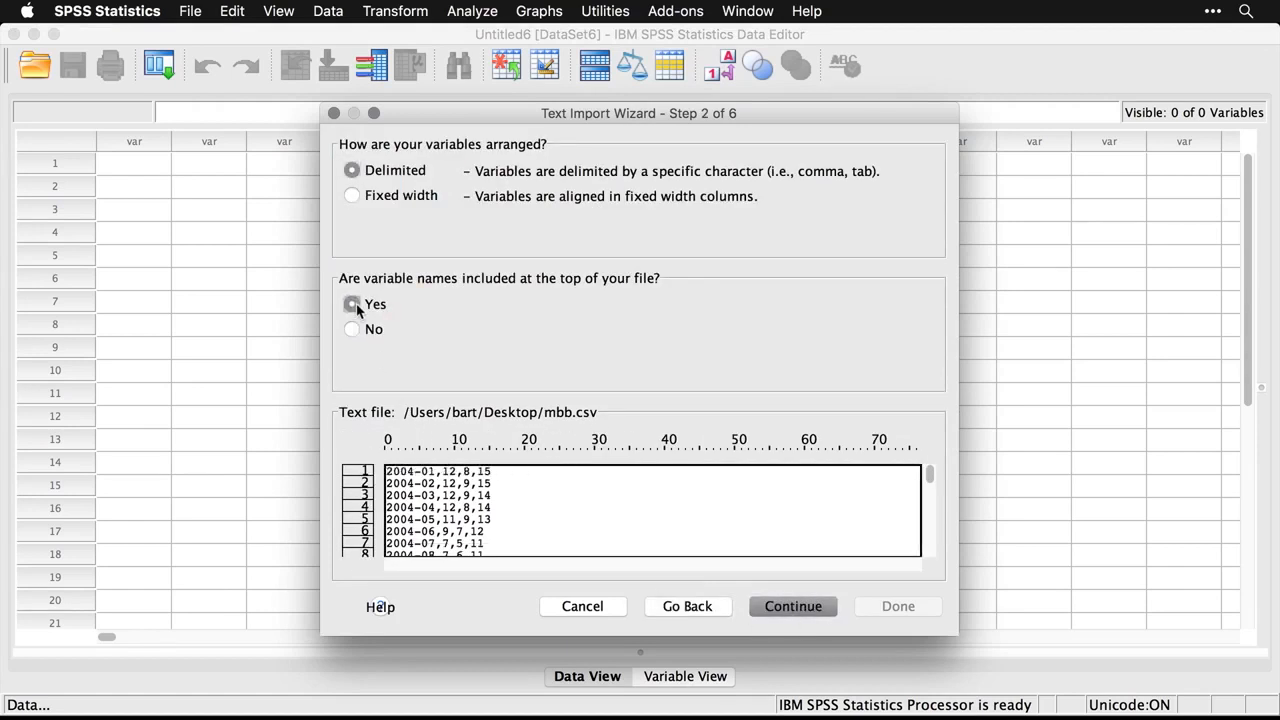
left_click(802, 612)
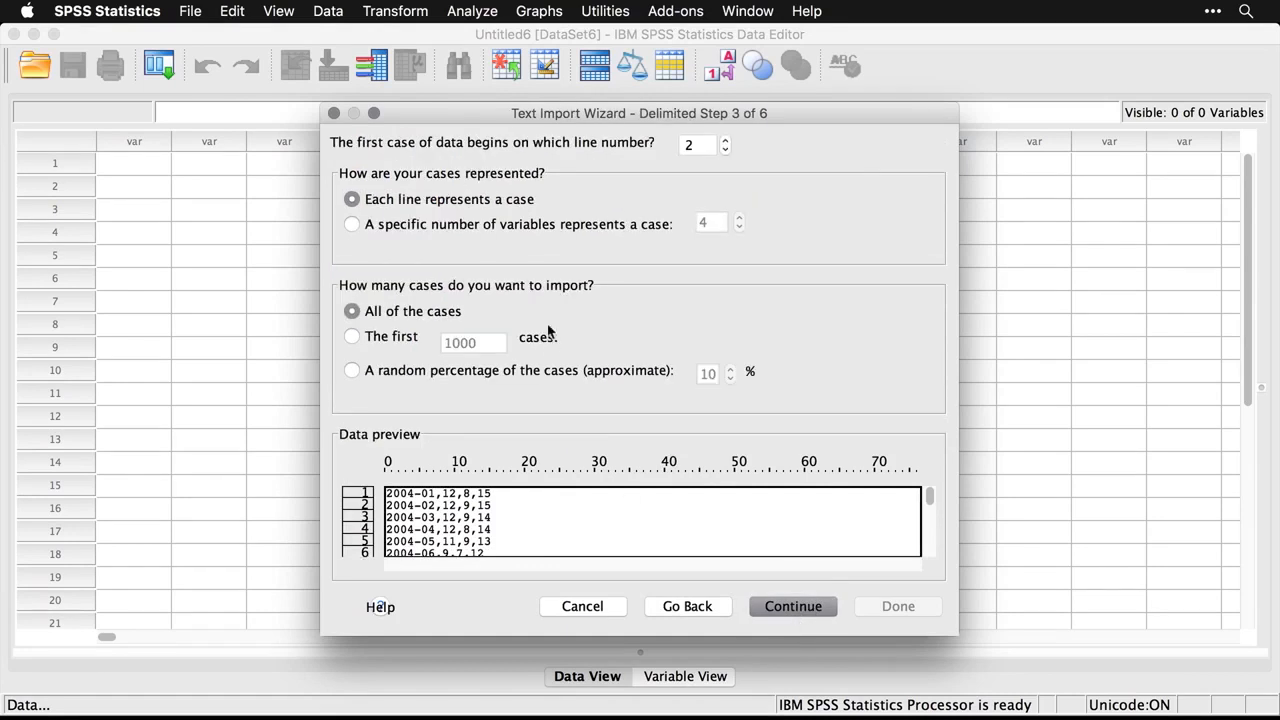
left_click(809, 606)
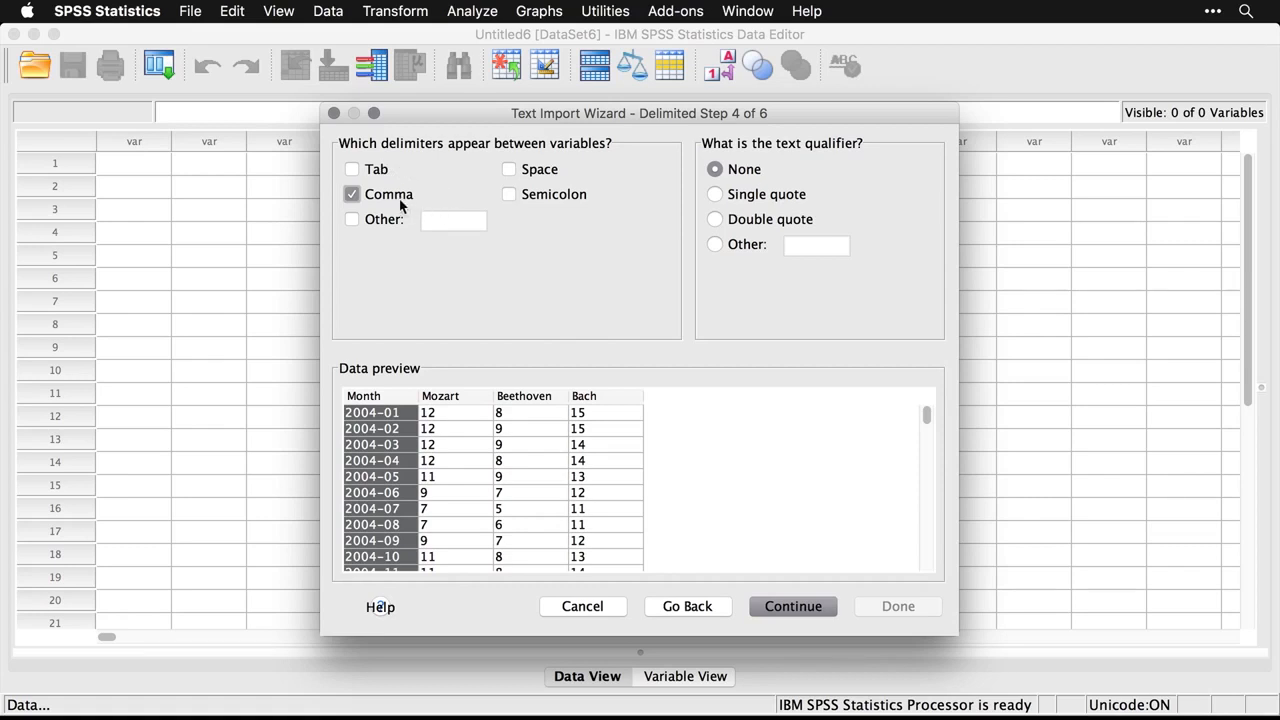
left_click(807, 607)
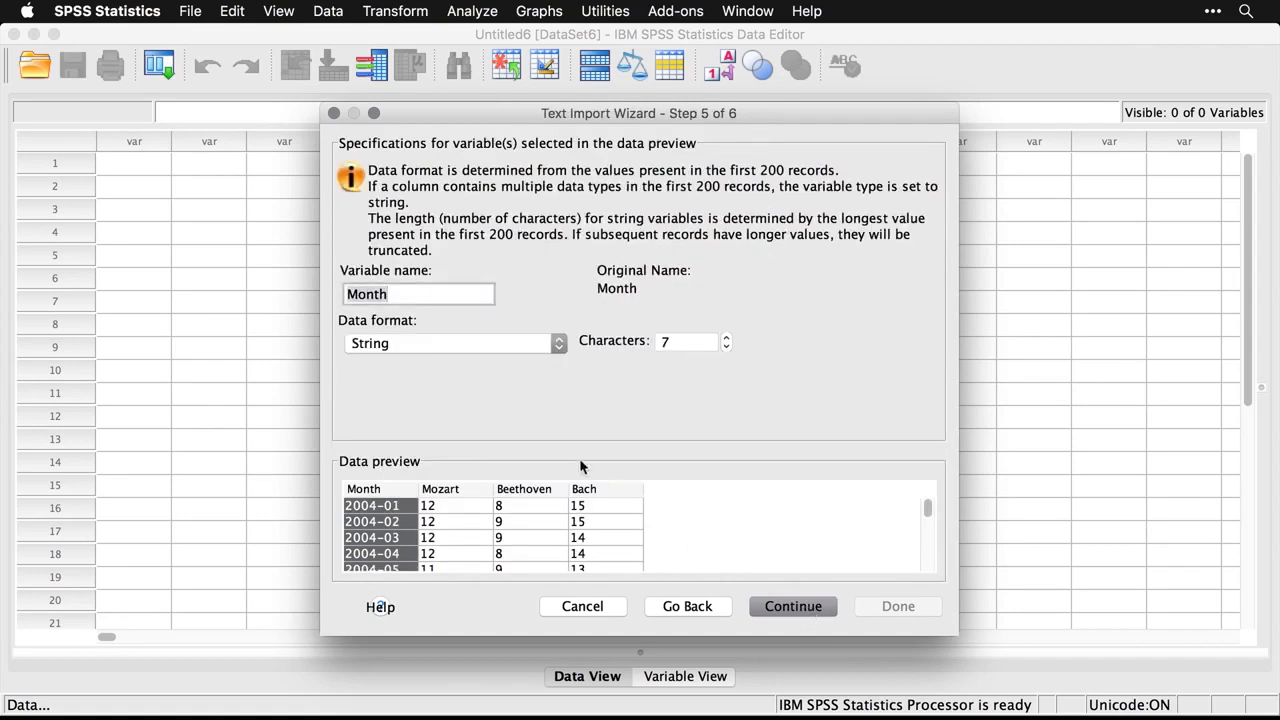
left_click(807, 607)
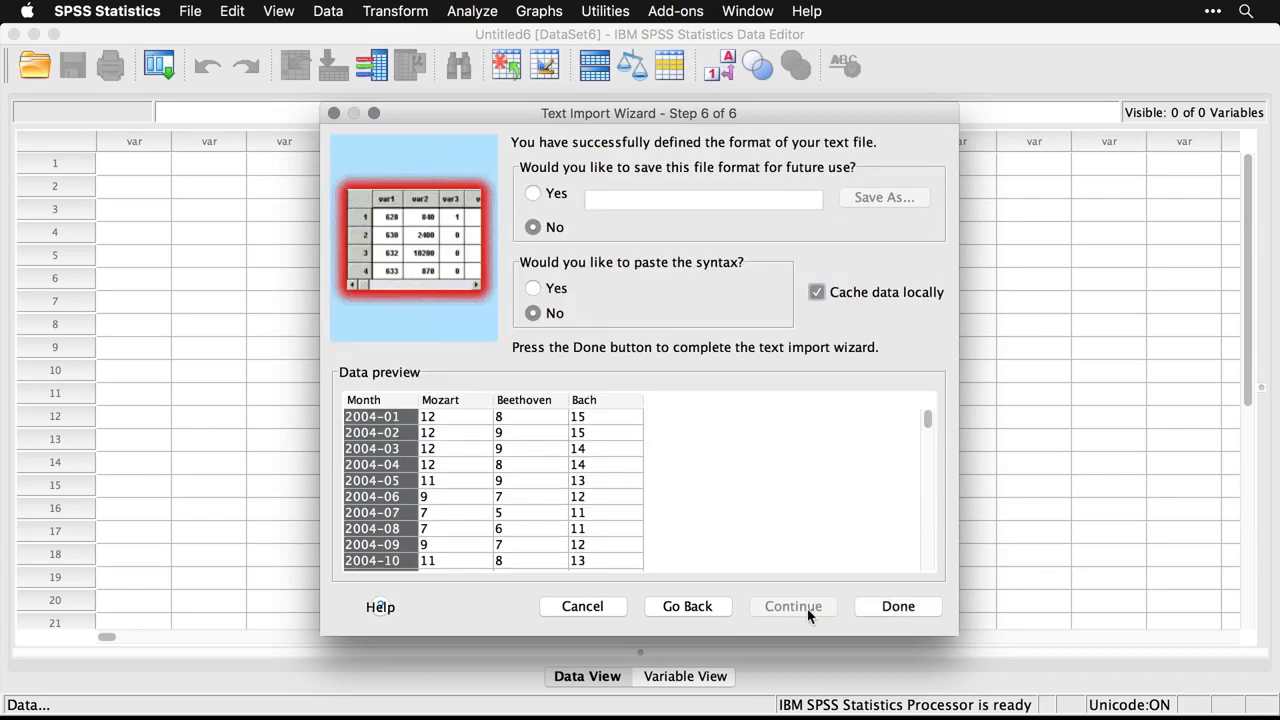
left_click(910, 604)
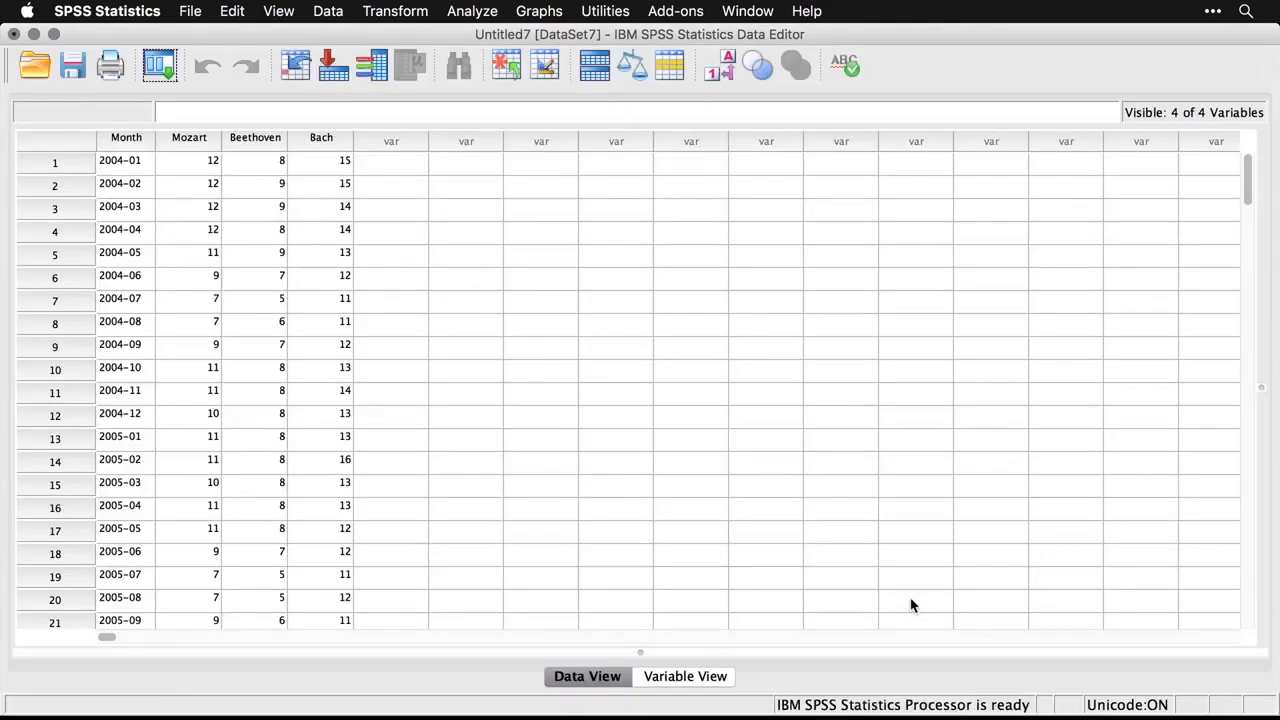
Change the measurement level of the three numeric variables Mozart, Beethoven and Bach to Scale in the mbb.csv dataset
left_click(687, 683)
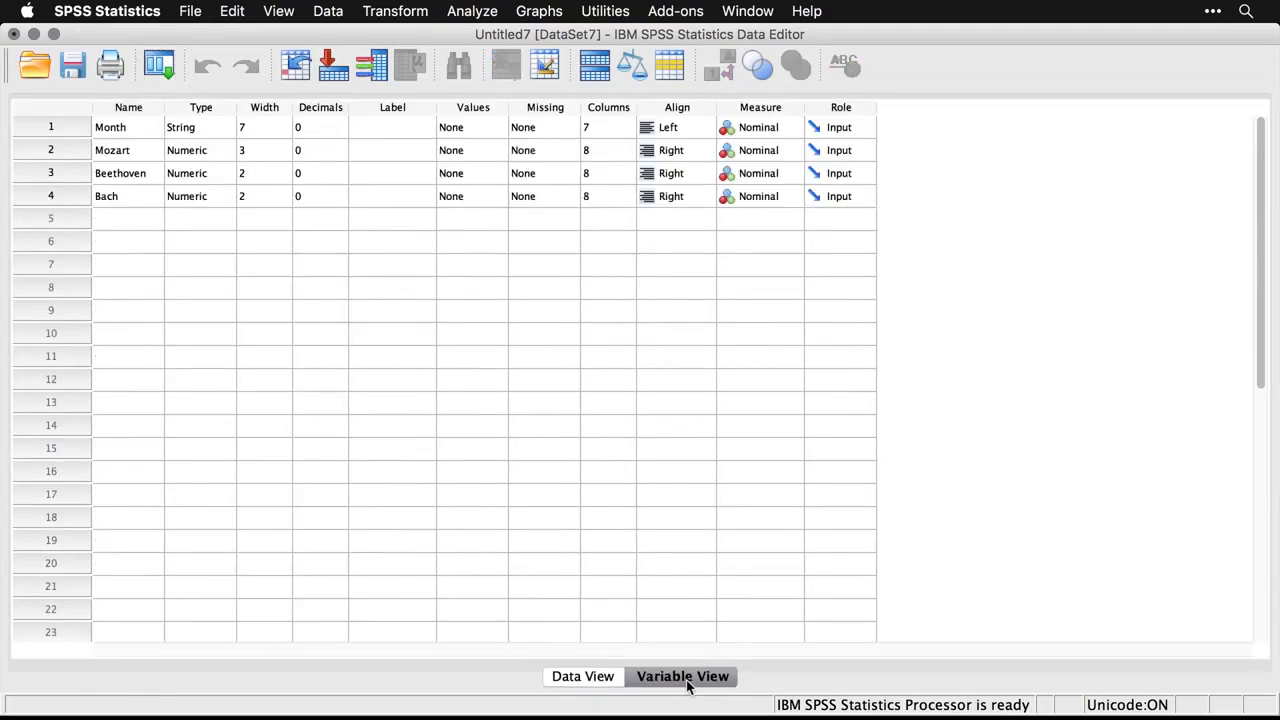
left_click(771, 150)
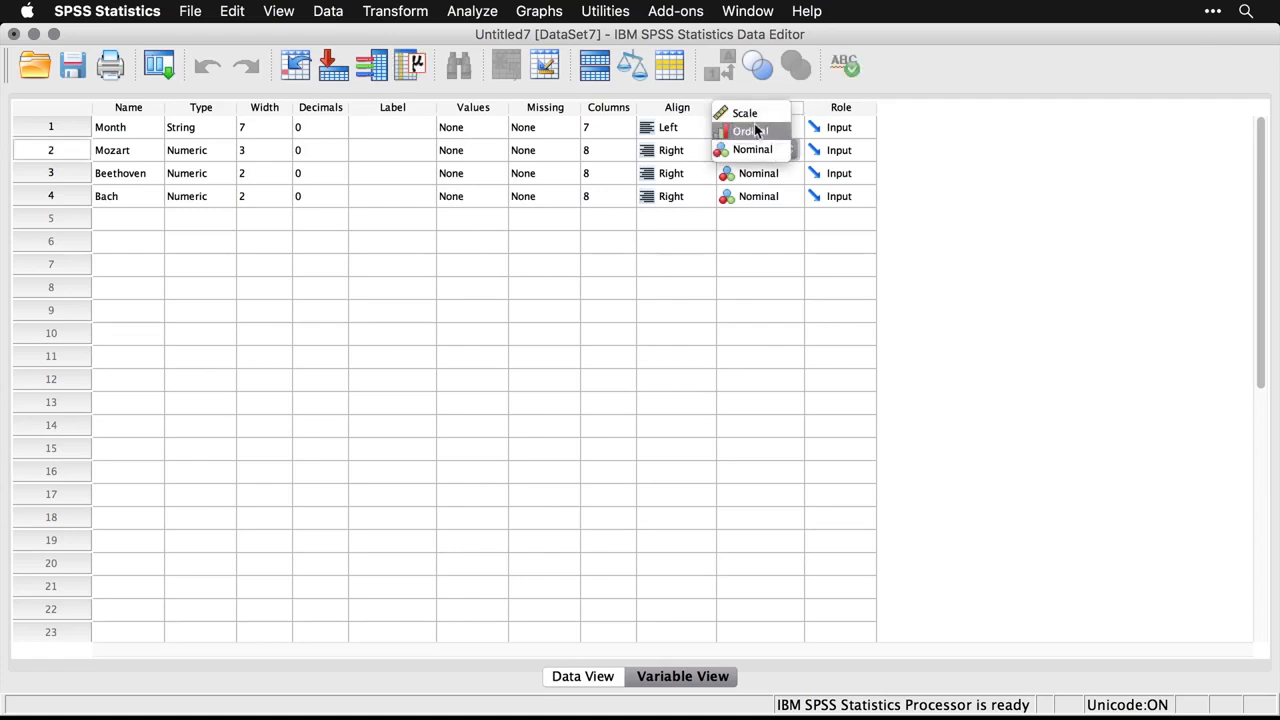
left_click(753, 106)
left_click(758, 175)
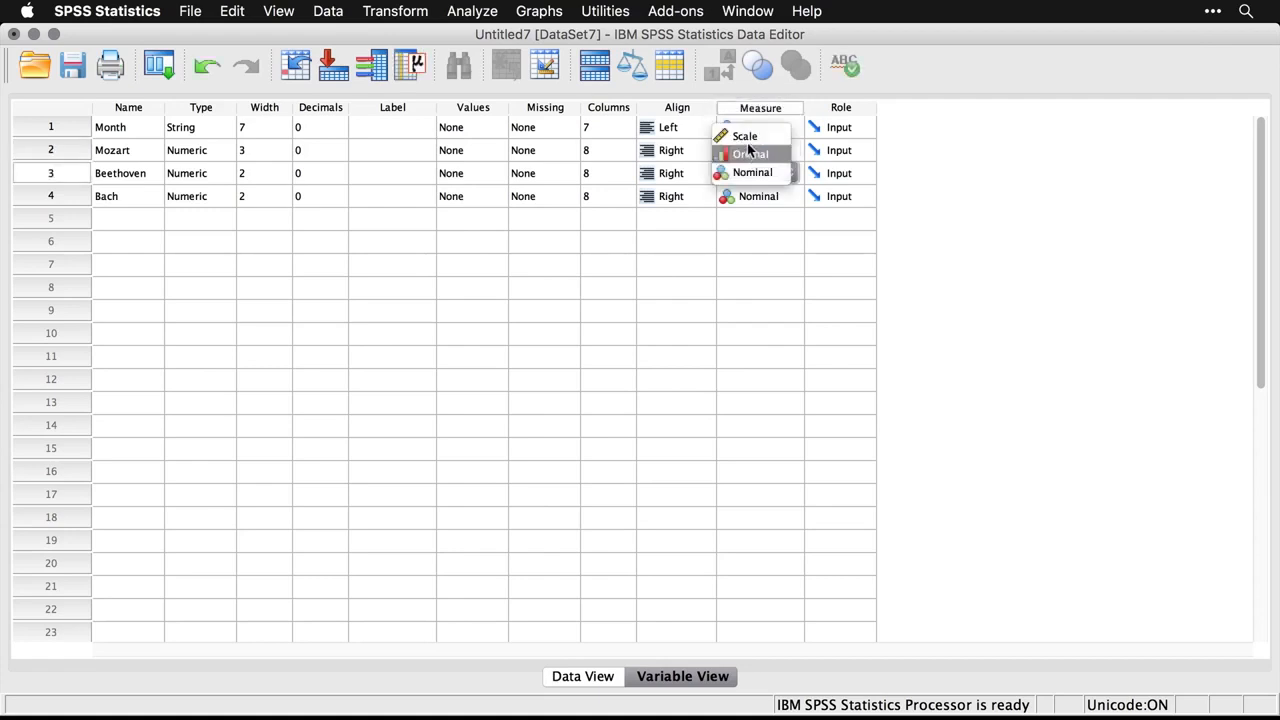
left_click(756, 131)
left_click(763, 196)
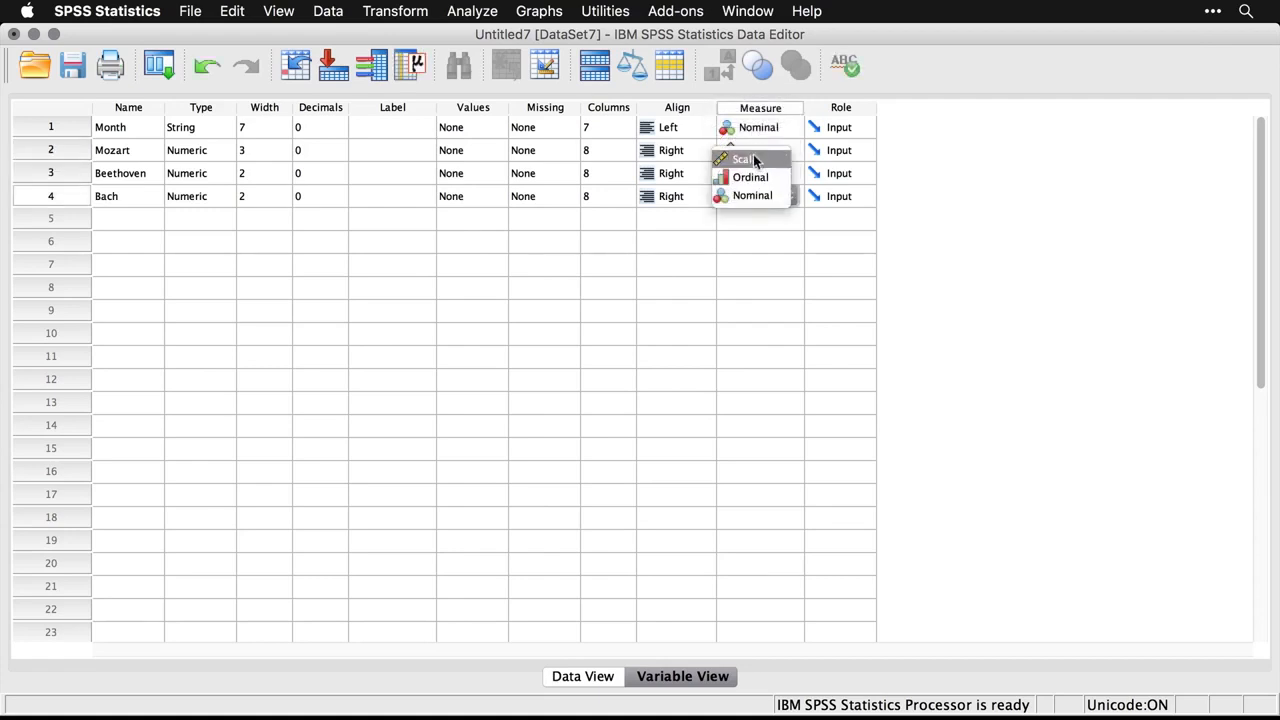
left_click(757, 157)
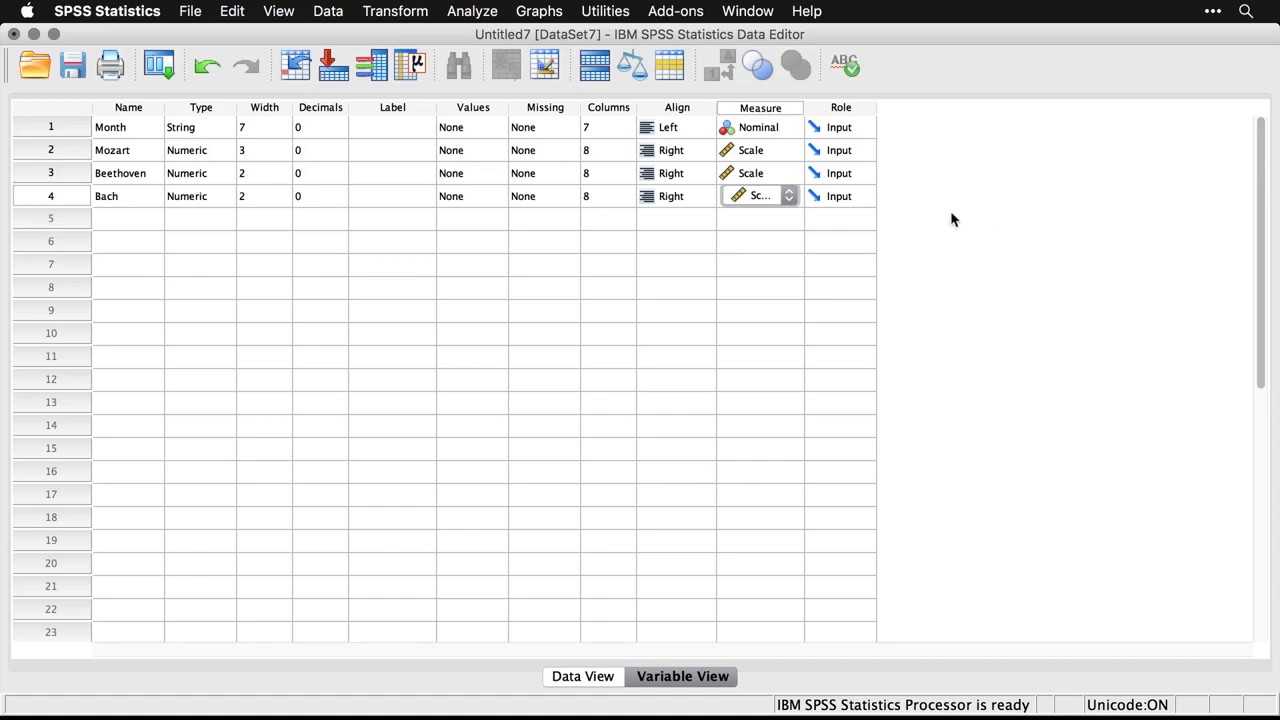
Import the Excel workbook mbb.xlsx from the Desktop as data, reading variable names from the first row of worksheet mbb.csv
left_click(190, 12)
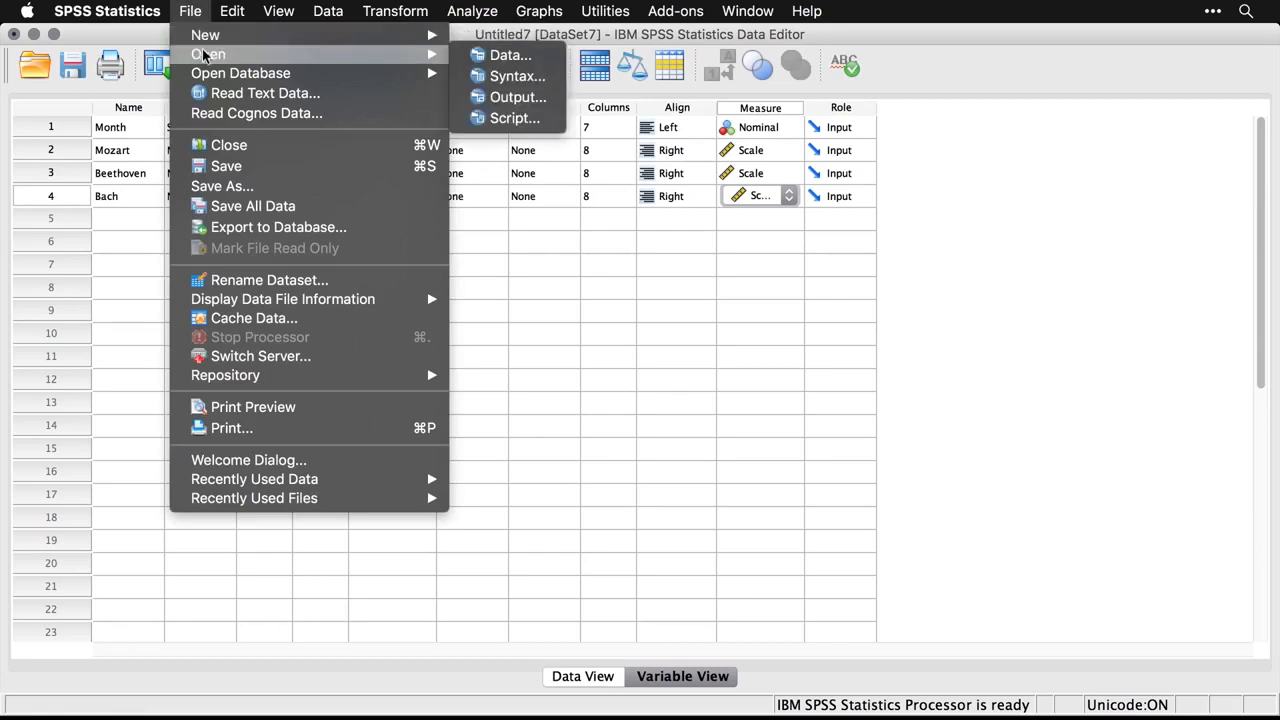
mouse_move(430, 56)
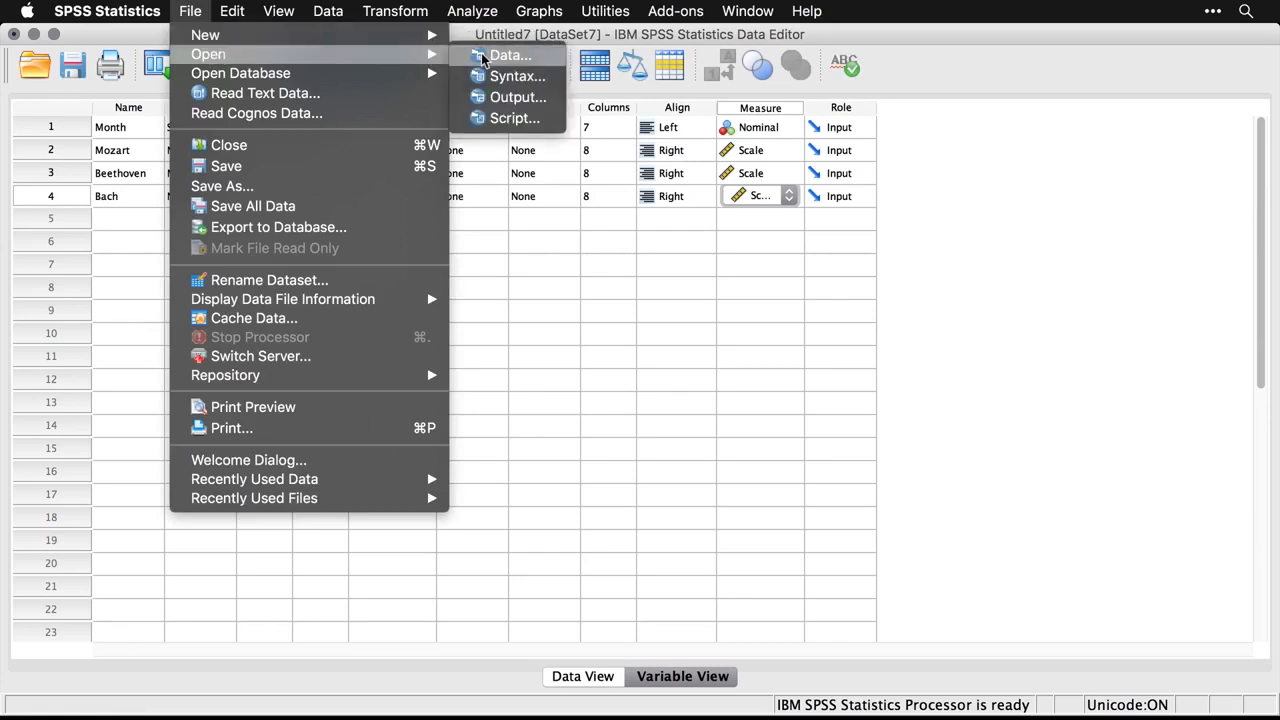
left_click(506, 54)
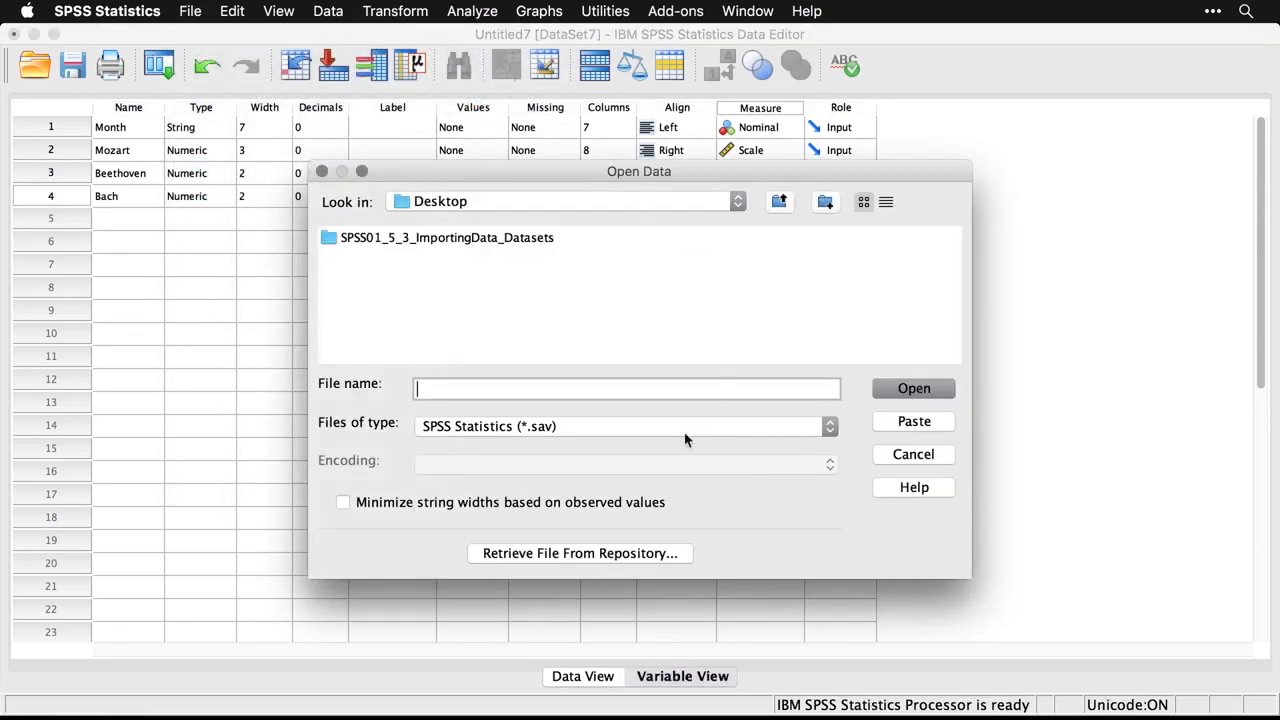
left_click(620, 428)
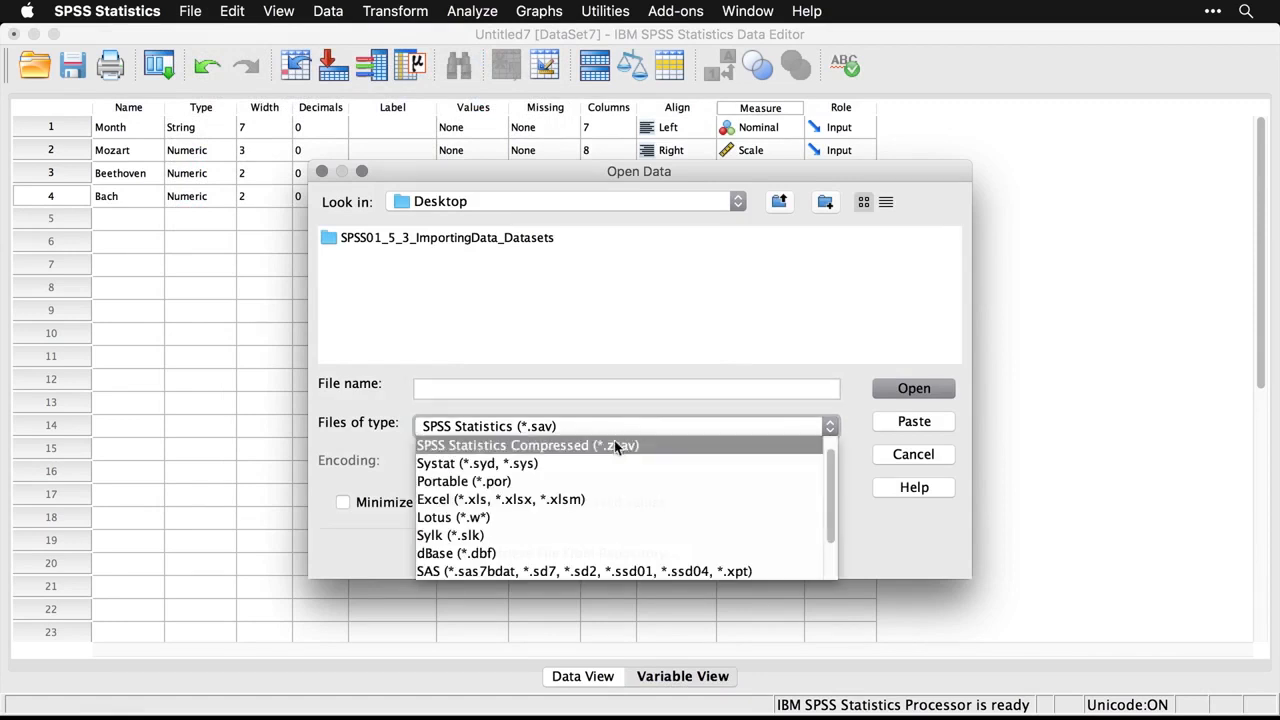
left_click(643, 499)
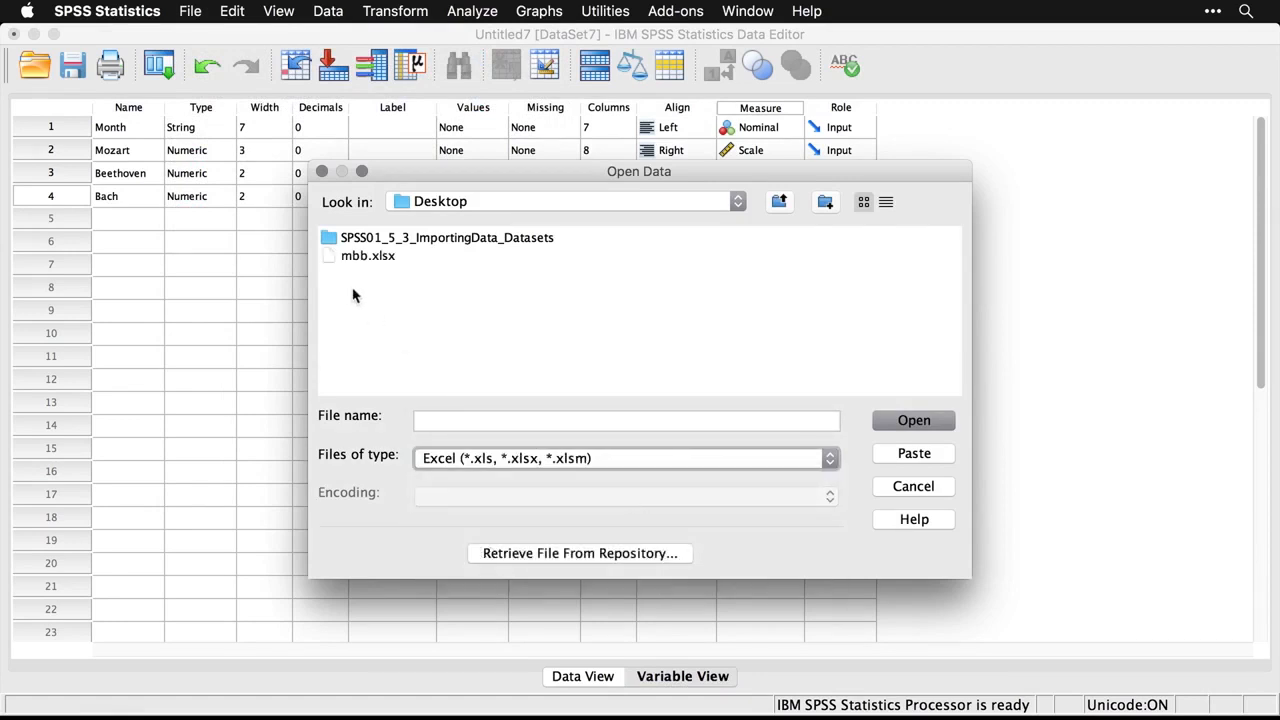
left_click(366, 258)
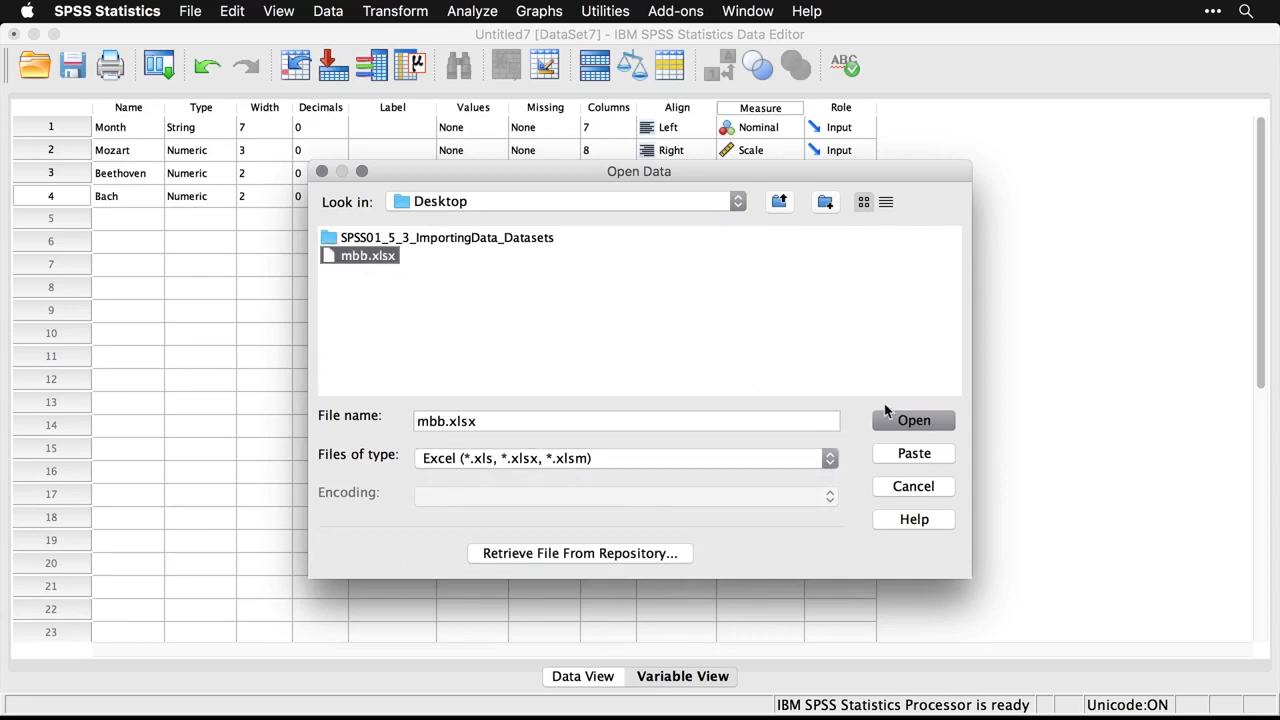
left_click(914, 421)
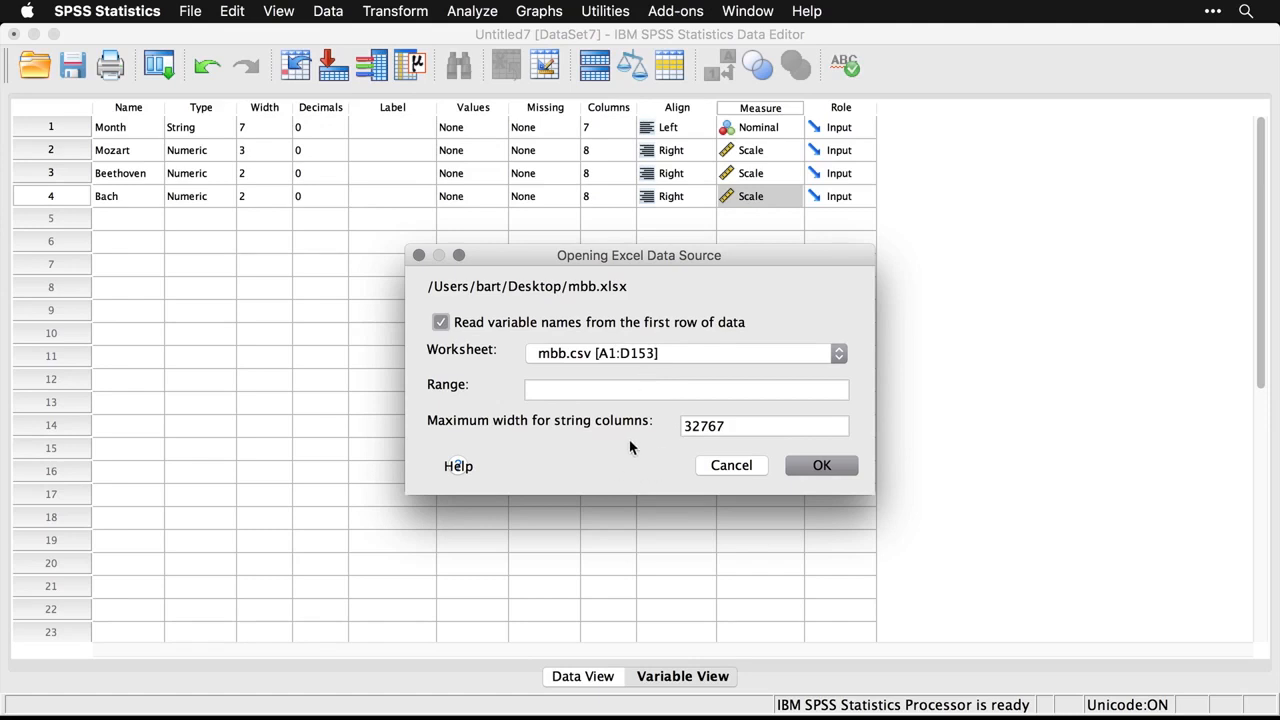
left_click(822, 465)
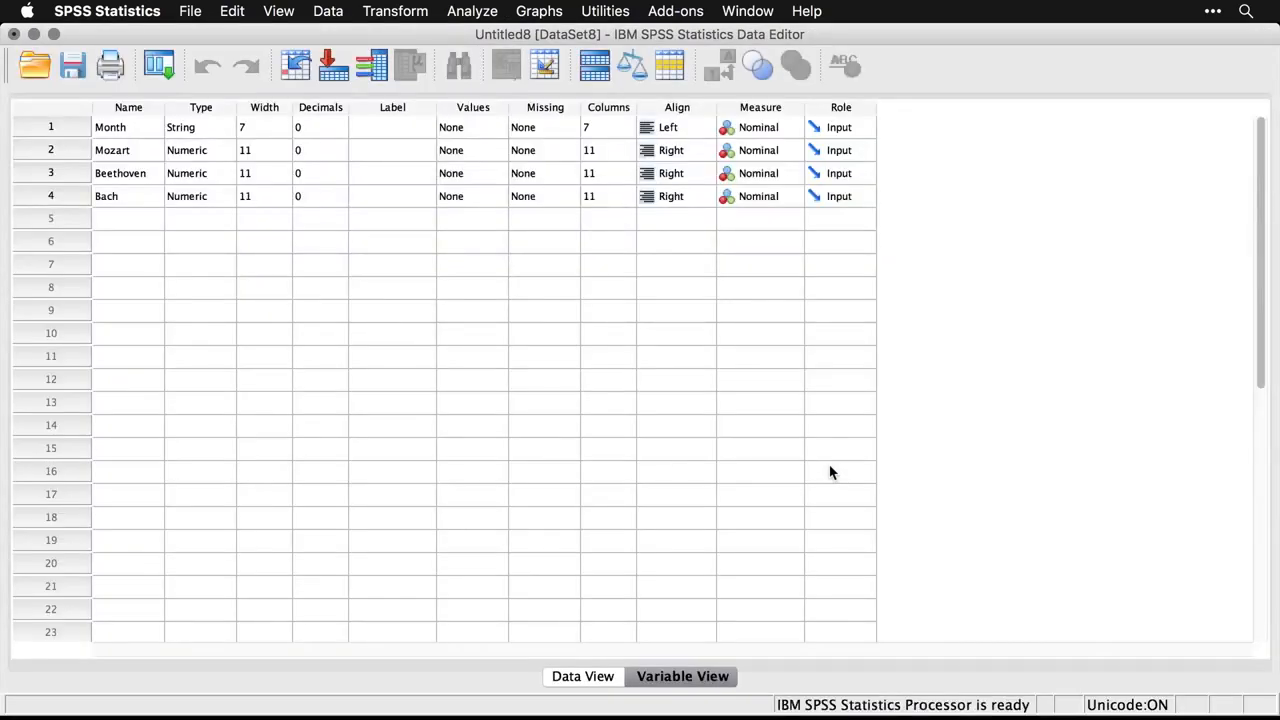
Check the imported values, and set the measurement level of Mozart, Beethoven and Bach to Scale in the mbb.xlsx dataset
left_click(580, 688)
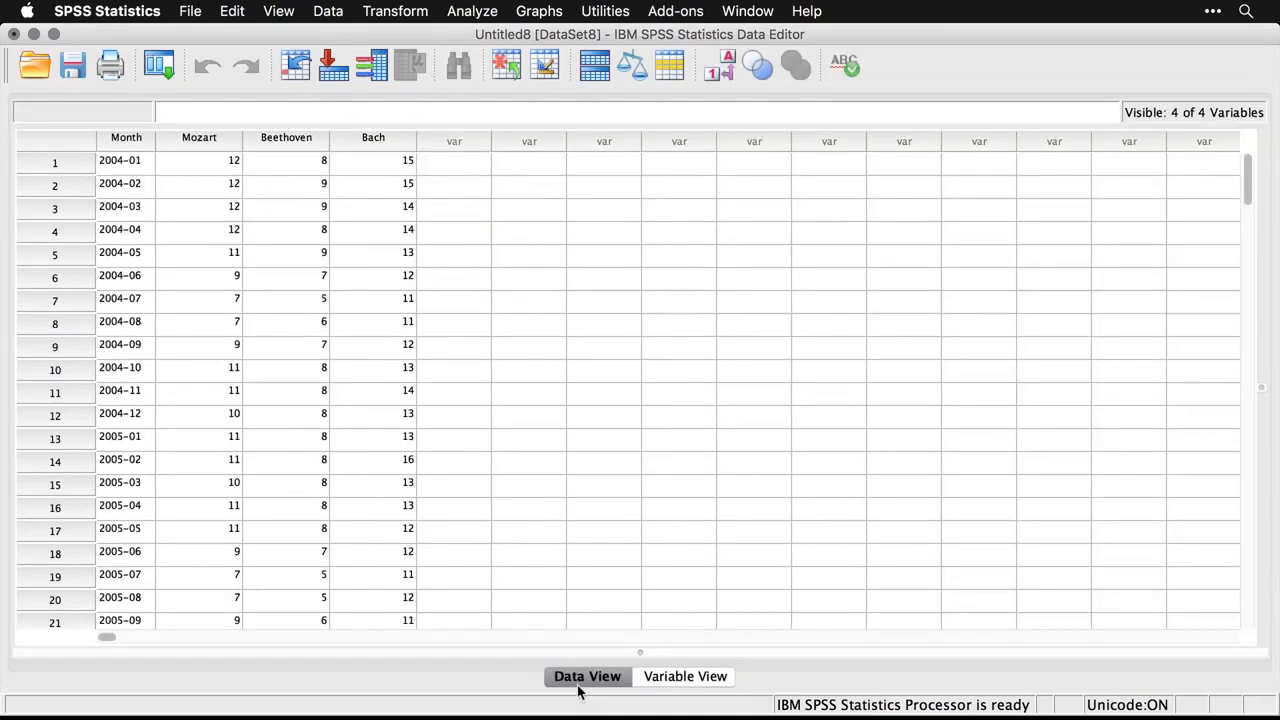
left_click(674, 677)
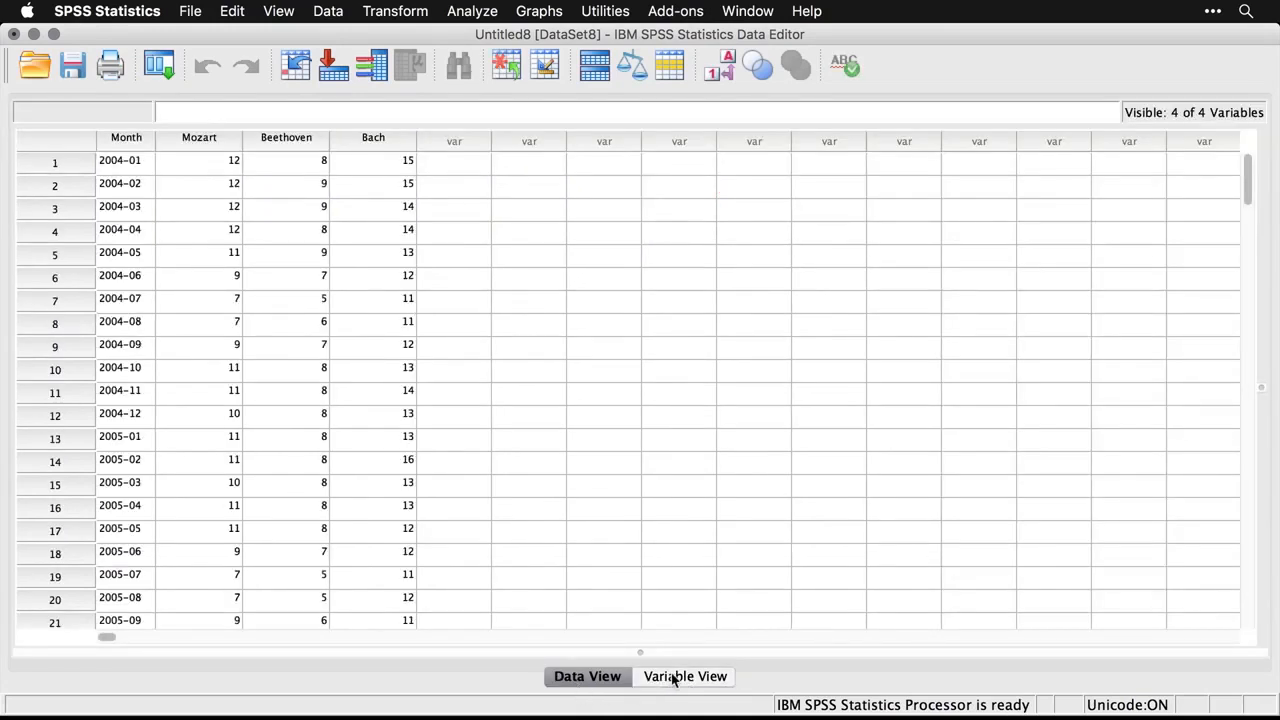
left_click(769, 152)
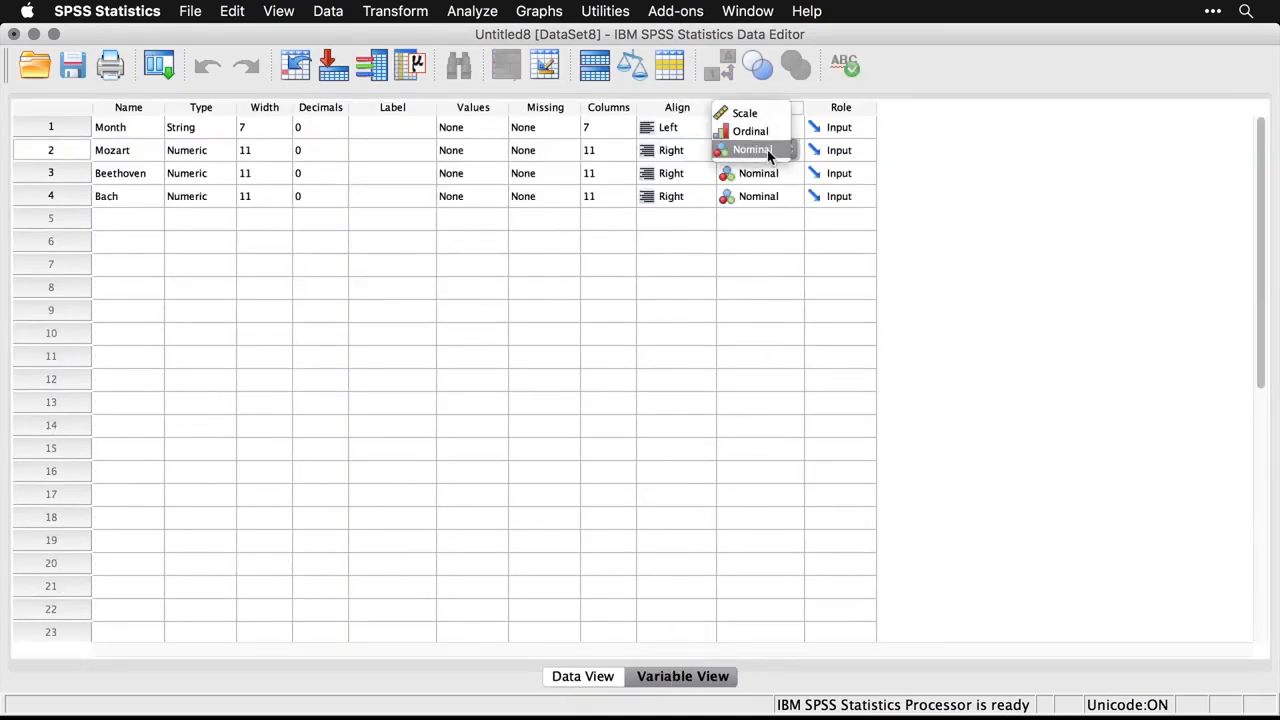
left_click(757, 114)
left_click(750, 173)
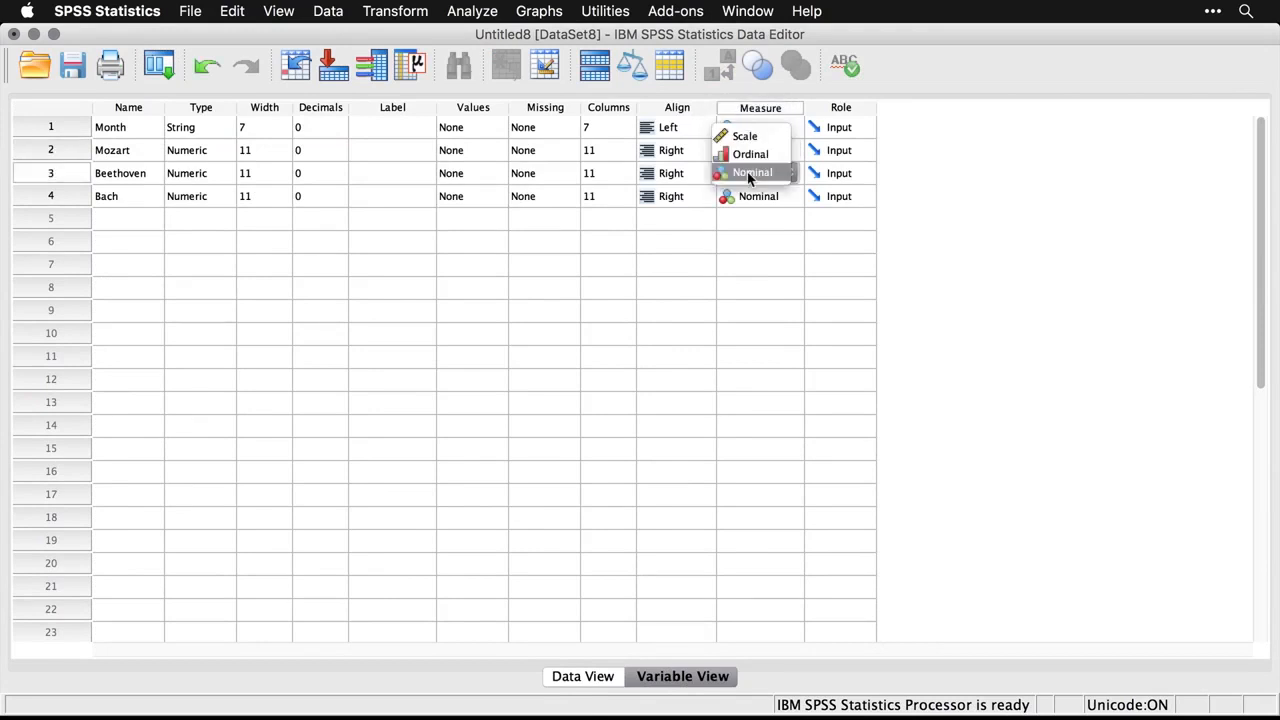
left_click(747, 140)
left_click(751, 195)
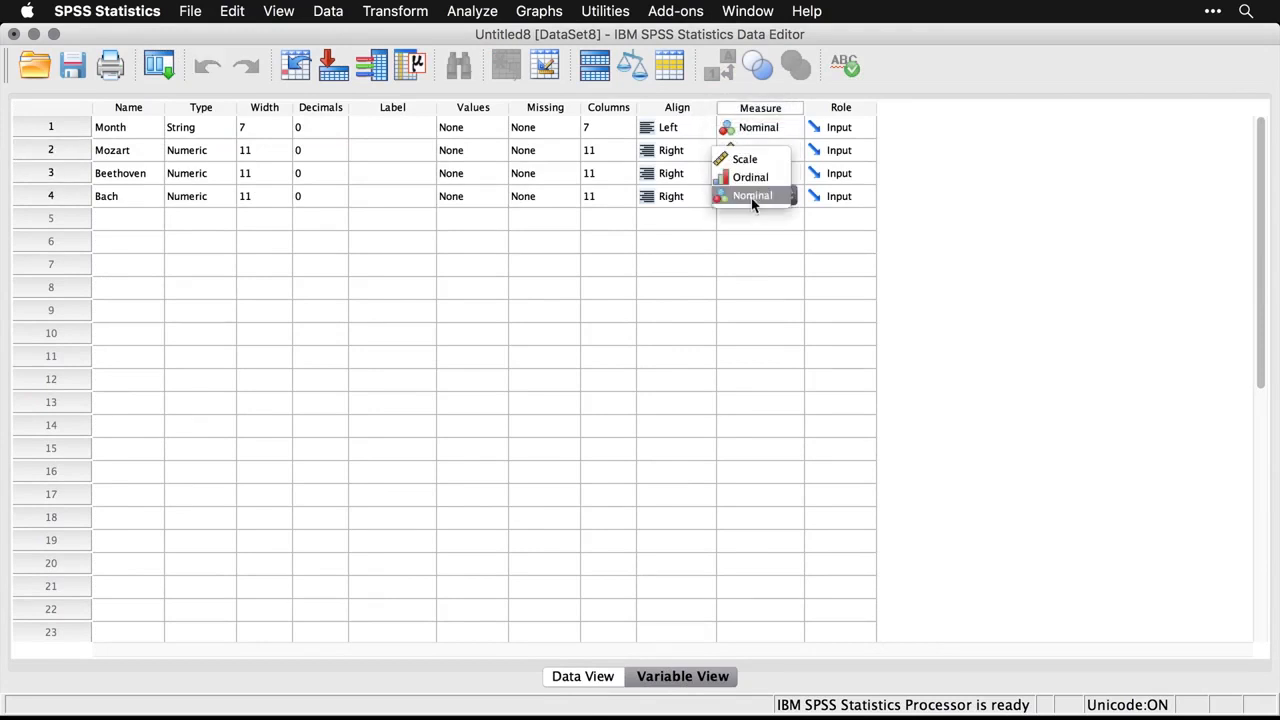
left_click(749, 160)
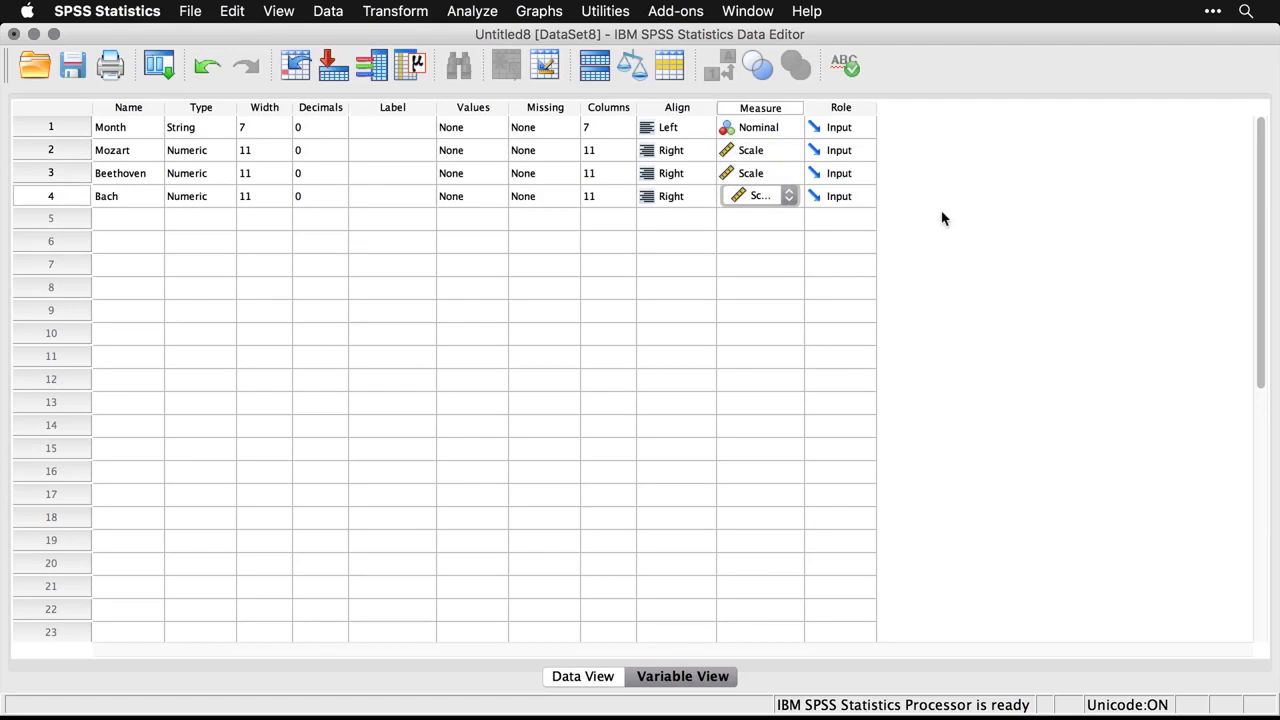
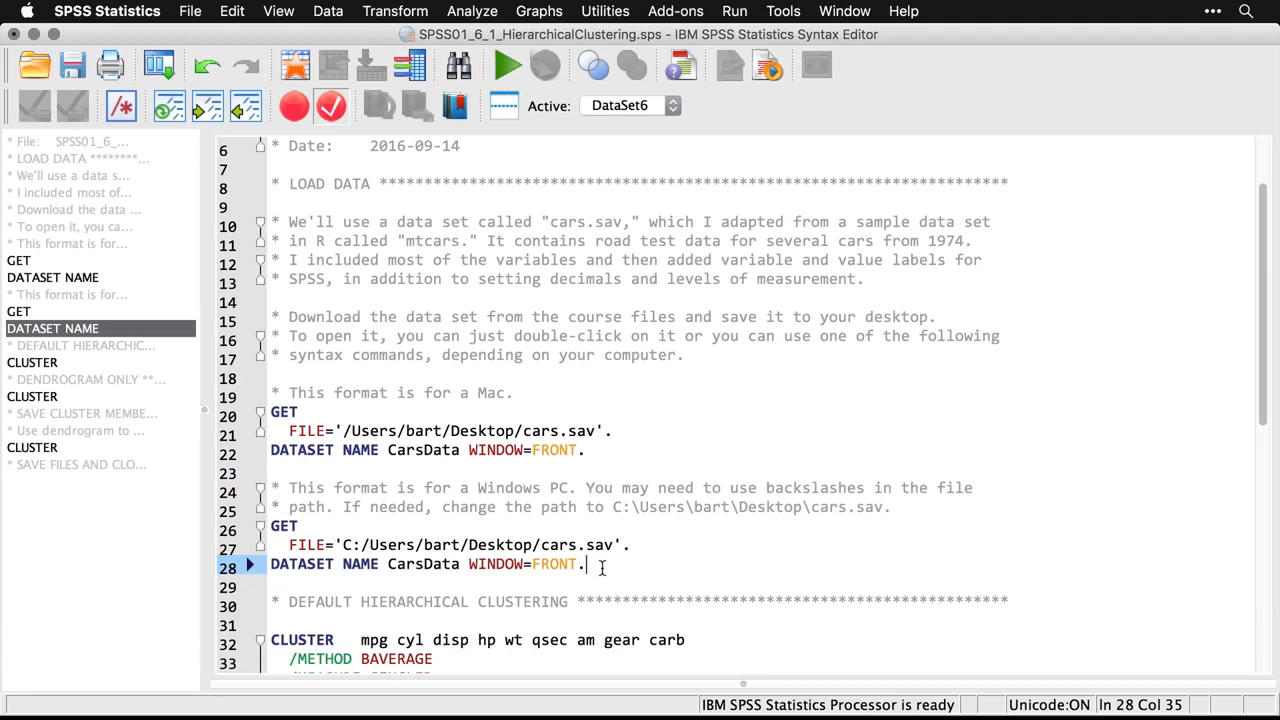
Open cars.sav from the Desktop folder in Finder and display its data values
key("super+Tab")
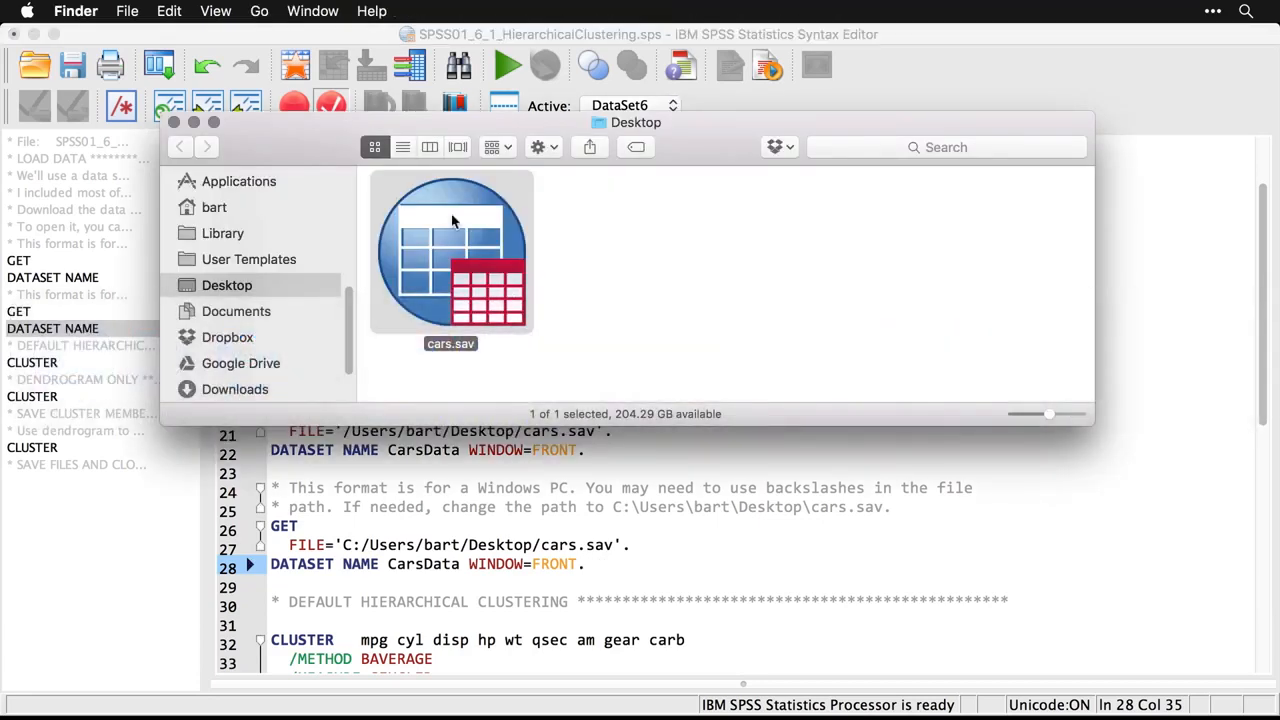
key("super+Tab")
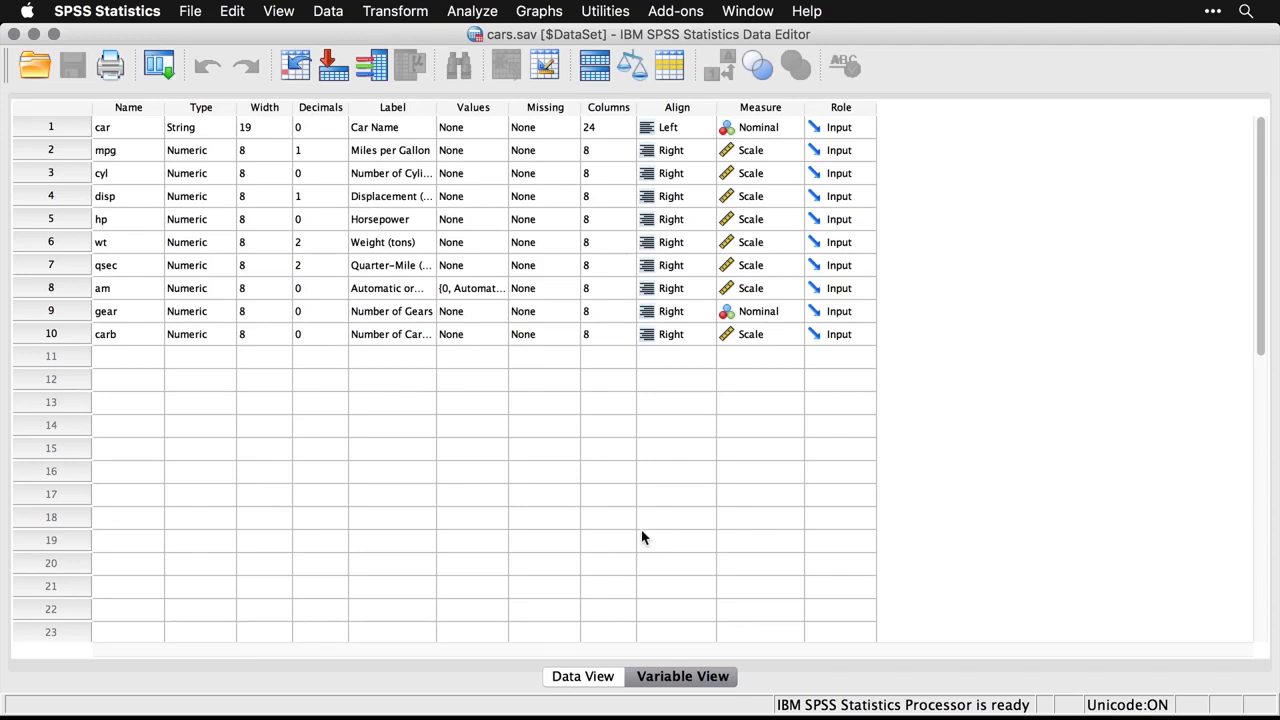
left_click(580, 678)
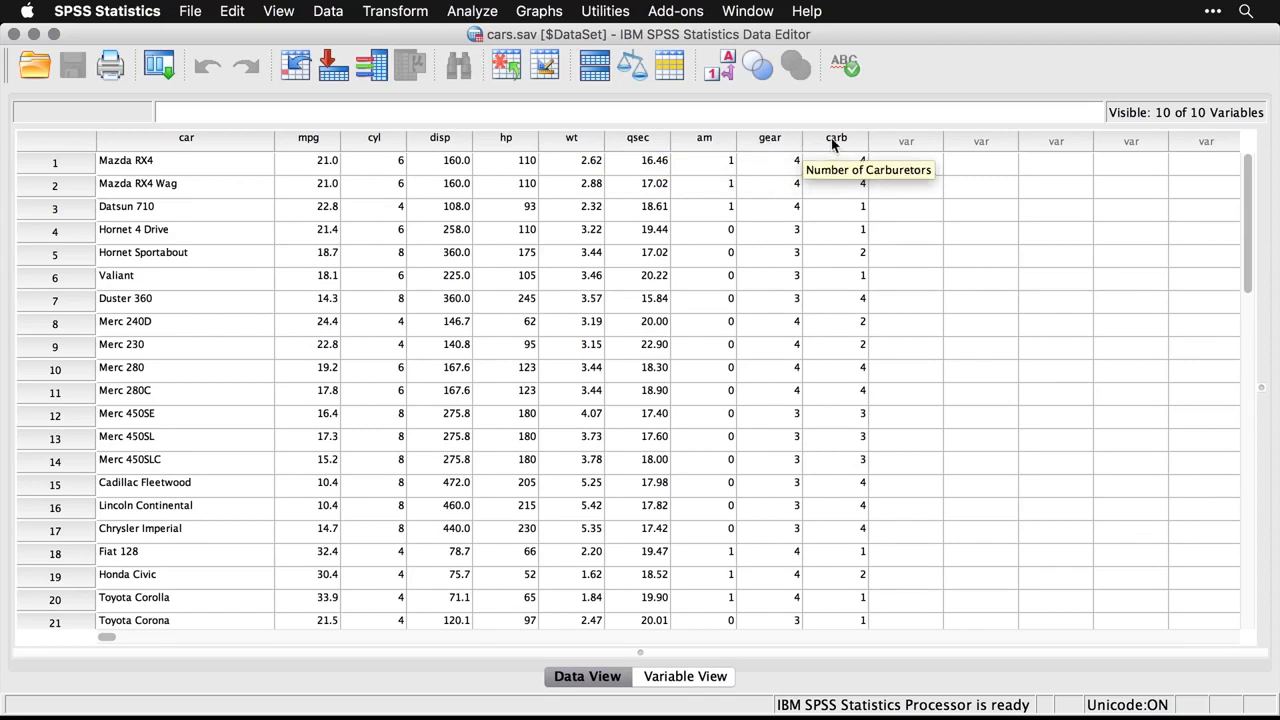
Return to the SPSS01_6_1_HierarchicalClustering.sps syntax and select the whole CLUSTER command in the default hierarchical clustering section
left_click(726, 79)
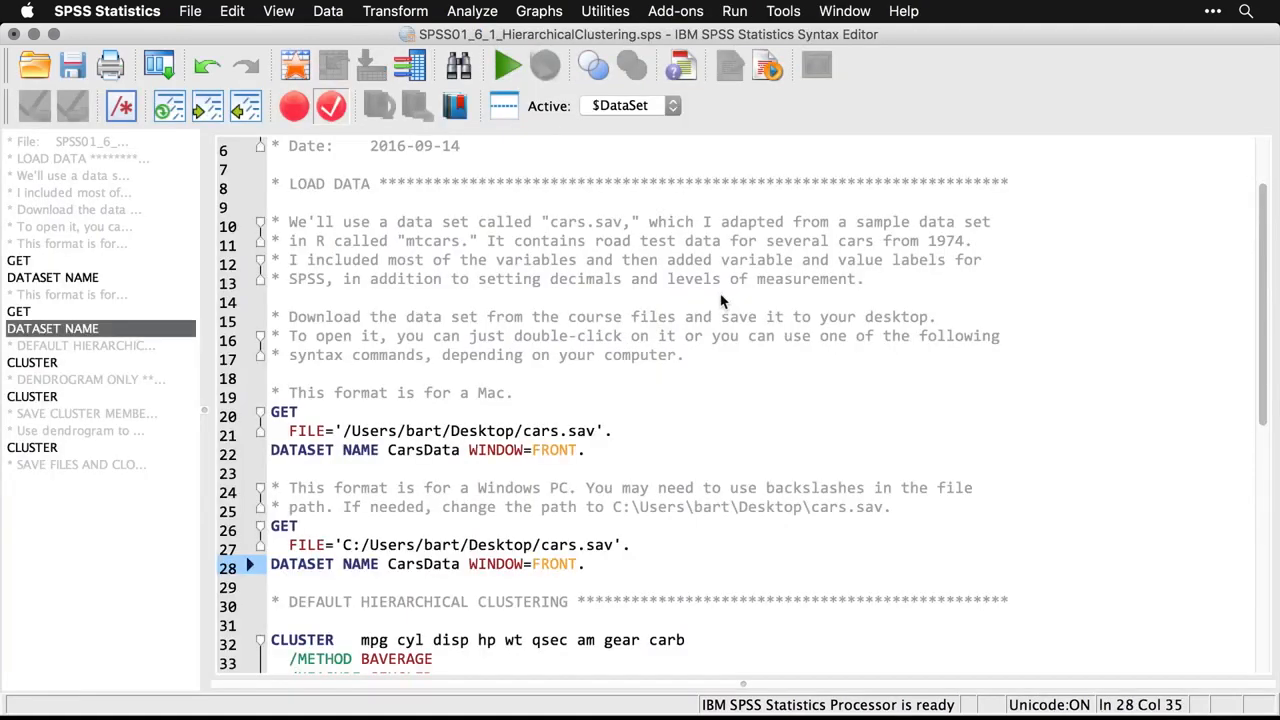
scroll(719, 382, "down", 5)
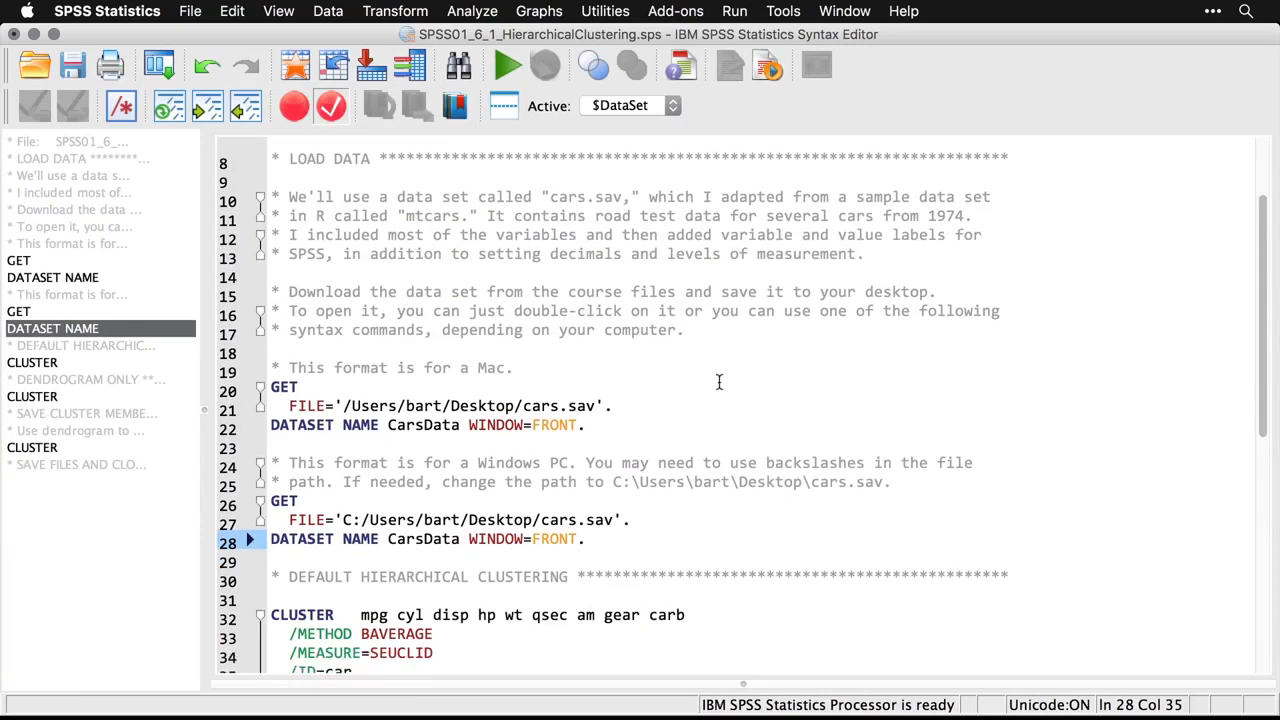
scroll(719, 382, "down", 2)
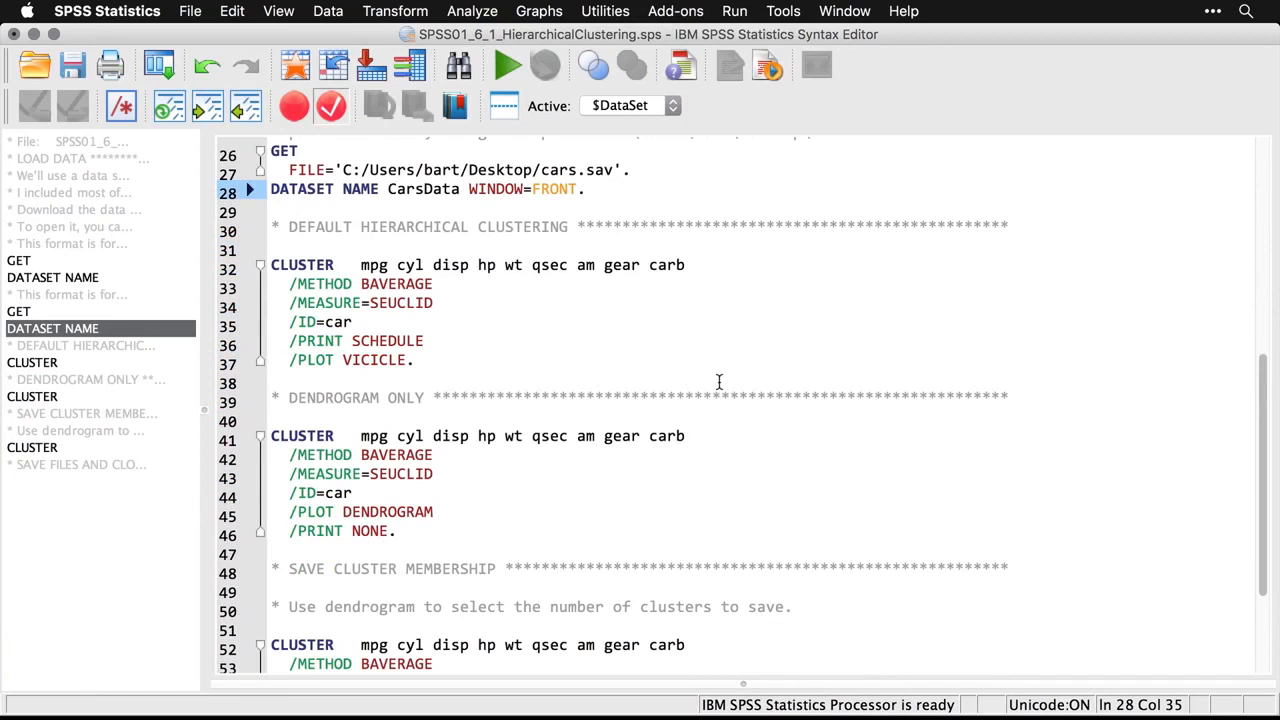
left_click_drag(438, 360, 270, 262)
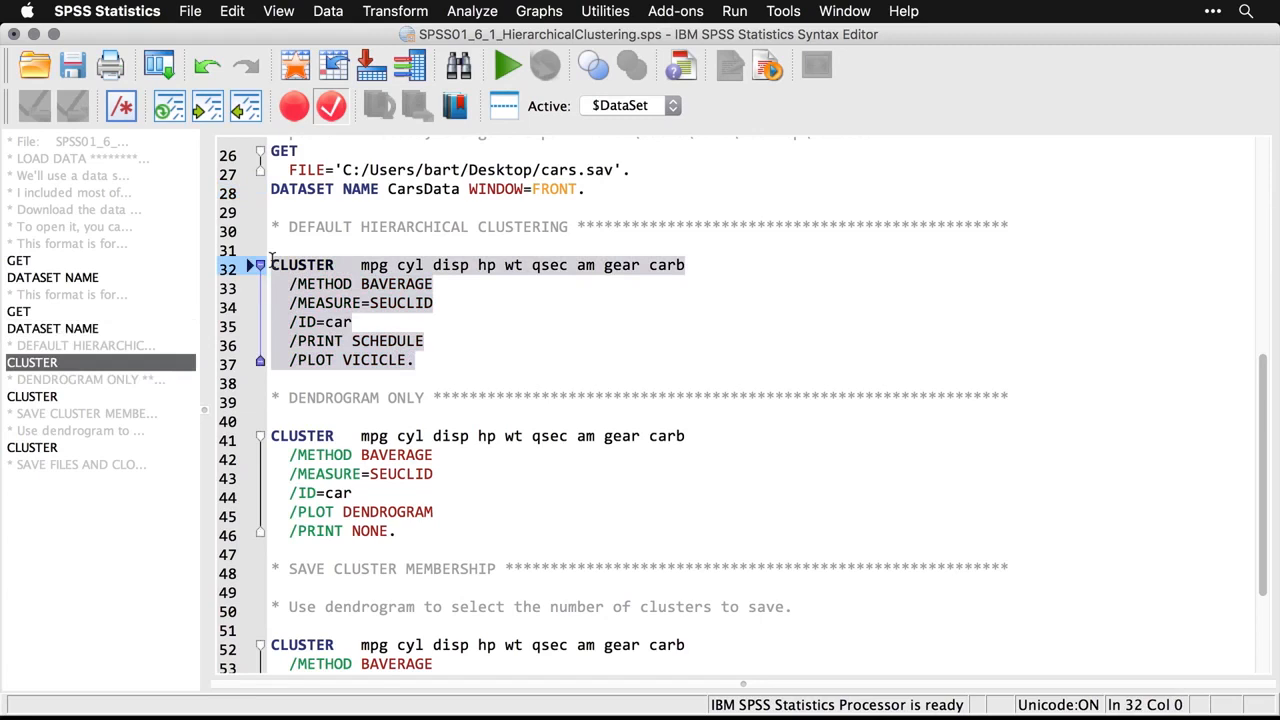
Run a Hierarchical Cluster analysis of cases with default settings on all nine variables from mpg to carb, labelling cases by Car Name
left_click(478, 12)
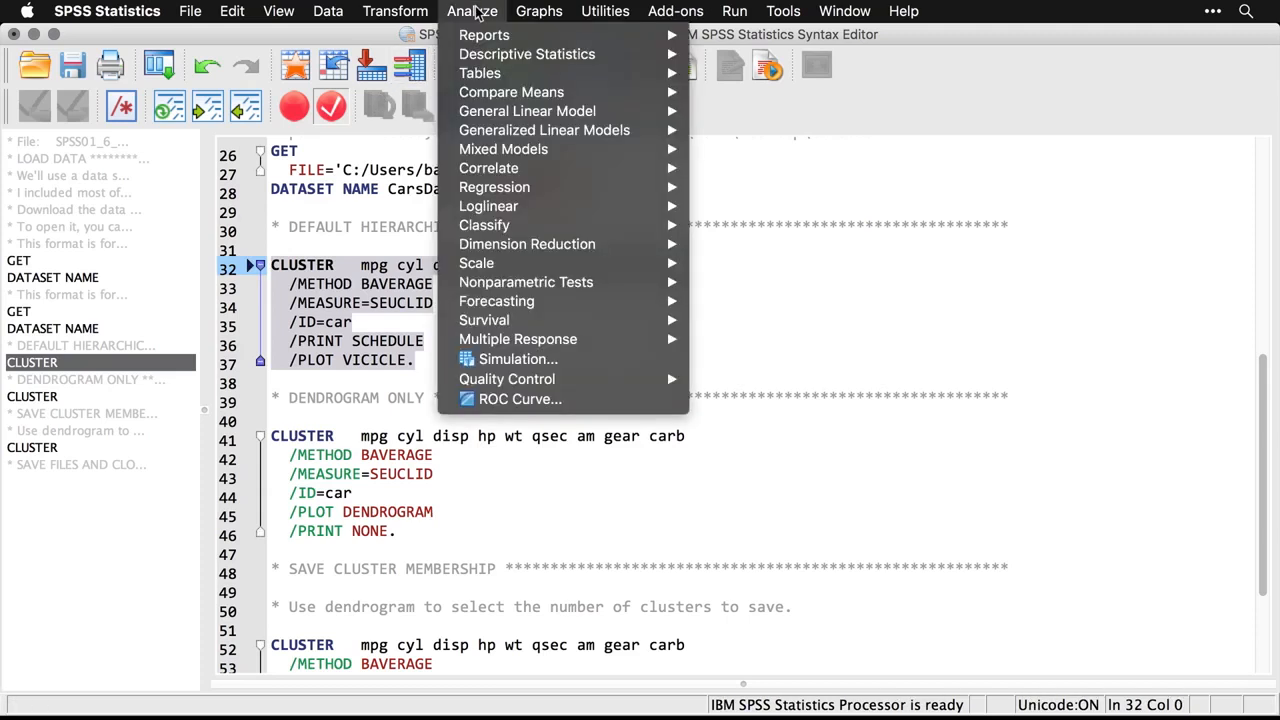
mouse_move(486, 229)
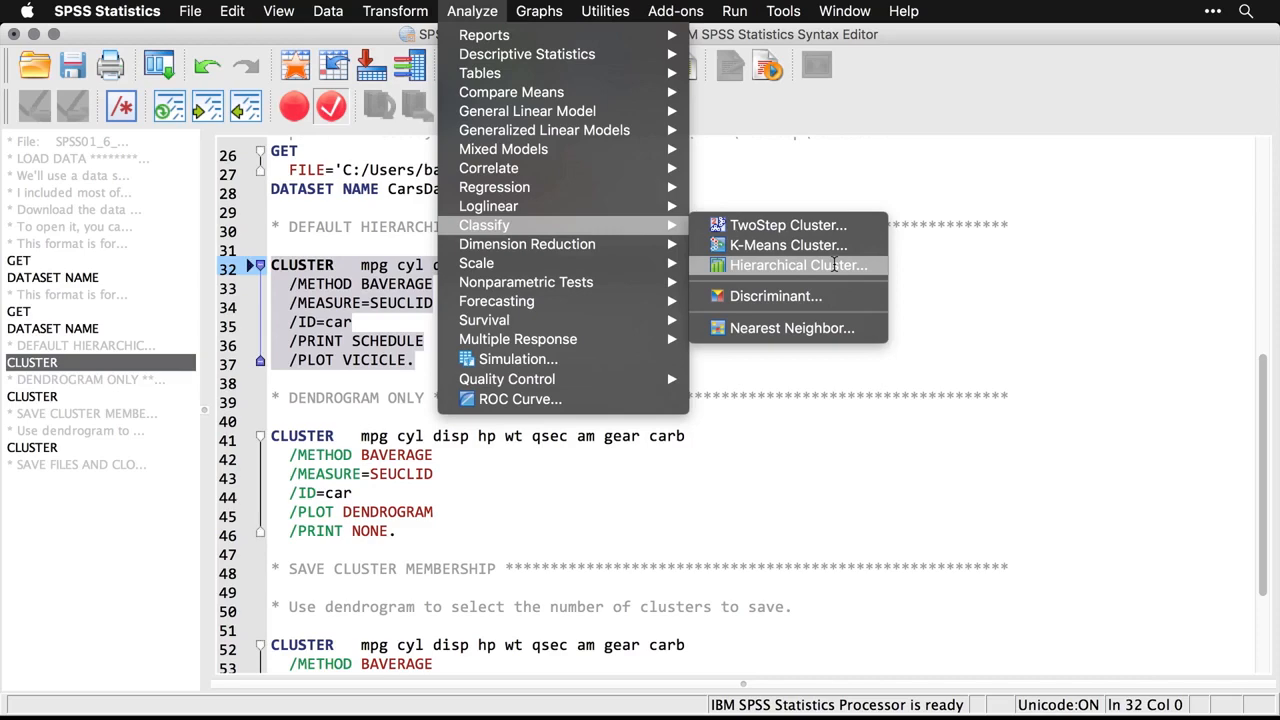
left_click(834, 265)
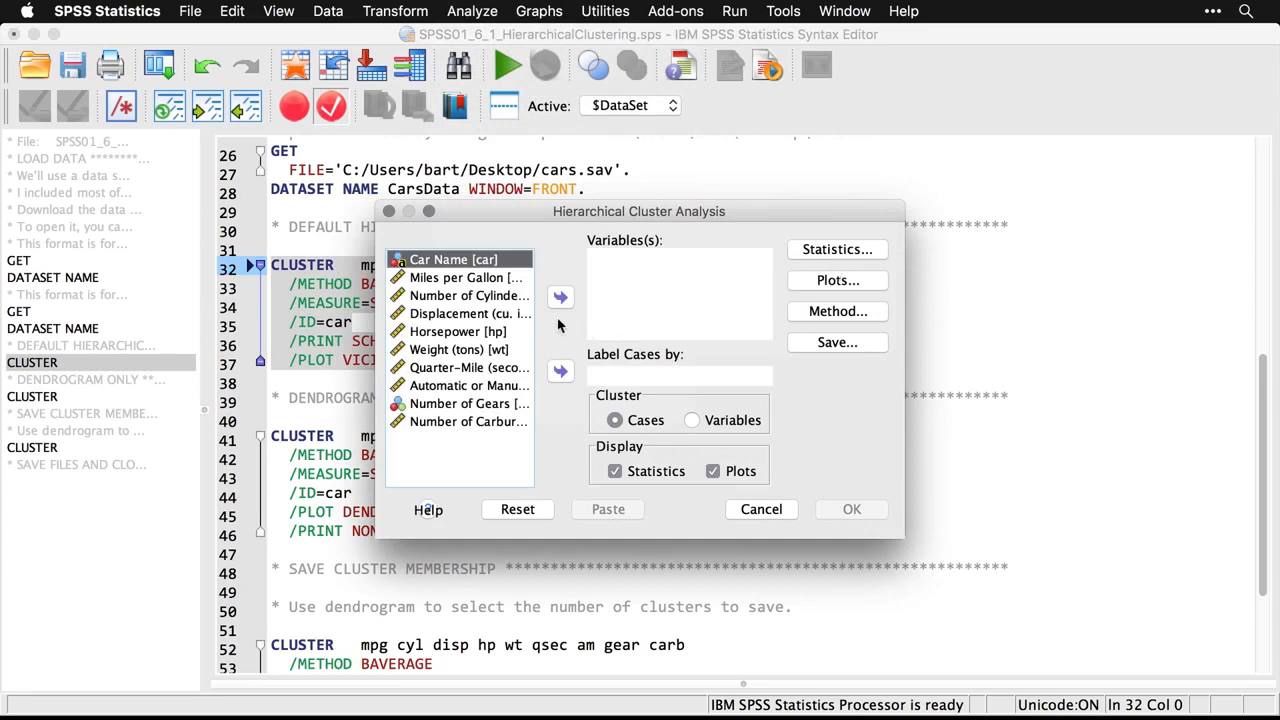
left_click(562, 372)
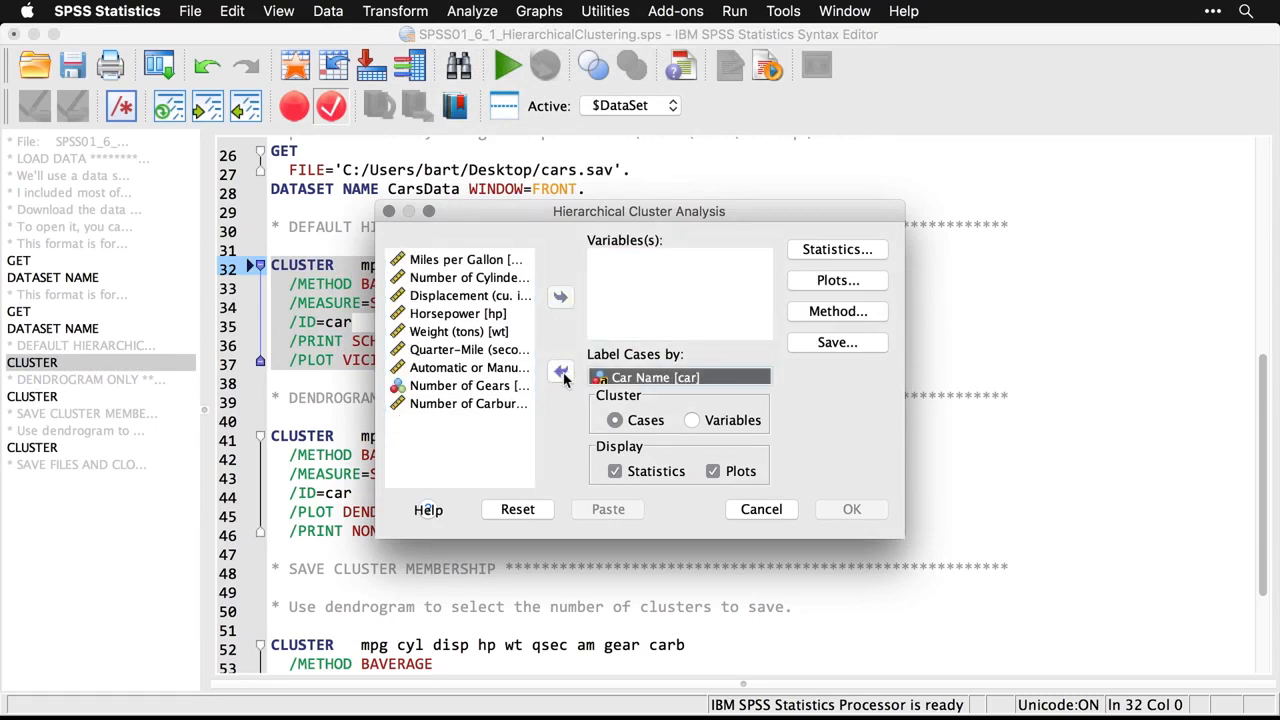
left_click(456, 262)
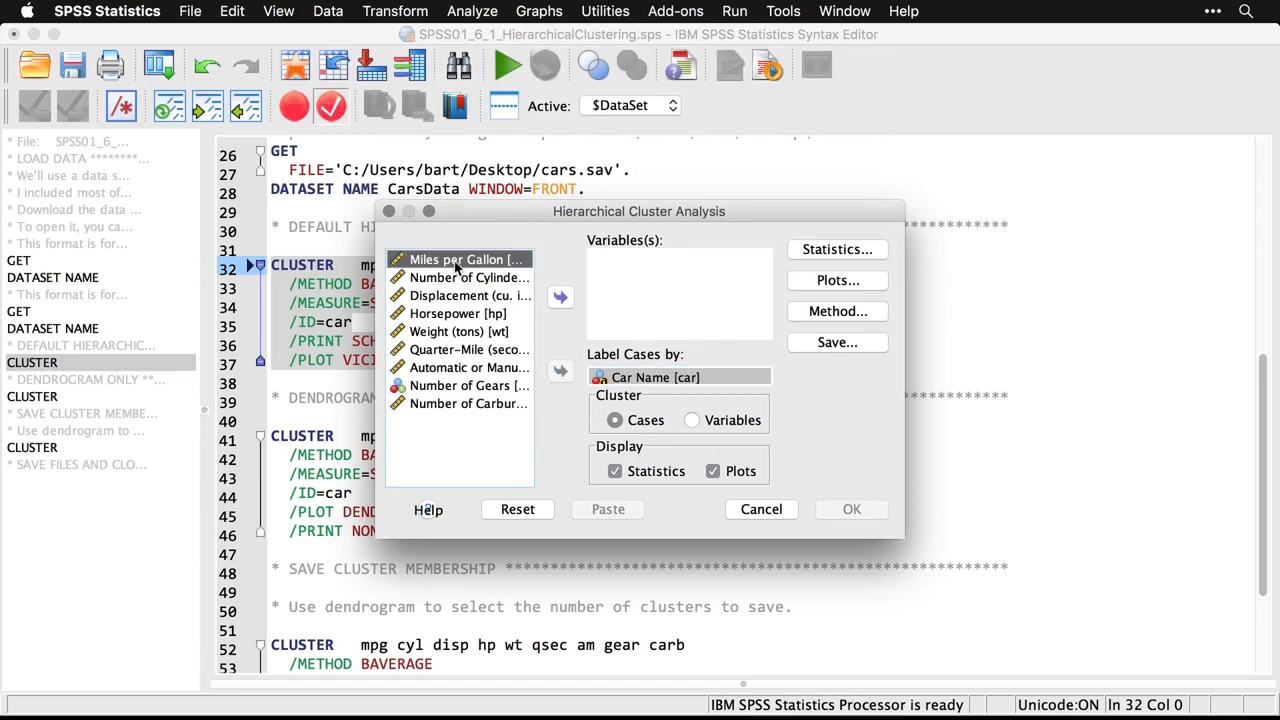
left_click(445, 405, "shift")
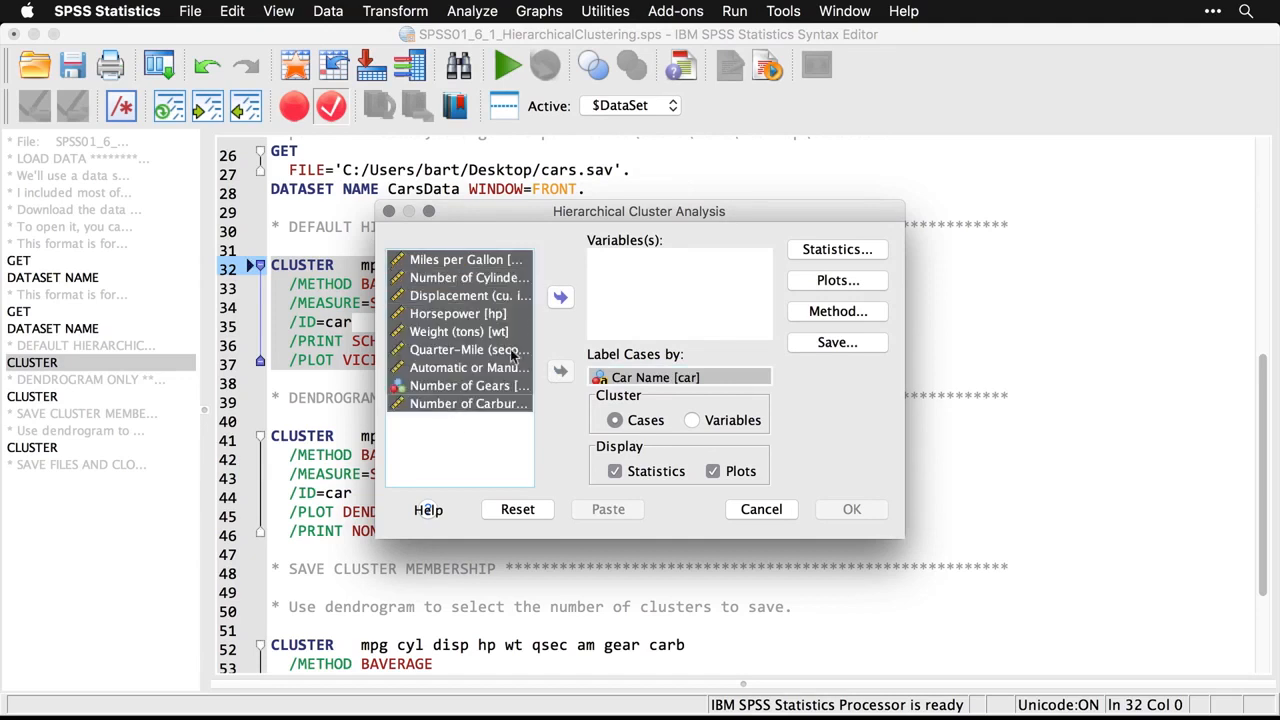
left_click(560, 298)
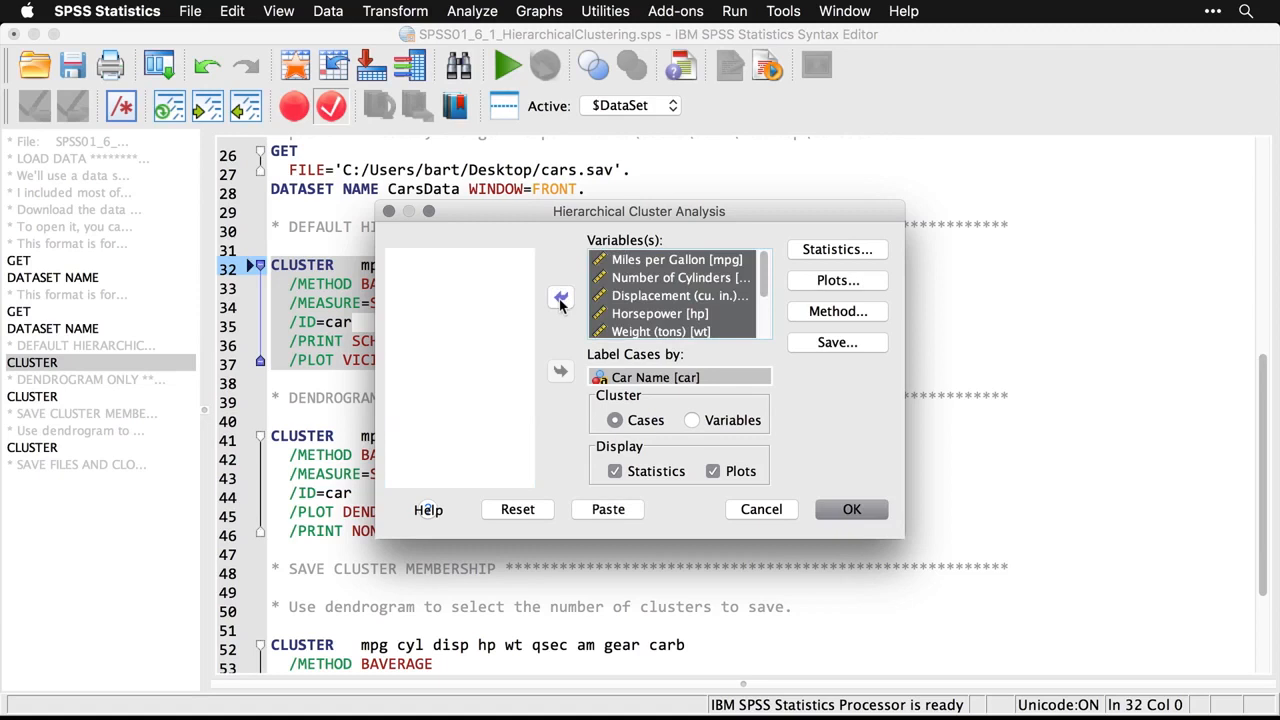
left_click(852, 510)
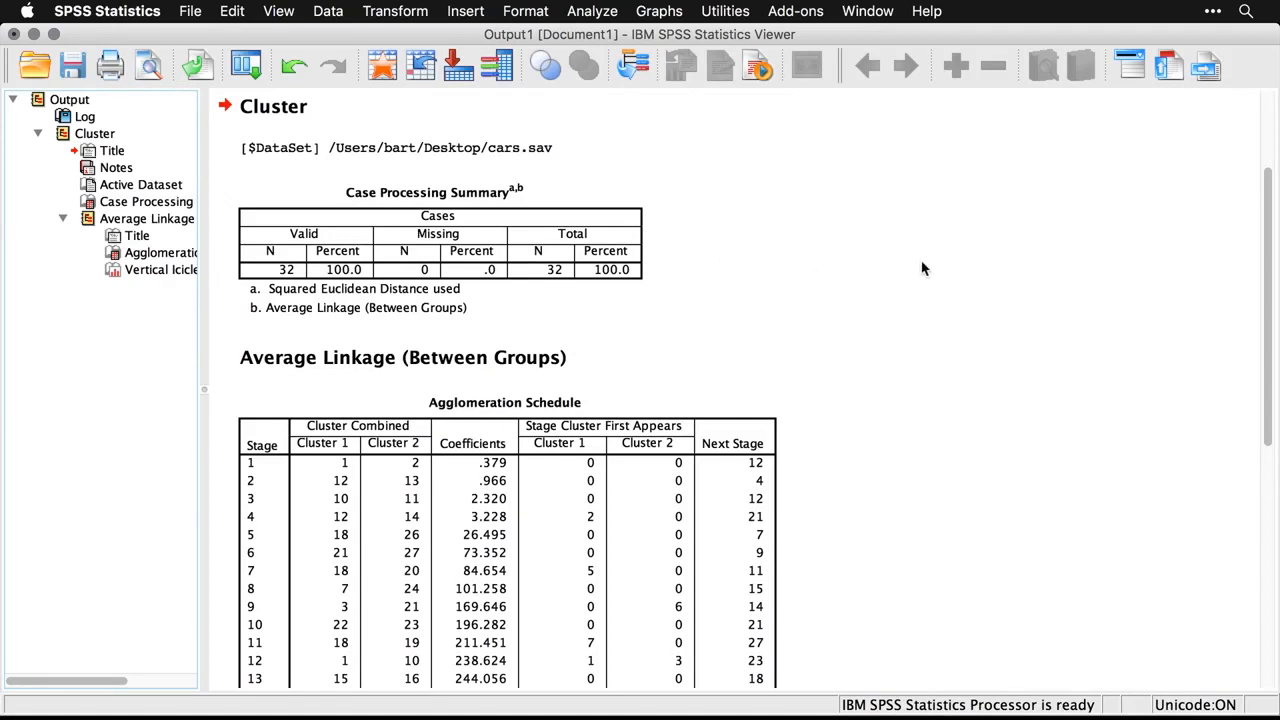
Examine the cluster output, from the average linkage agglomeration schedule through to the vertical icicle plot of the cars
scroll(922, 268, "down", 3)
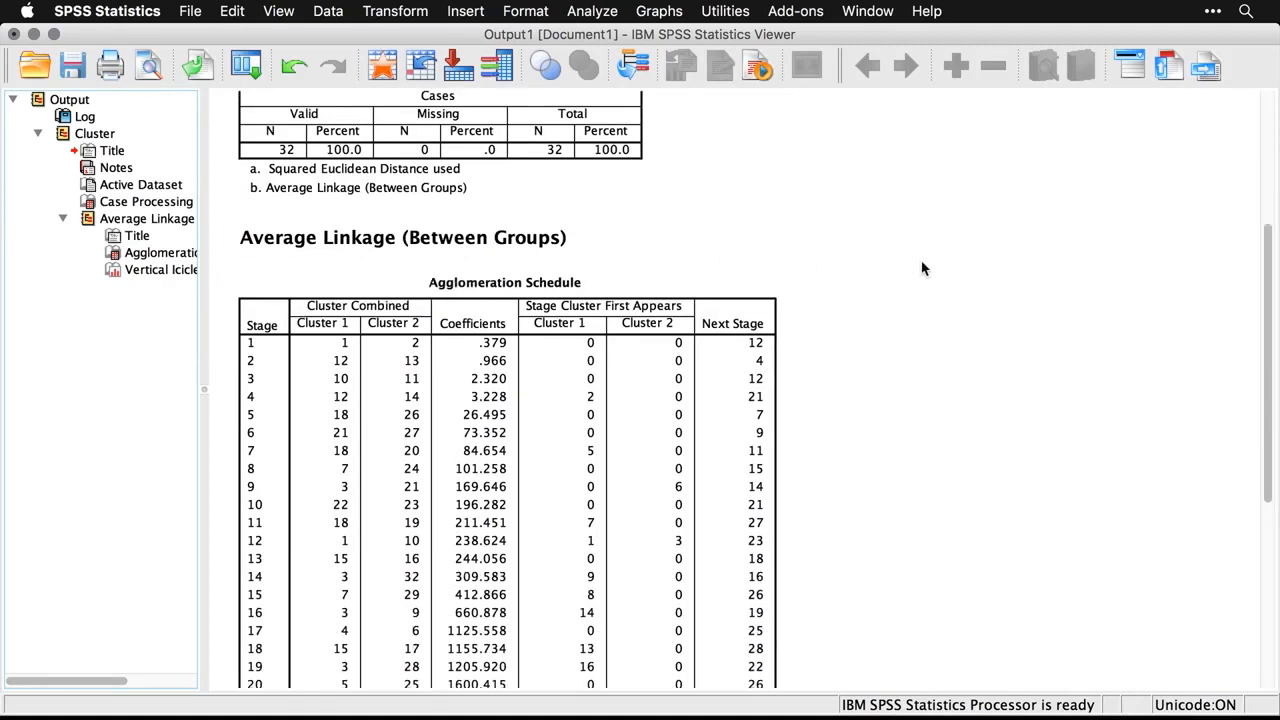
scroll(922, 268, "down", 2)
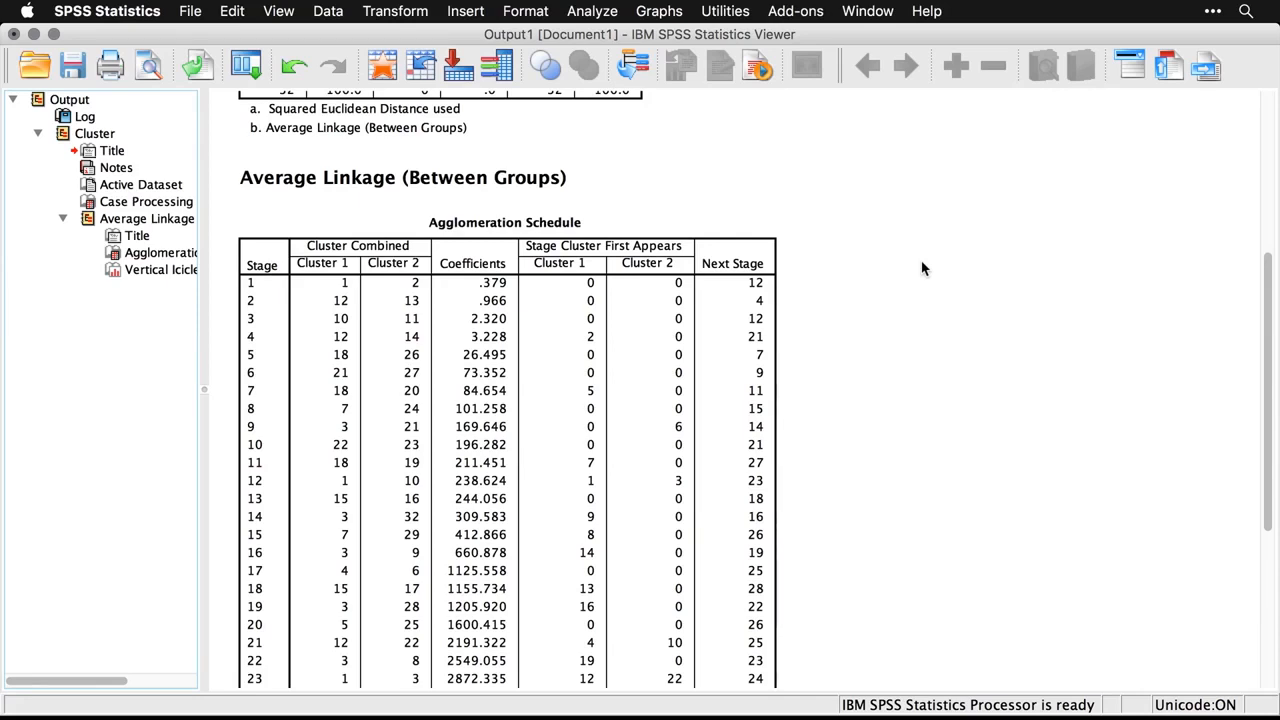
left_click(694, 390)
scroll(838, 558, "down", 2)
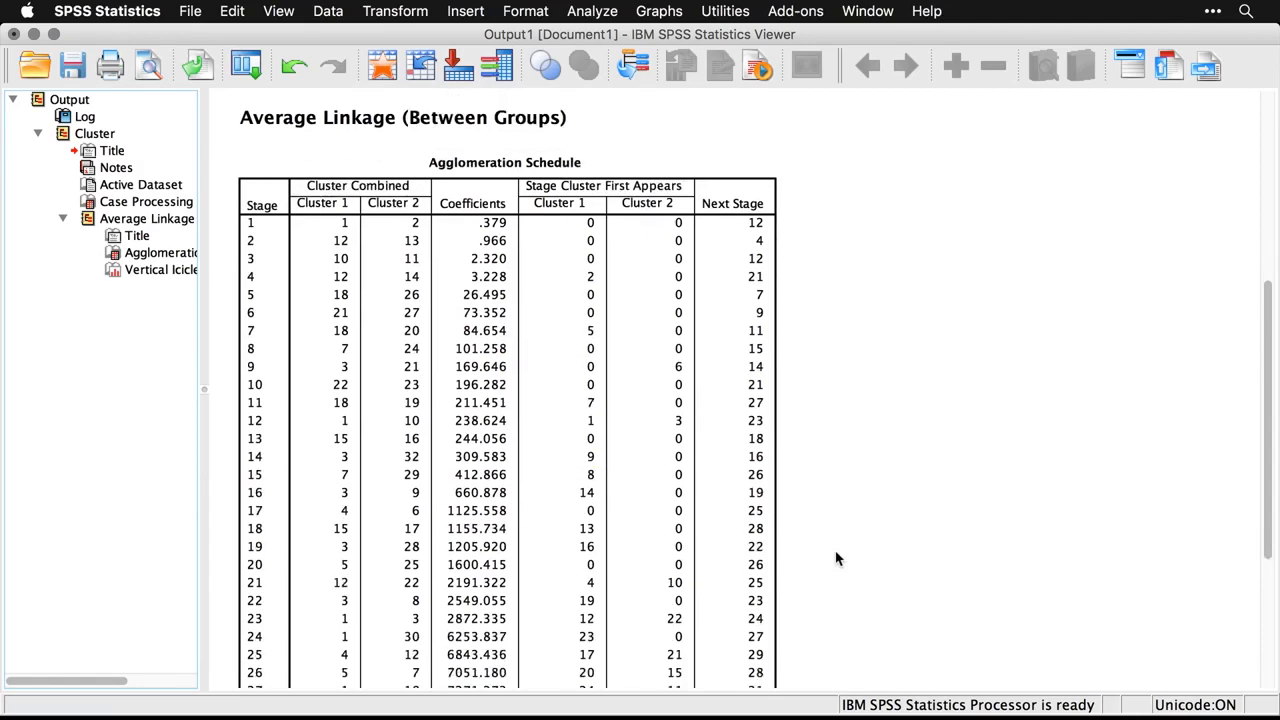
scroll(838, 558, "down", 2)
scroll(838, 558, "down", 8)
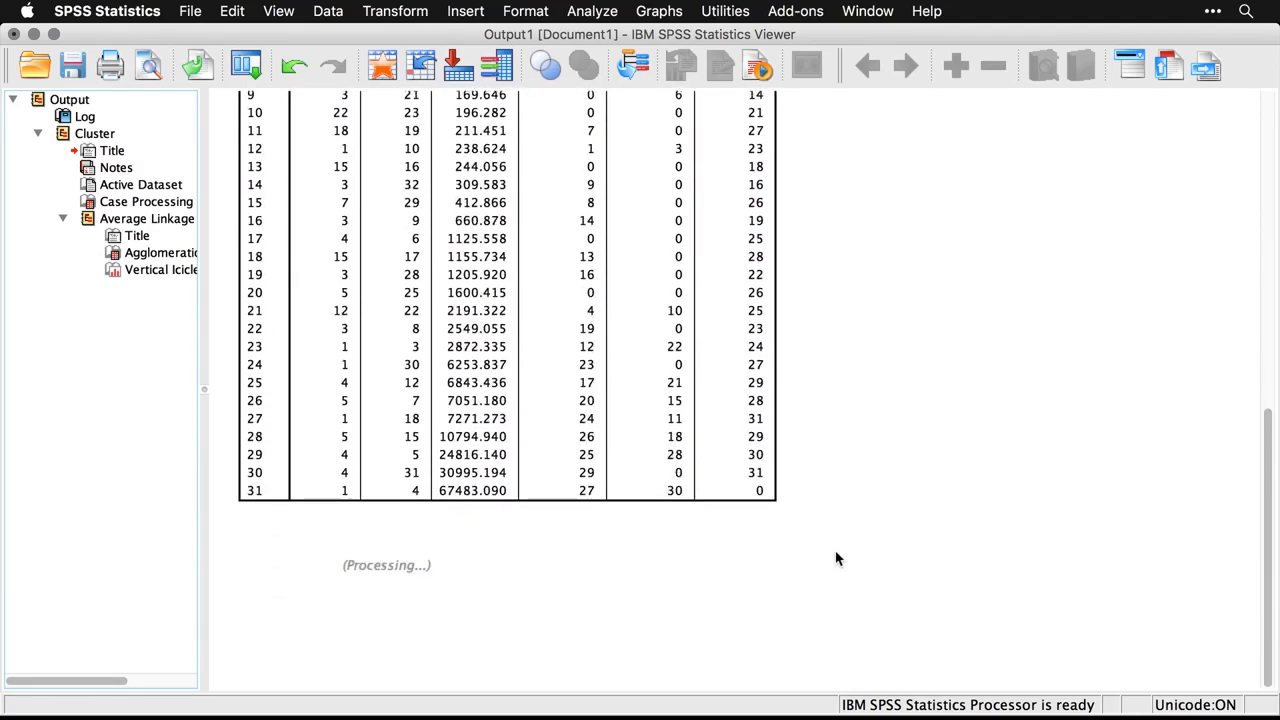
scroll(838, 558, "down", 10)
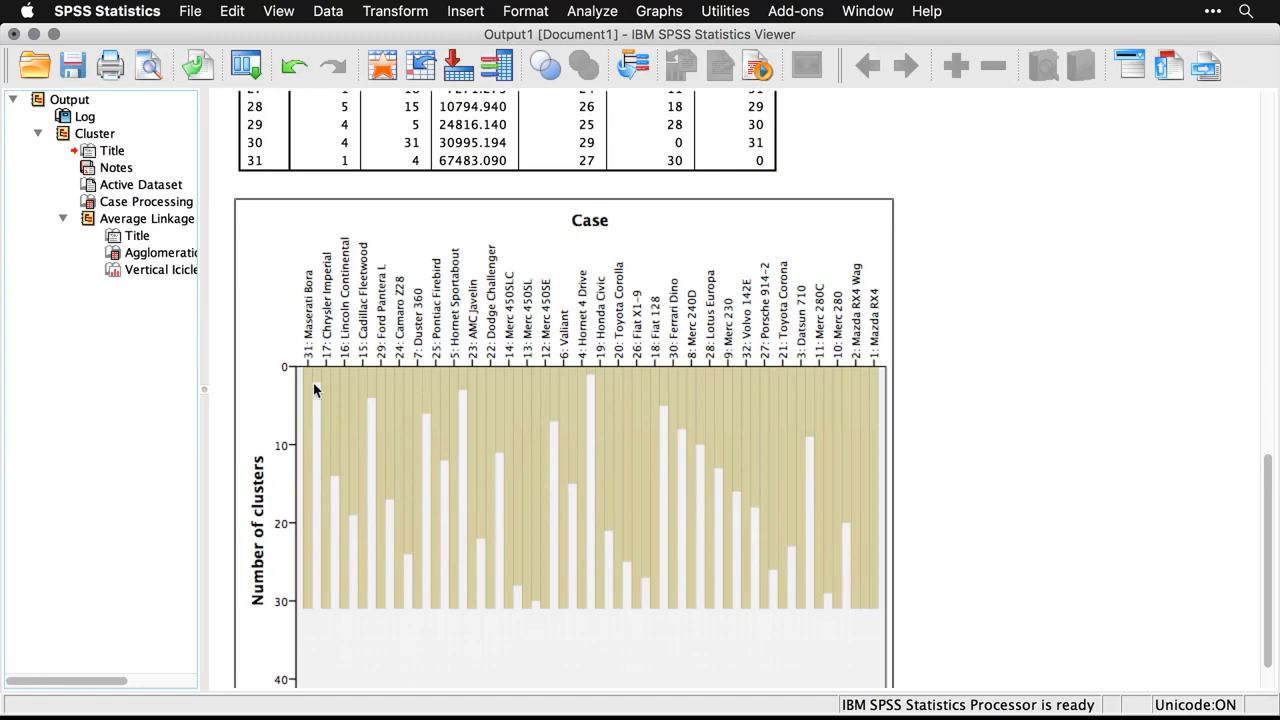
Clear all existing output from the viewer, and recall the Hierarchical Cluster Analysis with its statistics display turned off
left_click(36, 101)
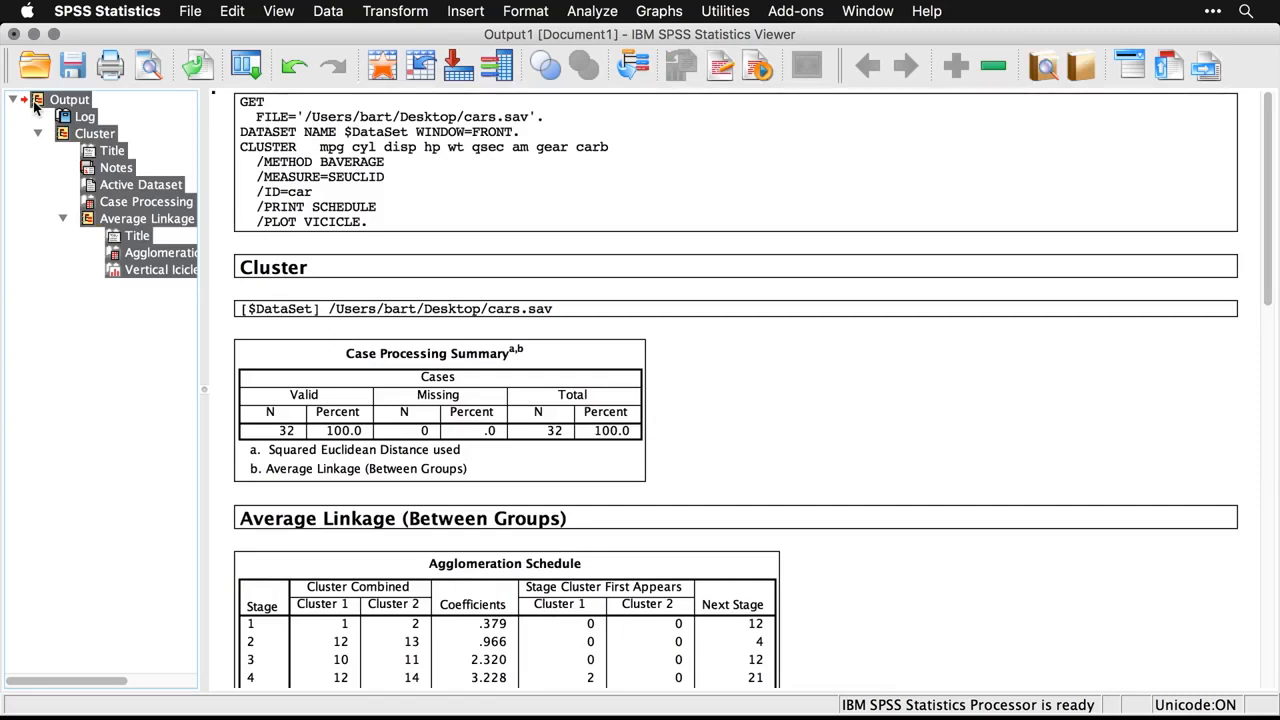
key("Delete")
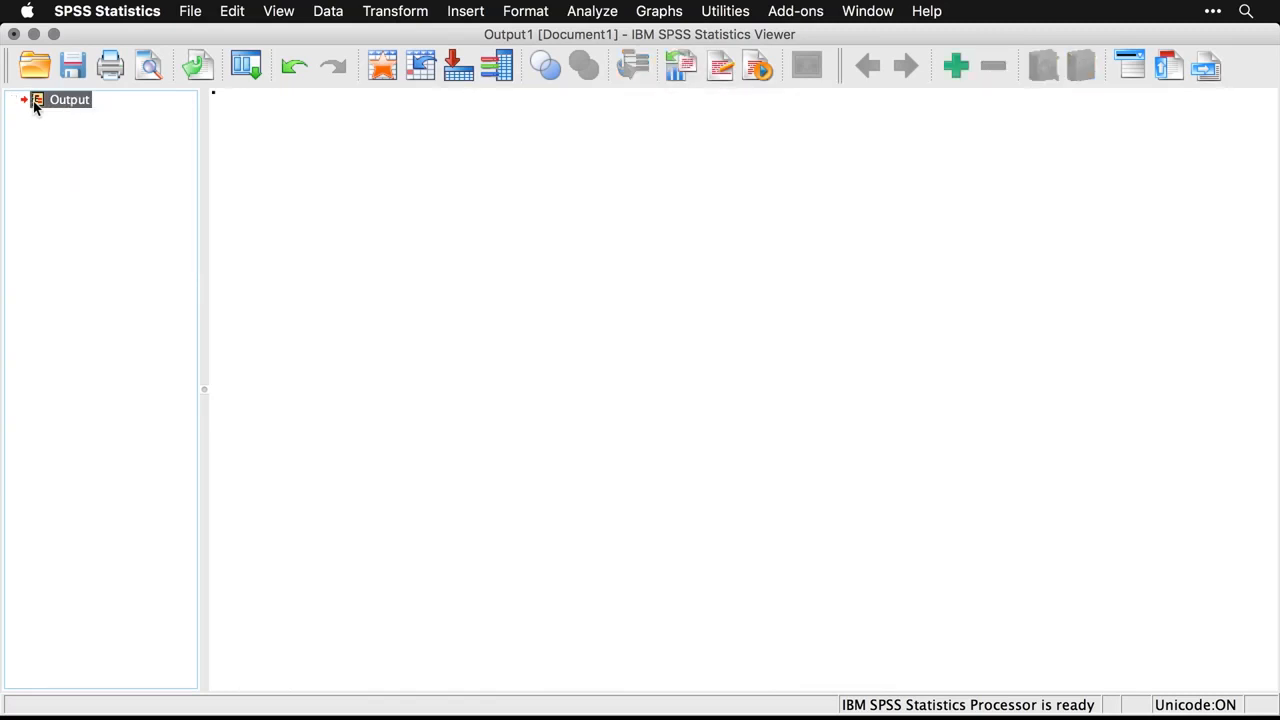
left_click(246, 70)
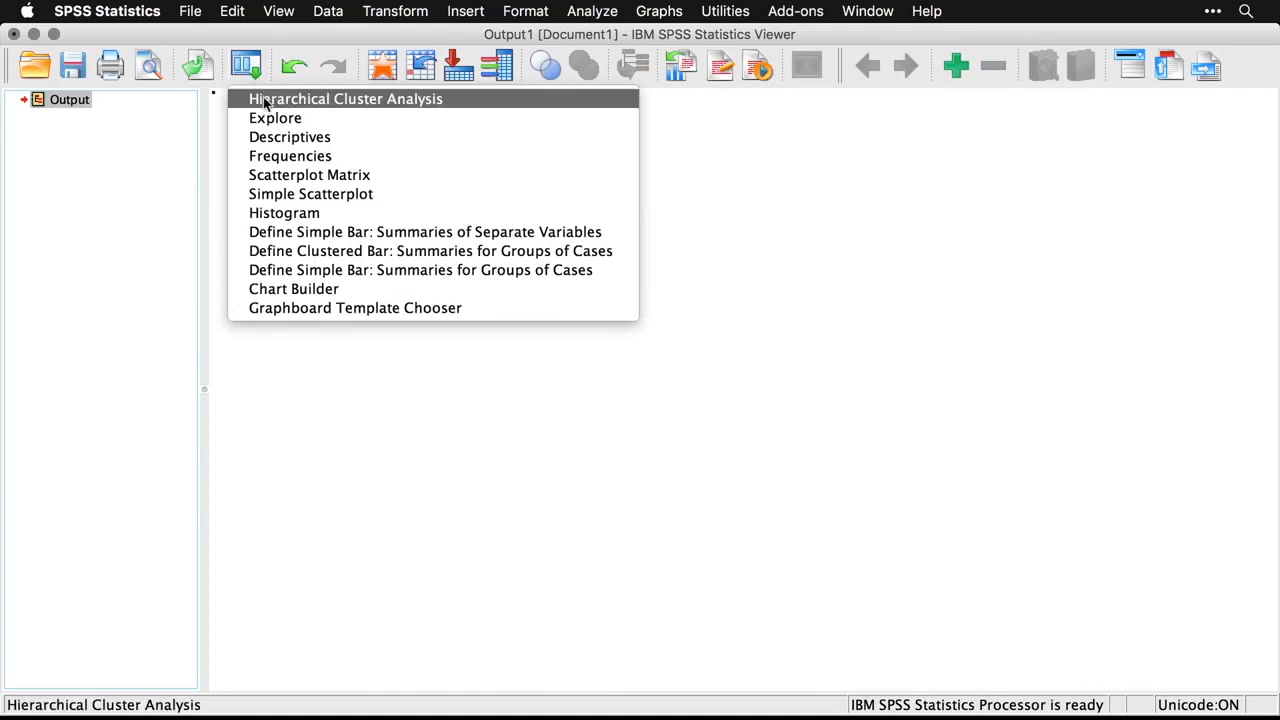
left_click(266, 100)
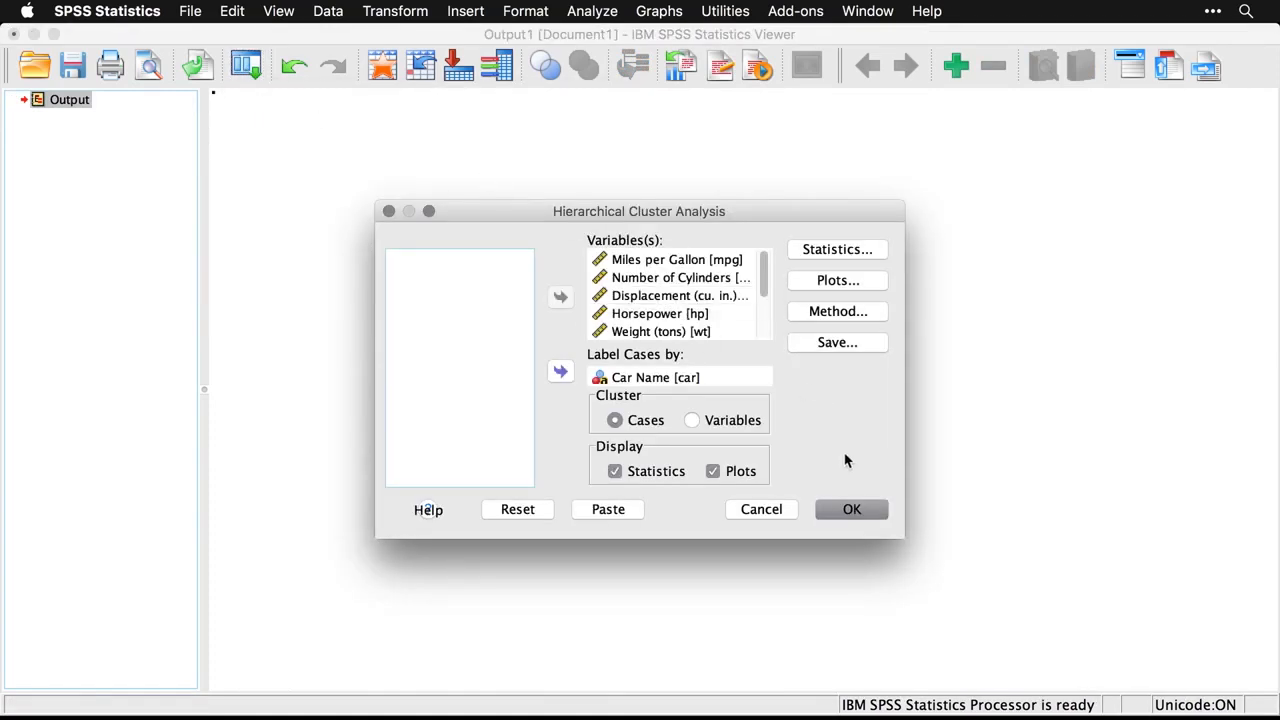
left_click(615, 472)
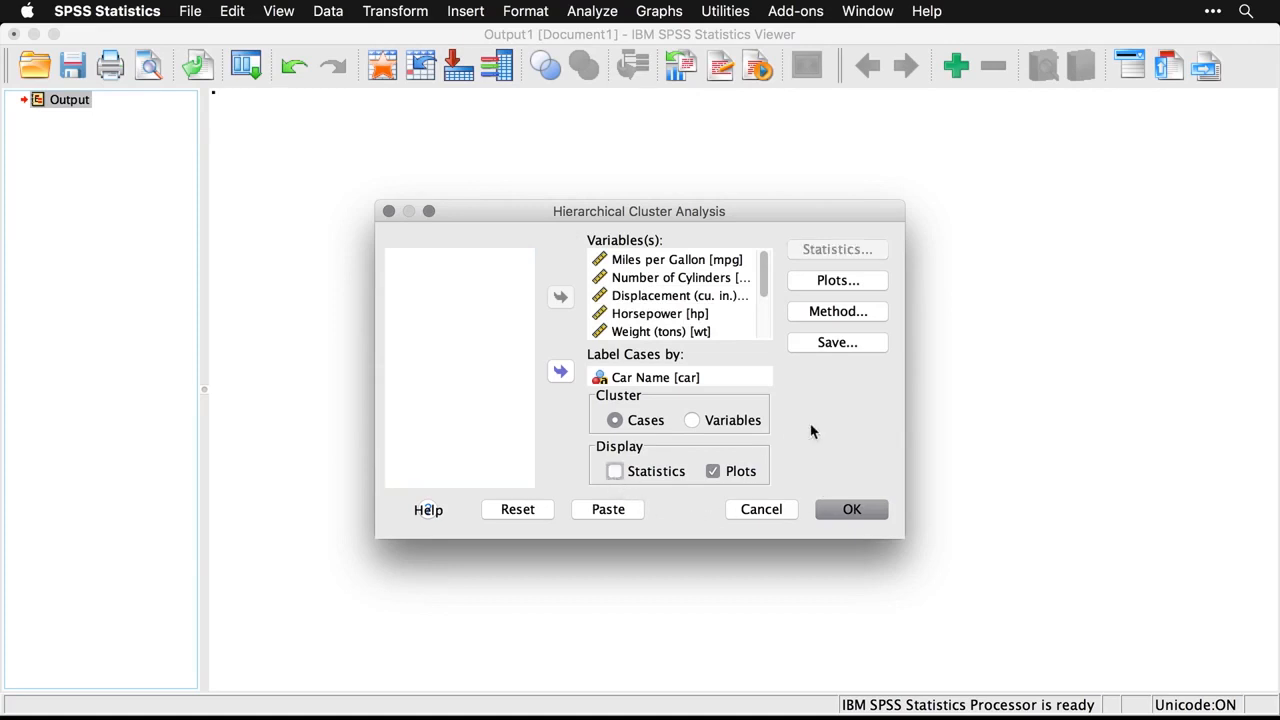
Set the cluster plots to a dendrogram with no icicle plot, and run the analysis
left_click(828, 282)
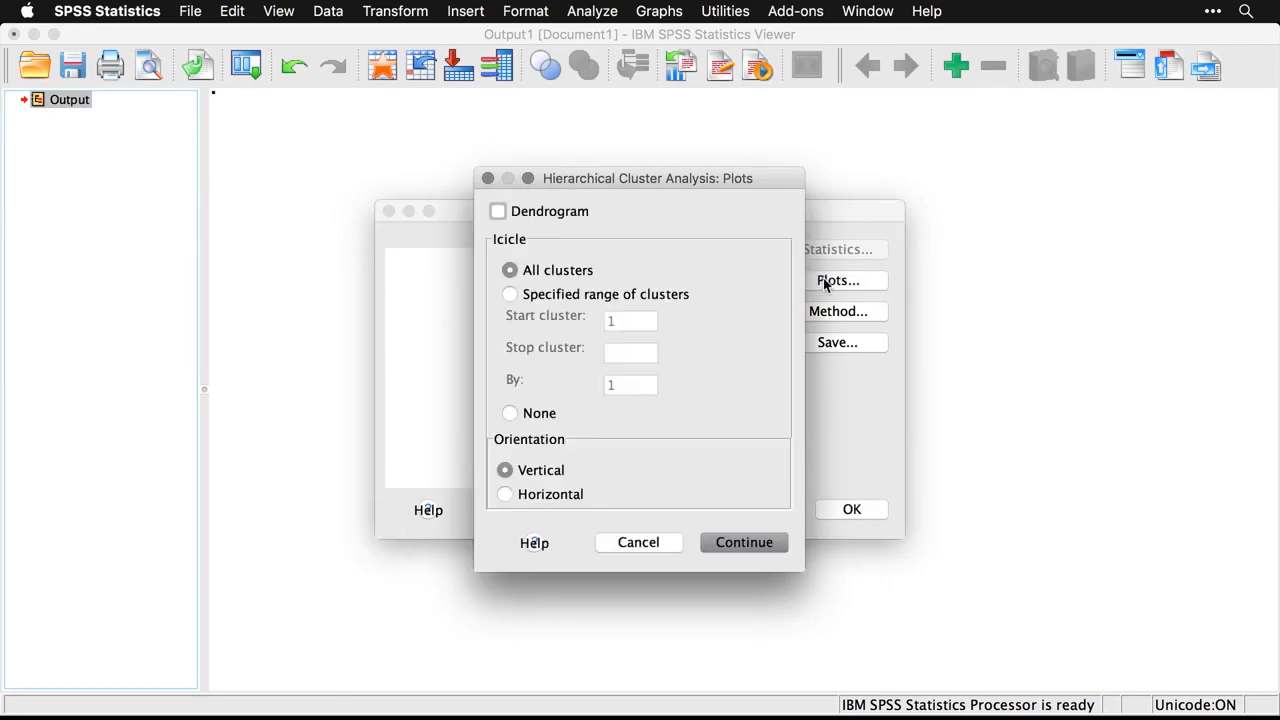
left_click(510, 414)
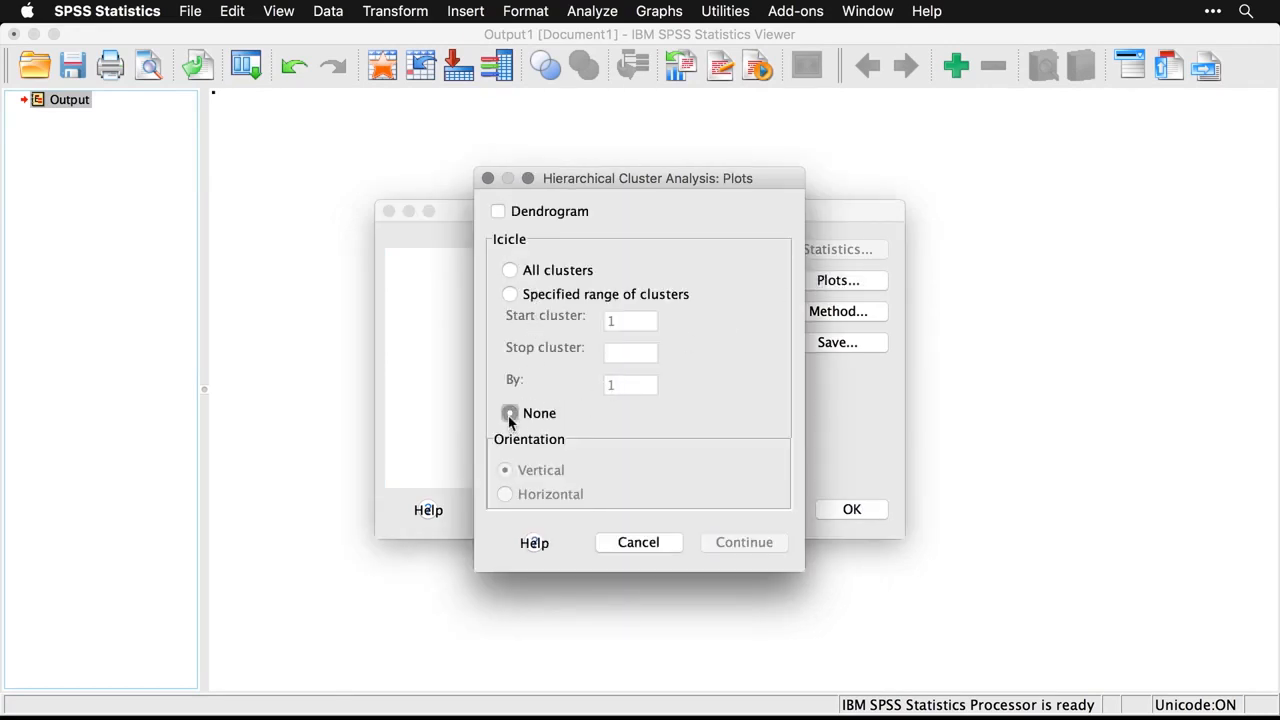
left_click(498, 212)
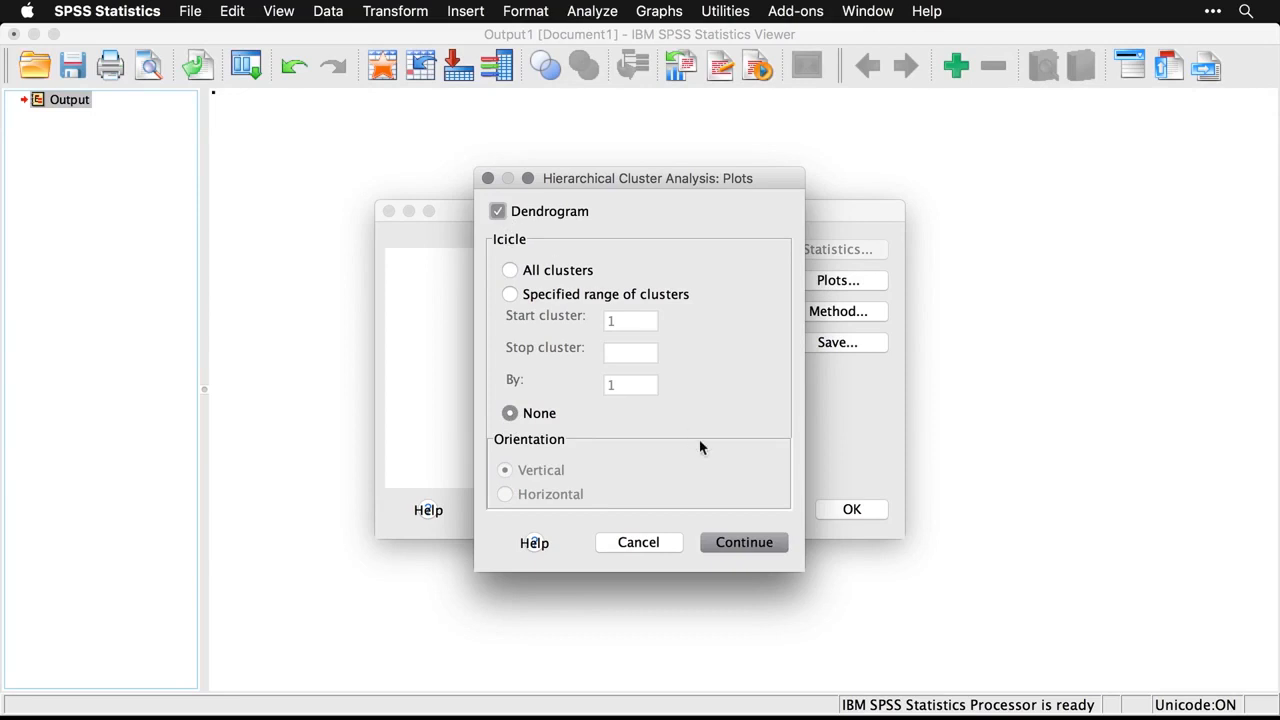
left_click(753, 543)
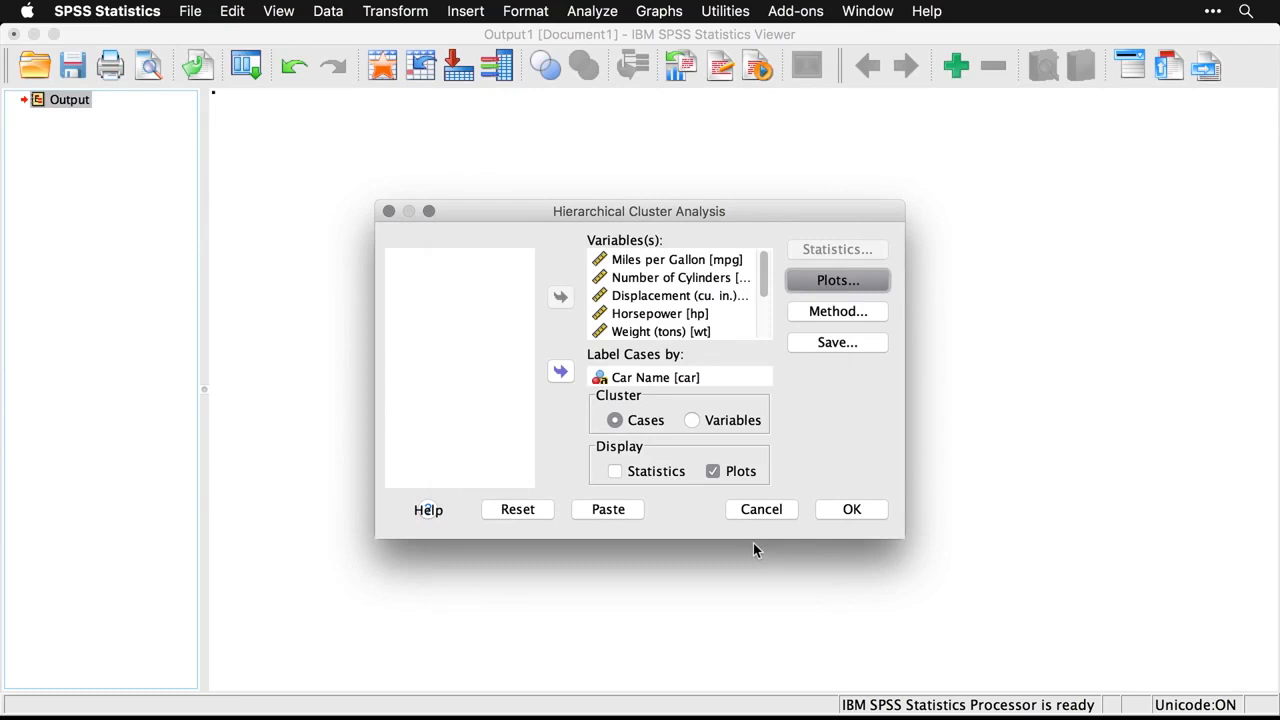
left_click(863, 510)
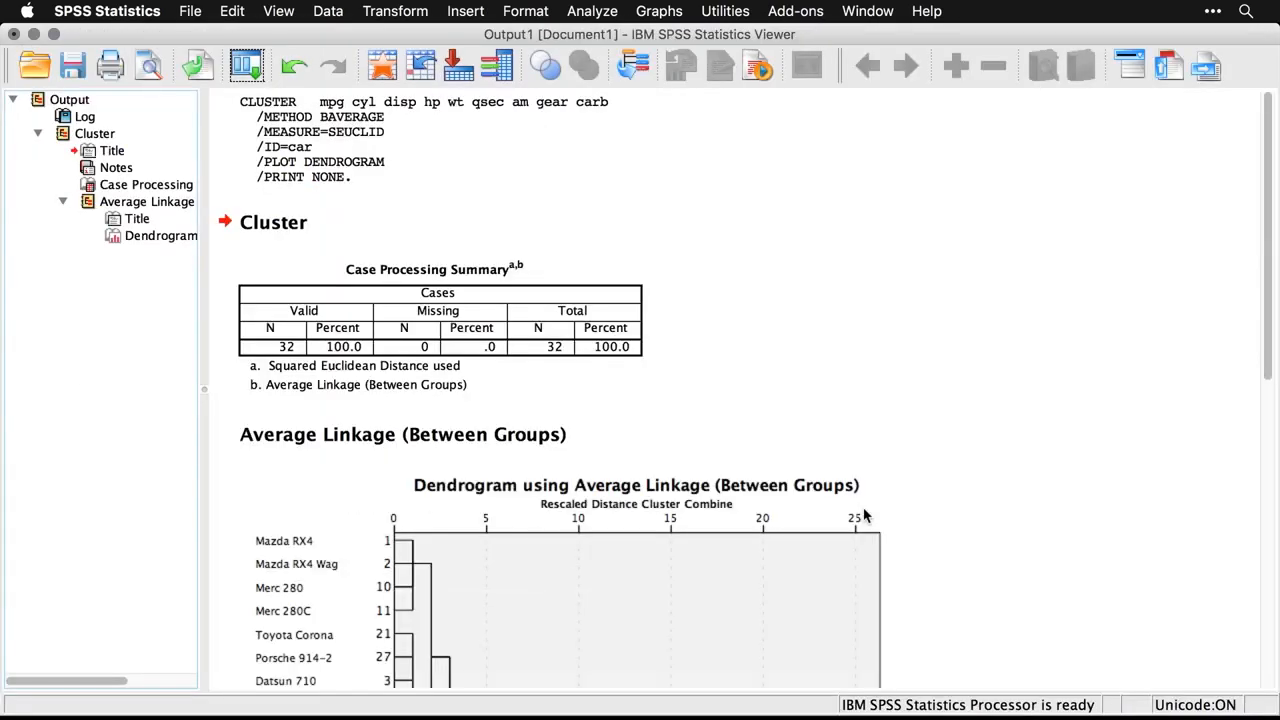
Examine the average linkage dendrogram from Mazda RX4 to Maserati Bora to see how the cars group into clusters
scroll(865, 515, "down", 5)
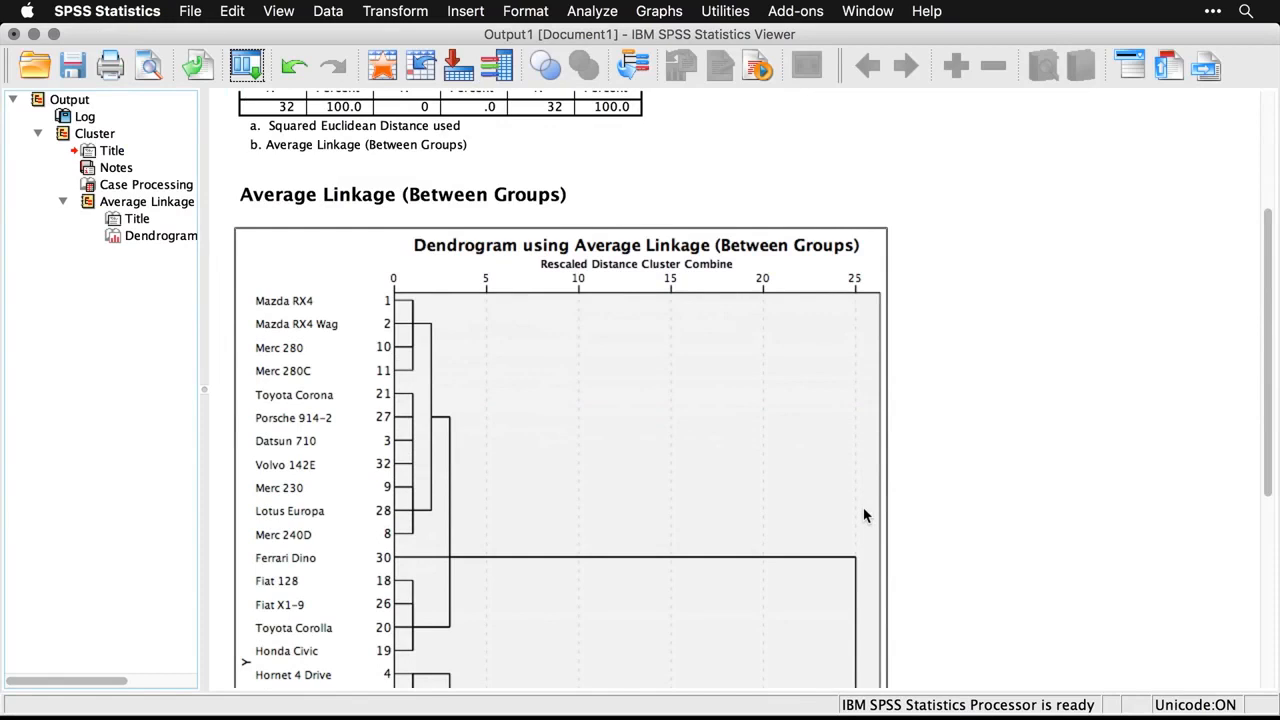
scroll(865, 515, "down", 2)
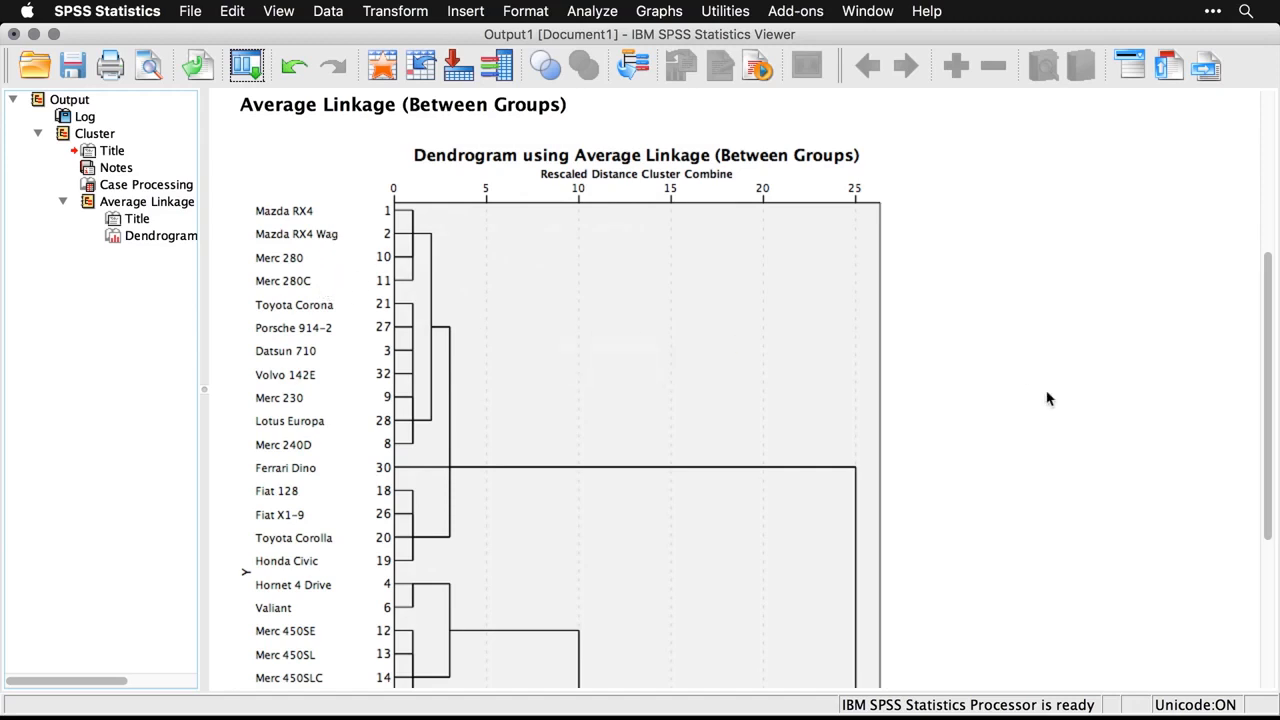
scroll(1074, 460, "down", 5)
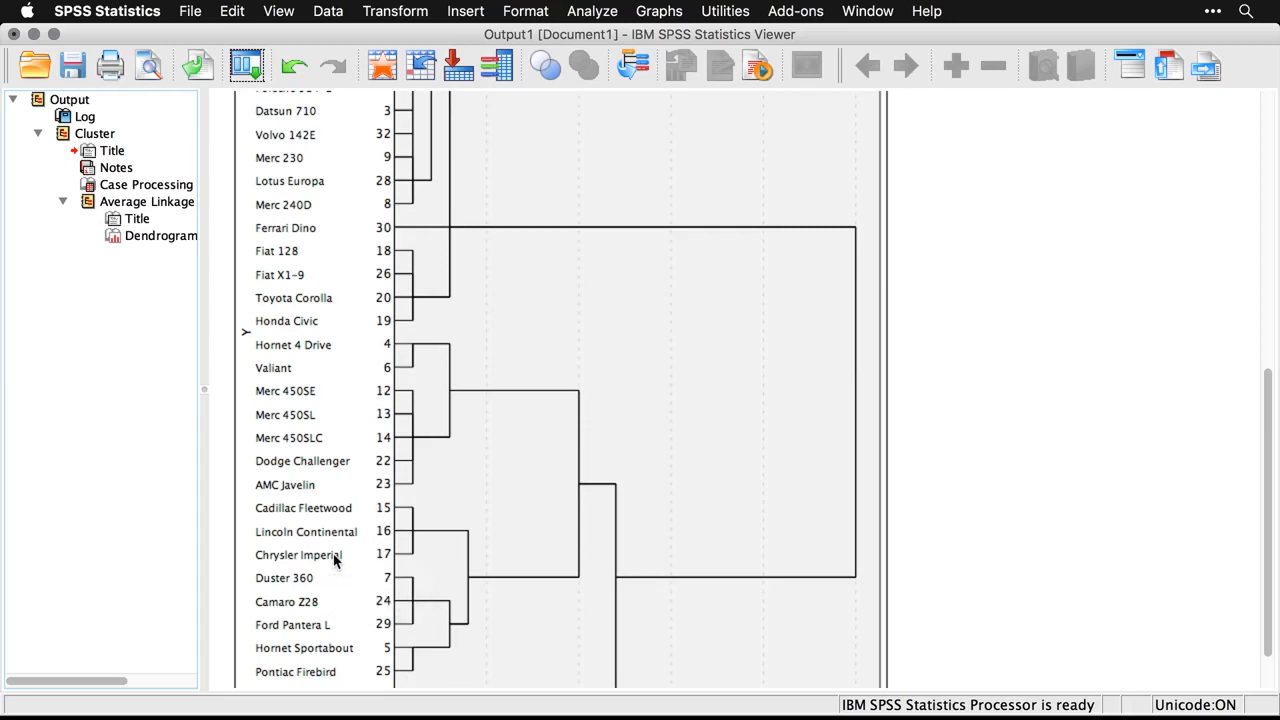
scroll(335, 562, "down", 3)
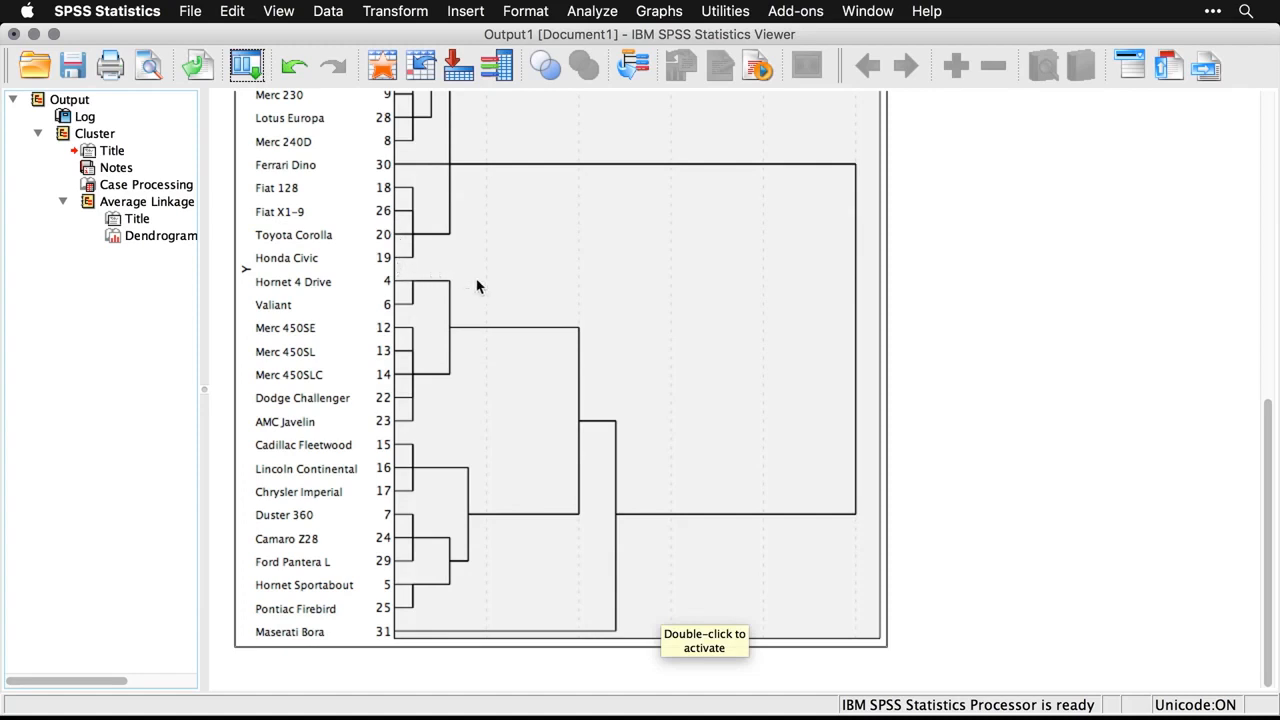
scroll(477, 287, "up", 3)
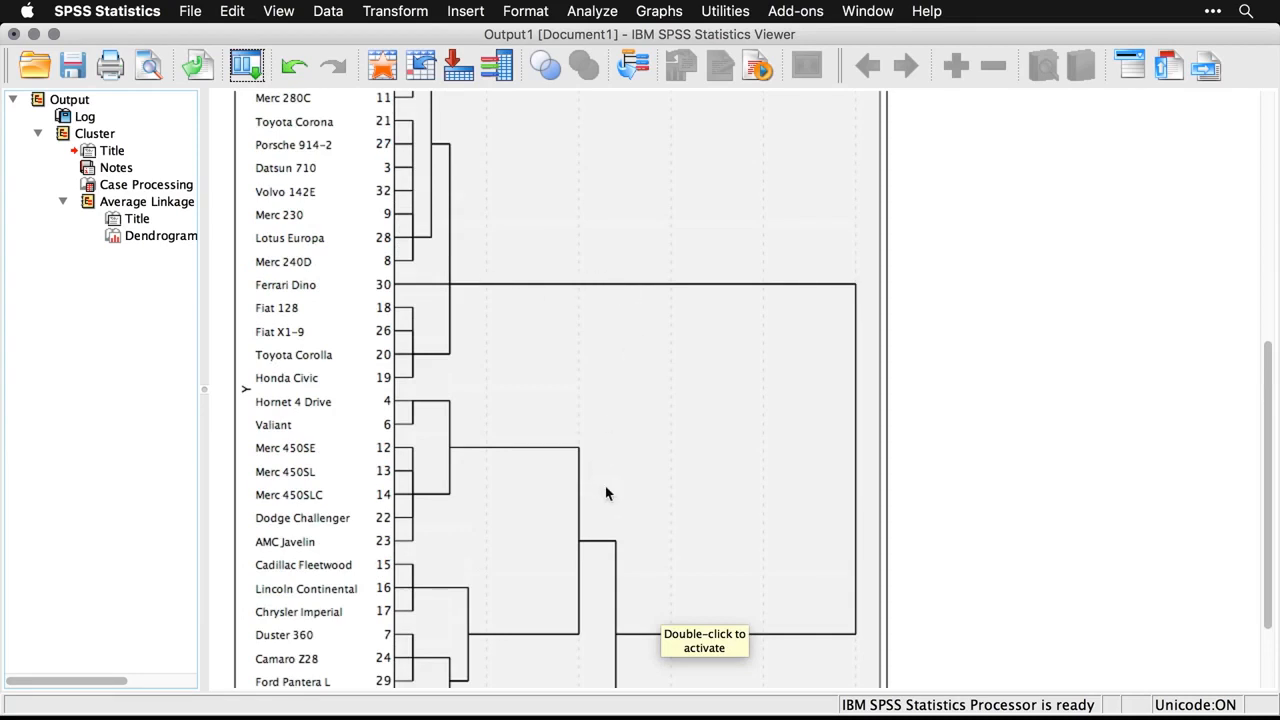
left_click(982, 518)
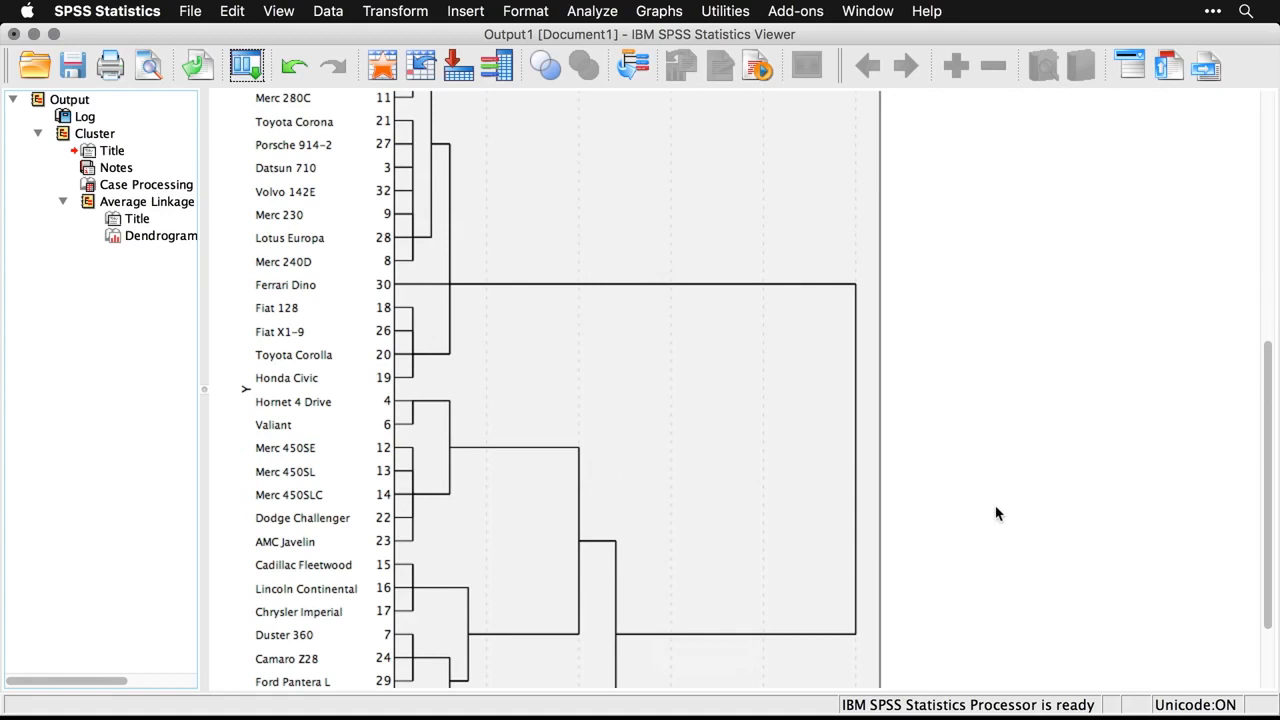
scroll(996, 513, "down", 3)
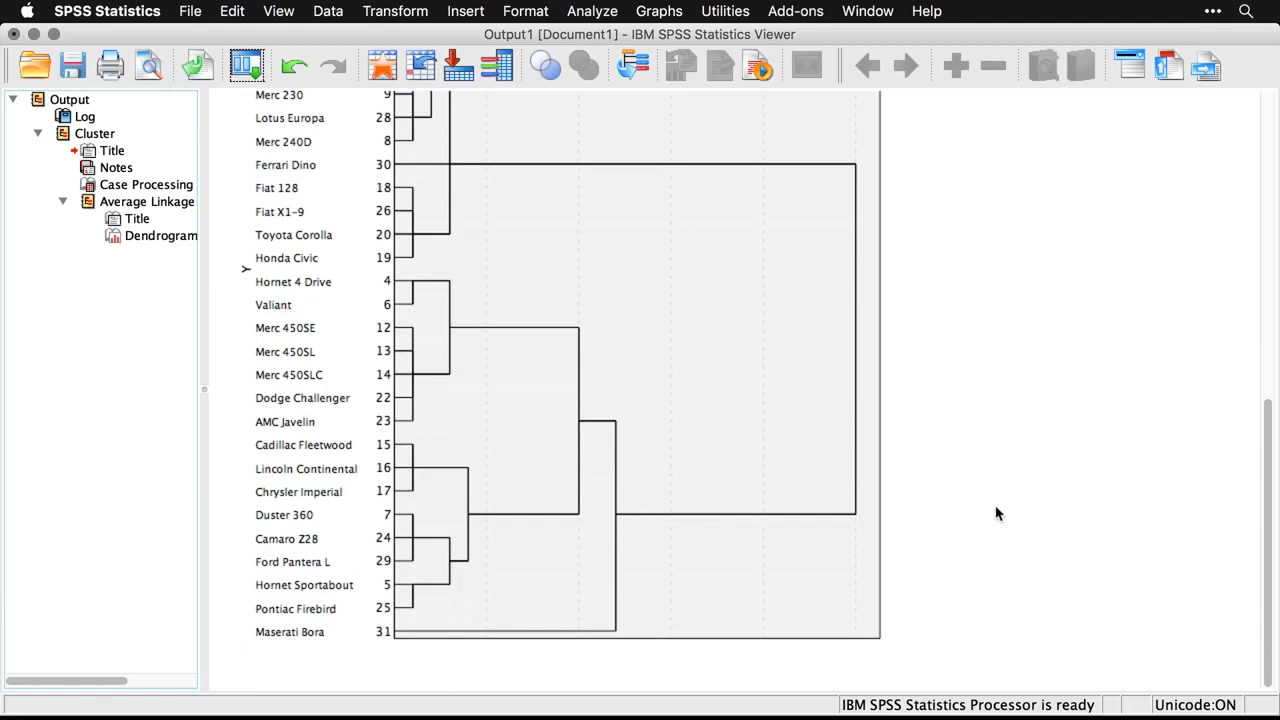
scroll(996, 513, "up", 7)
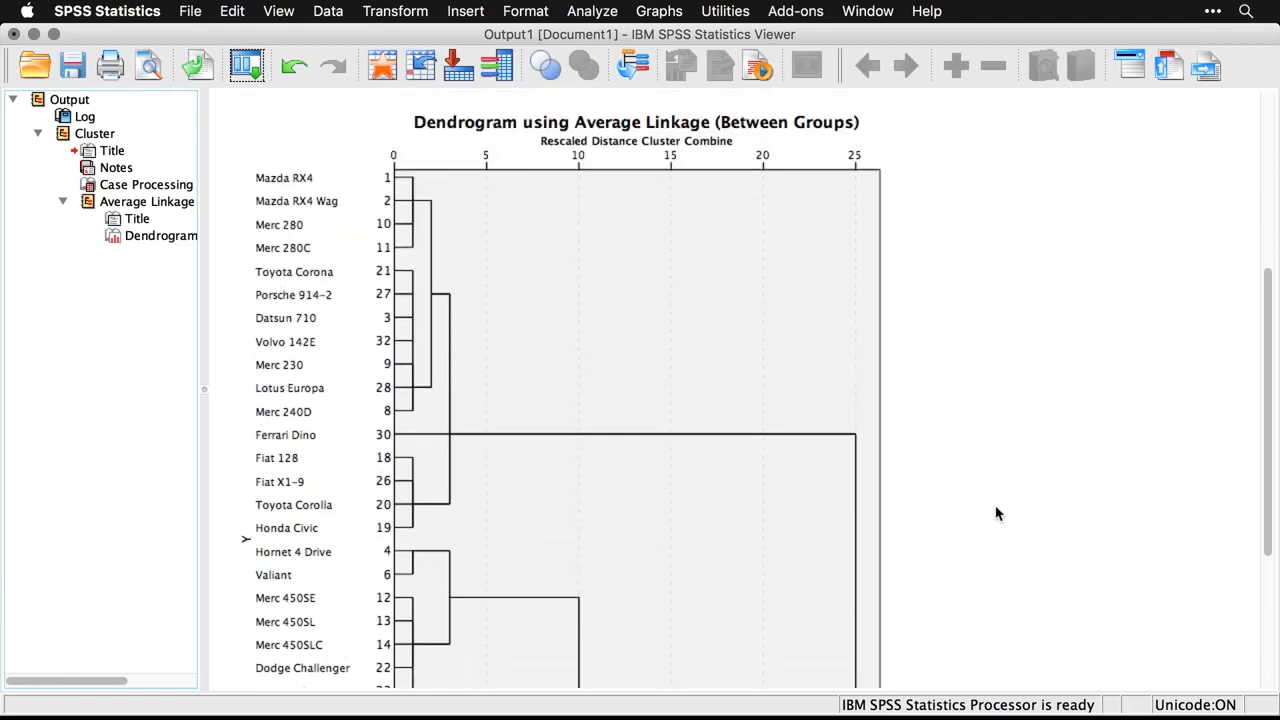
scroll(996, 513, "down", 6)
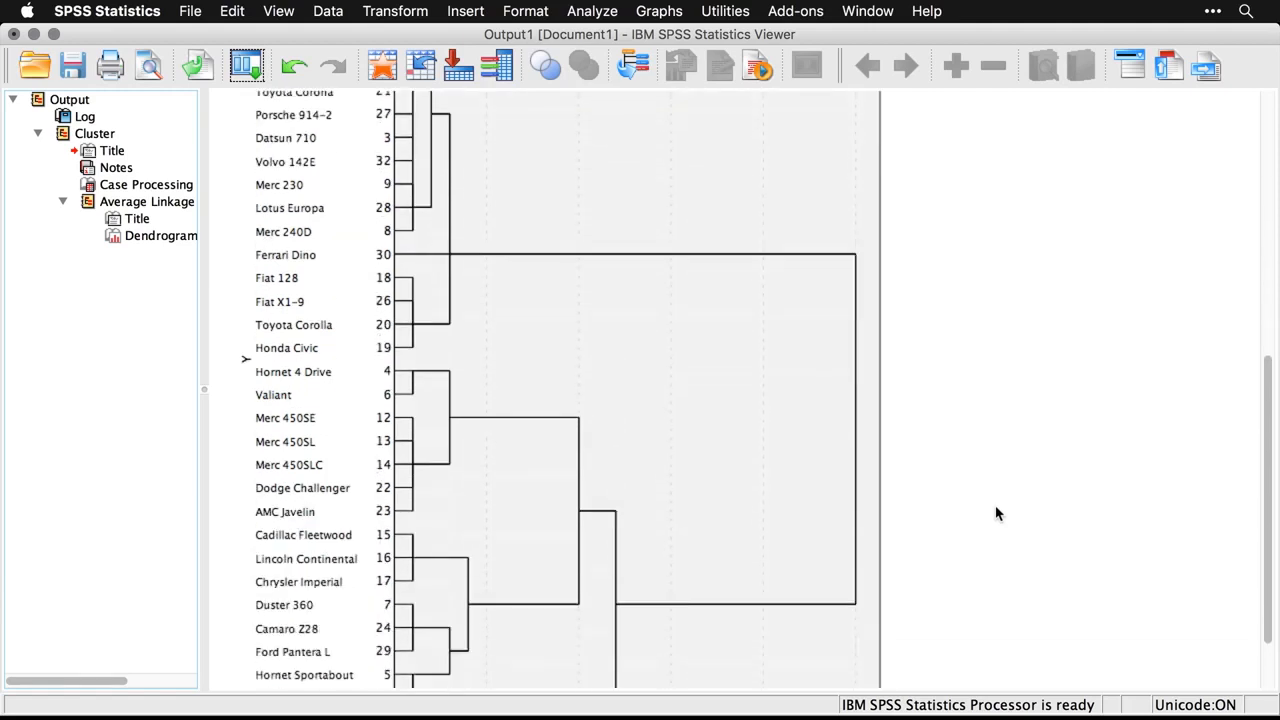
scroll(996, 513, "up", 5)
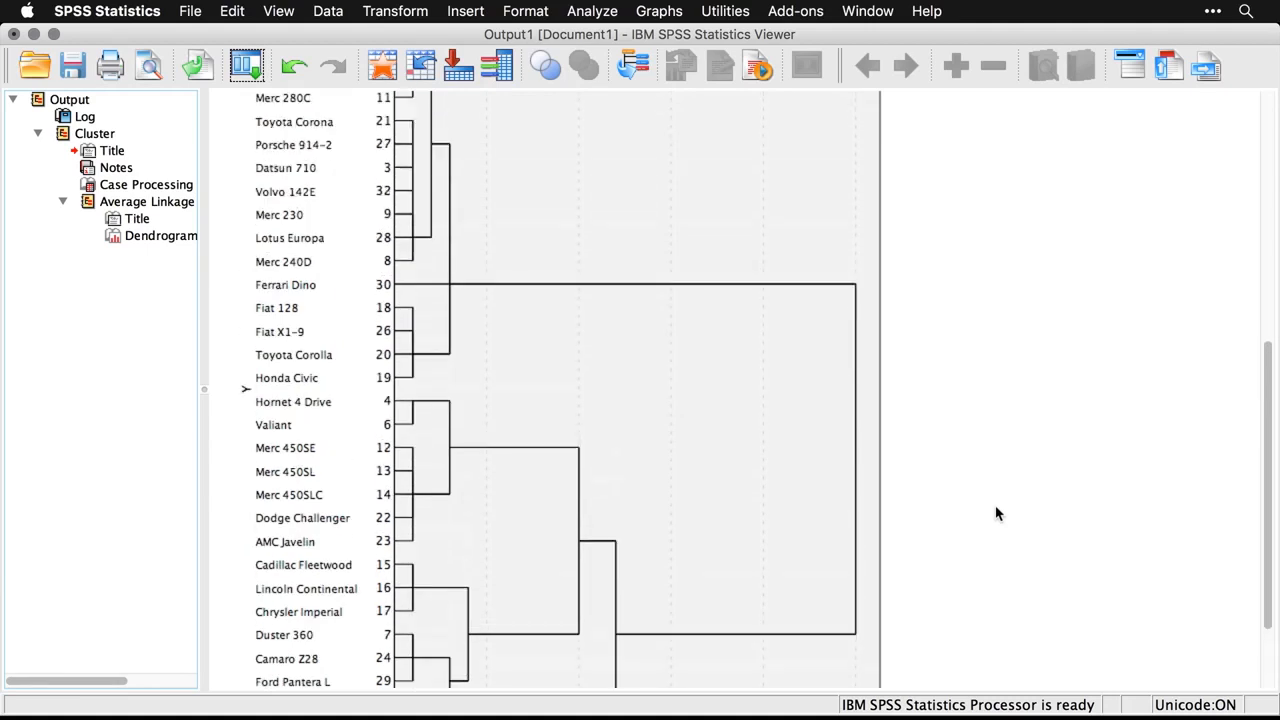
scroll(996, 513, "down", 3)
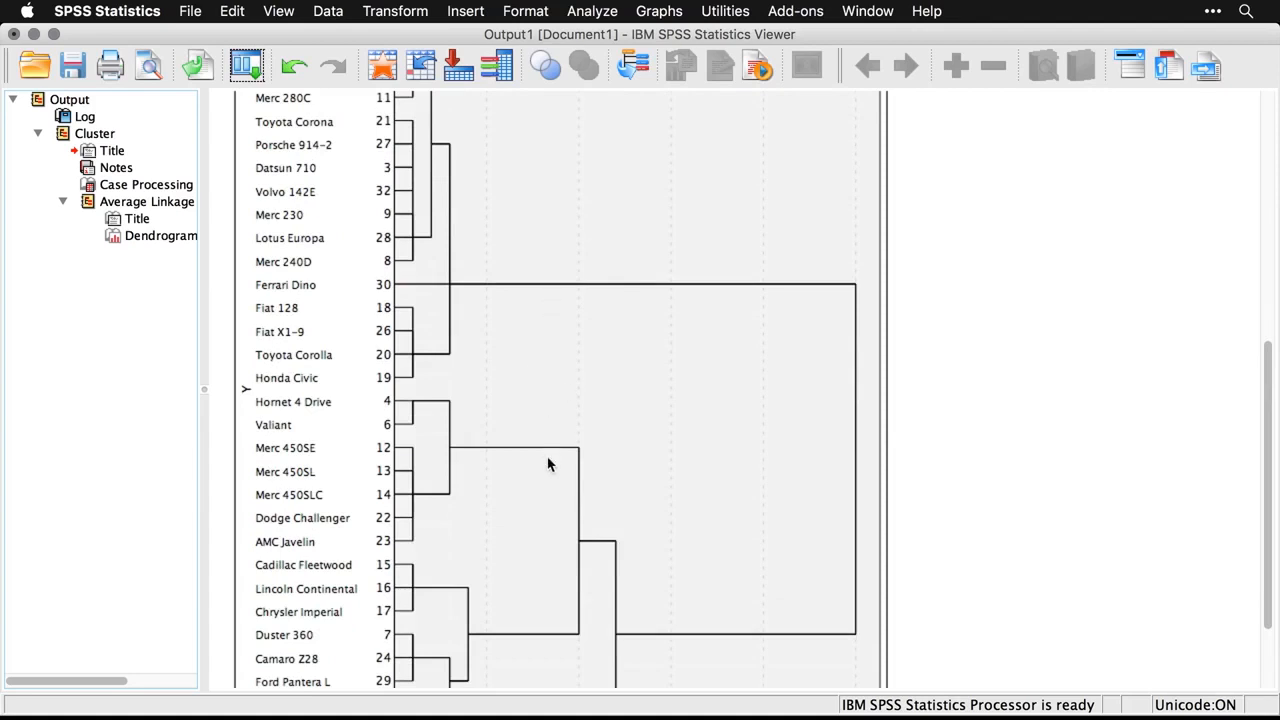
scroll(548, 643, "down", 3)
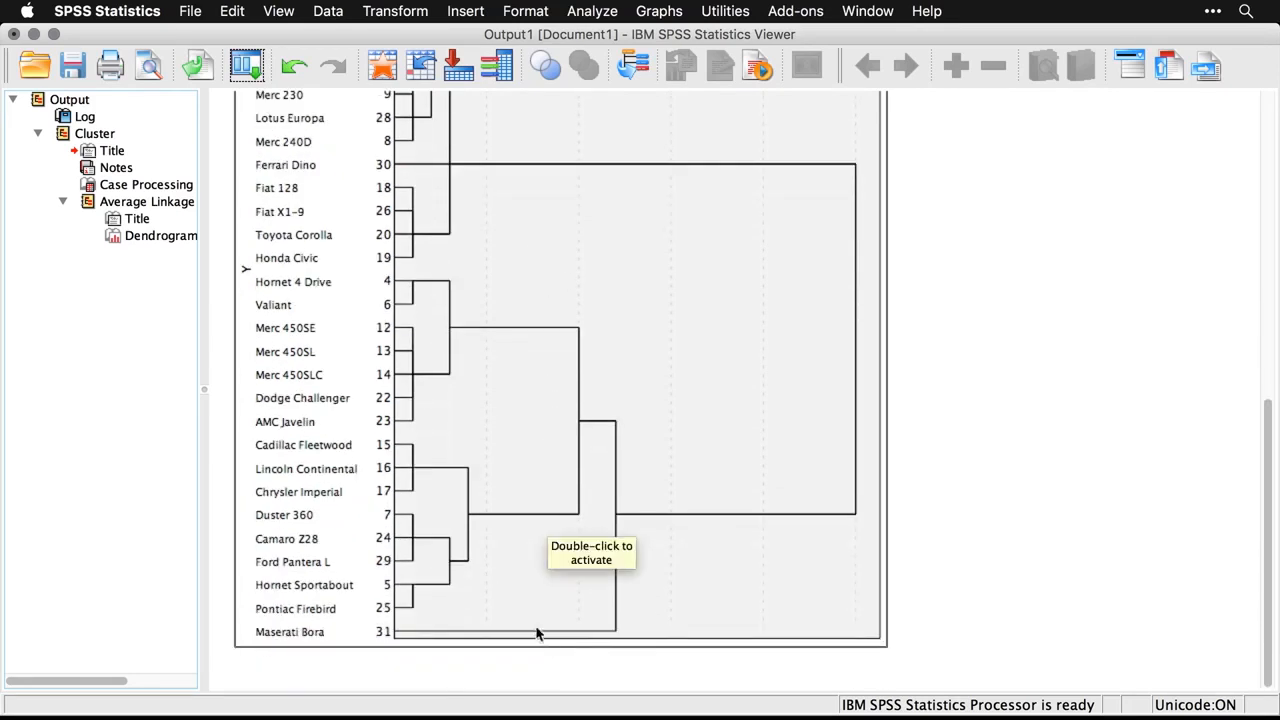
left_click(1144, 337)
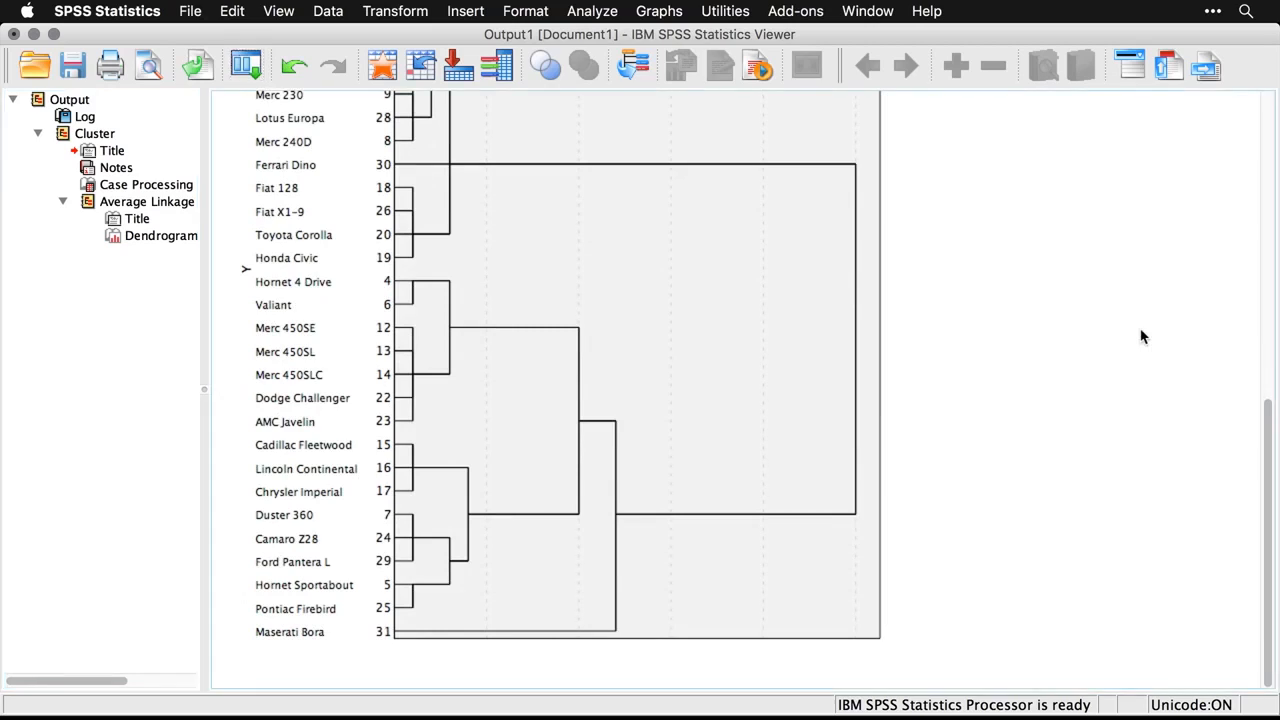
Rerun the Hierarchical Cluster analysis without plots, saving cluster membership as a single solution with 4 clusters
left_click(252, 70)
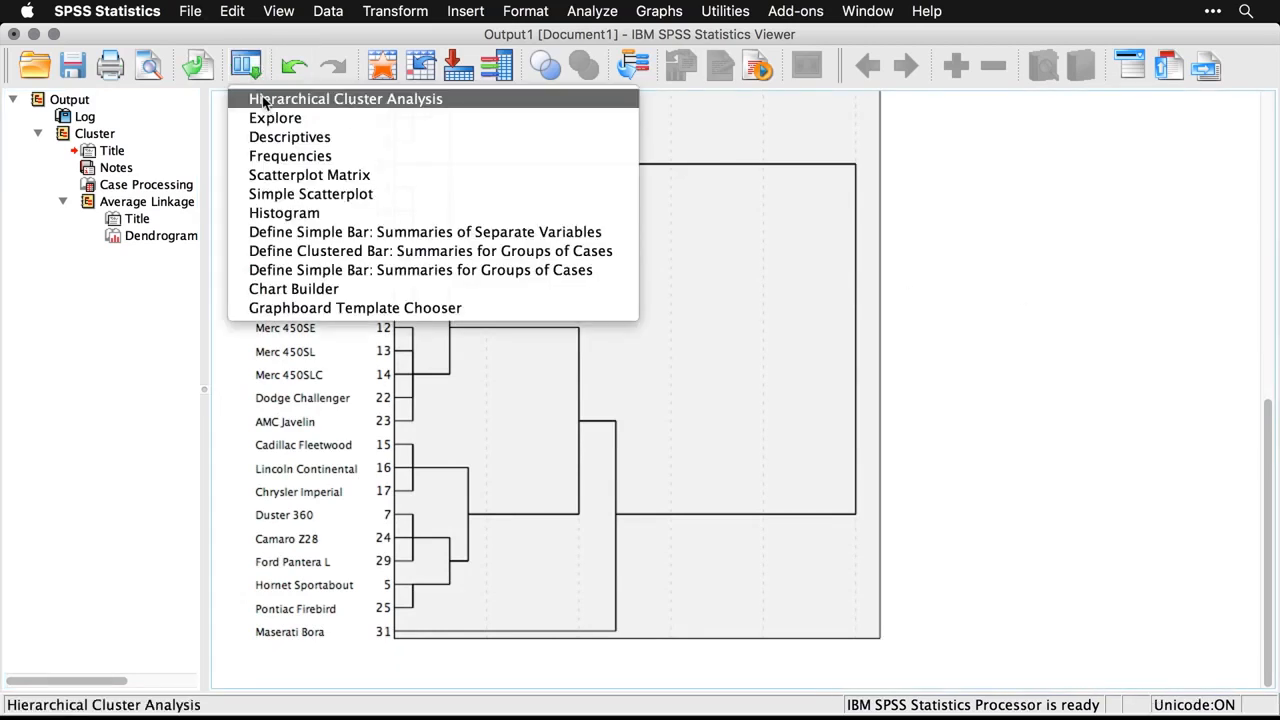
left_click(265, 100)
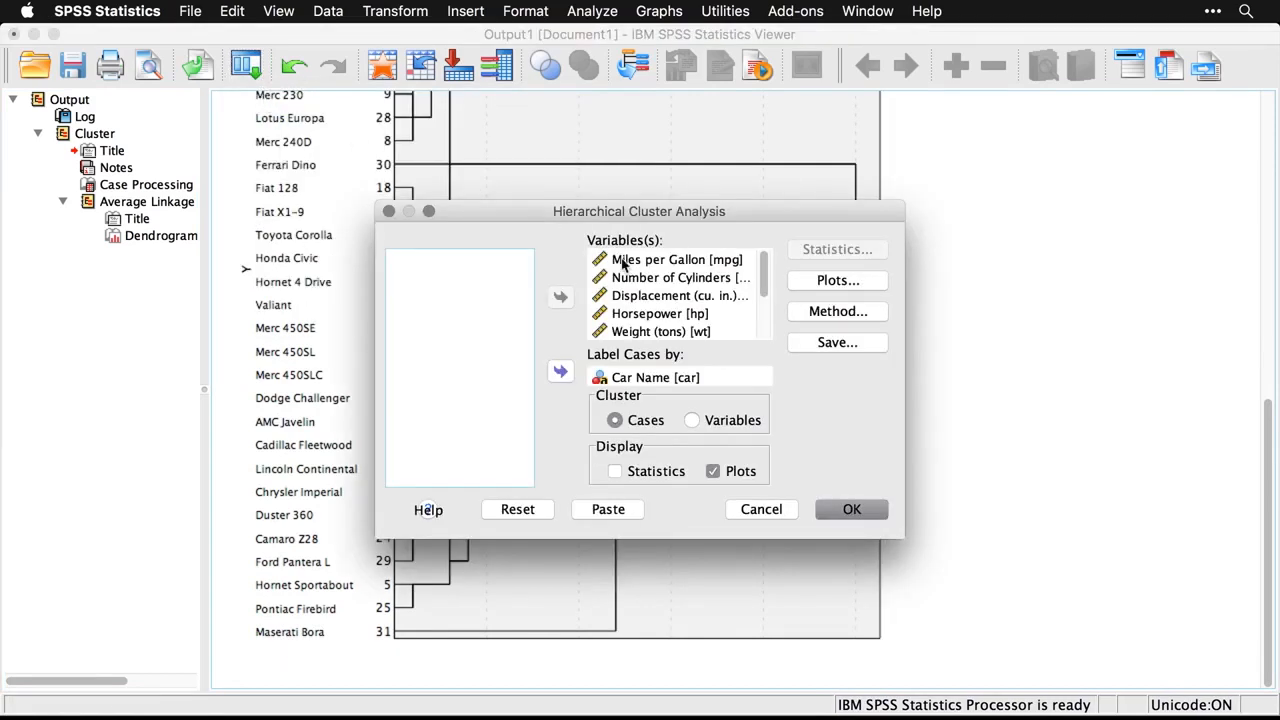
left_click(848, 346)
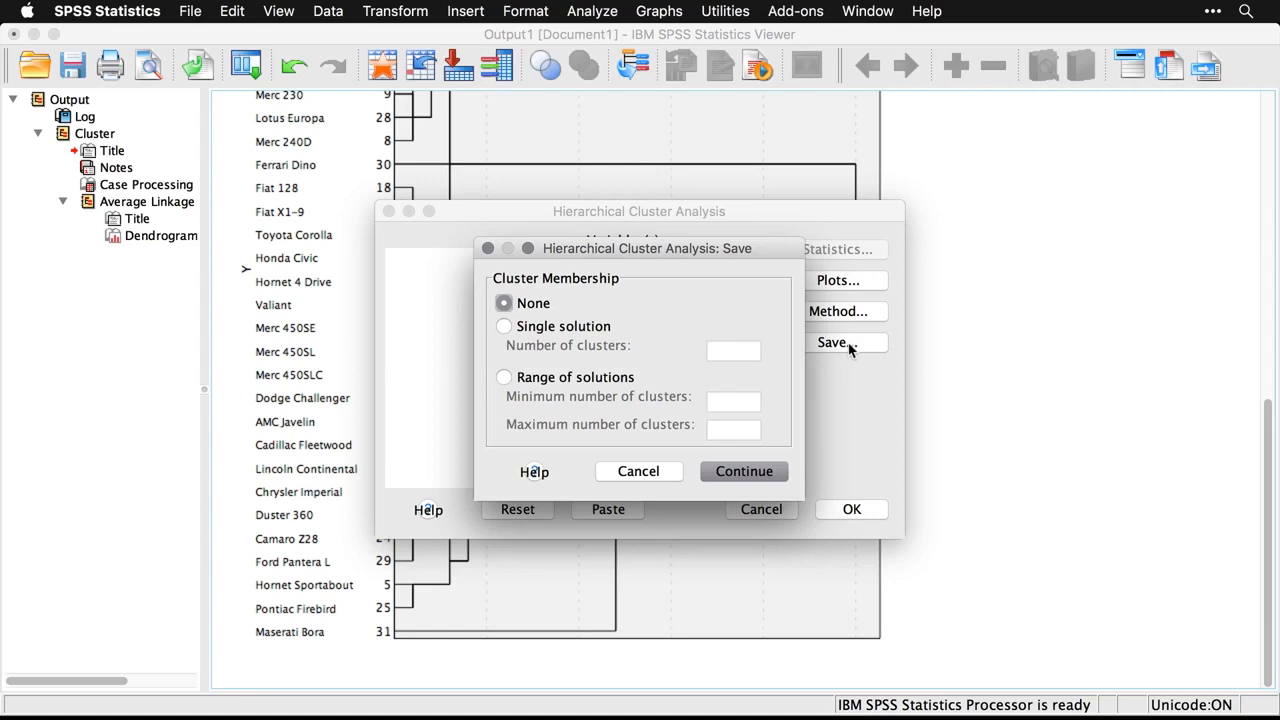
left_click(504, 328)
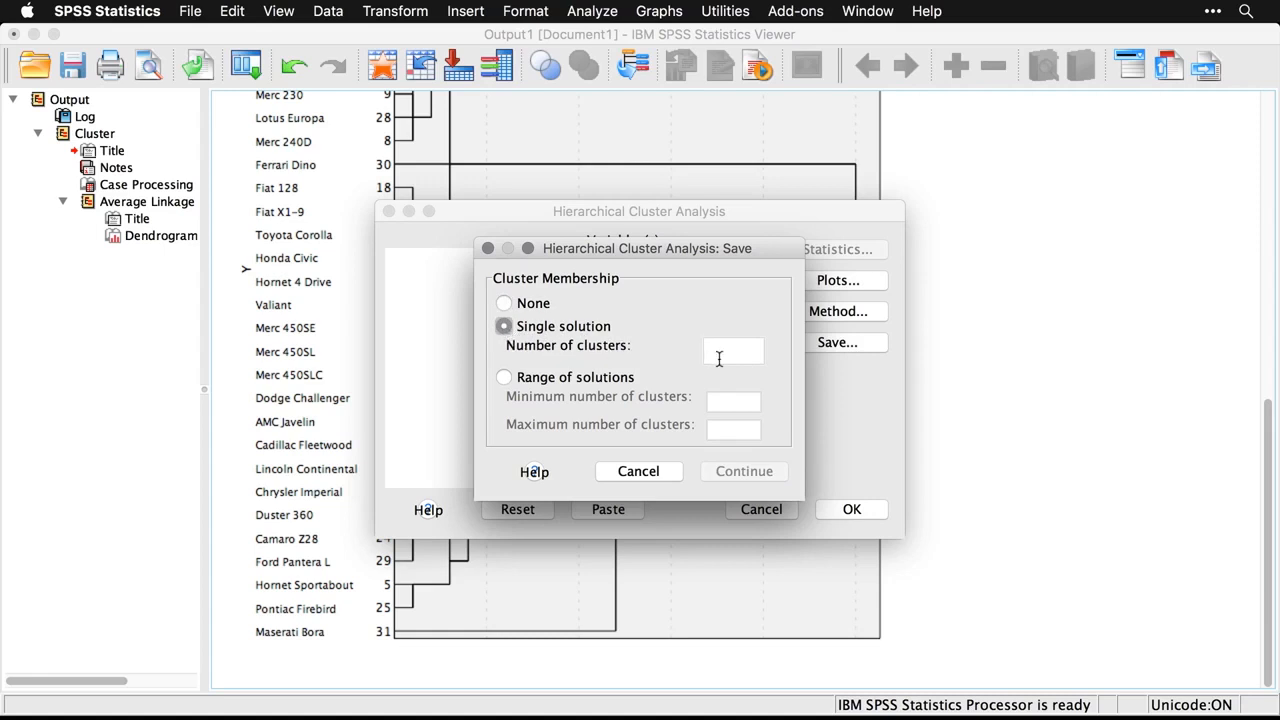
left_click(719, 358)
type("4")
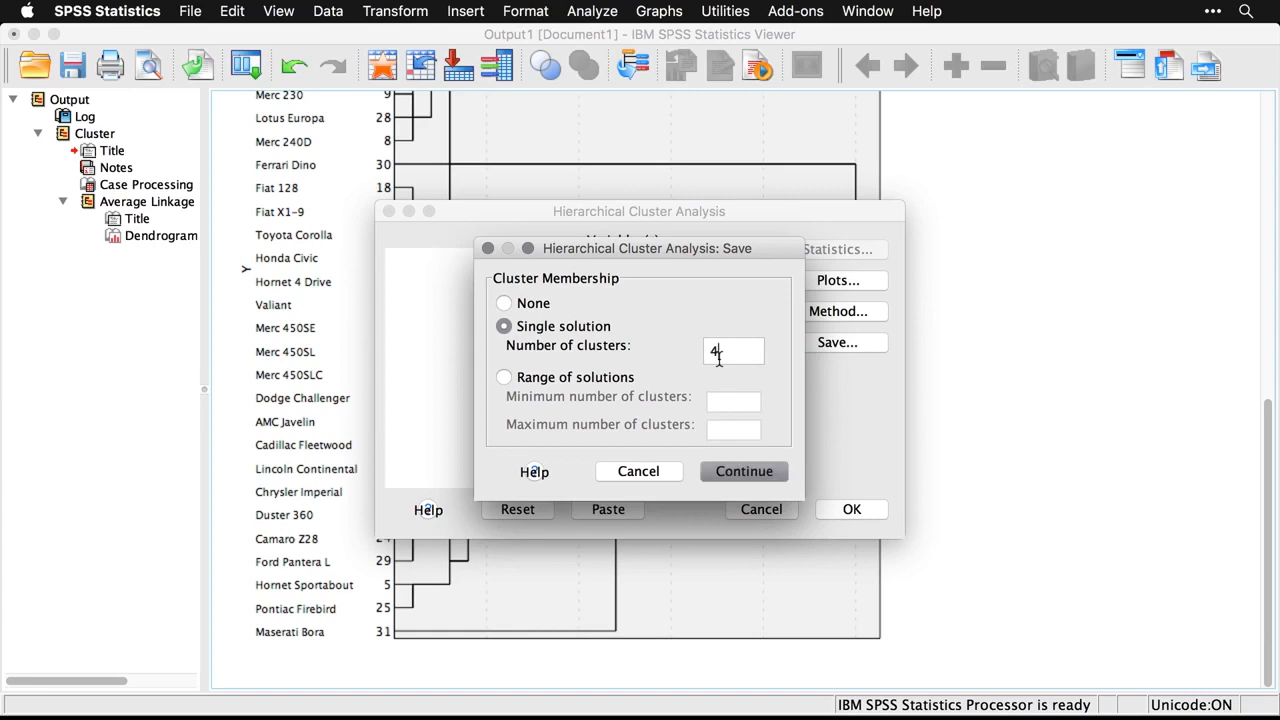
left_click(756, 477)
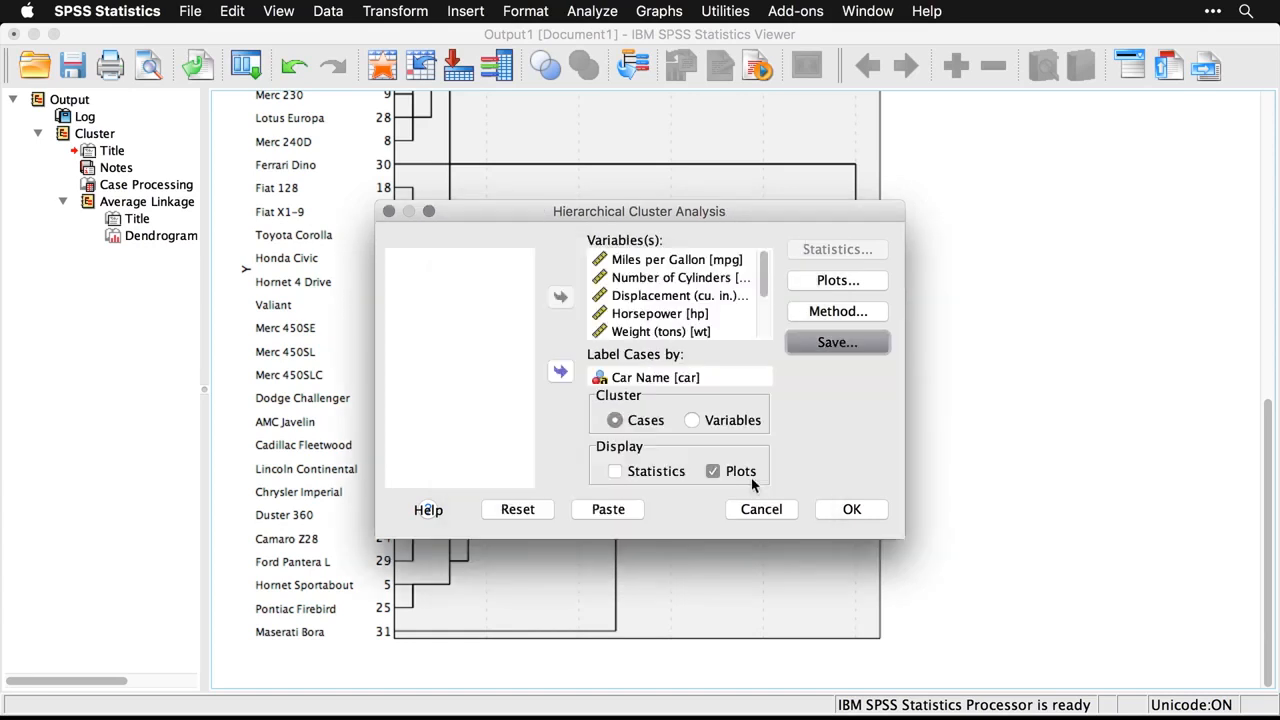
left_click(713, 475)
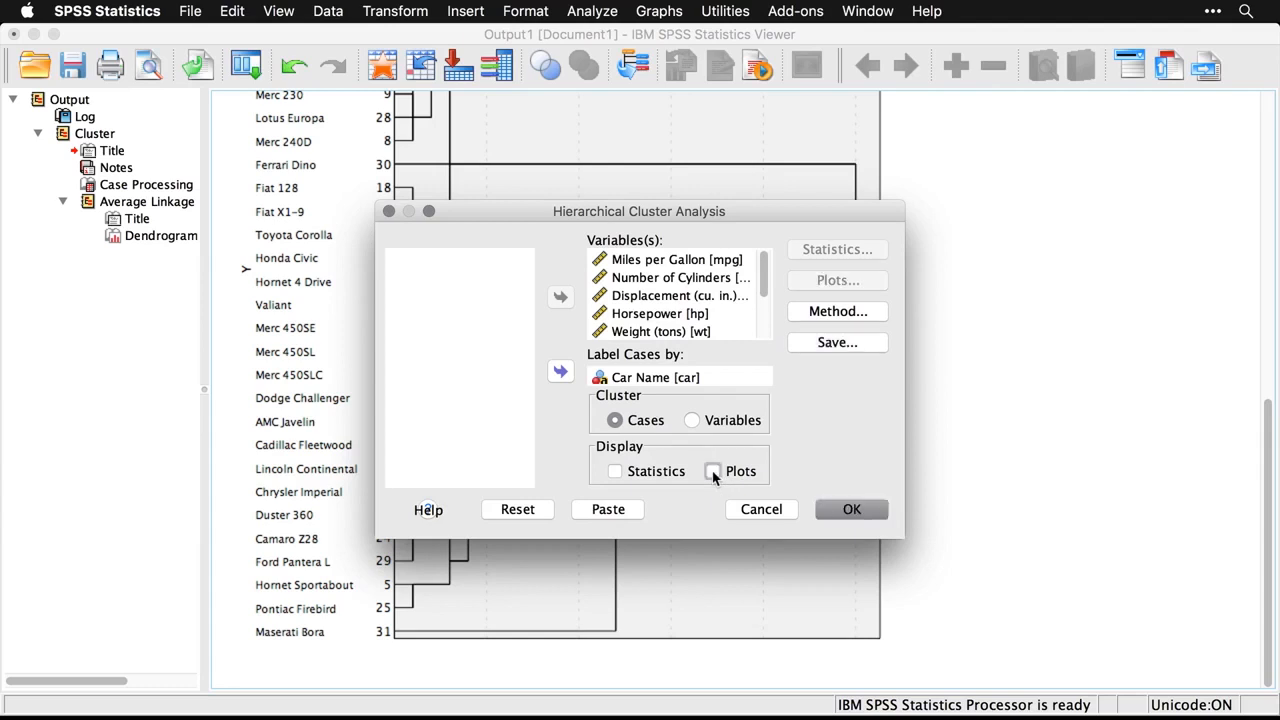
left_click(853, 511)
left_click(853, 511)
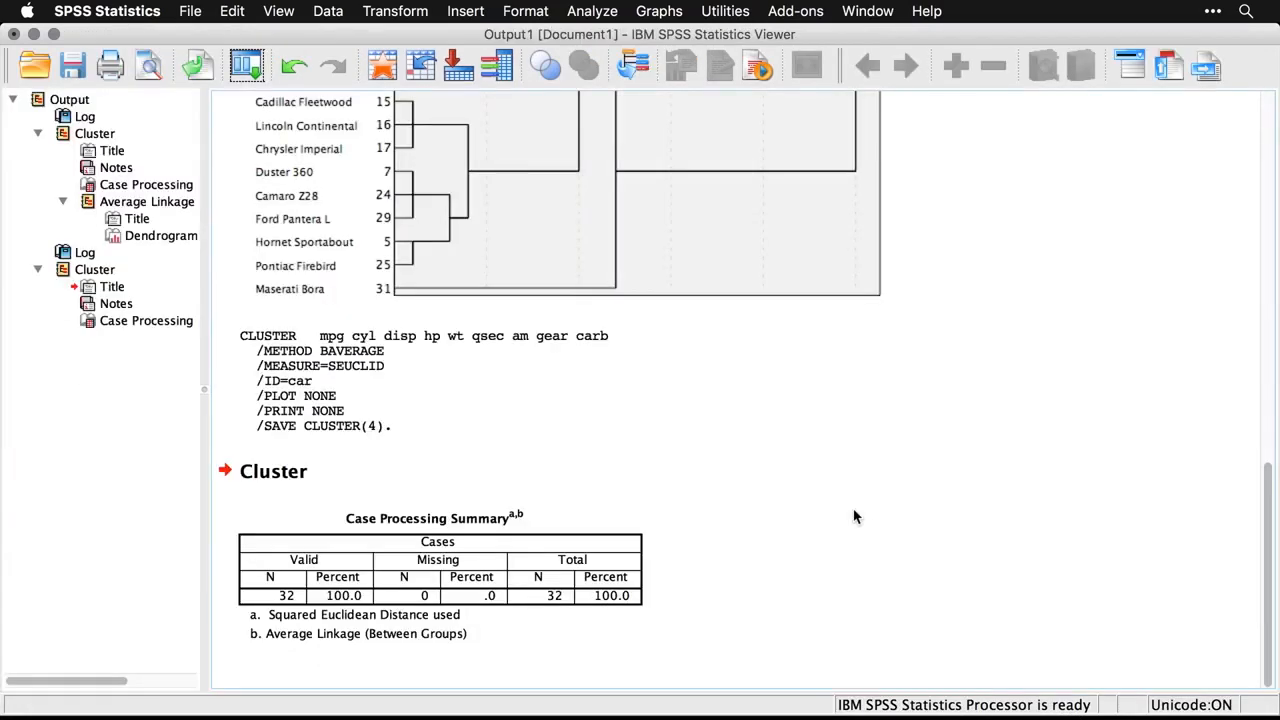
Go to the cars.sav data, select the saved cluster membership column after carb, and examine each car's cluster
left_click(537, 555)
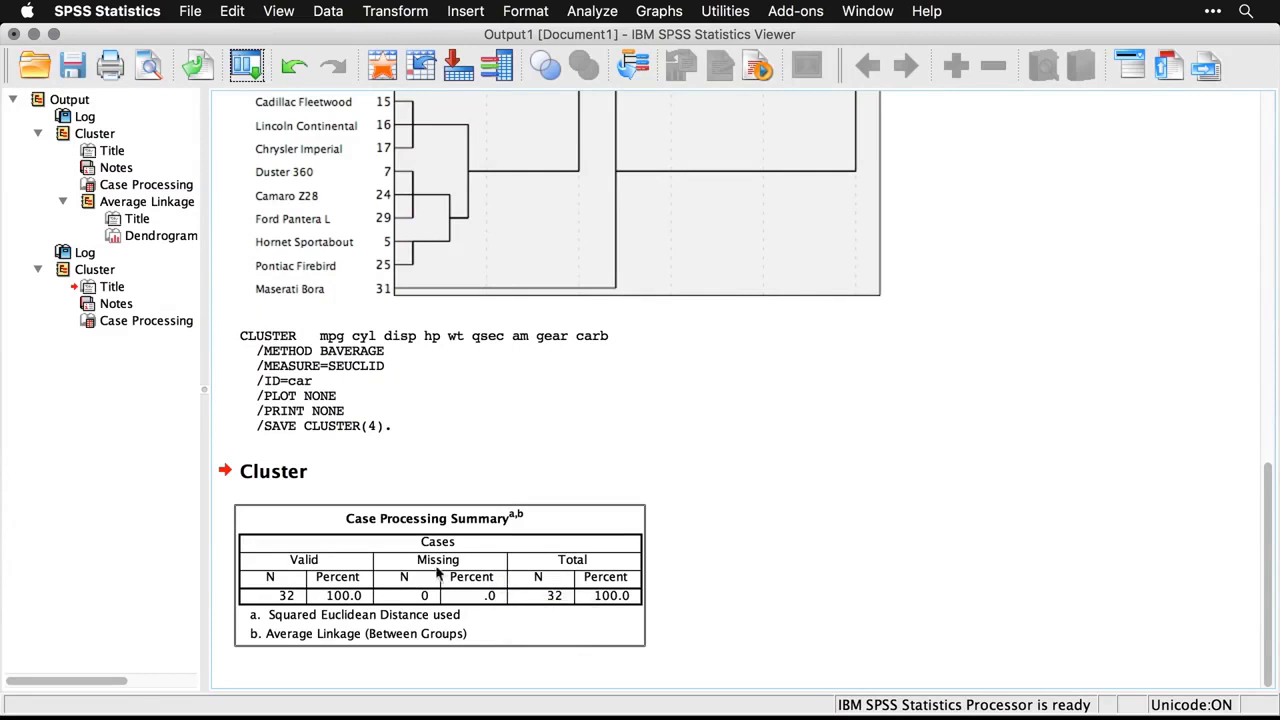
left_click(388, 66)
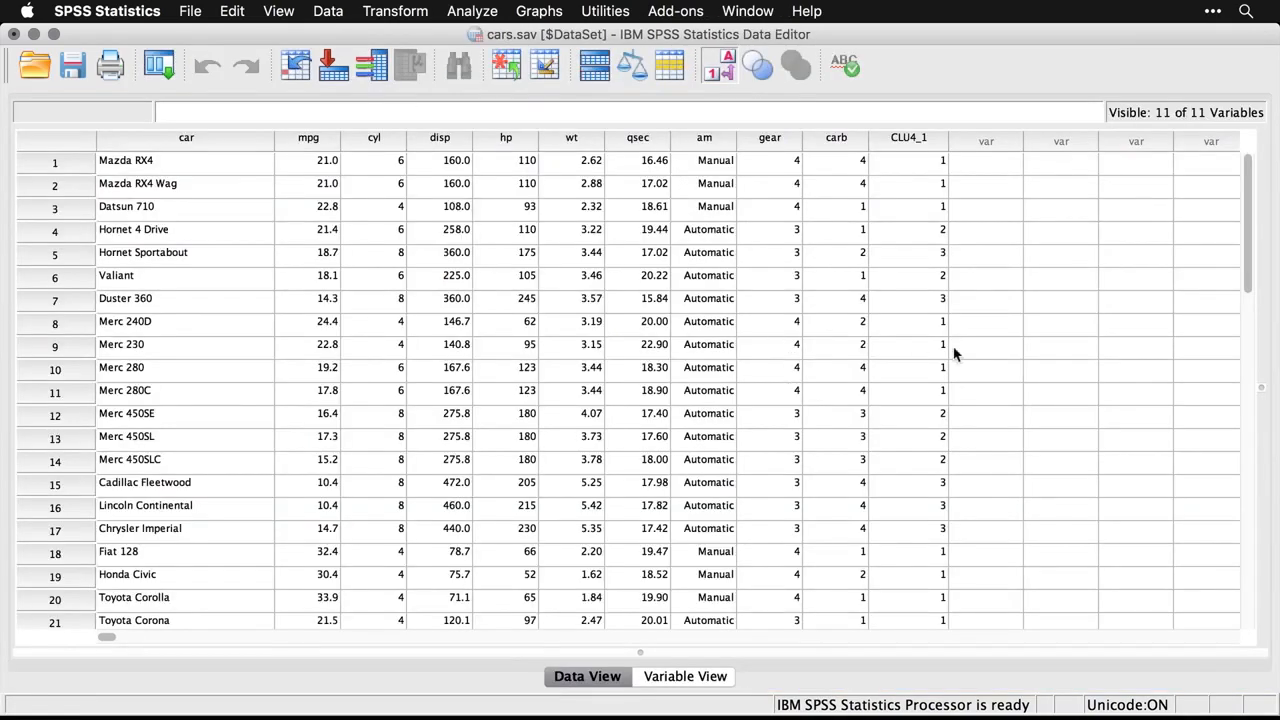
left_click(920, 139)
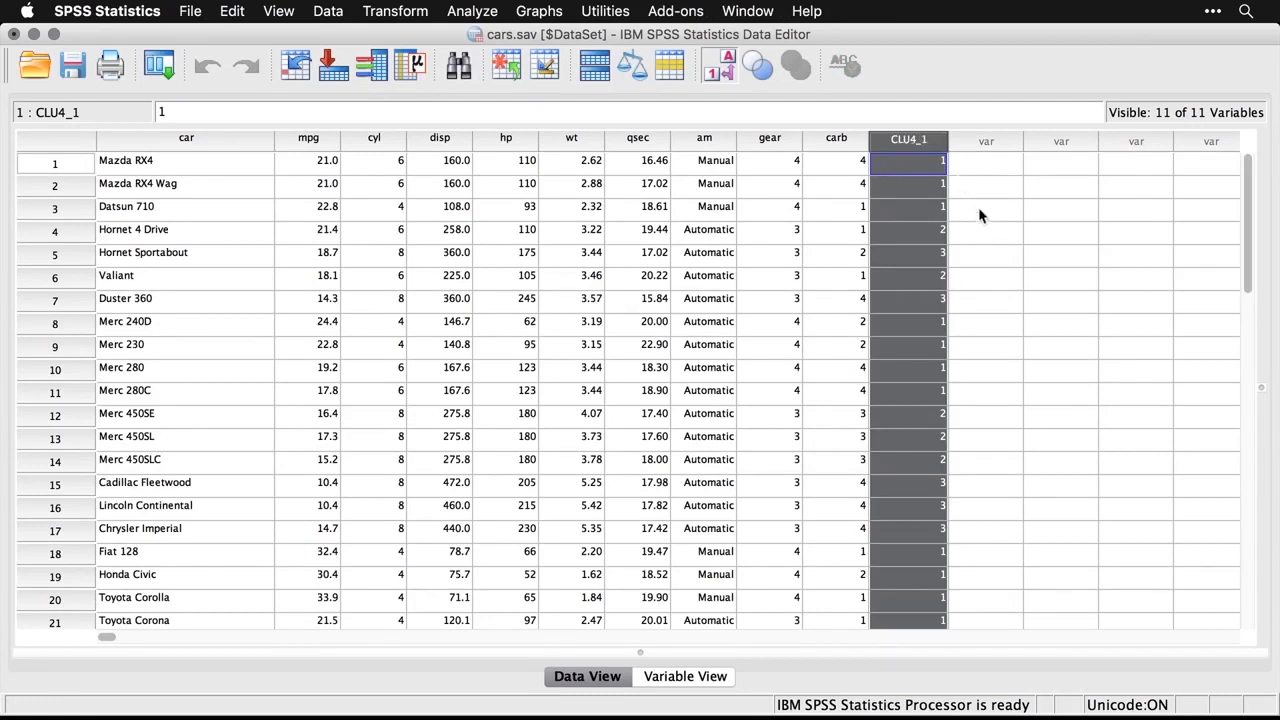
scroll(977, 297, "down", 5)
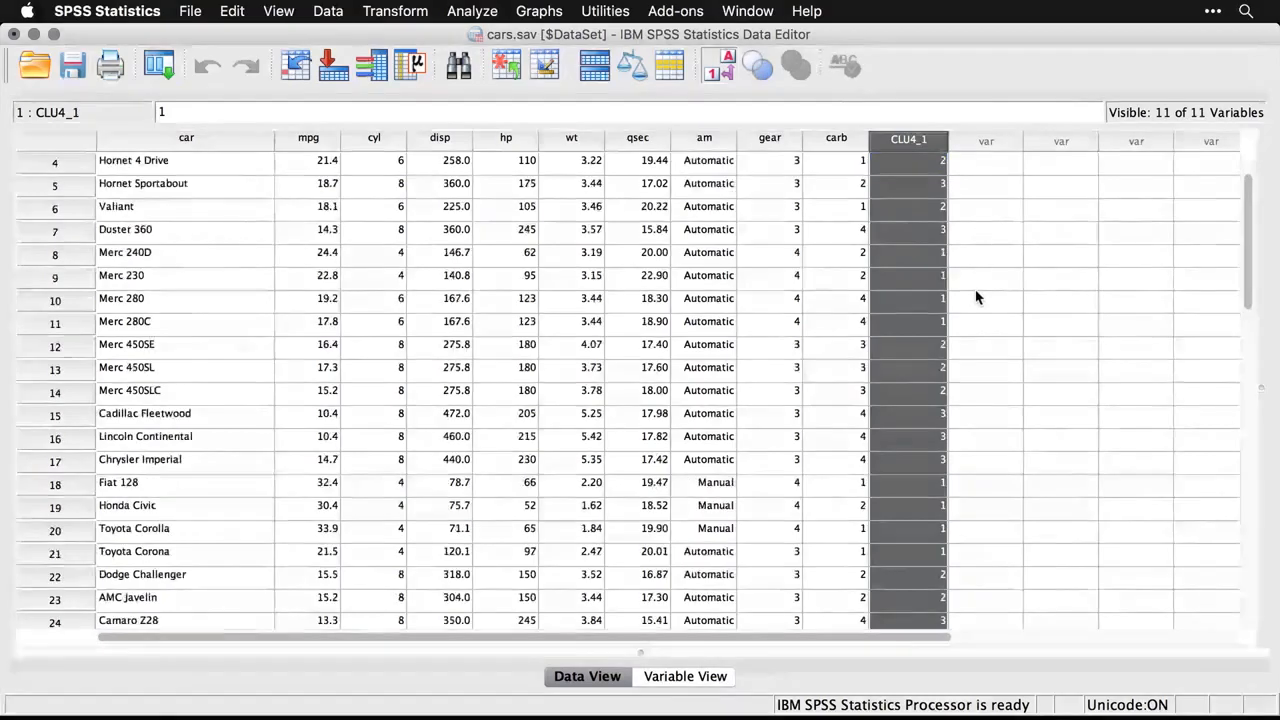
Go to the end of the cars data and select the Maserati Bora row to check its cluster membership
scroll(977, 297, "down", 1)
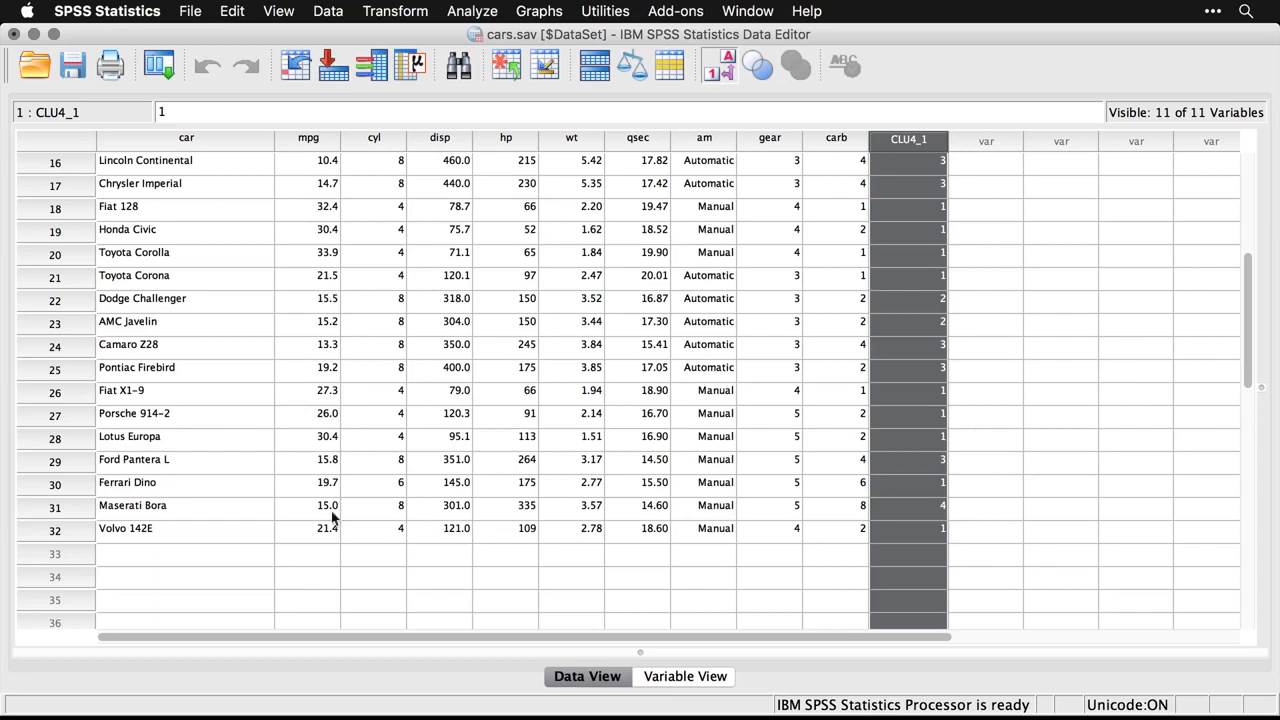
left_click(55, 510)
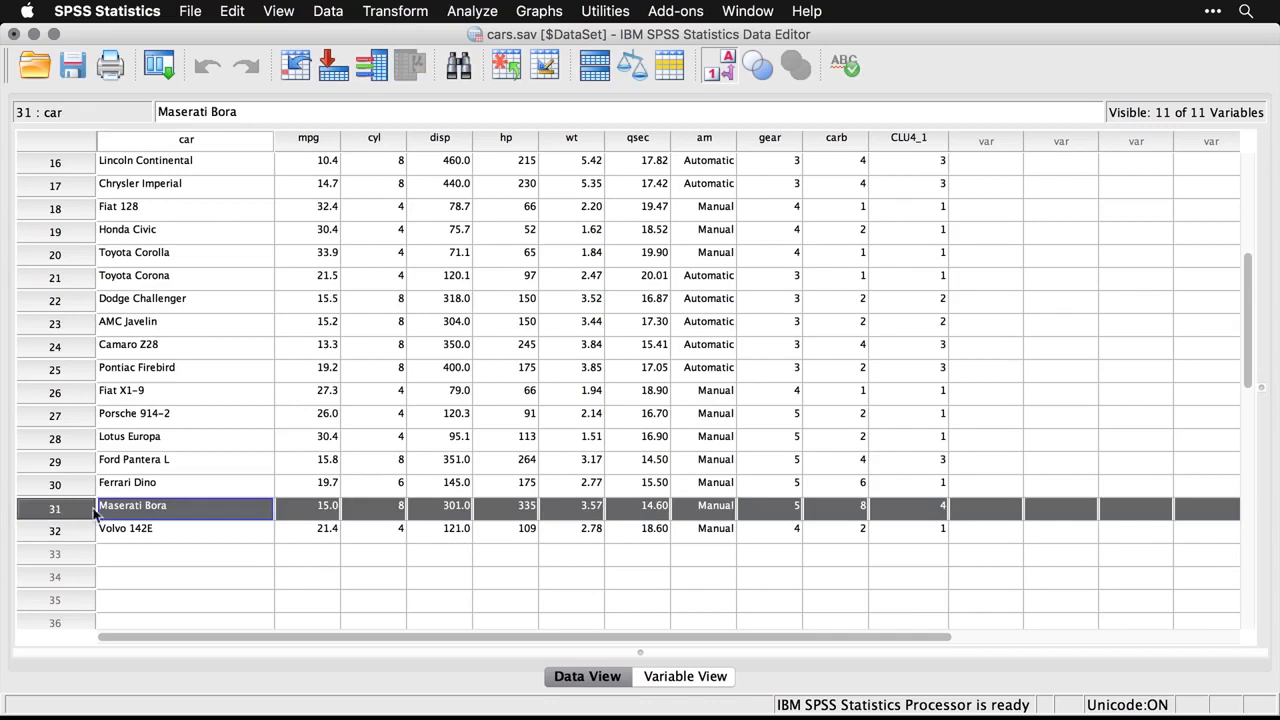
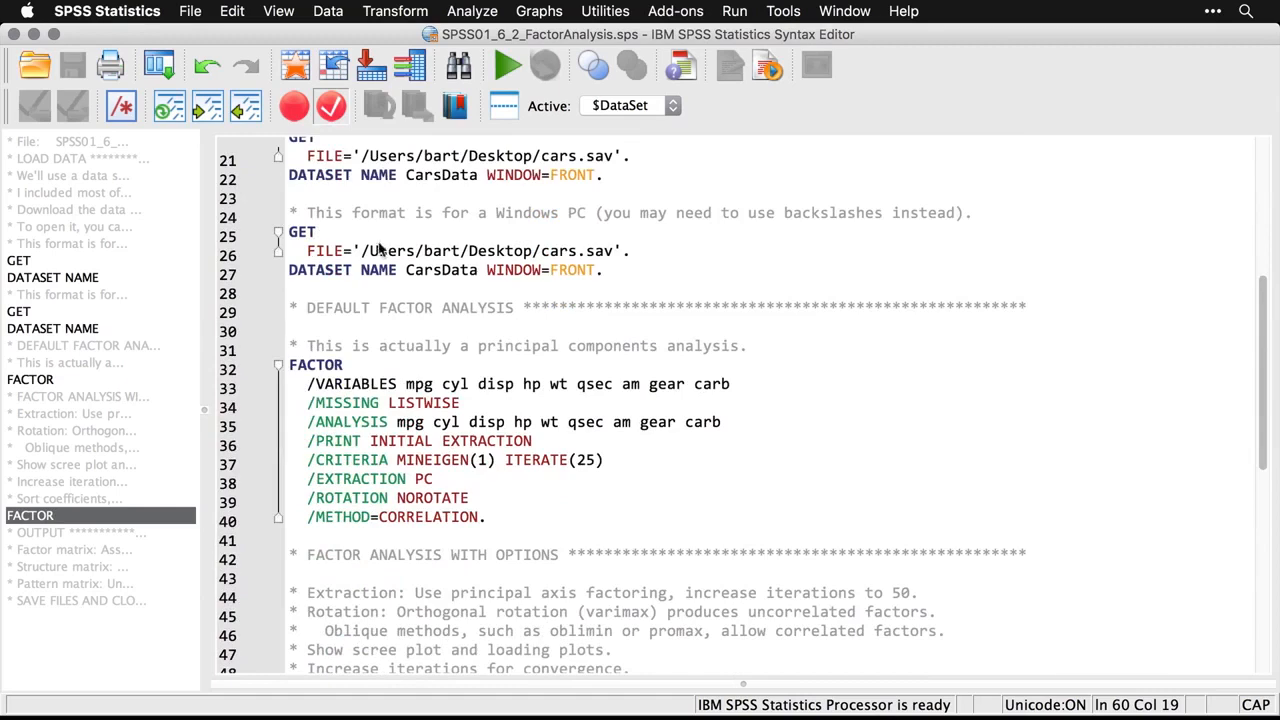
Look through the unclustered car data down to the Volvo 142E row, and return to the SPSS01_6_2_FactorAnalysis.sps syntax
key("super+grave")
key("super+grave")
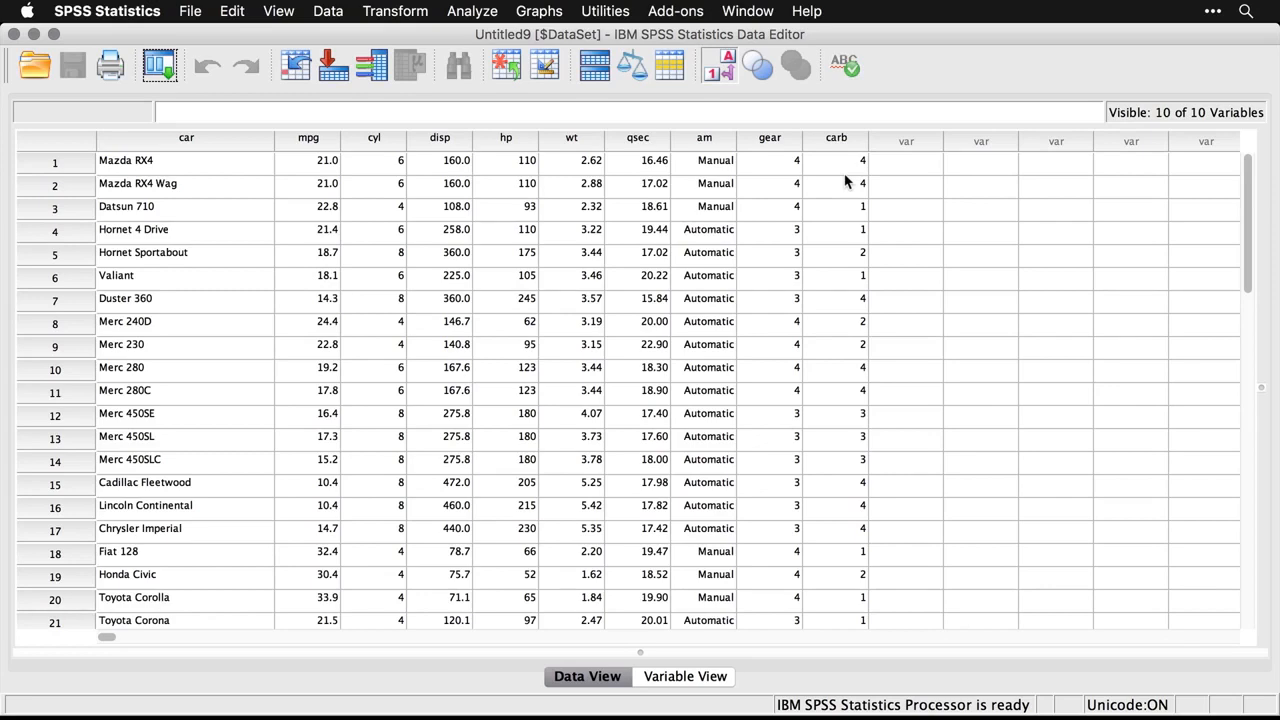
scroll(845, 181, "down", 13)
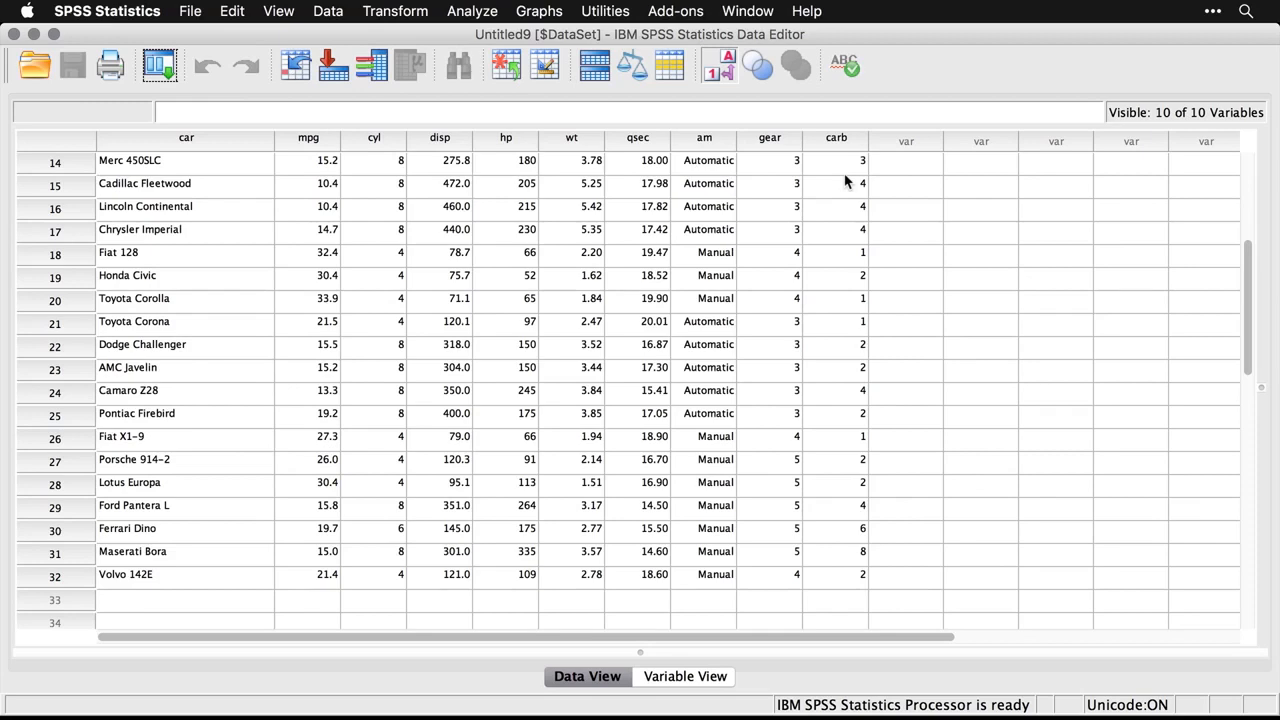
key("super+grave")
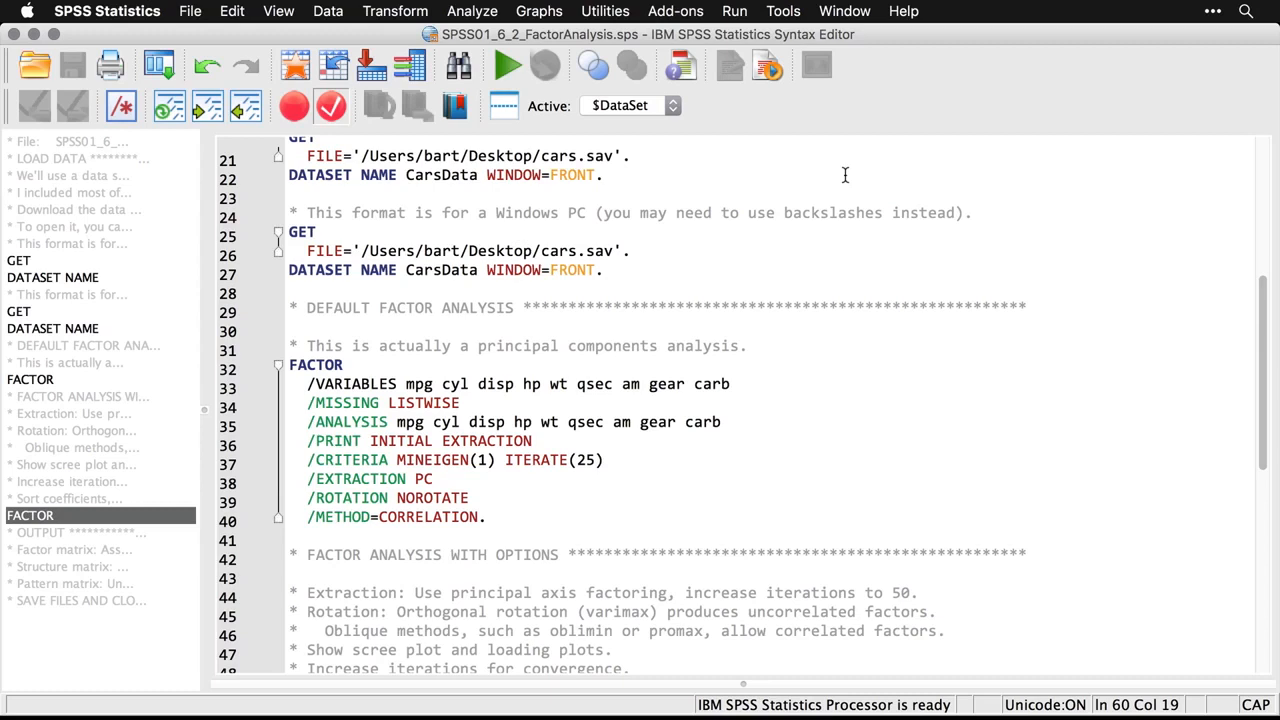
left_click(845, 175)
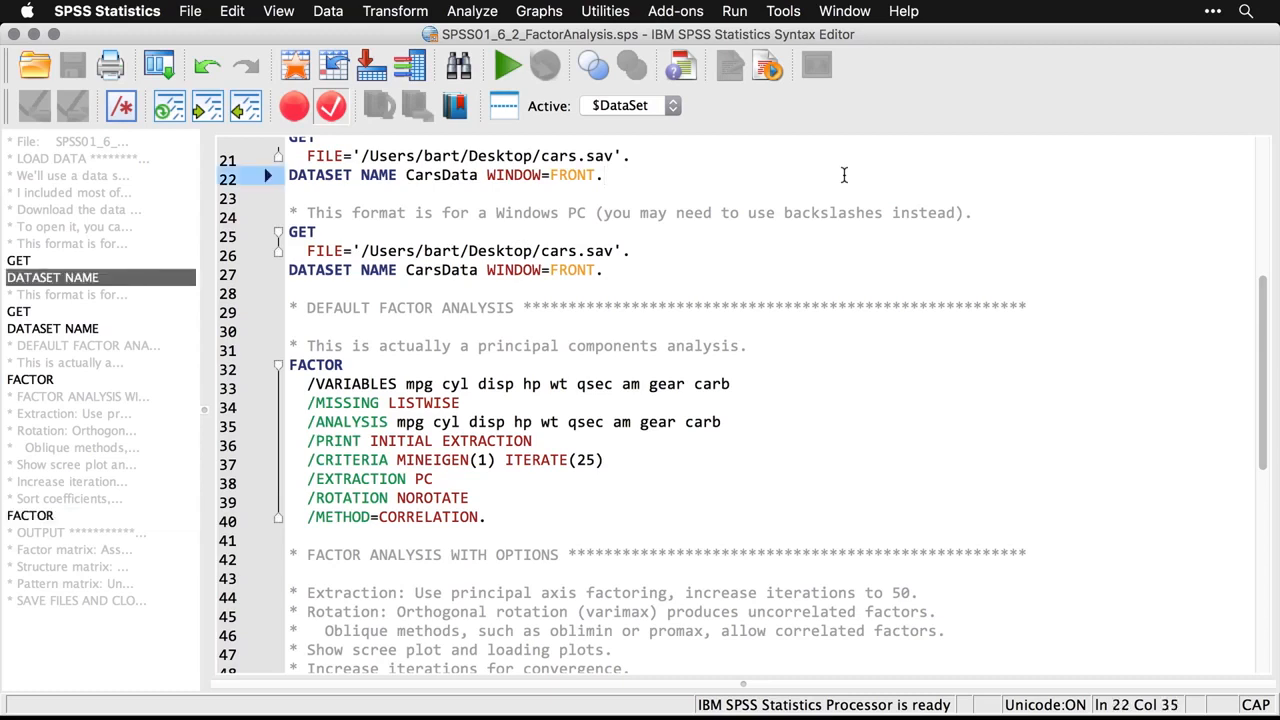
Run a default Factor Analysis on all nine variables from Miles per Gallon to Number of Carburetors, leaving out Car Name
left_click(482, 14)
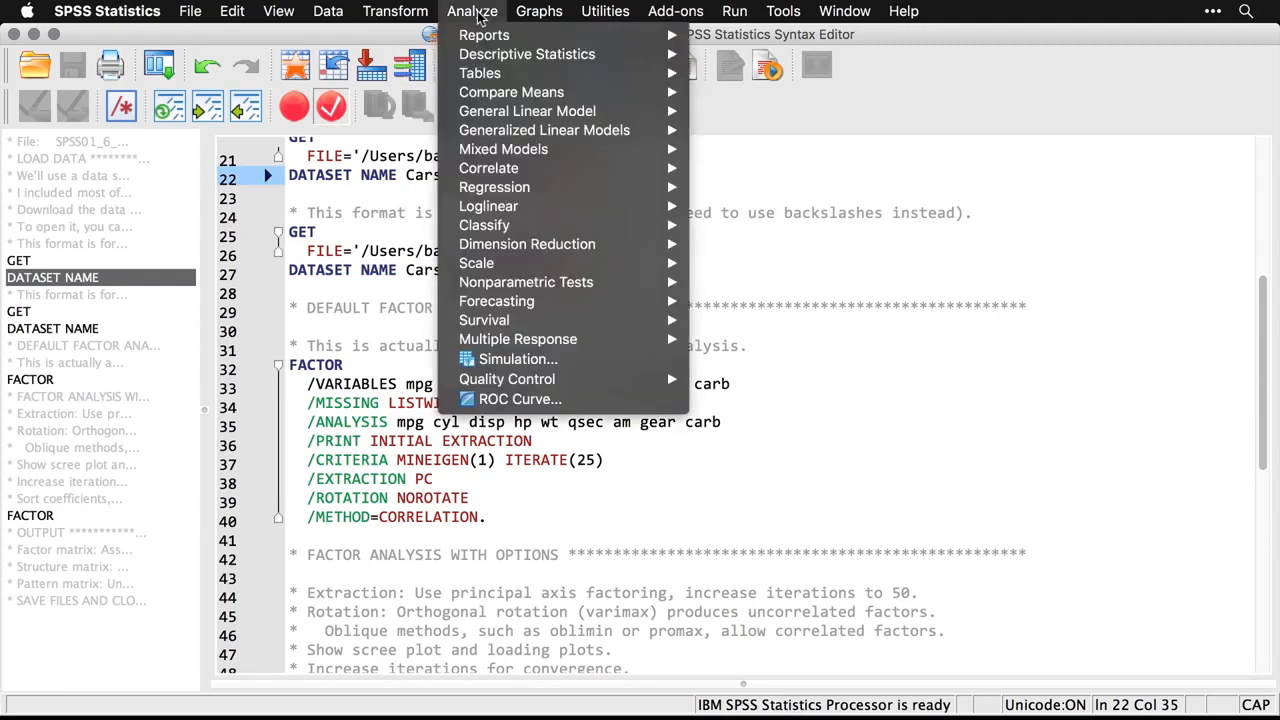
mouse_move(520, 172)
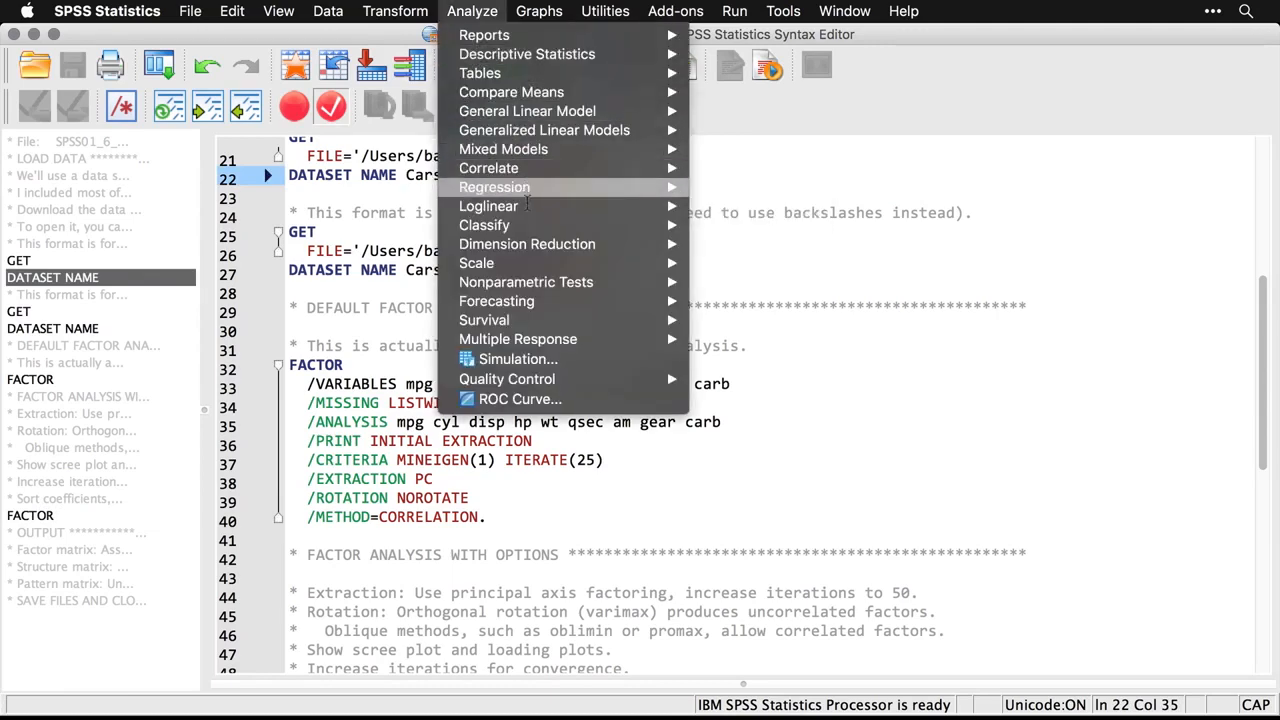
mouse_move(547, 245)
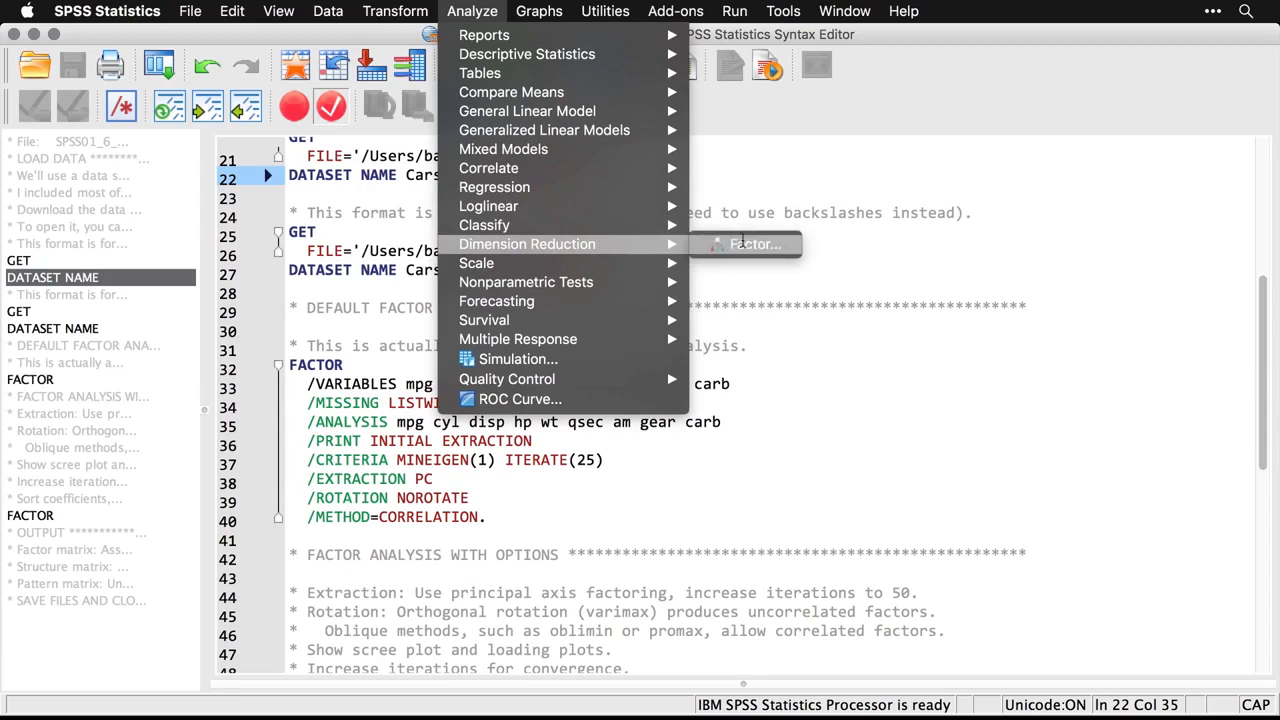
left_click(747, 244)
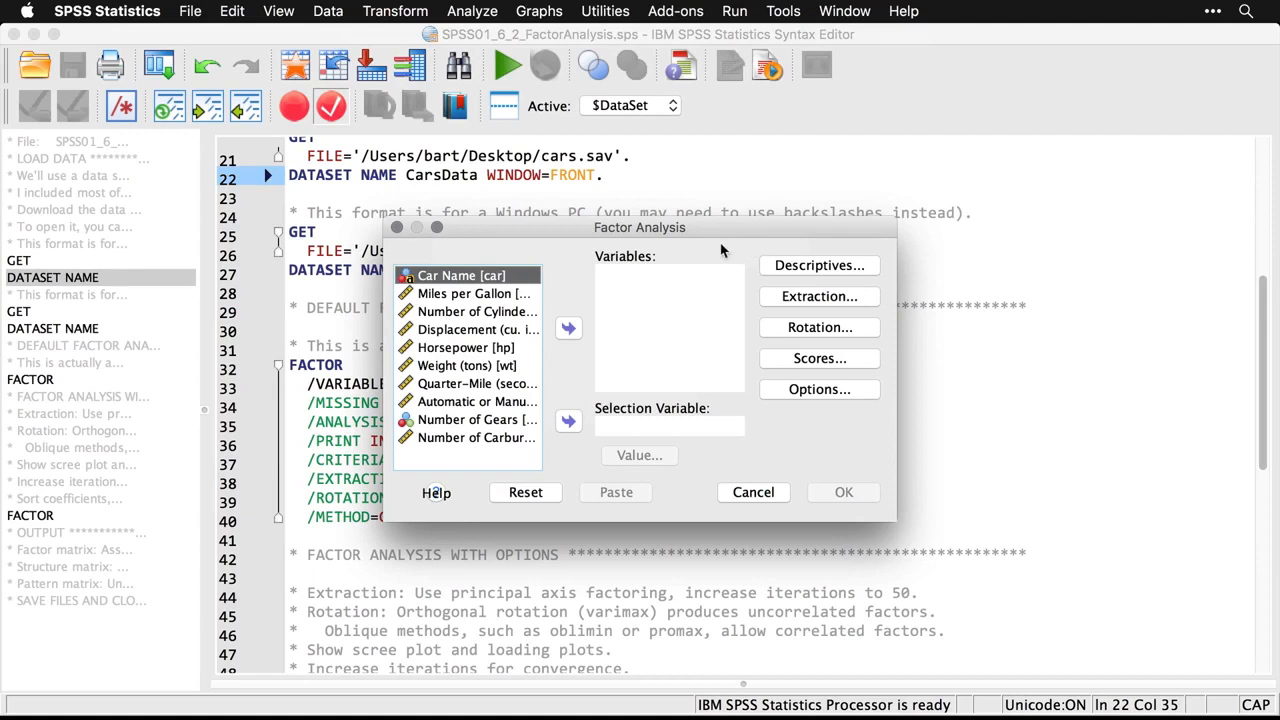
left_click(499, 299)
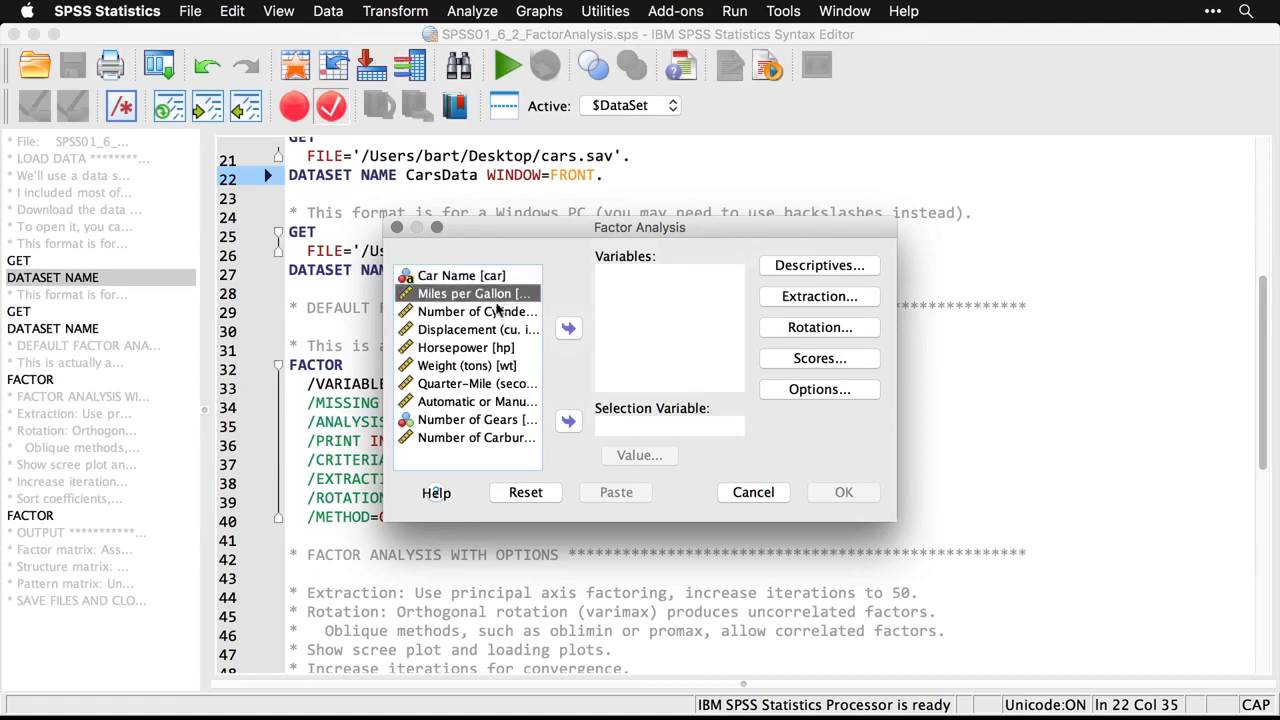
left_click(460, 438, "shift")
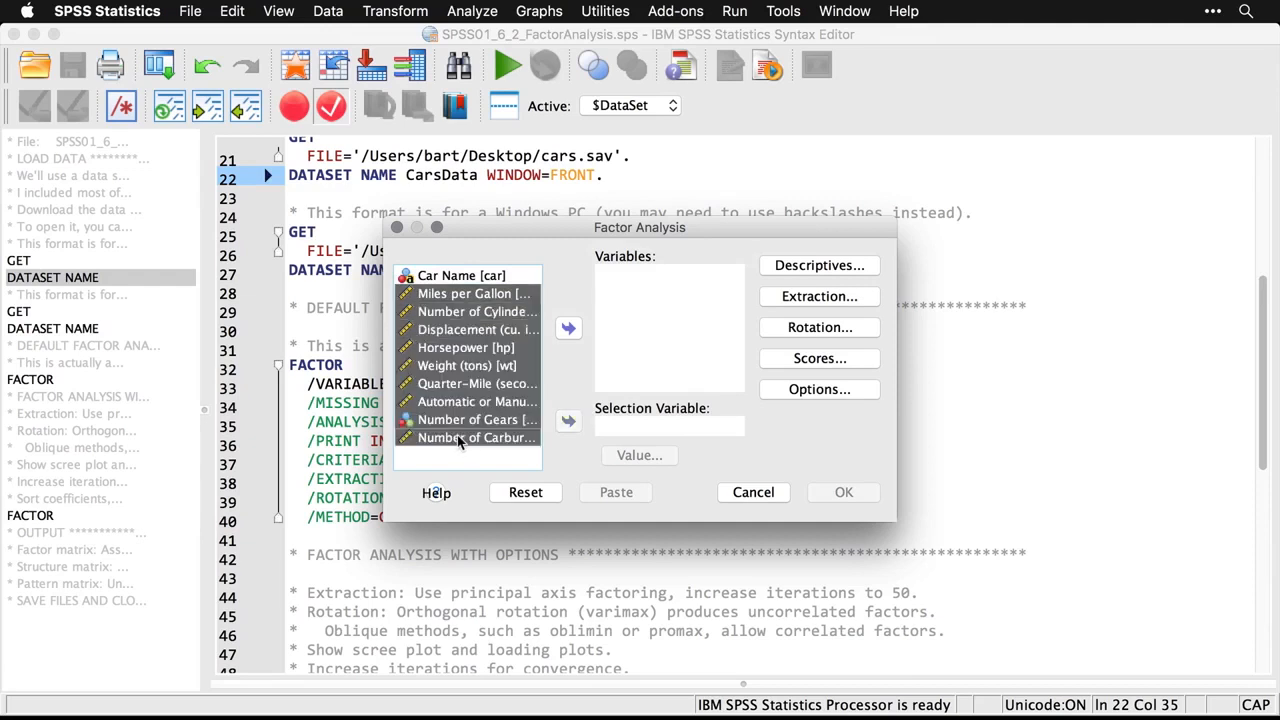
left_click(567, 330)
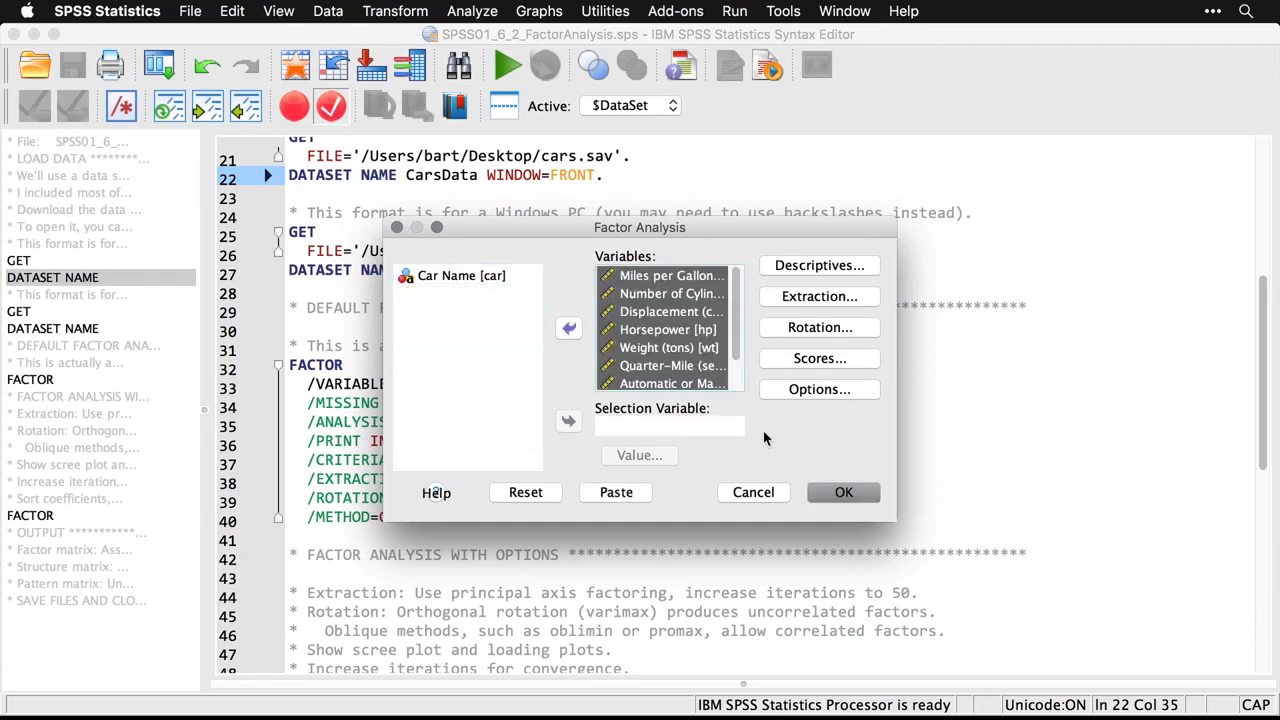
left_click(846, 495)
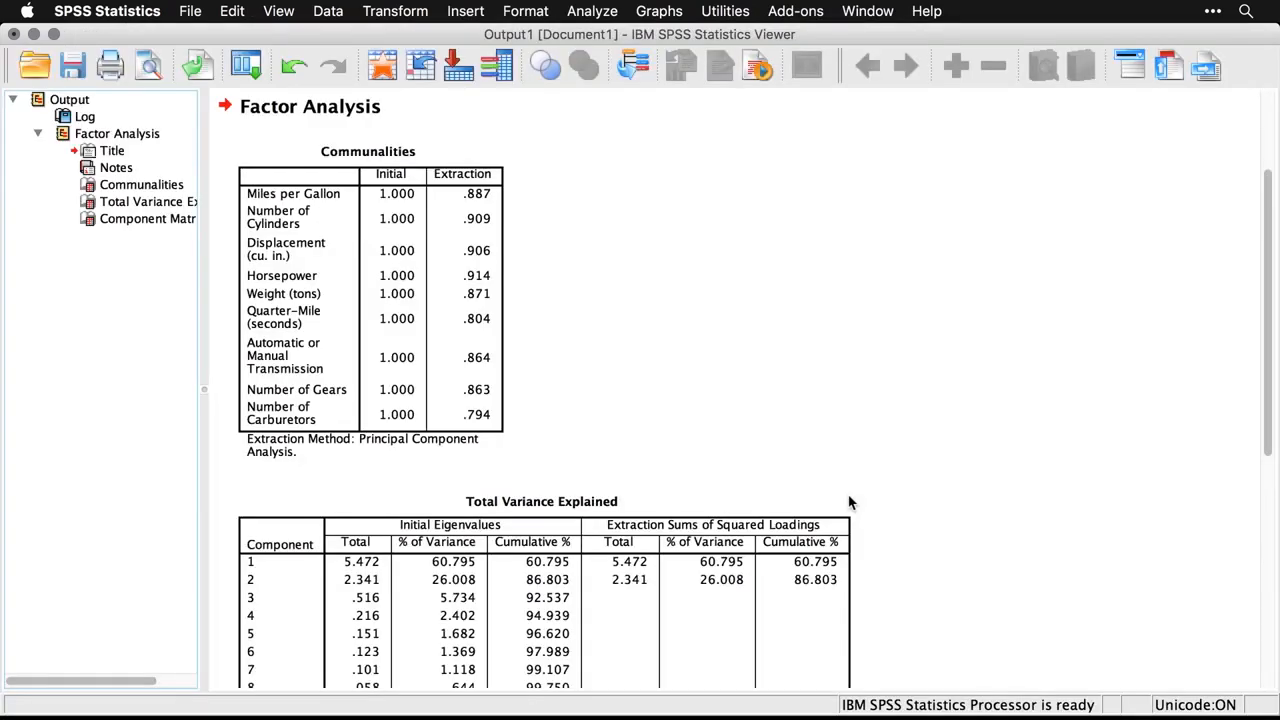
Examine the logged FACTOR command, the Communalities table and the Total Variance Explained table in the output
scroll(945, 398, "up", 5)
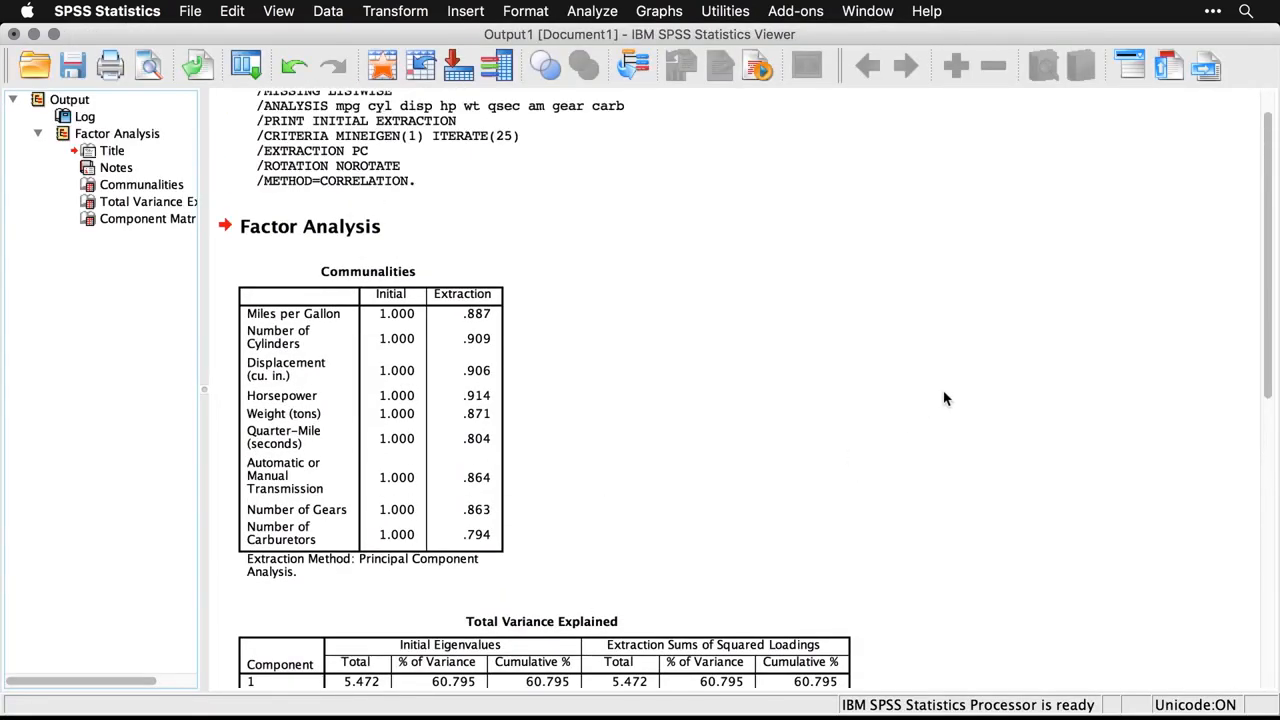
left_click(612, 270)
left_click(550, 156)
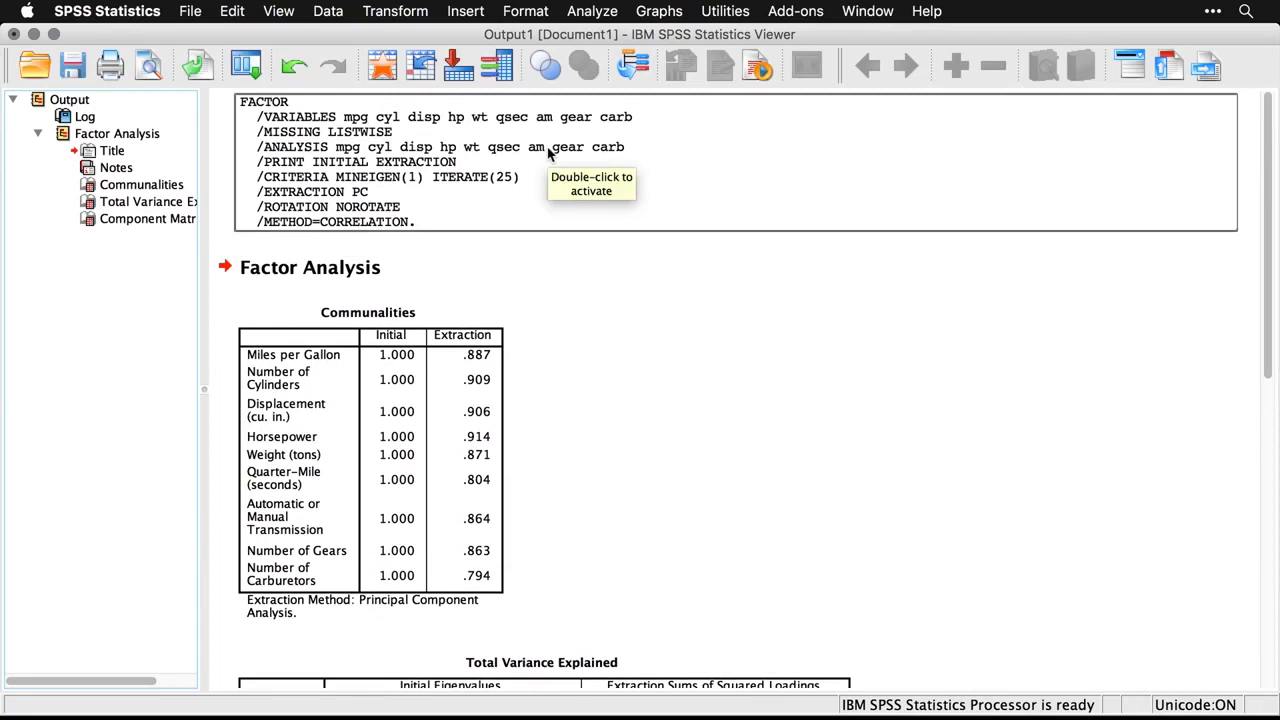
left_click(672, 303)
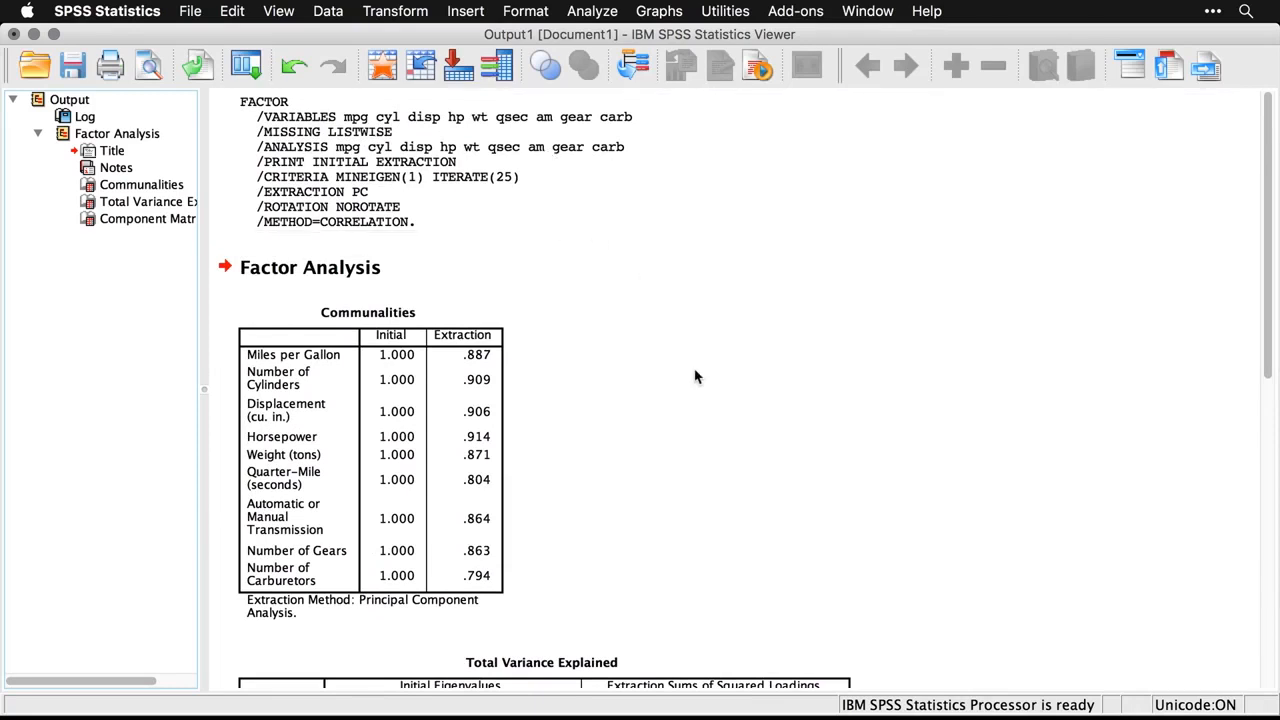
scroll(696, 376, "down", 3)
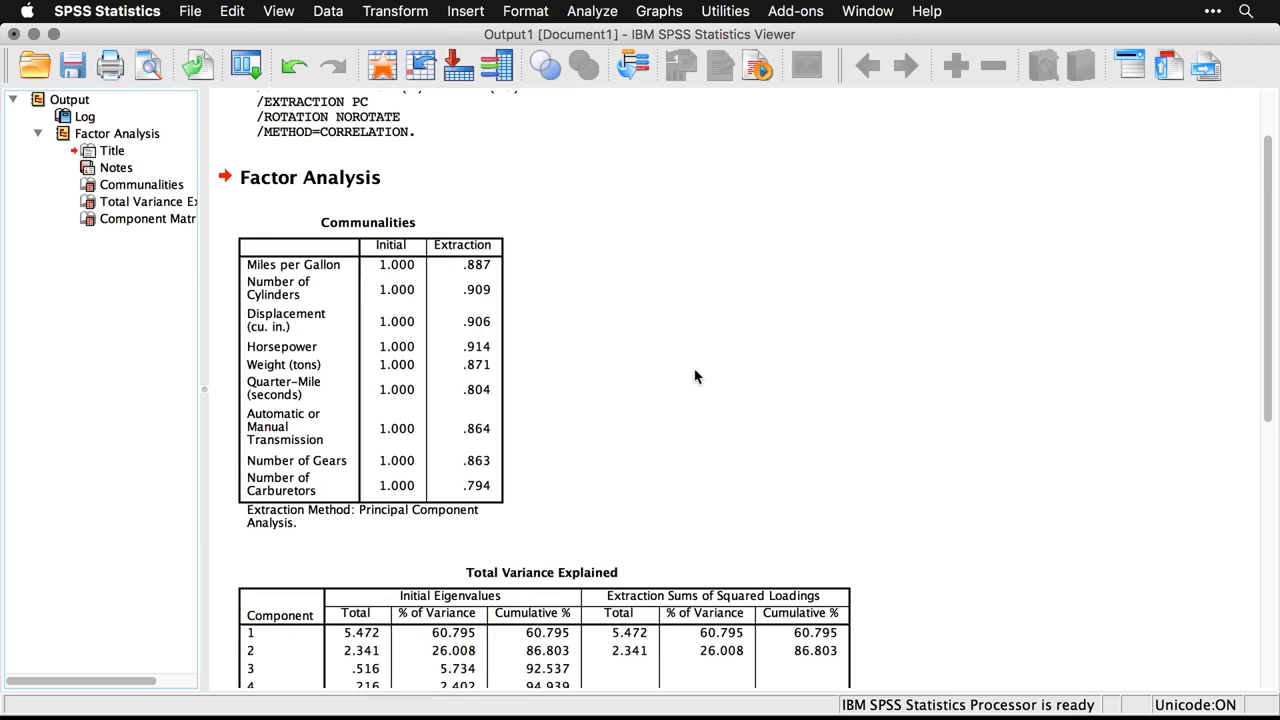
left_click(632, 343)
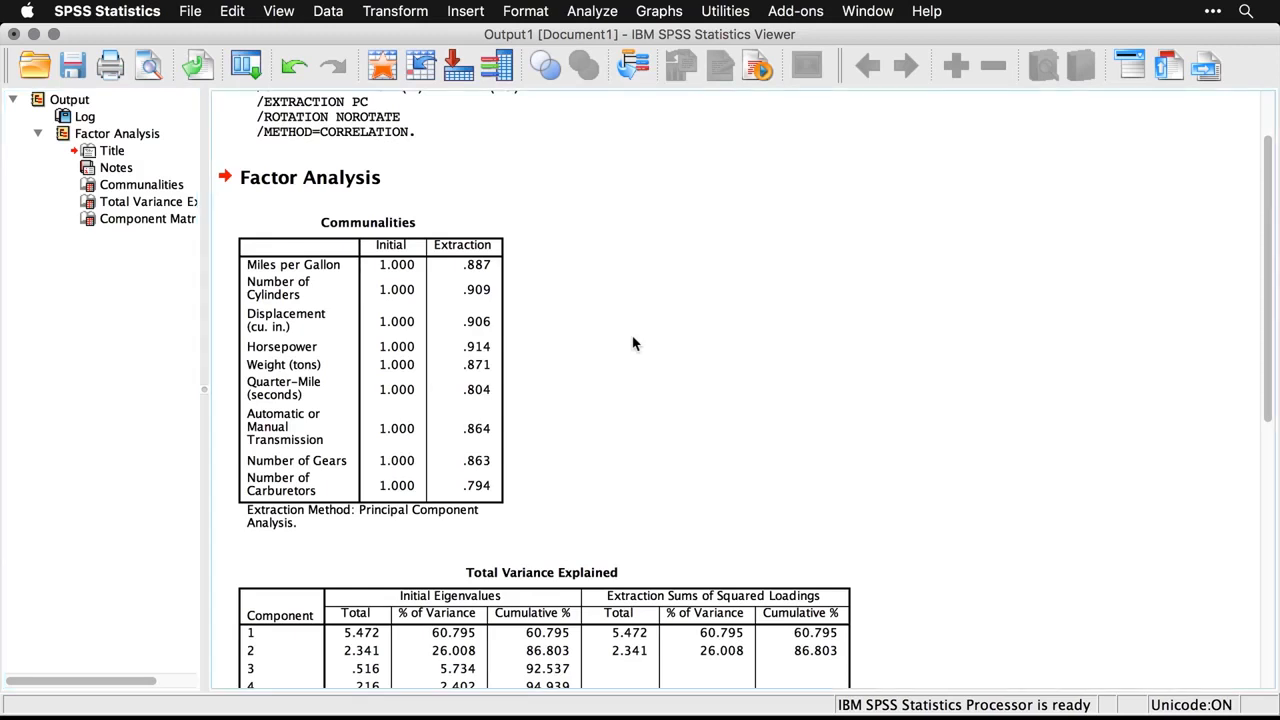
scroll(632, 343, "down", 6)
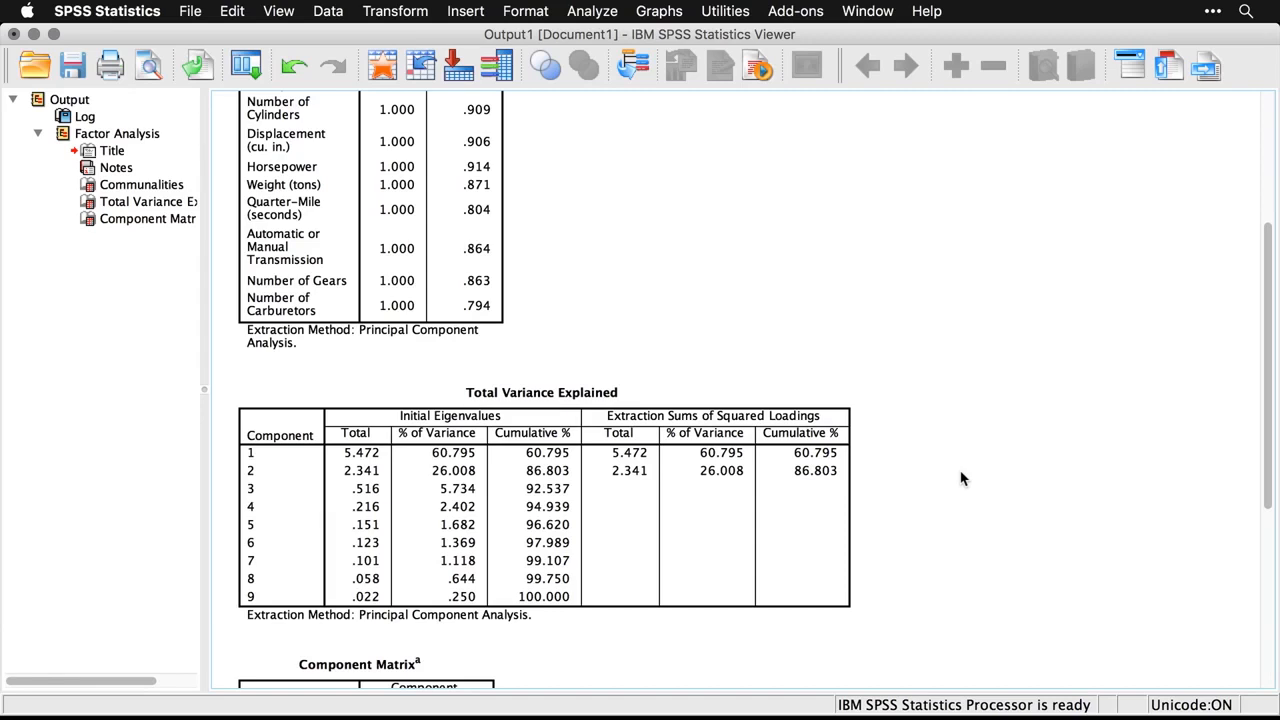
scroll(960, 479, "down", 2)
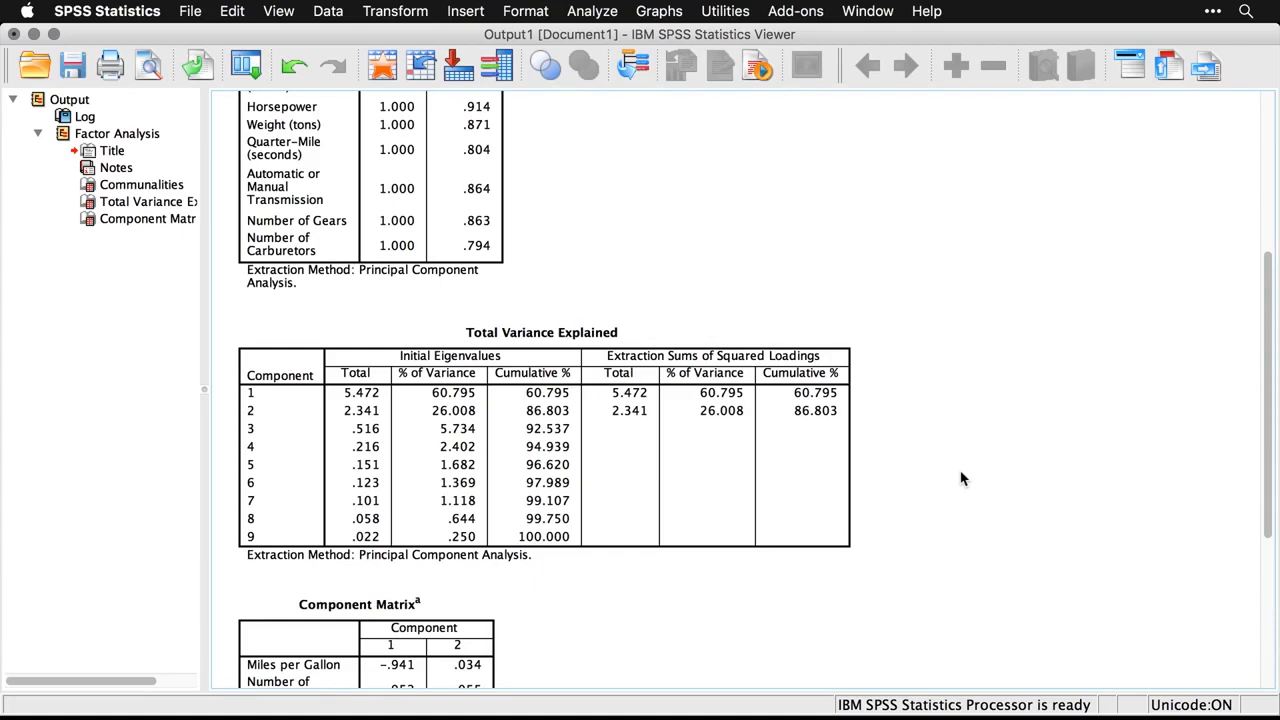
left_click(745, 457)
Examine how each variable from Miles per Gallon to Number of Carburetors loads on the components in the Component Matrix
scroll(922, 416, "down", 10)
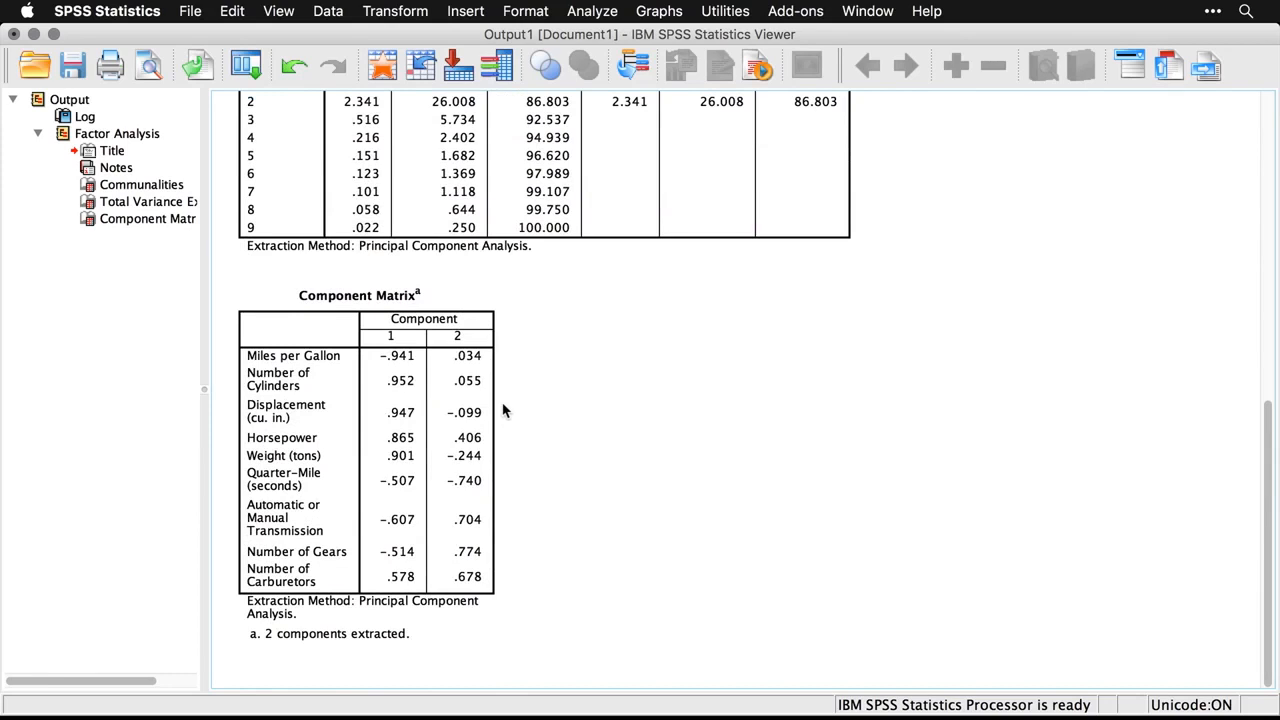
left_click(464, 410)
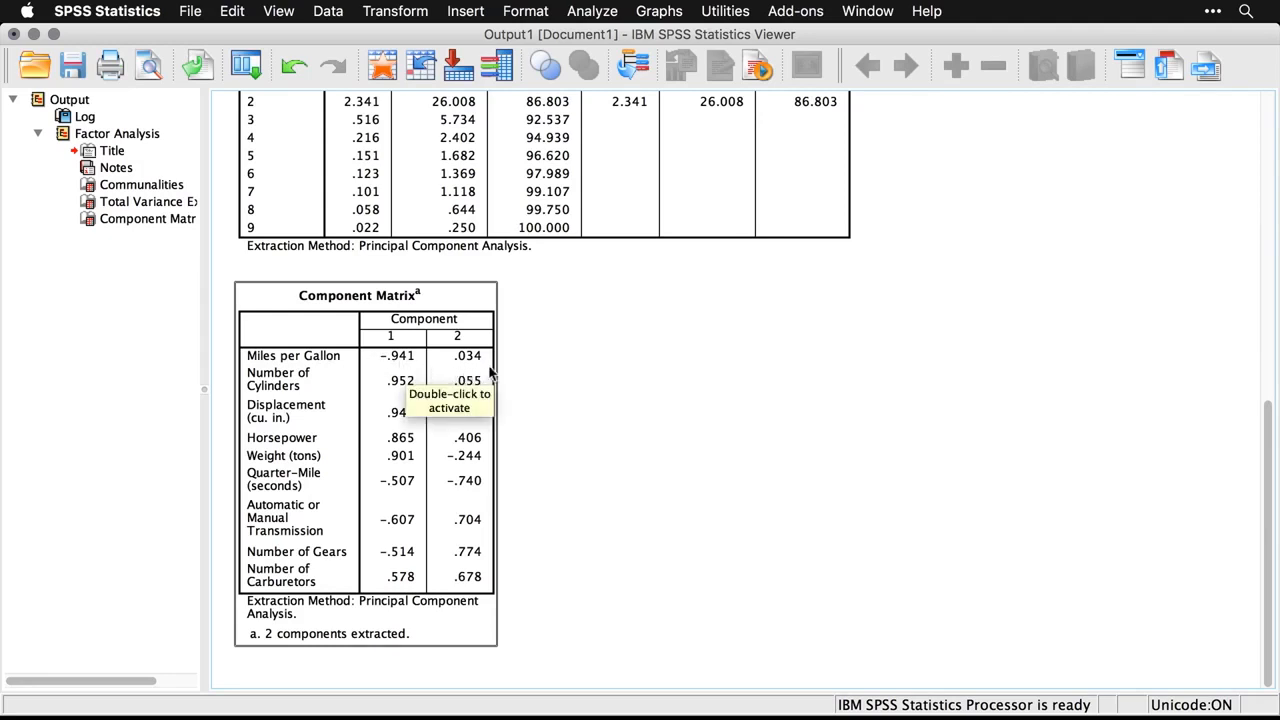
left_click(505, 373)
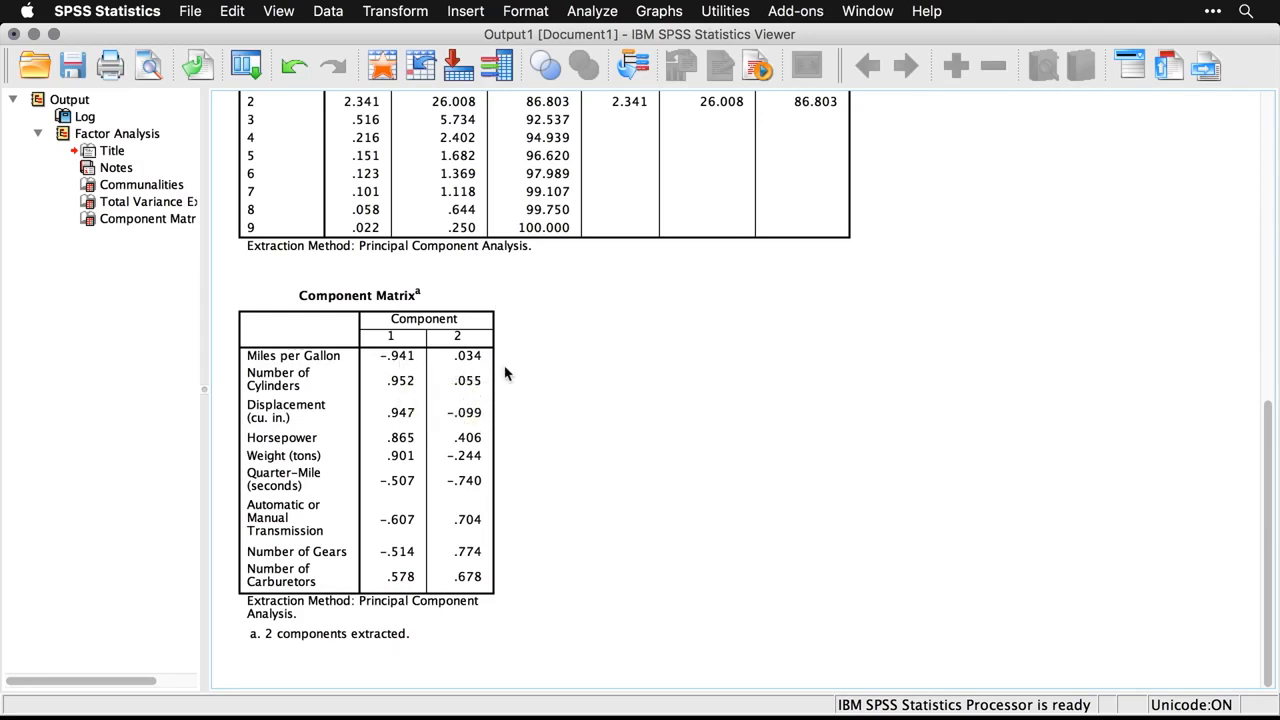
left_click(498, 604)
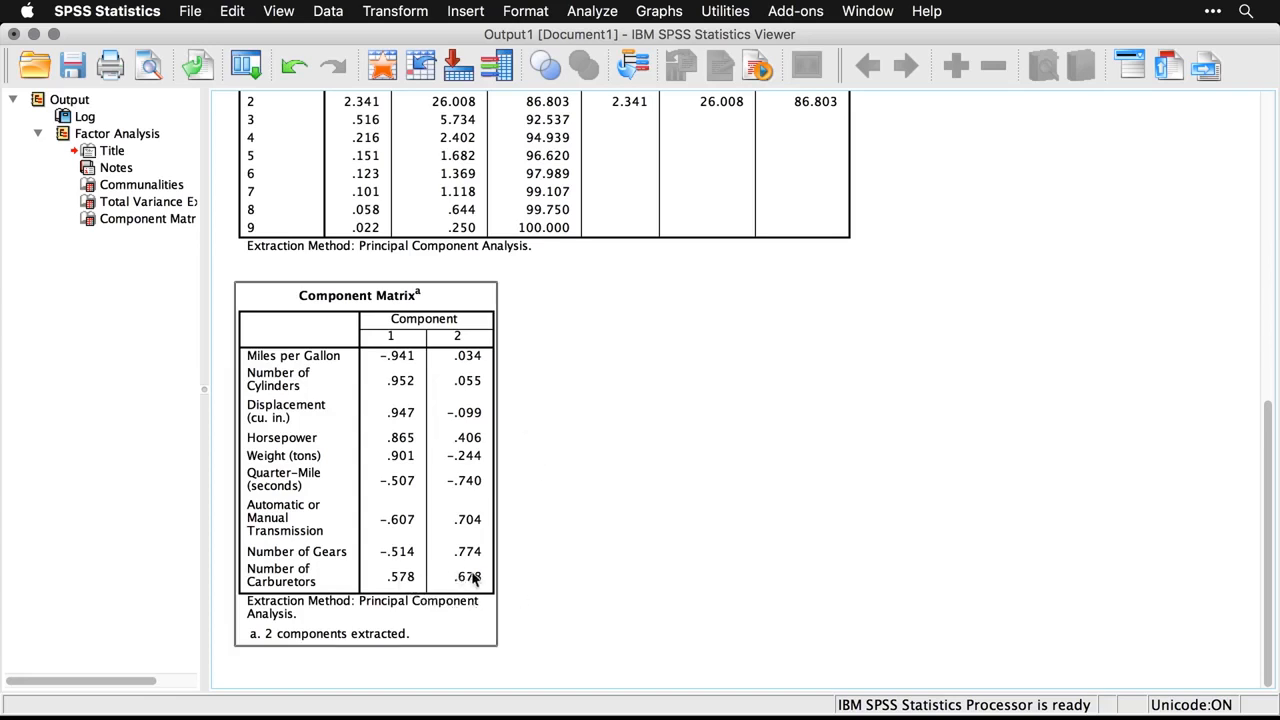
left_click(571, 563)
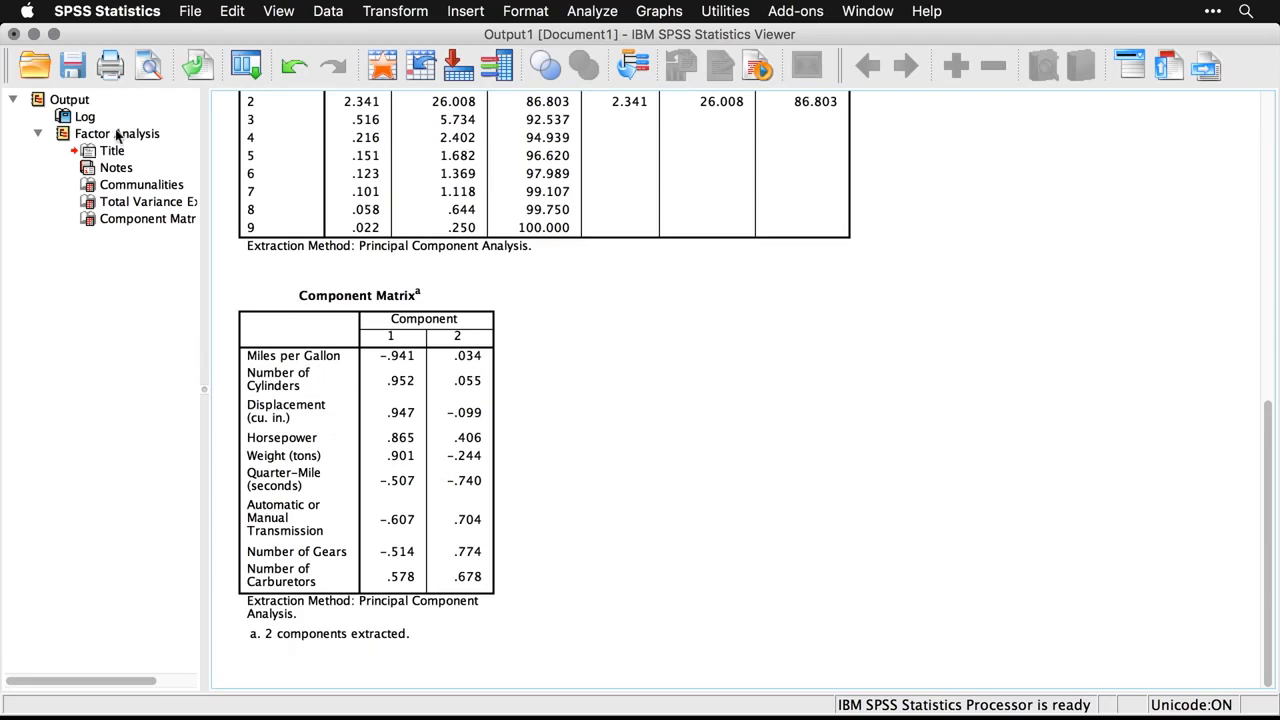
Delete all existing output, and recall Factor Analysis with the Initial solution statistic turned off
left_click(37, 101)
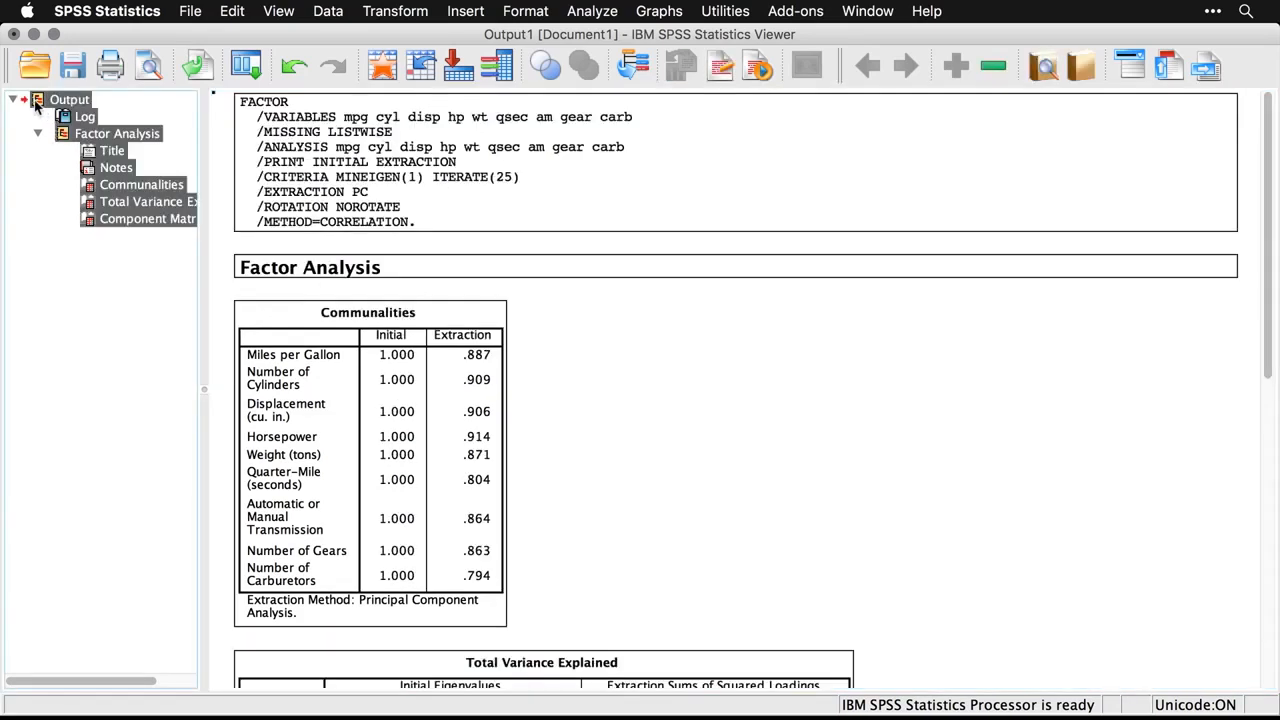
key("Delete")
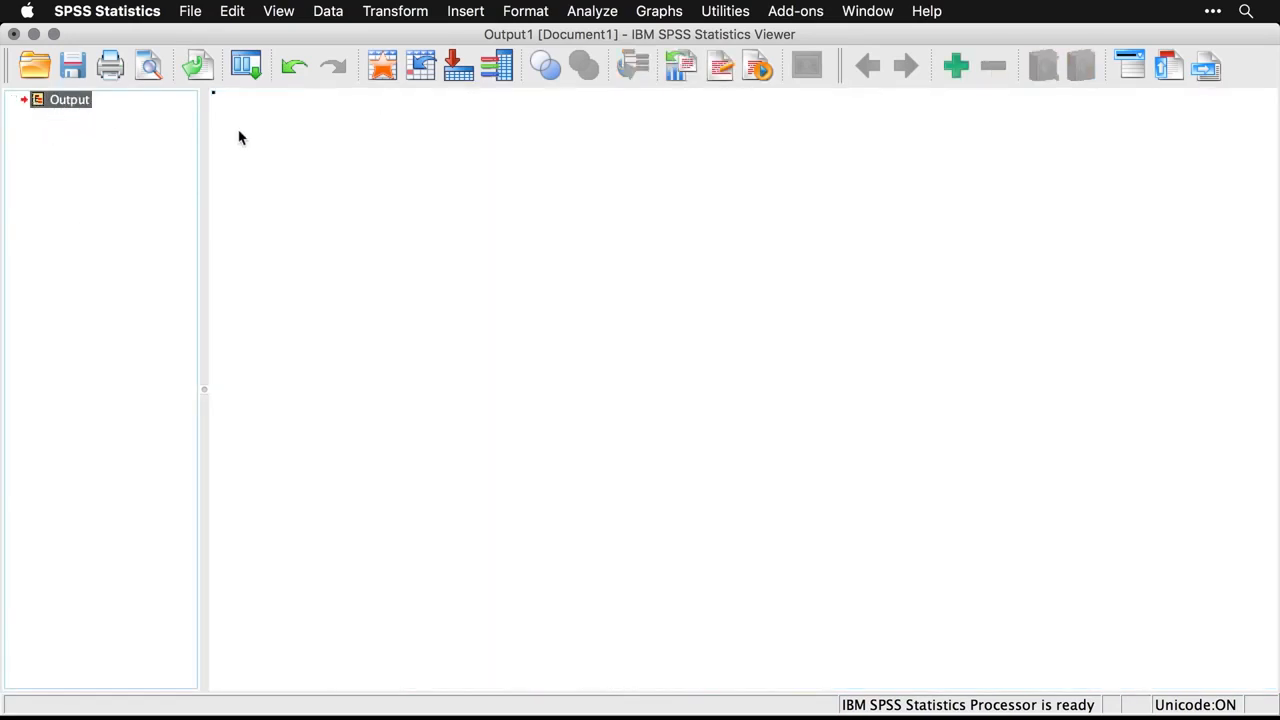
left_click(250, 70)
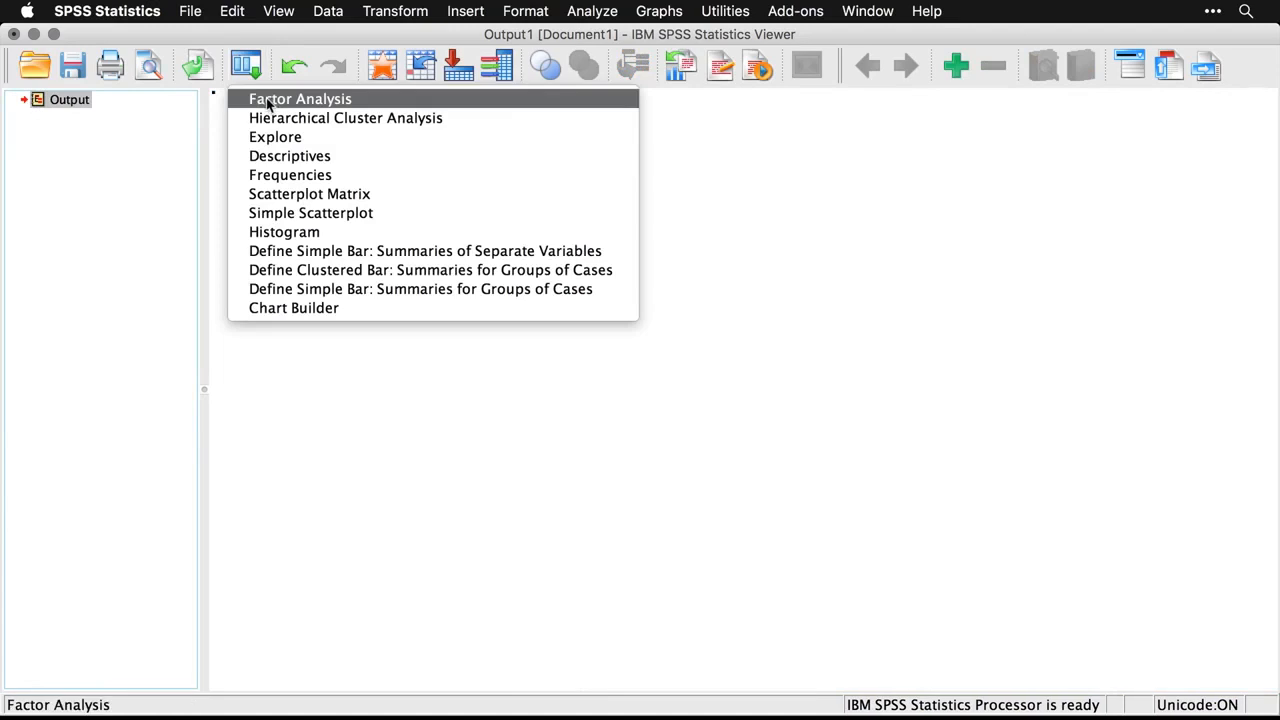
left_click(265, 100)
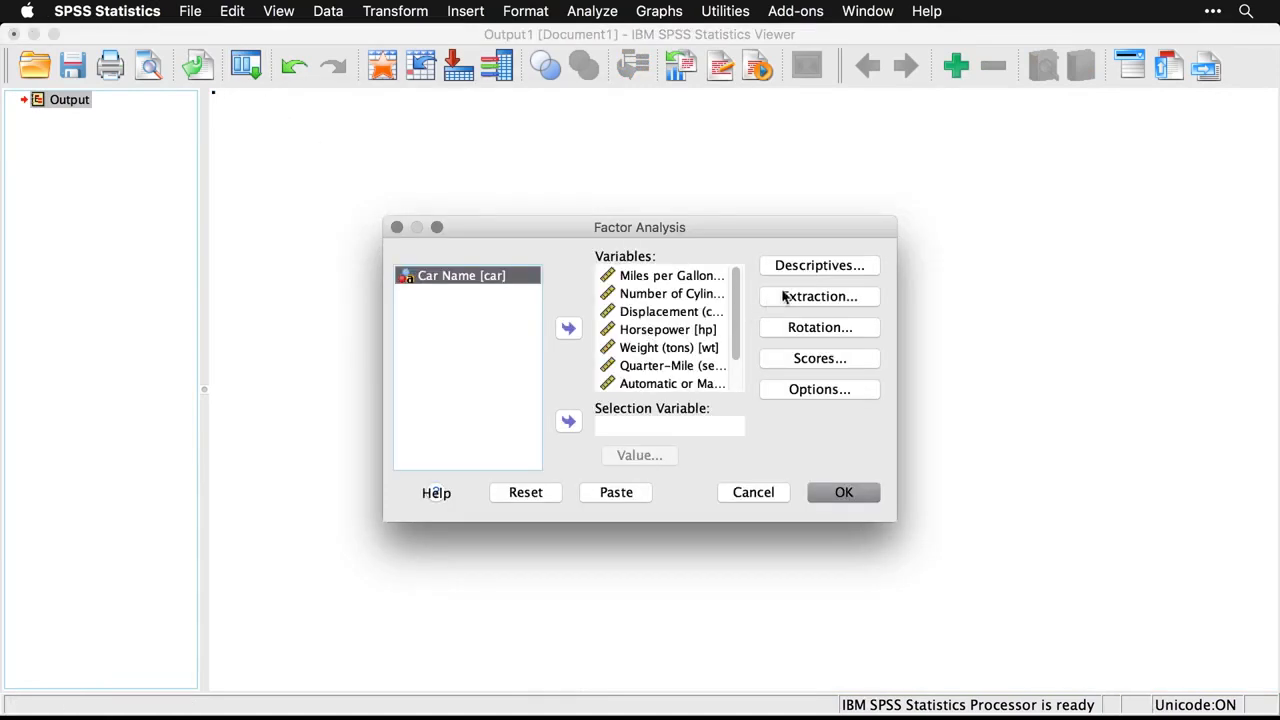
left_click(842, 267)
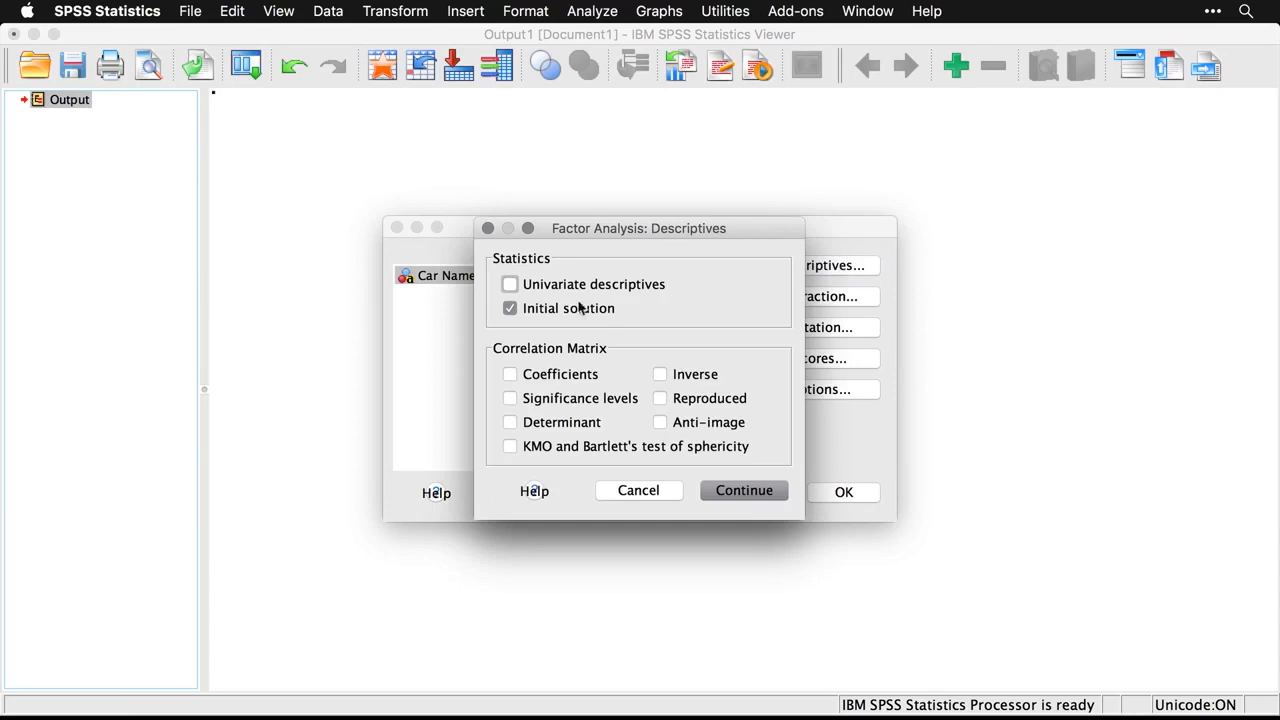
left_click(510, 309)
left_click(747, 491)
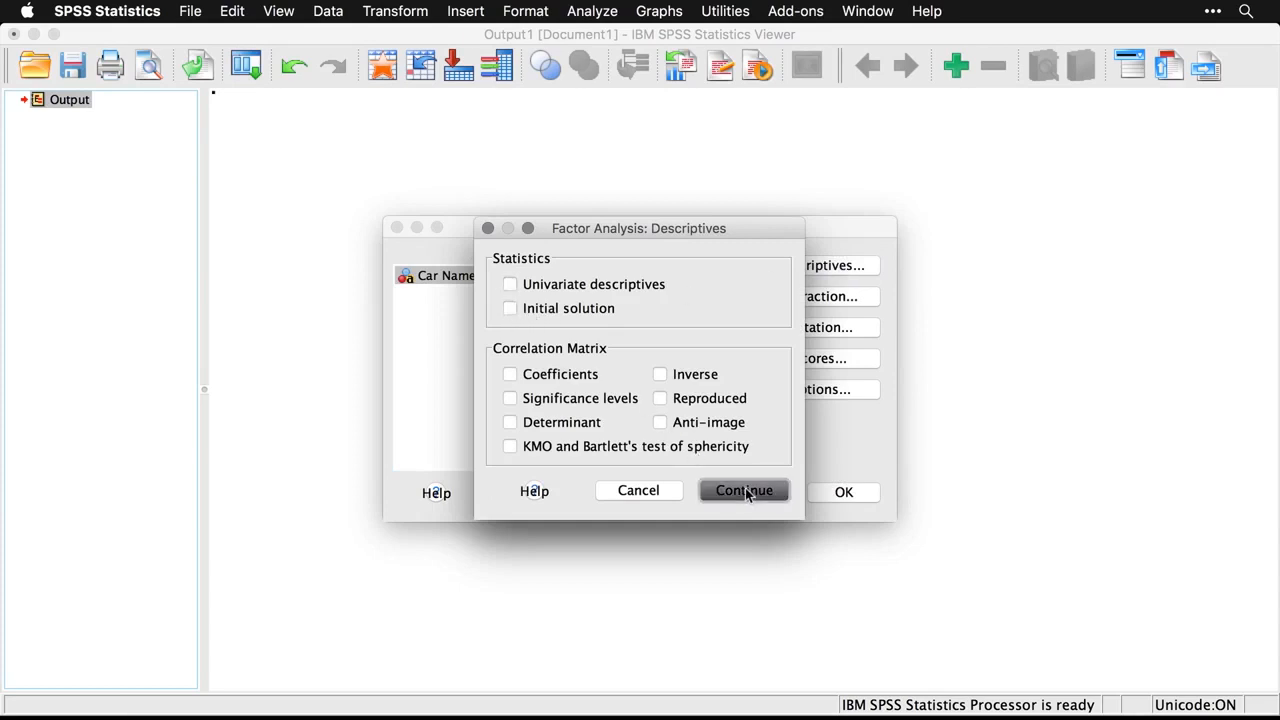
Set the extraction method to Principal axis factoring with a scree plot, no unrotated factor solution, and 50 maximum iterations for convergence
left_click(834, 298)
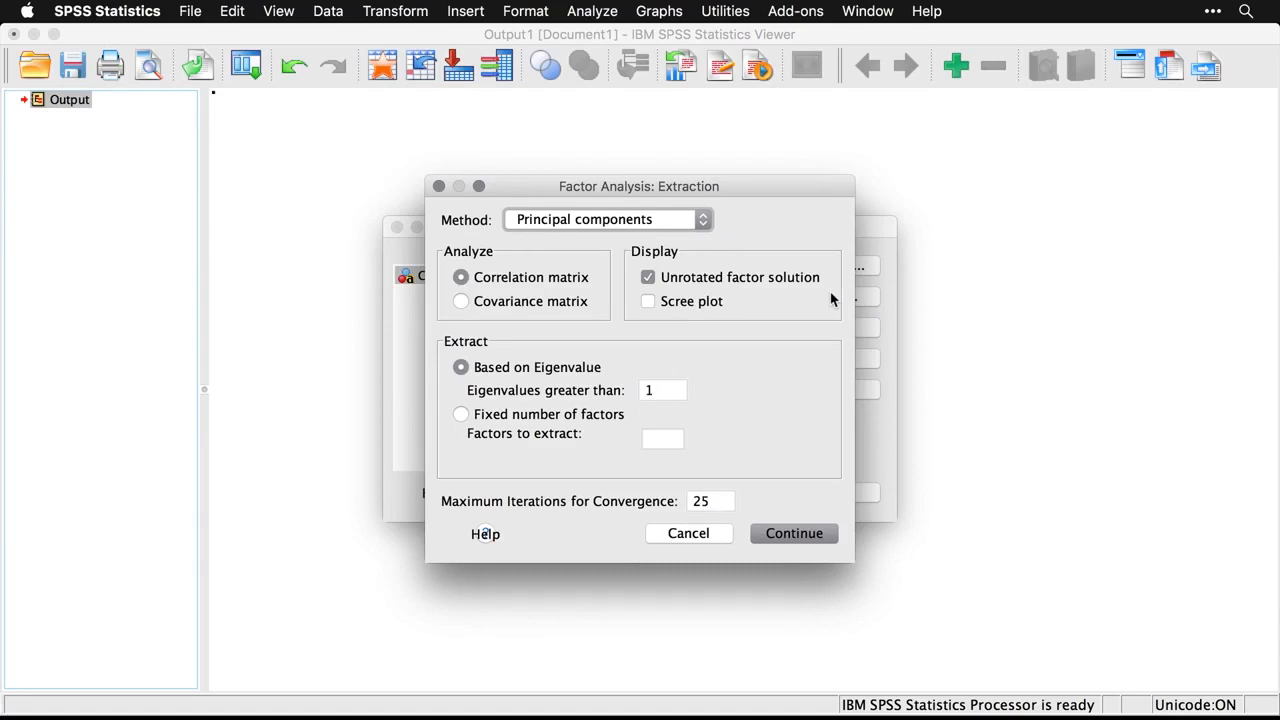
left_click(676, 226)
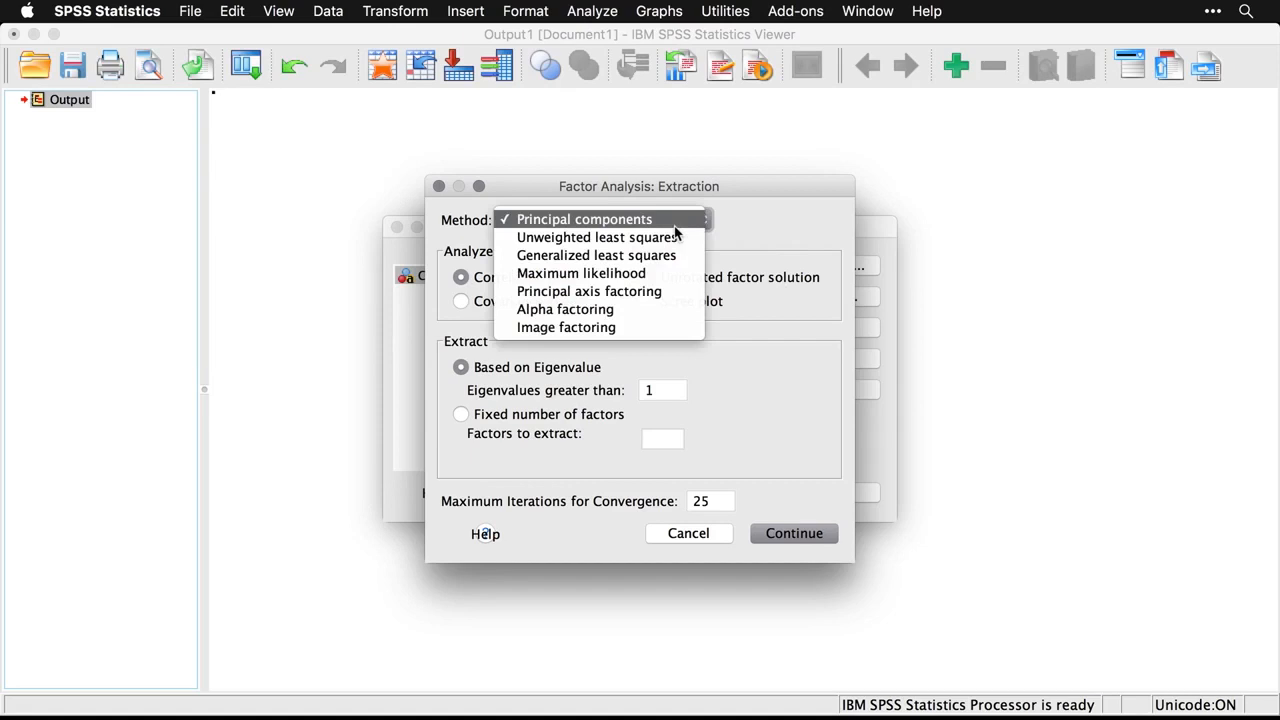
left_click(683, 291)
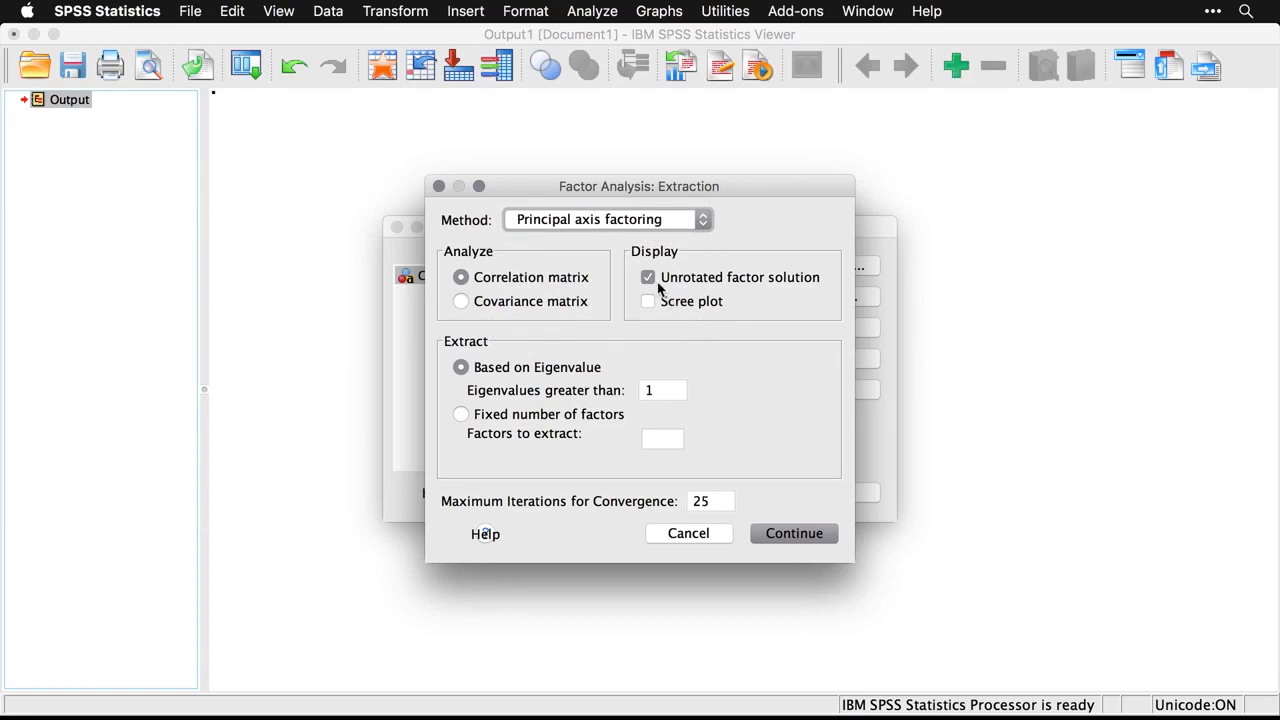
left_click(658, 289)
left_click(649, 303)
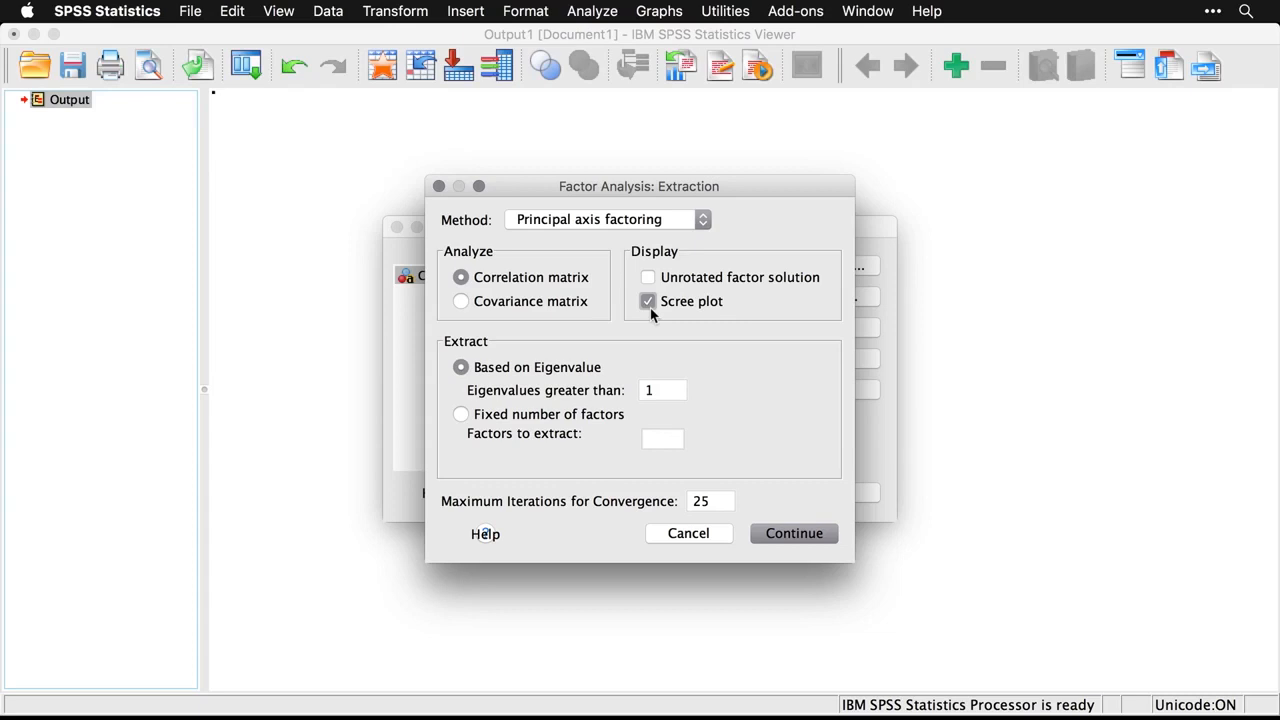
double_click(711, 501)
key("BackSpace")
key("BackSpace")
type("50")
left_click(821, 539)
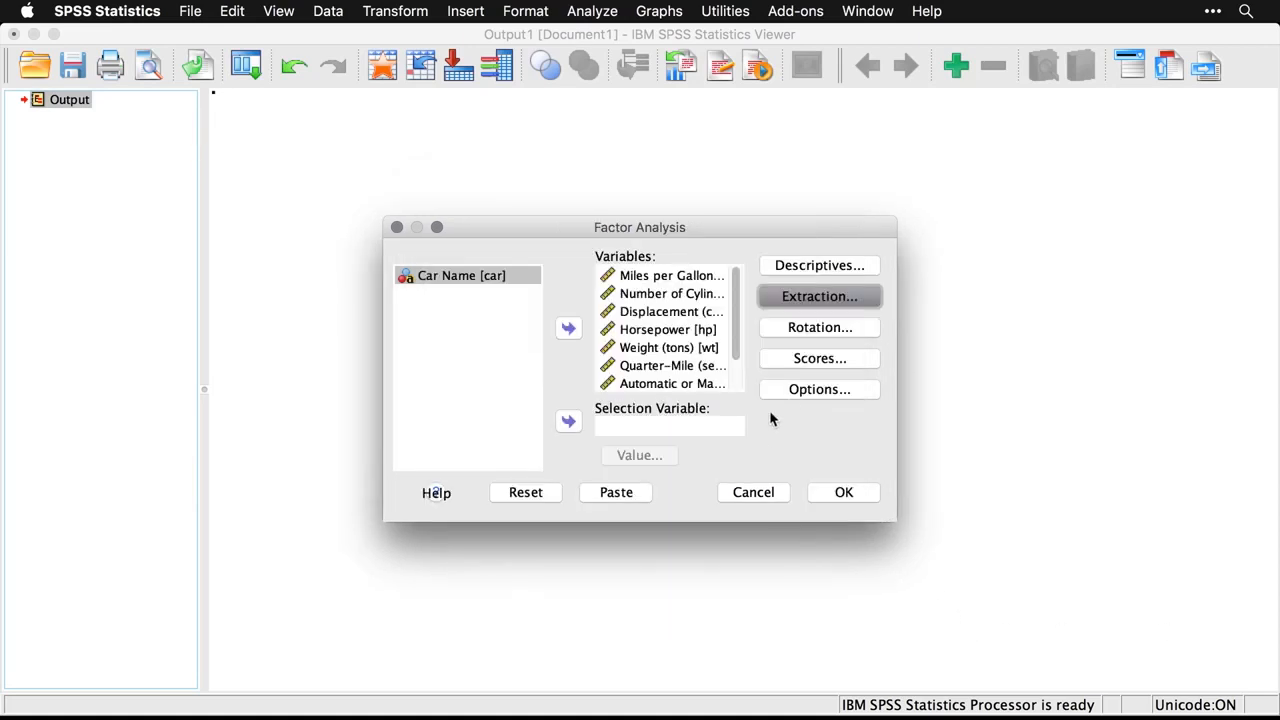
Set the rotation to Direct Oblimin with loading plots, no rotated solution display, and 50 maximum iterations for convergence
left_click(820, 328)
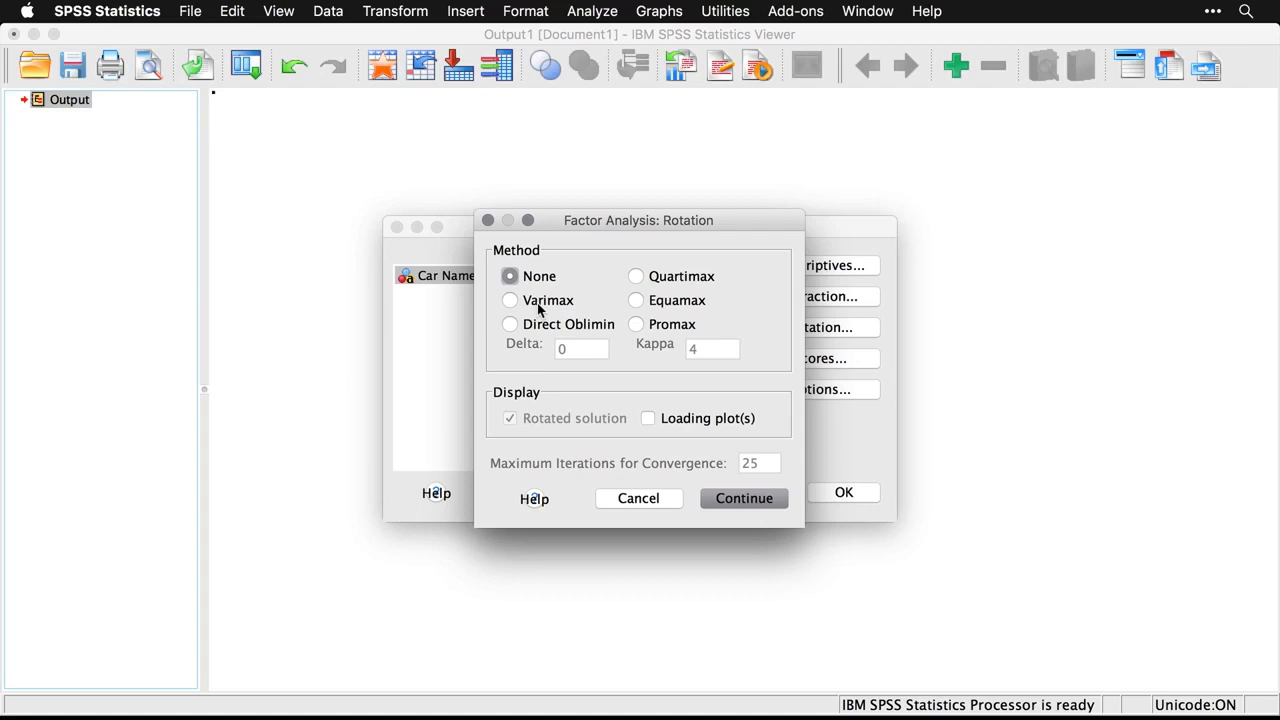
left_click(510, 326)
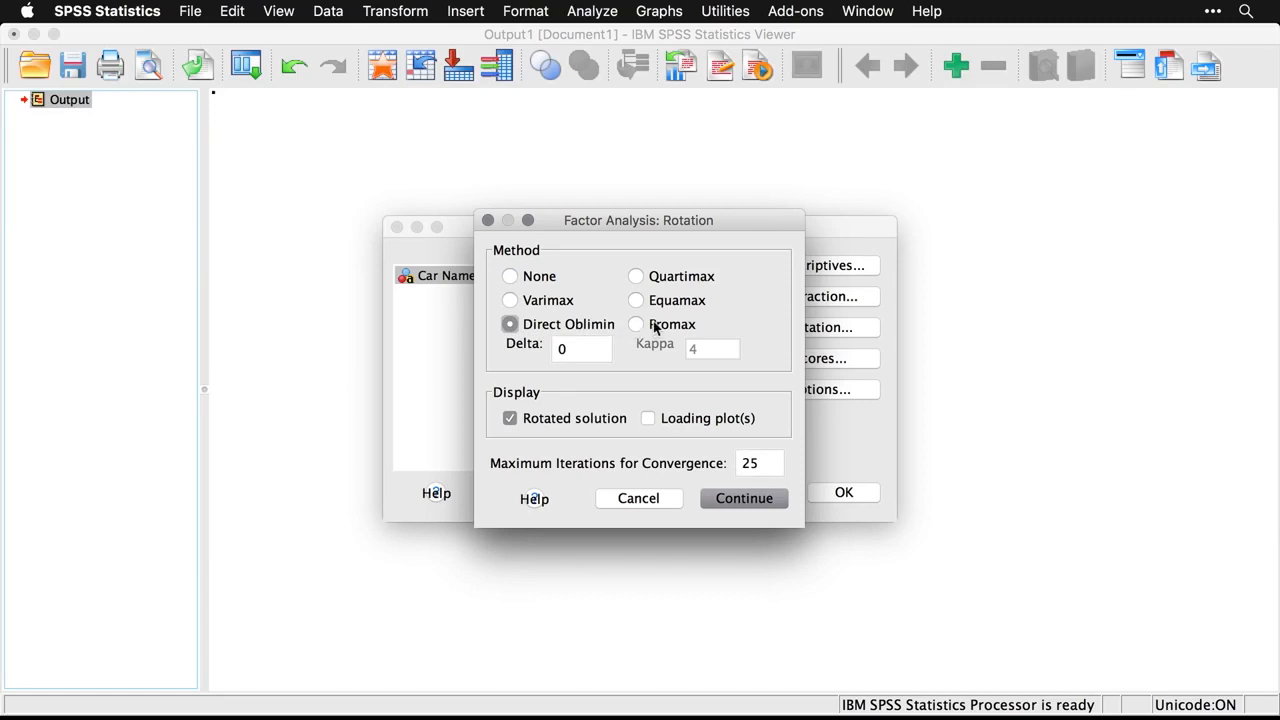
left_click(510, 420)
left_click(656, 420)
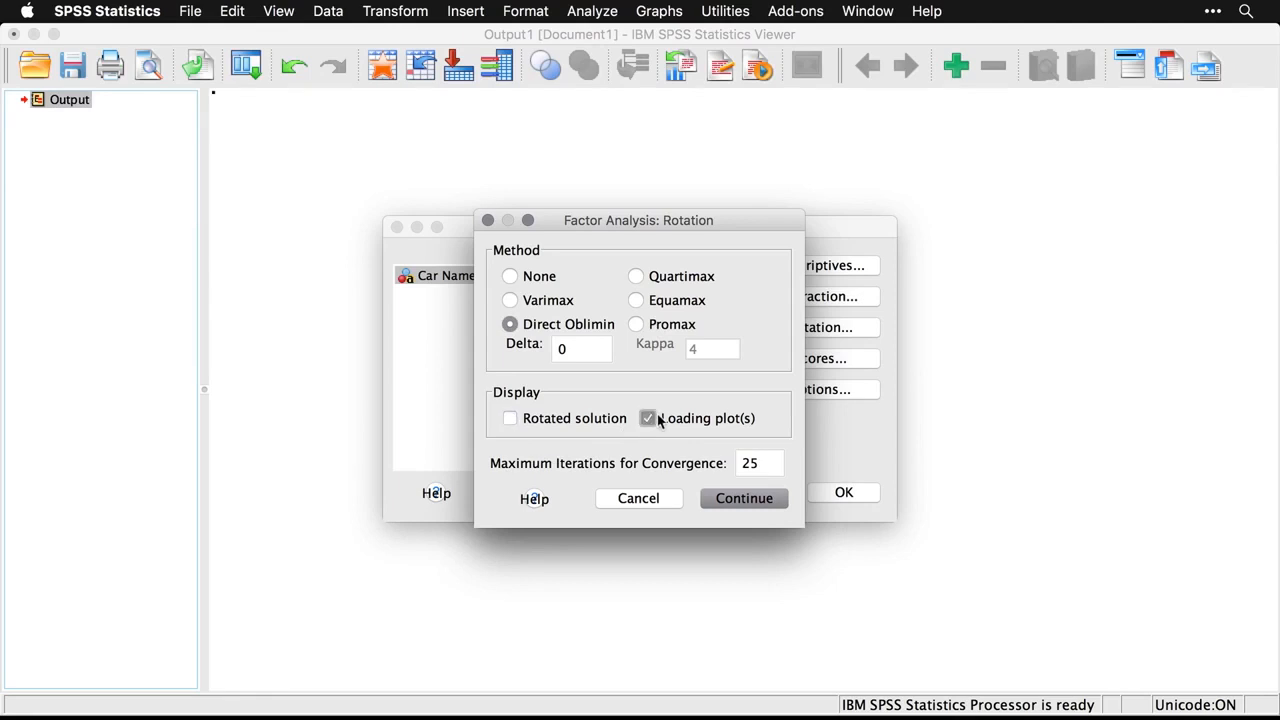
double_click(767, 466)
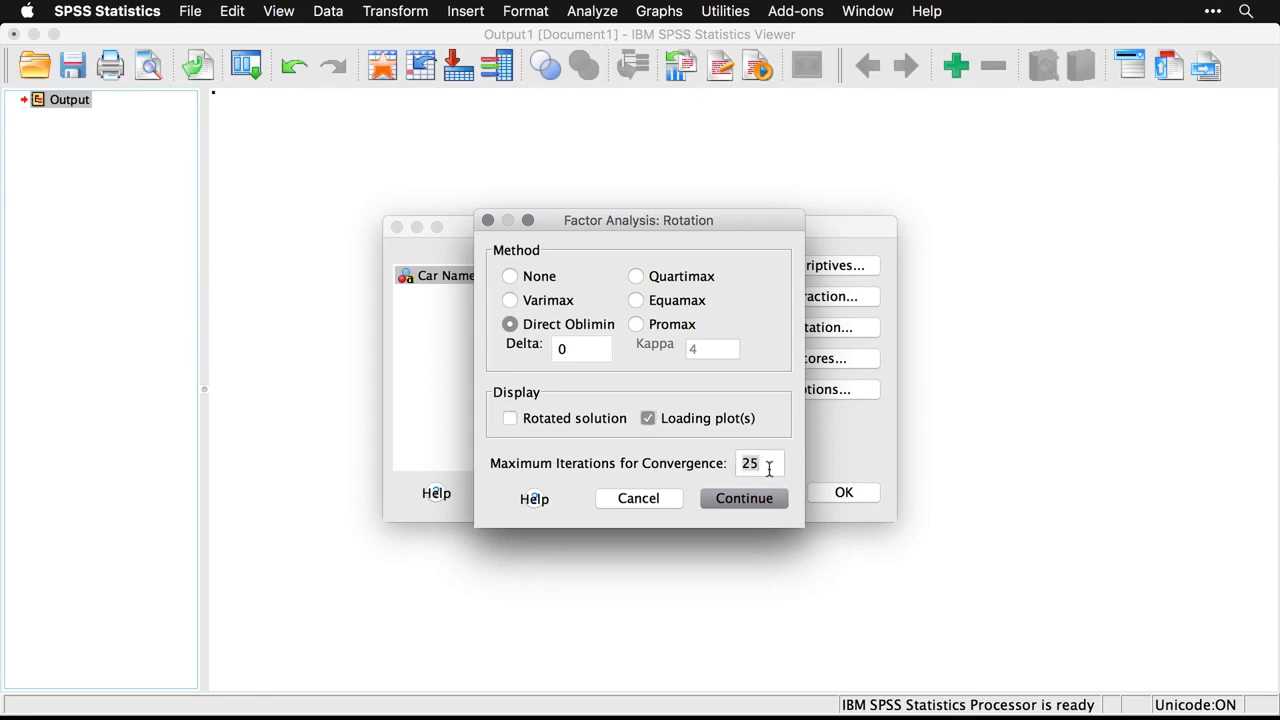
type("50")
left_click(757, 505)
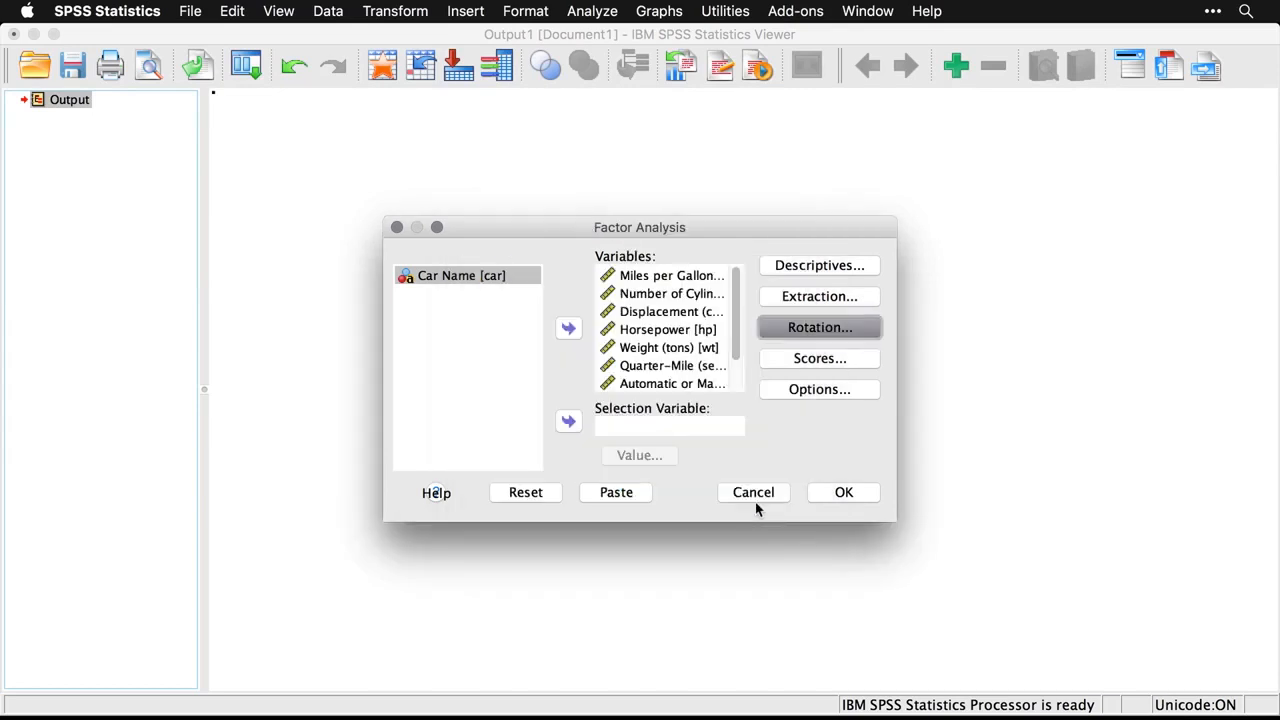
Sort the coefficients by size, suppress those with an absolute value below .6, and run the factor analysis
left_click(848, 360)
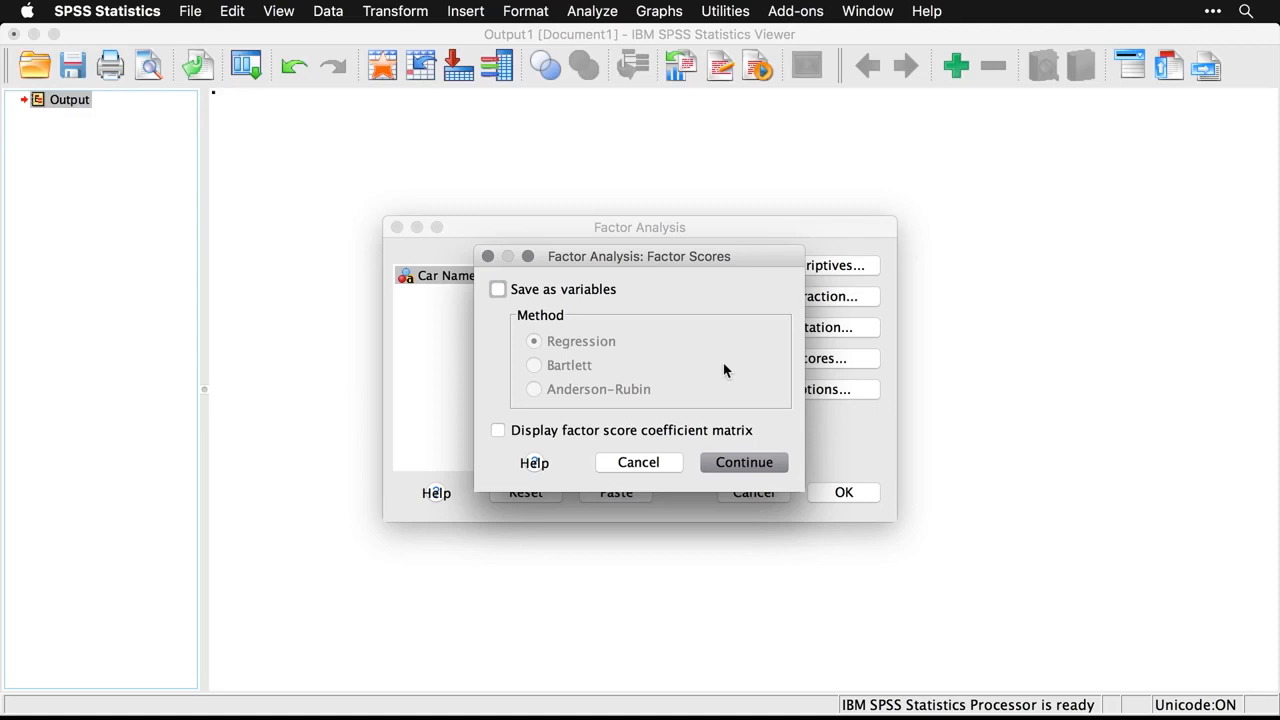
left_click(677, 464)
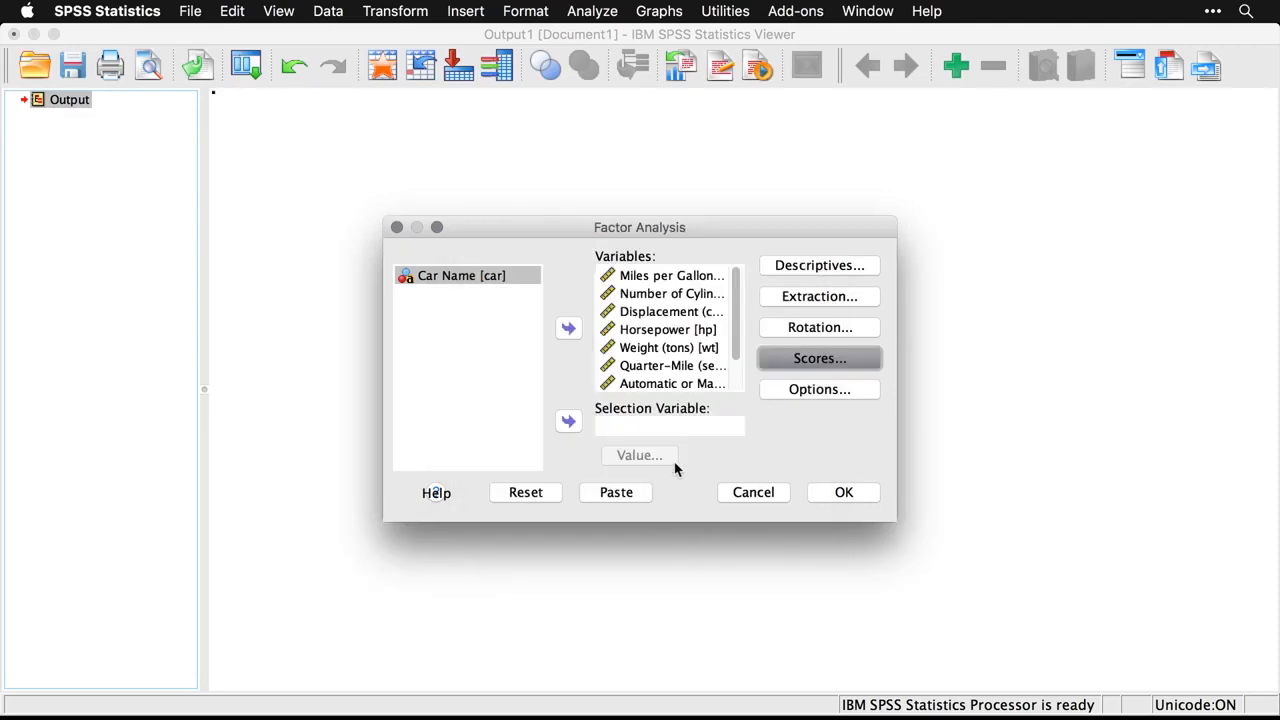
left_click(843, 393)
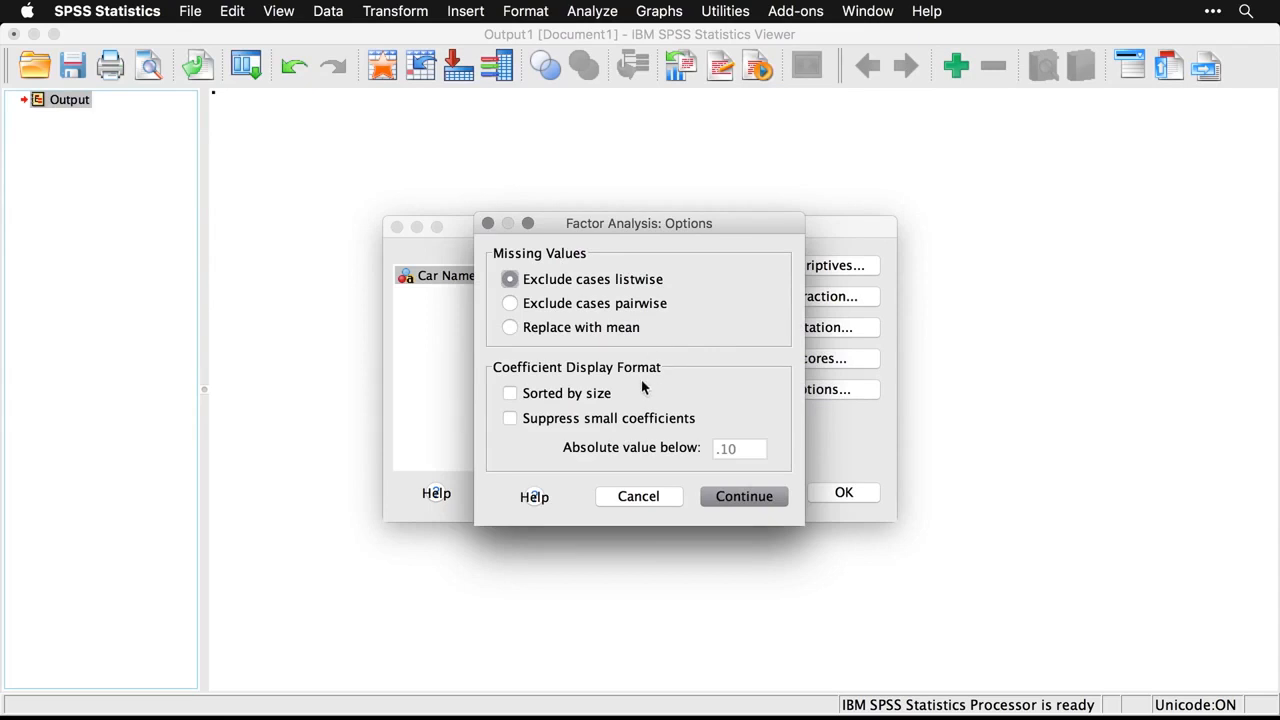
left_click(509, 394)
left_click(510, 419)
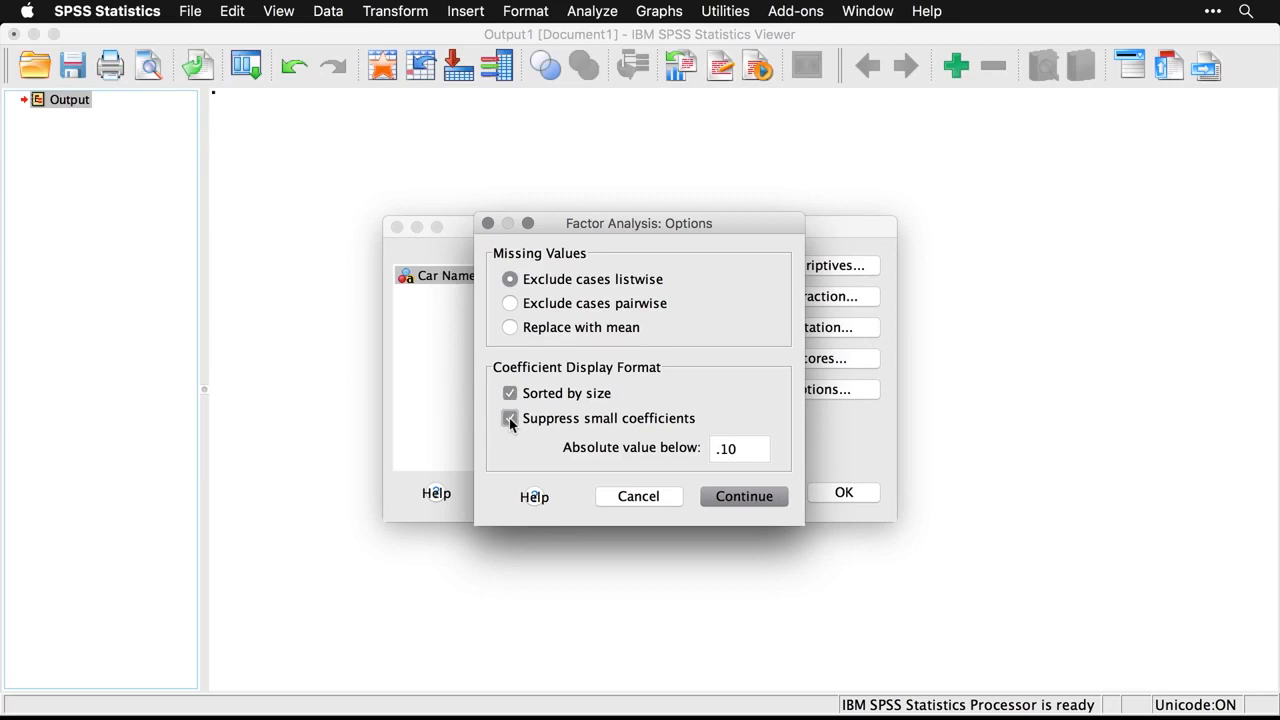
left_click(750, 448)
key("BackSpace")
type(".6")
left_click(748, 498)
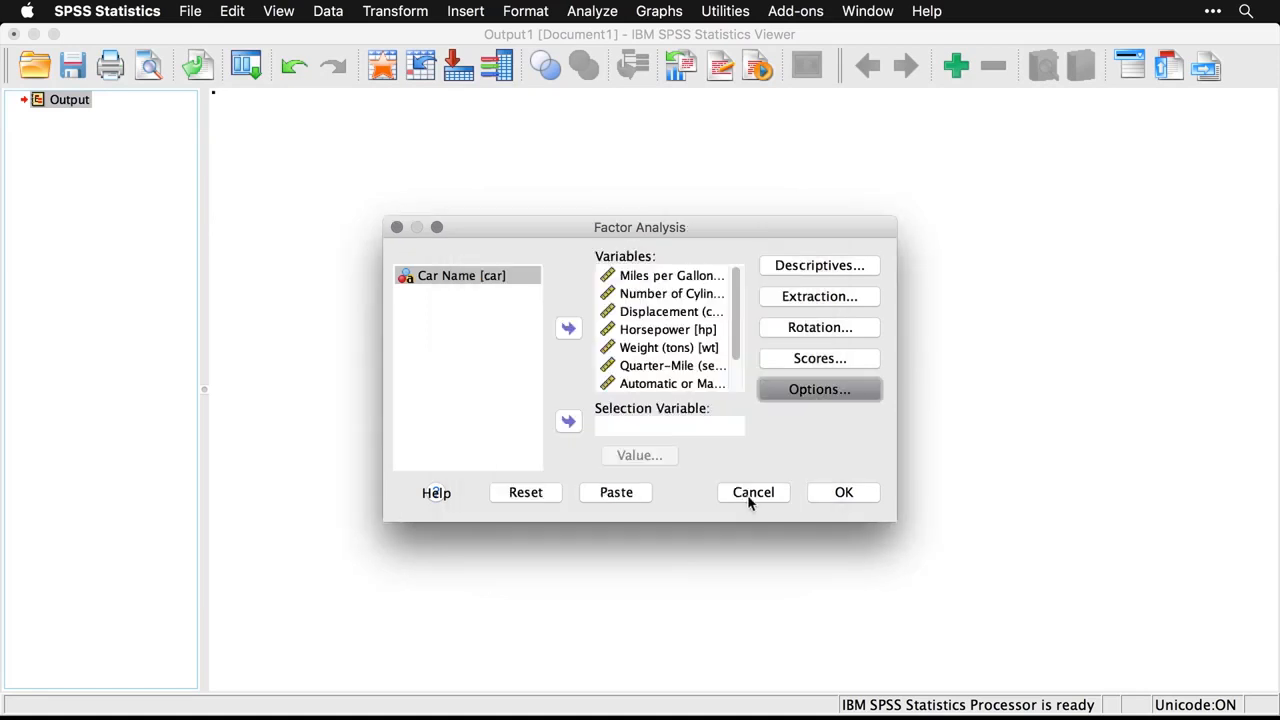
left_click(845, 492)
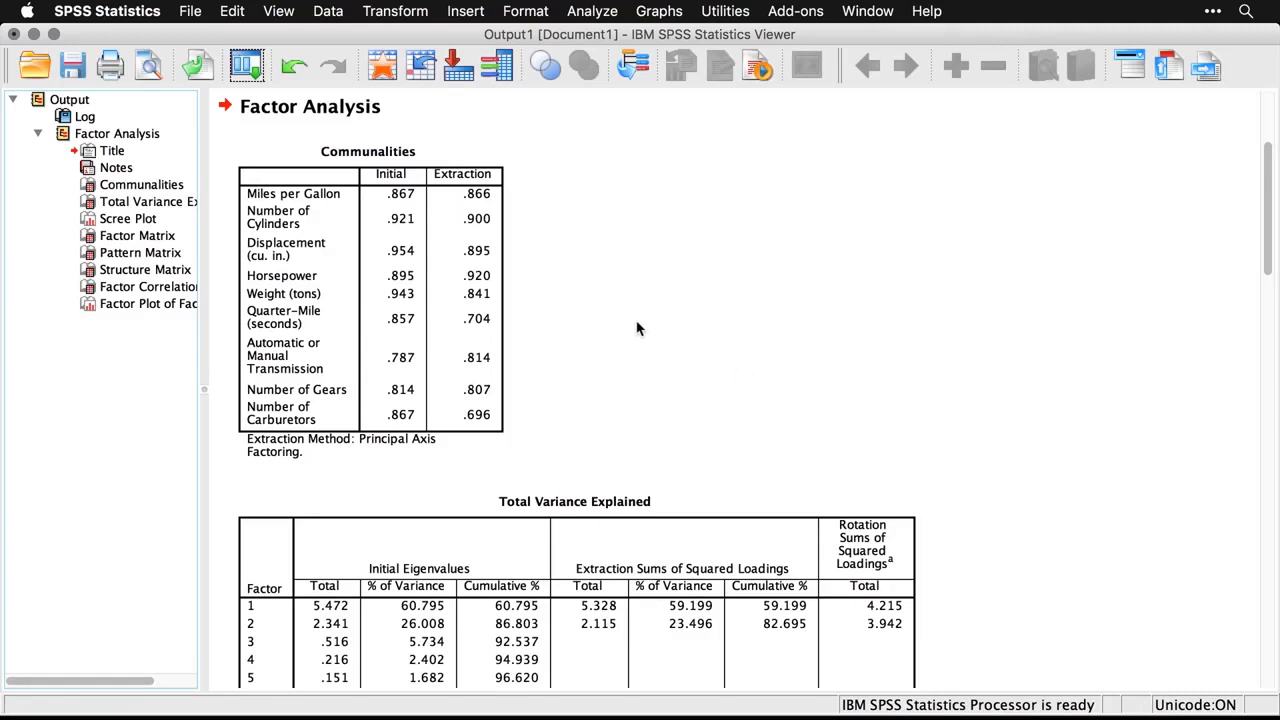
Examine the Communalities and Total Variance Explained tables, the Scree Plot, and the Factor, Pattern and Structure Matrices in the output
left_click(496, 274)
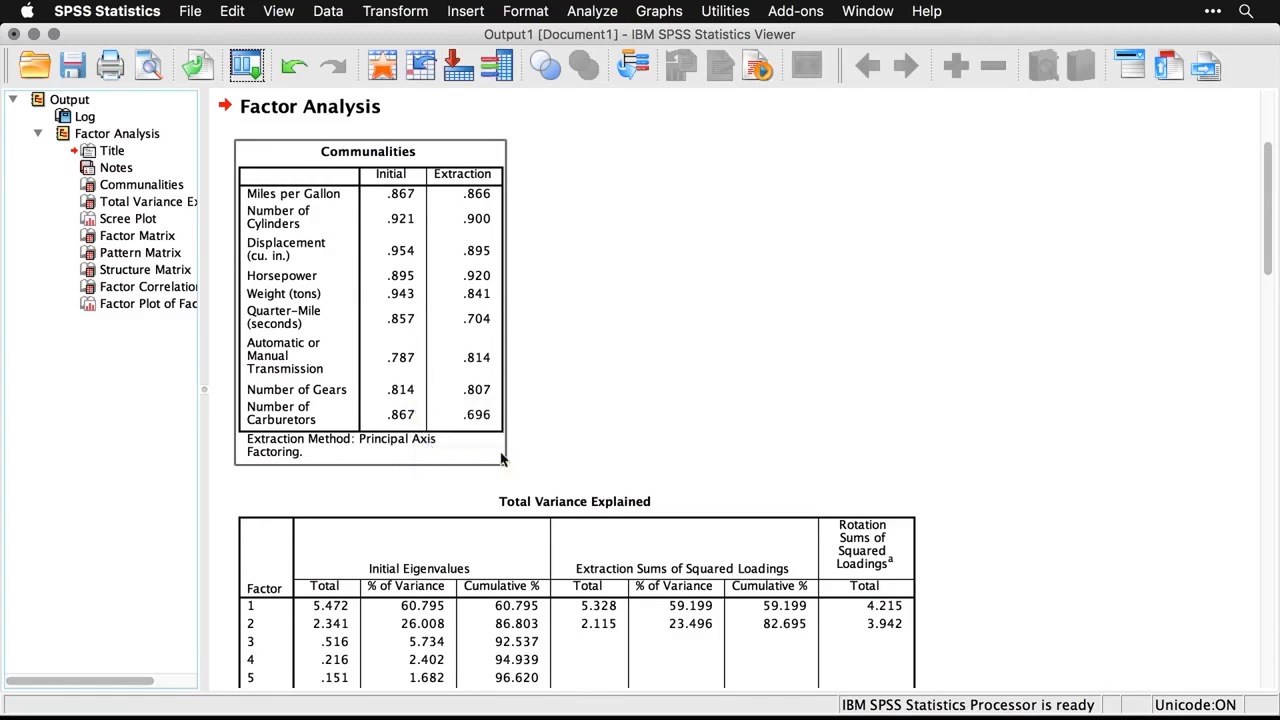
left_click(592, 460)
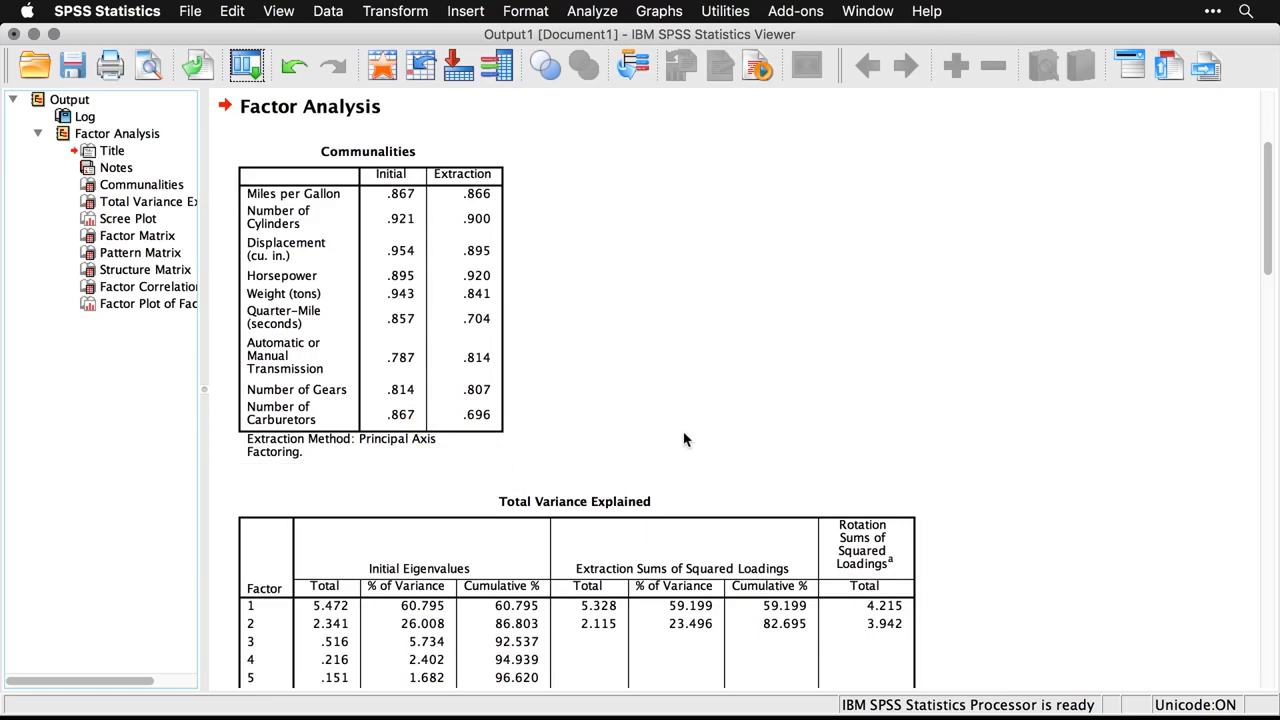
scroll(684, 440, "down", 4)
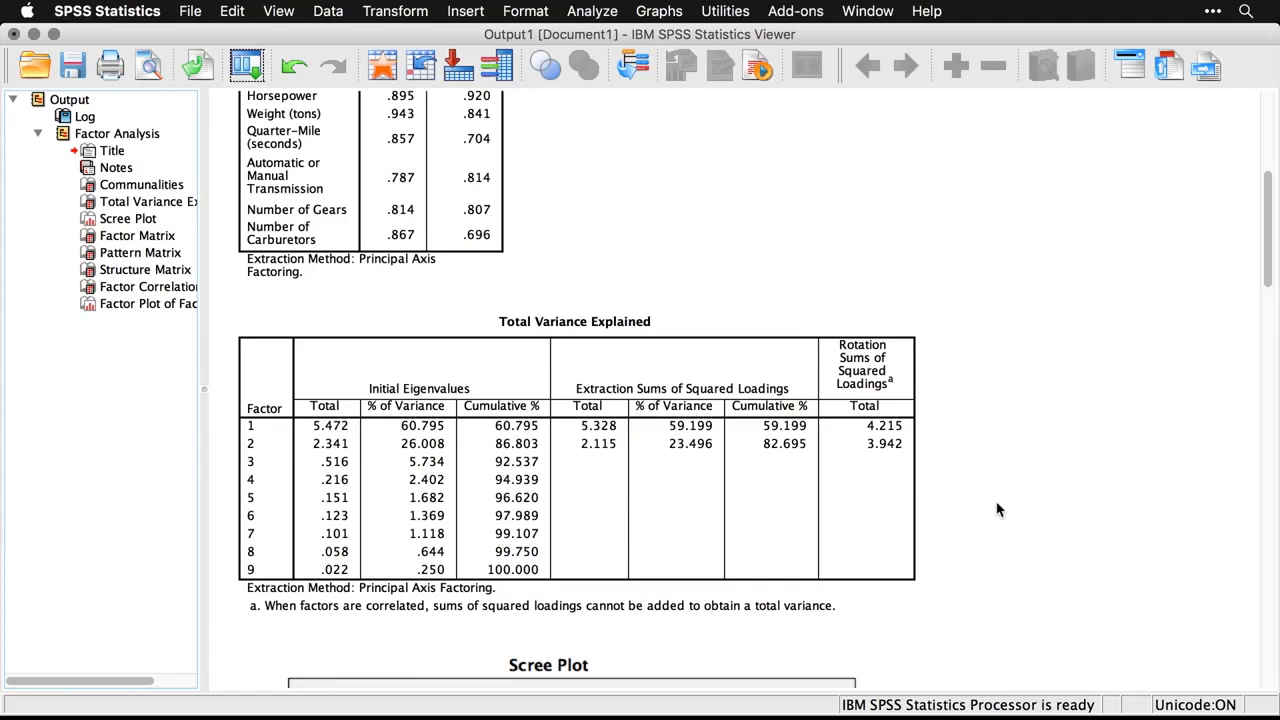
scroll(997, 510, "down", 10)
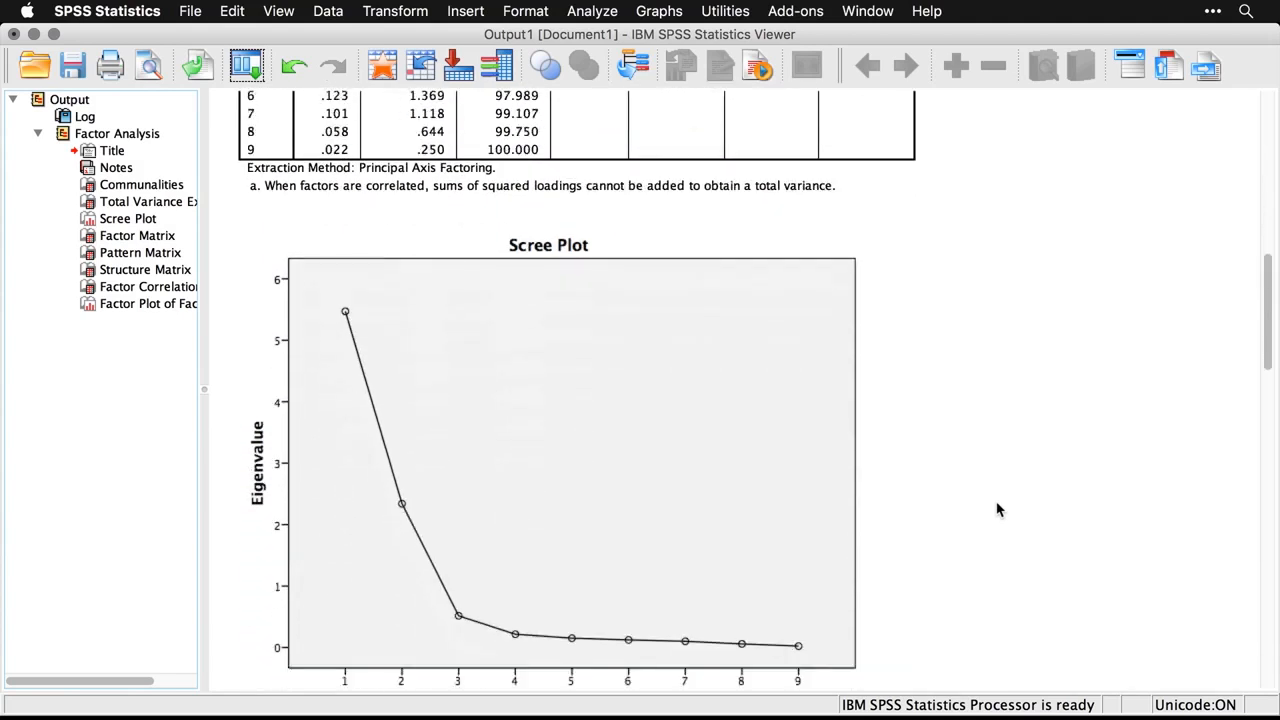
scroll(997, 510, "down", 4)
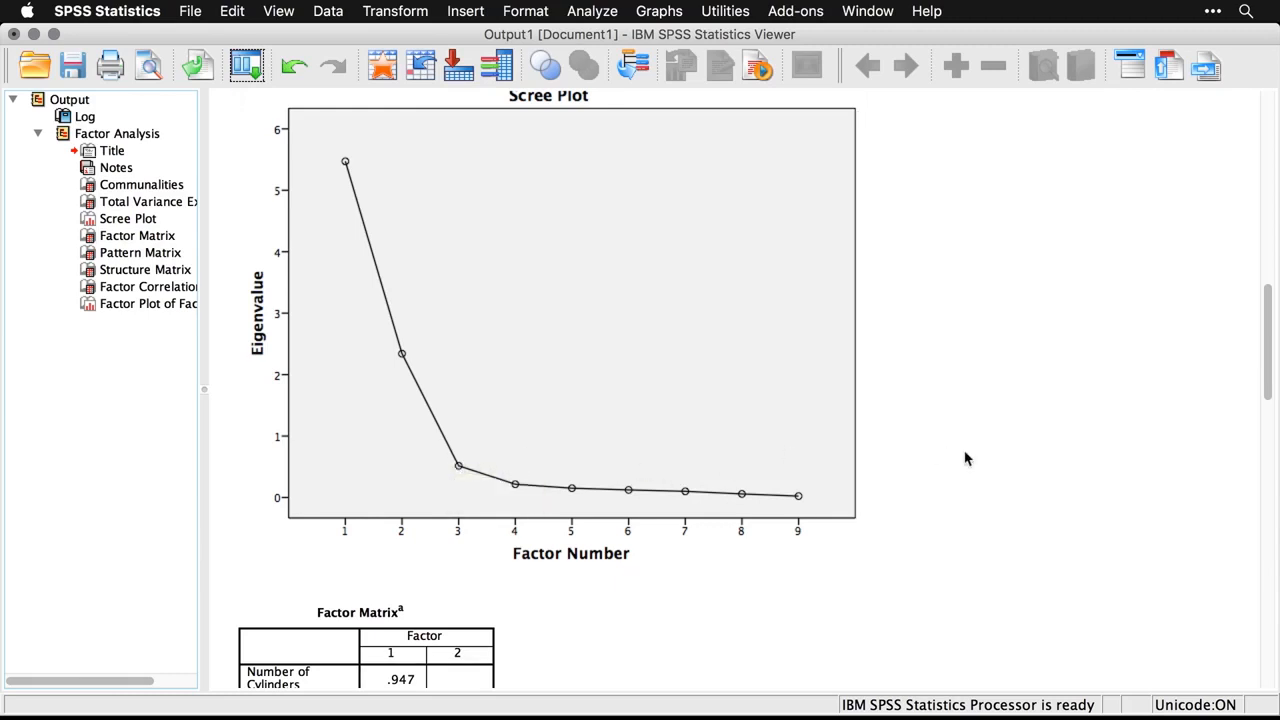
scroll(965, 458, "down", 5)
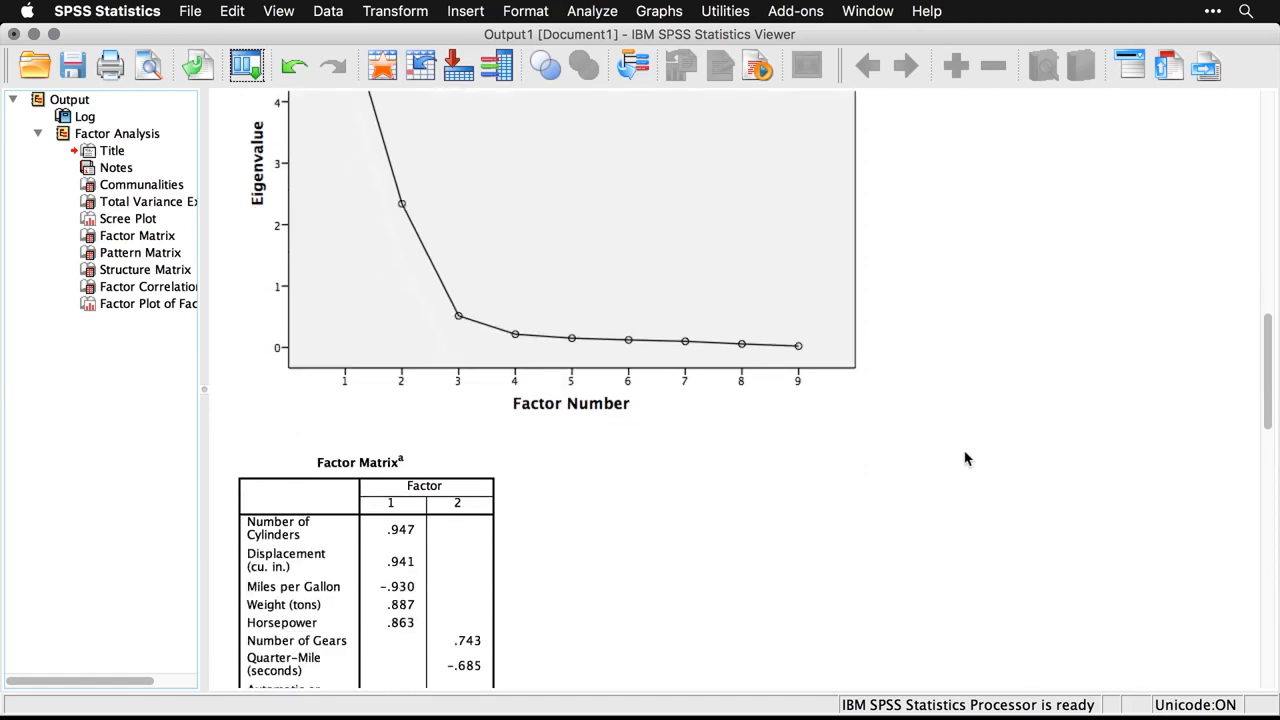
scroll(965, 458, "down", 4)
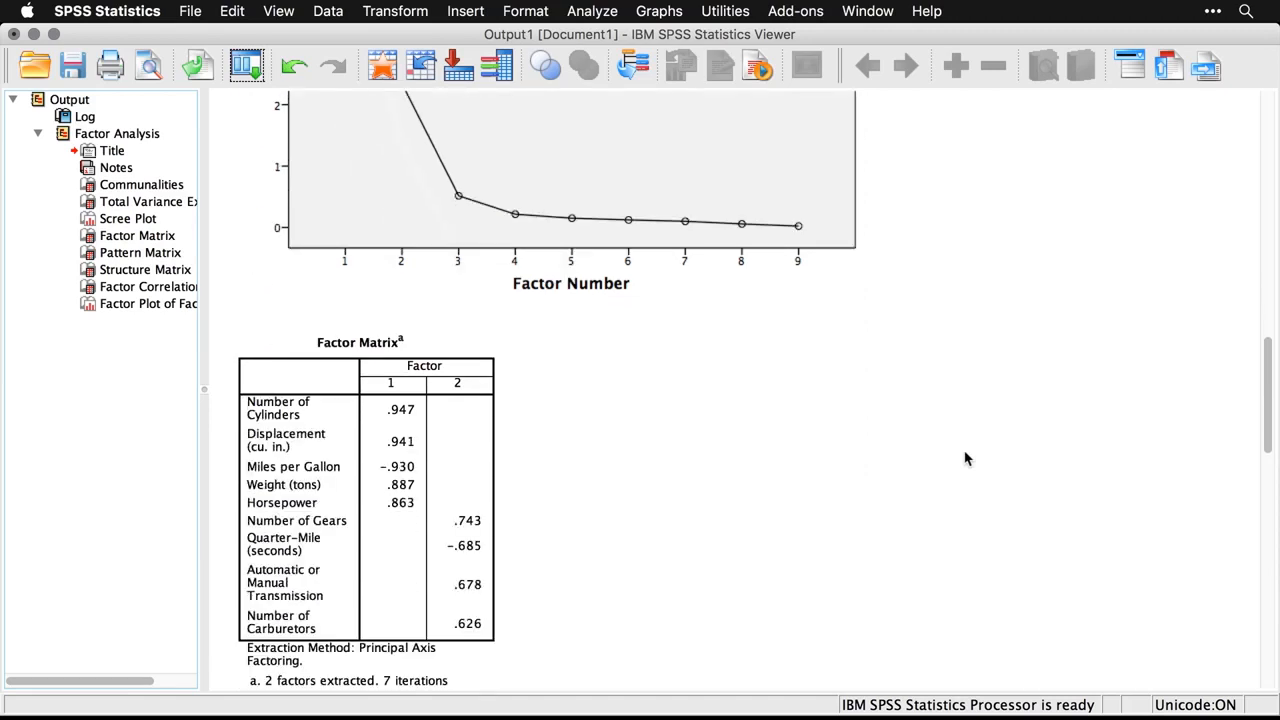
scroll(965, 458, "down", 15)
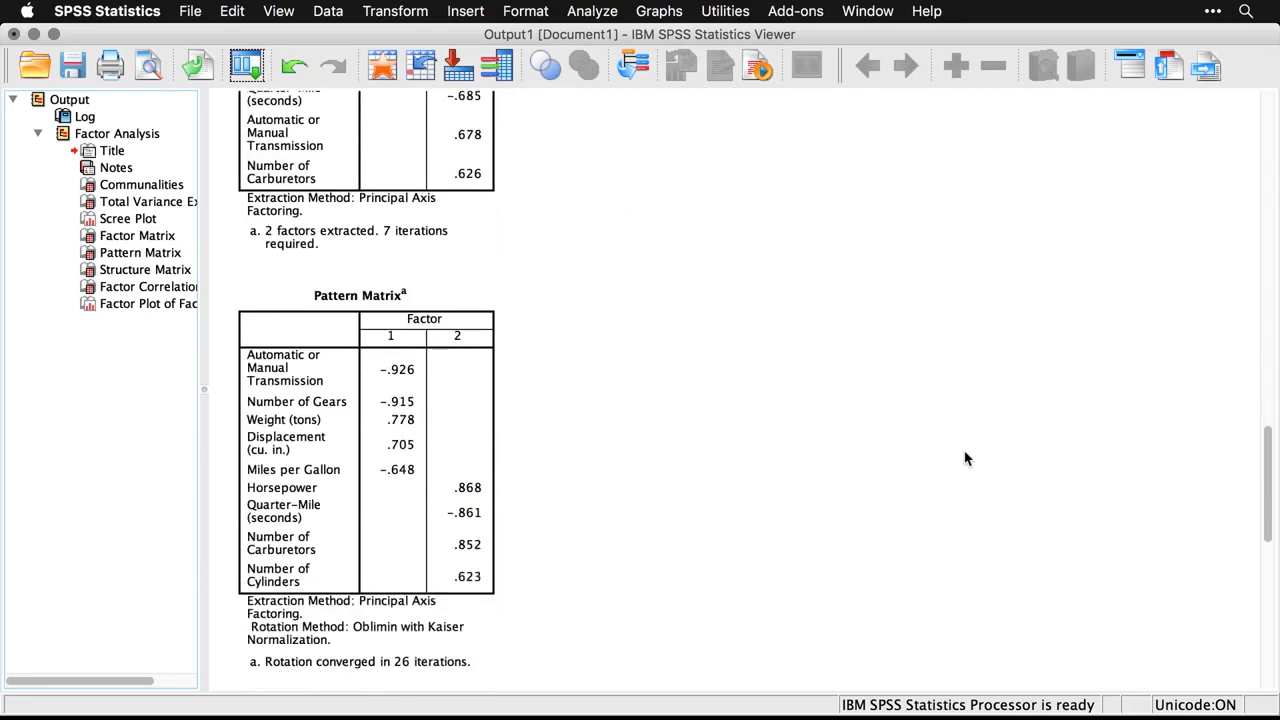
scroll(965, 458, "down", 12)
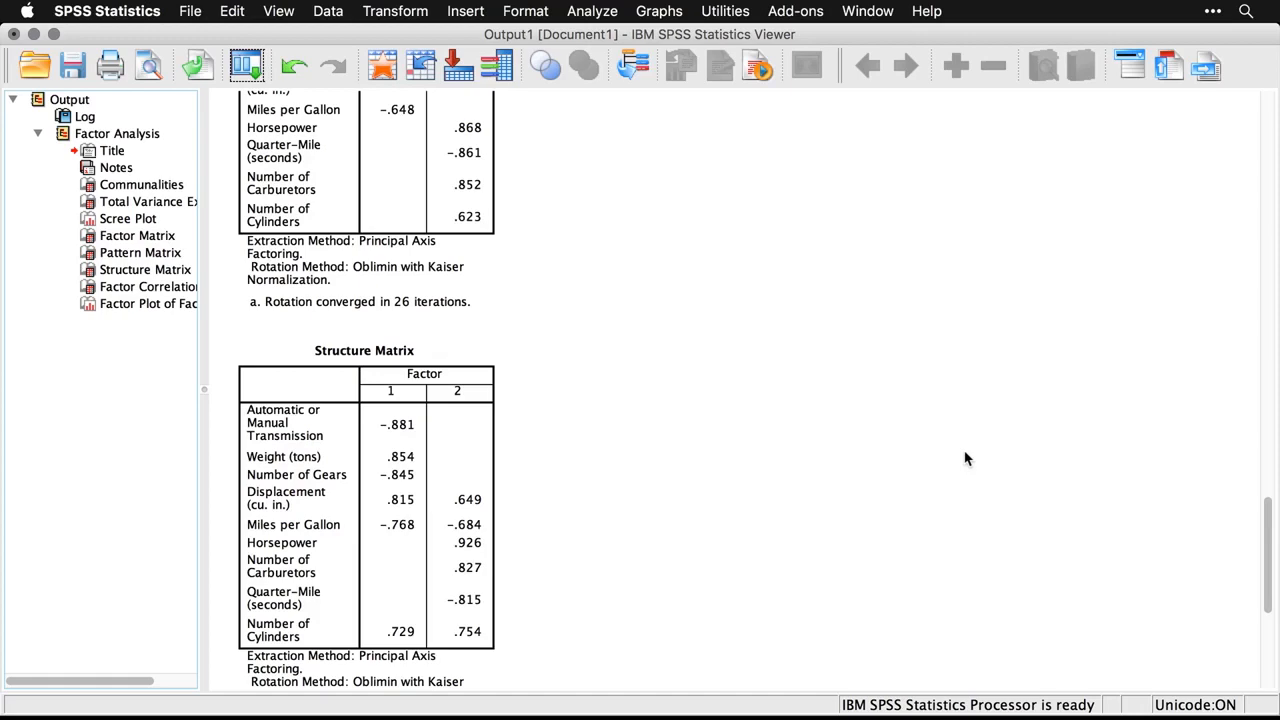
Switch to the SPSS01_6_2_FactorAnalysis.sps syntax and read its notes explaining the structure matrix, pattern matrix and factor matrix
key("super+grave")
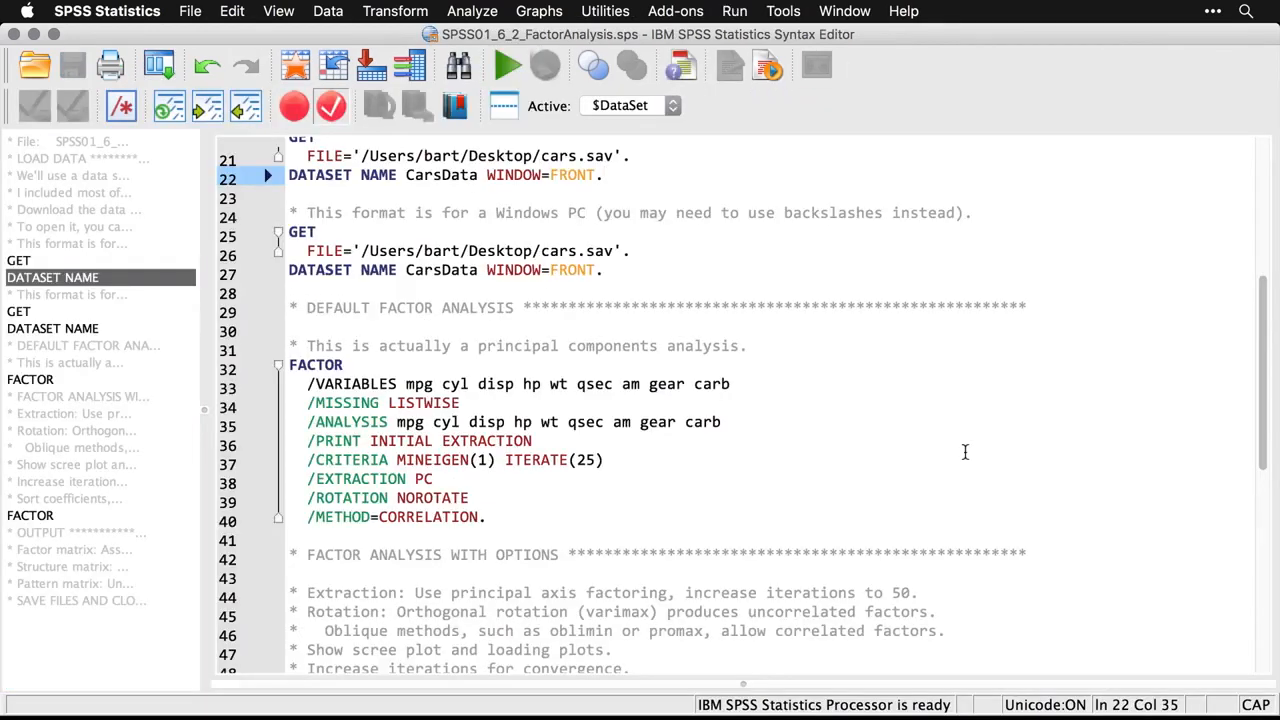
scroll(965, 452, "down", 14)
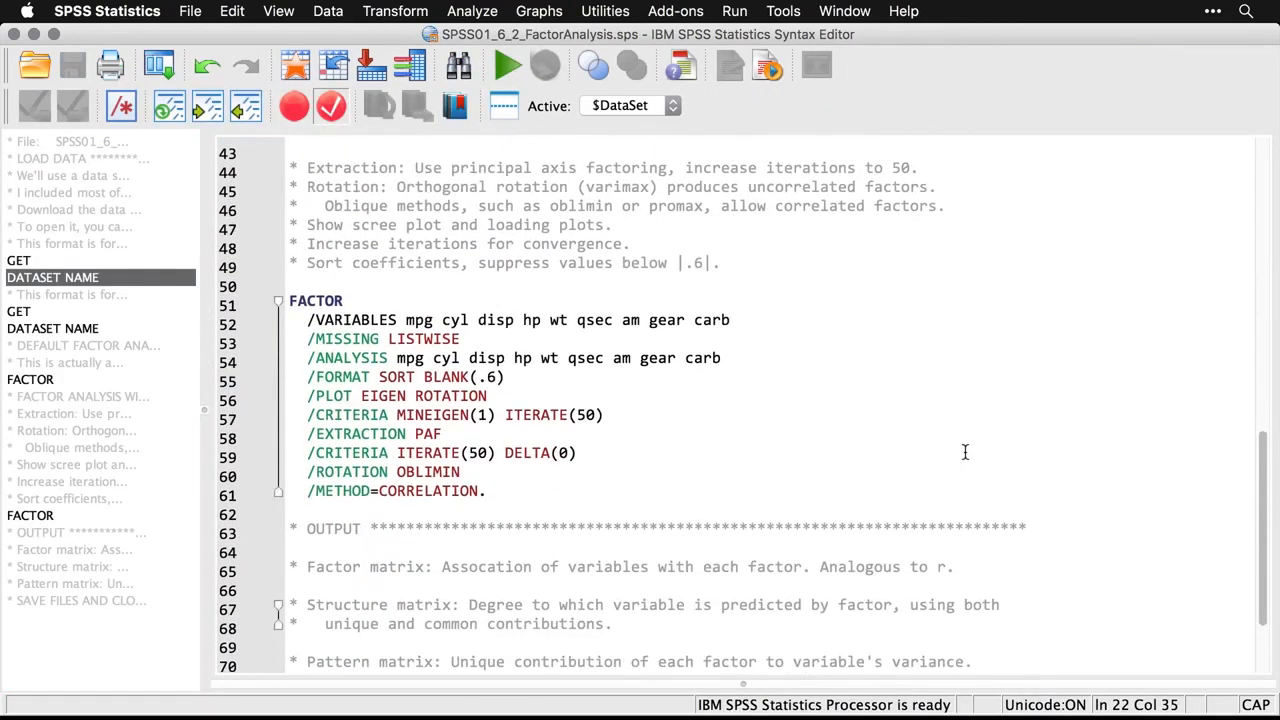
scroll(965, 452, "down", 3)
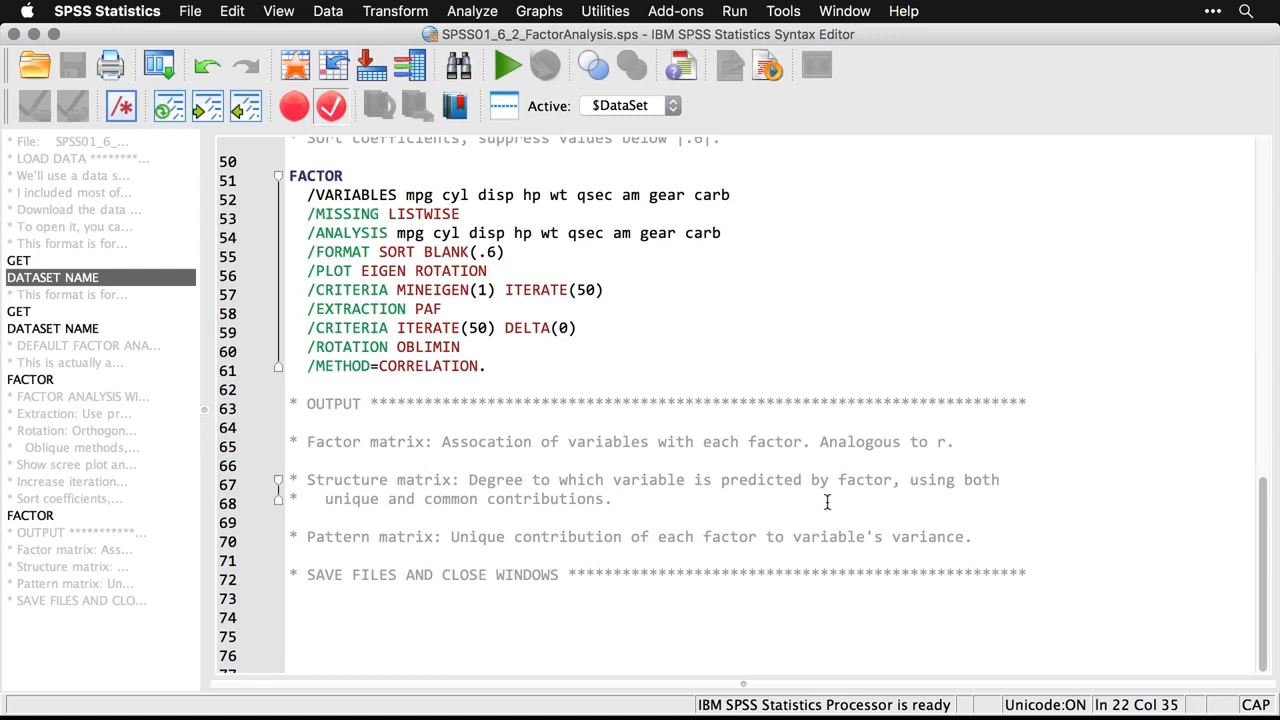
triple_click(679, 481)
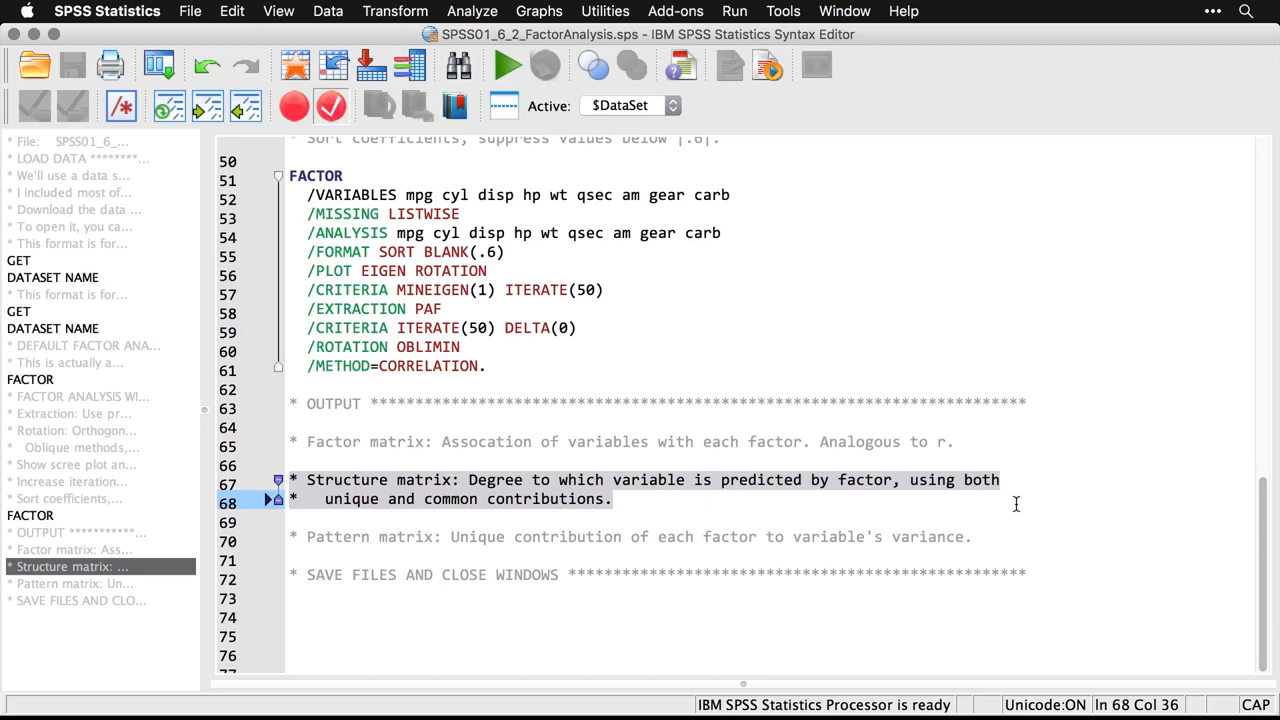
left_click(937, 537)
key("End")
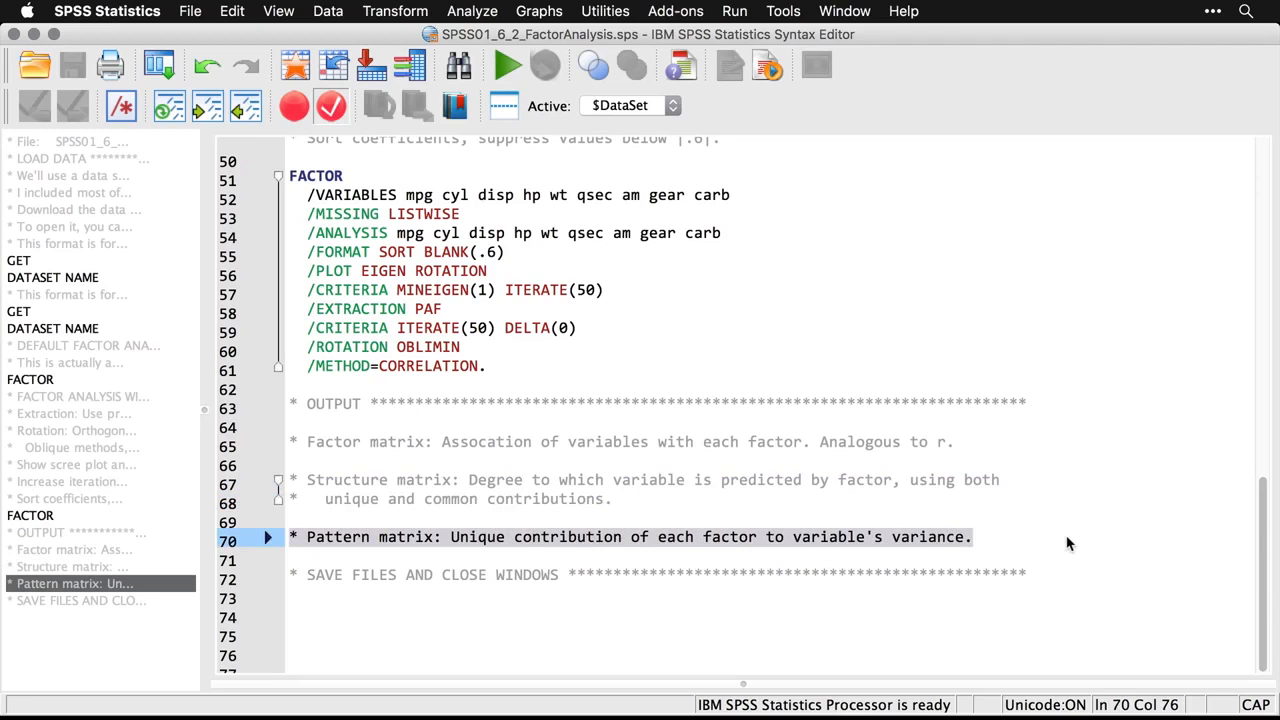
left_click(983, 547)
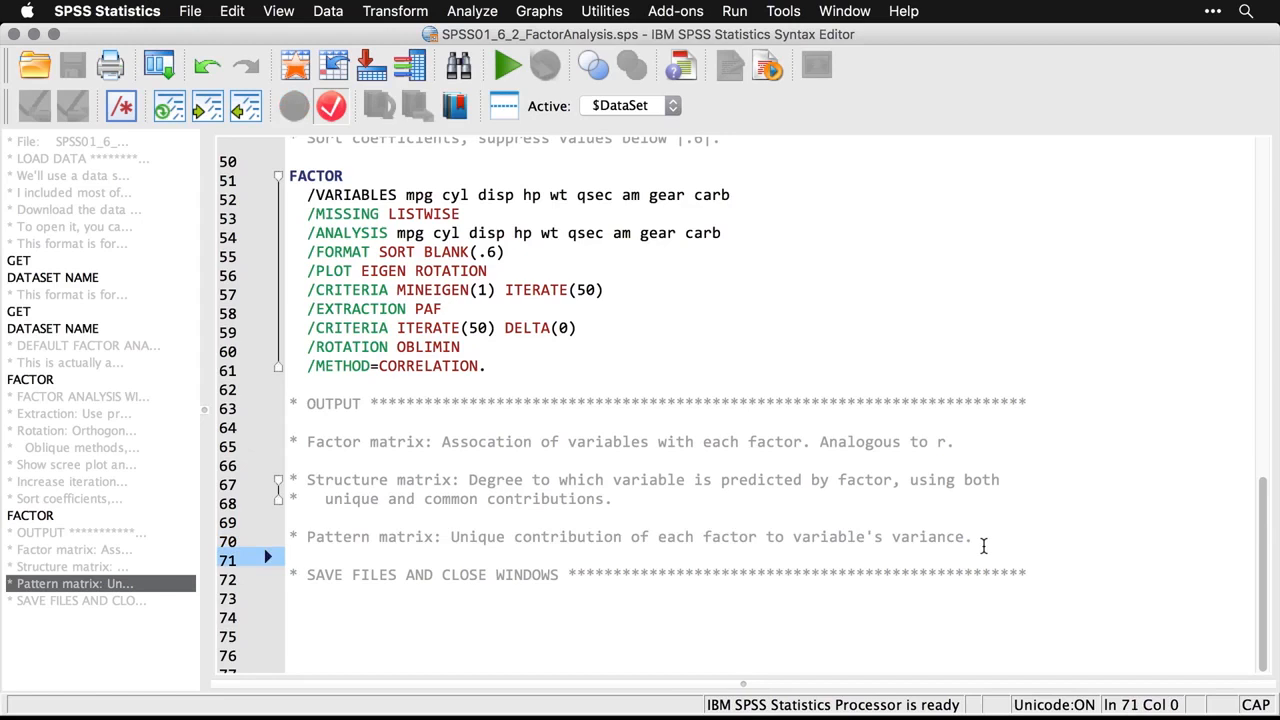
double_click(896, 441)
left_click(897, 441)
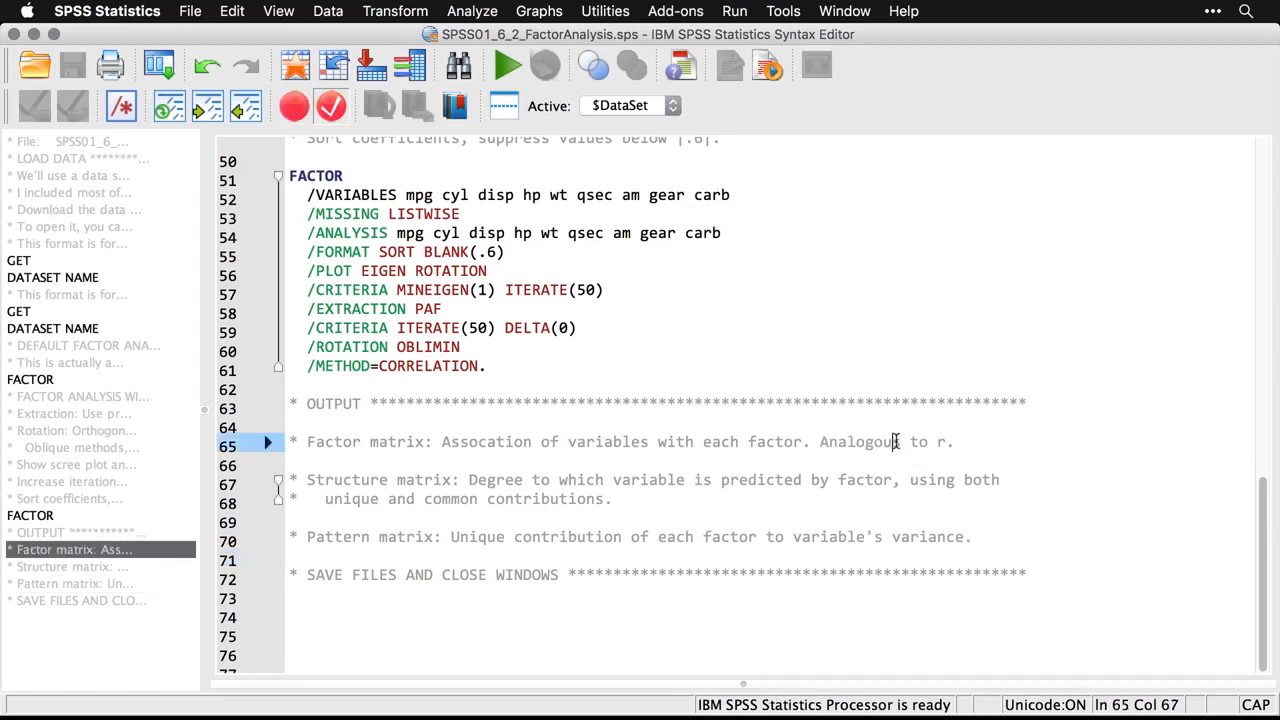
double_click(896, 441)
triple_click(896, 441)
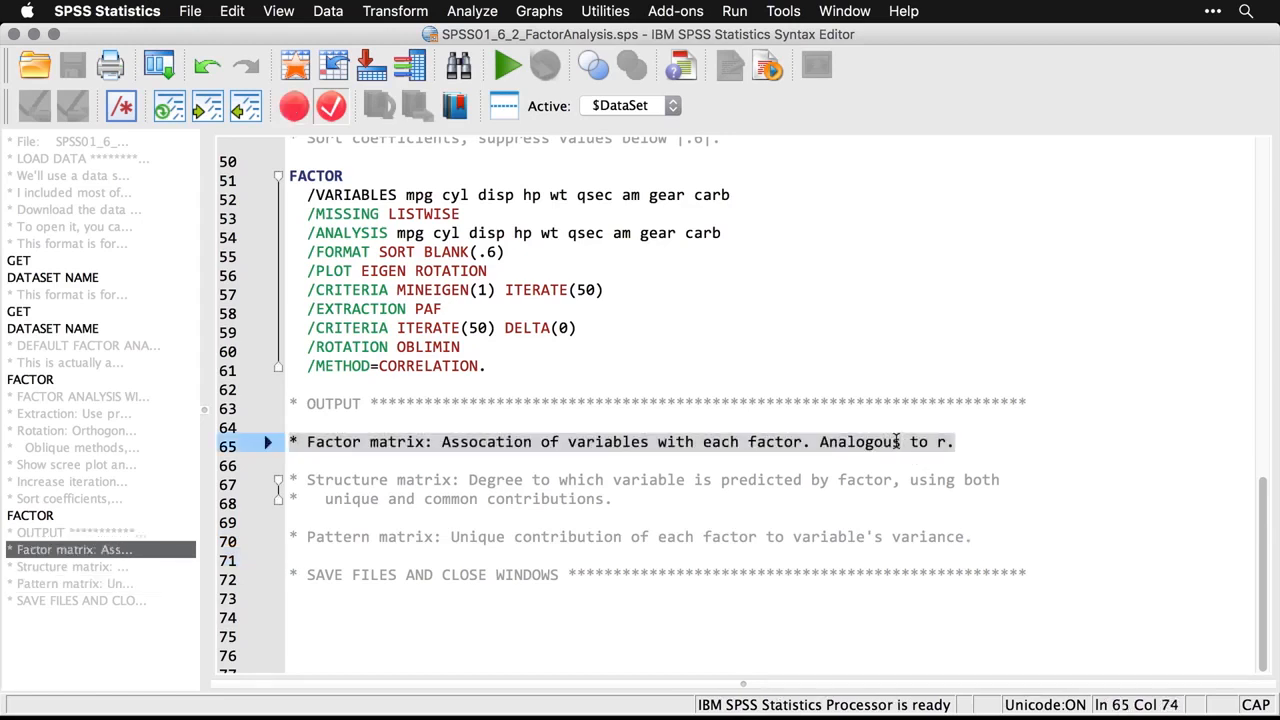
left_click(1089, 458)
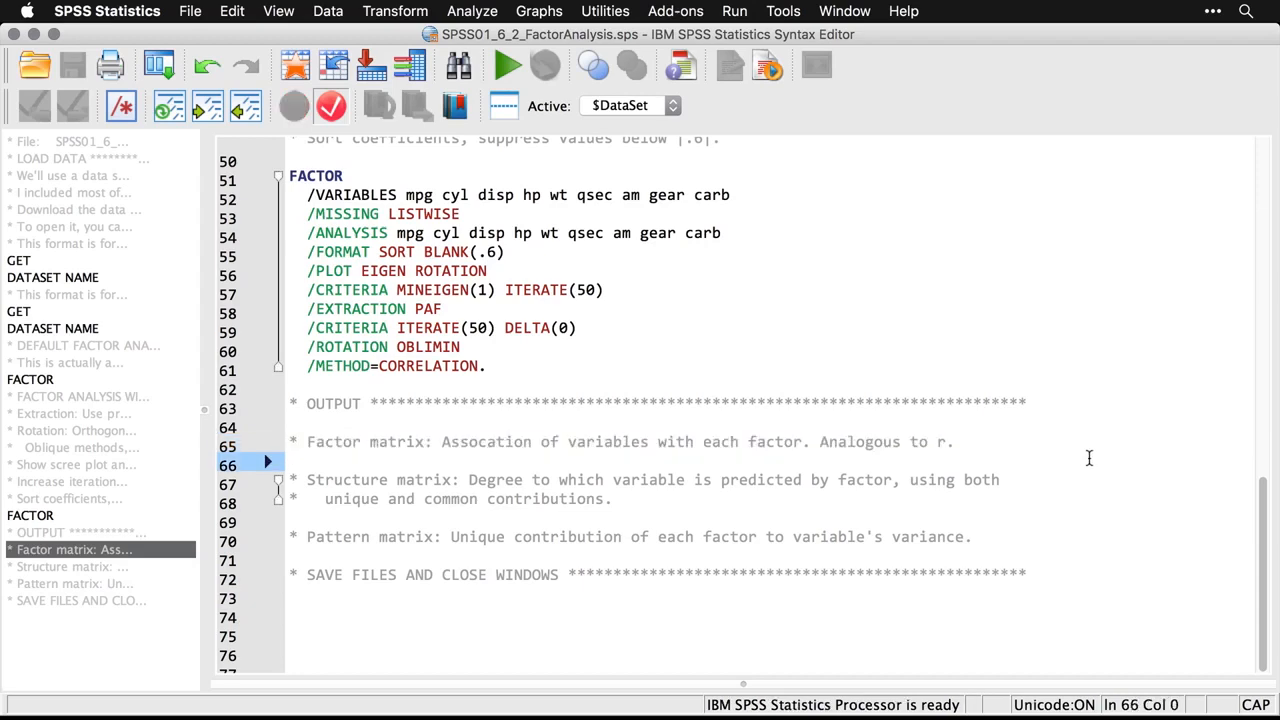
Return to the output viewer and examine the Factor Matrix loadings of the car variables on factors 1 and 2
key("super+grave")
scroll(1090, 464, "up", 10)
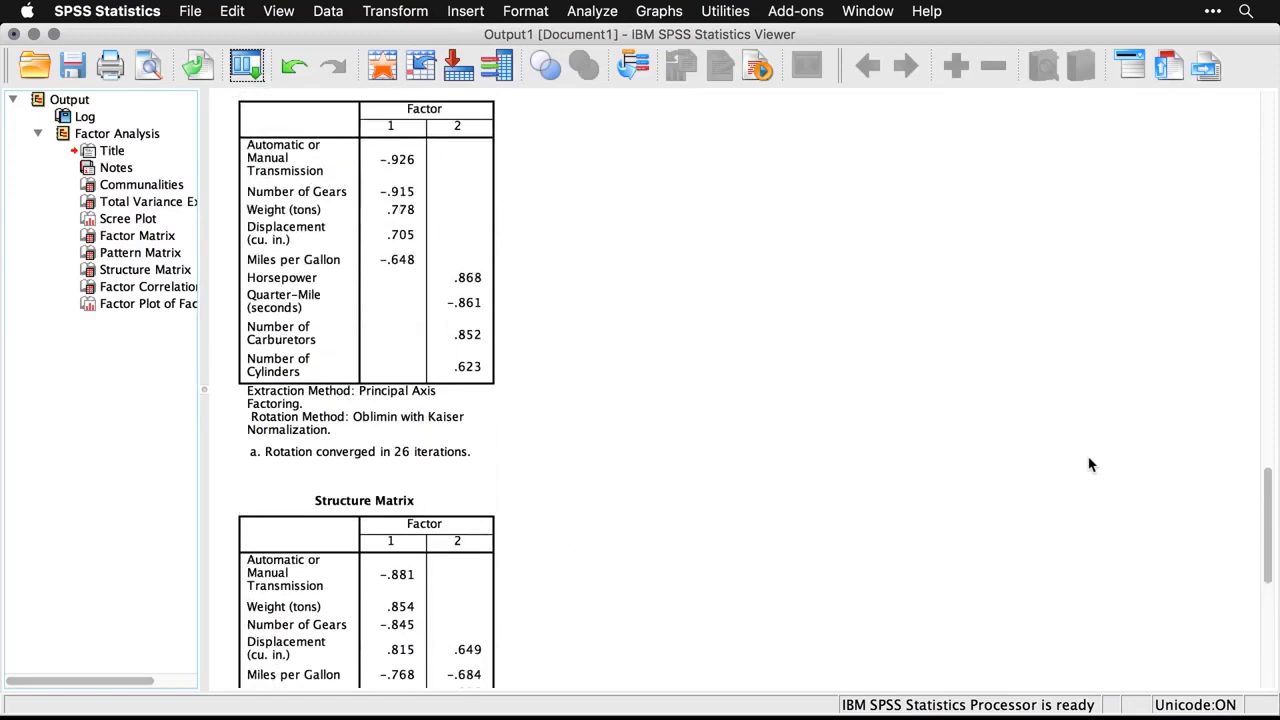
scroll(1090, 464, "up", 5)
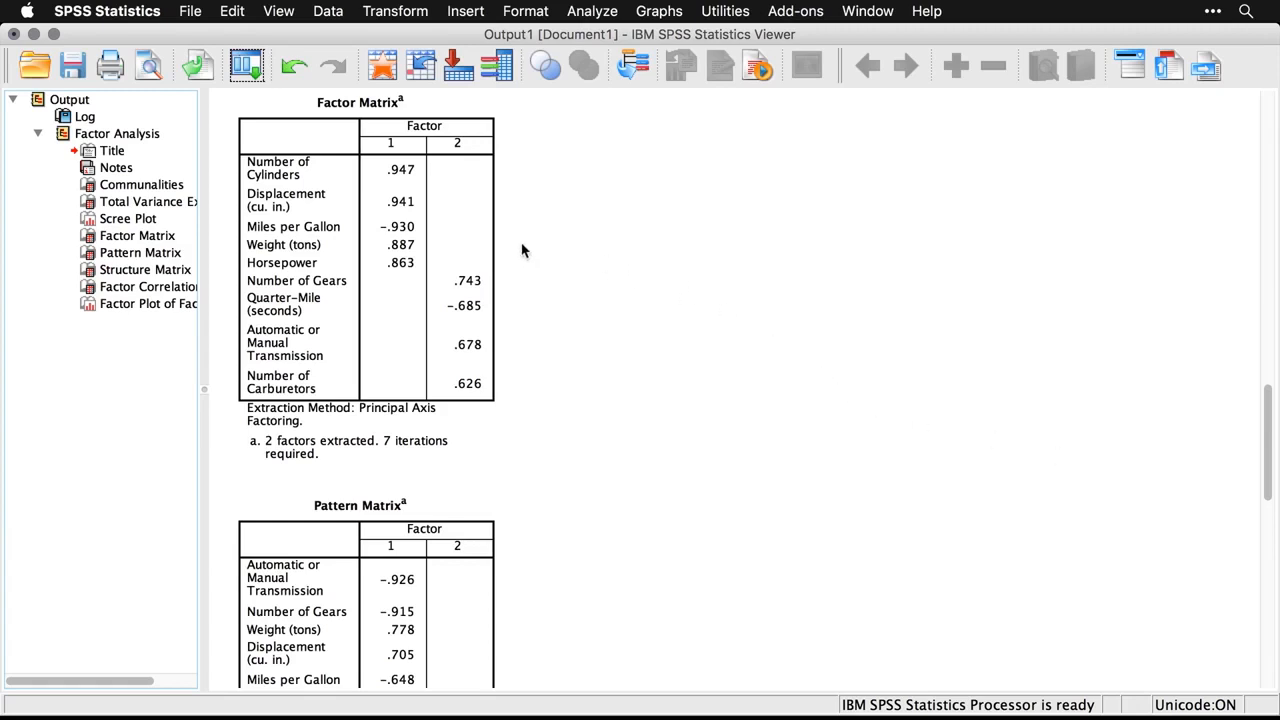
left_click(466, 232)
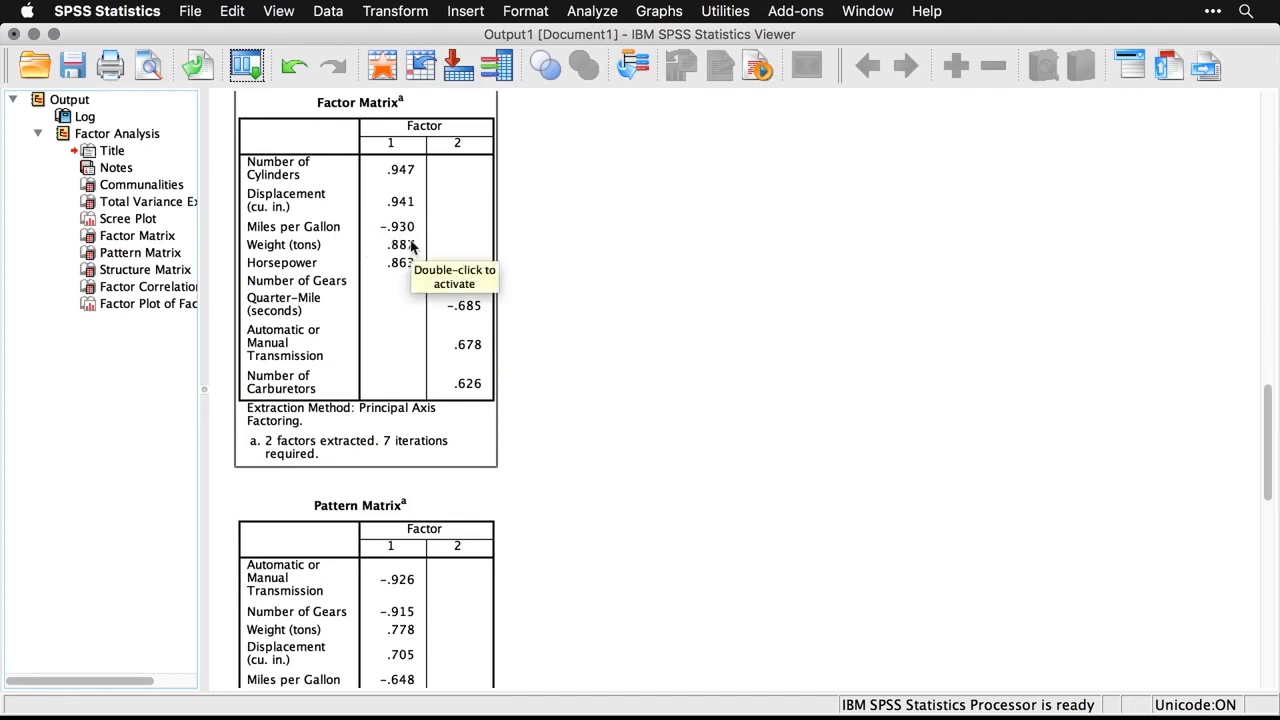
left_click(574, 263)
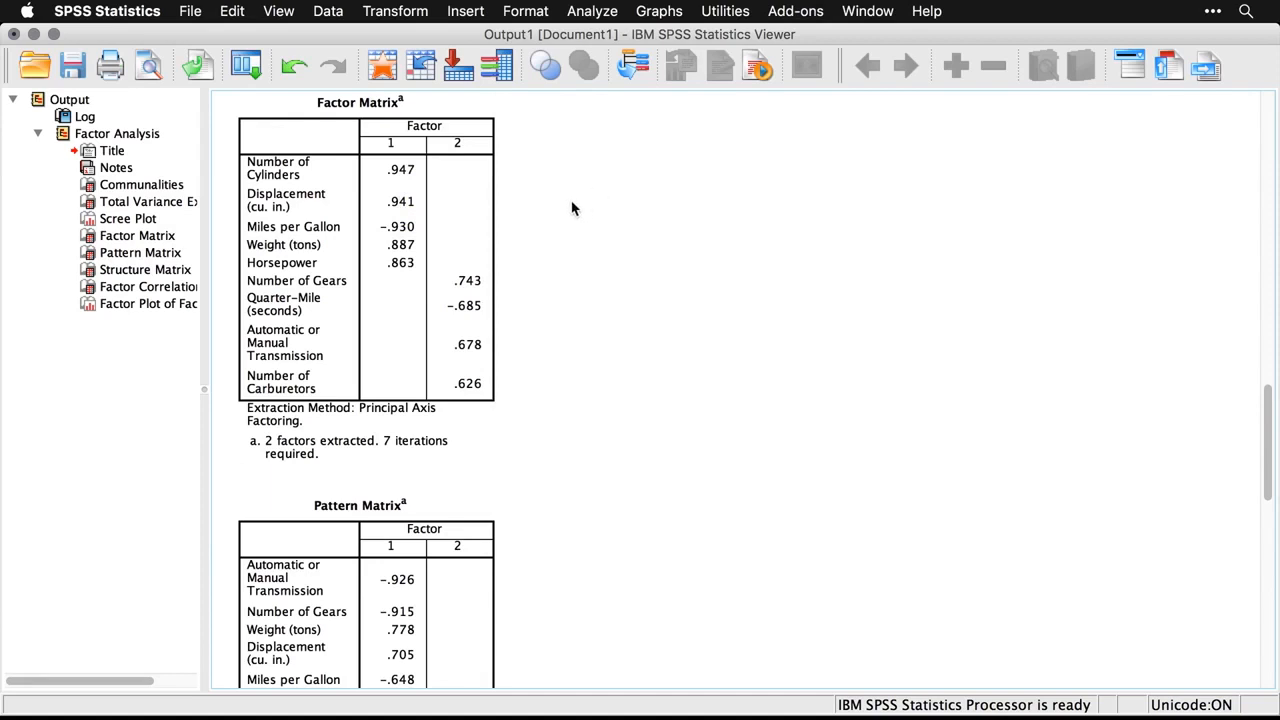
left_click(497, 285)
left_click(505, 312)
left_click(440, 258)
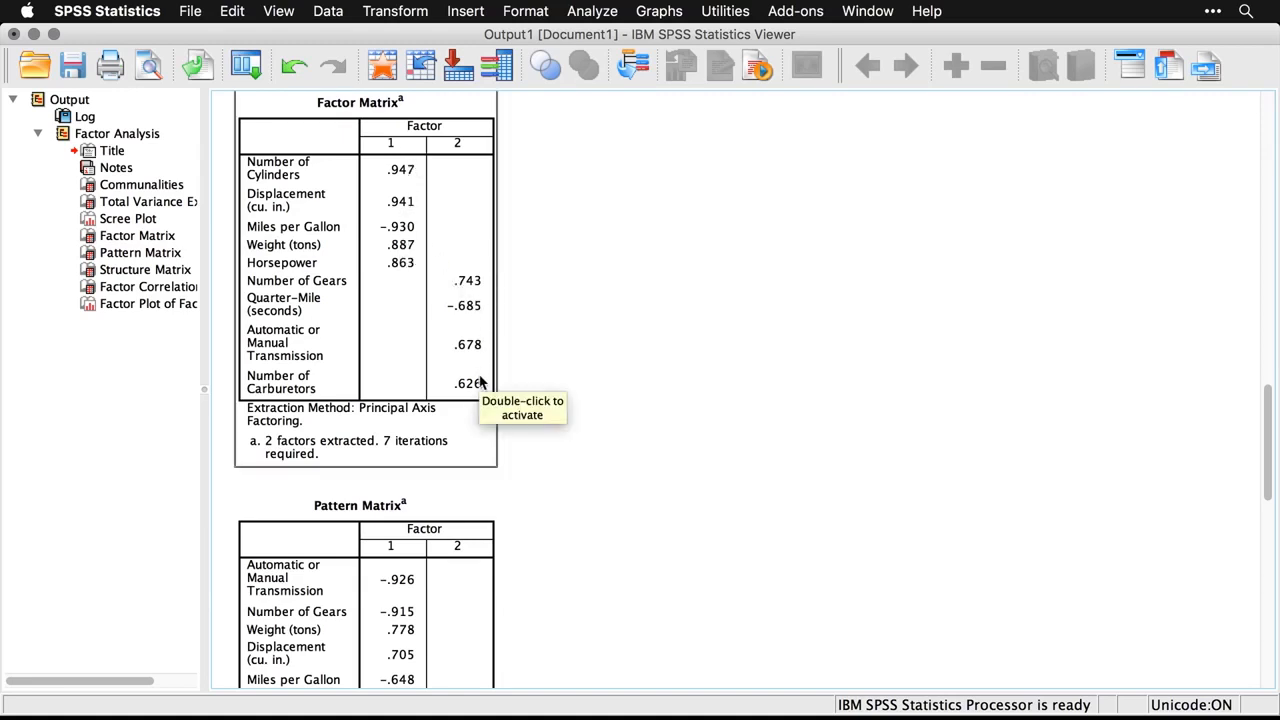
left_click(522, 390)
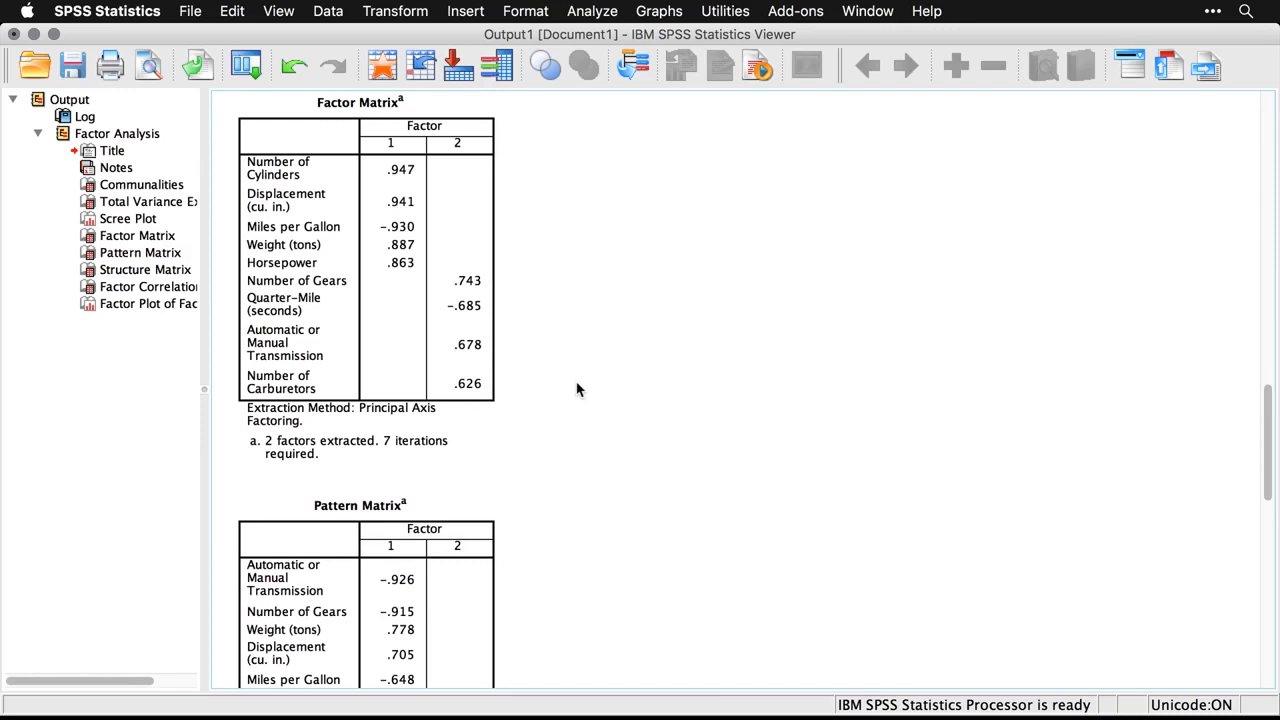
Review the Pattern and Structure Matrices and examine the Factor Plot in Rotated Factor Space
scroll(577, 389, "down", 15)
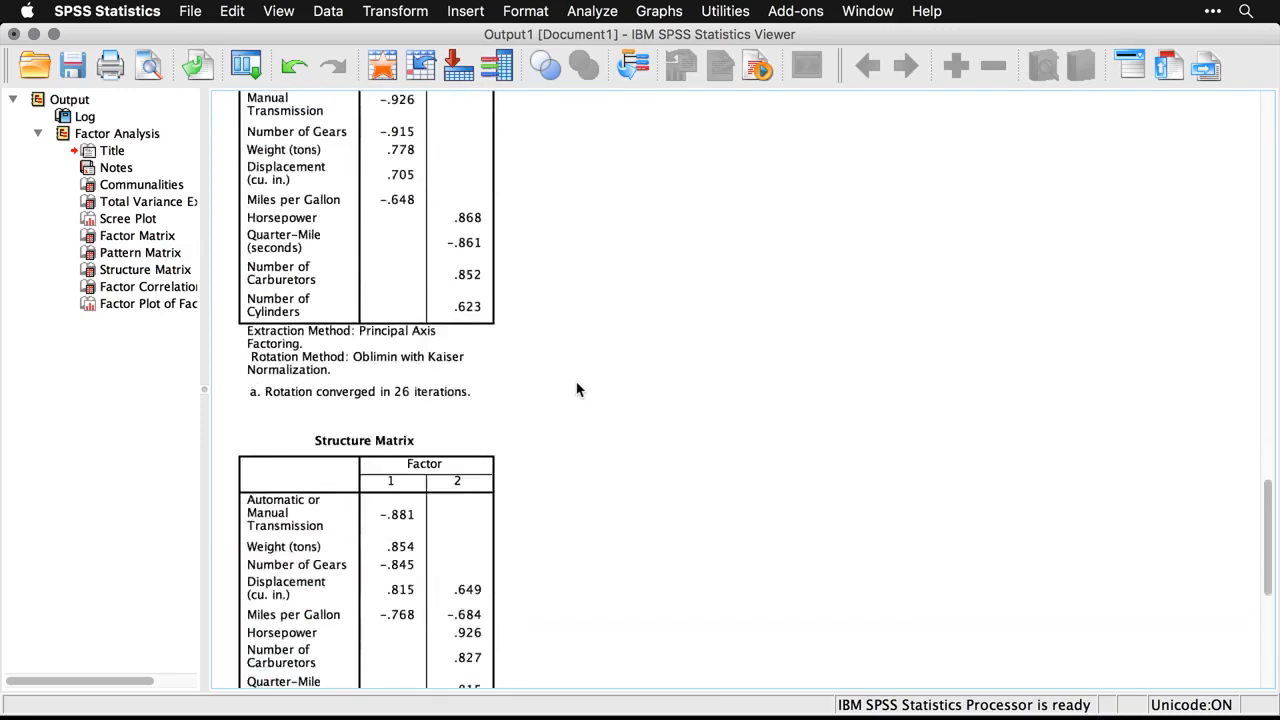
scroll(577, 389, "down", 15)
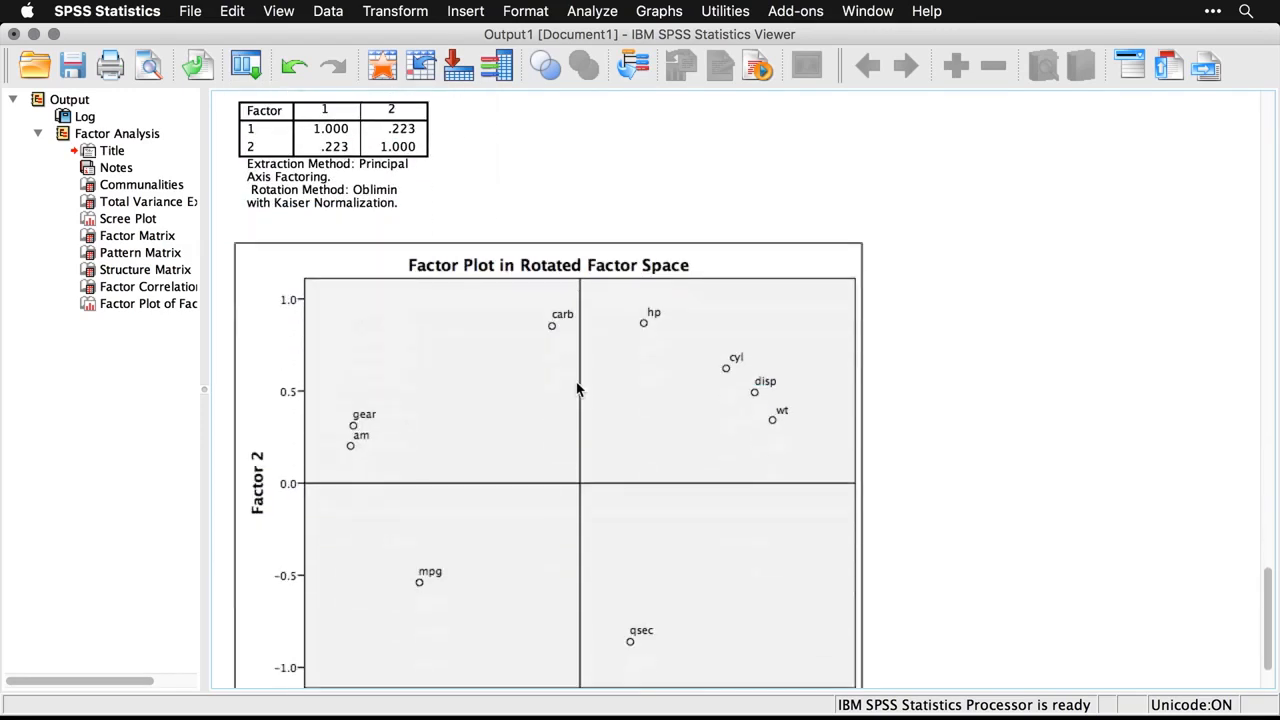
scroll(577, 389, "down", 3)
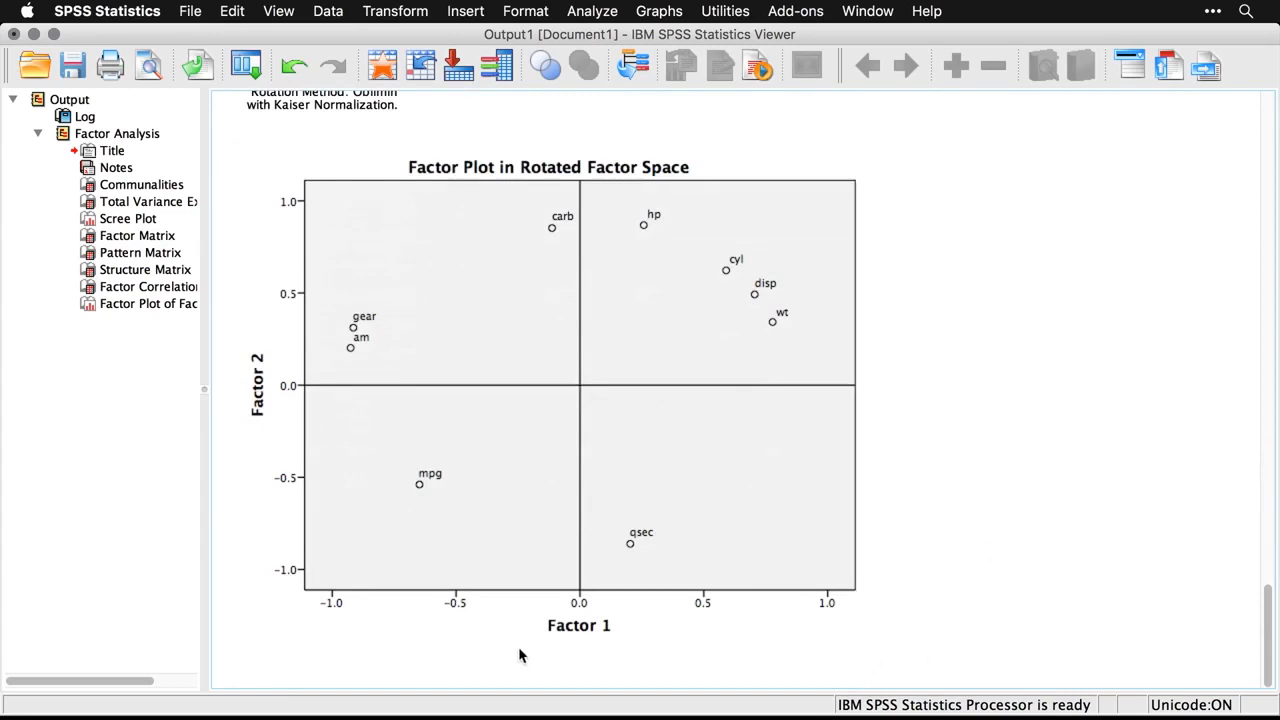
left_click(640, 645)
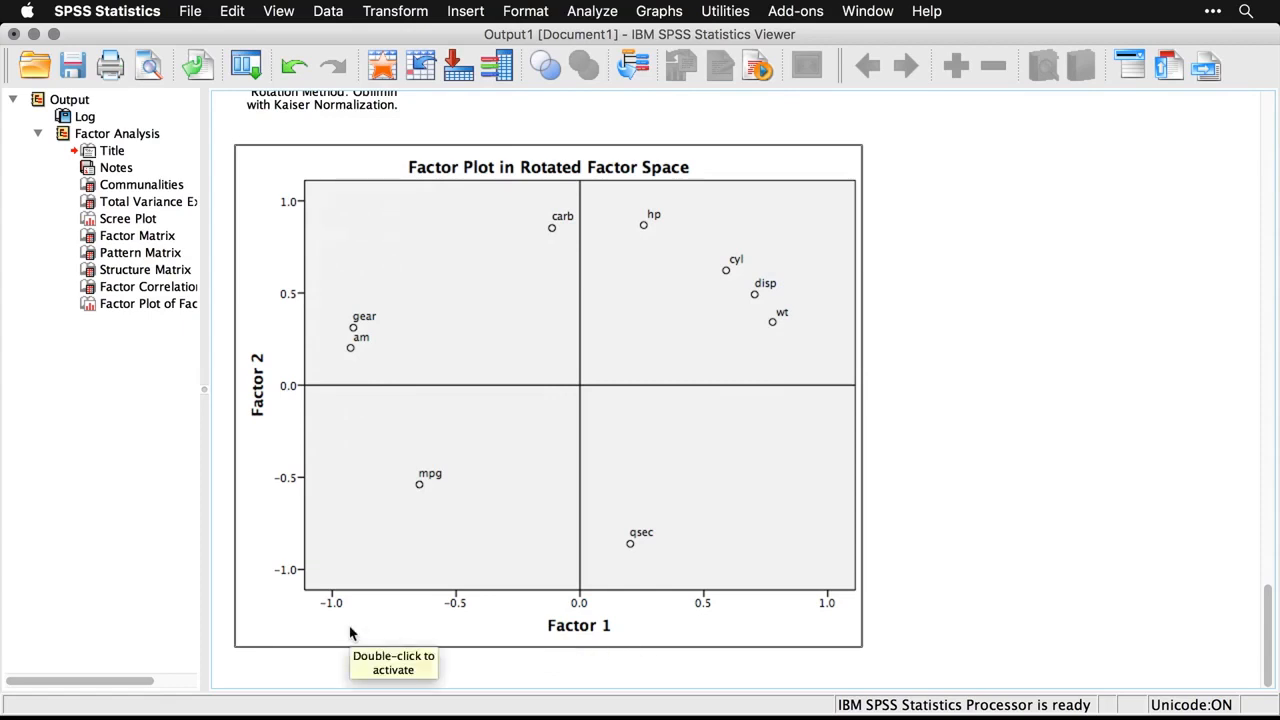
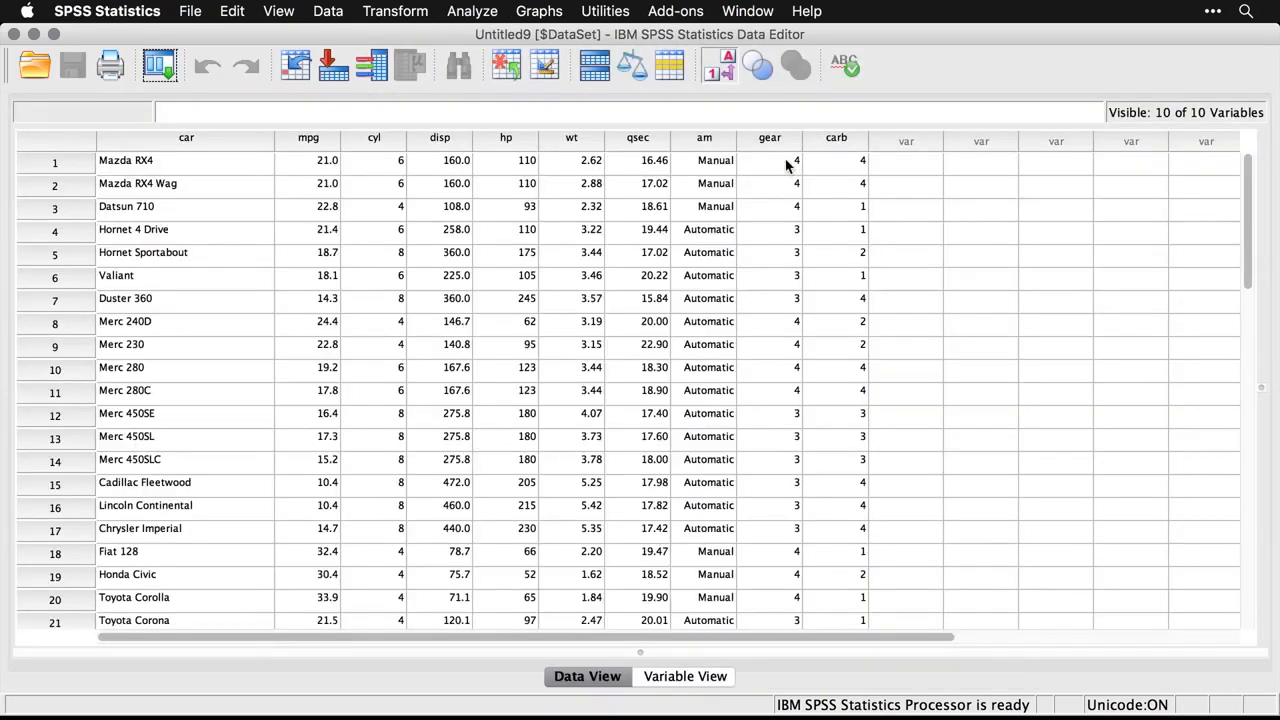
Look through the cars data, then start a Linear Regression with Miles per Gallon [mpg] as the dependent variable
scroll(528, 318, "down", 10)
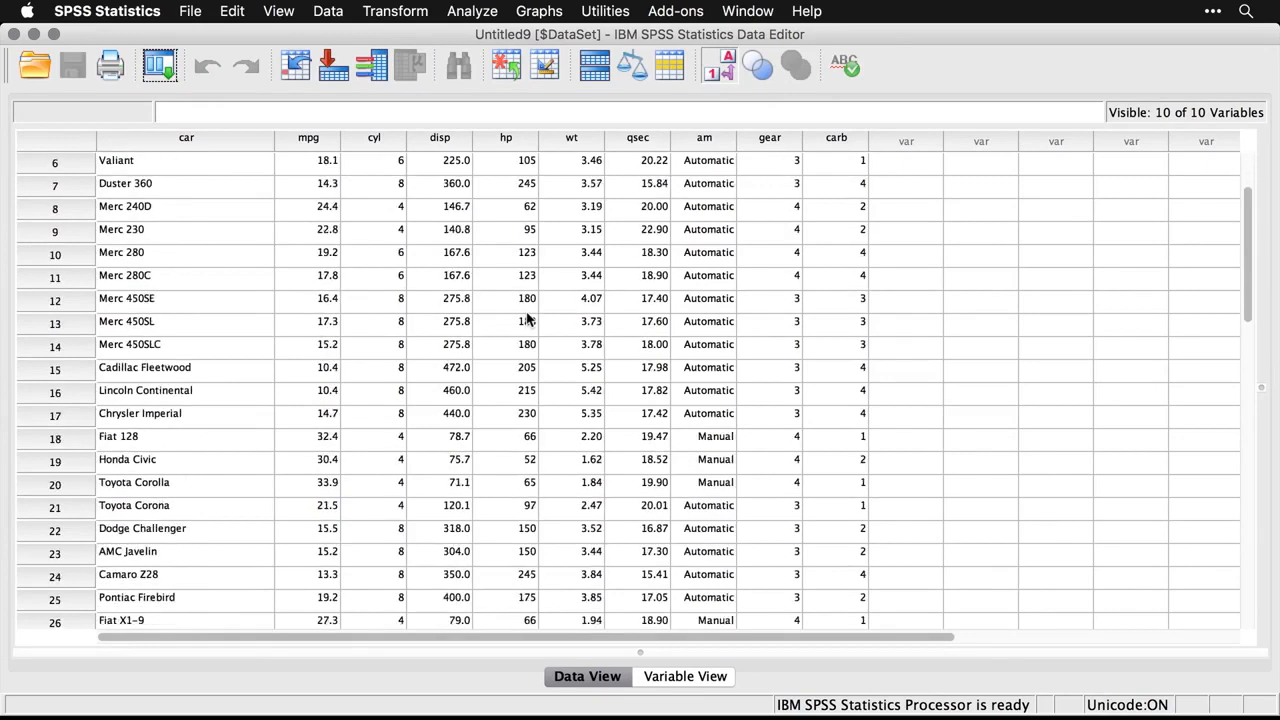
scroll(528, 318, "down", 3)
scroll(528, 318, "up", 13)
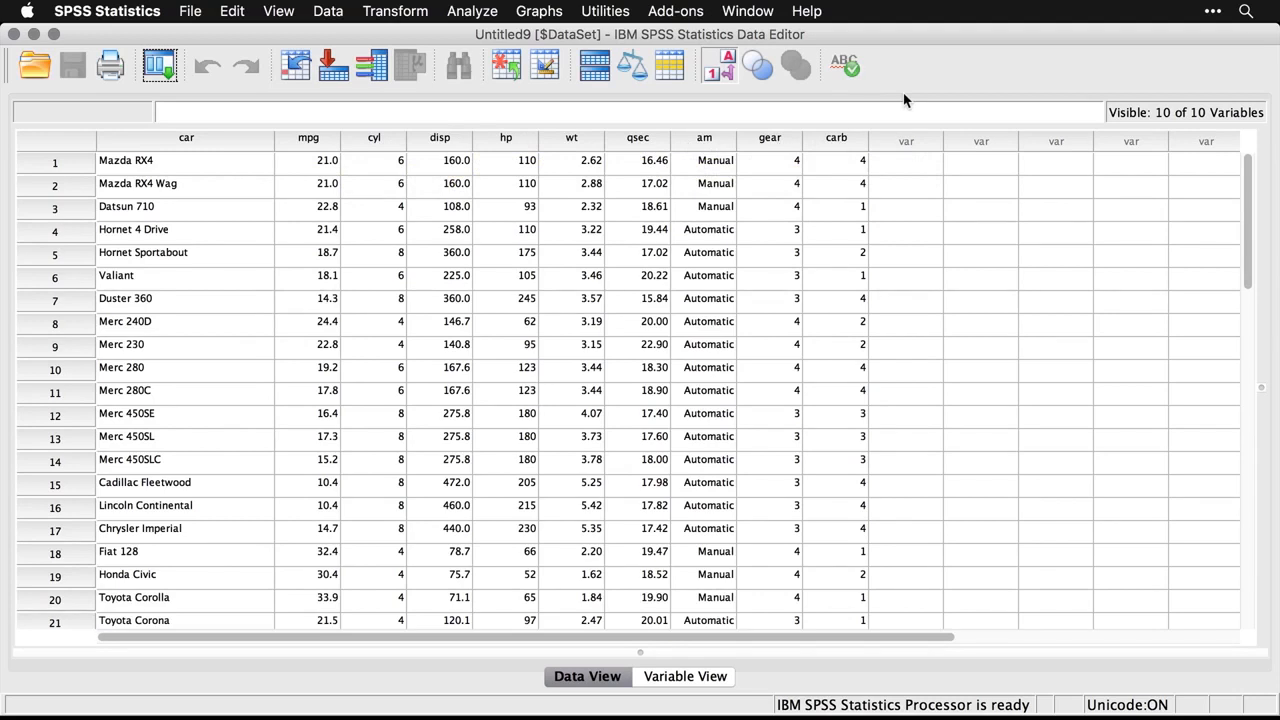
left_click(473, 12)
mouse_move(530, 188)
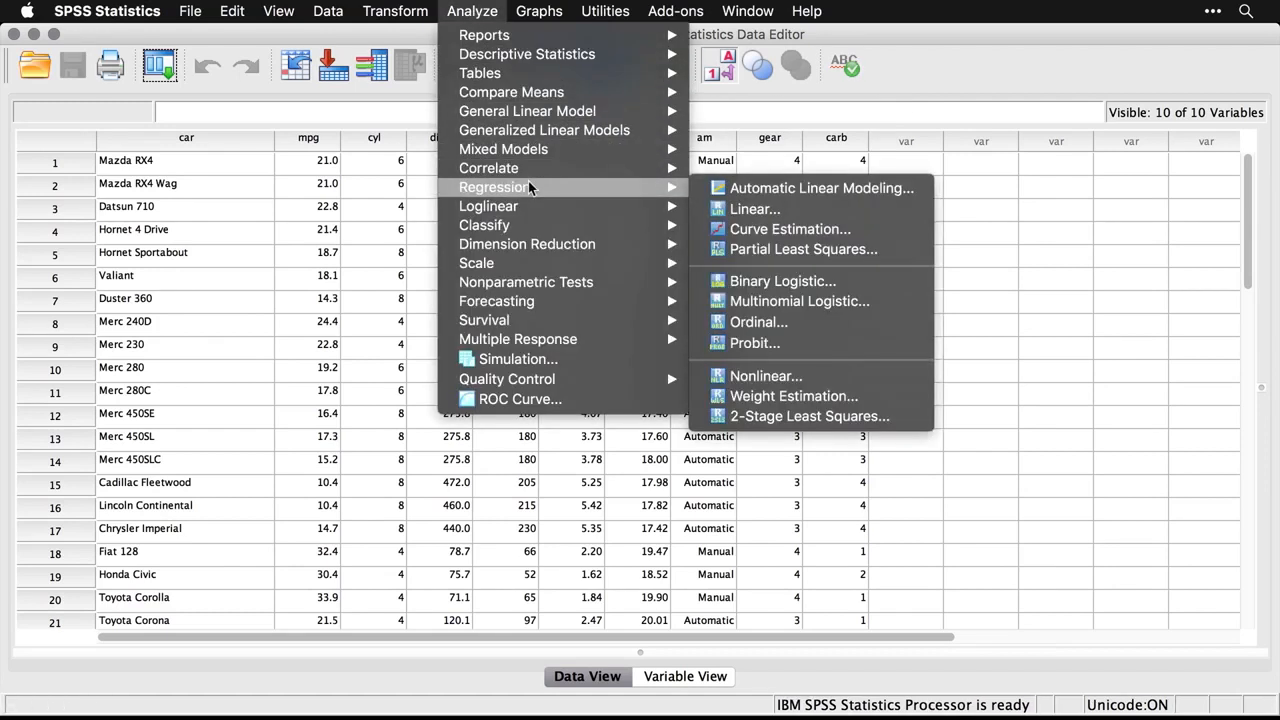
left_click(815, 219)
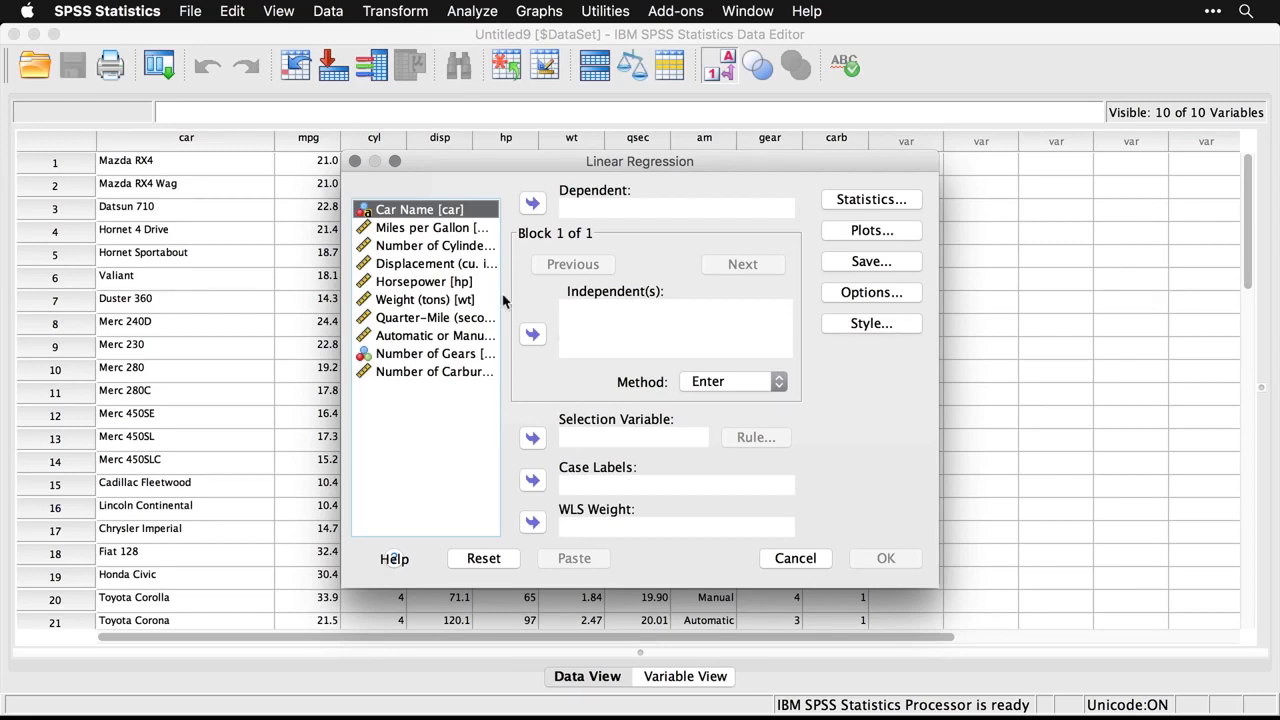
left_click(452, 231)
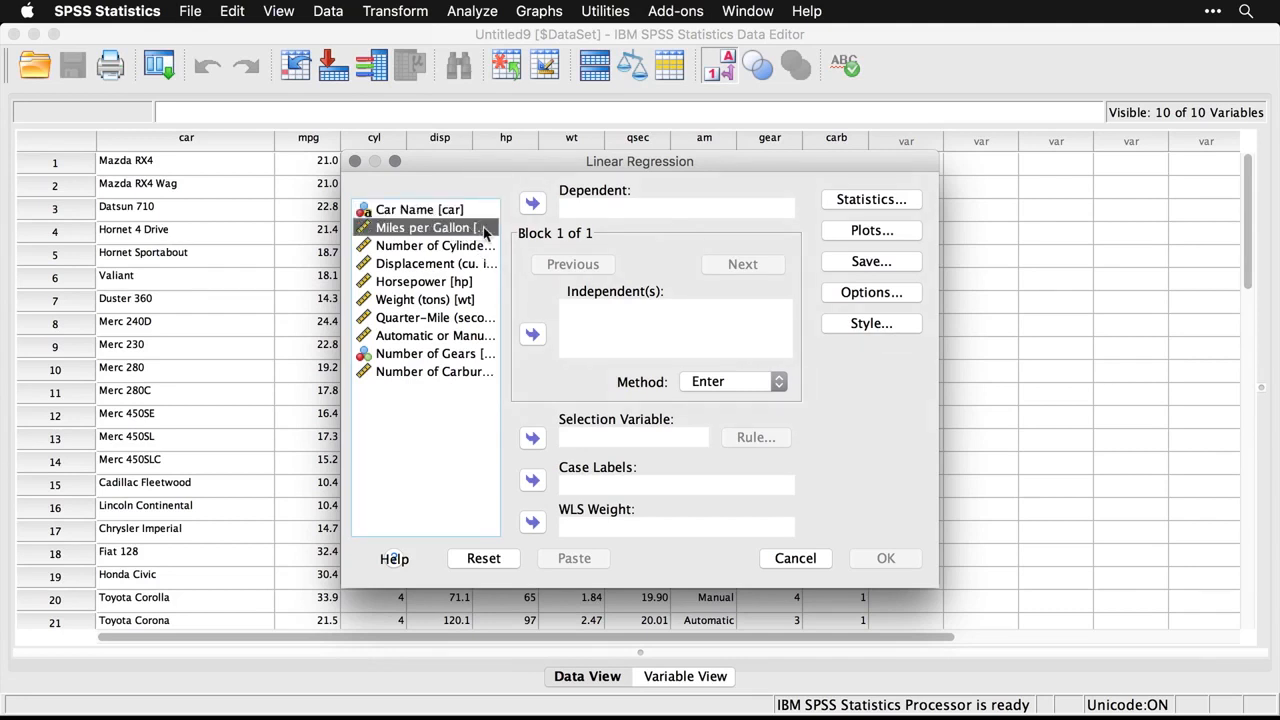
left_click(533, 204)
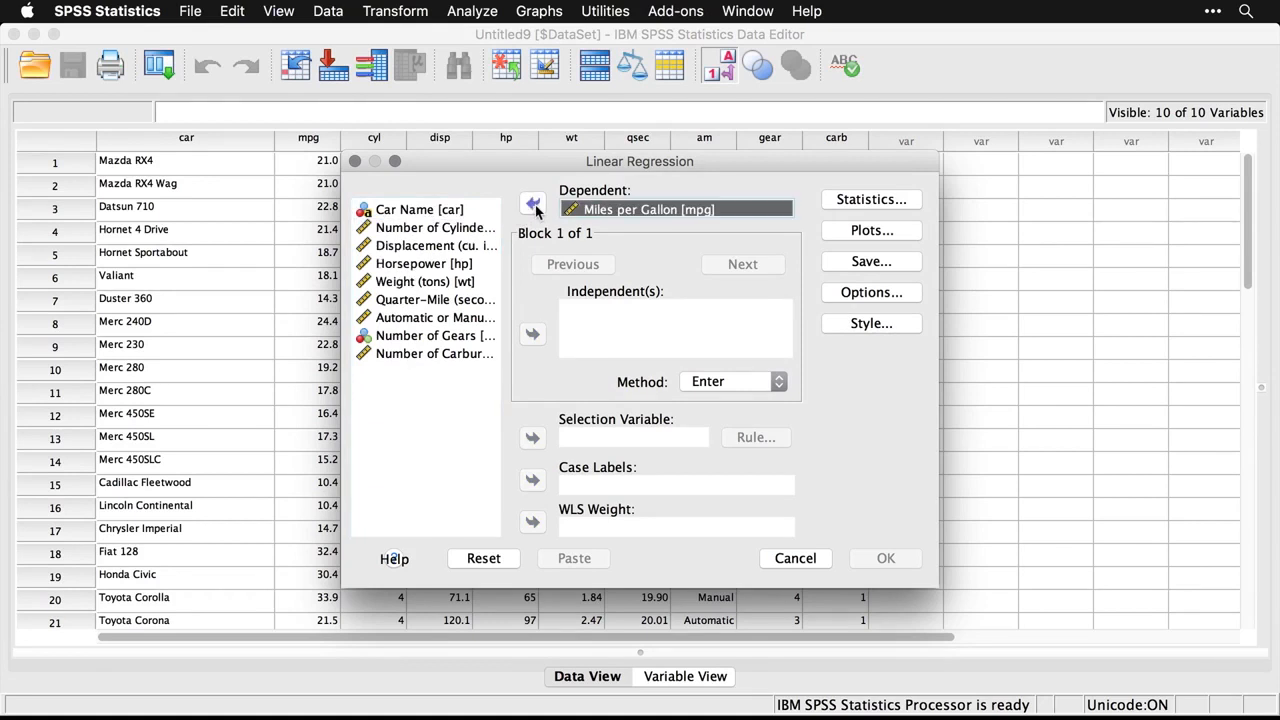
Add all variables from Number of Cylinders through Number of Carburetors as independents and run the regression with the Enter method
left_click(413, 230)
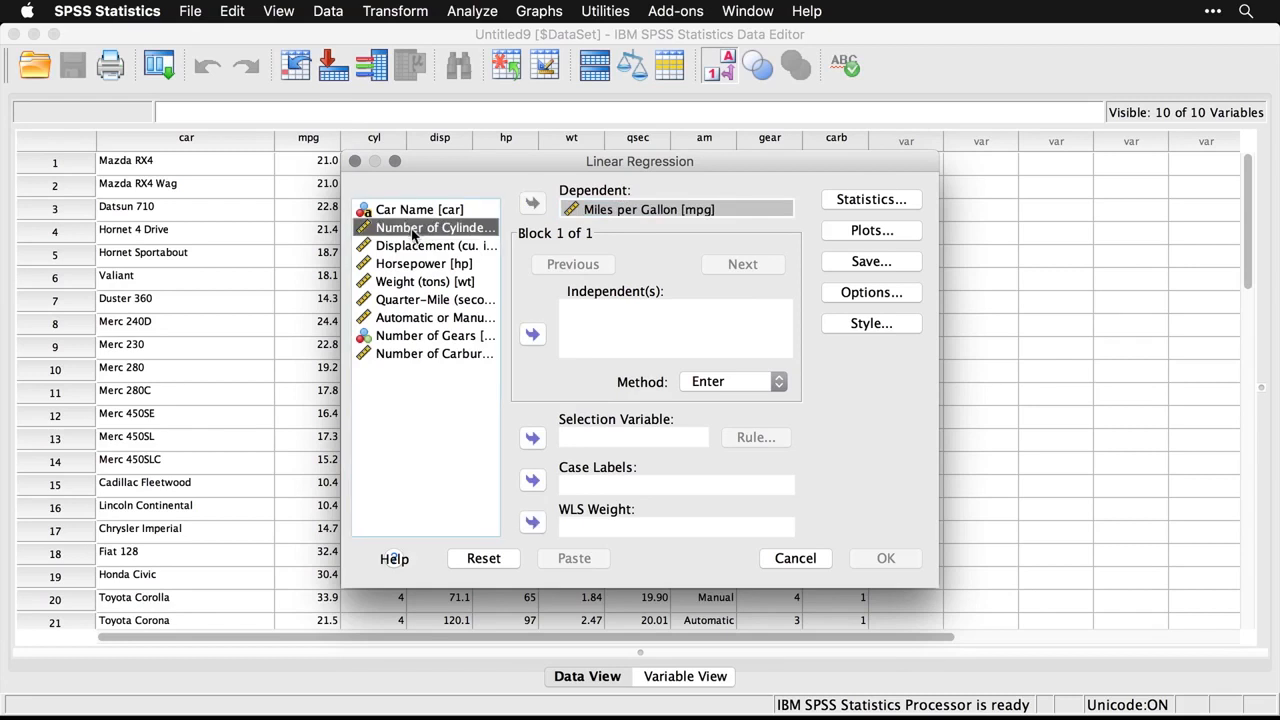
left_click(408, 356, "shift")
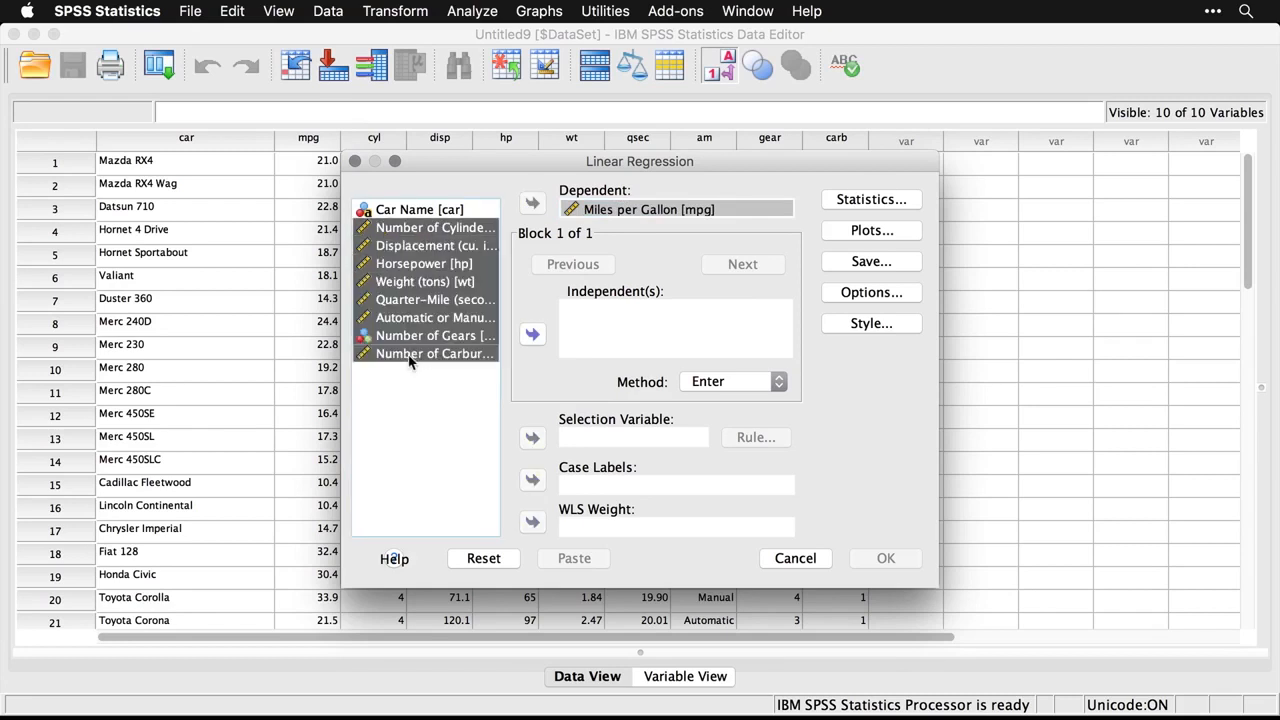
left_click(533, 334)
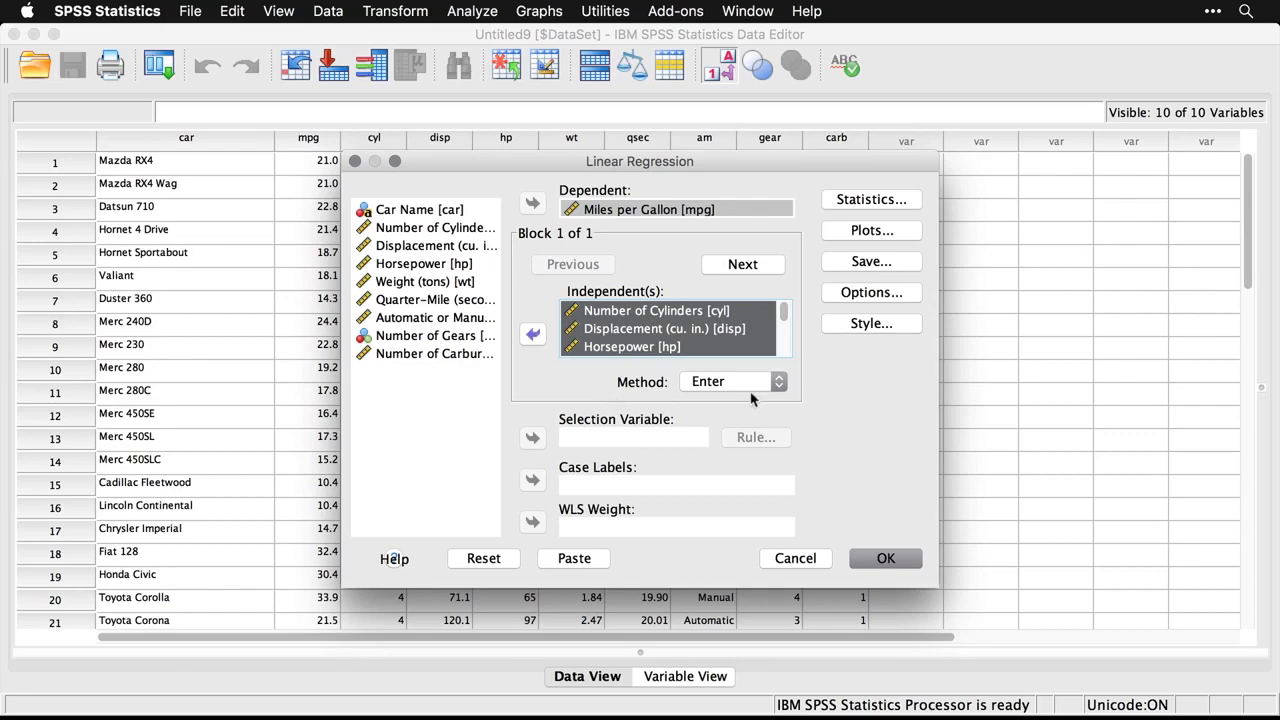
left_click(888, 560)
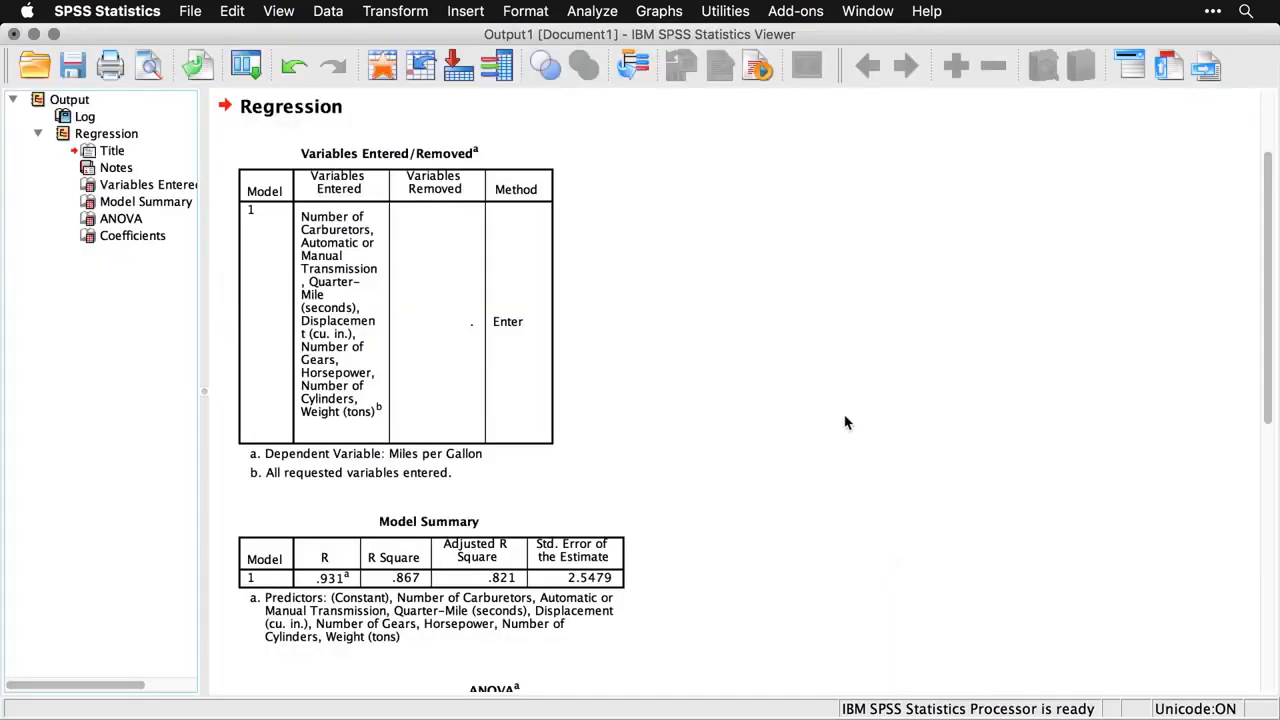
Examine the regression syntax and the Variables Entered/Removed, Model Summary, ANOVA and Coefficients tables in the output
scroll(845, 423, "up", 5)
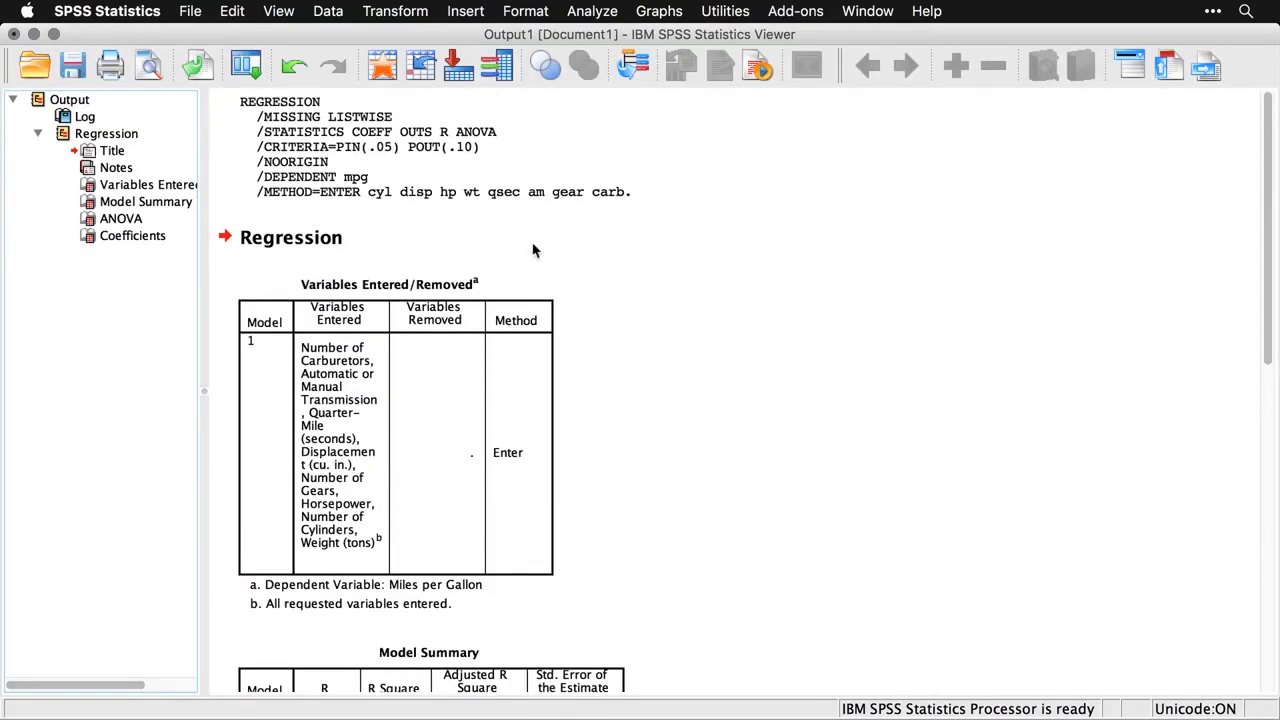
left_click(520, 196)
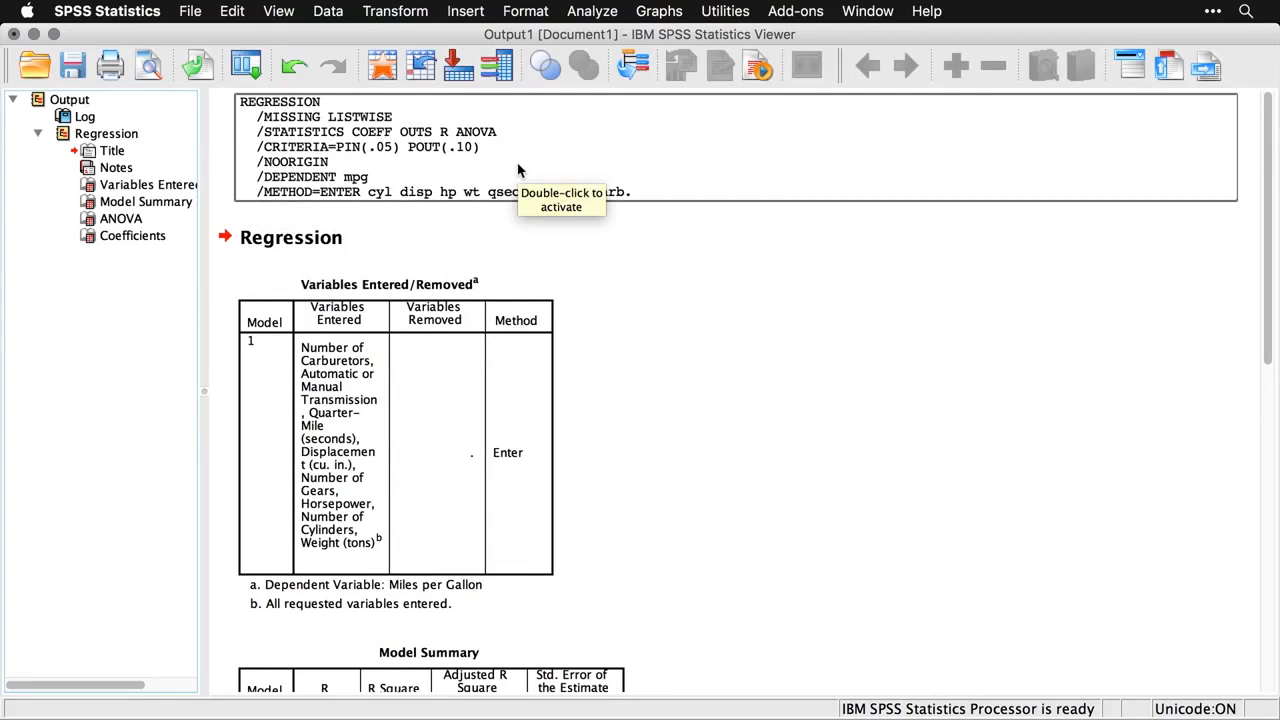
scroll(683, 361, "down", 4)
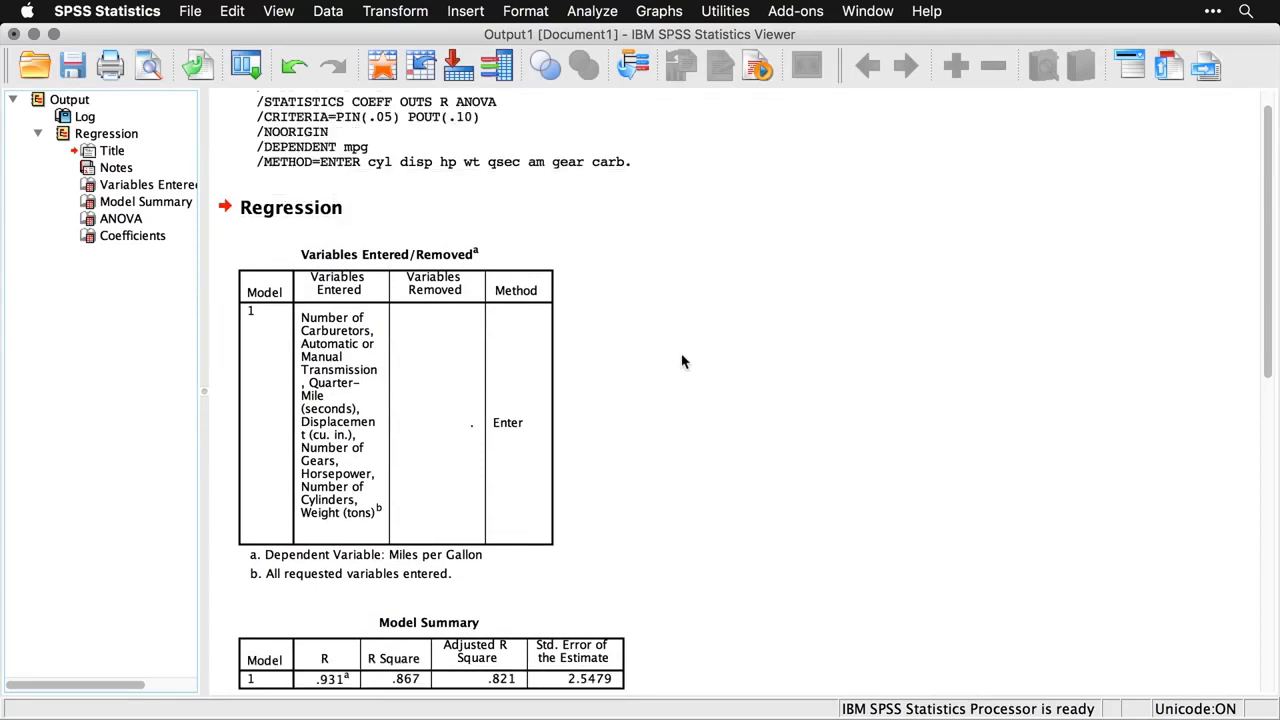
left_click(412, 304)
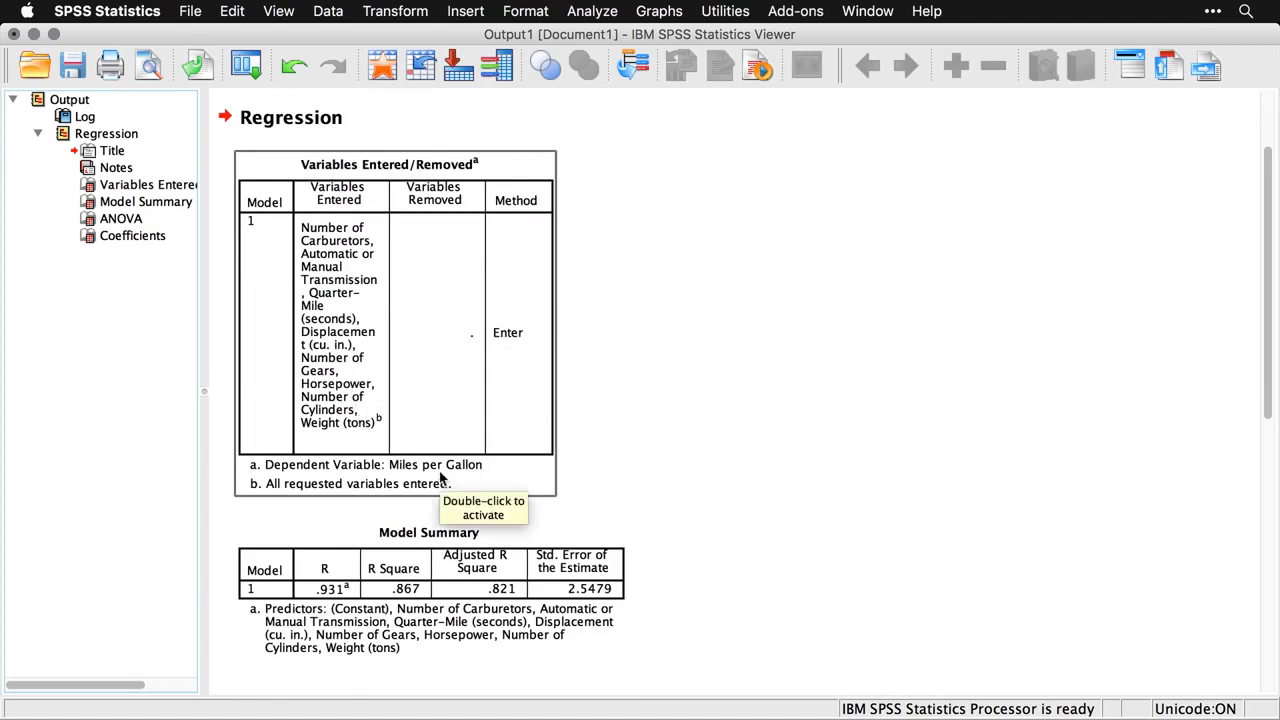
left_click(619, 380)
scroll(625, 385, "down", 5)
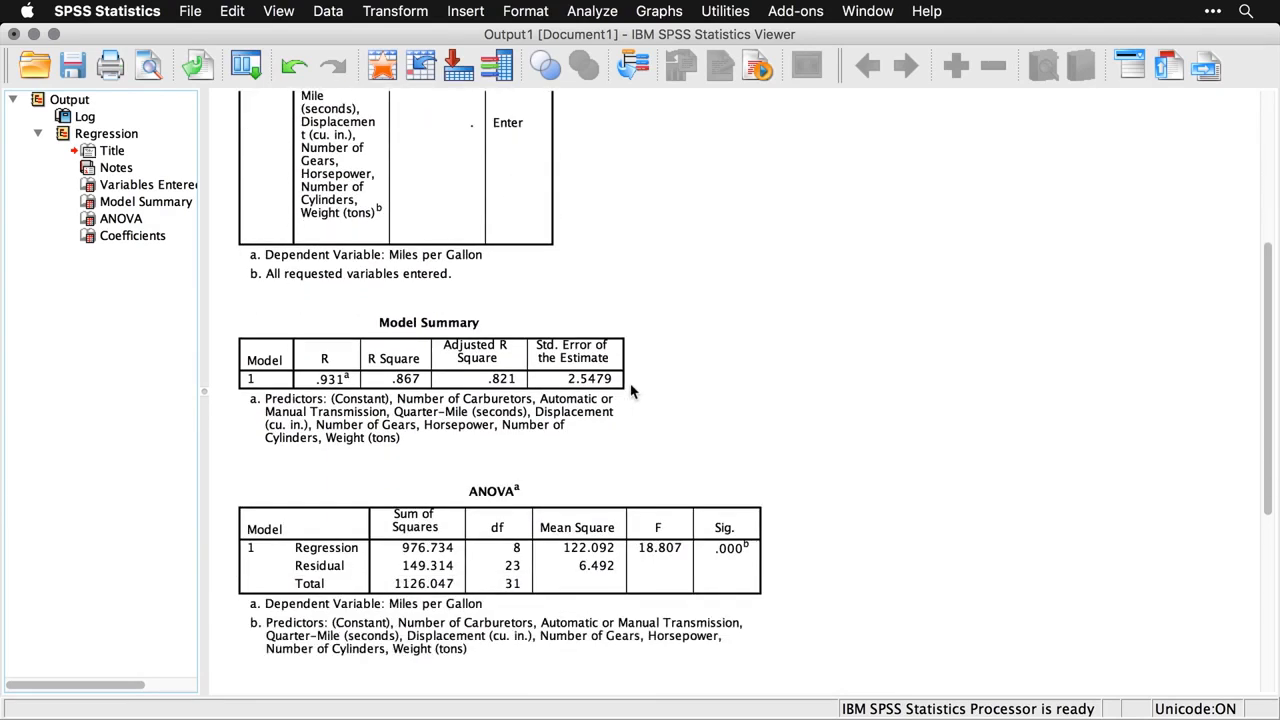
left_click(420, 430)
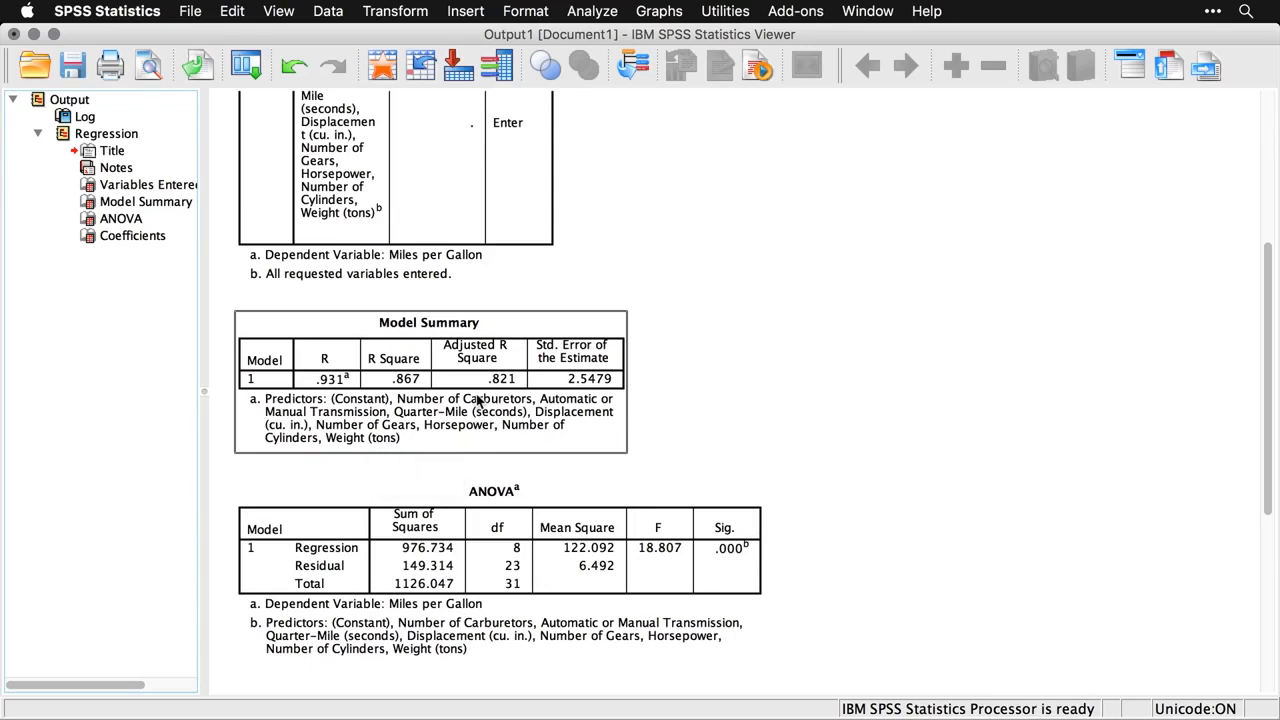
scroll(477, 400, "down", 3)
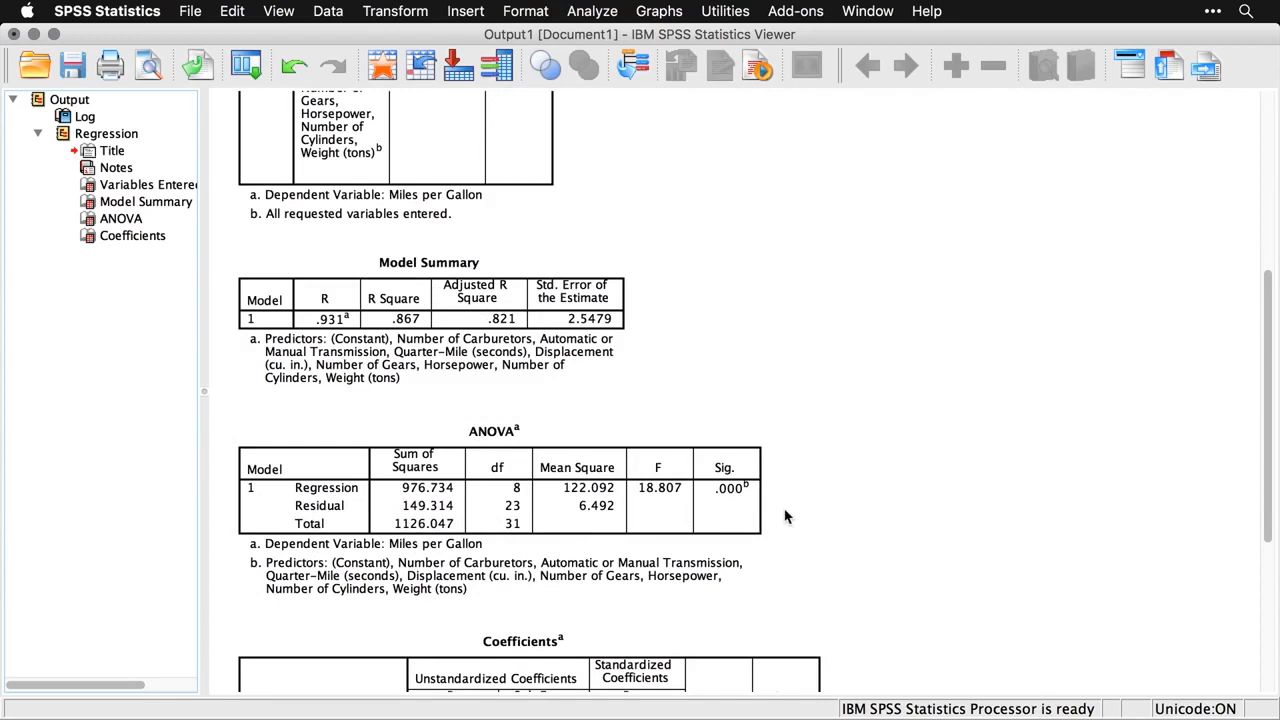
scroll(785, 516, "down", 5)
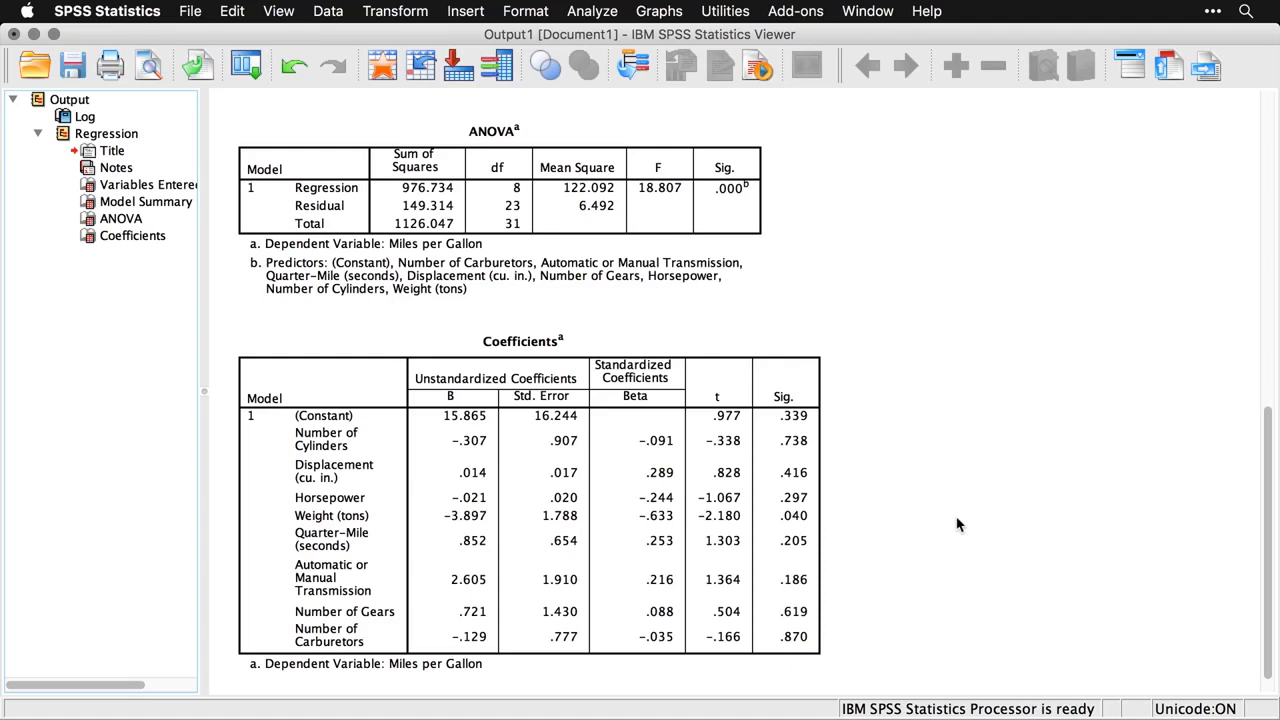
scroll(957, 525, "down", 1)
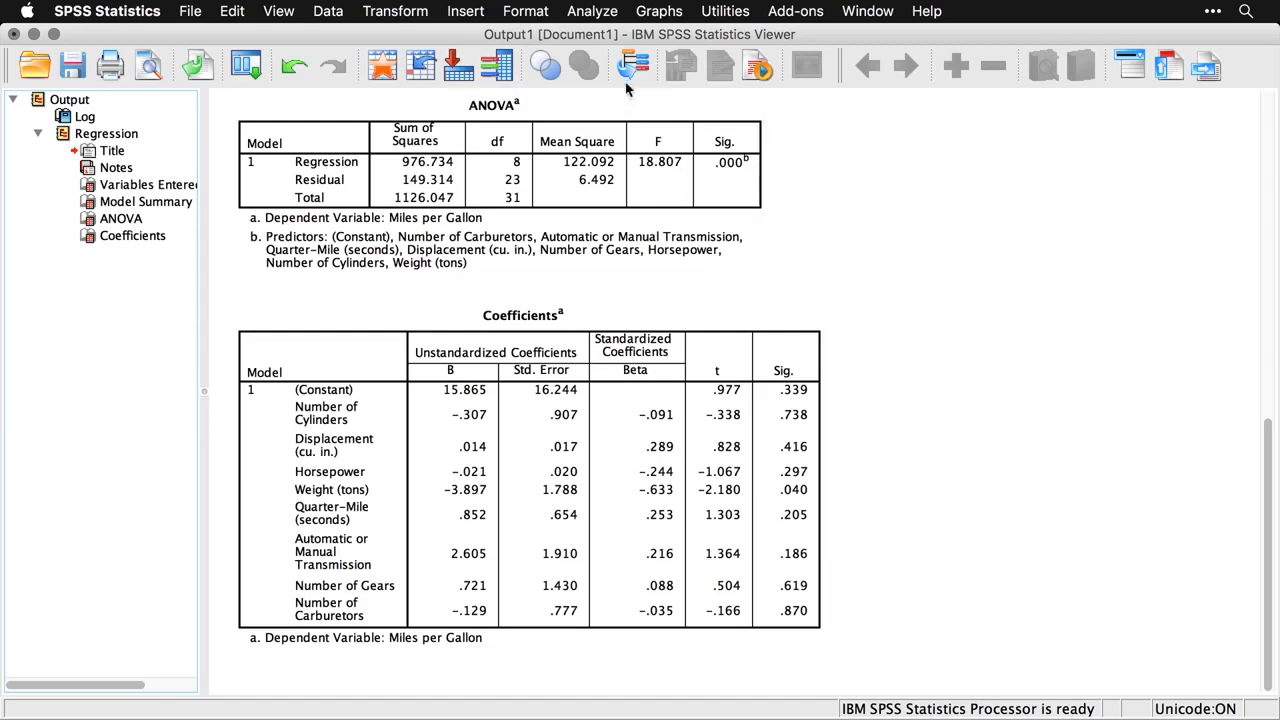
Reopen the Linear Regression setup for Miles per Gallon and change the variable entry method to Stepwise
left_click(595, 16)
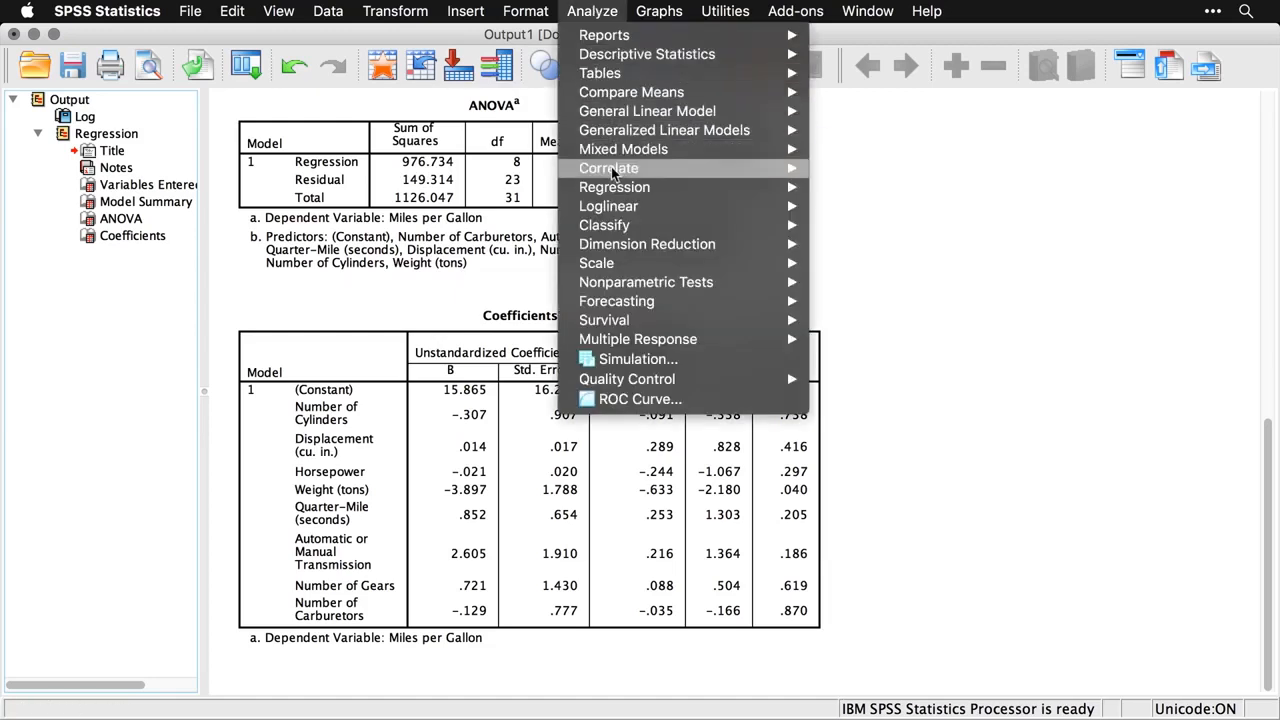
mouse_move(622, 189)
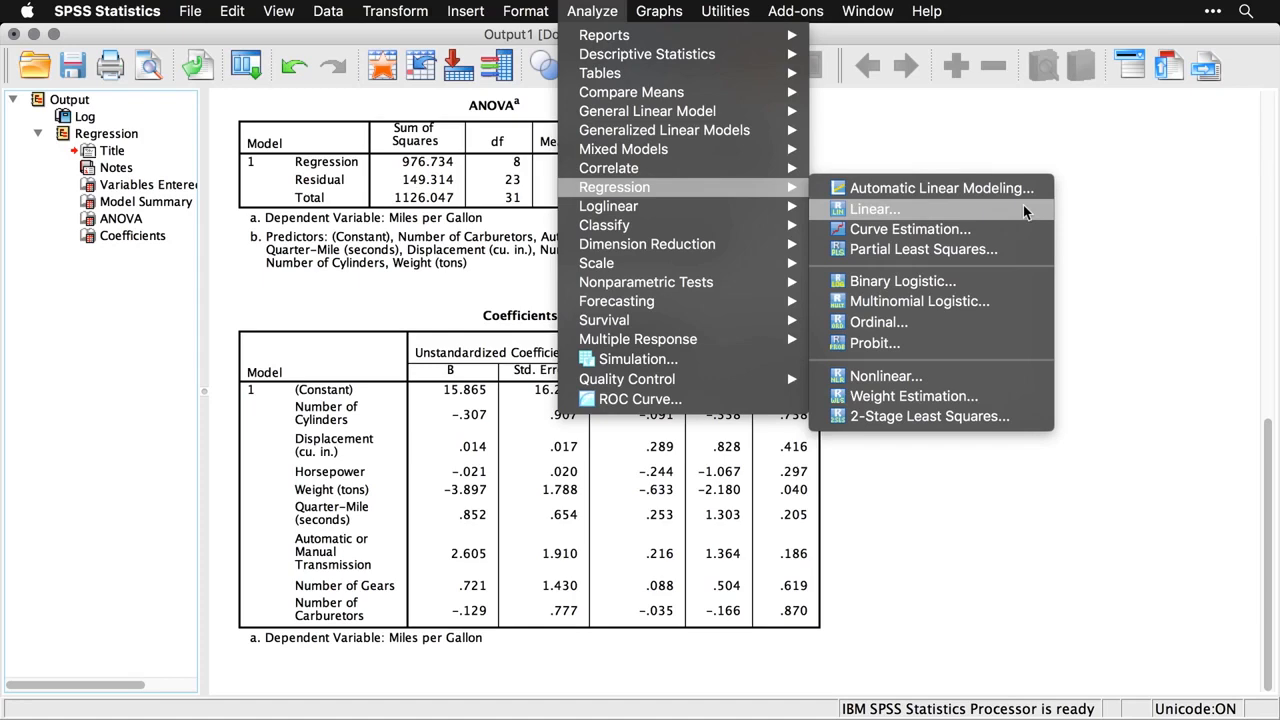
left_click(1023, 210)
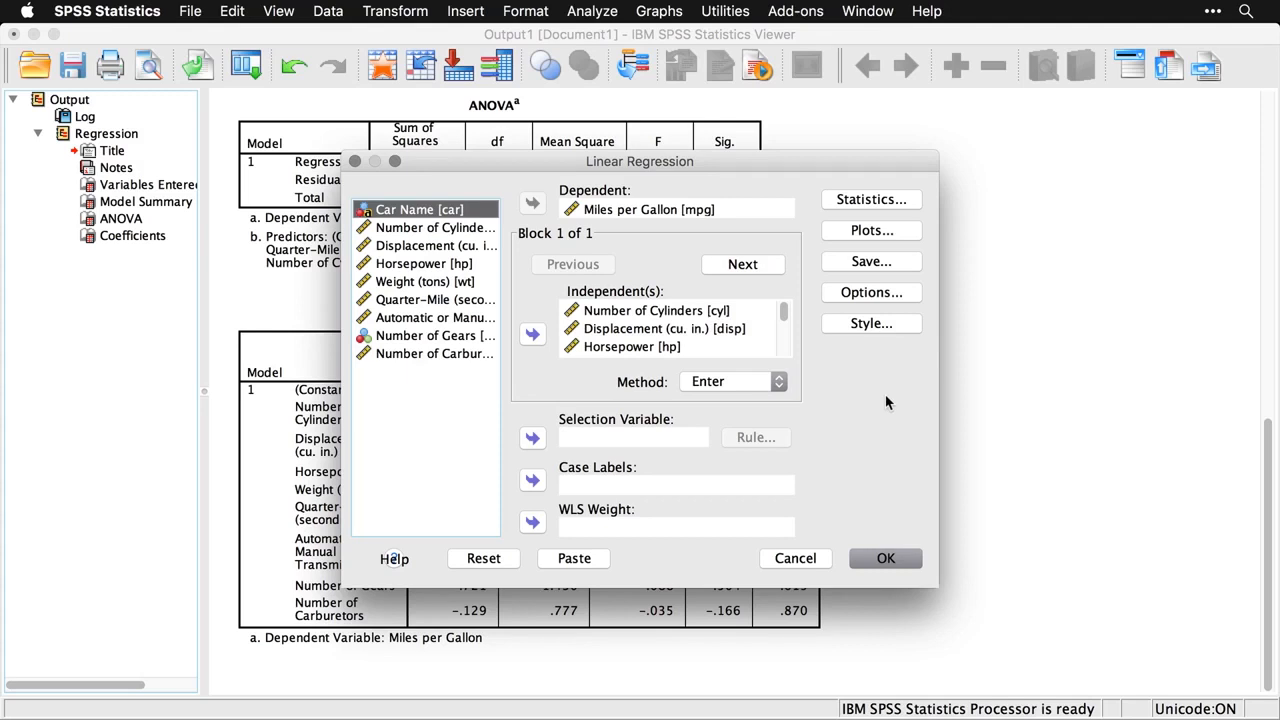
left_click(757, 390)
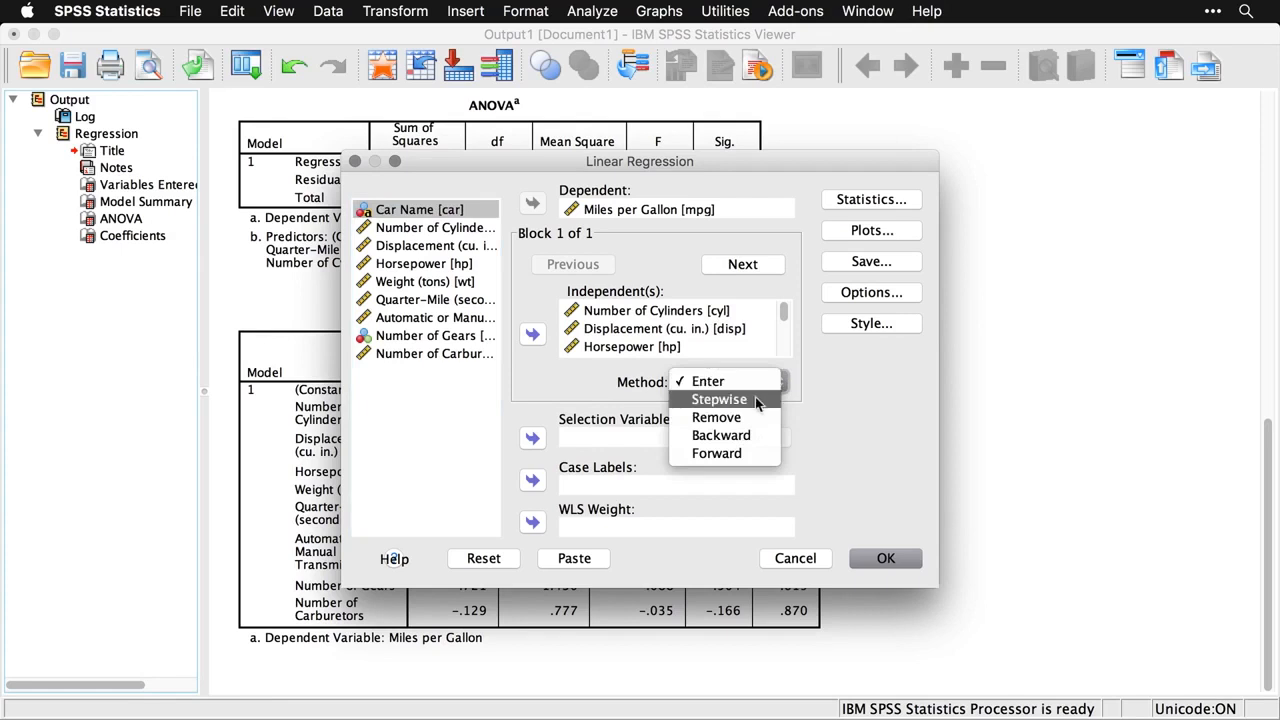
left_click(755, 398)
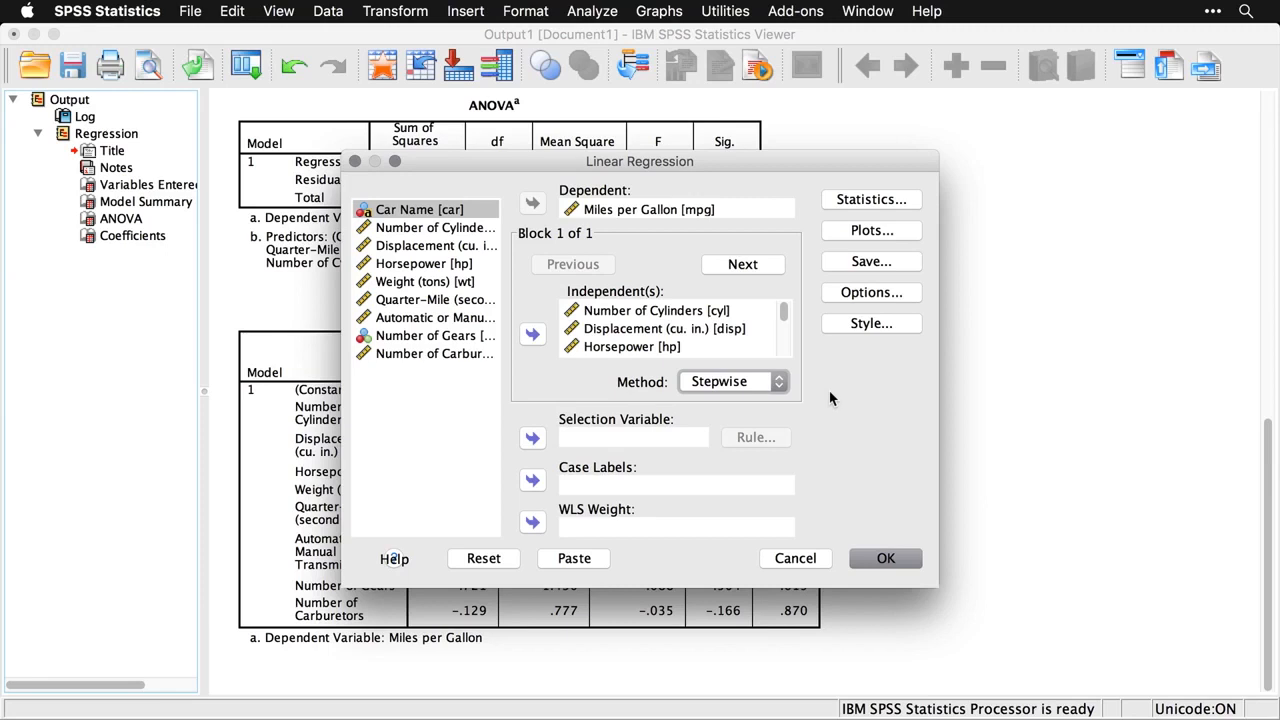
Add 95% confidence intervals for the coefficients and the R squared change to the regression statistics
left_click(884, 201)
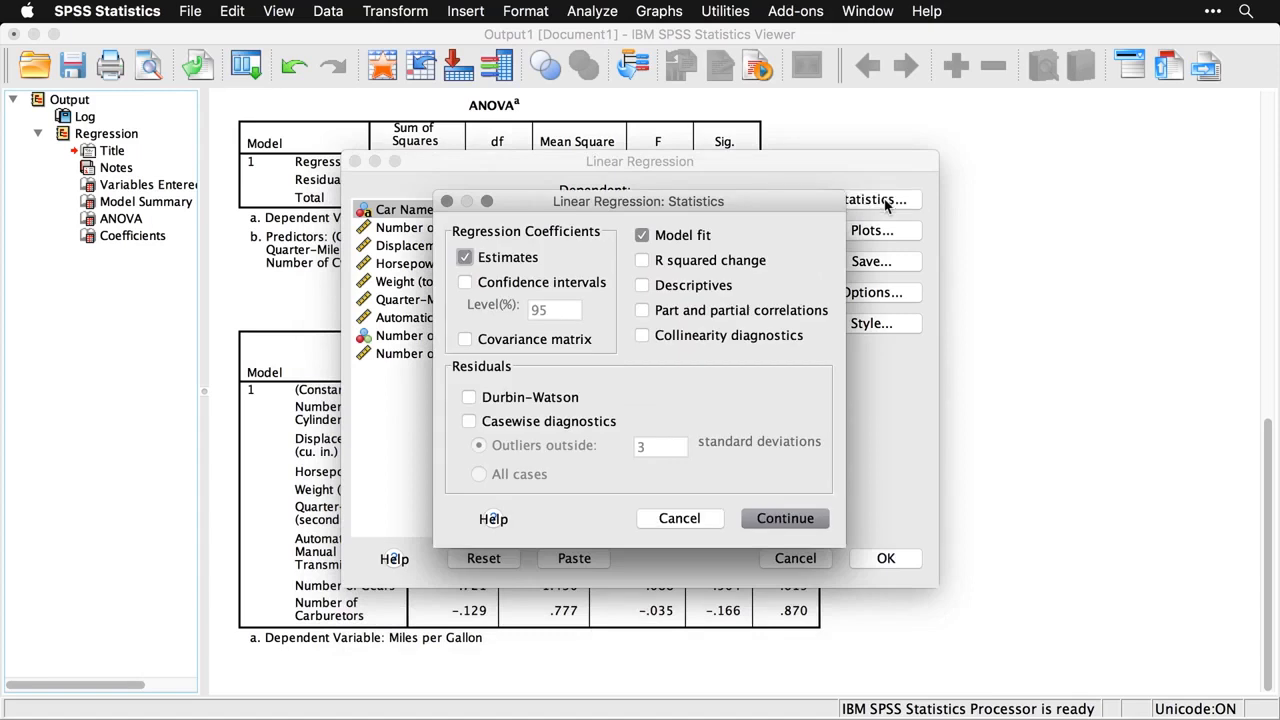
left_click(466, 284)
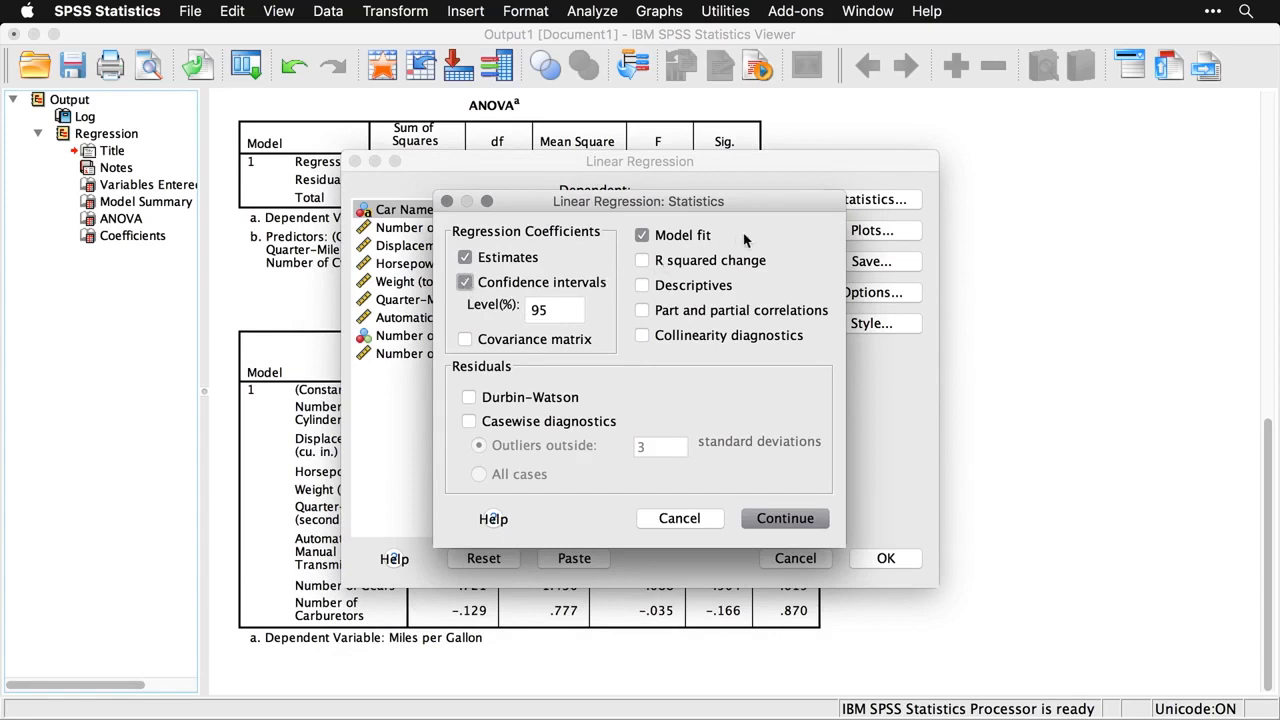
left_click(640, 263)
left_click(641, 262)
left_click(796, 522)
Request a histogram and a normal probability plot of the standardized residuals
left_click(886, 232)
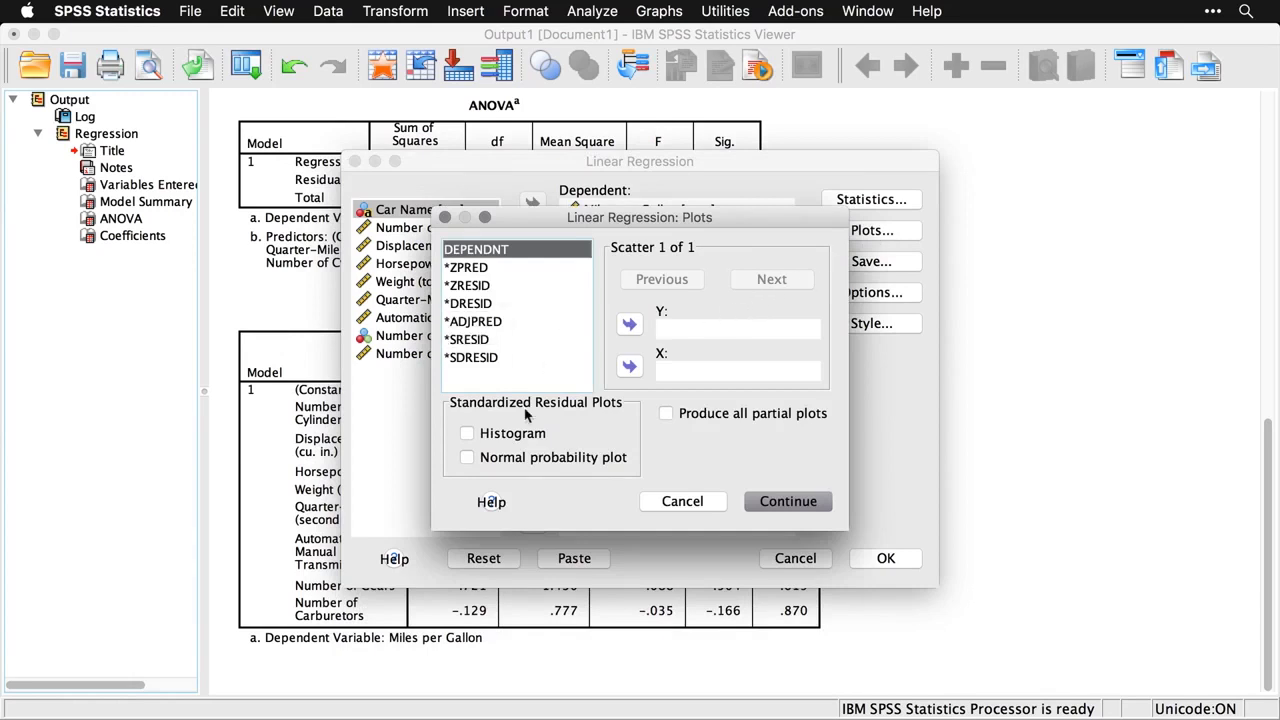
left_click(469, 433)
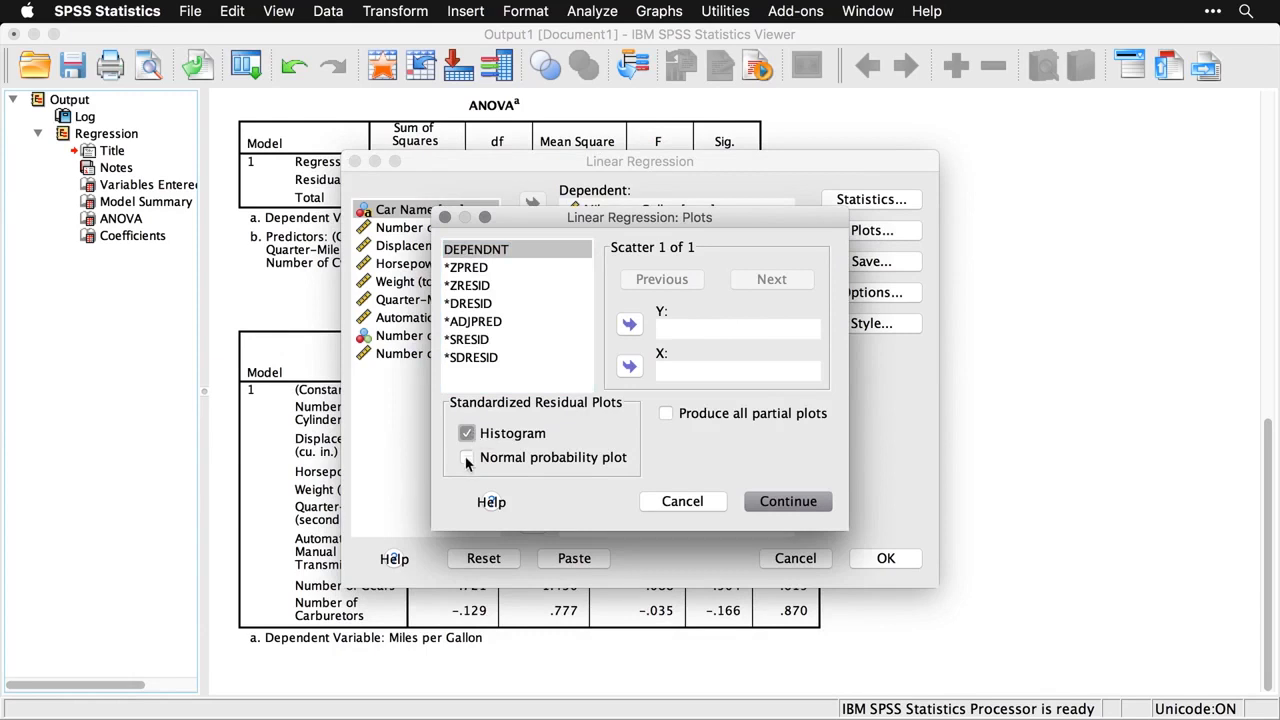
left_click(467, 458)
left_click(792, 503)
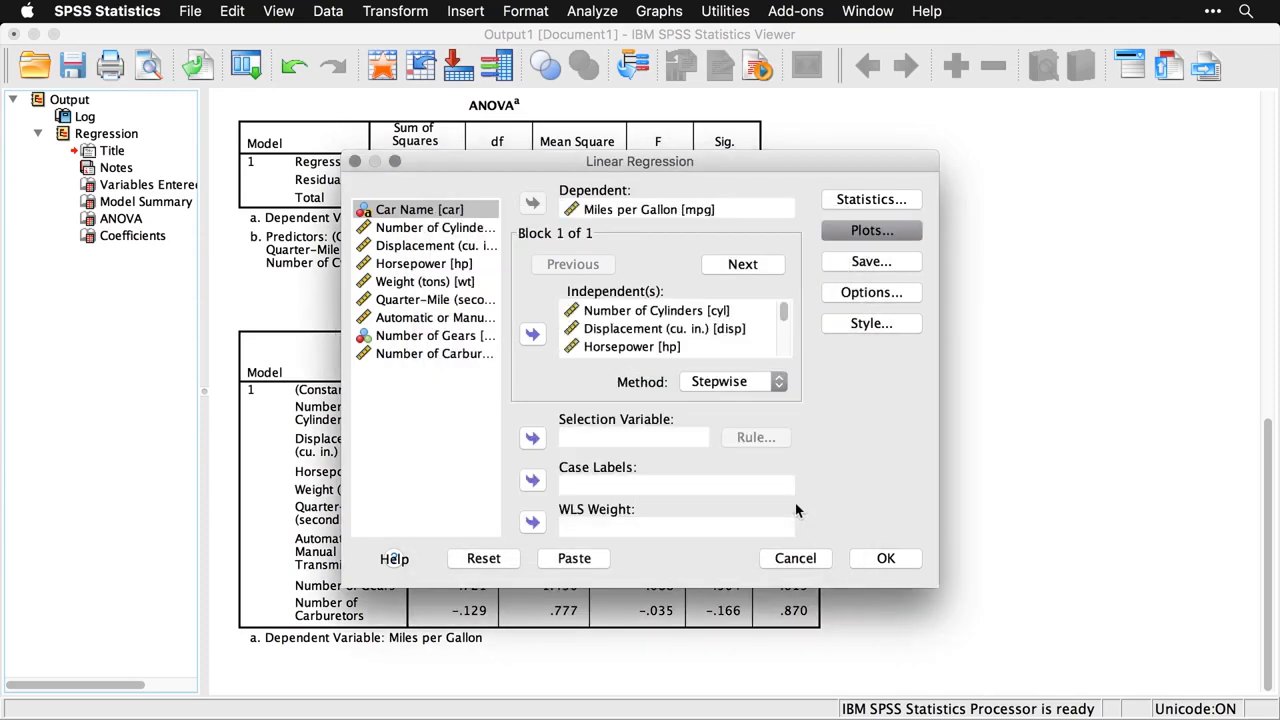
Review the regression's Save, Options and Table Style settings, leaving each one without changes
left_click(908, 262)
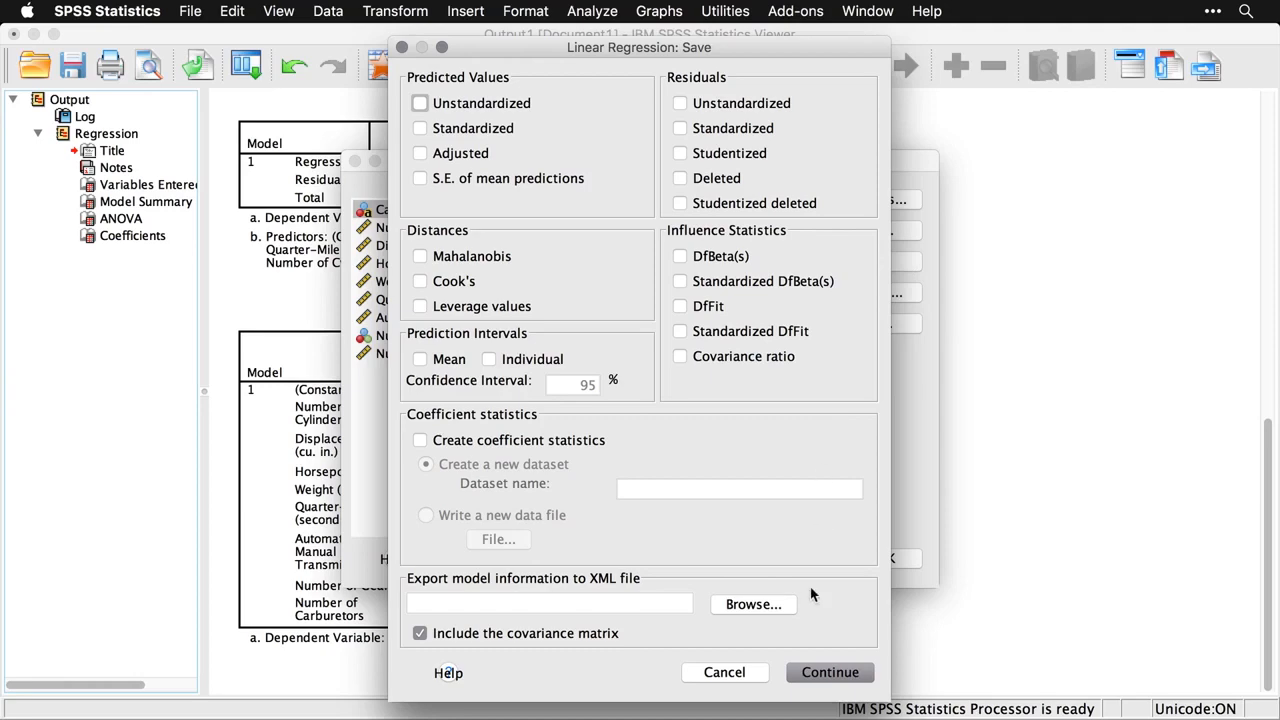
left_click(741, 673)
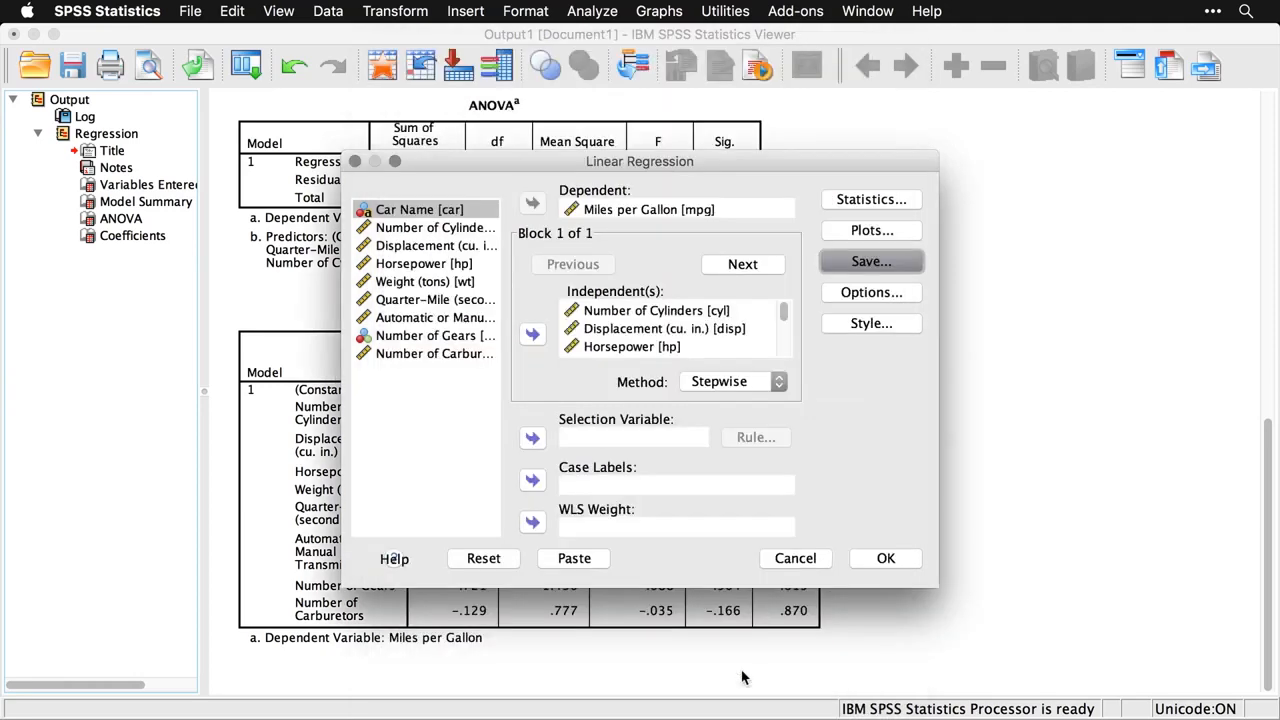
left_click(887, 301)
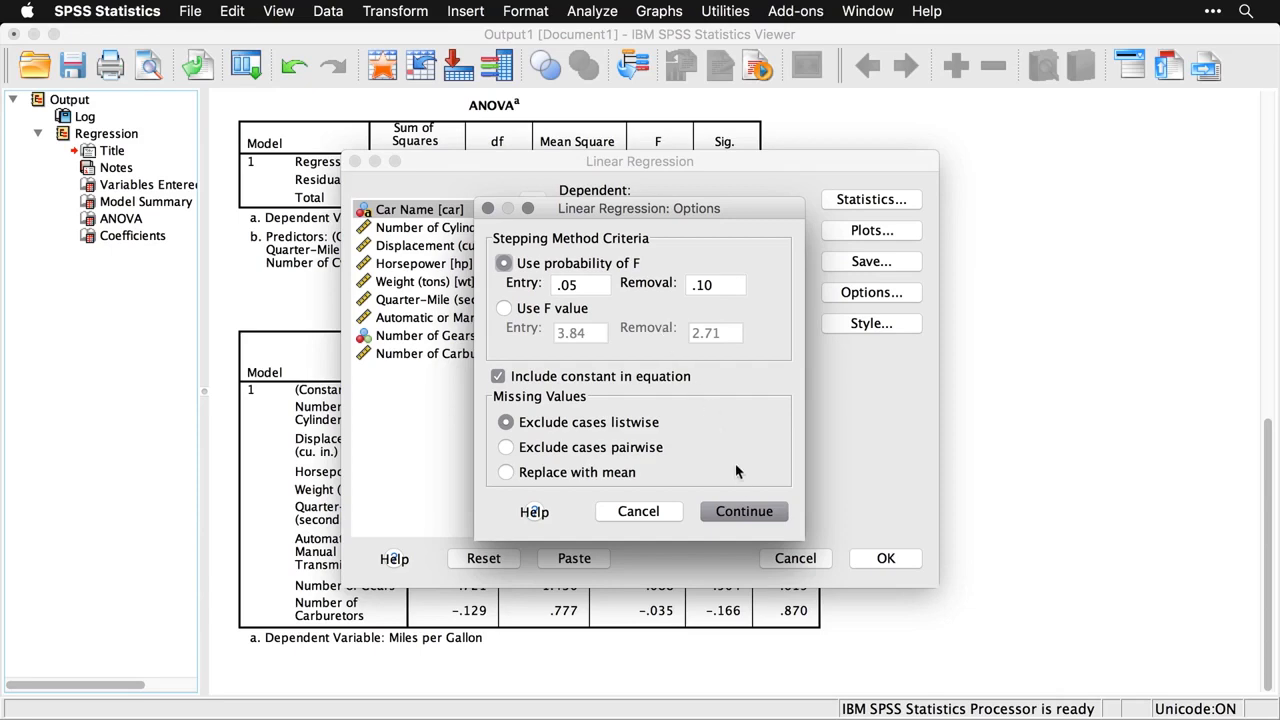
left_click(660, 515)
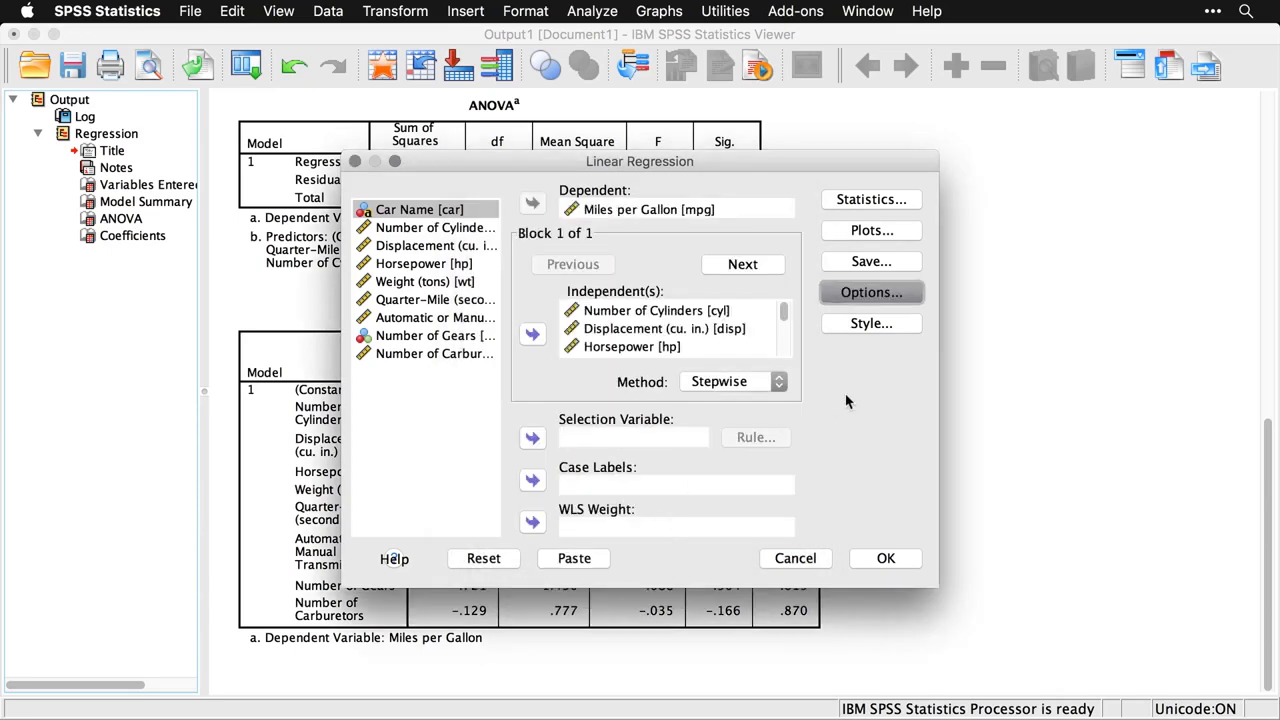
left_click(873, 328)
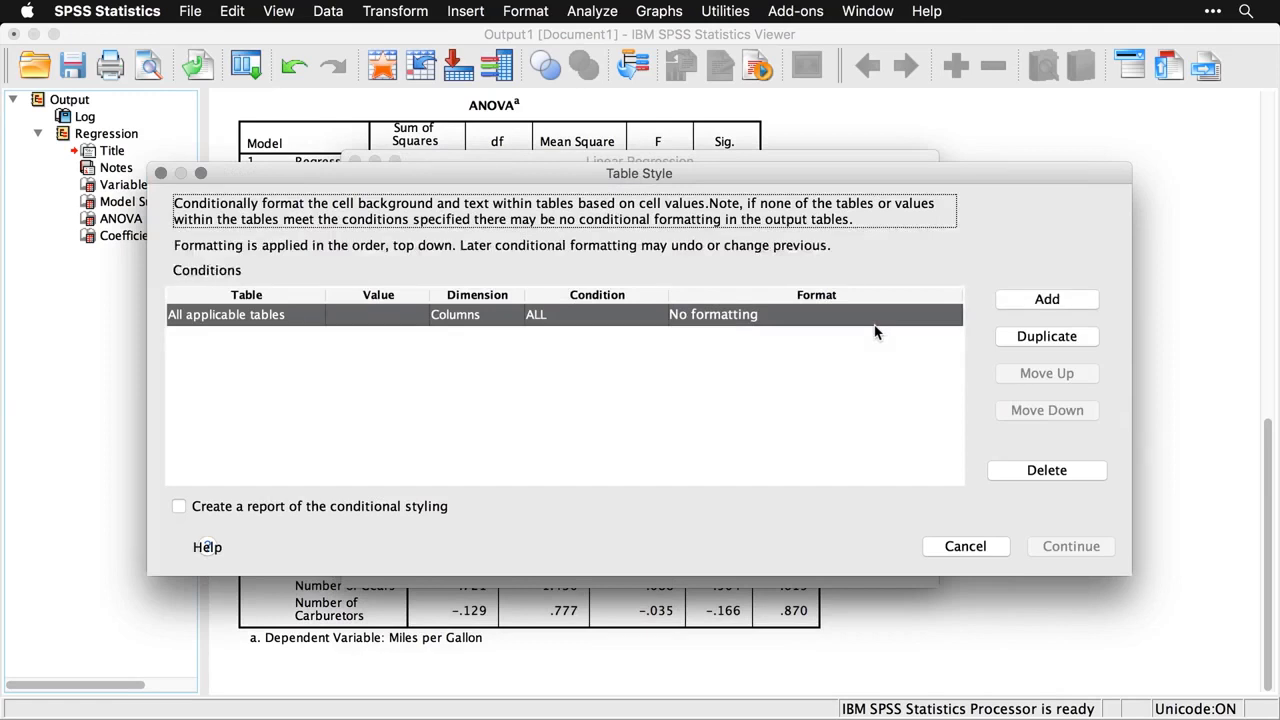
left_click(981, 550)
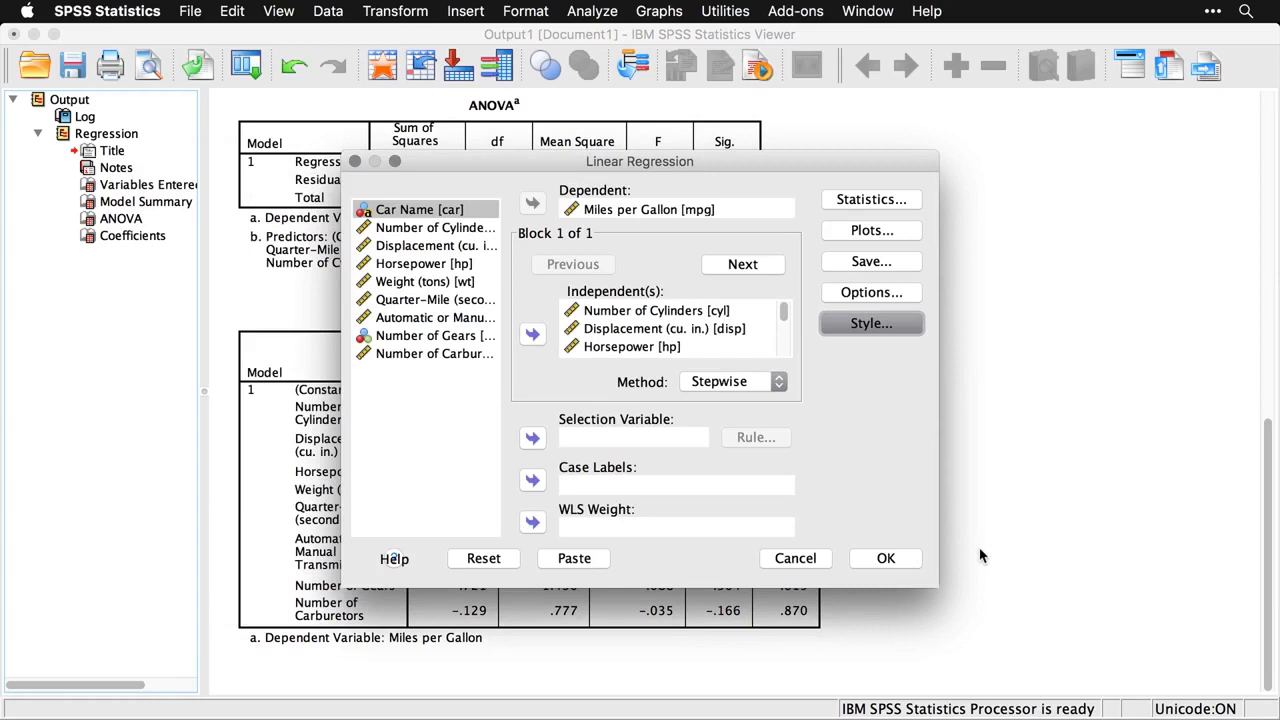
Run the stepwise regression and check its syntax and the Variables Entered/Removed table in the output
left_click(893, 562)
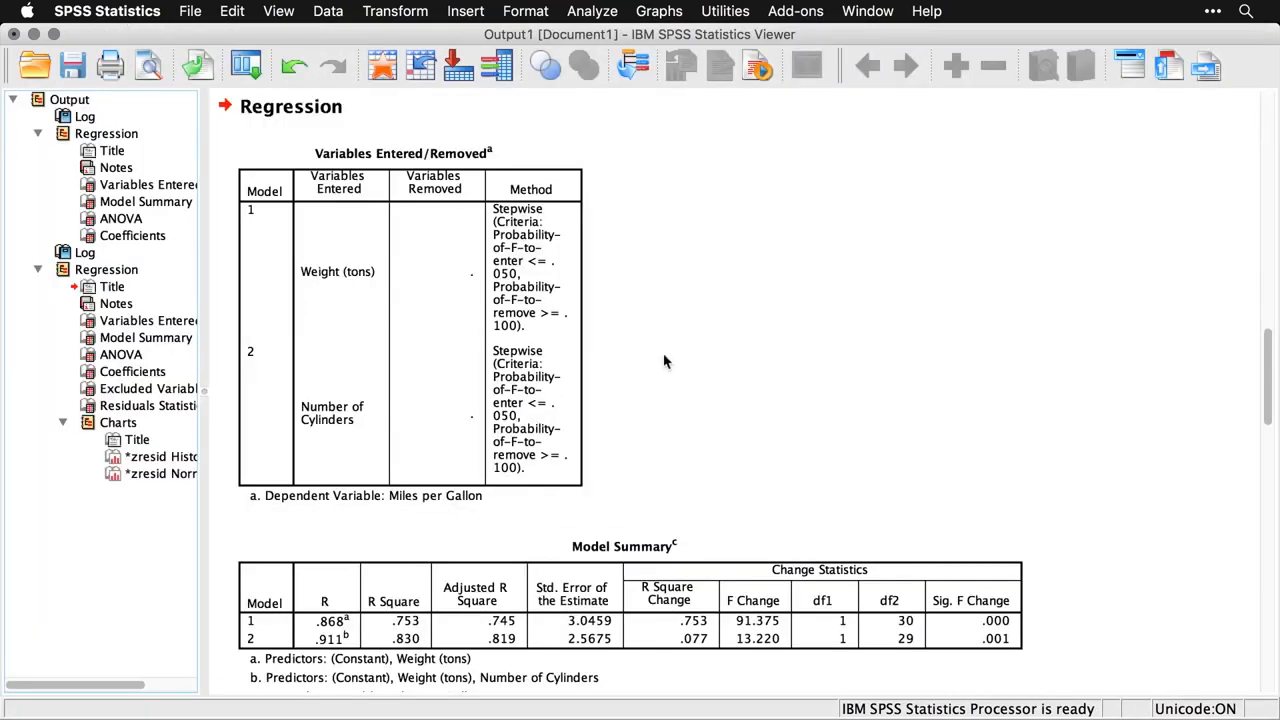
scroll(780, 350, "down", 5)
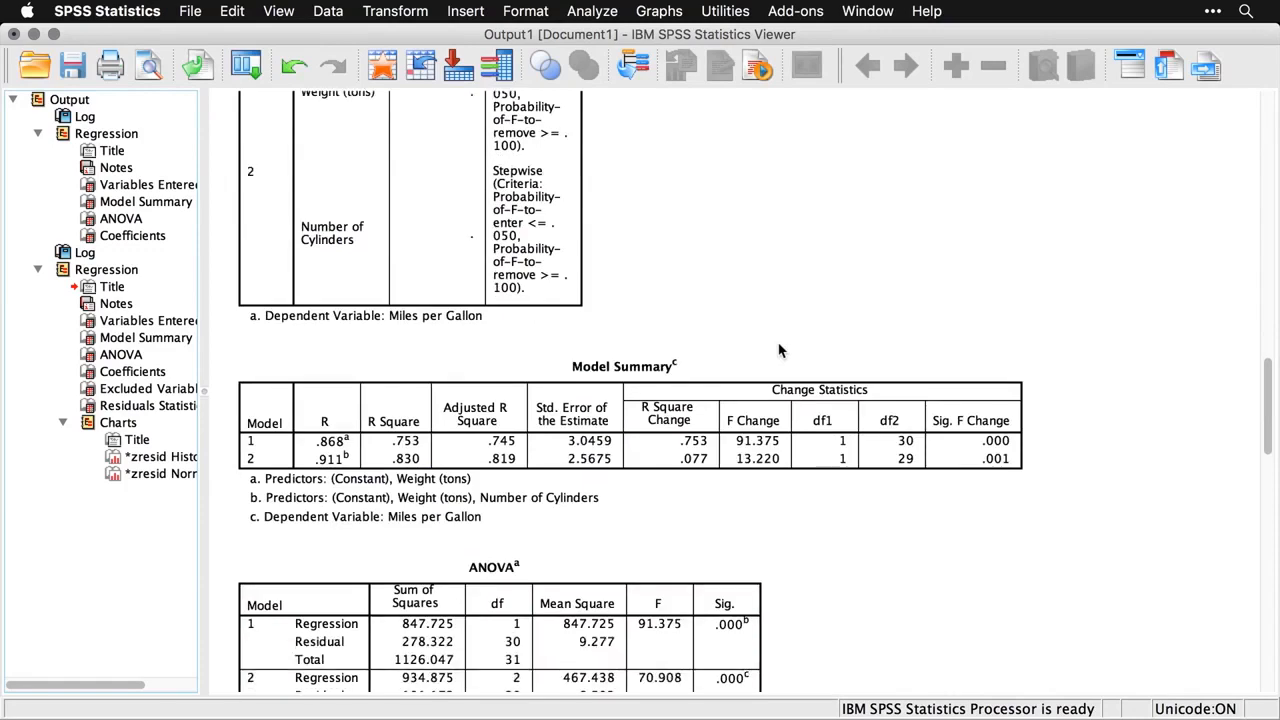
scroll(780, 350, "up", 10)
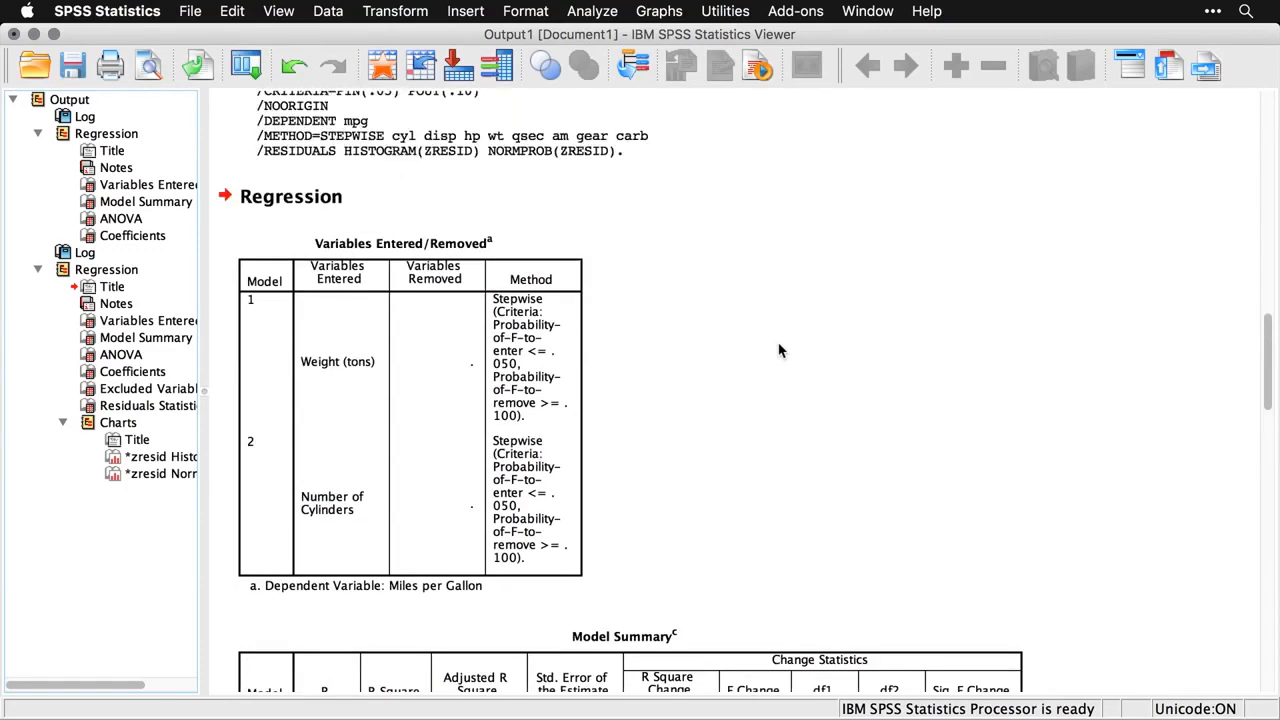
scroll(780, 350, "up", 2)
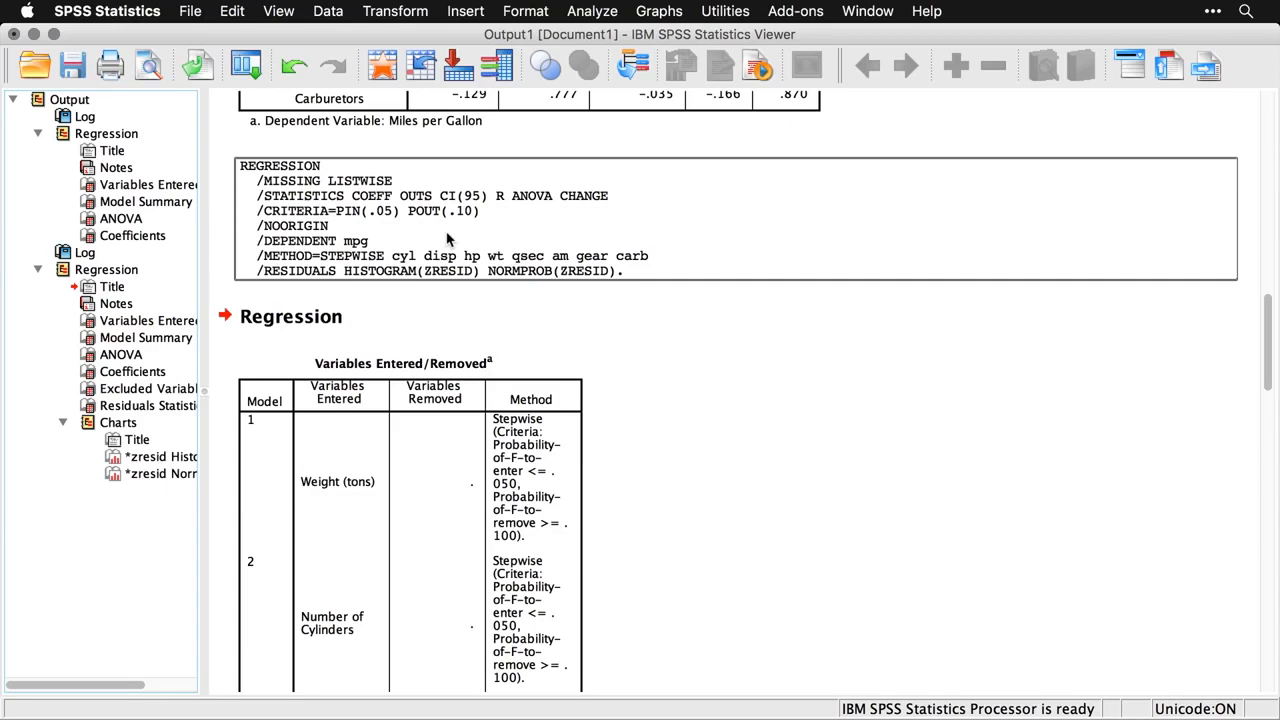
scroll(447, 238, "down", 3)
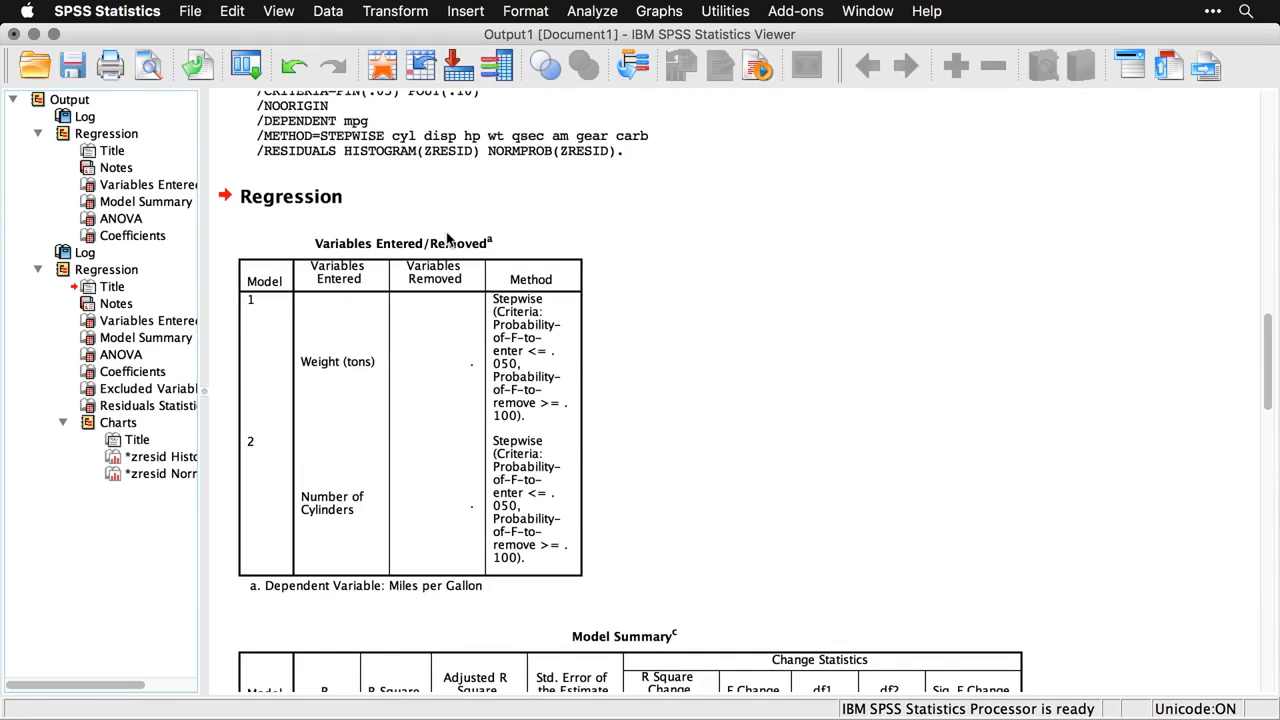
left_click(447, 240)
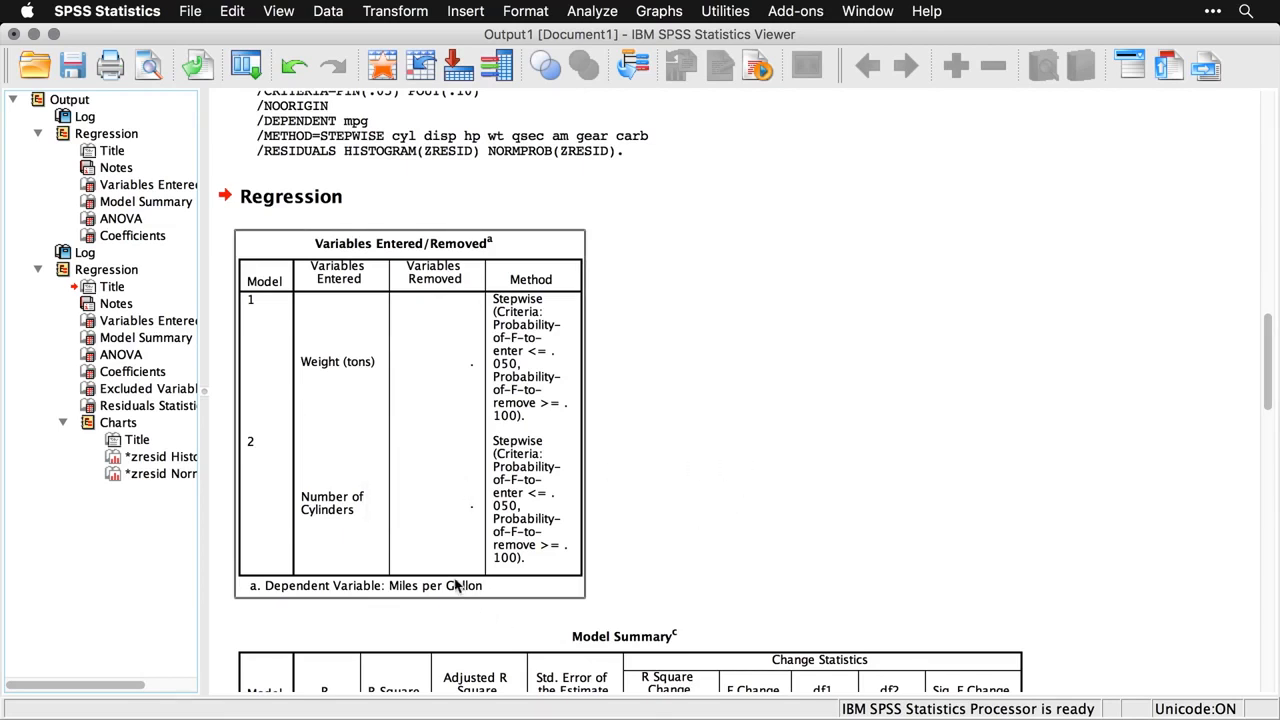
left_click(732, 553)
Examine the Model Summary, ANOVA and Coefficients tables of the stepwise regression, including the change statistics and confidence intervals
scroll(1012, 513, "down", 3)
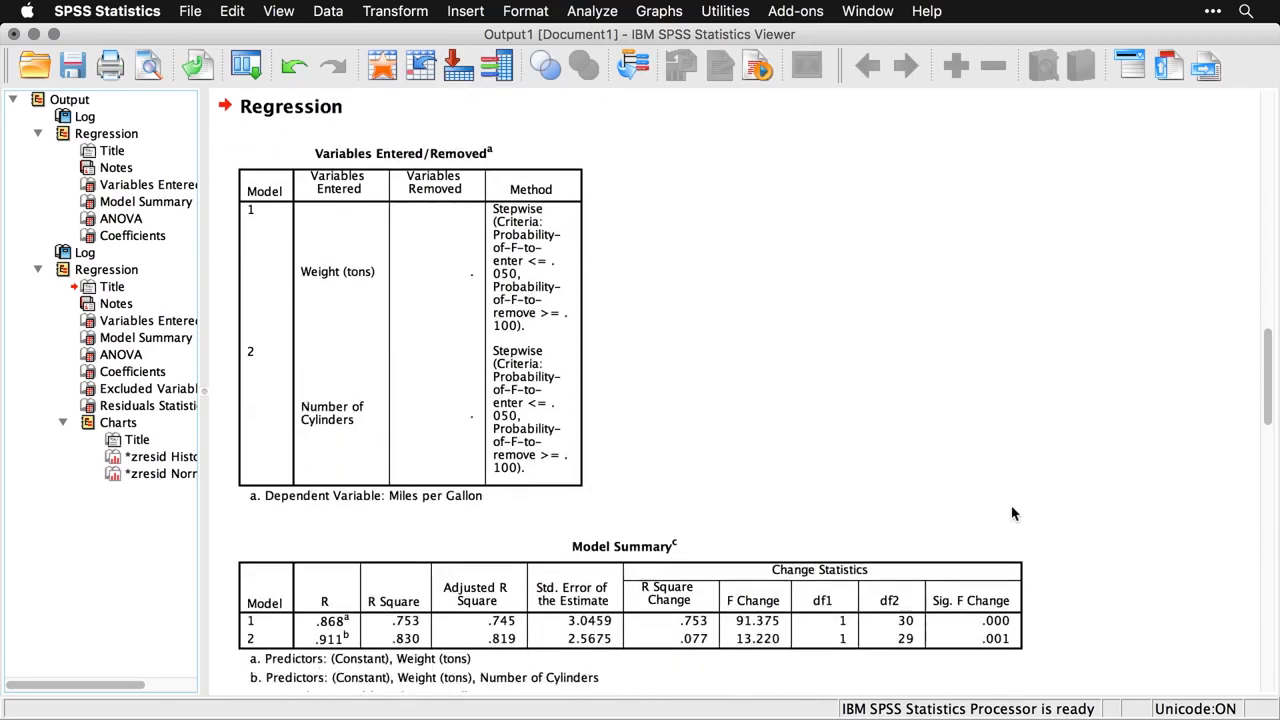
scroll(1012, 513, "down", 1)
left_click(1012, 513)
scroll(1012, 513, "down", 7)
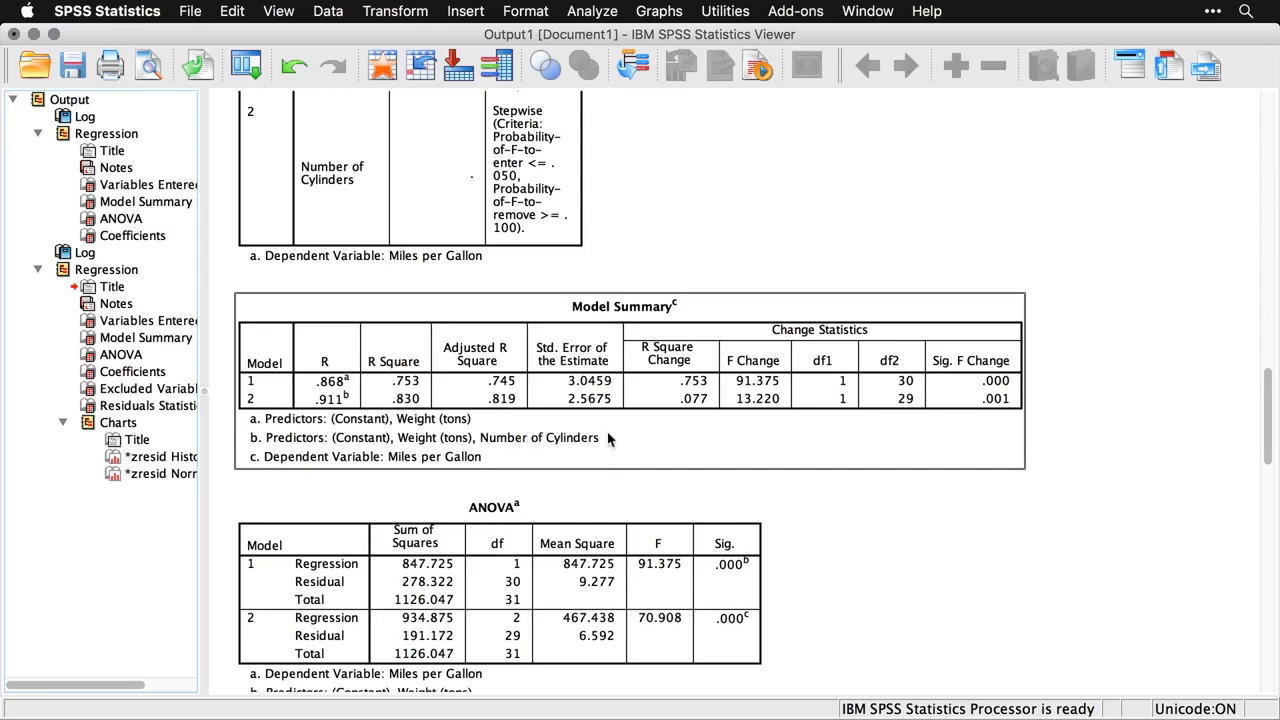
scroll(607, 438, "down", 3)
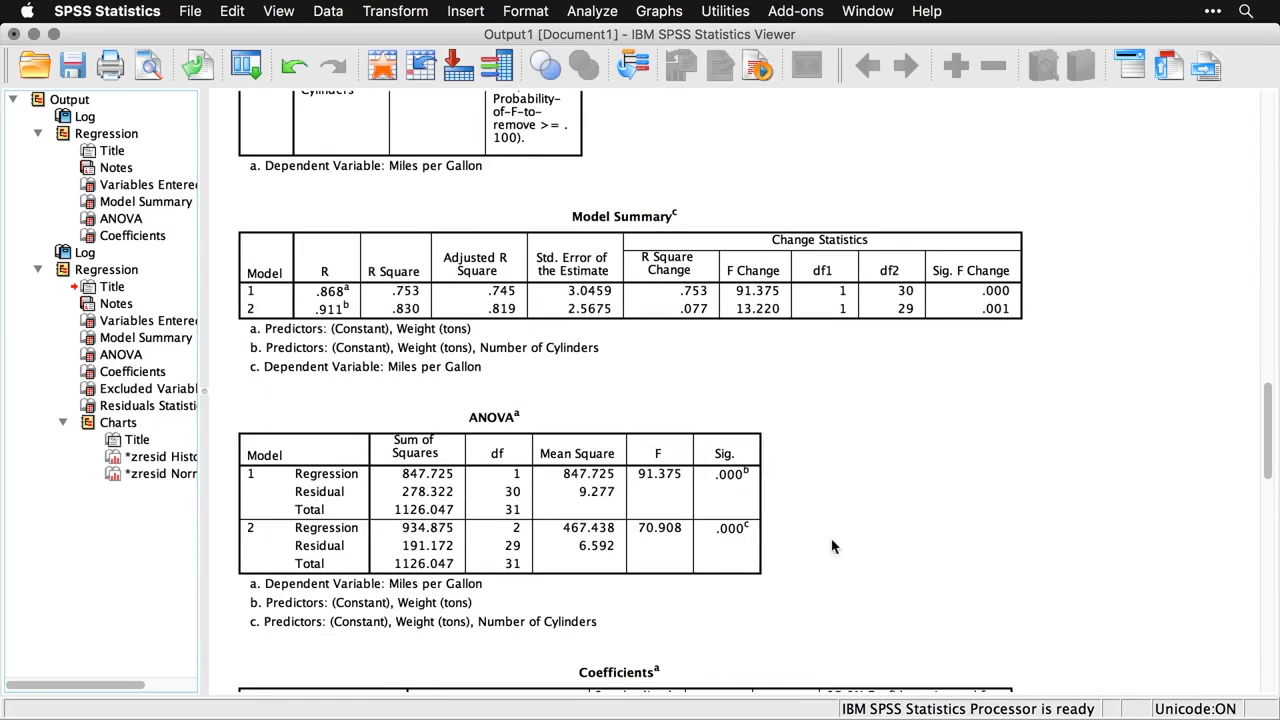
scroll(832, 546, "down", 10)
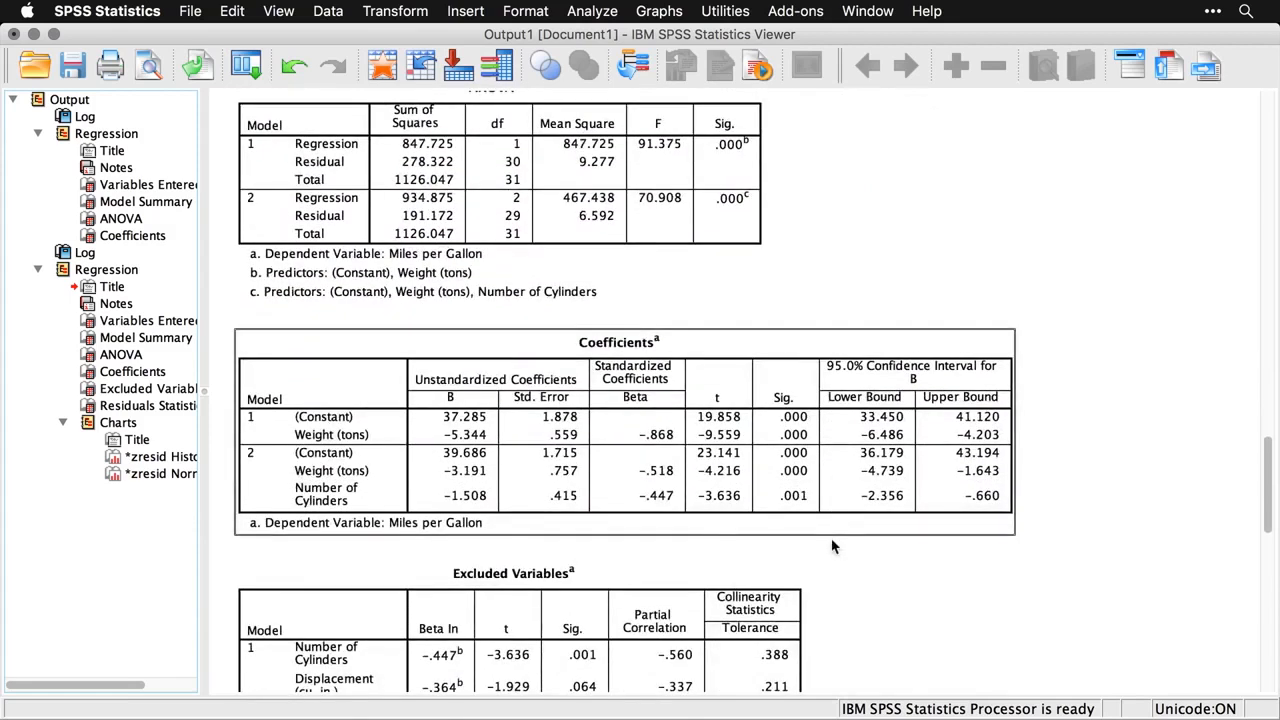
left_click(984, 538)
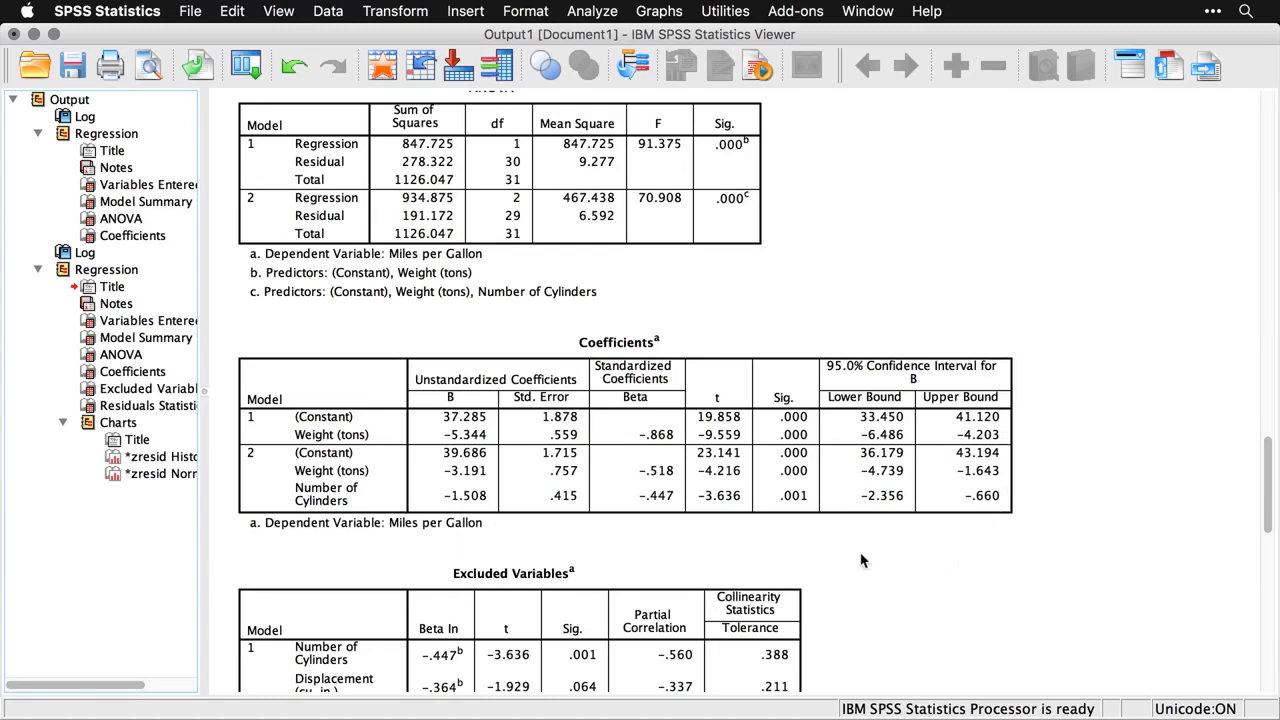
left_click(806, 530)
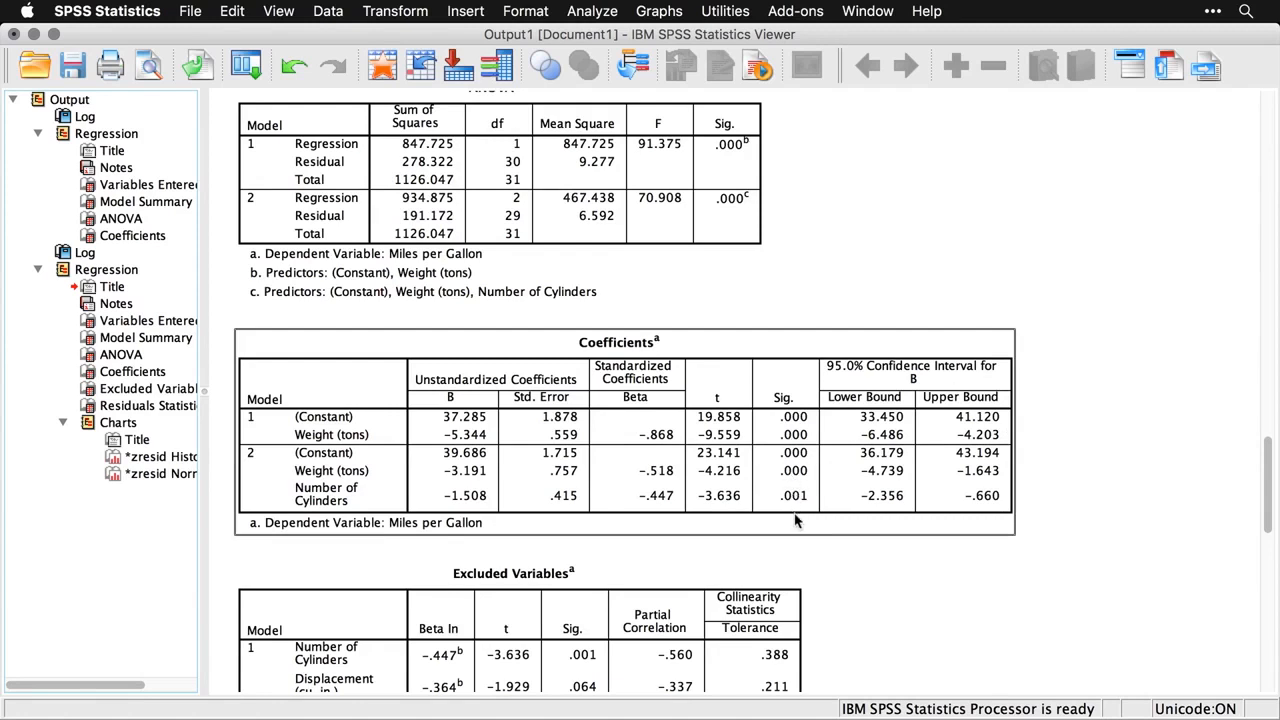
left_click(800, 544)
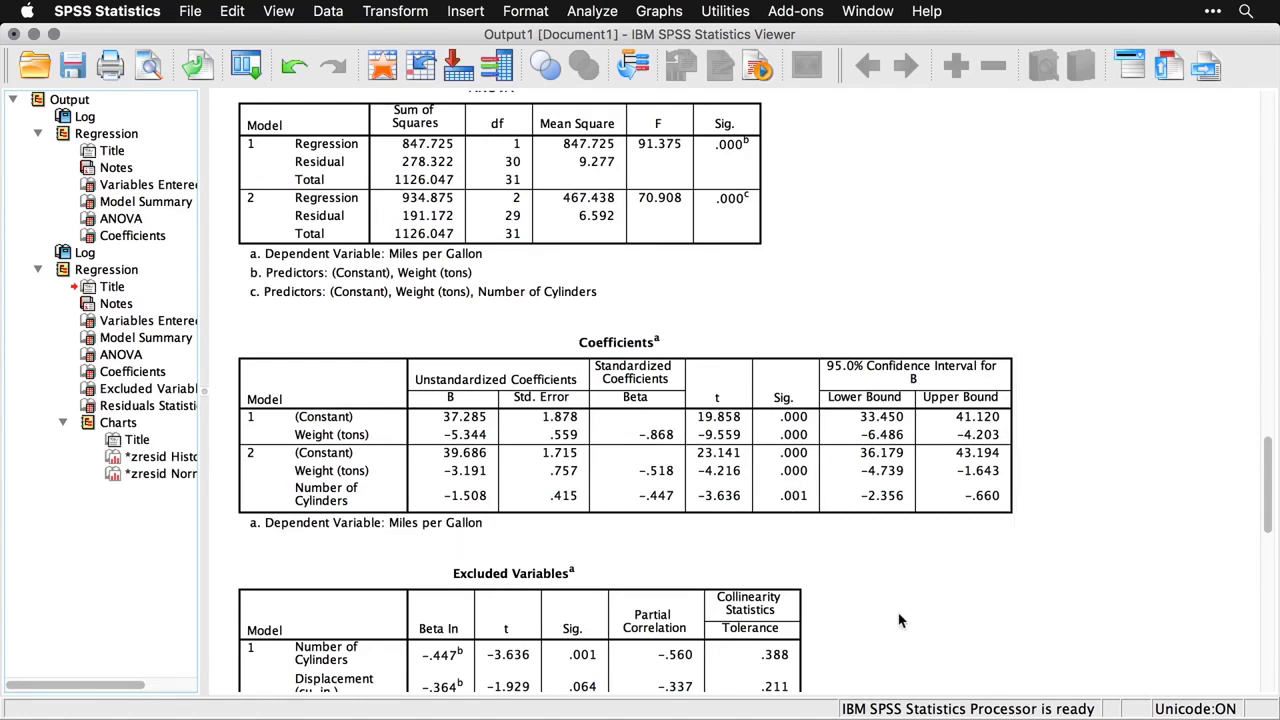
Examine the Excluded Variables and Residuals Statistics tables, the residual histogram and the normal P-P plot
scroll(899, 621, "down", 5)
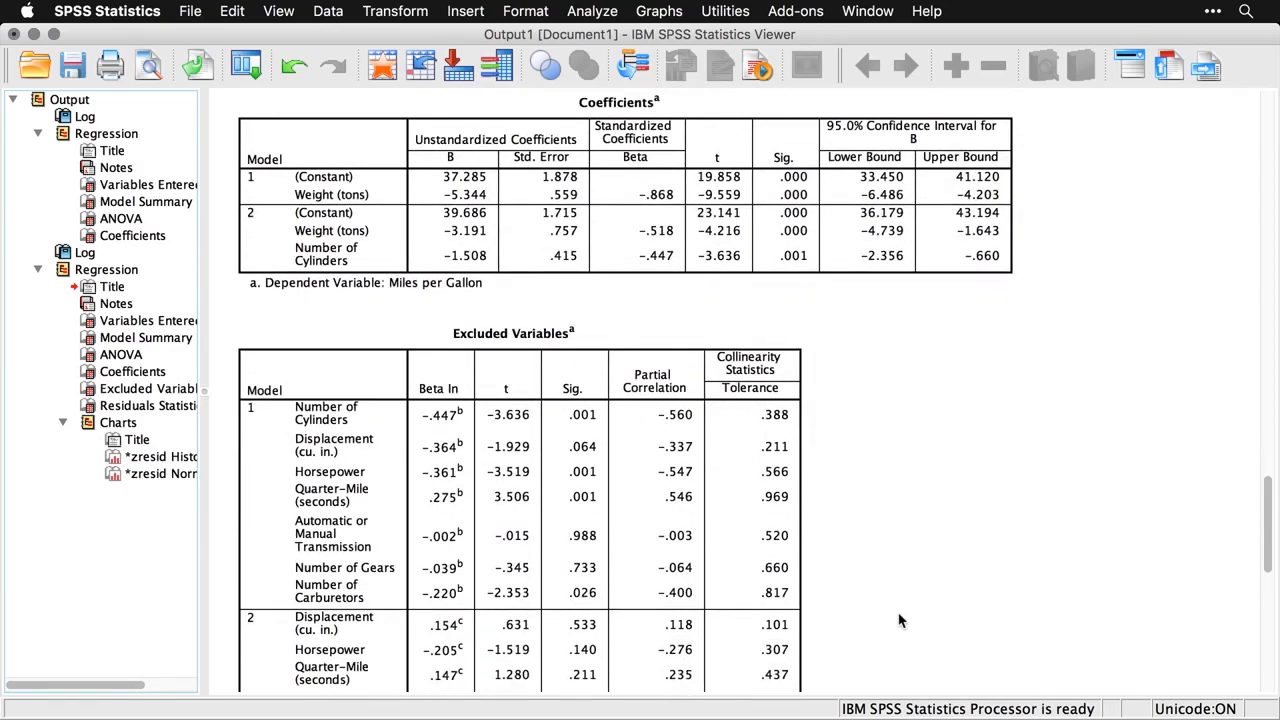
scroll(899, 621, "down", 3)
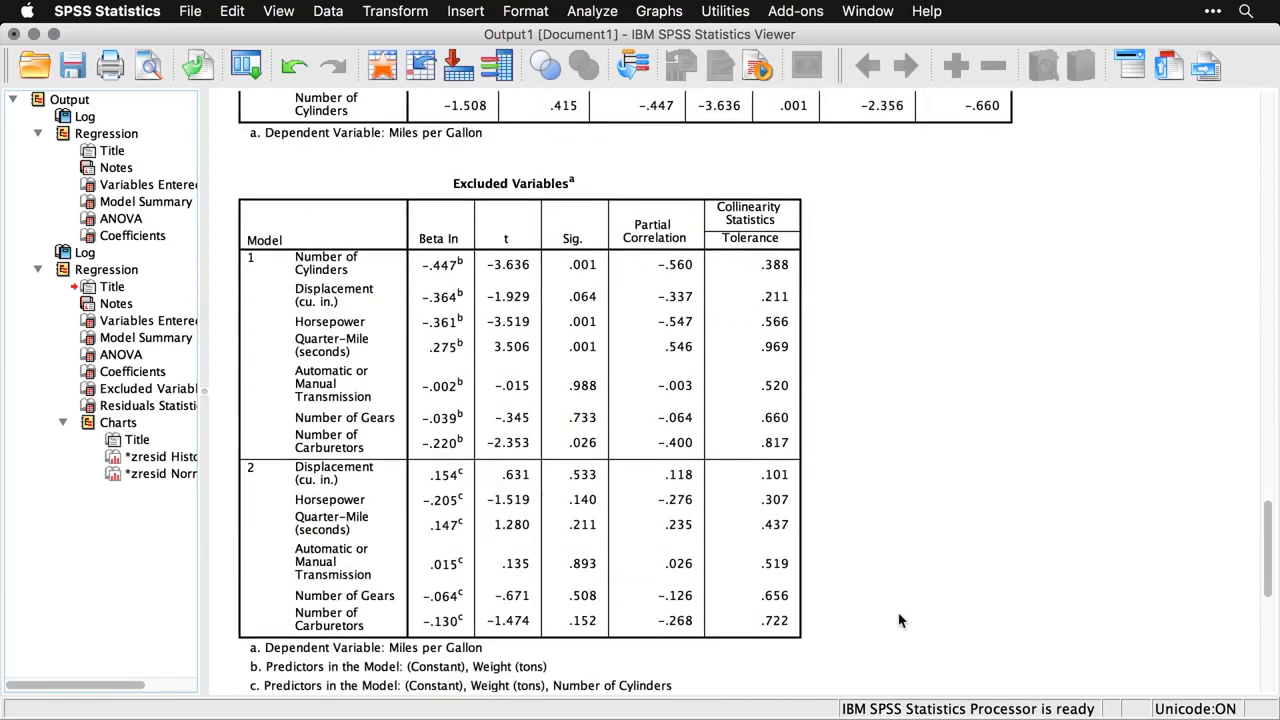
left_click(797, 248)
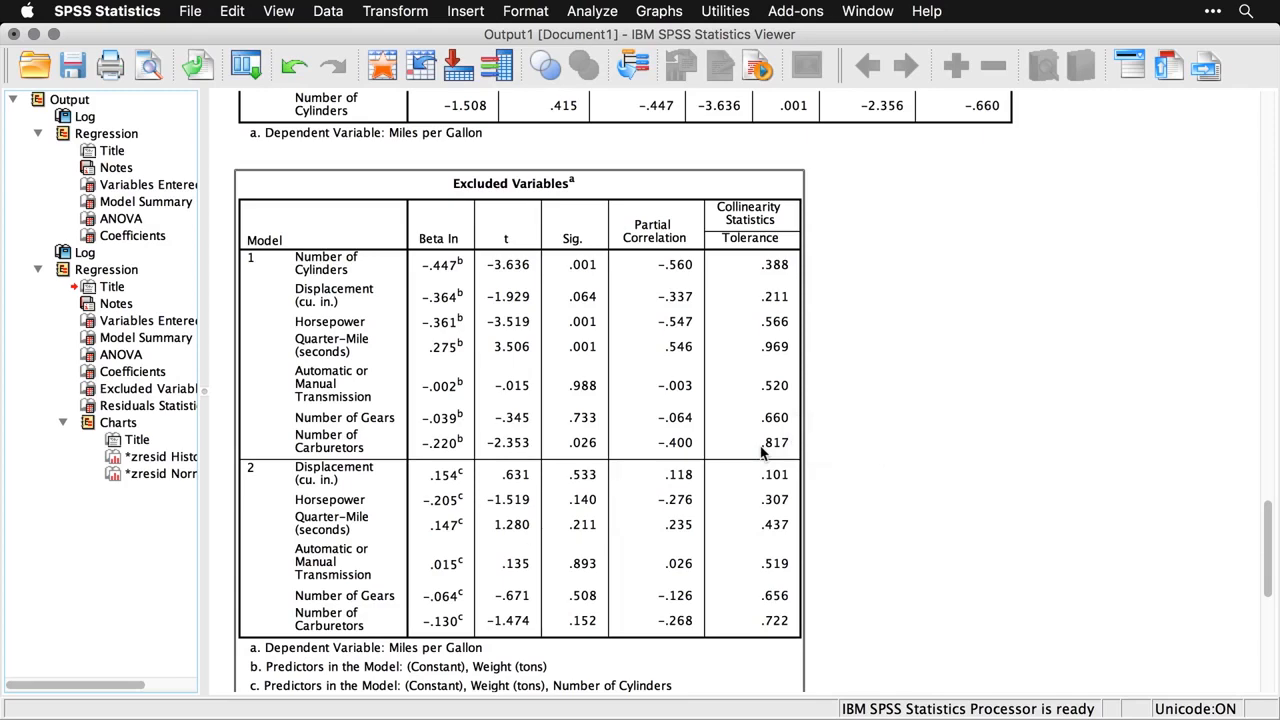
scroll(935, 485, "down", 5)
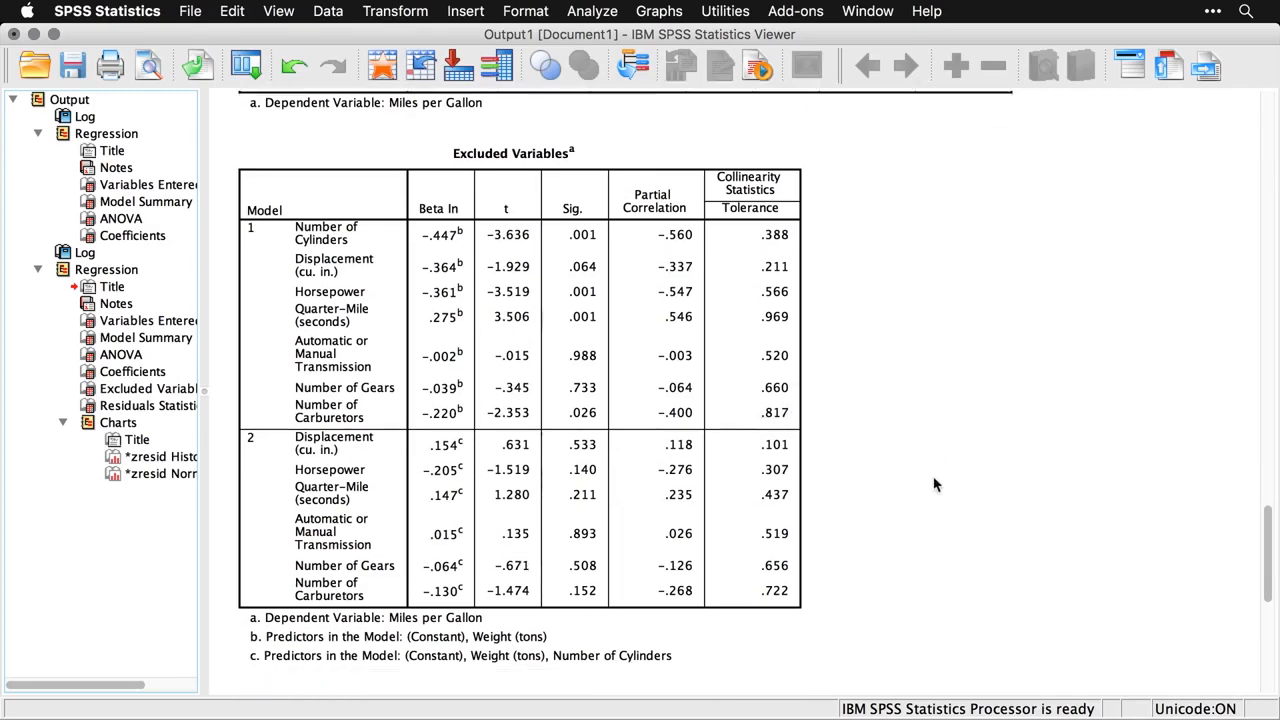
scroll(935, 485, "down", 10)
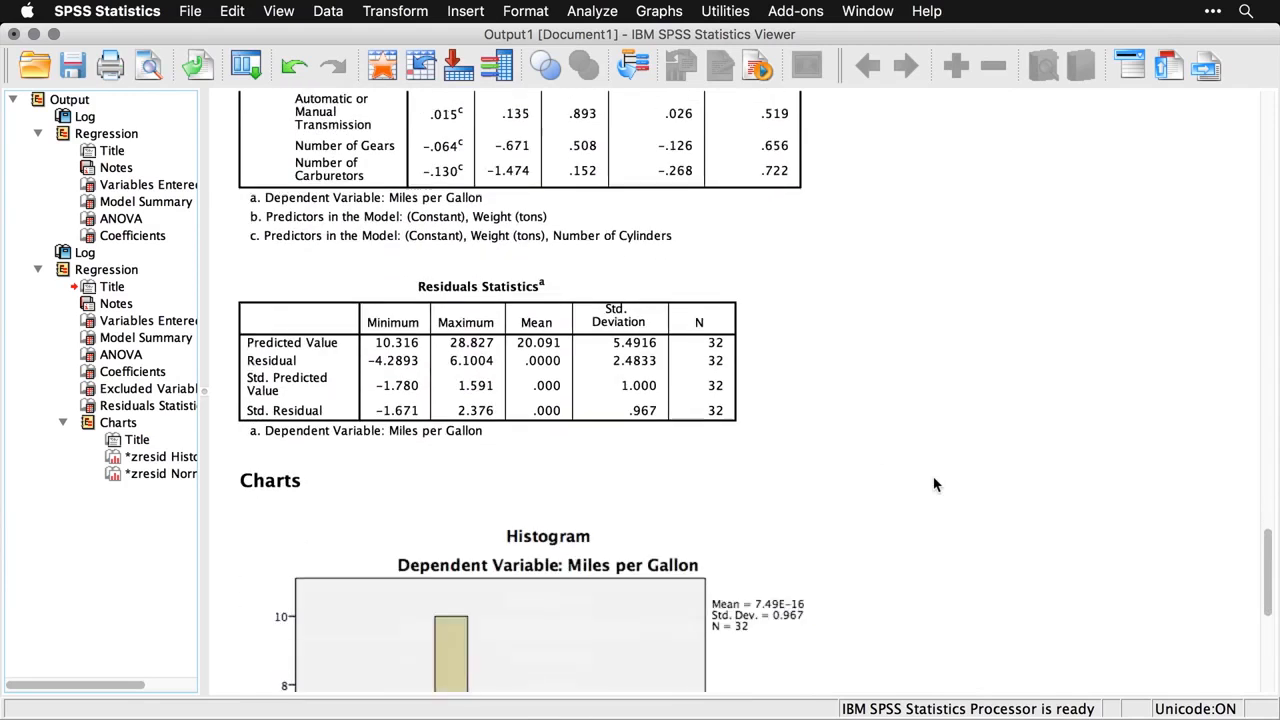
scroll(935, 485, "down", 7)
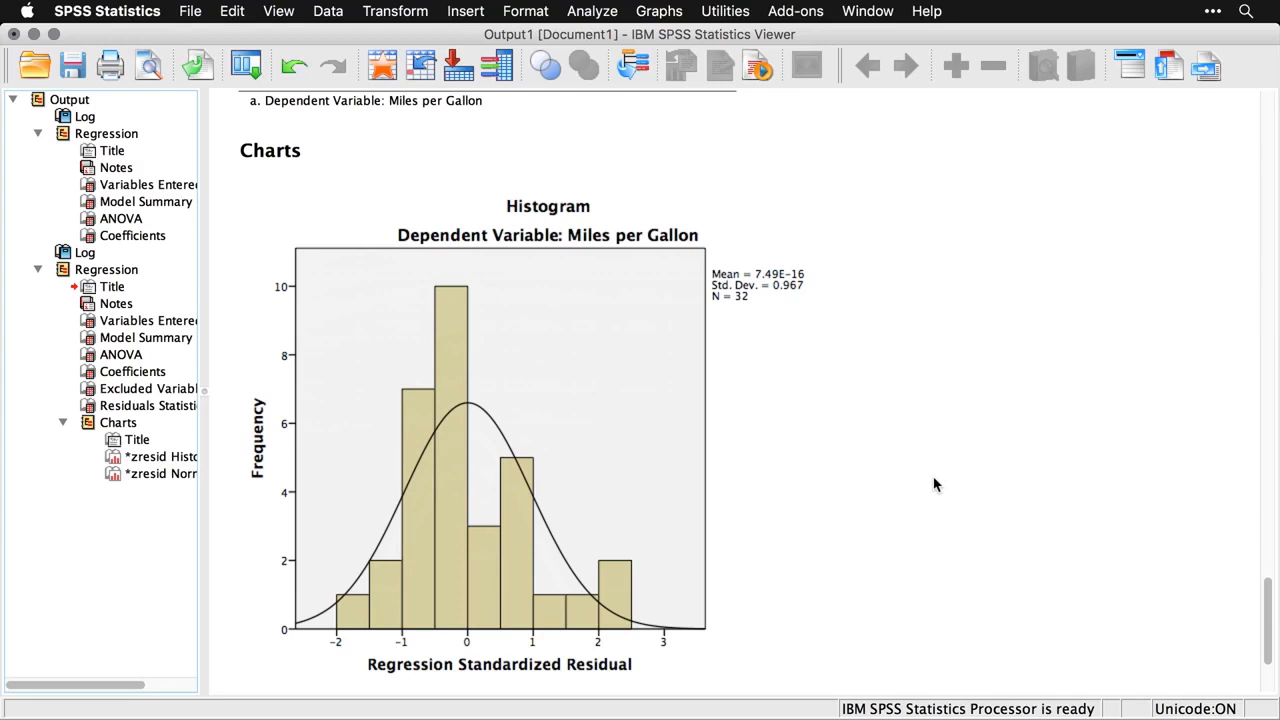
scroll(934, 485, "down", 10)
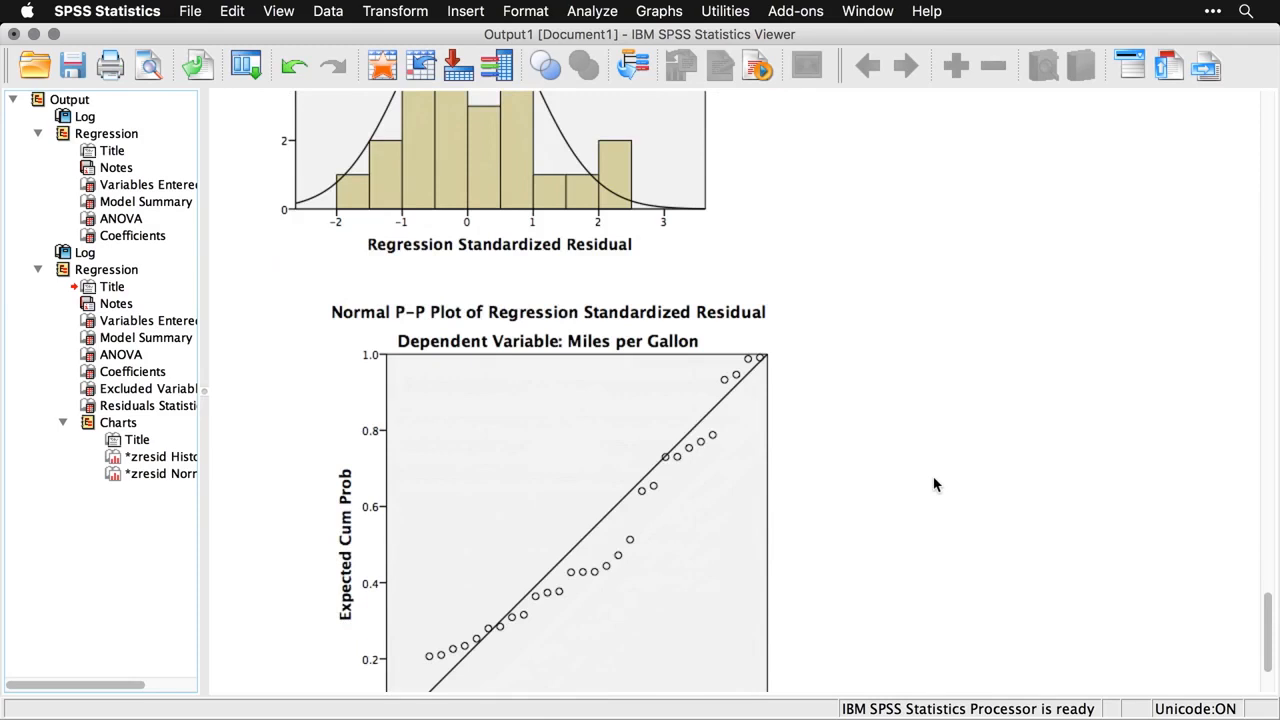
scroll(934, 485, "down", 3)
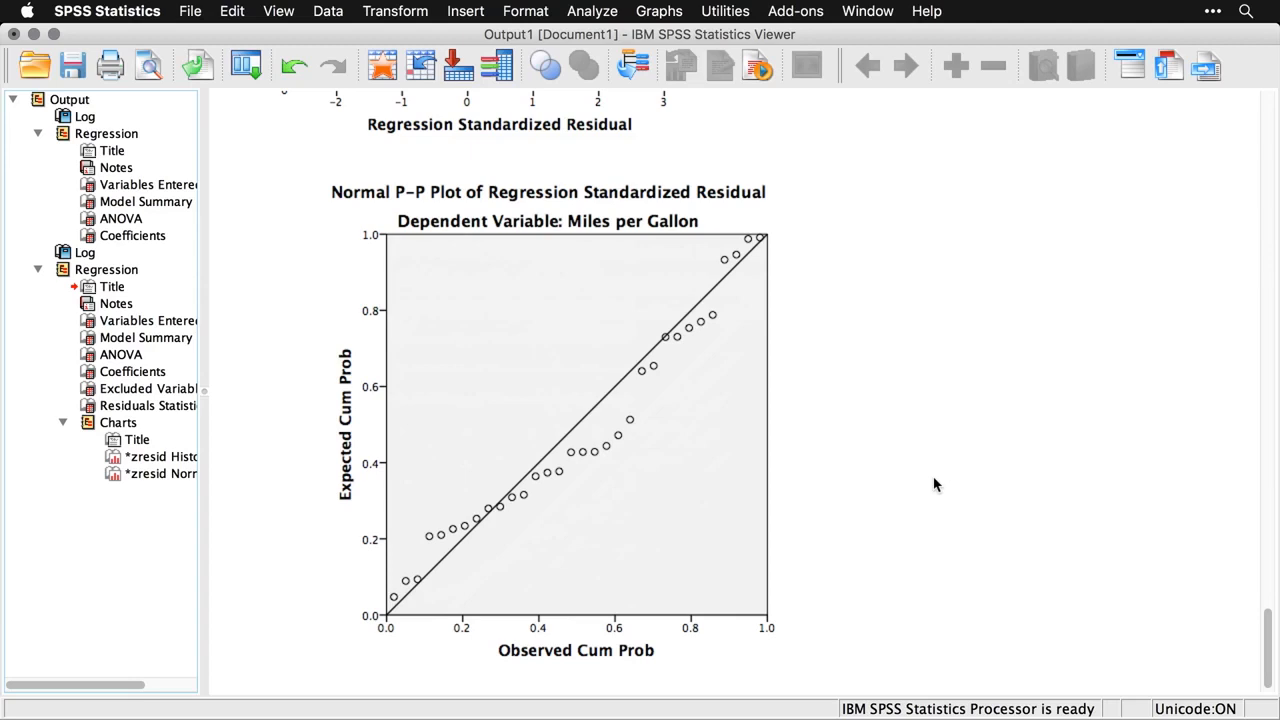
Review the stepwise output in reverse, from the residual charts back to the Model Summary and Variables Entered/Removed tables
scroll(935, 485, "up", 8)
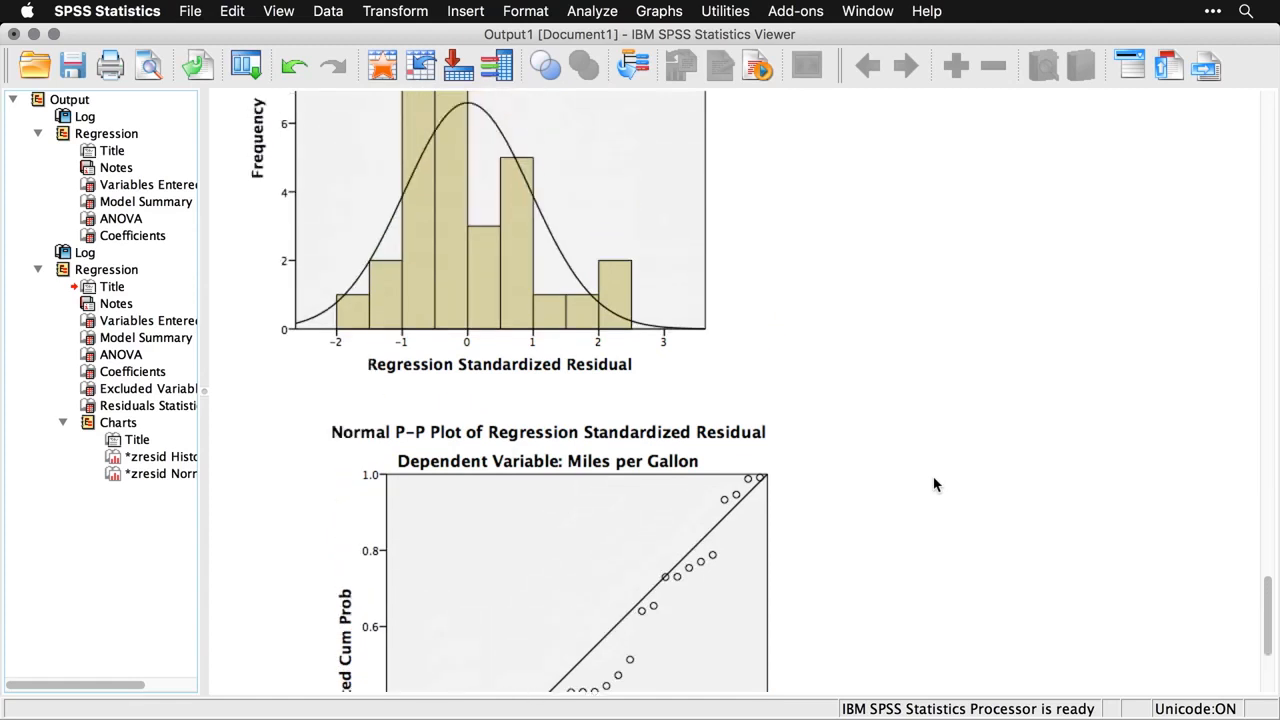
scroll(935, 485, "up", 5)
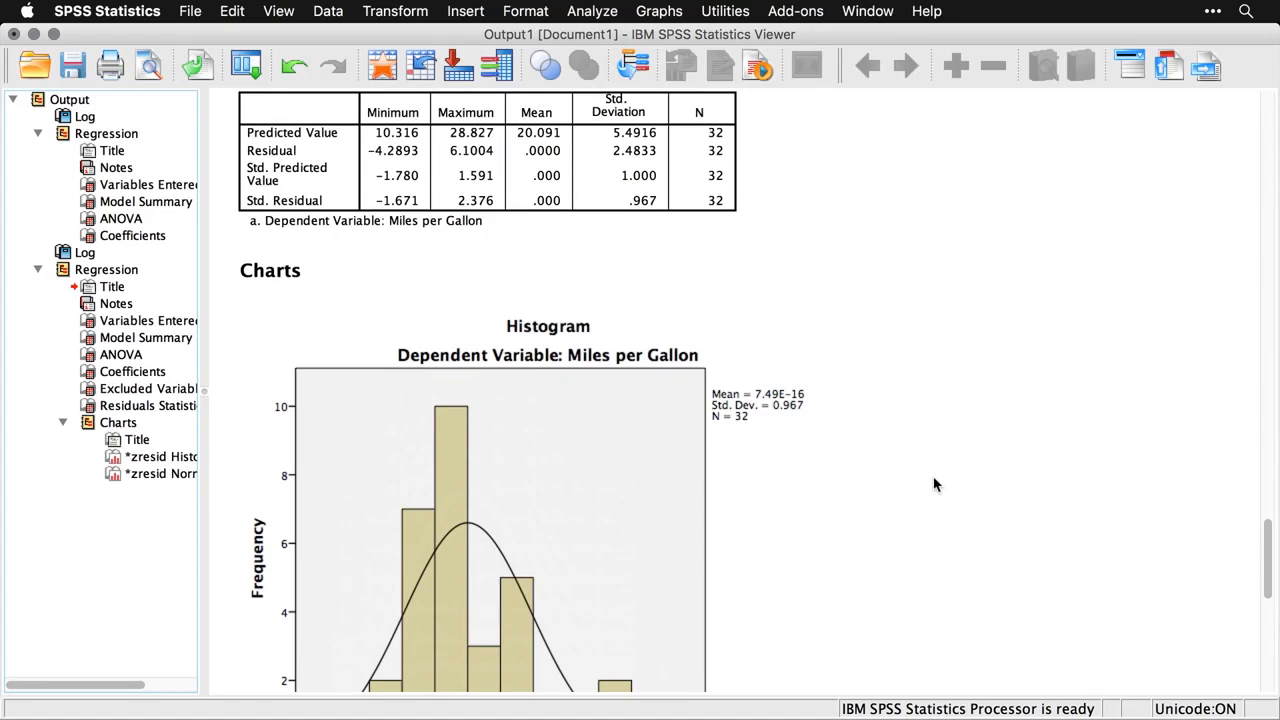
scroll(935, 485, "up", 8)
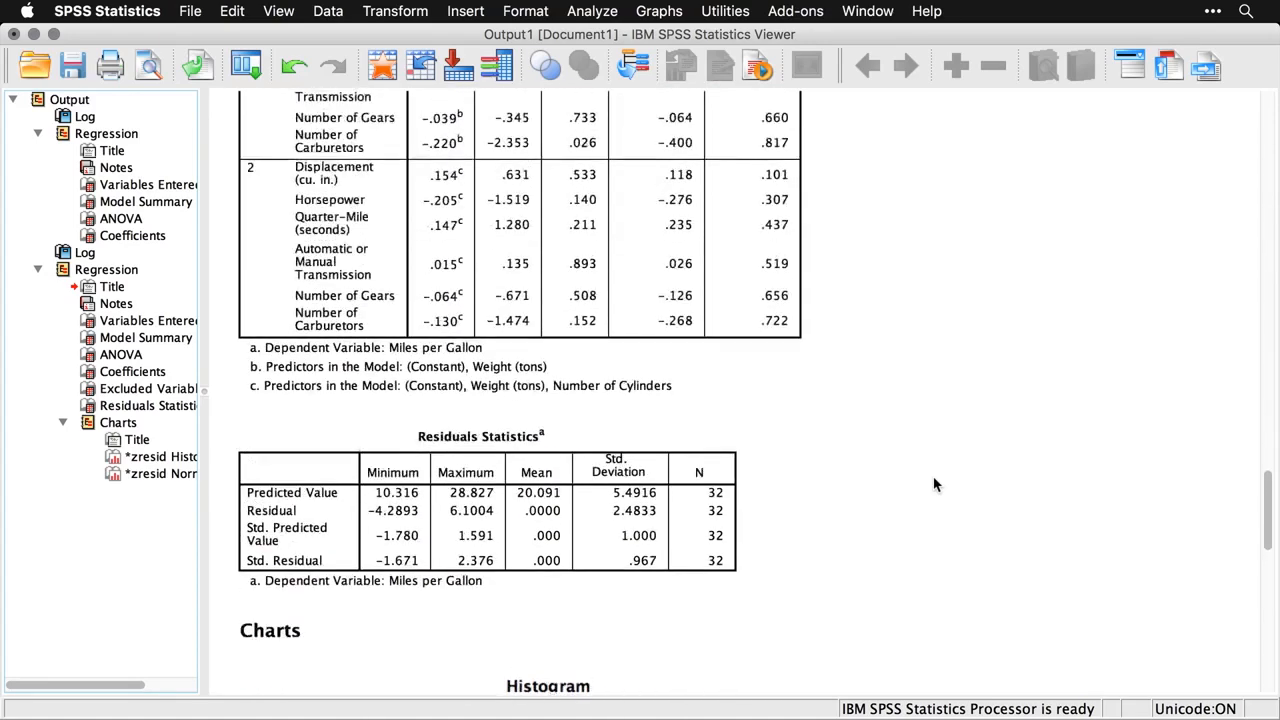
scroll(935, 485, "up", 8)
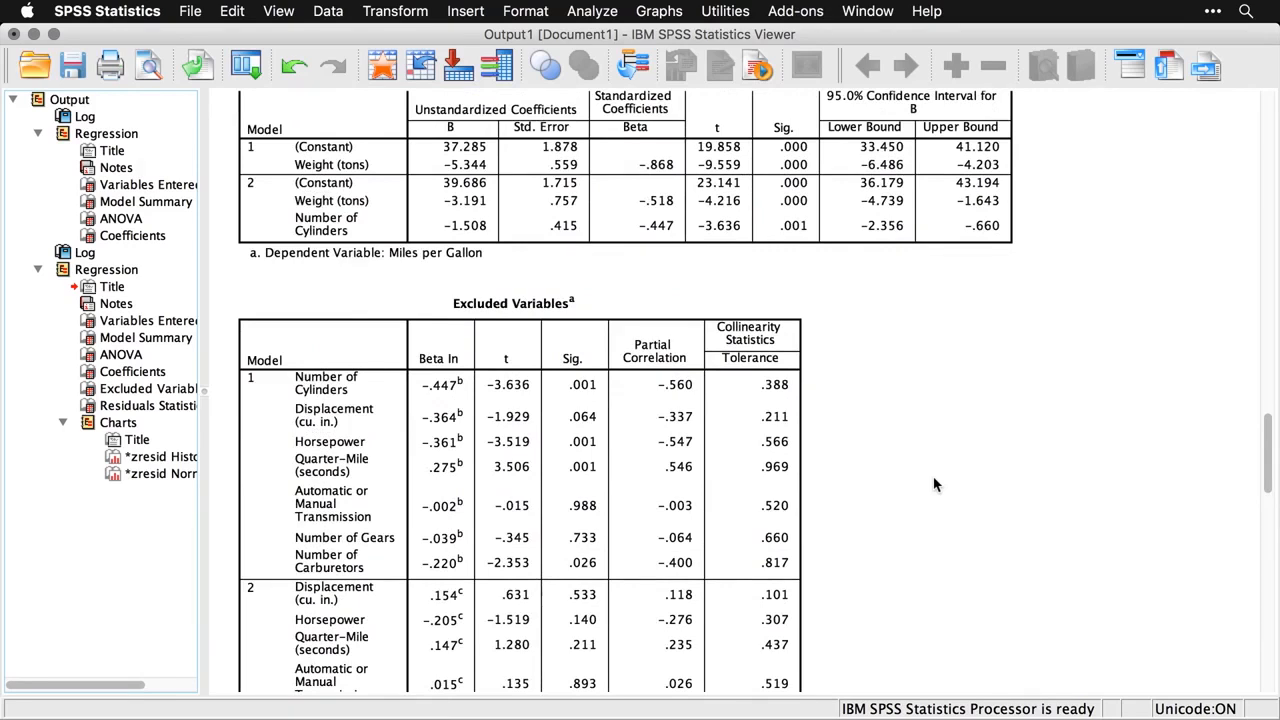
scroll(935, 485, "up", 4)
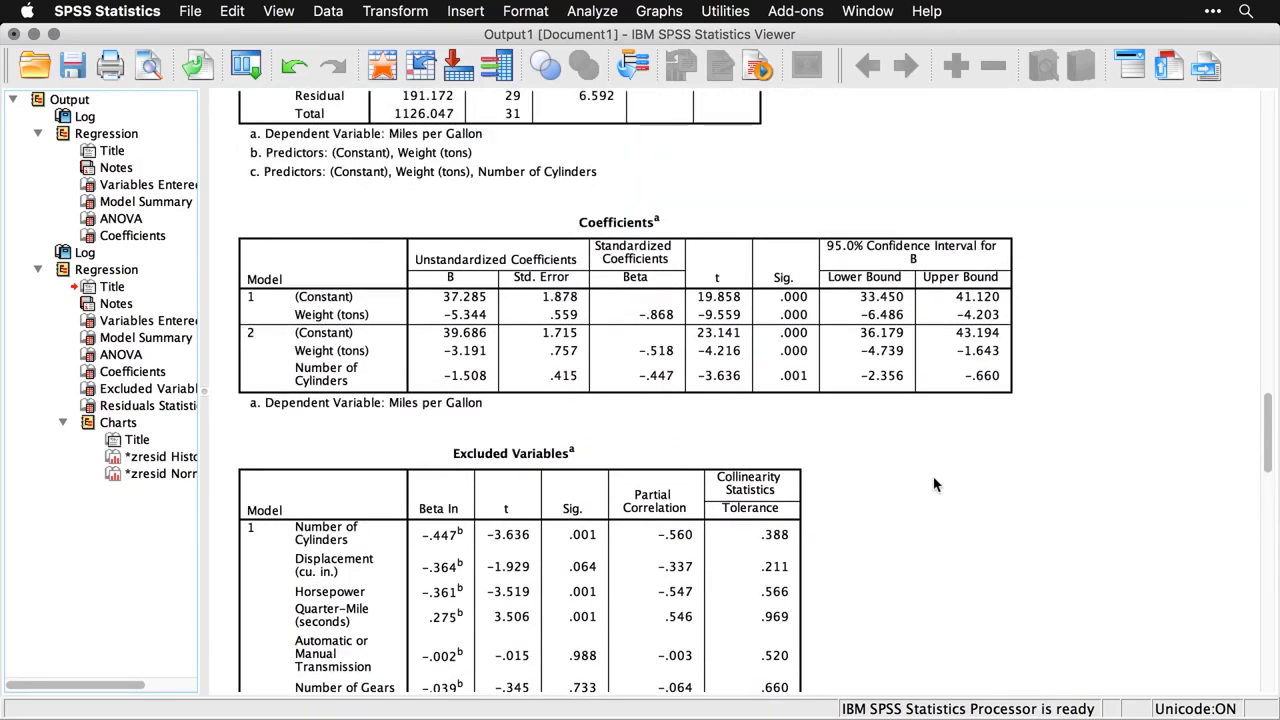
scroll(935, 485, "up", 4)
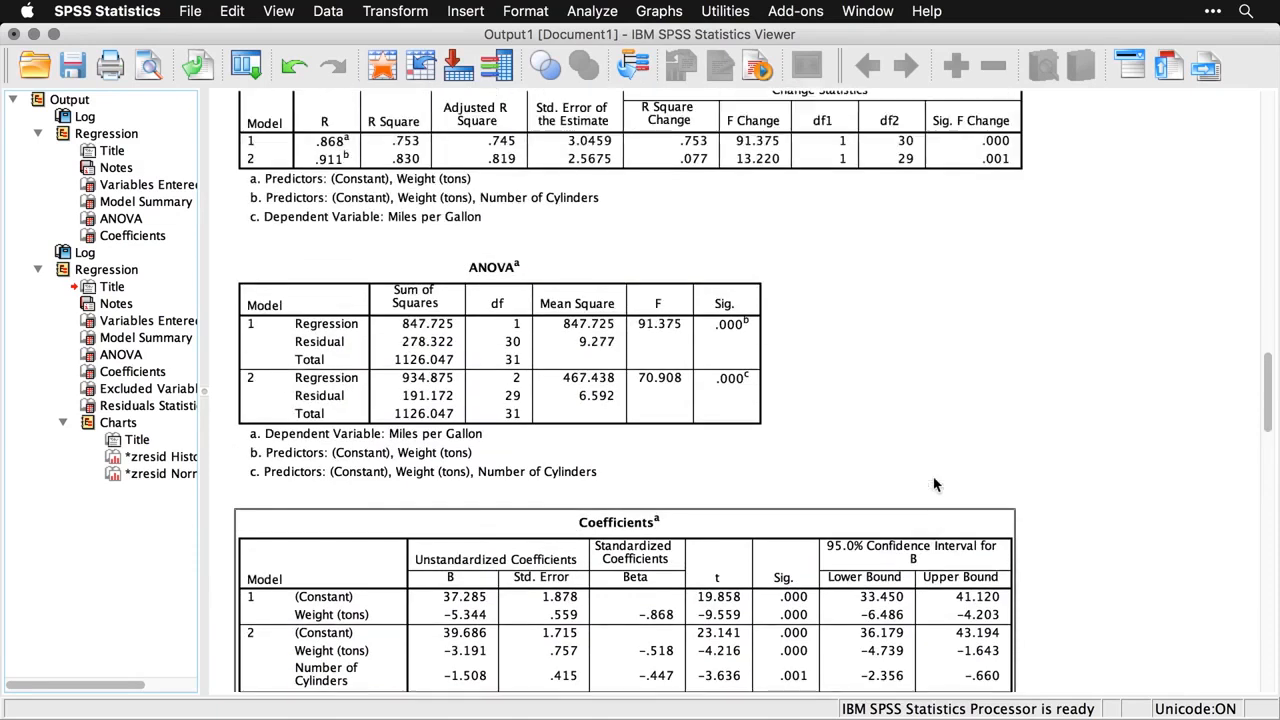
scroll(935, 485, "up", 4)
scroll(935, 485, "up", 2)
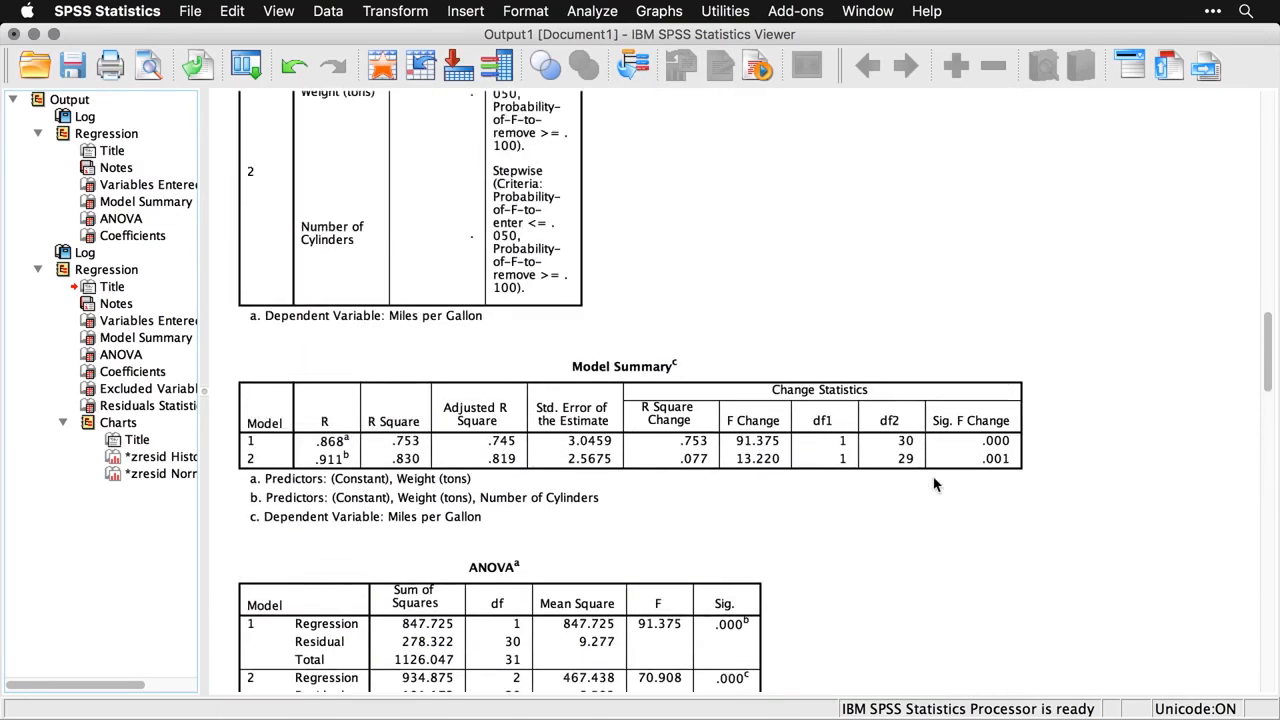
scroll(935, 485, "up", 3)
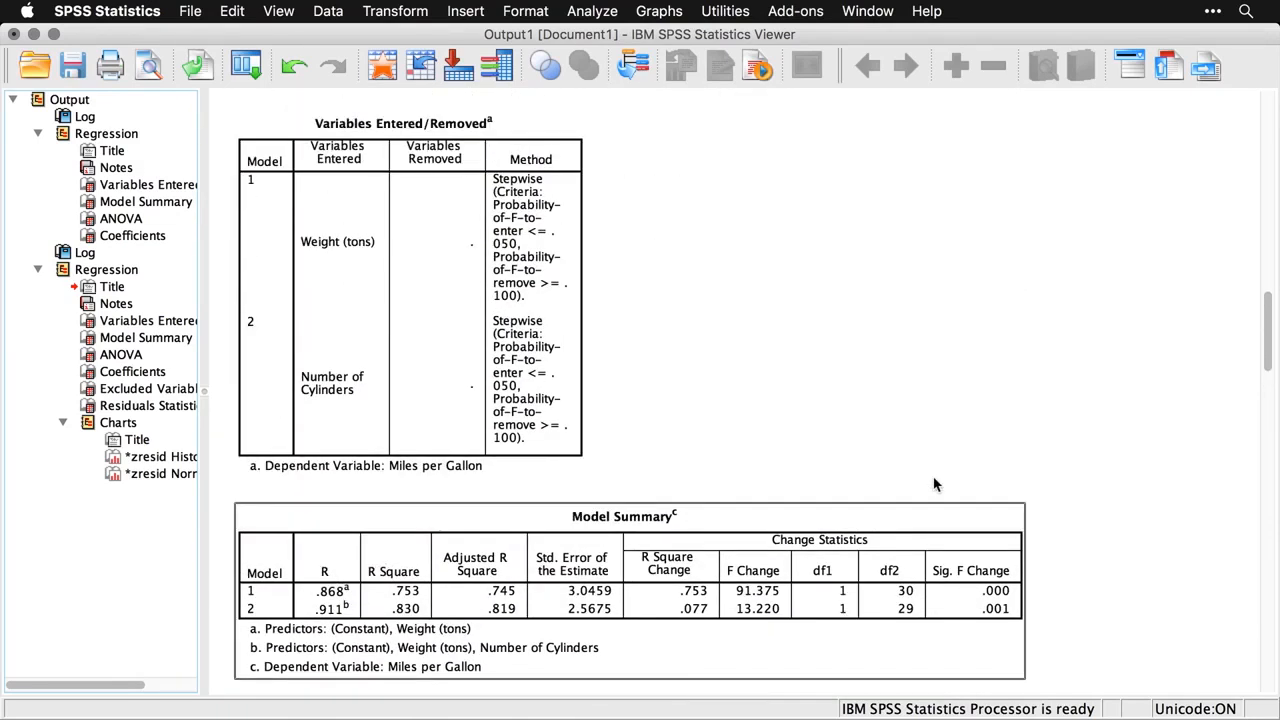